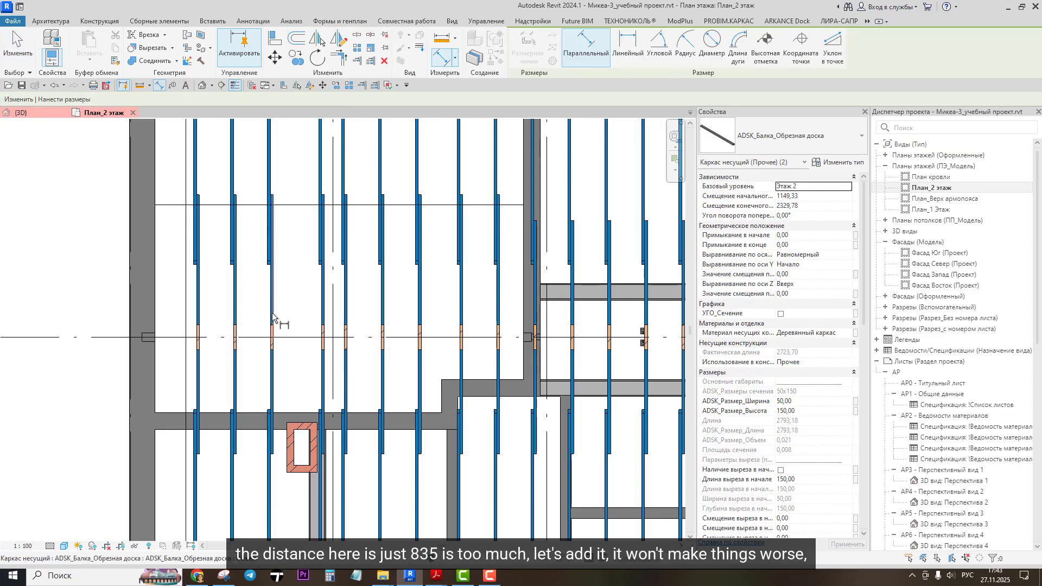
Step: Dimension the wide gap between the two neighbouring rafter boards near the chimney
{"action": "left_click", "coordinate": [273, 310]}
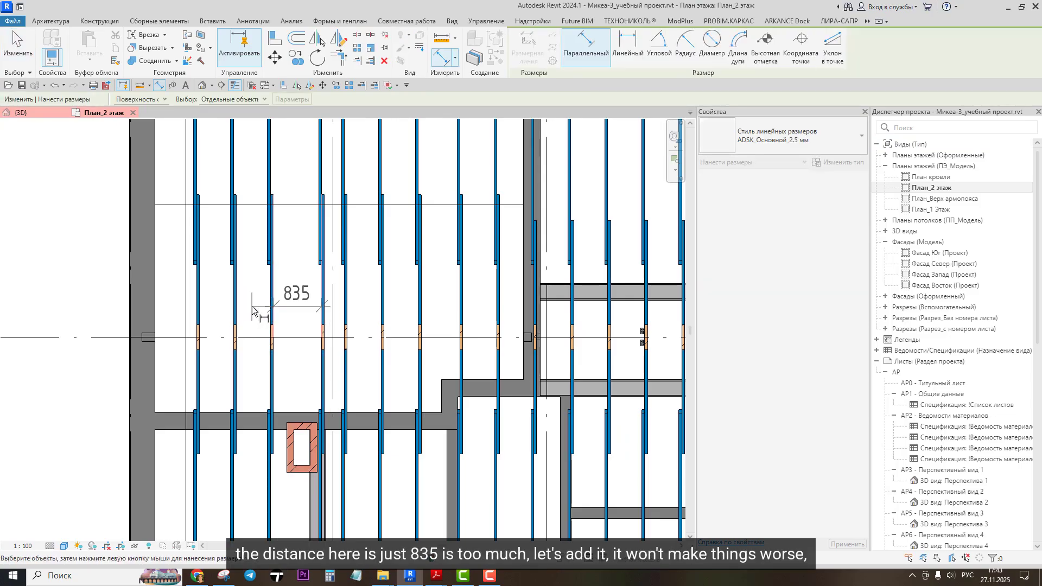
{"action": "key", "text": "Escape"}
{"action": "key", "text": "Escape"}
Step: Copy the two overlapping rafter boards bordering the wide gap into the middle of that gap
{"action": "scroll", "coordinate": [288, 317], "scroll_direction": "up", "scroll_amount": 3}
{"action": "left_click", "coordinate": [357, 261]}
{"action": "scroll", "coordinate": [357, 261], "scroll_direction": "down", "scroll_amount": 2}
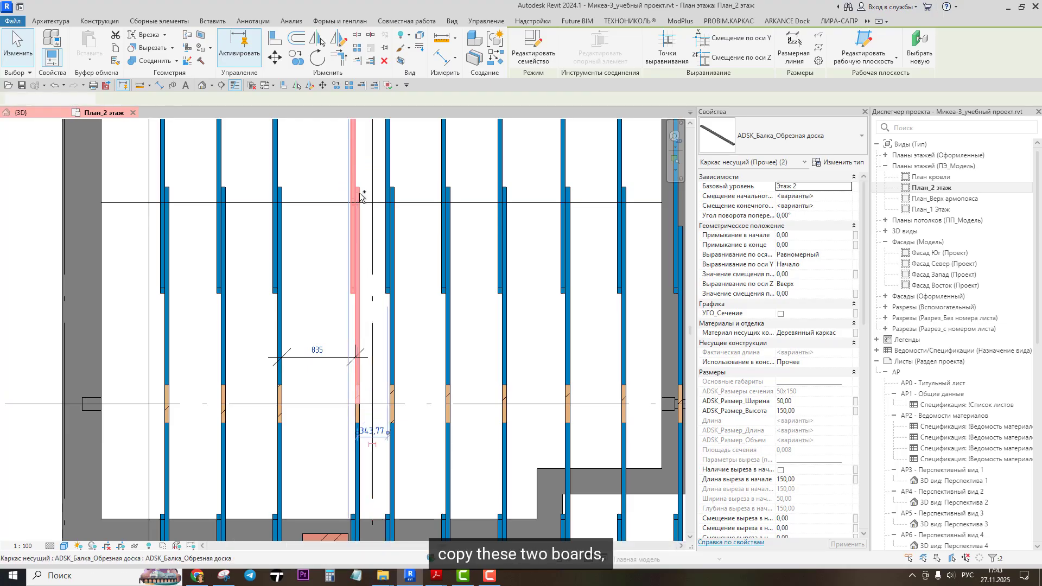
{"action": "left_click", "coordinate": [370, 273], "text": "ctrl"}
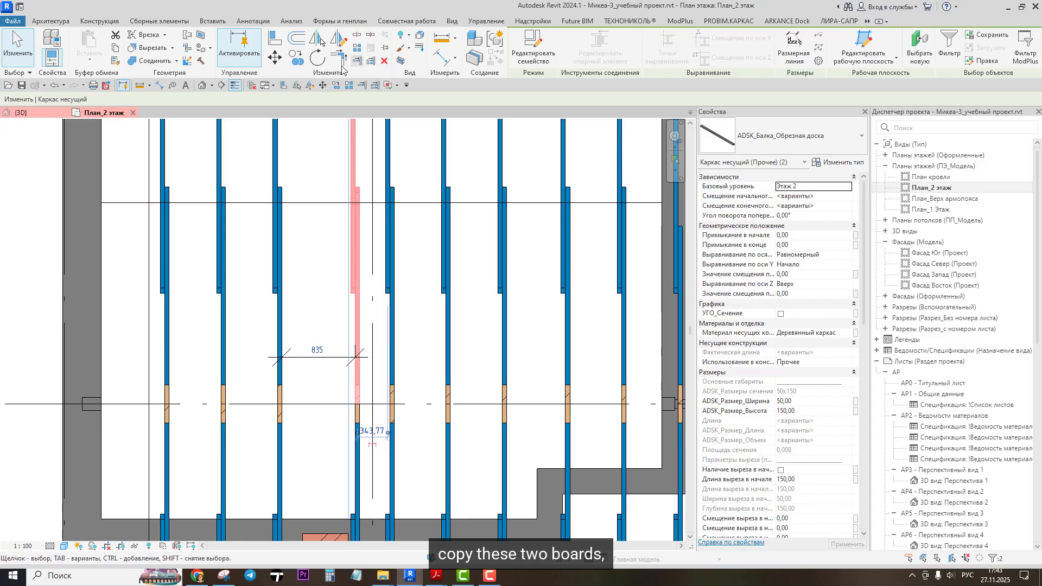
{"action": "left_click", "coordinate": [296, 57]}
{"action": "scroll", "coordinate": [356, 350], "scroll_direction": "up", "scroll_amount": 3}
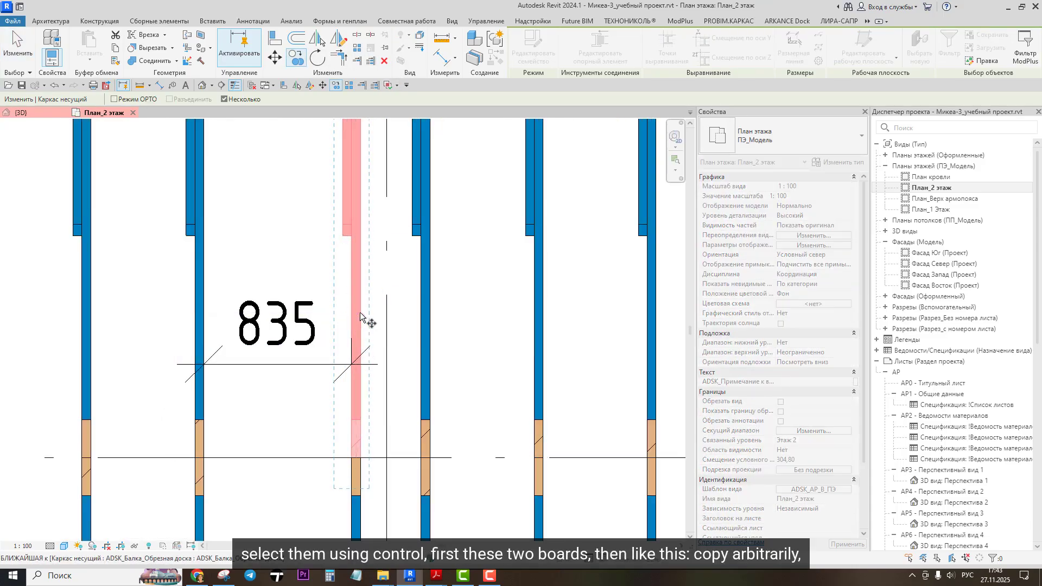
{"action": "left_click", "coordinate": [284, 312]}
{"action": "scroll", "coordinate": [319, 296], "scroll_direction": "down", "scroll_amount": 4}
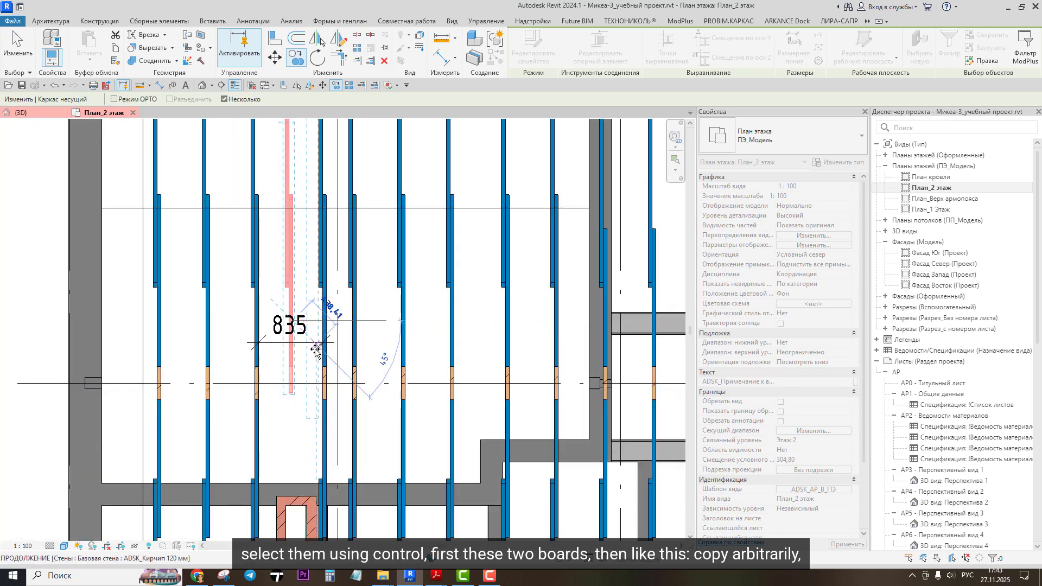
{"action": "left_click", "coordinate": [313, 346]}
{"action": "key", "text": "Escape"}
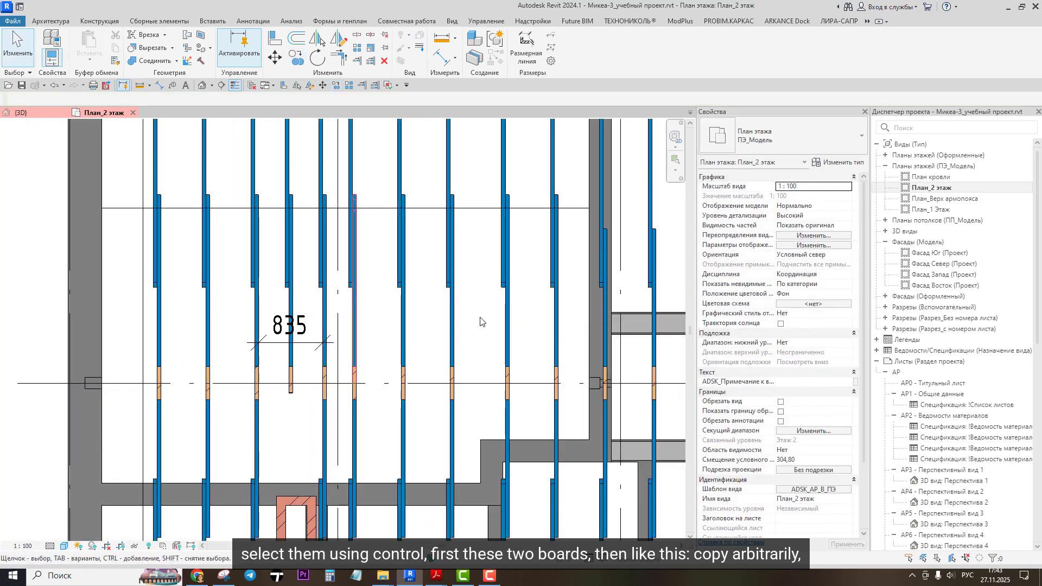
Step: Turn on the visibility of the !Конек filter in the floor plan's visibility/graphics overrides
{"action": "left_click", "coordinate": [784, 238]}
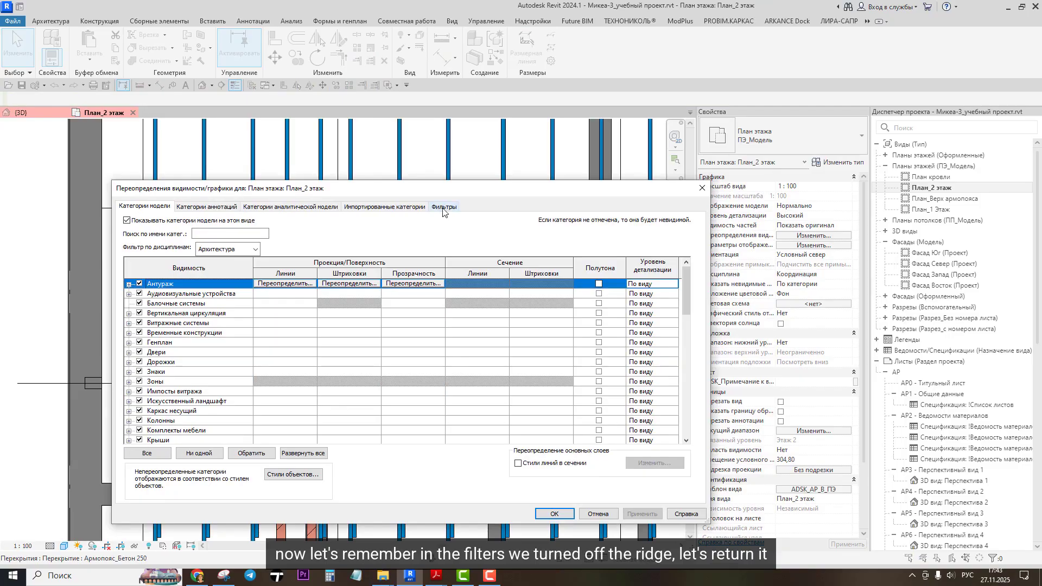
{"action": "left_click", "coordinate": [443, 209]}
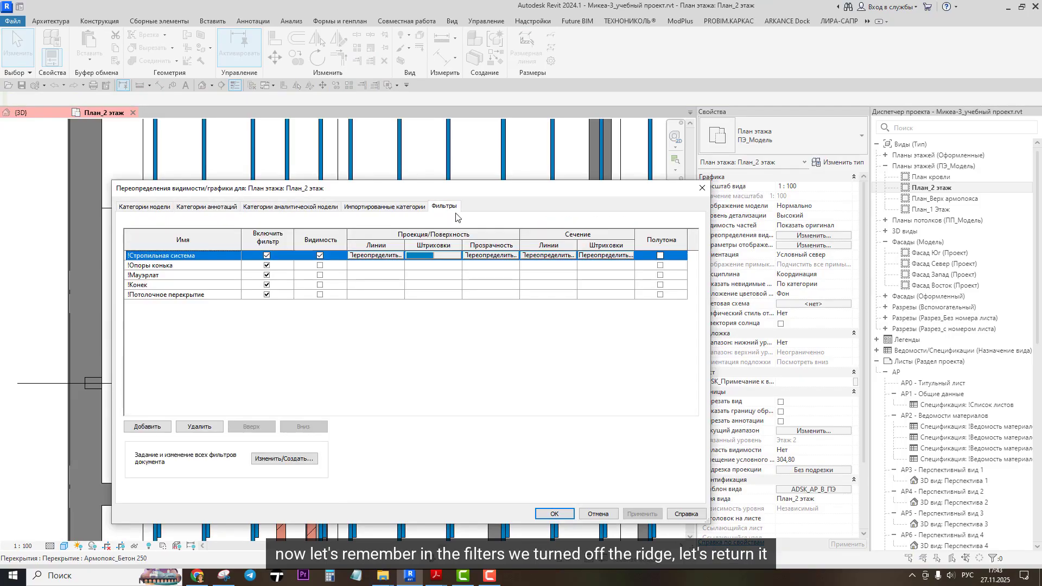
{"action": "left_click", "coordinate": [319, 285]}
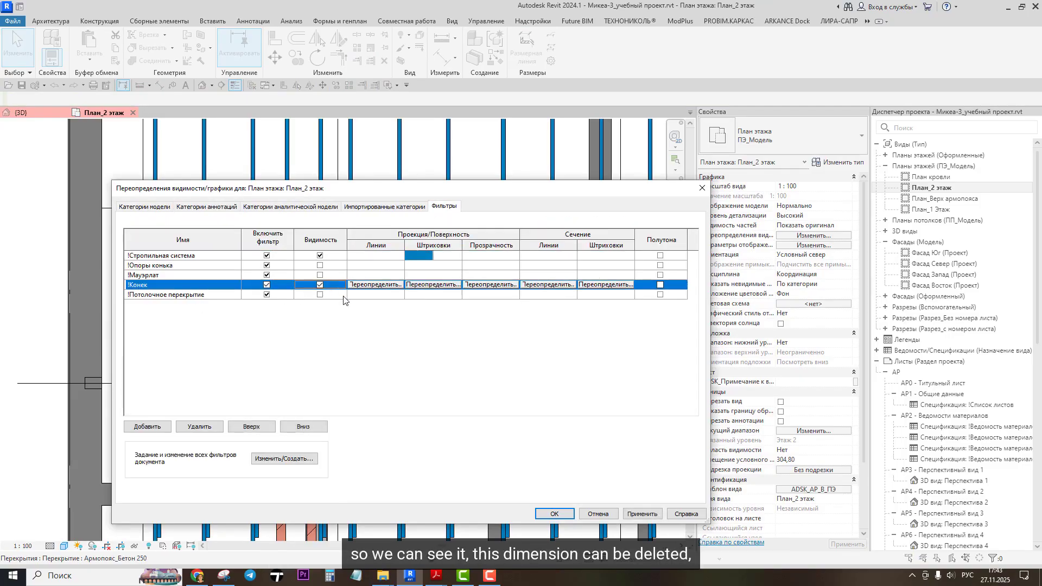
{"action": "left_click", "coordinate": [554, 514]}
Step: Delete the vertical 2215 dimension above the ridge beam beside the copied boards
{"action": "scroll", "coordinate": [289, 354], "scroll_direction": "up", "scroll_amount": 3}
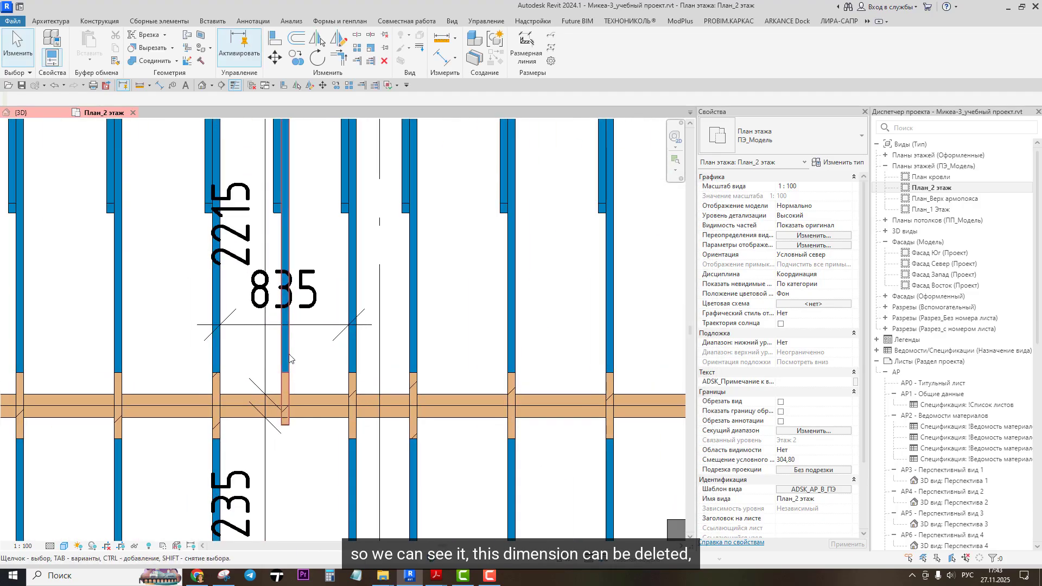
{"action": "left_click", "coordinate": [266, 222]}
{"action": "key", "text": "Delete"}
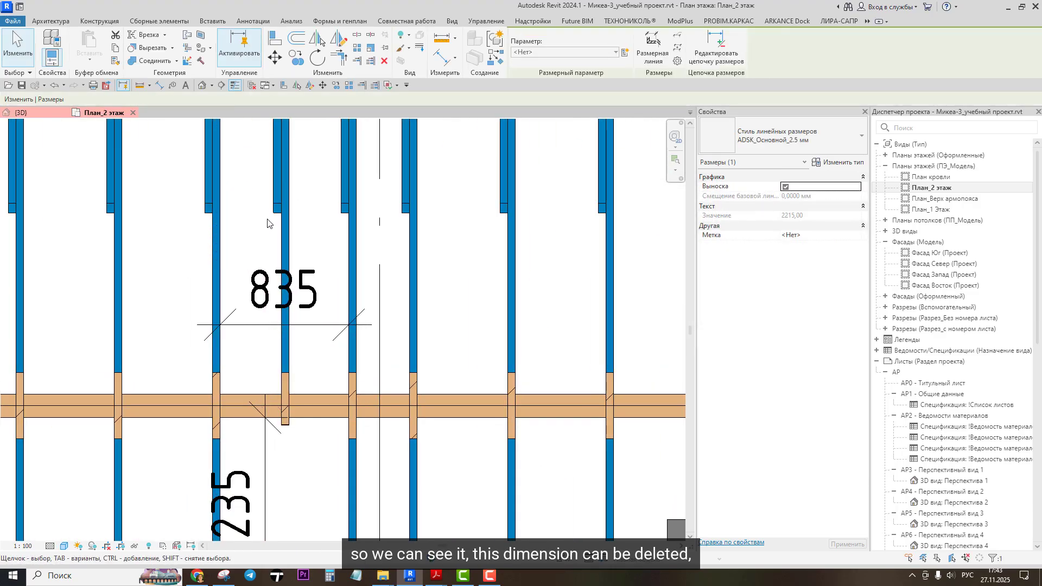
Step: Add the copied board's middle line to the 835 dimension chain and make both segments equal to centre the board
{"action": "left_click", "coordinate": [315, 330]}
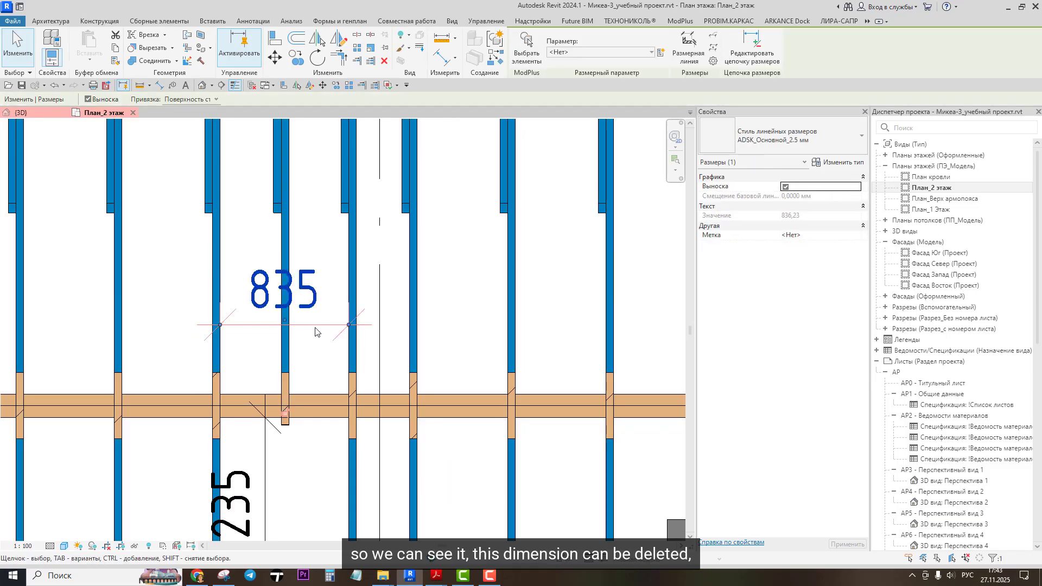
{"action": "left_click", "coordinate": [751, 52]}
{"action": "scroll", "coordinate": [347, 272], "scroll_direction": "up", "scroll_amount": 1}
{"action": "scroll", "coordinate": [348, 274], "scroll_direction": "up", "scroll_amount": 2}
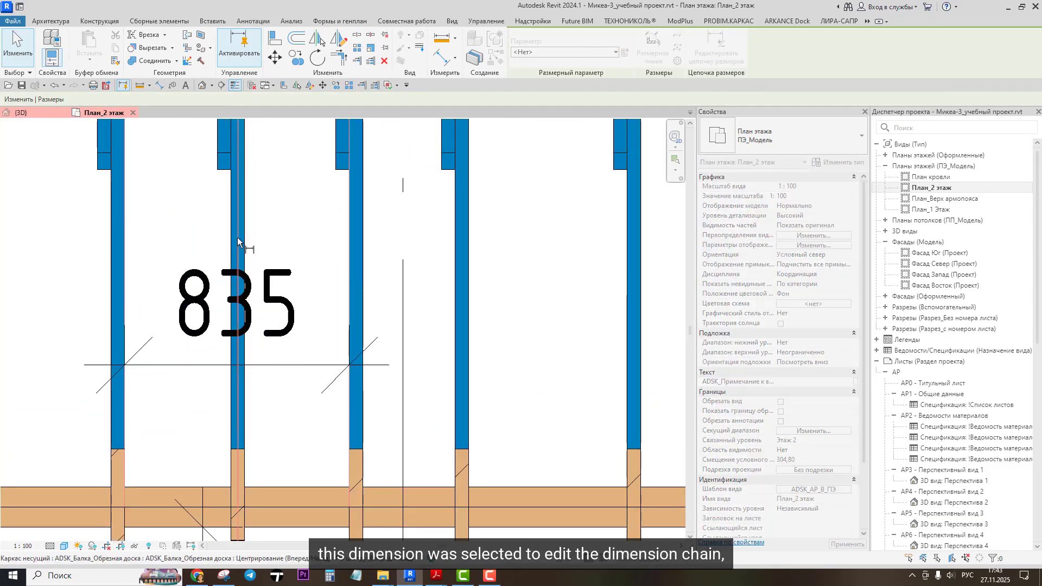
{"action": "scroll", "coordinate": [242, 225], "scroll_direction": "up", "scroll_amount": 2}
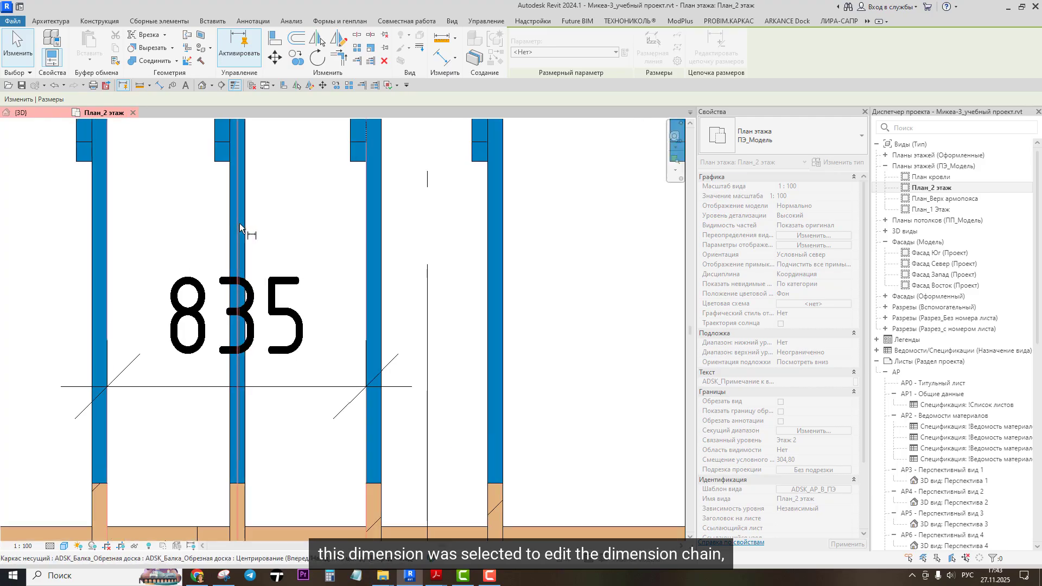
{"action": "left_click", "coordinate": [243, 223]}
{"action": "scroll", "coordinate": [240, 224], "scroll_direction": "down", "scroll_amount": 2}
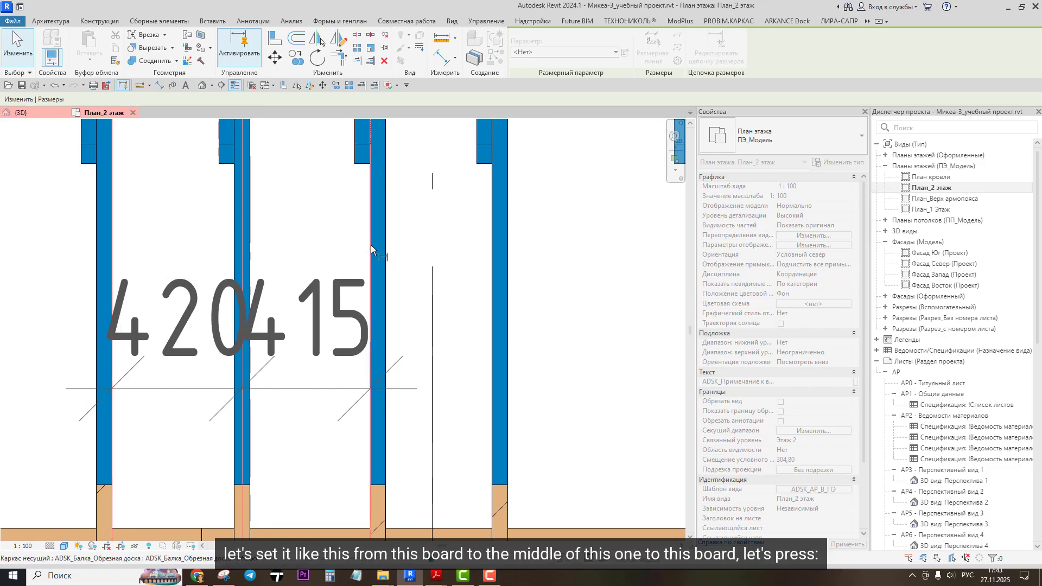
{"action": "left_click", "coordinate": [324, 239]}
{"action": "scroll", "coordinate": [324, 240], "scroll_direction": "down", "scroll_amount": 3}
{"action": "middle_click_drag", "start_coordinate": [279, 140], "coordinate": [279, 251]}
{"action": "left_click", "coordinate": [278, 250]}
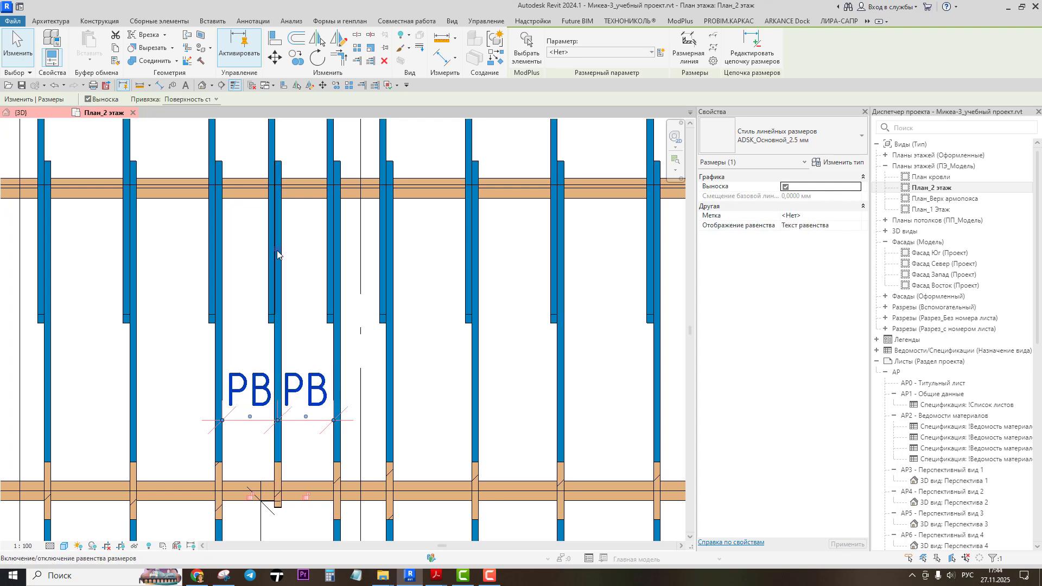
Step: Align the other copied board flush with the side face of the centred one, and delete the spacing dimension chain
{"action": "middle_click_drag", "start_coordinate": [270, 161], "coordinate": [266, 233]}
{"action": "scroll", "coordinate": [270, 235], "scroll_direction": "up", "scroll_amount": 8}
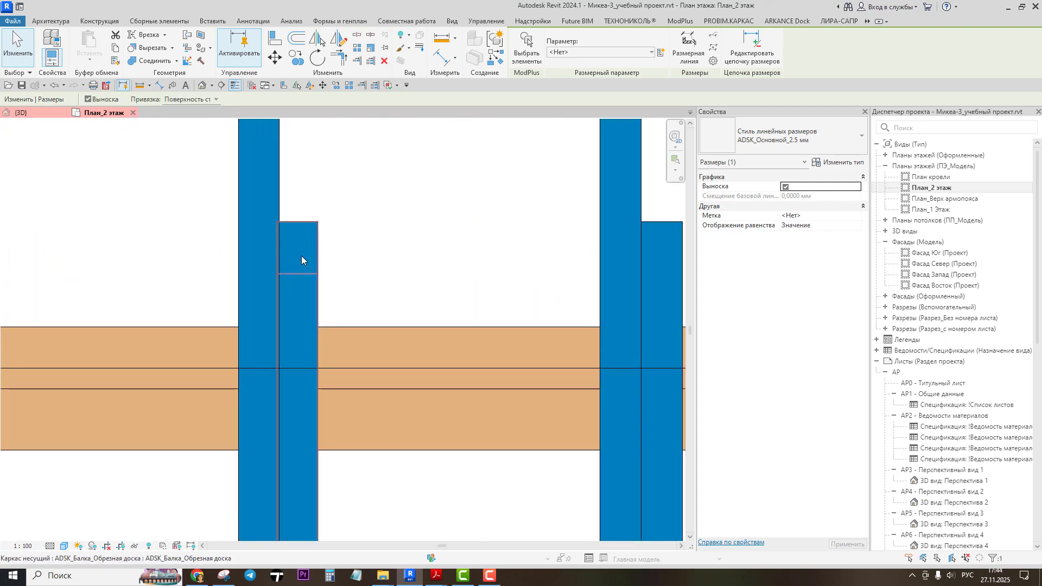
{"action": "left_click", "coordinate": [273, 42]}
{"action": "left_click", "coordinate": [267, 214]}
{"action": "left_click", "coordinate": [268, 187]}
{"action": "scroll", "coordinate": [288, 194], "scroll_direction": "down", "scroll_amount": 2}
{"action": "scroll", "coordinate": [288, 194], "scroll_direction": "down", "scroll_amount": 4}
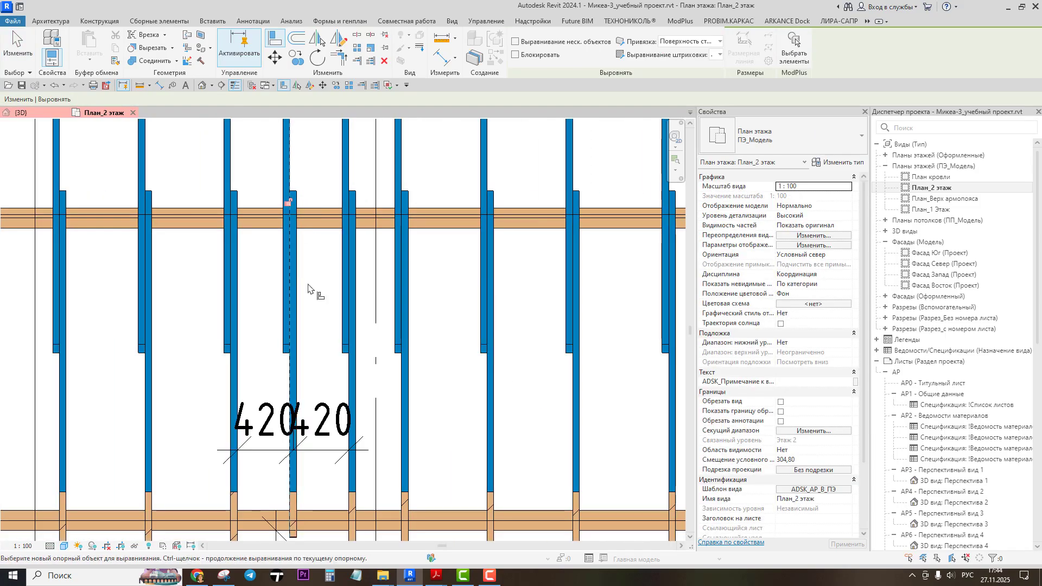
{"action": "key", "text": "Escape"}
{"action": "key", "text": "Escape"}
{"action": "left_click", "coordinate": [319, 414]}
{"action": "key", "text": "Delete"}
Step: Set the cut plane offset to 2400 in the floor plan's view range
{"action": "left_click", "coordinate": [807, 432]}
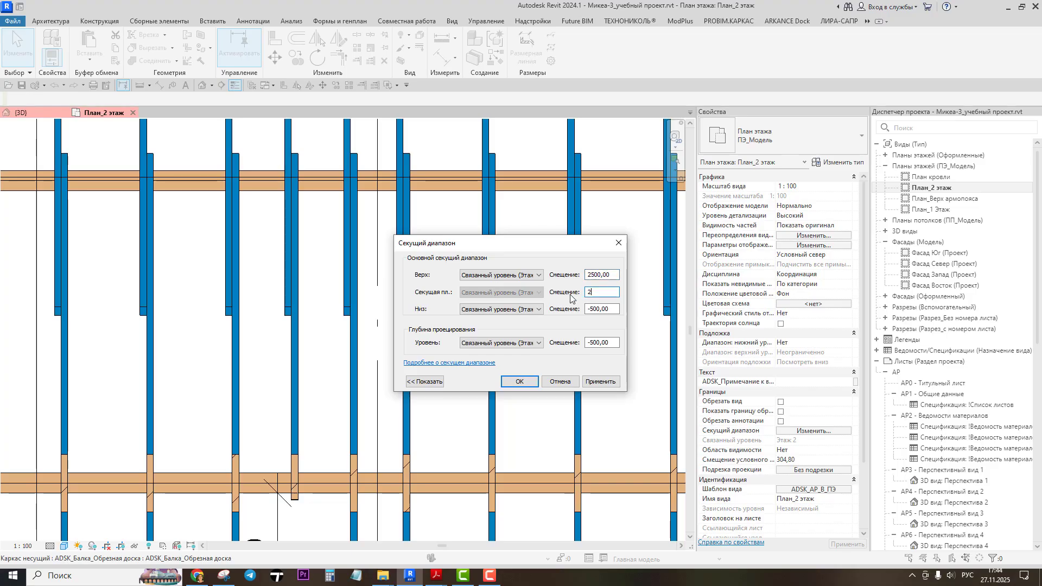
{"action": "key", "text": "Return"}
{"action": "scroll", "coordinate": [310, 348], "scroll_direction": "down", "scroll_amount": 3}
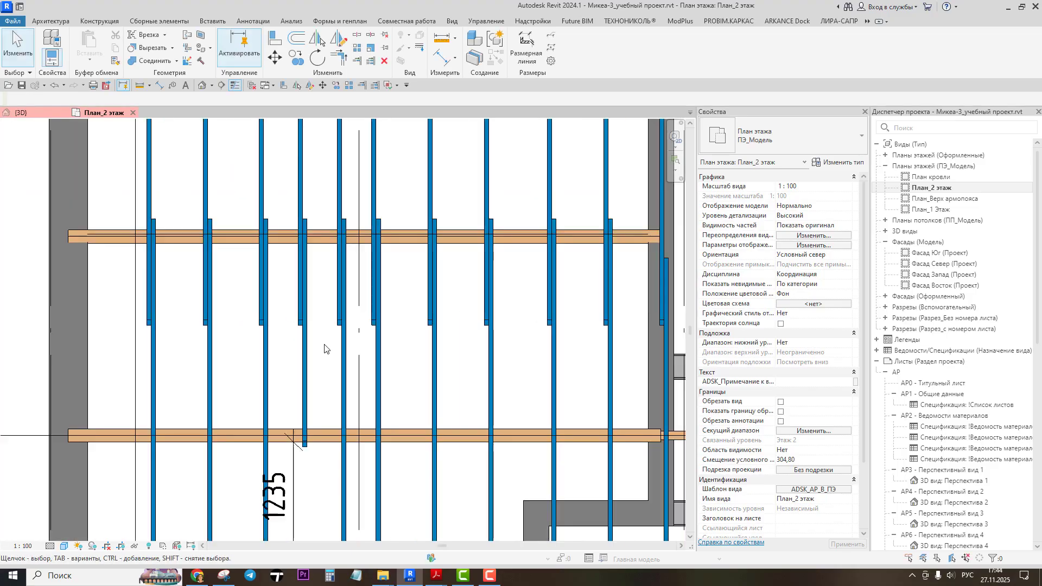
{"action": "scroll", "coordinate": [311, 347], "scroll_direction": "up", "scroll_amount": 3}
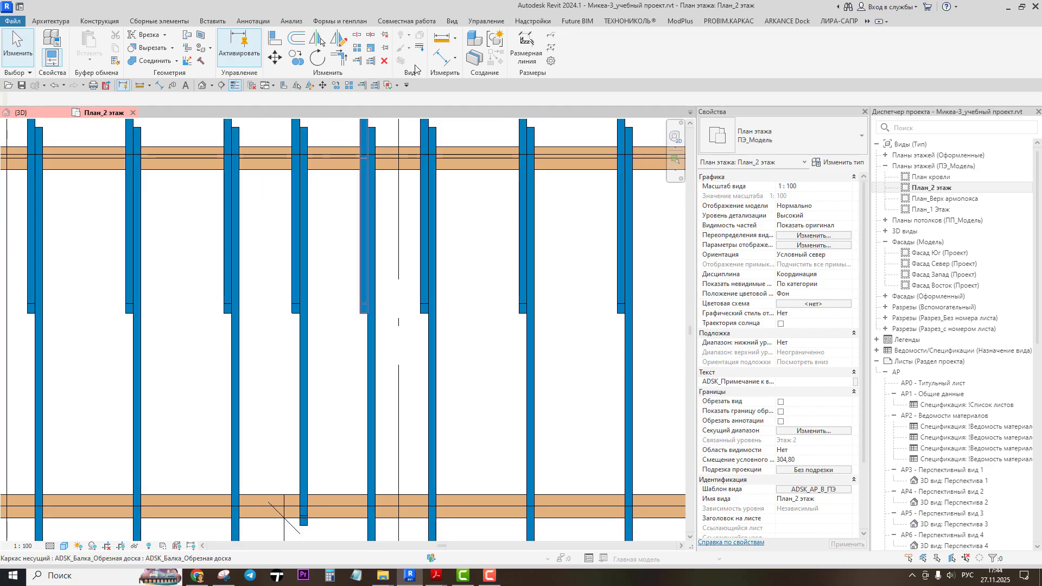
Step: Try to dimension from the neighbouring rafter's edge to the middle line of the copied board
{"action": "key", "text": "d"}
{"action": "key", "text": "i"}
{"action": "left_click", "coordinate": [239, 361]}
{"action": "scroll", "coordinate": [288, 355], "scroll_direction": "up", "scroll_amount": 3}
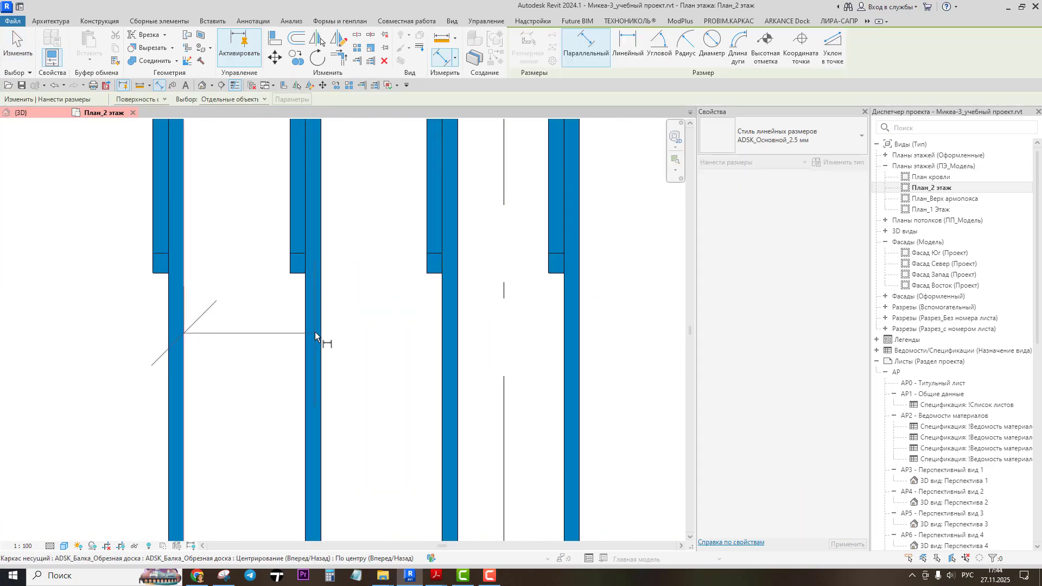
{"action": "scroll", "coordinate": [314, 330], "scroll_direction": "up", "scroll_amount": 3}
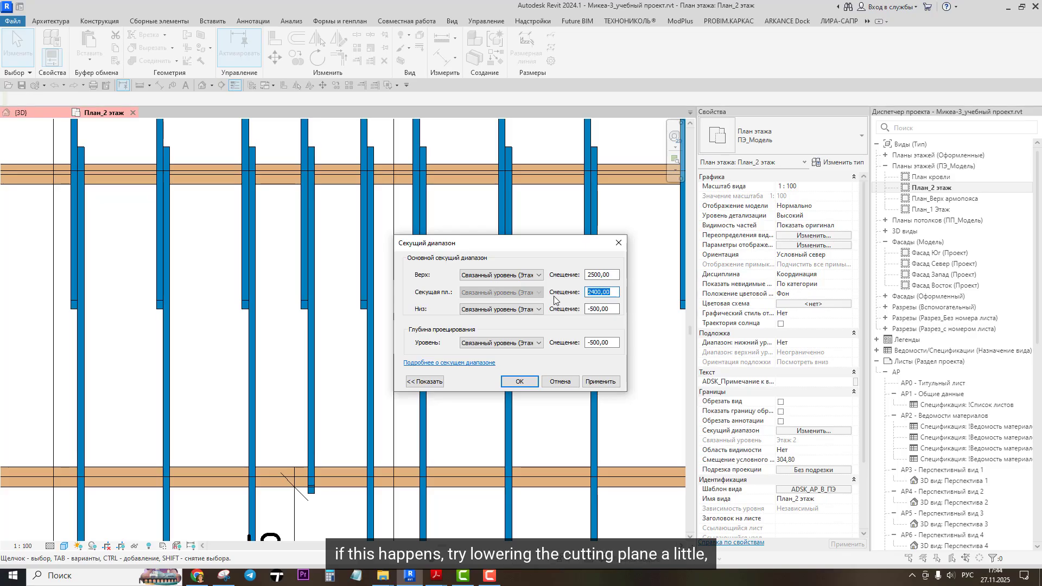
Step: Lower the view range's cut plane offset to 2200
{"action": "type", "text": "00"}
{"action": "key", "text": "Return"}
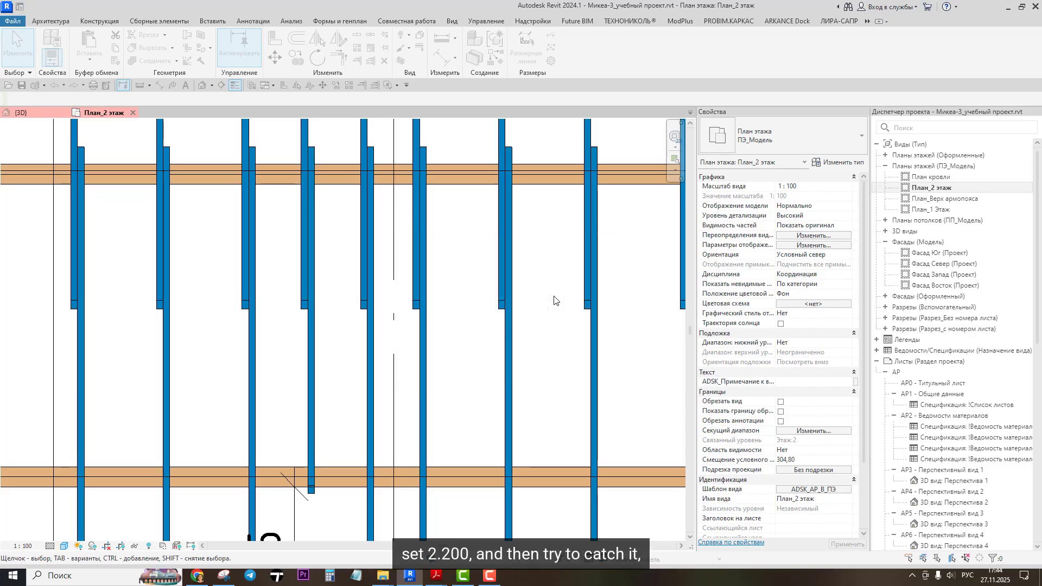
Step: Try a trial dimension from the adjacent rafter's edge to the copied board's middle line, leaving it unplaced
{"action": "scroll", "coordinate": [261, 343], "scroll_direction": "up", "scroll_amount": 3}
{"action": "scroll", "coordinate": [261, 343], "scroll_direction": "up", "scroll_amount": 1}
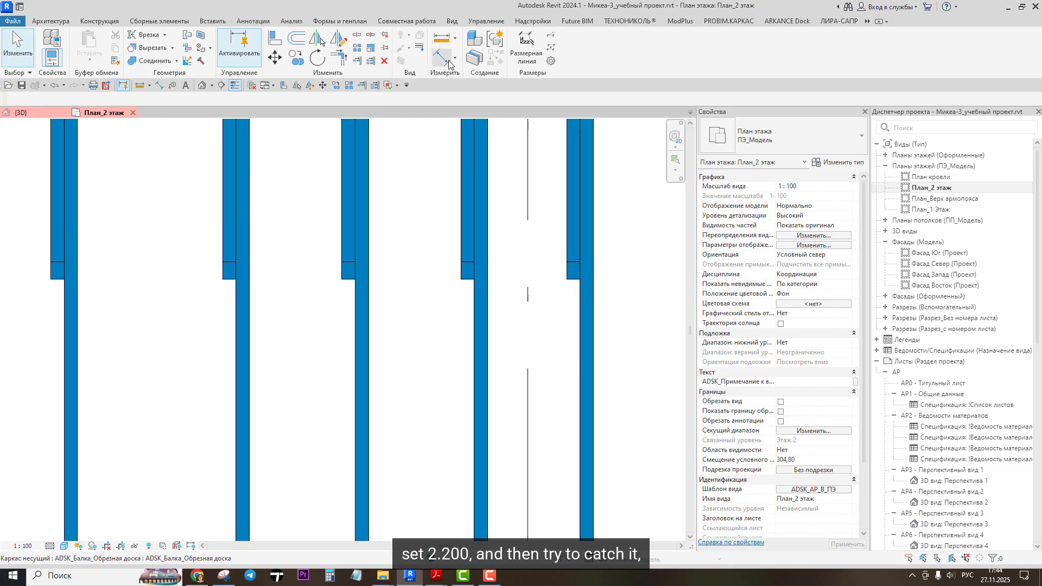
{"action": "key", "text": "d"}
{"action": "key", "text": "i"}
{"action": "left_click", "coordinate": [250, 341]}
{"action": "scroll", "coordinate": [360, 352], "scroll_direction": "up", "scroll_amount": 2}
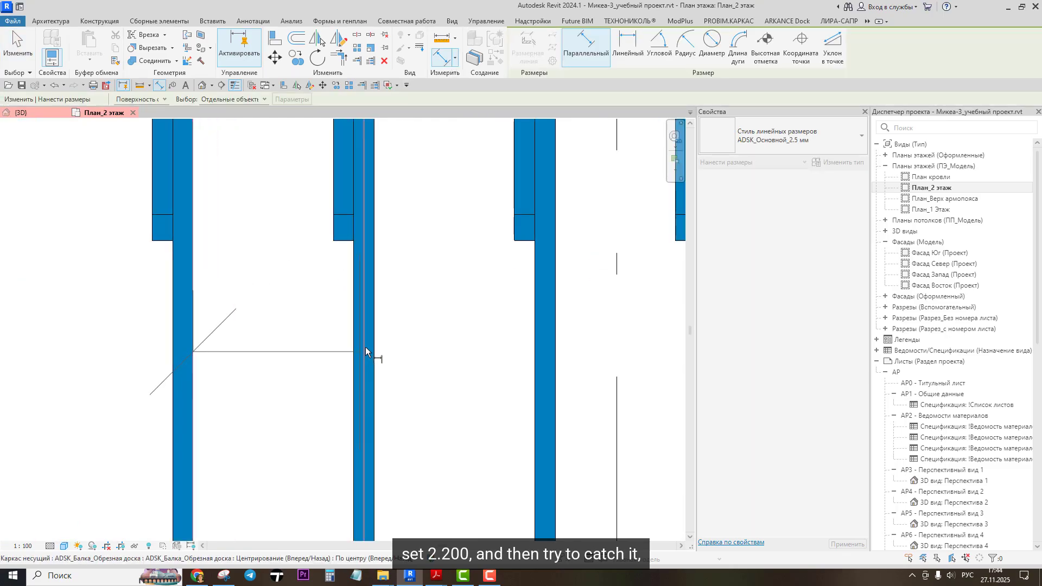
{"action": "left_click", "coordinate": [364, 343]}
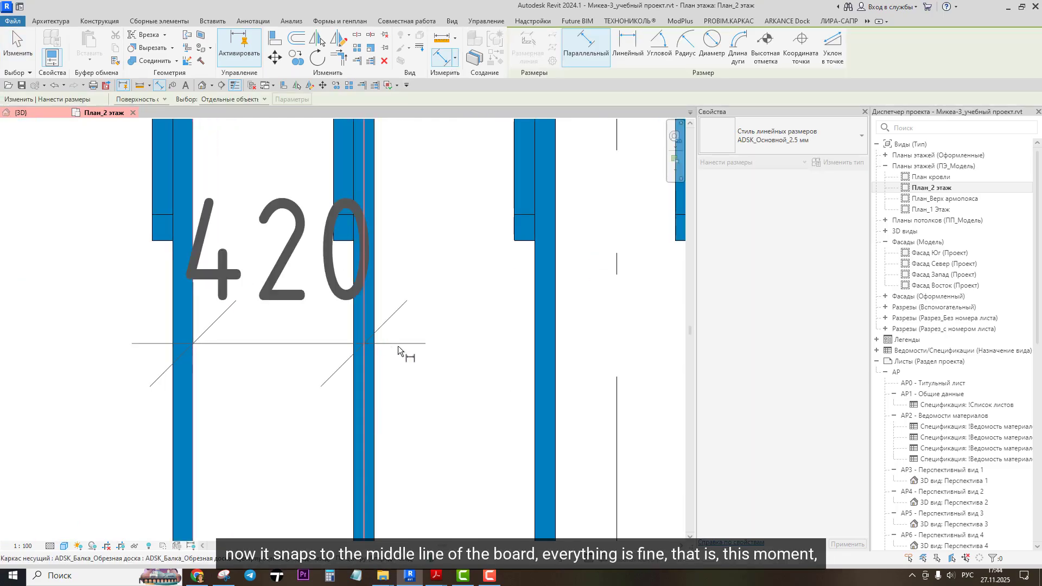
{"action": "key", "text": "Escape"}
{"action": "key", "text": "Escape"}
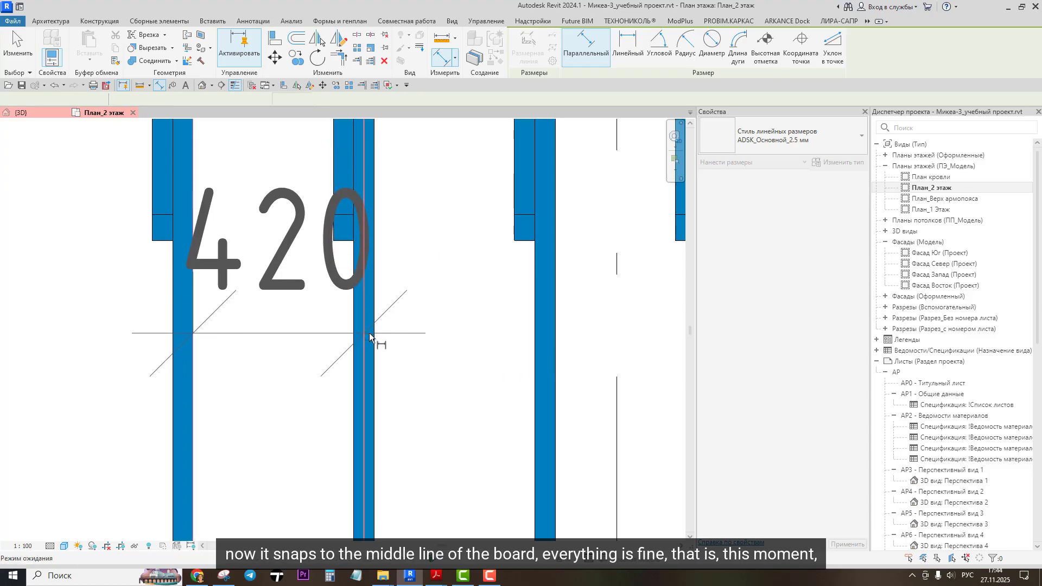
Step: Mirror the two copied boards about the ridge centreline onto the opposite roof slope
{"action": "scroll", "coordinate": [374, 347], "scroll_direction": "down", "scroll_amount": 4}
{"action": "scroll", "coordinate": [374, 358], "scroll_direction": "down", "scroll_amount": 2}
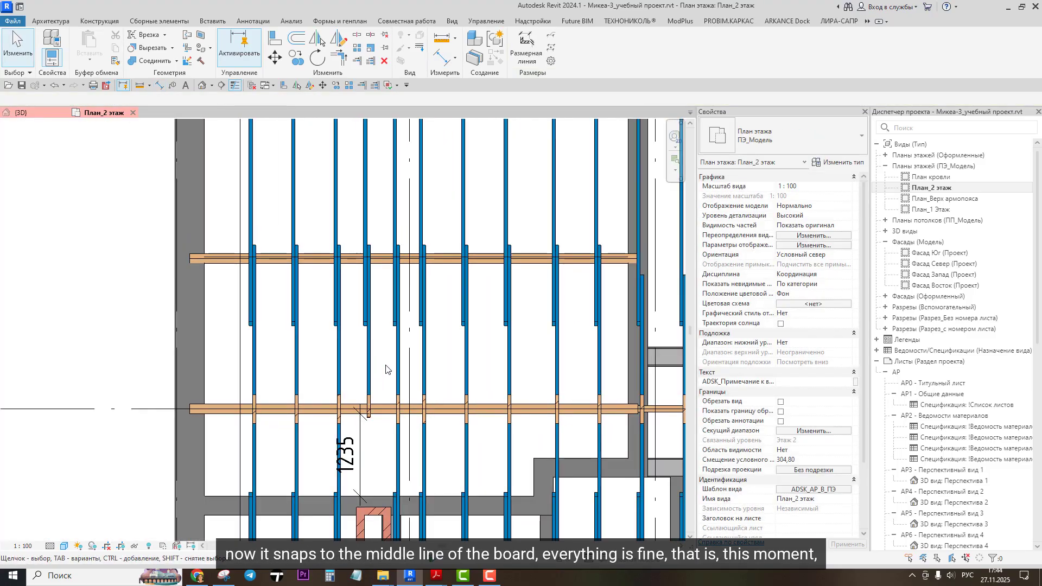
{"action": "middle_click_drag", "start_coordinate": [385, 371], "coordinate": [374, 388]}
{"action": "left_click", "coordinate": [358, 369]}
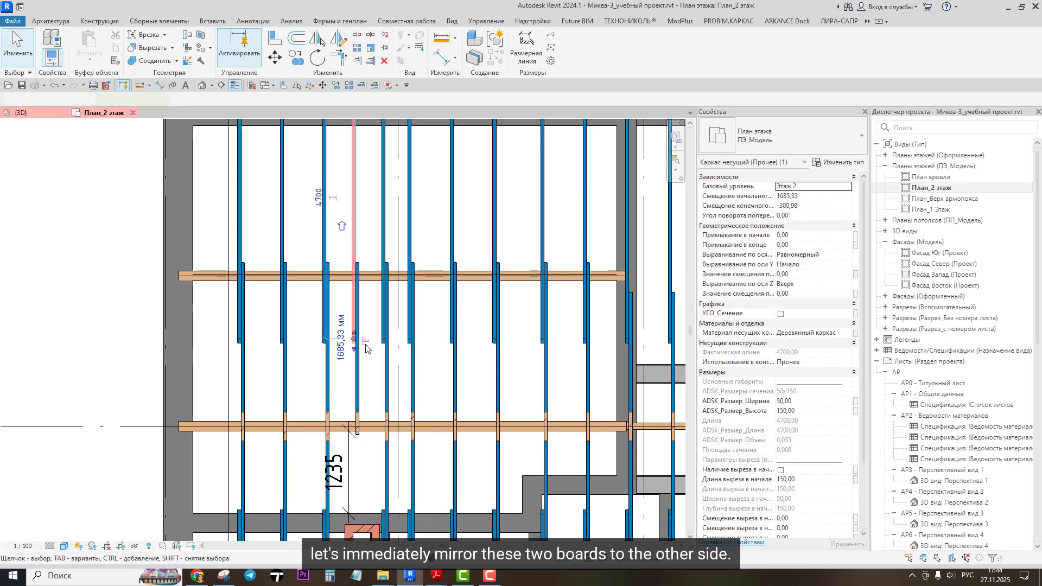
{"action": "left_click", "coordinate": [358, 369], "text": "ctrl"}
{"action": "scroll", "coordinate": [358, 323], "scroll_direction": "up", "scroll_amount": 3}
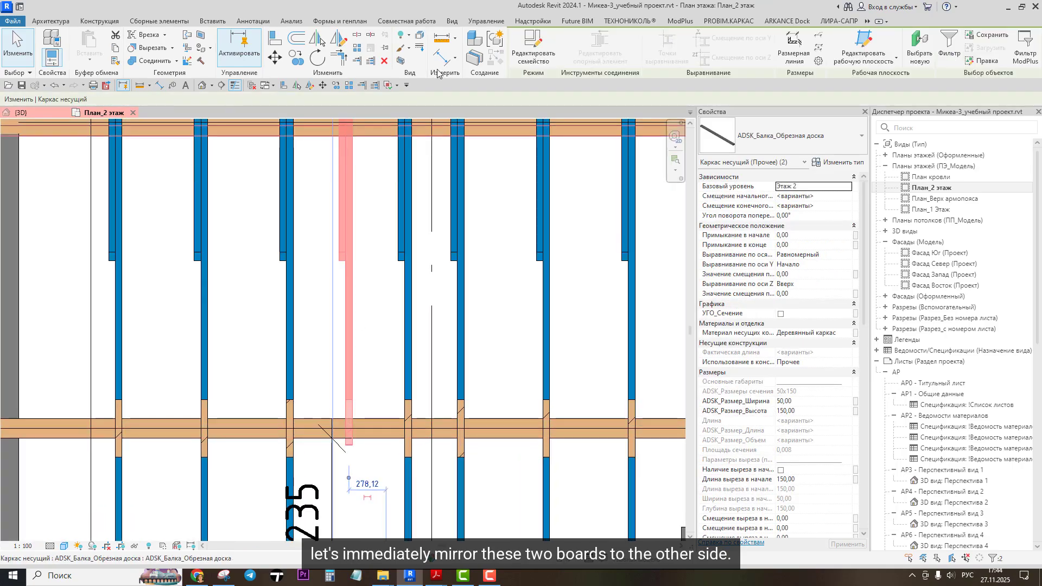
{"action": "left_click", "coordinate": [318, 38]}
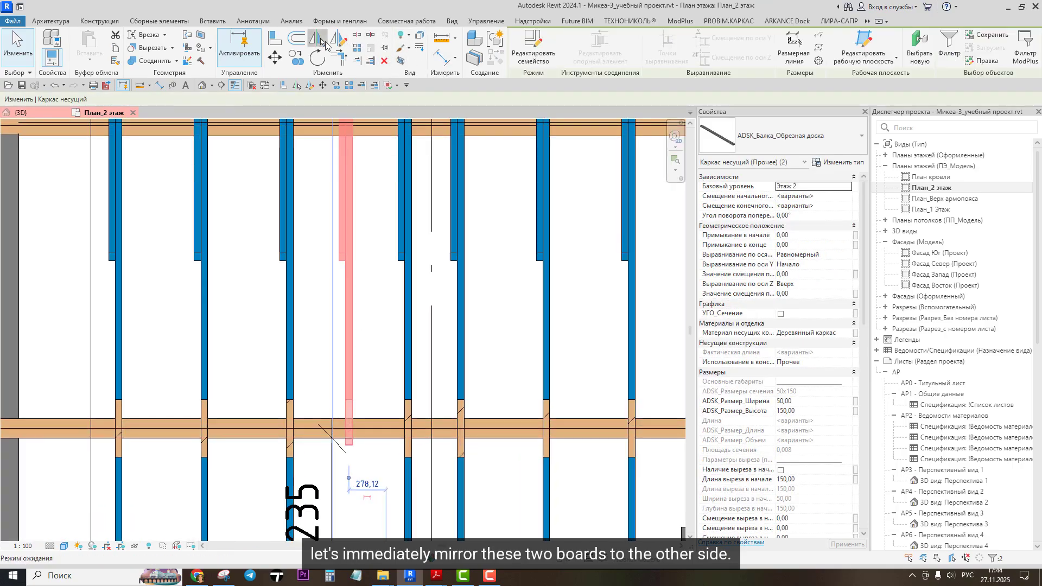
{"action": "left_click", "coordinate": [366, 428]}
{"action": "scroll", "coordinate": [383, 301], "scroll_direction": "down", "scroll_amount": 3}
{"action": "middle_click_drag", "start_coordinate": [400, 355], "coordinate": [400, 306]}
{"action": "scroll", "coordinate": [358, 404], "scroll_direction": "up", "scroll_amount": 3}
{"action": "key", "text": "Escape"}
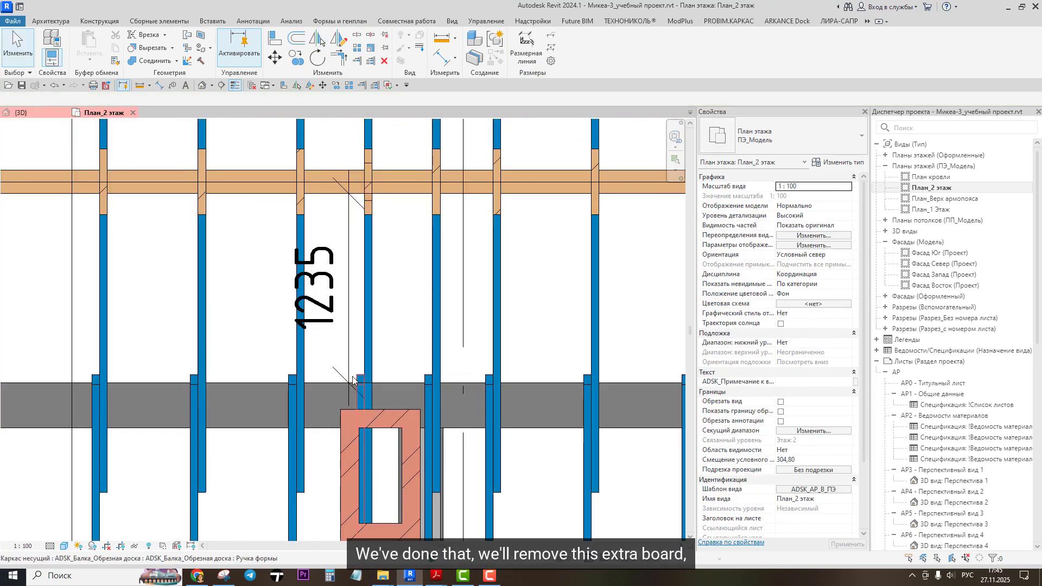
Step: Delete the extra mirrored lower board that runs through the chimney
{"action": "left_click", "coordinate": [353, 381]}
{"action": "scroll", "coordinate": [353, 381], "scroll_direction": "up", "scroll_amount": 2}
{"action": "key", "text": "Delete"}
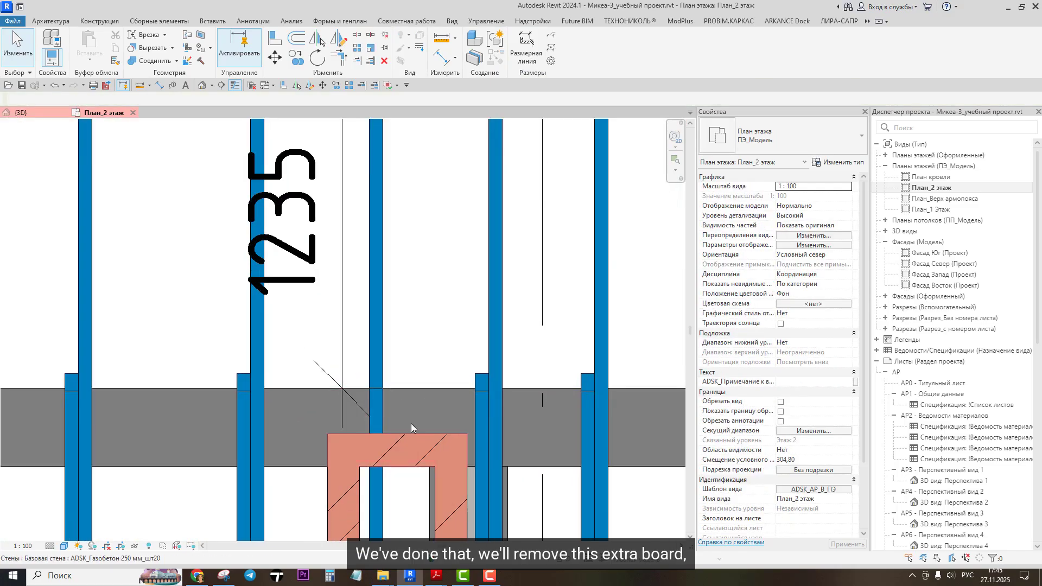
Step: In the 3D view, trim the mirrored upper rafter board beside the chimney to the end face of the neighbouring lower rafter board
{"action": "left_click", "coordinate": [203, 85]}
{"action": "scroll", "coordinate": [320, 210], "scroll_direction": "down", "scroll_amount": 2}
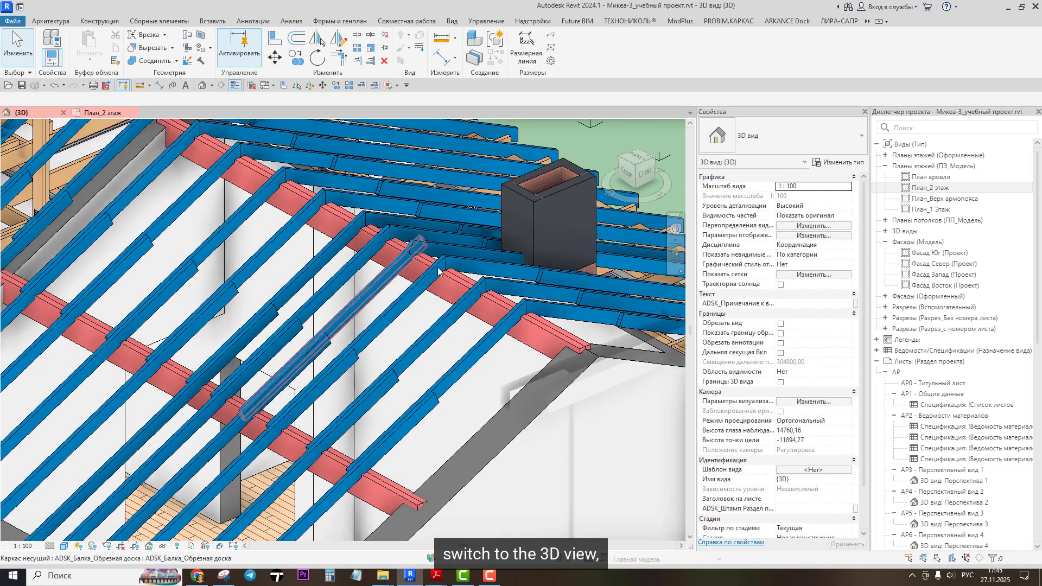
{"action": "middle_click_drag", "start_coordinate": [431, 279], "coordinate": [394, 307]}
{"action": "scroll", "coordinate": [422, 296], "scroll_direction": "up", "scroll_amount": 6}
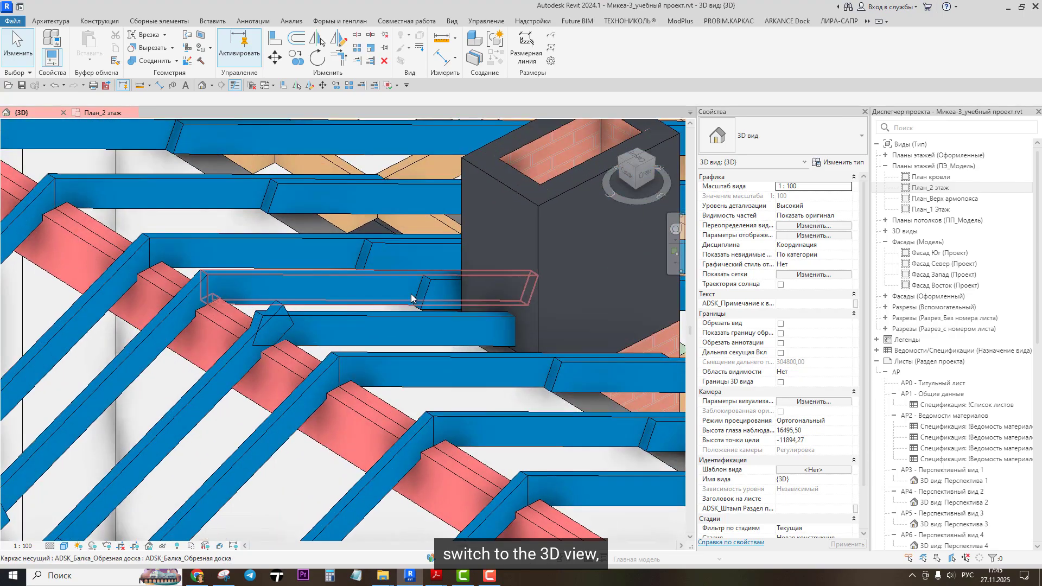
{"action": "left_click", "coordinate": [356, 60]}
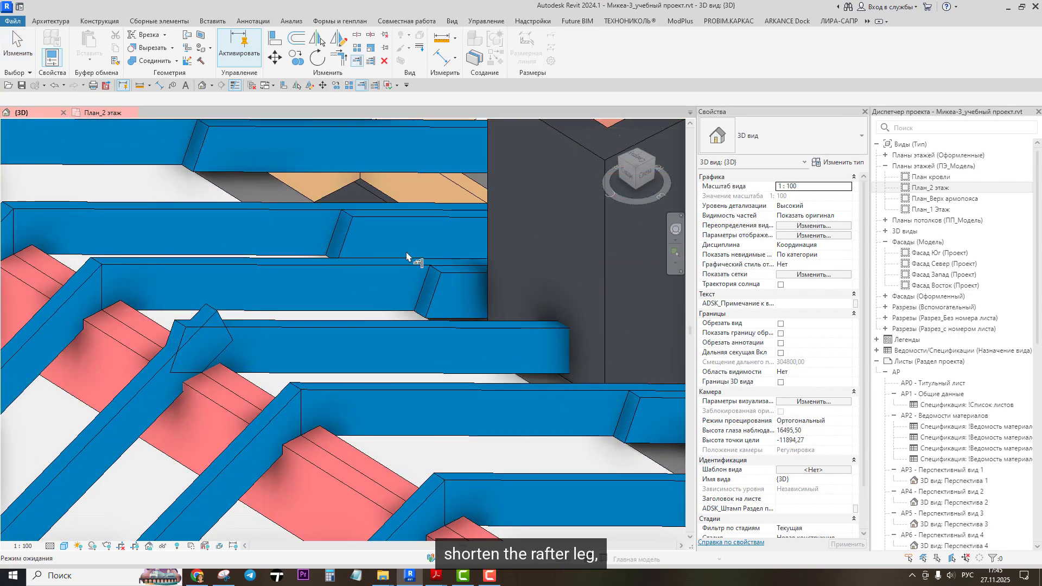
{"action": "left_click", "coordinate": [431, 289]}
{"action": "left_click", "coordinate": [412, 347]}
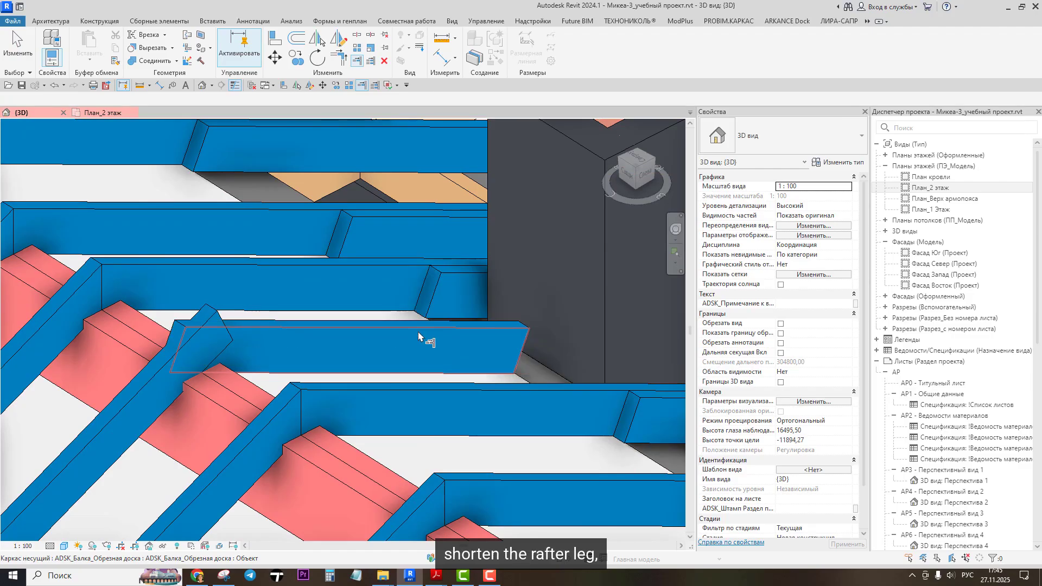
Step: Set the work plane to the sloping top face of the lower rafter board that runs beside the chimney
{"action": "scroll", "coordinate": [426, 334], "scroll_direction": "down", "scroll_amount": 4}
{"action": "scroll", "coordinate": [466, 364], "scroll_direction": "up", "scroll_amount": 5}
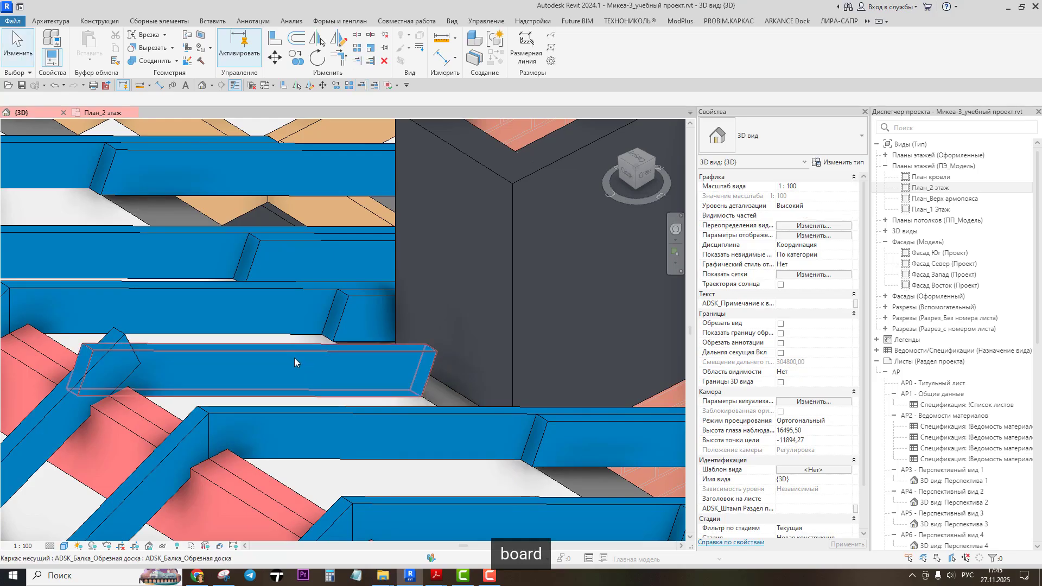
{"action": "scroll", "coordinate": [350, 332], "scroll_direction": "down", "scroll_amount": 2}
{"action": "scroll", "coordinate": [350, 332], "scroll_direction": "down", "scroll_amount": 3}
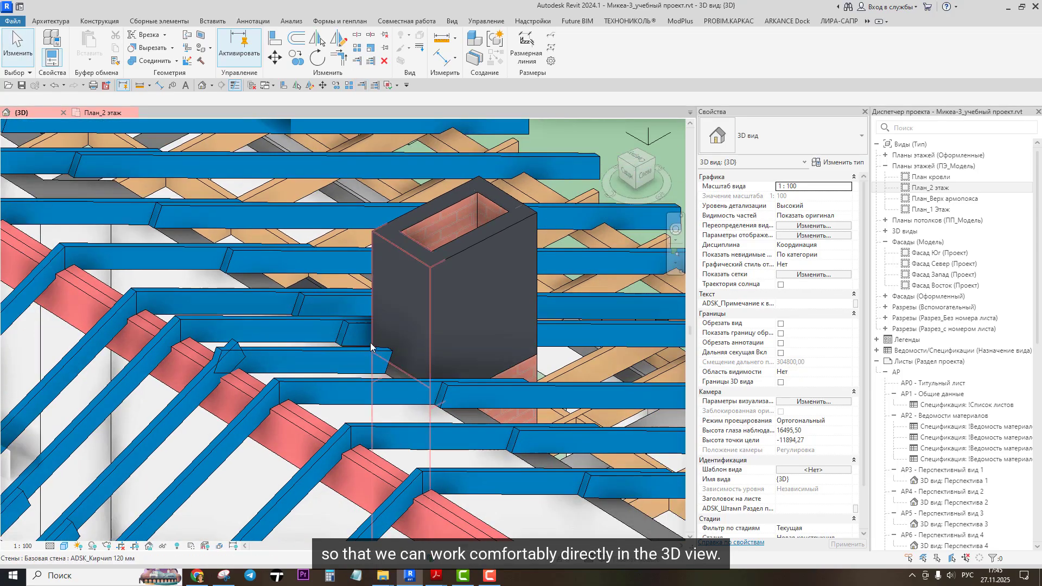
{"action": "mouse_move", "coordinate": [352, 337]}
{"action": "middle_mouse_down", "text": "shift"}
{"action": "mouse_move", "coordinate": [366, 379]}
{"action": "mouse_move", "coordinate": [375, 369]}
{"action": "mouse_move", "coordinate": [356, 345]}
{"action": "middle_mouse_up", "text": "shift"}
{"action": "scroll", "coordinate": [356, 346], "scroll_direction": "down", "scroll_amount": 3}
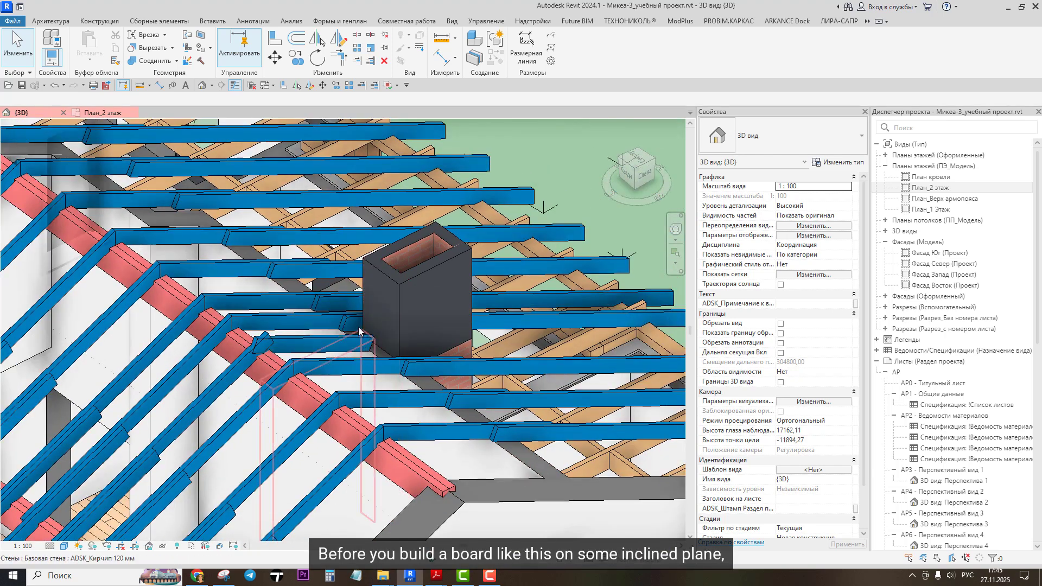
{"action": "scroll", "coordinate": [320, 300], "scroll_direction": "up", "scroll_amount": 4}
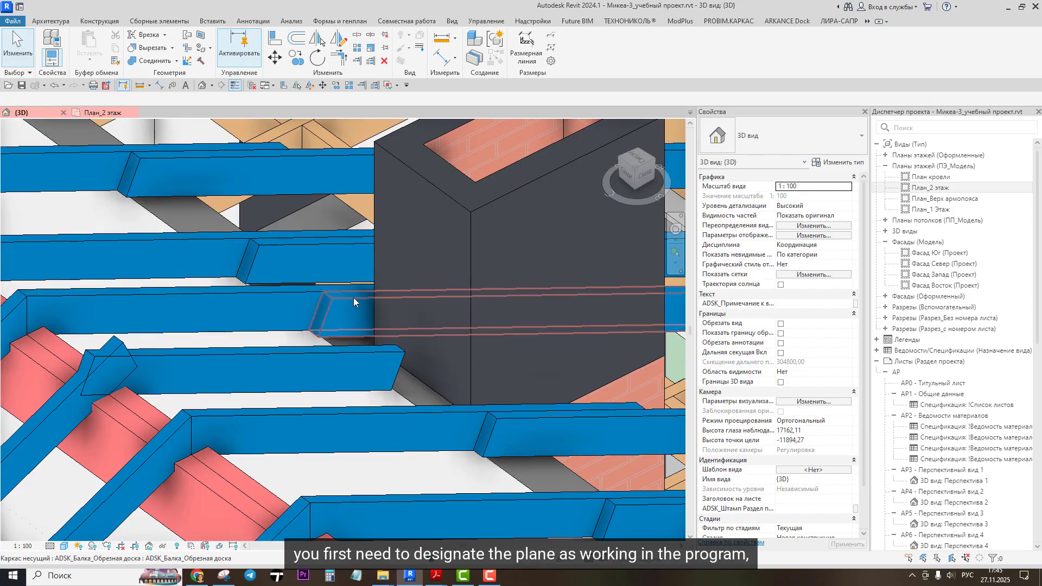
{"action": "scroll", "coordinate": [357, 310], "scroll_direction": "up", "scroll_amount": 2}
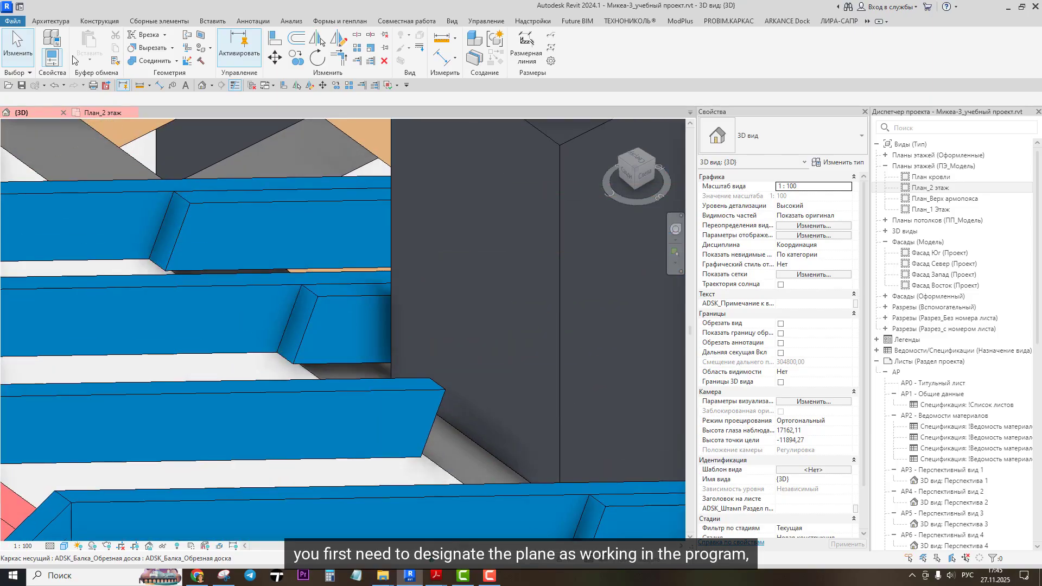
{"action": "left_click", "coordinate": [50, 21]}
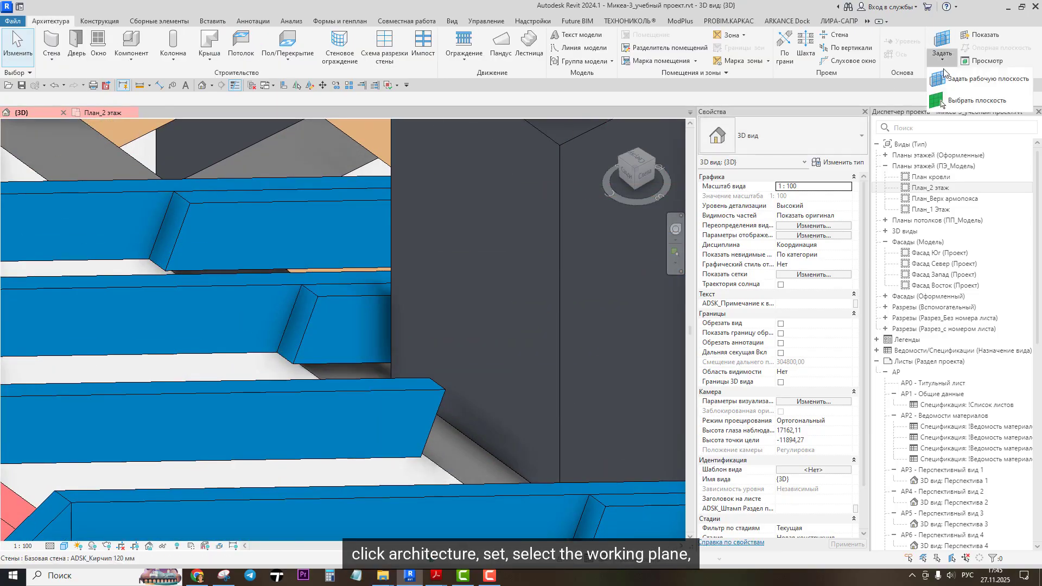
{"action": "left_click", "coordinate": [942, 42]}
{"action": "scroll", "coordinate": [324, 292], "scroll_direction": "up", "scroll_amount": 3}
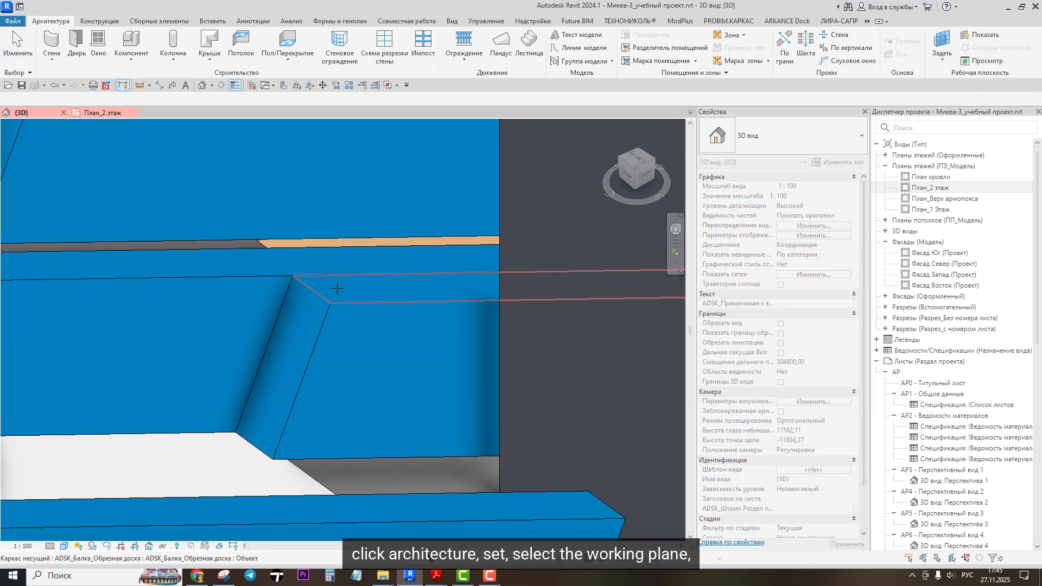
{"action": "left_click", "coordinate": [337, 287]}
Step: Create a similar ADSK_Балка_Обрезная доска lintel about 530 mm long, perpendicular to the rafters along the chimney's upper side
{"action": "scroll", "coordinate": [338, 291], "scroll_direction": "down", "scroll_amount": 3}
{"action": "left_click", "coordinate": [347, 317]}
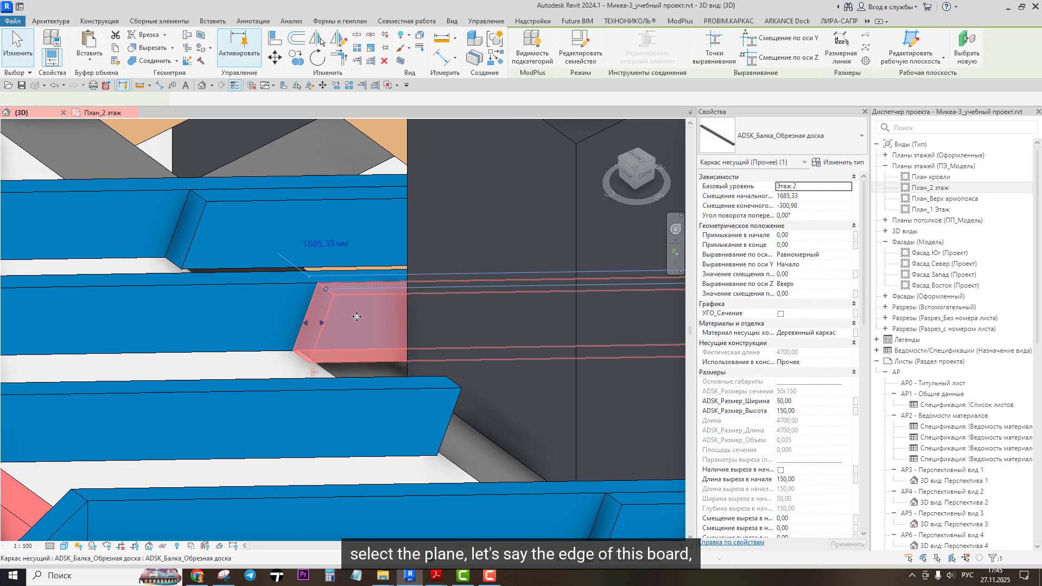
{"action": "left_click", "coordinate": [495, 57]}
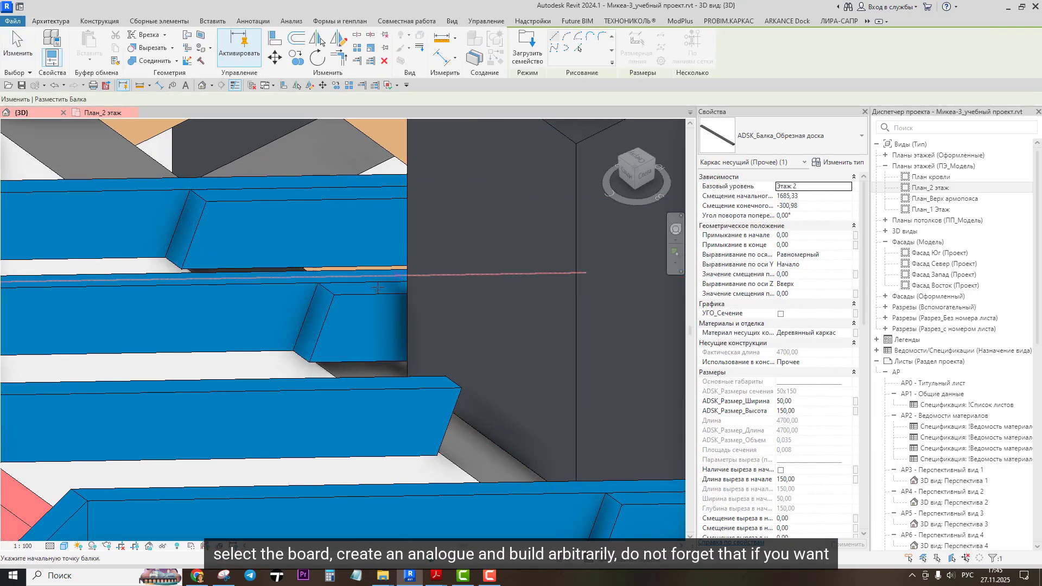
{"action": "left_click", "coordinate": [330, 275]}
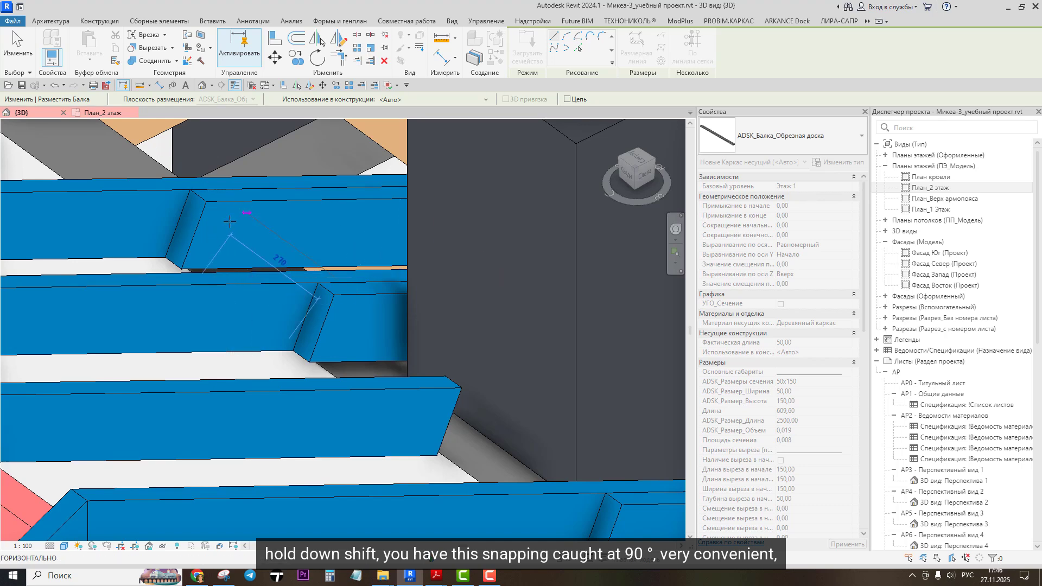
{"action": "left_click", "coordinate": [508, 402]}
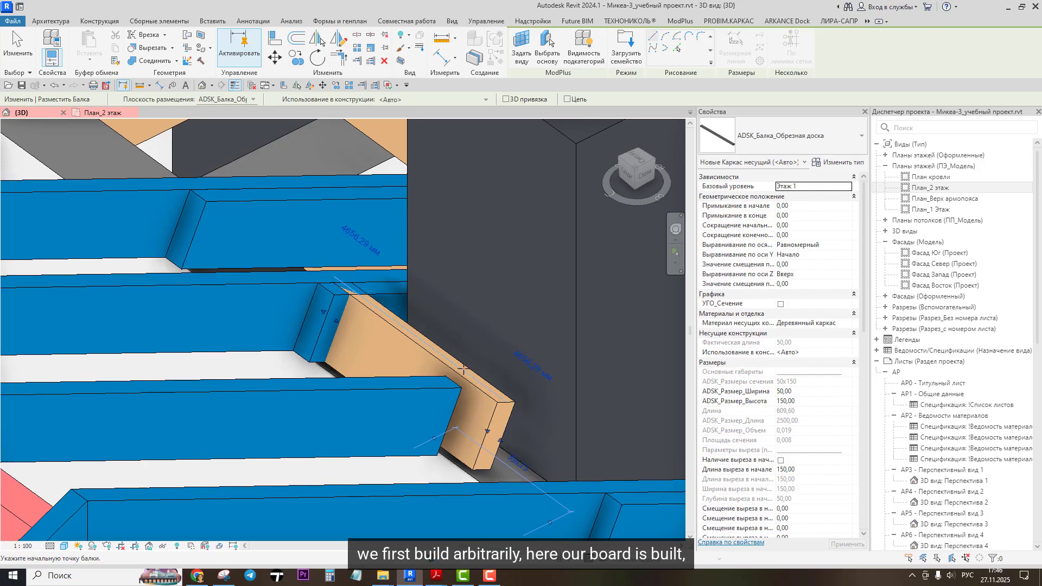
{"action": "key", "text": "Escape"}
Step: Try the lintel board's Z-axis justification at Вниз and restore it to Вверх
{"action": "scroll", "coordinate": [450, 358], "scroll_direction": "down", "scroll_amount": 2}
{"action": "scroll", "coordinate": [389, 343], "scroll_direction": "up", "scroll_amount": 3}
{"action": "left_click", "coordinate": [390, 343]}
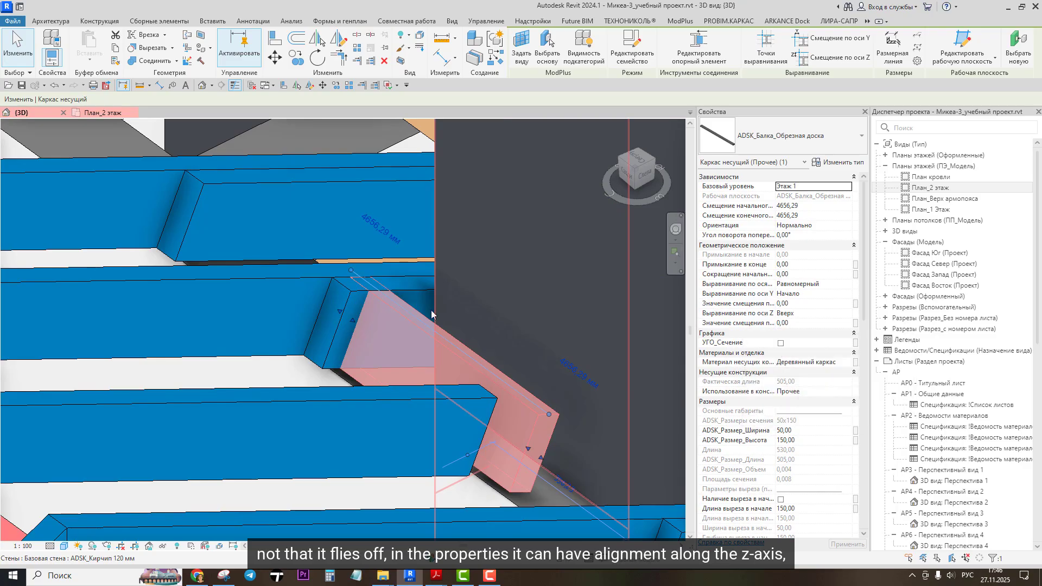
{"action": "scroll", "coordinate": [399, 312], "scroll_direction": "up", "scroll_amount": 2}
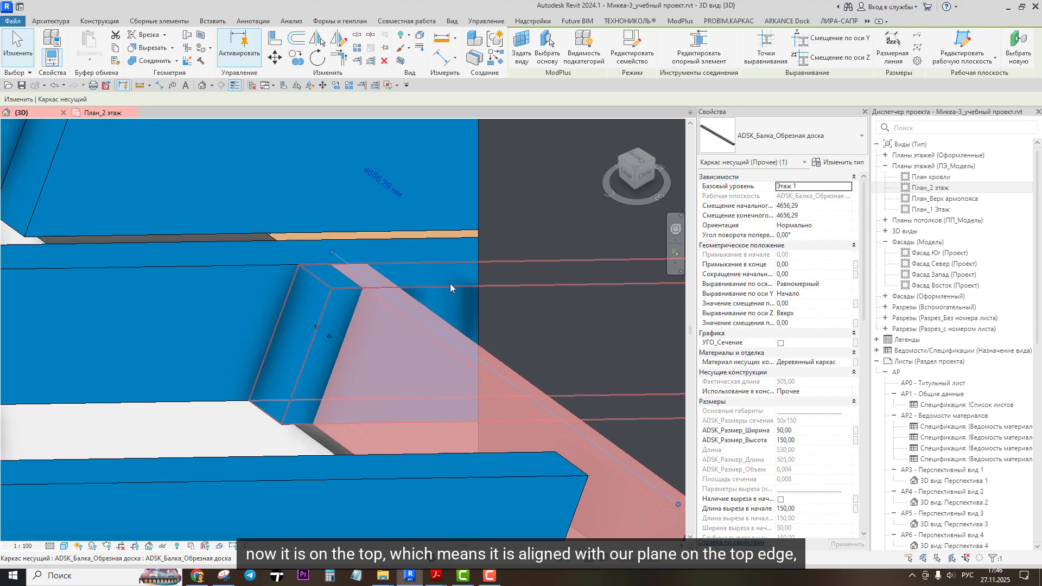
{"action": "left_click", "coordinate": [802, 313]}
{"action": "left_click", "coordinate": [847, 316]}
{"action": "left_click", "coordinate": [794, 350]}
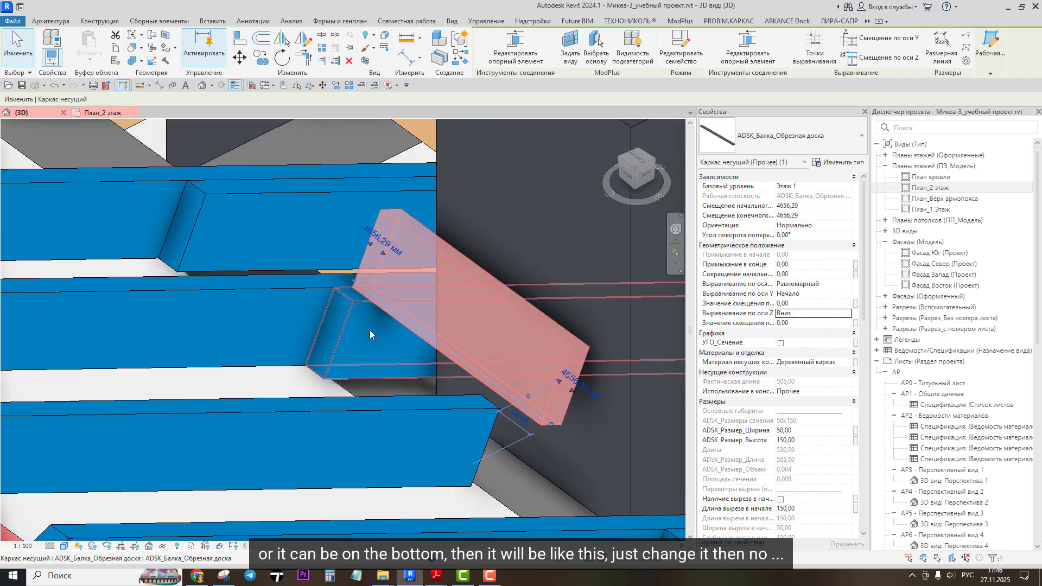
{"action": "left_click", "coordinate": [794, 314]}
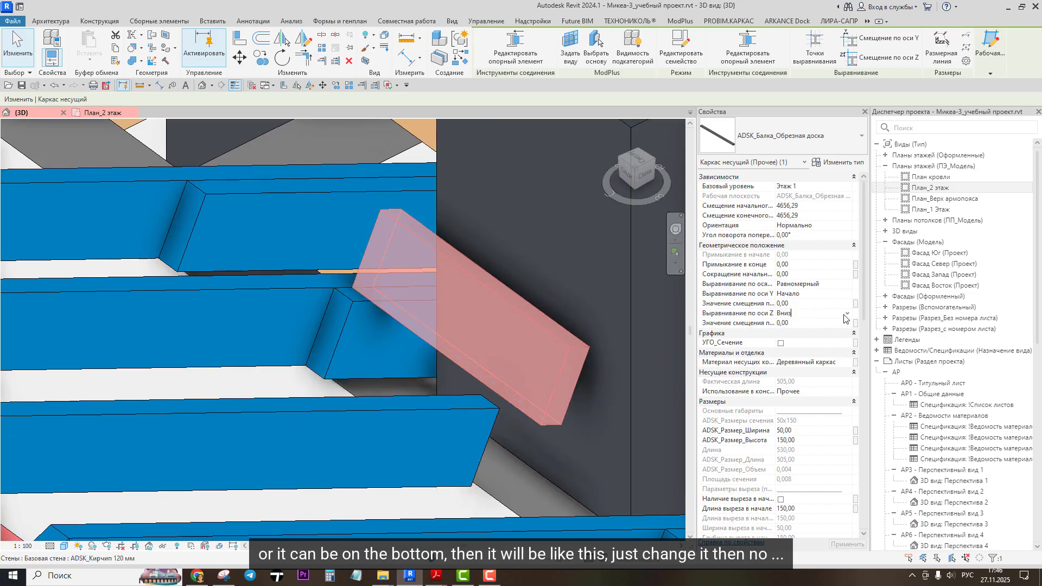
{"action": "left_click", "coordinate": [848, 316]}
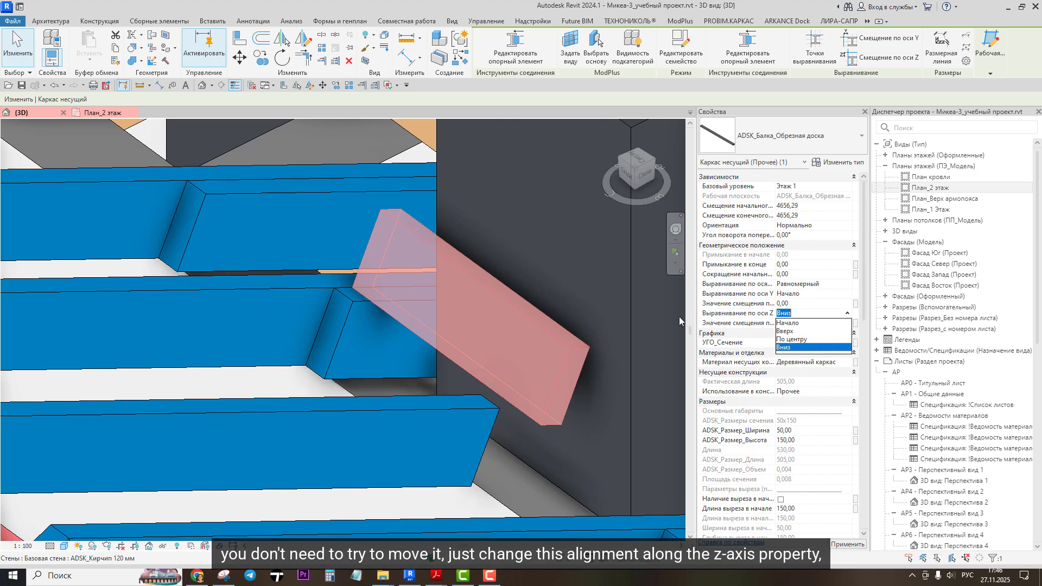
{"action": "left_click", "coordinate": [787, 333]}
Step: Disallow joins at both ends of the lintel board
{"action": "scroll", "coordinate": [425, 322], "scroll_direction": "down", "scroll_amount": 3}
{"action": "scroll", "coordinate": [402, 322], "scroll_direction": "up", "scroll_amount": 2}
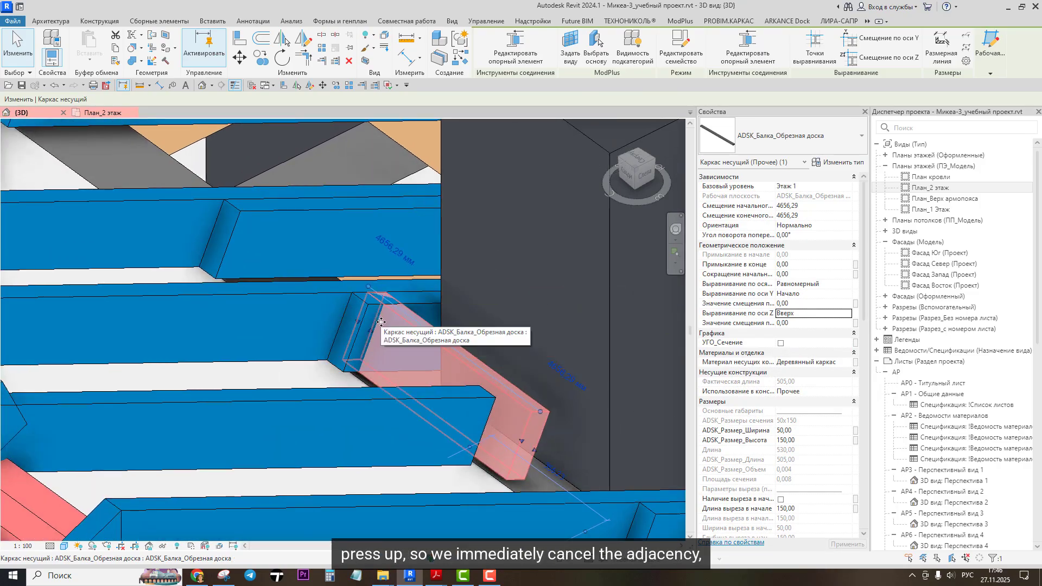
{"action": "right_click", "coordinate": [541, 414]}
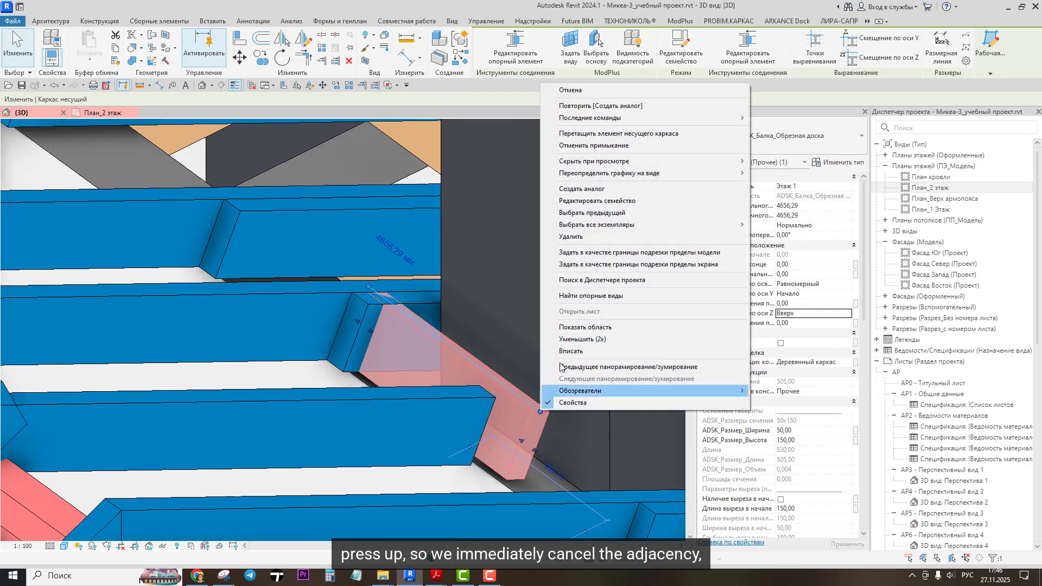
{"action": "left_click", "coordinate": [575, 146]}
{"action": "right_click", "coordinate": [369, 287]}
{"action": "left_click", "coordinate": [406, 300]}
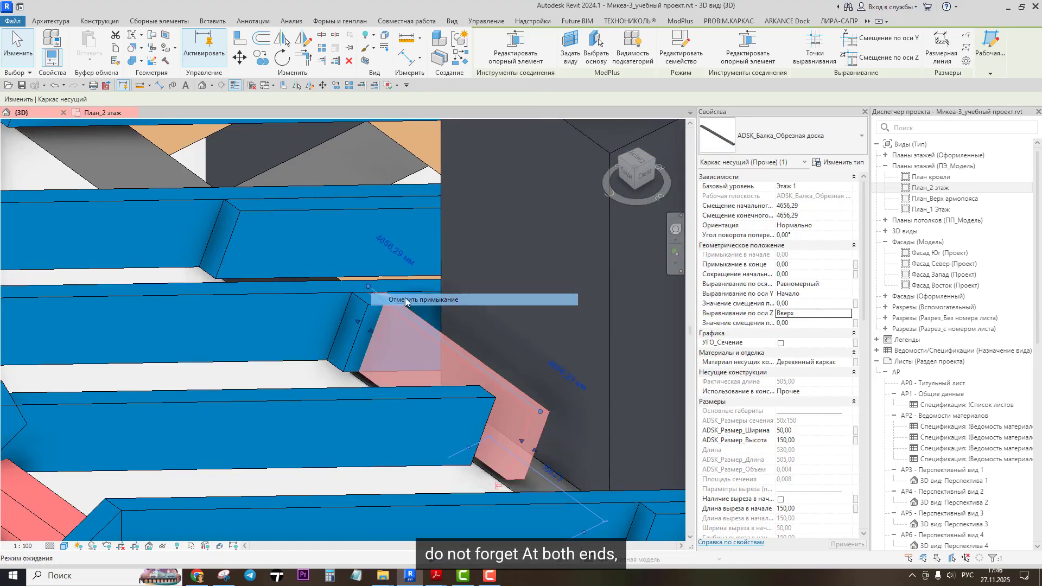
Step: Set the lintel board's Марка Конструкции parameter to Стропильная система
{"action": "scroll", "coordinate": [413, 337], "scroll_direction": "up", "scroll_amount": 3}
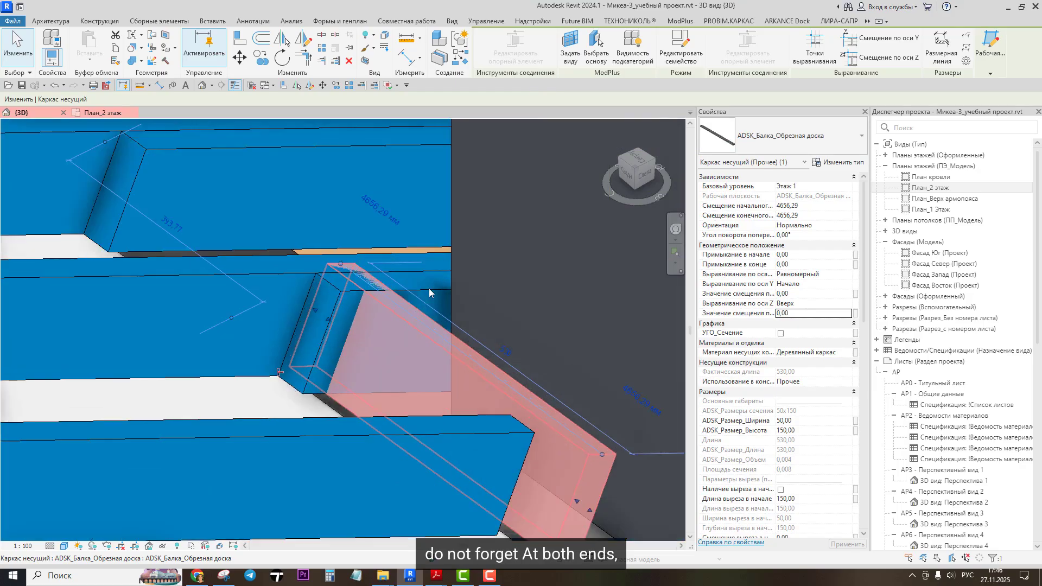
{"action": "scroll", "coordinate": [791, 501], "scroll_direction": "down", "scroll_amount": 10}
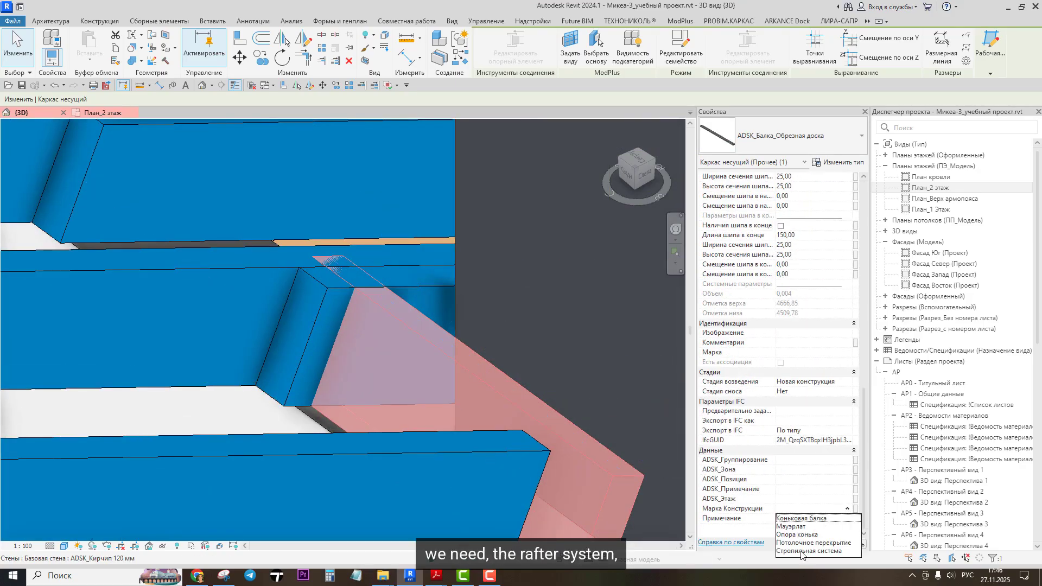
{"action": "scroll", "coordinate": [478, 374], "scroll_direction": "down", "scroll_amount": 2}
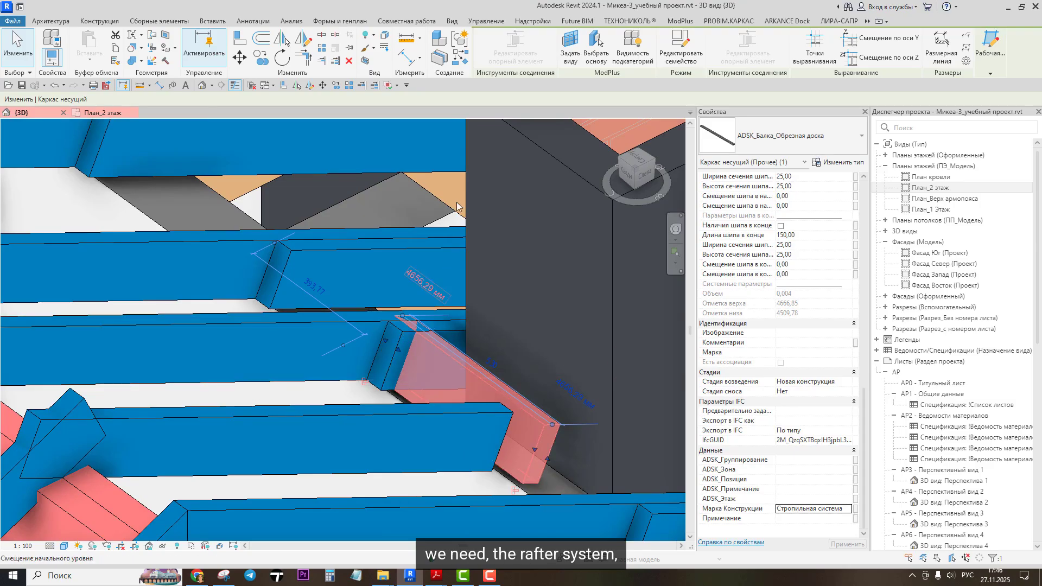
Step: Trim one end of the lintel board to the neighbouring rafter's side face and extend its other end to the opposite rafter
{"action": "left_click", "coordinate": [321, 61]}
{"action": "scroll", "coordinate": [488, 368], "scroll_direction": "up", "scroll_amount": 2}
{"action": "left_click", "coordinate": [428, 323]}
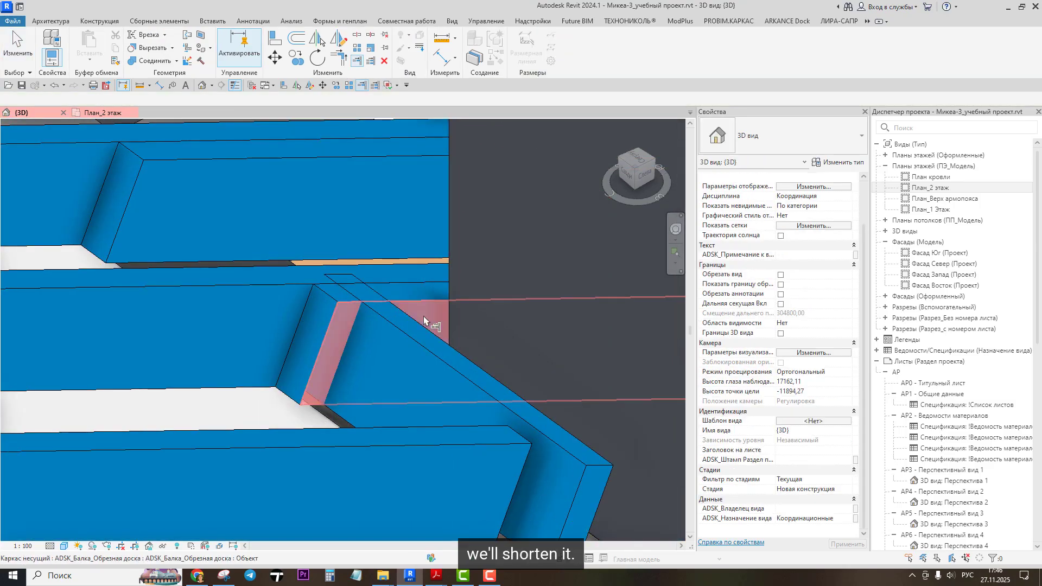
{"action": "left_click", "coordinate": [415, 333]}
{"action": "scroll", "coordinate": [426, 336], "scroll_direction": "down", "scroll_amount": 3}
{"action": "scroll", "coordinate": [488, 413], "scroll_direction": "up", "scroll_amount": 2}
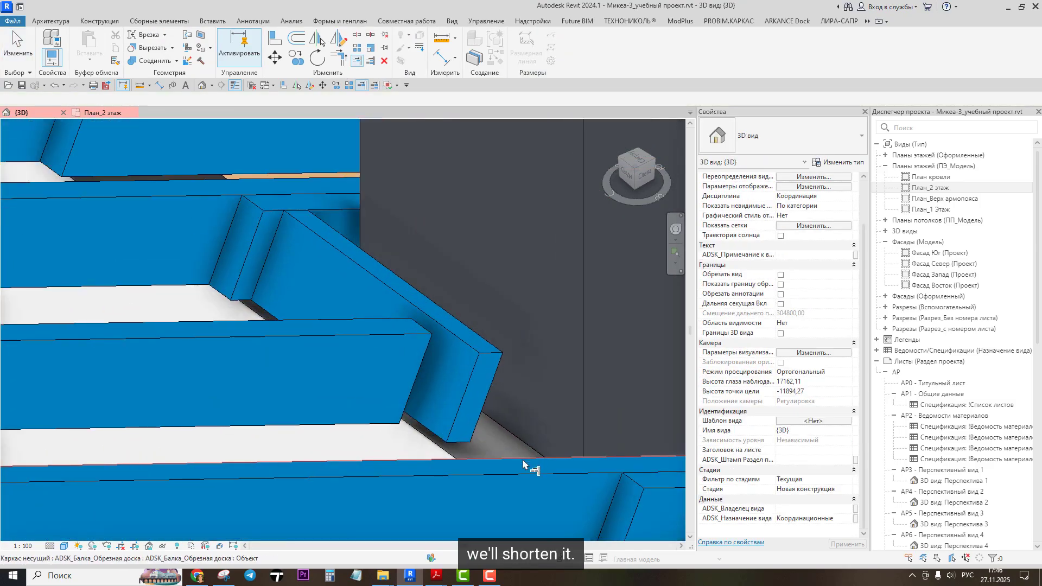
{"action": "scroll", "coordinate": [491, 391], "scroll_direction": "up", "scroll_amount": 2}
{"action": "scroll", "coordinate": [499, 384], "scroll_direction": "down", "scroll_amount": 5}
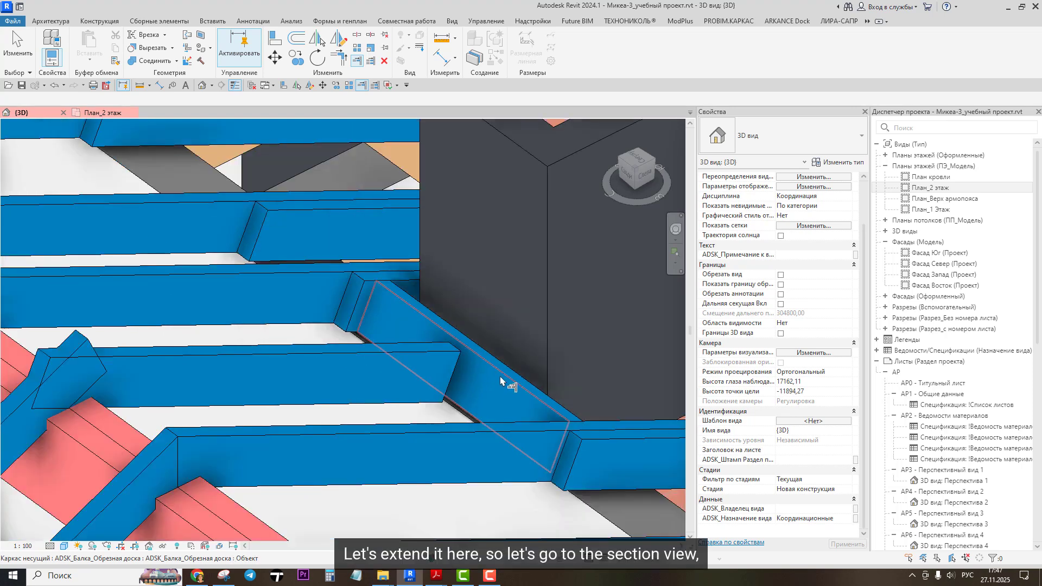
Step: In the План_2 этаж view, move the Вспомогательный section line so it cuts through the rafter bay at the chimney
{"action": "left_click", "coordinate": [99, 112]}
{"action": "scroll", "coordinate": [384, 246], "scroll_direction": "down", "scroll_amount": 5}
{"action": "scroll", "coordinate": [350, 284], "scroll_direction": "up", "scroll_amount": 2}
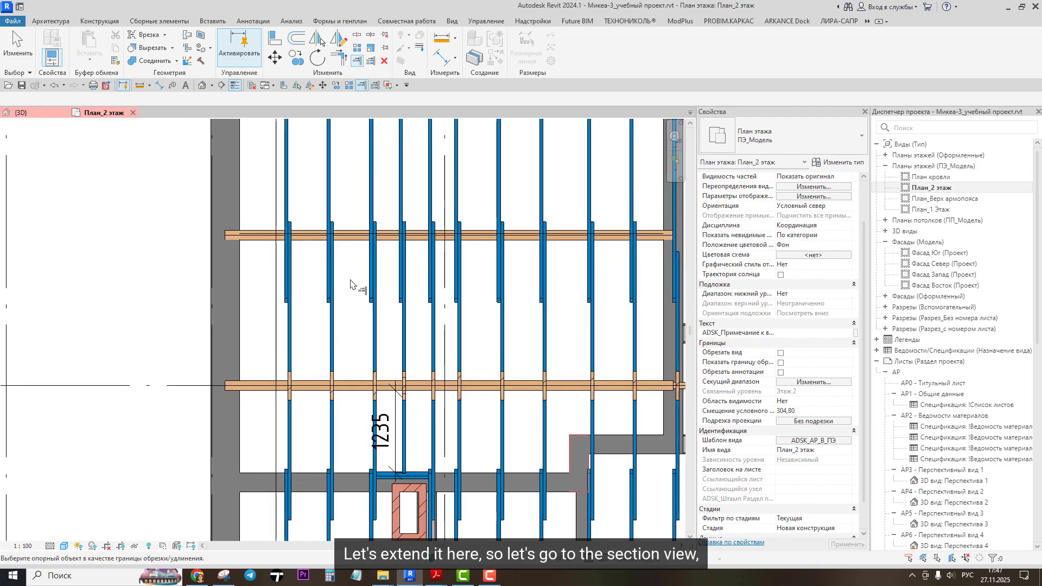
{"action": "scroll", "coordinate": [350, 284], "scroll_direction": "down", "scroll_amount": 2}
{"action": "key", "text": "Escape"}
{"action": "left_click", "coordinate": [268, 181]}
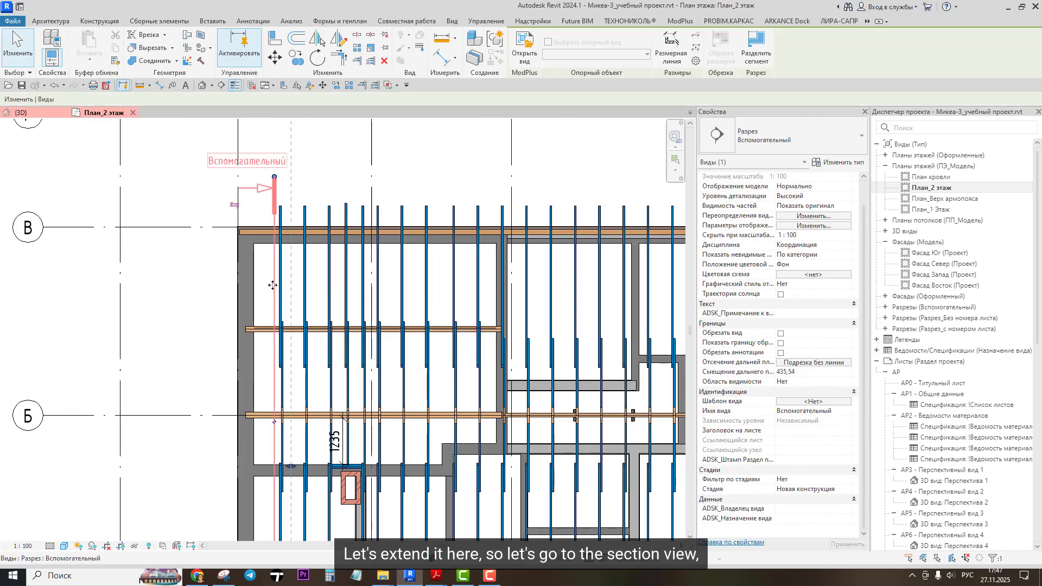
{"action": "left_click_drag", "start_coordinate": [313, 310], "coordinate": [372, 337]}
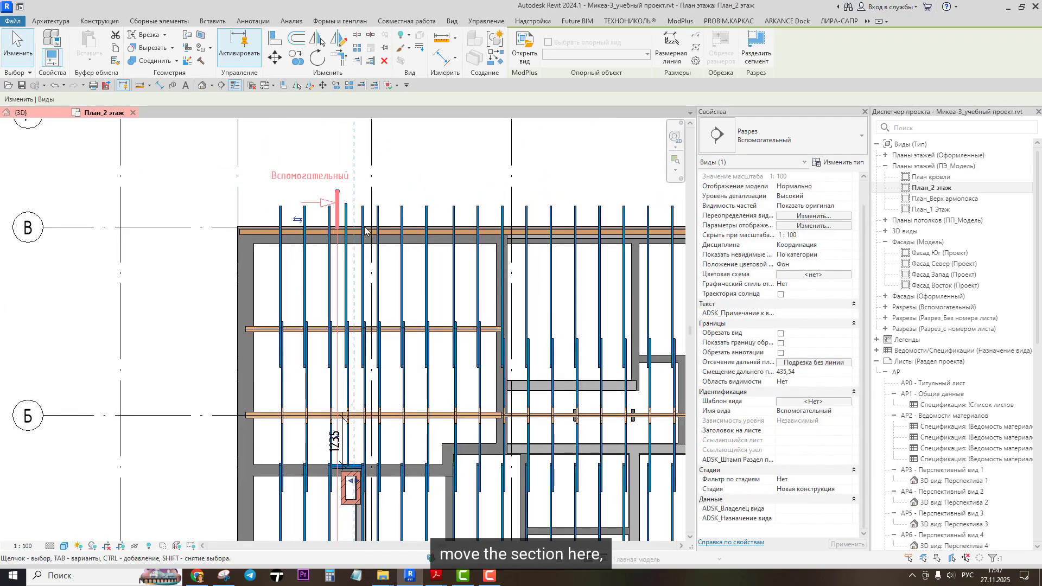
Step: Open the Вспомогательный section view from the plan and bring the rafters beside the chimney into view
{"action": "scroll", "coordinate": [364, 484], "scroll_direction": "up", "scroll_amount": 5}
{"action": "scroll", "coordinate": [331, 453], "scroll_direction": "down", "scroll_amount": 4}
{"action": "middle_click_drag", "start_coordinate": [359, 431], "coordinate": [362, 517]}
{"action": "left_click", "coordinate": [292, 187]}
{"action": "double_click", "coordinate": [292, 205]}
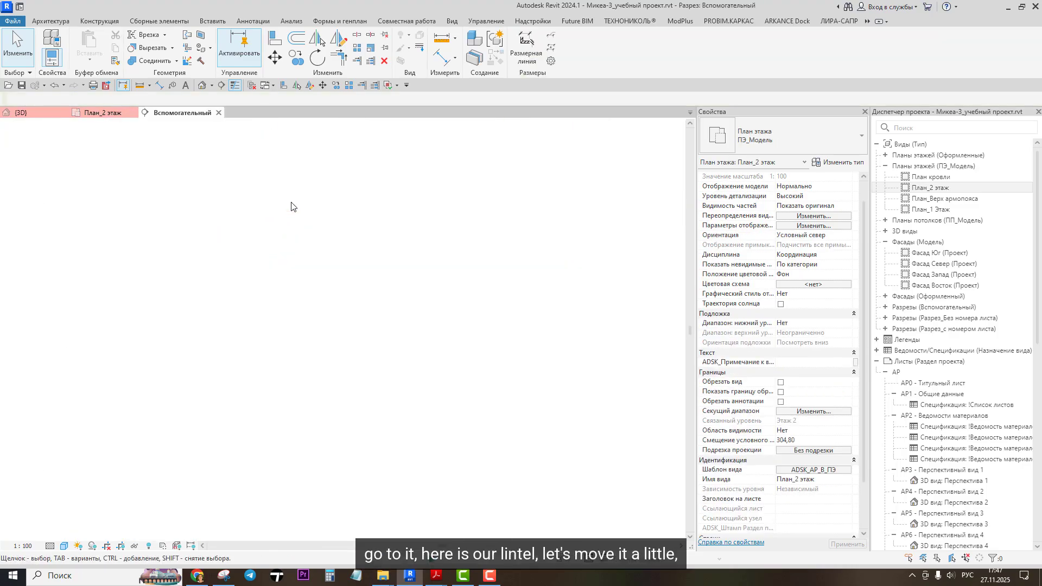
{"action": "scroll", "coordinate": [495, 281], "scroll_direction": "up", "scroll_amount": 5}
{"action": "middle_click_drag", "start_coordinate": [496, 281], "coordinate": [431, 308]}
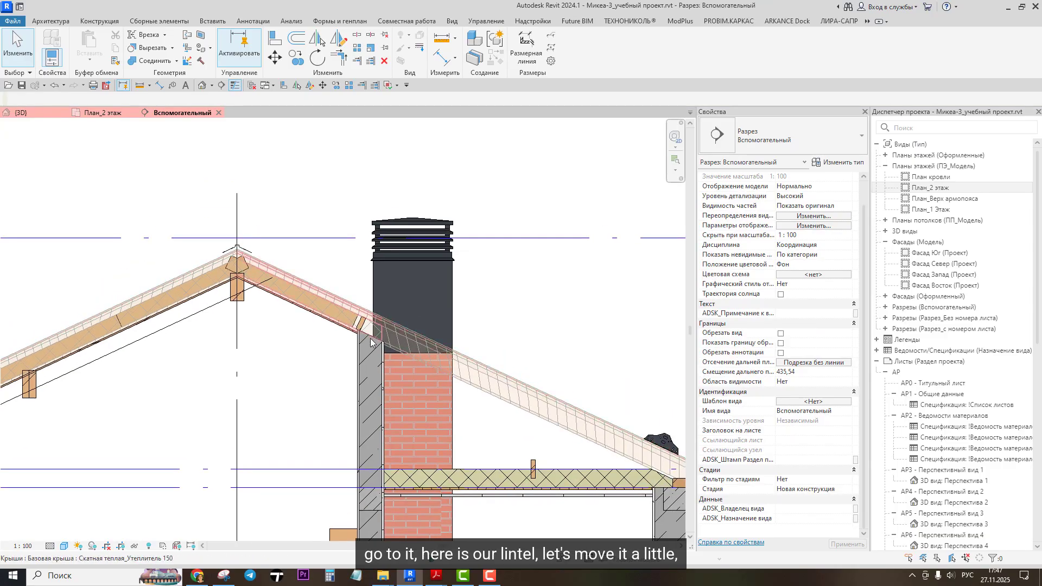
Step: Move the lintel board along the roof slope towards the chimney, leaving a small gap to it
{"action": "scroll", "coordinate": [353, 315], "scroll_direction": "up", "scroll_amount": 3}
{"action": "left_click", "coordinate": [352, 315]}
{"action": "scroll", "coordinate": [352, 315], "scroll_direction": "up", "scroll_amount": 4}
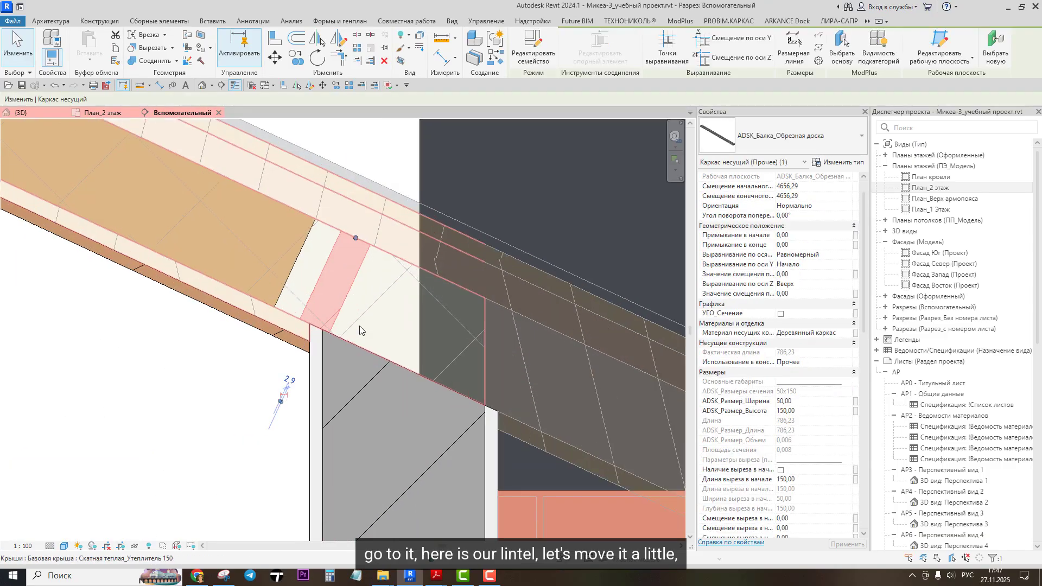
{"action": "left_click", "coordinate": [331, 332]}
{"action": "left_click", "coordinate": [383, 363]}
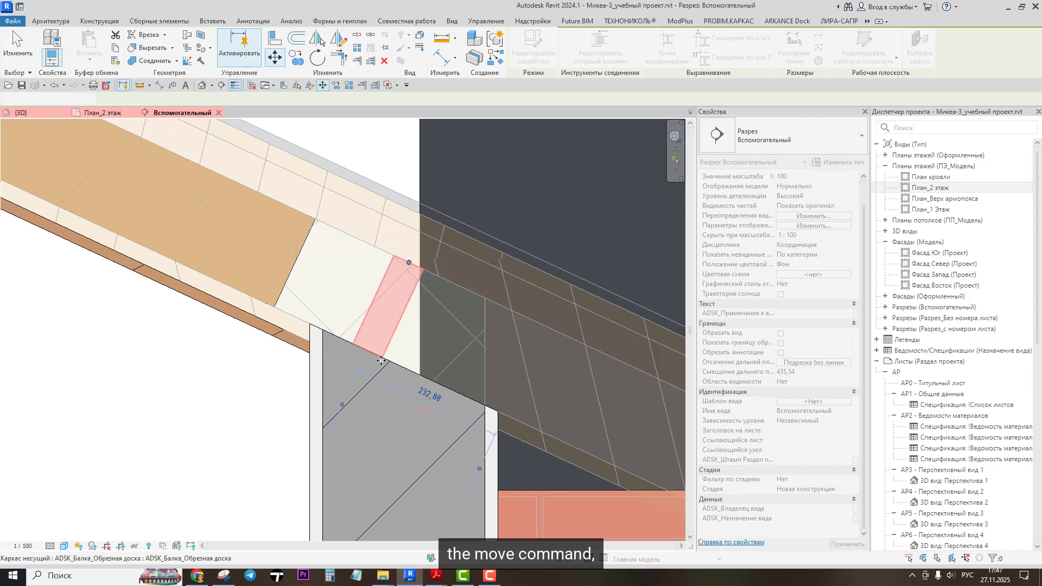
{"action": "key", "text": "m"}
{"action": "key", "text": "v"}
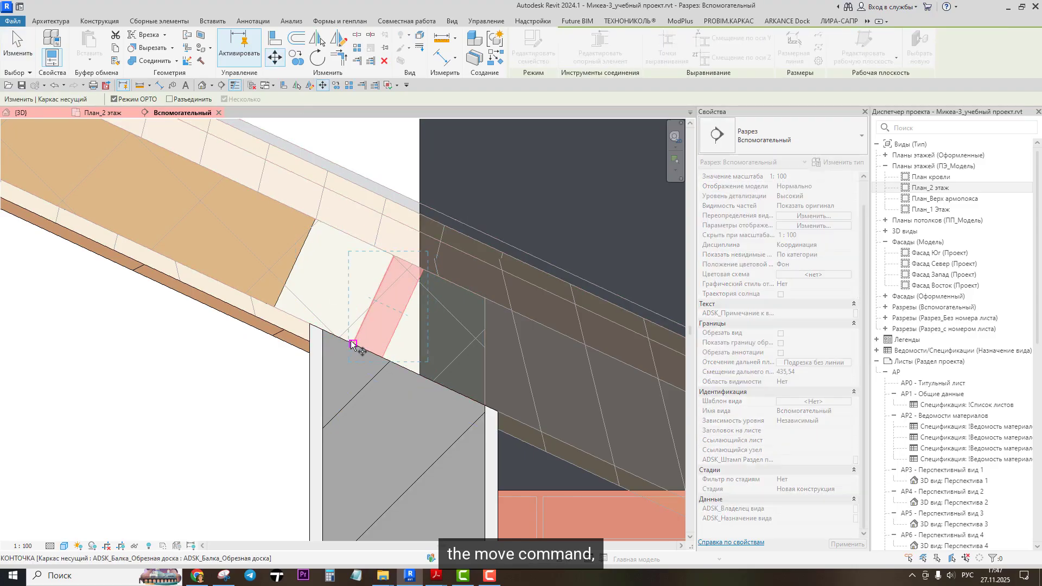
{"action": "left_click", "coordinate": [344, 341]}
{"action": "scroll", "coordinate": [348, 337], "scroll_direction": "down", "scroll_amount": 3}
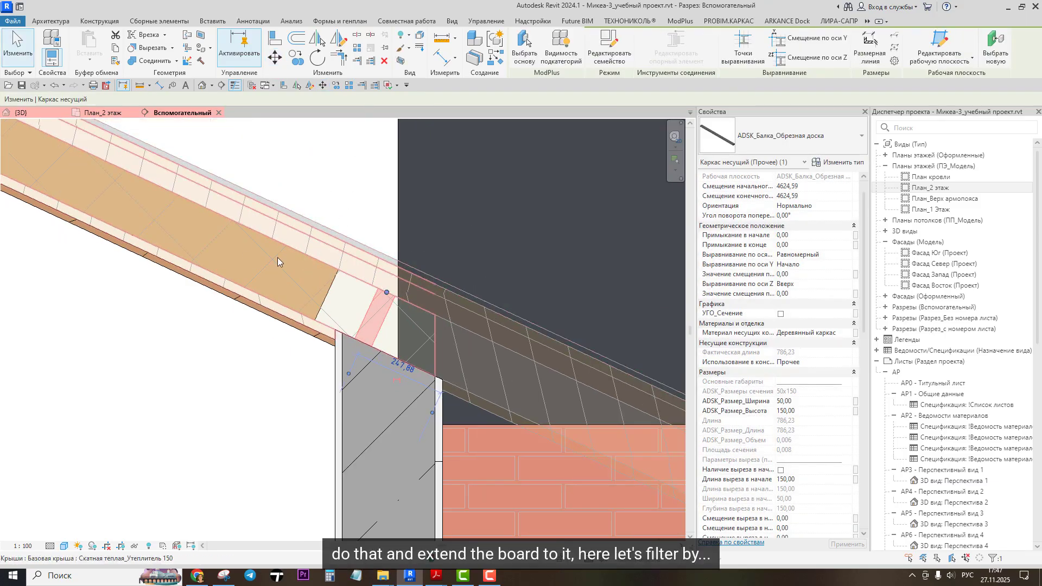
Step: Set the Вспомогательный section view's phase filter to Текущая
{"action": "key", "text": "Escape"}
{"action": "left_click", "coordinate": [798, 482]}
{"action": "left_click", "coordinate": [799, 482]}
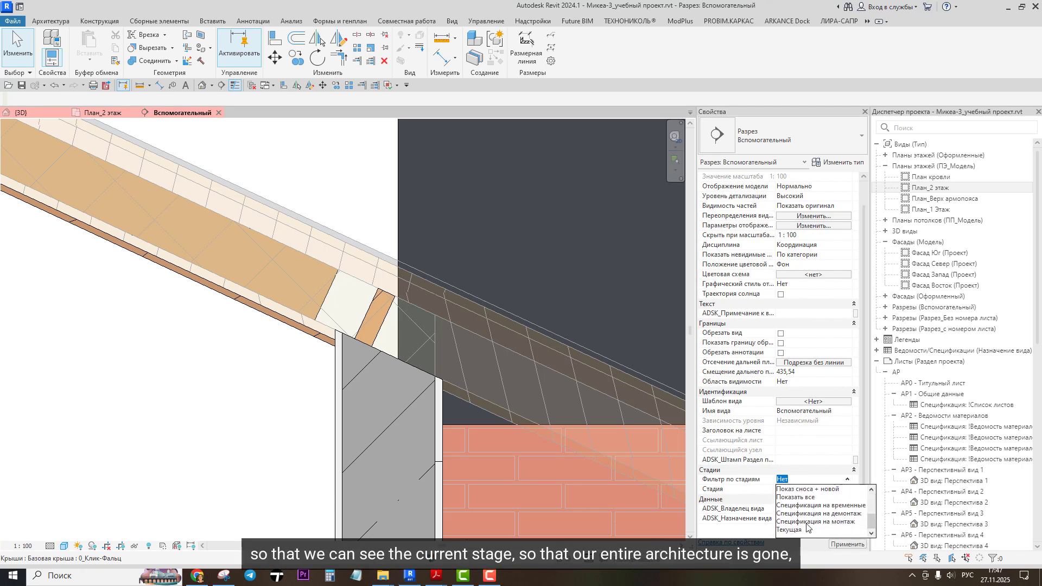
{"action": "left_click", "coordinate": [800, 530]}
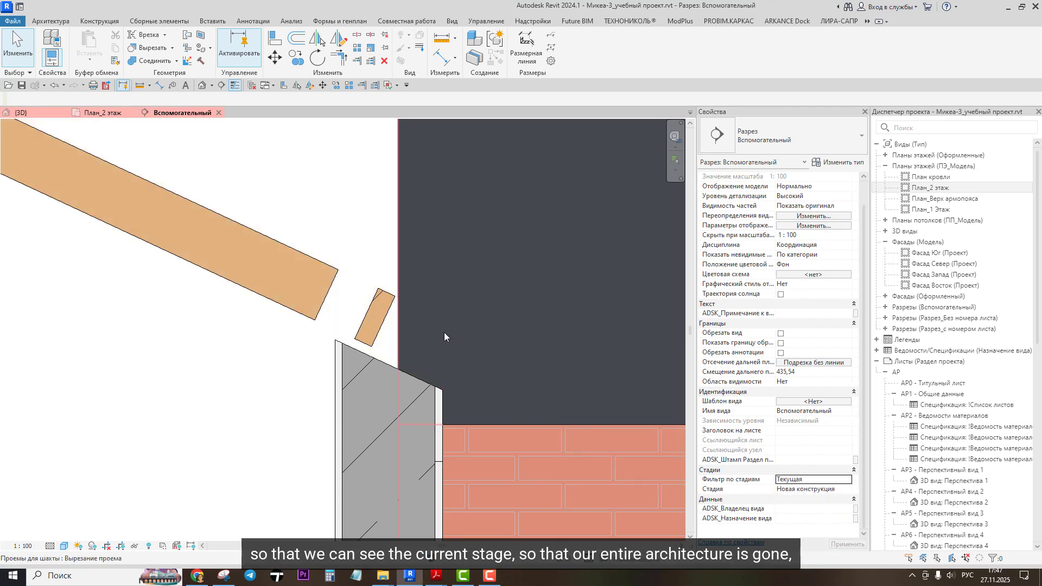
Step: Extend the shortened rafter to the lintel board's near side face and check the junction in the 3D view
{"action": "scroll", "coordinate": [379, 323], "scroll_direction": "up", "scroll_amount": 2}
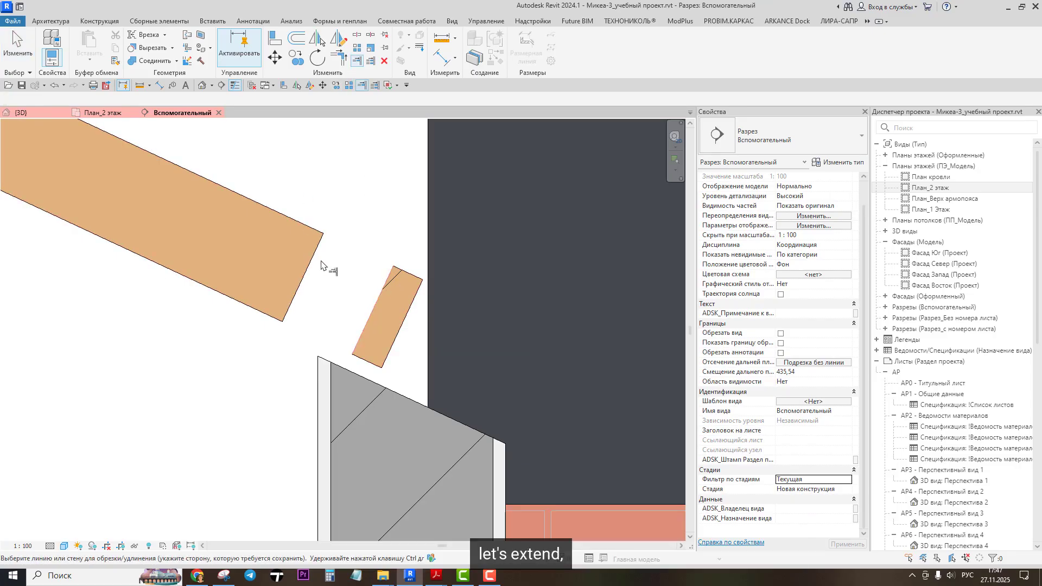
{"action": "left_click", "coordinate": [324, 263]}
{"action": "scroll", "coordinate": [356, 272], "scroll_direction": "down", "scroll_amount": 3}
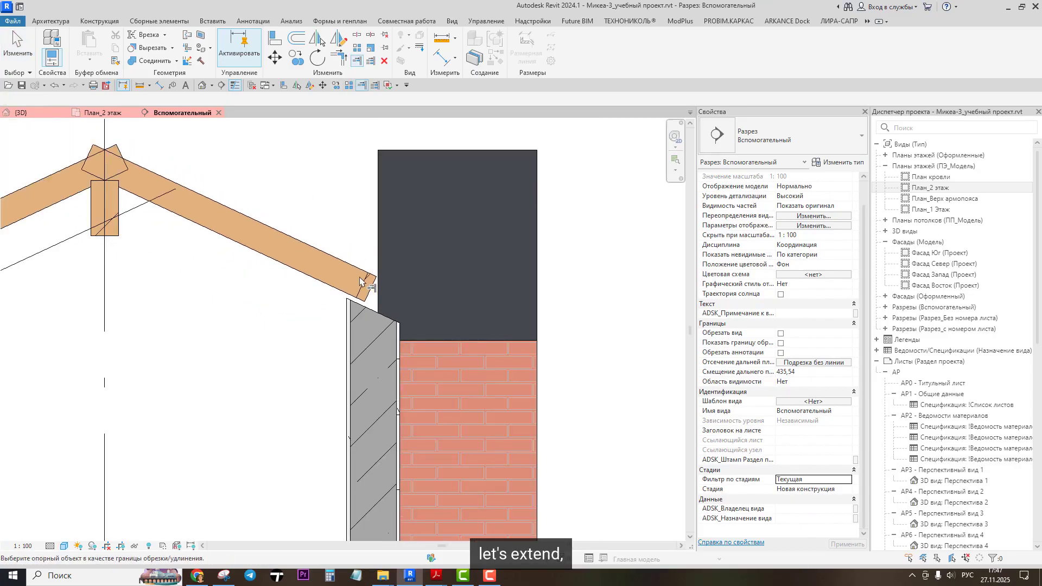
{"action": "scroll", "coordinate": [362, 255], "scroll_direction": "up", "scroll_amount": 4}
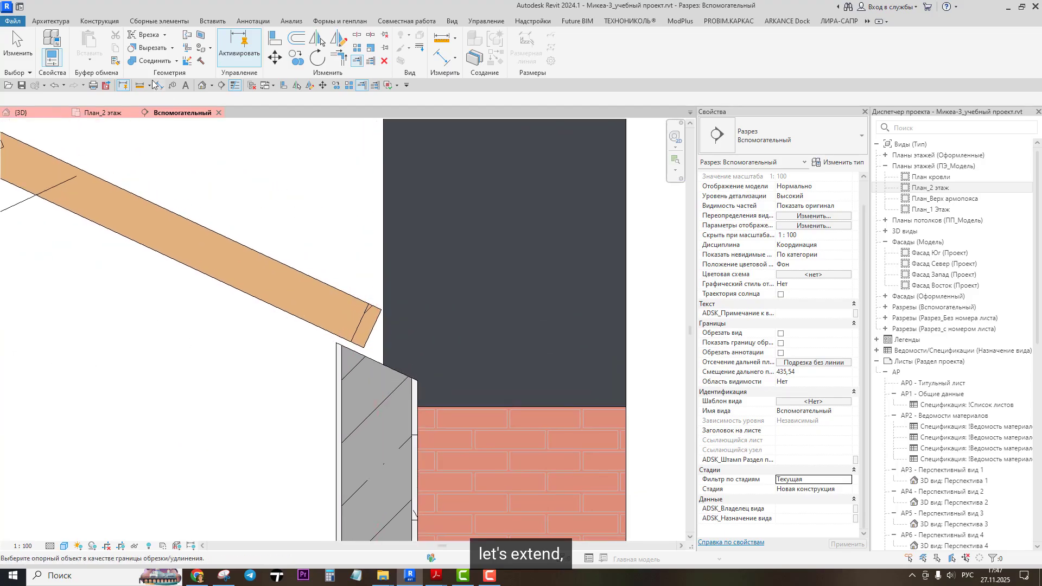
{"action": "left_click", "coordinate": [200, 85]}
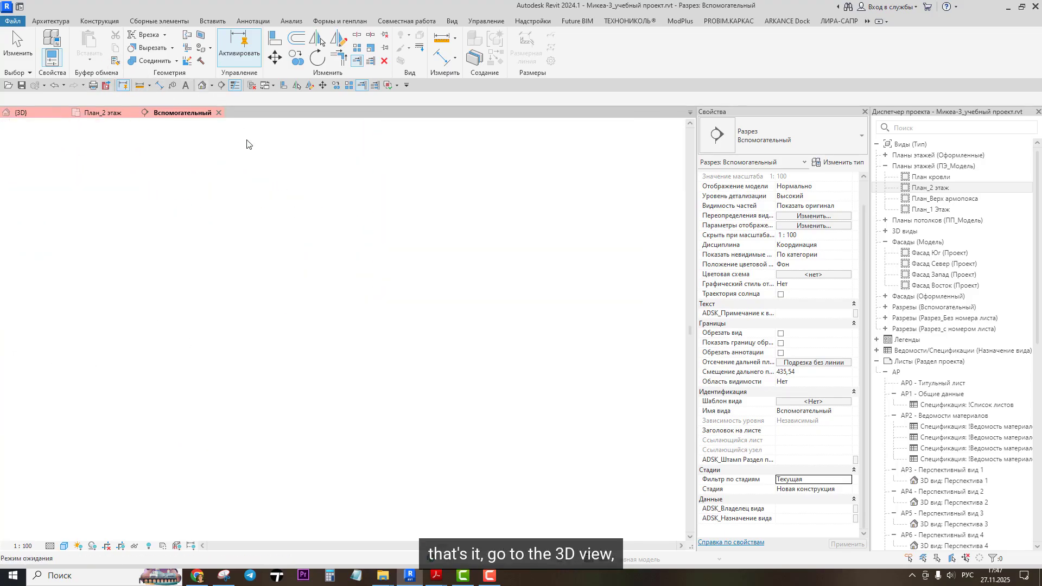
{"action": "scroll", "coordinate": [407, 309], "scroll_direction": "down", "scroll_amount": 1}
{"action": "scroll", "coordinate": [407, 312], "scroll_direction": "up", "scroll_amount": 2}
{"action": "scroll", "coordinate": [408, 313], "scroll_direction": "up", "scroll_amount": 6}
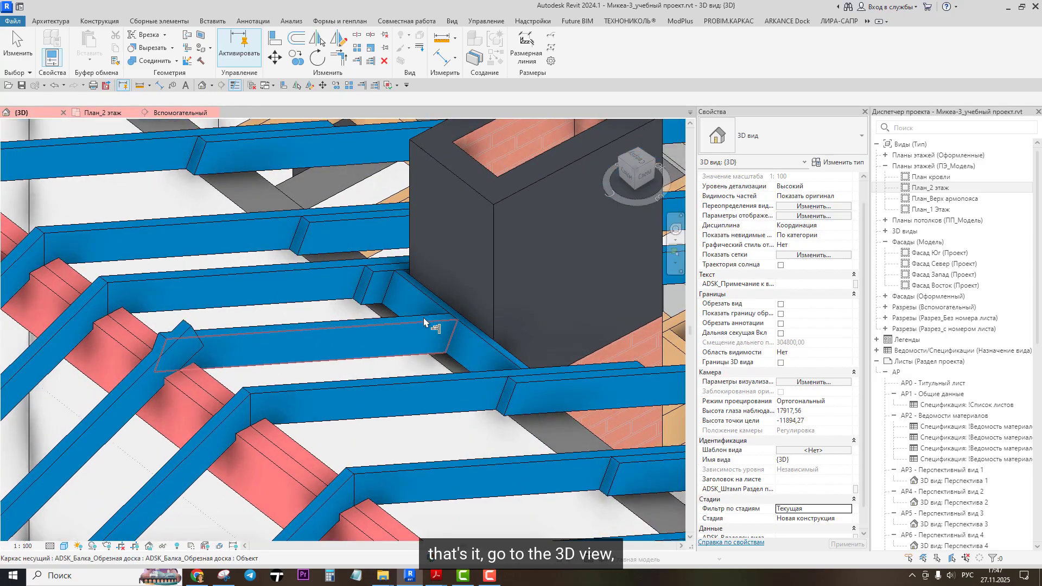
{"action": "scroll", "coordinate": [427, 347], "scroll_direction": "down", "scroll_amount": 3}
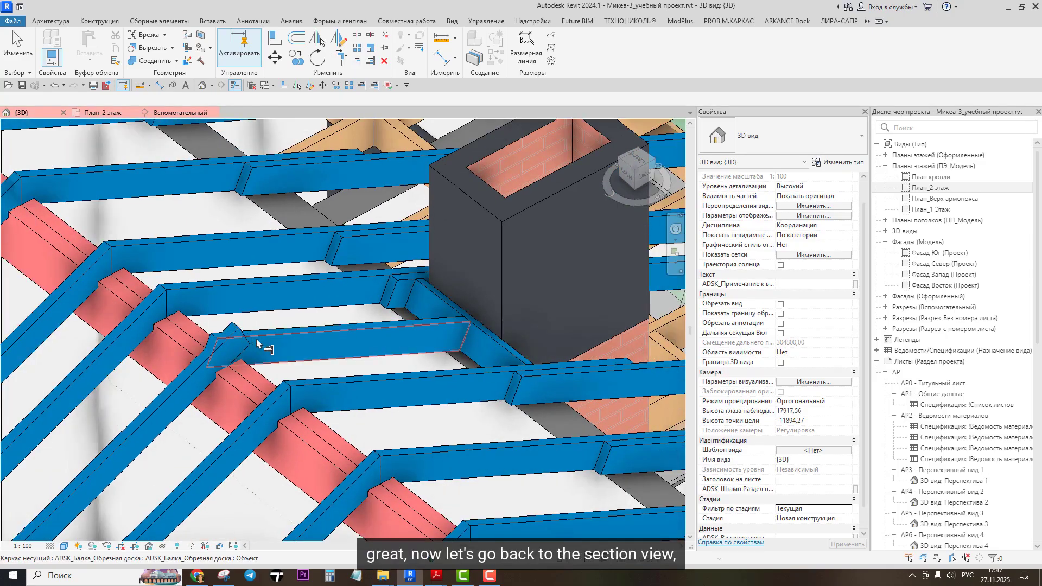
{"action": "scroll", "coordinate": [334, 342], "scroll_direction": "down", "scroll_amount": 4}
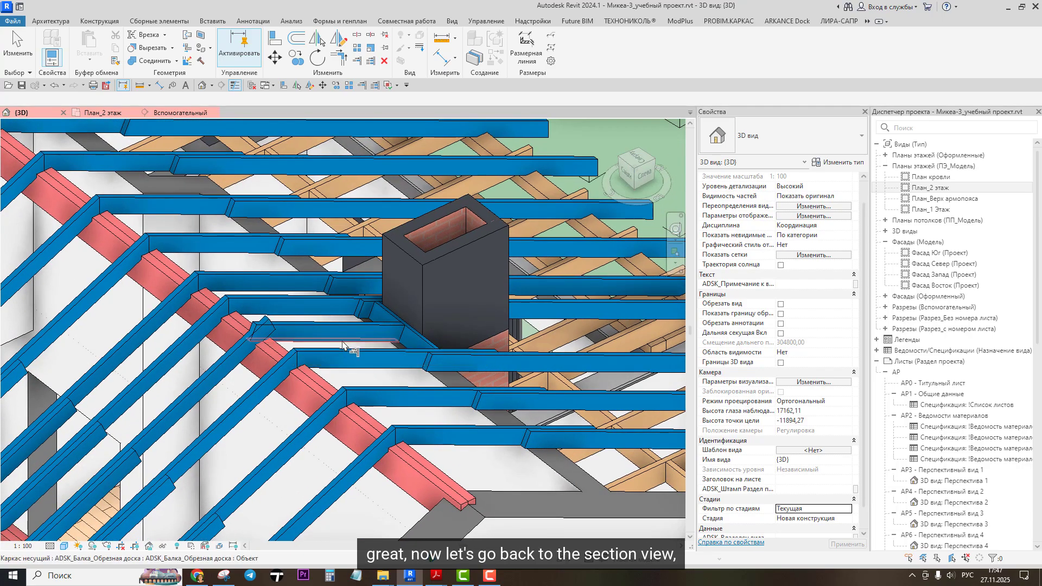
Step: In the Вспомогательный section, cut both overlapping rafters at the ridge with the vertical axis plane
{"action": "left_click", "coordinate": [156, 112]}
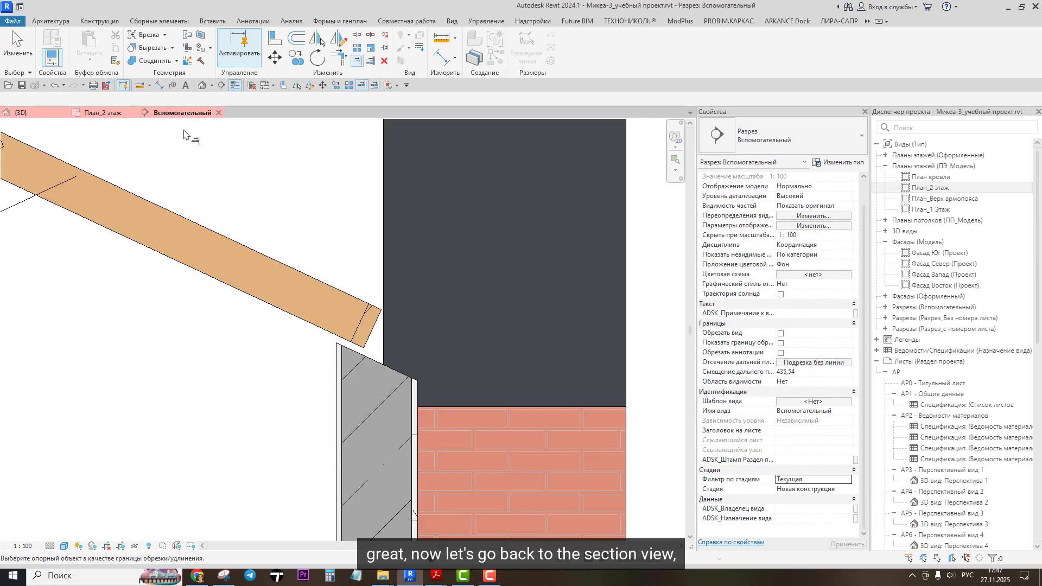
{"action": "scroll", "coordinate": [304, 287], "scroll_direction": "down", "scroll_amount": 4}
{"action": "scroll", "coordinate": [301, 291], "scroll_direction": "up", "scroll_amount": 3}
{"action": "scroll", "coordinate": [302, 294], "scroll_direction": "up", "scroll_amount": 2}
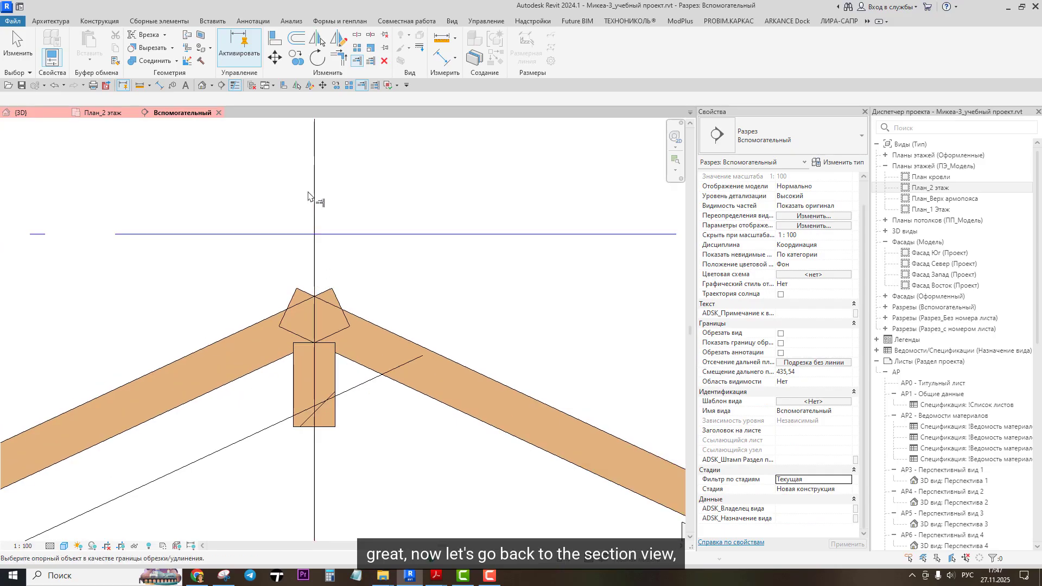
{"action": "key", "text": "Escape"}
{"action": "scroll", "coordinate": [321, 227], "scroll_direction": "down", "scroll_amount": 4}
{"action": "middle_click_drag", "start_coordinate": [359, 261], "coordinate": [361, 295]}
{"action": "scroll", "coordinate": [324, 240], "scroll_direction": "up", "scroll_amount": 3}
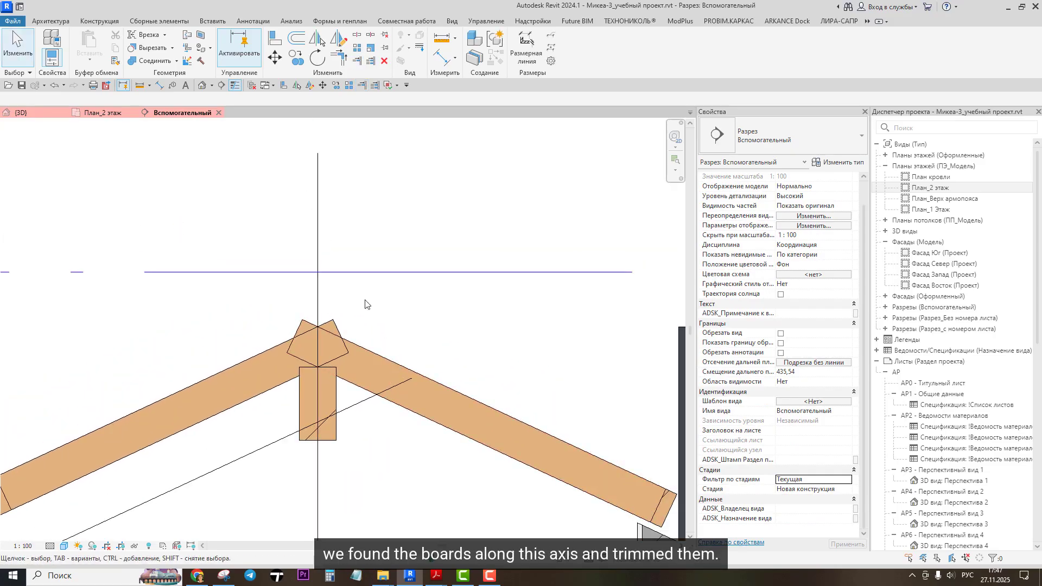
{"action": "left_click", "coordinate": [369, 353]}
{"action": "left_click", "coordinate": [316, 235]}
{"action": "left_click", "coordinate": [239, 362]}
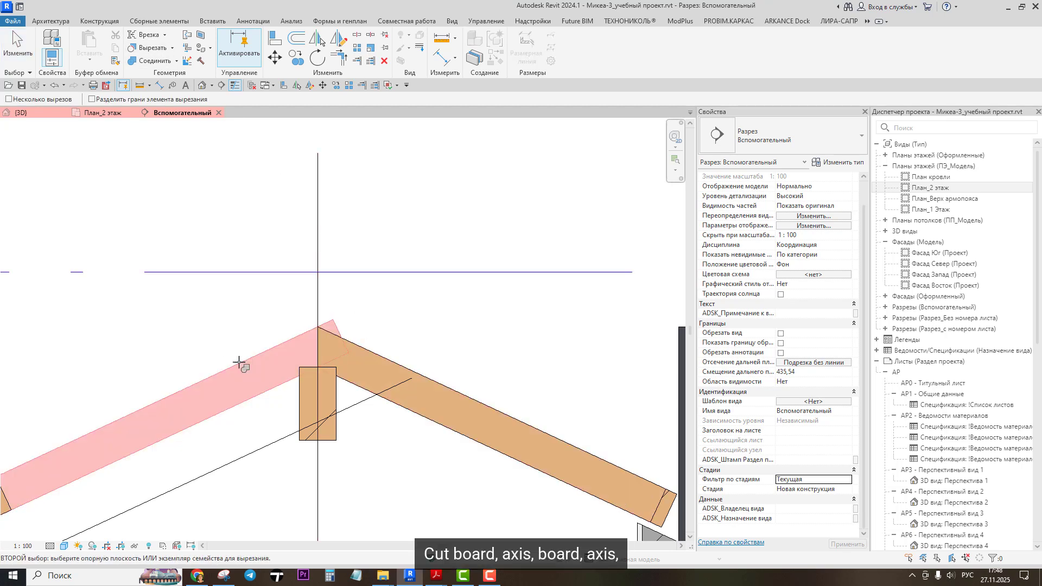
{"action": "left_click", "coordinate": [318, 237]}
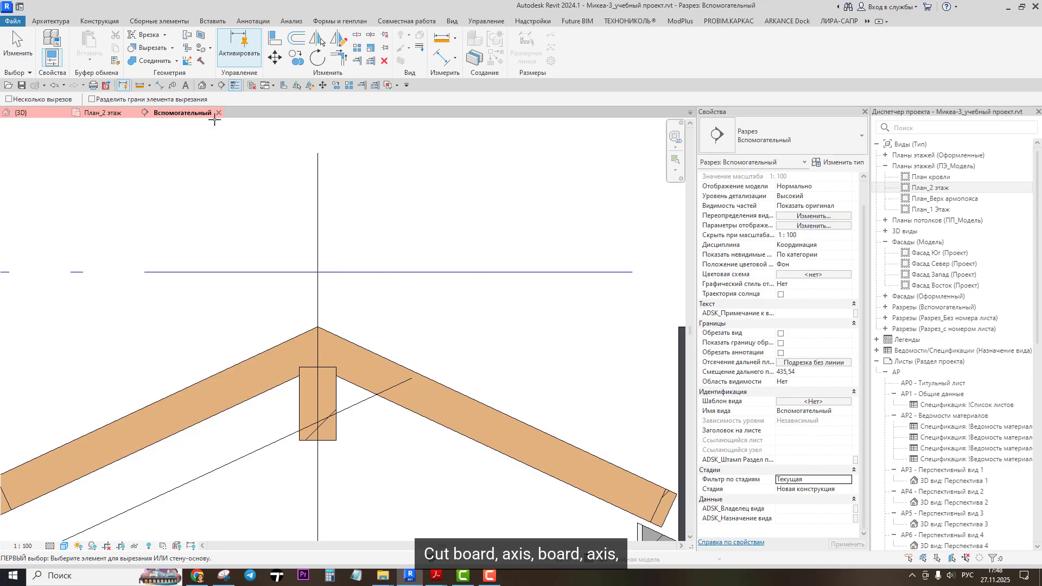
Step: Examine the ridge cut and the rafter framing around the chimney in the 3D view
{"action": "left_click", "coordinate": [202, 86]}
{"action": "scroll", "coordinate": [360, 284], "scroll_direction": "down", "scroll_amount": 2}
{"action": "middle_click_drag", "start_coordinate": [366, 332], "coordinate": [374, 316], "text": "shift"}
{"action": "scroll", "coordinate": [374, 316], "scroll_direction": "up", "scroll_amount": 3}
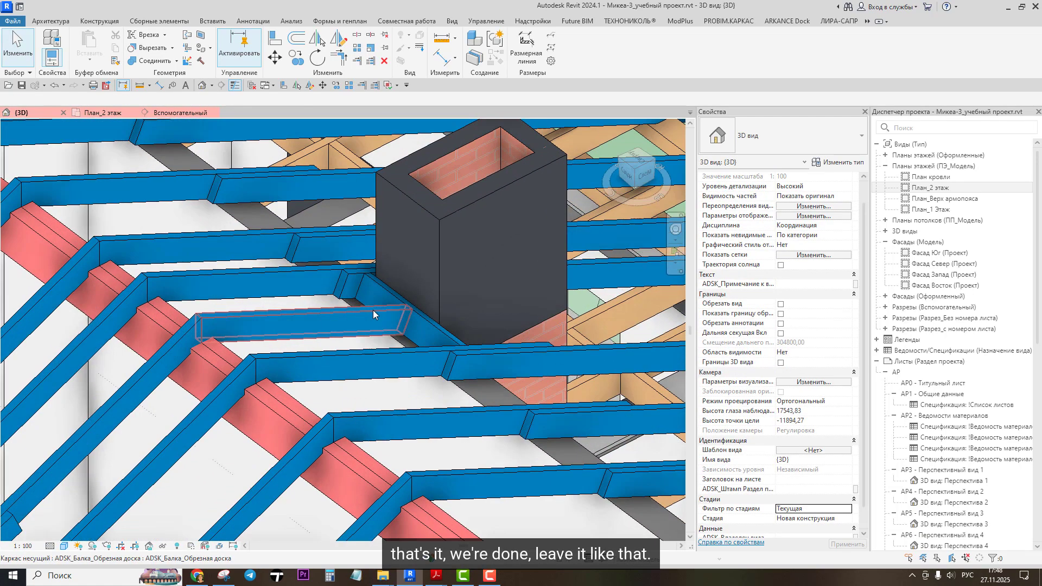
{"action": "scroll", "coordinate": [374, 316], "scroll_direction": "down", "scroll_amount": 1}
{"action": "scroll", "coordinate": [374, 316], "scroll_direction": "down", "scroll_amount": 3}
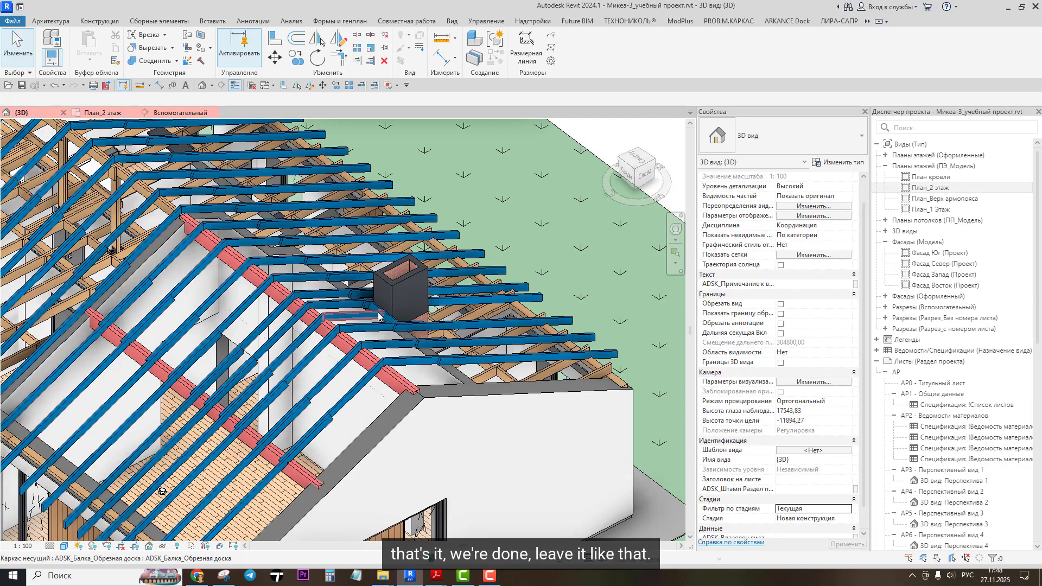
Step: Hide the Круглая чашка с блюдцем element floating above the floor in the 3D view
{"action": "scroll", "coordinate": [379, 316], "scroll_direction": "down", "scroll_amount": 2}
{"action": "middle_click_drag", "start_coordinate": [378, 316], "coordinate": [404, 319], "text": "shift"}
{"action": "scroll", "coordinate": [223, 434], "scroll_direction": "up", "scroll_amount": 3}
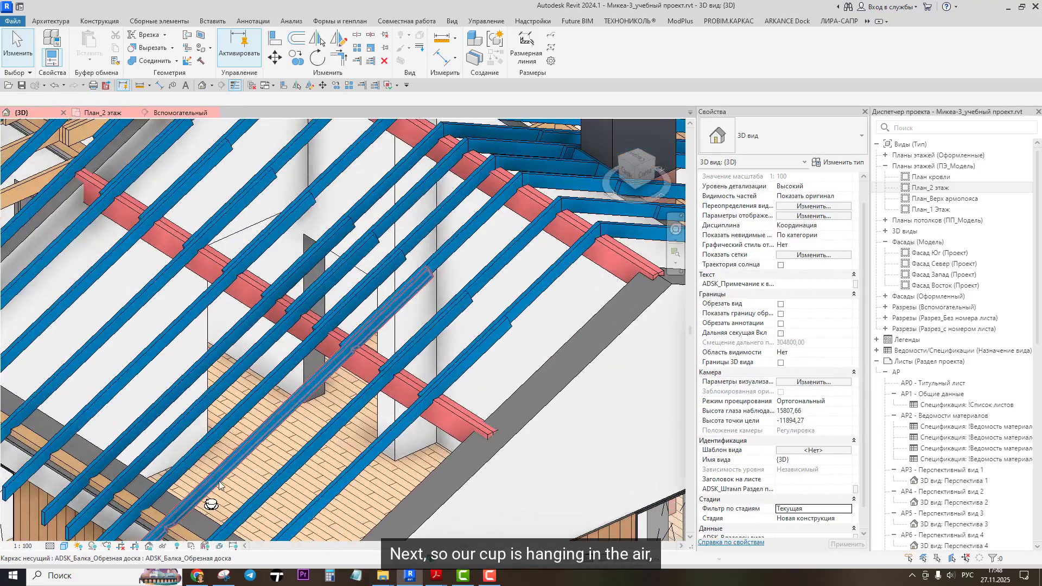
{"action": "scroll", "coordinate": [220, 484], "scroll_direction": "up", "scroll_amount": 5}
{"action": "left_click", "coordinate": [206, 461]}
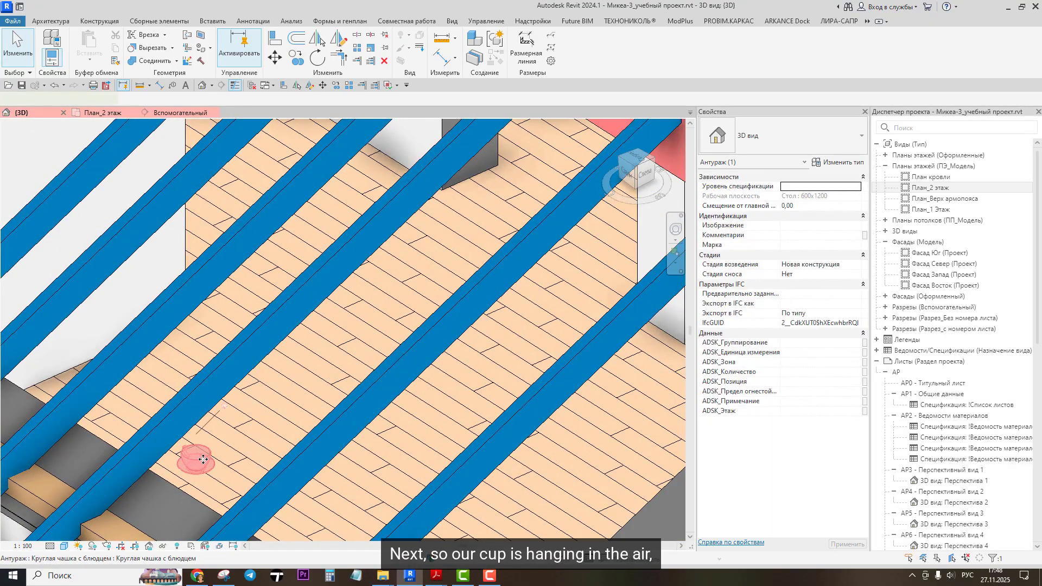
{"action": "scroll", "coordinate": [258, 442], "scroll_direction": "down", "scroll_amount": 5}
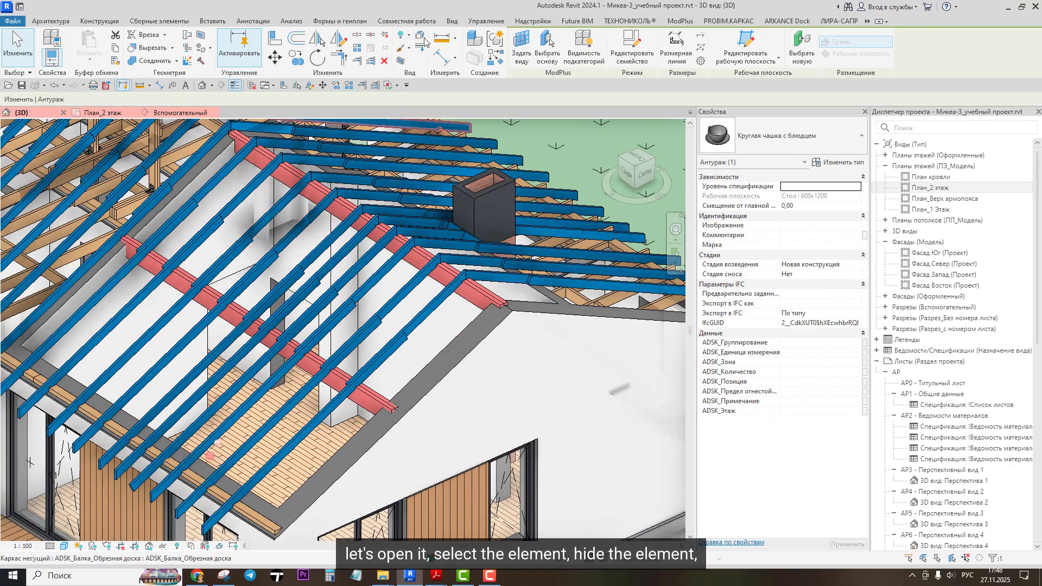
{"action": "left_click", "coordinate": [411, 36]}
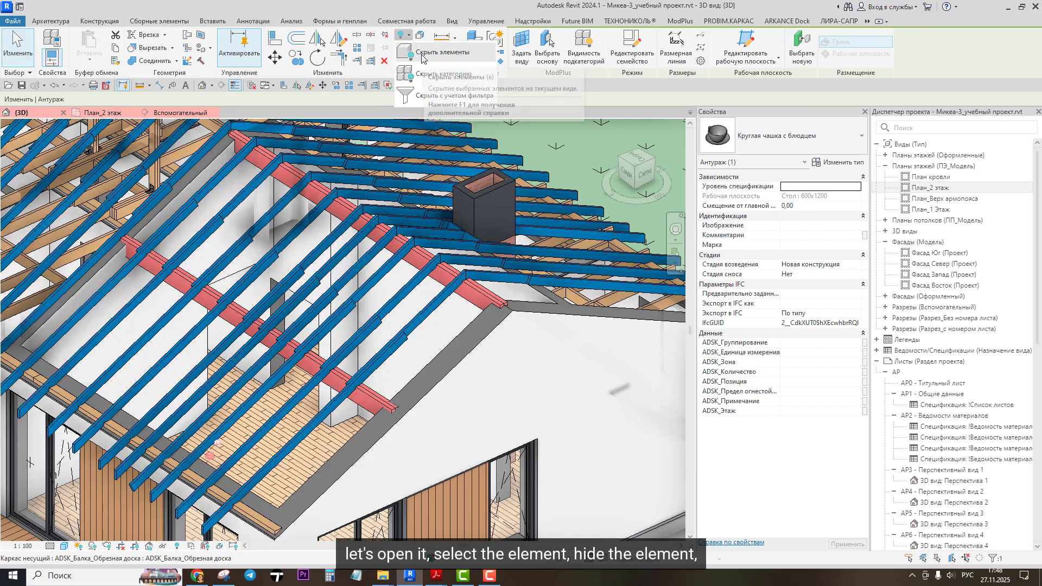
{"action": "left_click", "coordinate": [423, 54]}
{"action": "scroll", "coordinate": [286, 417], "scroll_direction": "down", "scroll_amount": 2}
{"action": "scroll", "coordinate": [286, 418], "scroll_direction": "down", "scroll_amount": 3}
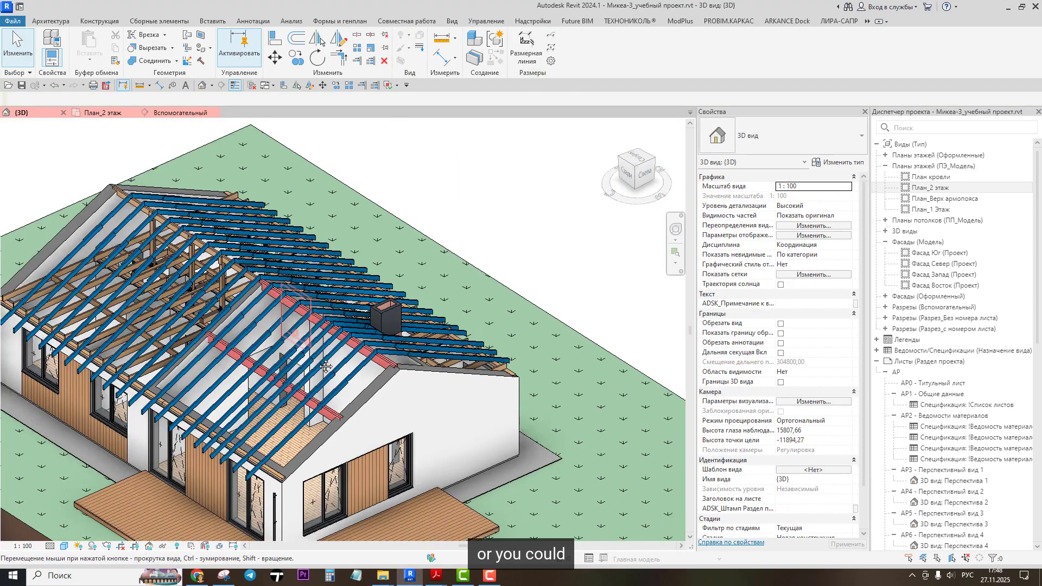
{"action": "scroll", "coordinate": [401, 361], "scroll_direction": "up", "scroll_amount": 3}
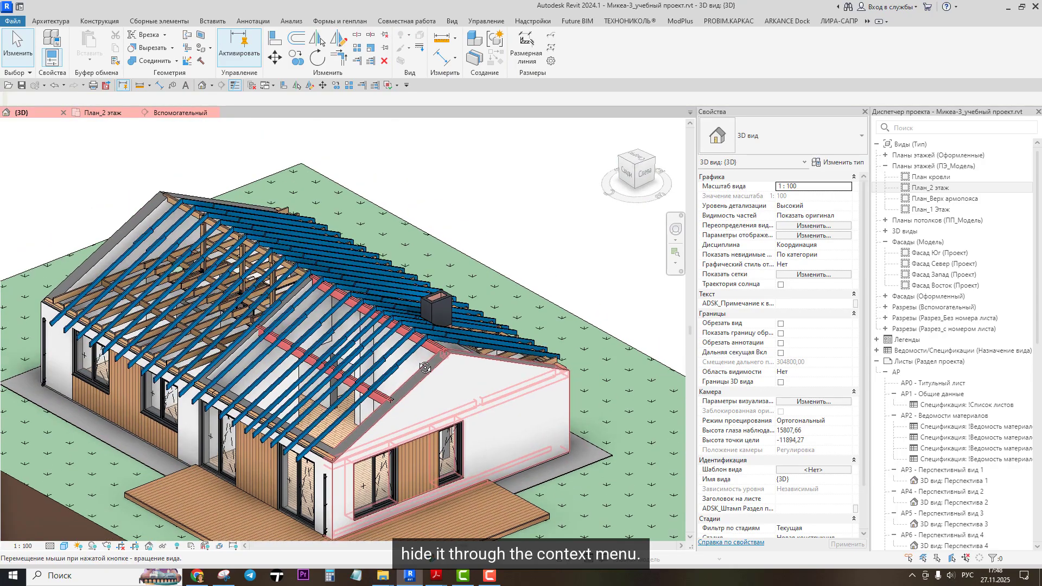
{"action": "scroll", "coordinate": [388, 336], "scroll_direction": "up", "scroll_amount": 1}
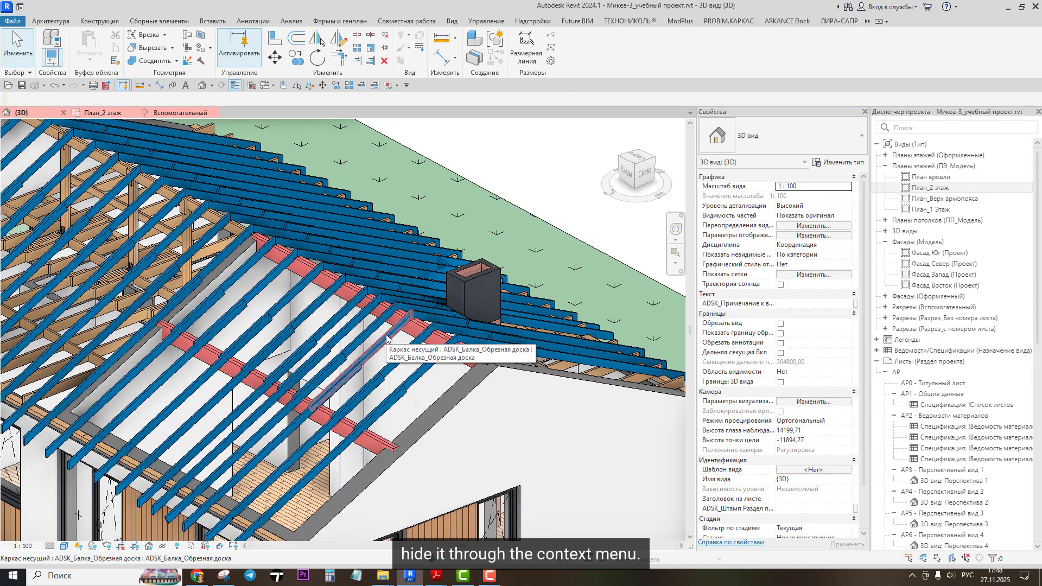
{"action": "scroll", "coordinate": [387, 338], "scroll_direction": "down", "scroll_amount": 1}
{"action": "mouse_move", "coordinate": [389, 337]}
{"action": "middle_mouse_down"}
{"action": "mouse_move", "coordinate": [391, 322]}
{"action": "mouse_move", "coordinate": [396, 330]}
{"action": "middle_mouse_up"}
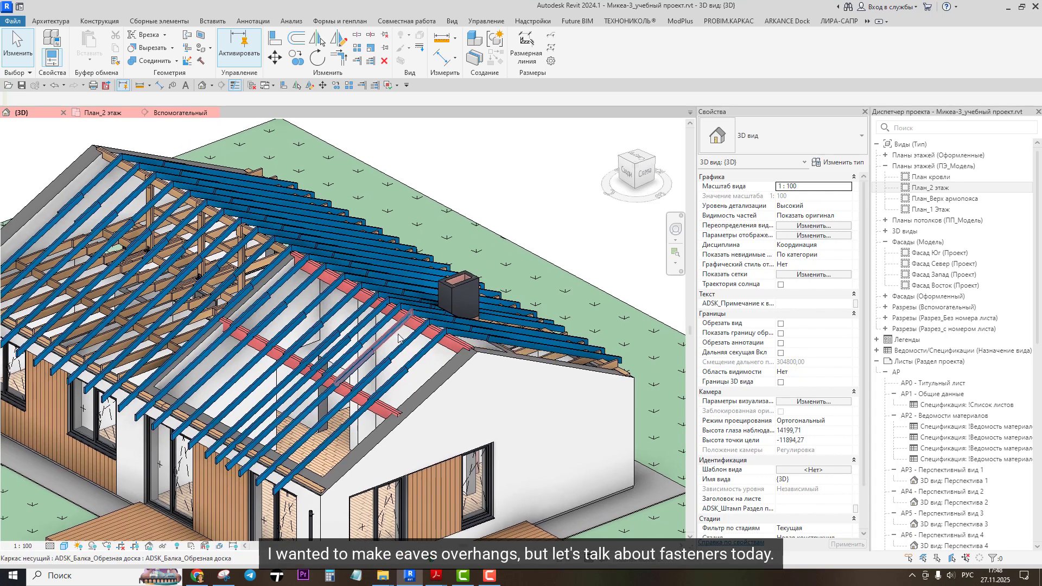
Step: Join the end of the lower red purlin to the sloping gable wall it rests on
{"action": "scroll", "coordinate": [410, 360], "scroll_direction": "up", "scroll_amount": 6}
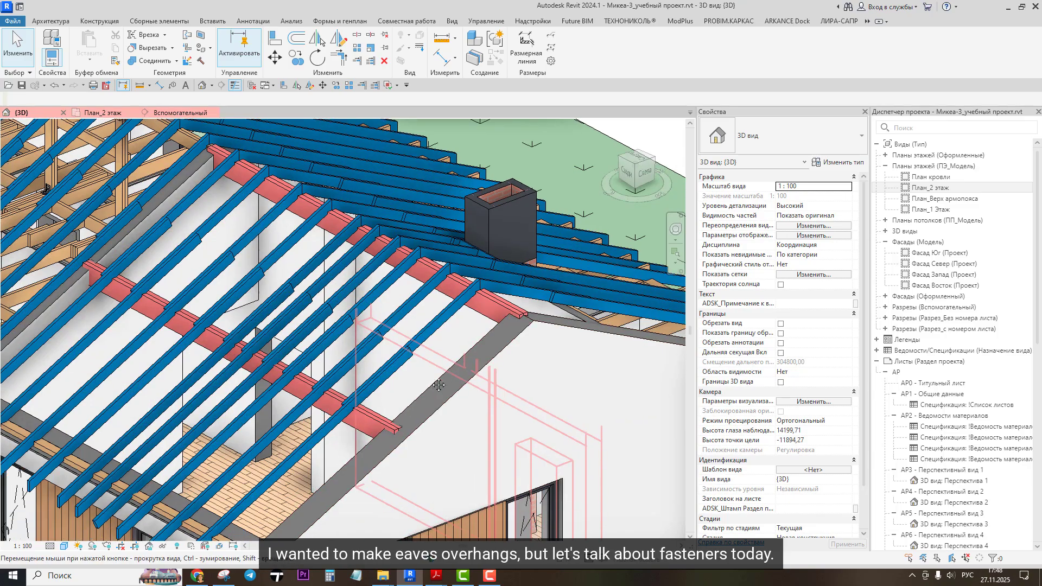
{"action": "scroll", "coordinate": [375, 426], "scroll_direction": "up", "scroll_amount": 2}
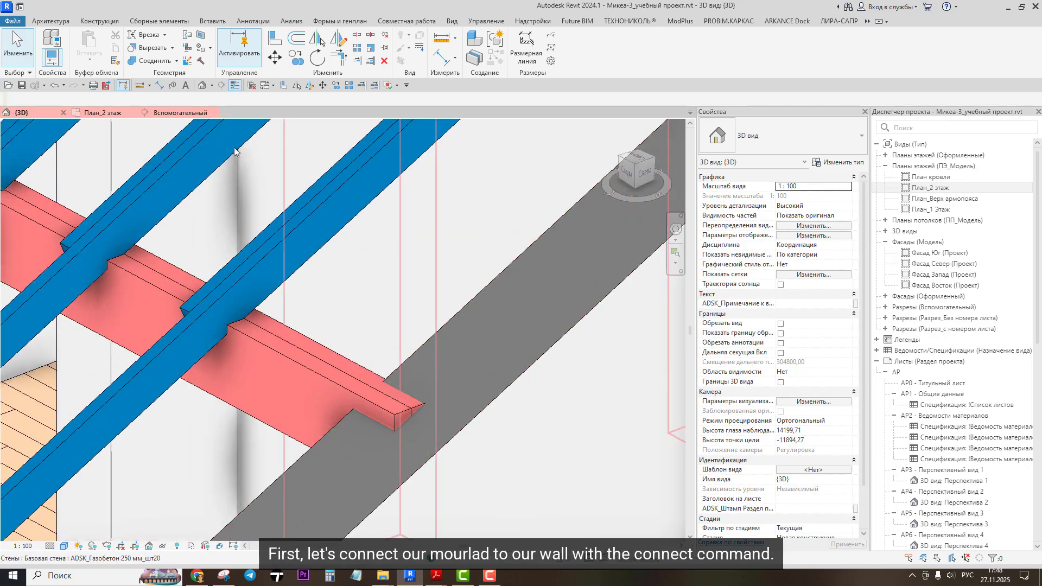
{"action": "left_click", "coordinate": [155, 60]}
{"action": "left_click", "coordinate": [329, 404]}
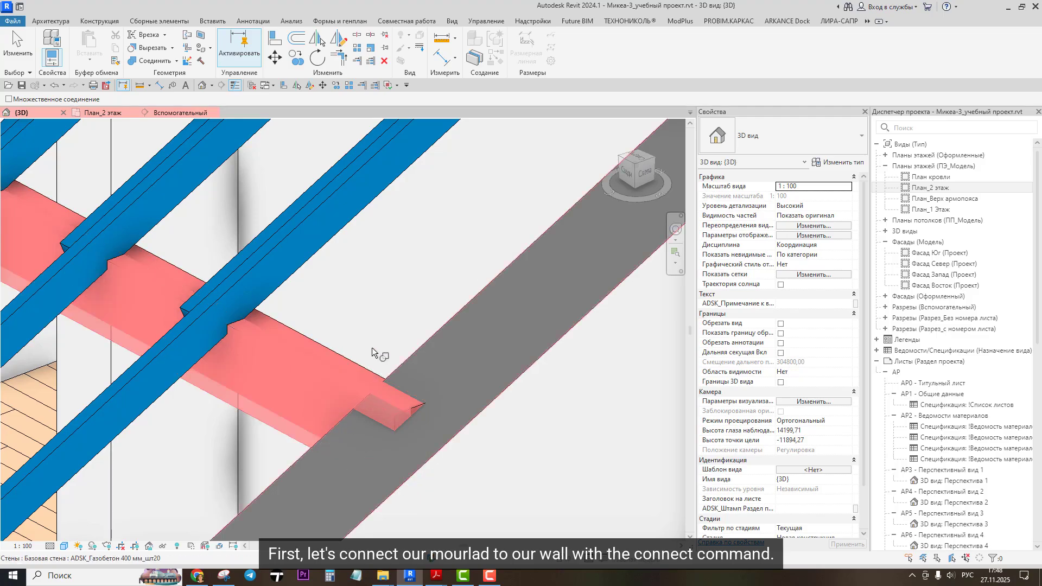
{"action": "scroll", "coordinate": [372, 358], "scroll_direction": "up", "scroll_amount": 2}
{"action": "left_click", "coordinate": [357, 379]}
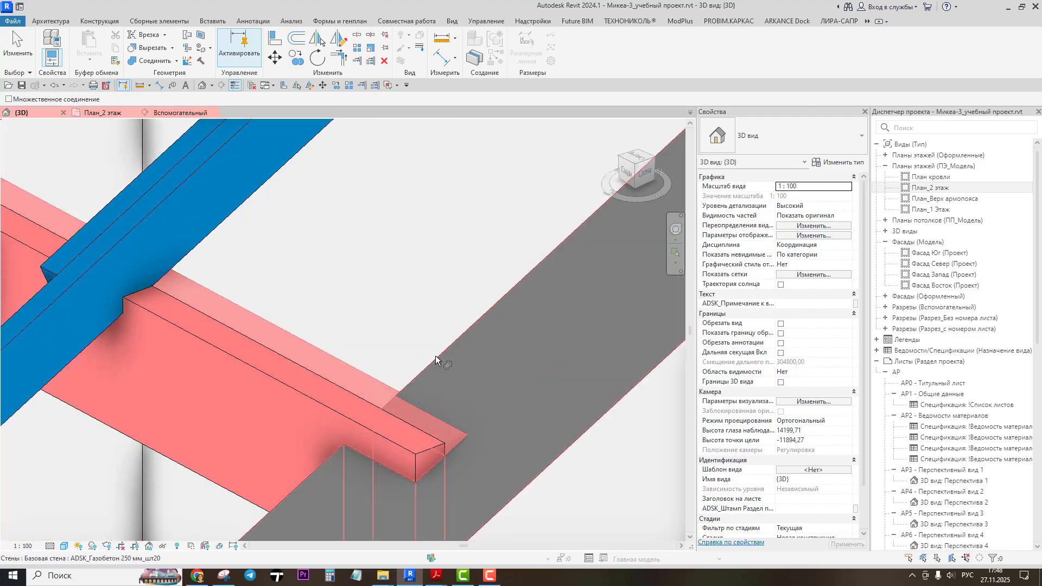
{"action": "scroll", "coordinate": [435, 356], "scroll_direction": "down", "scroll_amount": 5}
{"action": "middle_click_drag", "start_coordinate": [342, 264], "coordinate": [410, 363]}
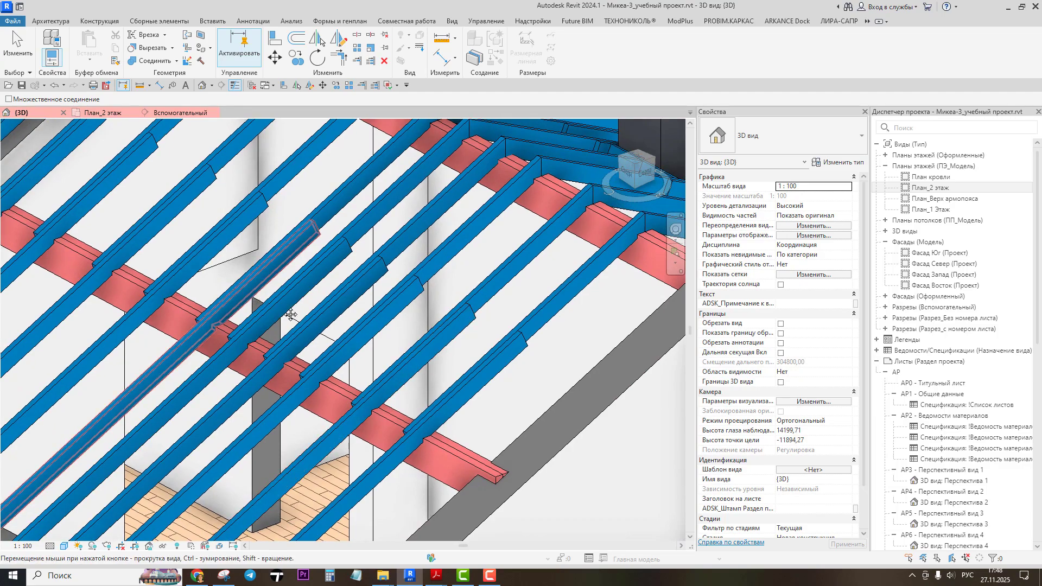
Step: Join the opposite end of the lower red purlin to the gable wall it rests on
{"action": "middle_click_drag", "start_coordinate": [291, 315], "coordinate": [461, 403]}
{"action": "middle_click_drag", "start_coordinate": [201, 259], "coordinate": [236, 278]}
{"action": "scroll", "coordinate": [197, 305], "scroll_direction": "up", "scroll_amount": 6}
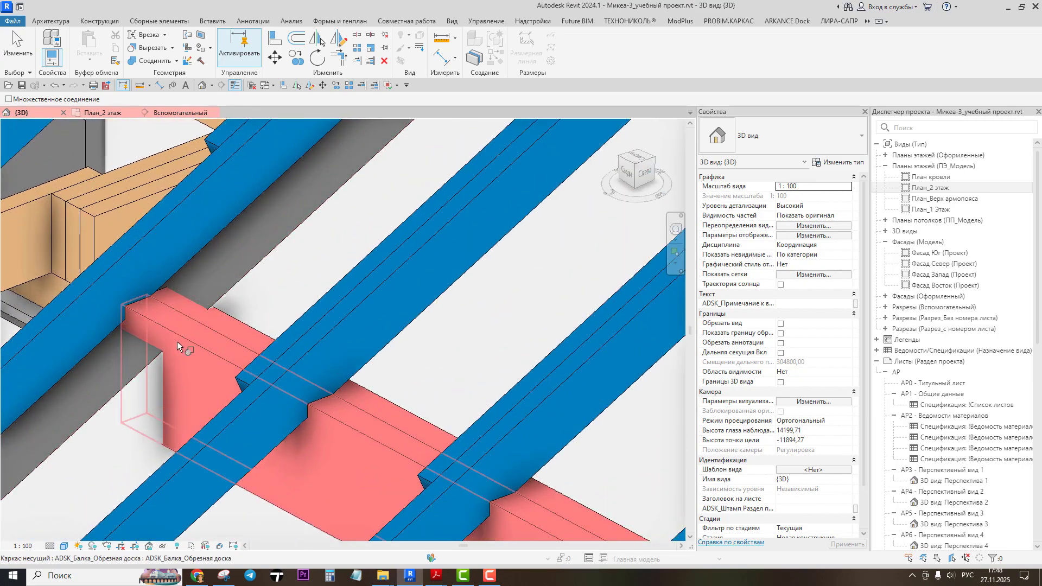
{"action": "left_click", "coordinate": [178, 345]}
{"action": "left_click", "coordinate": [225, 316]}
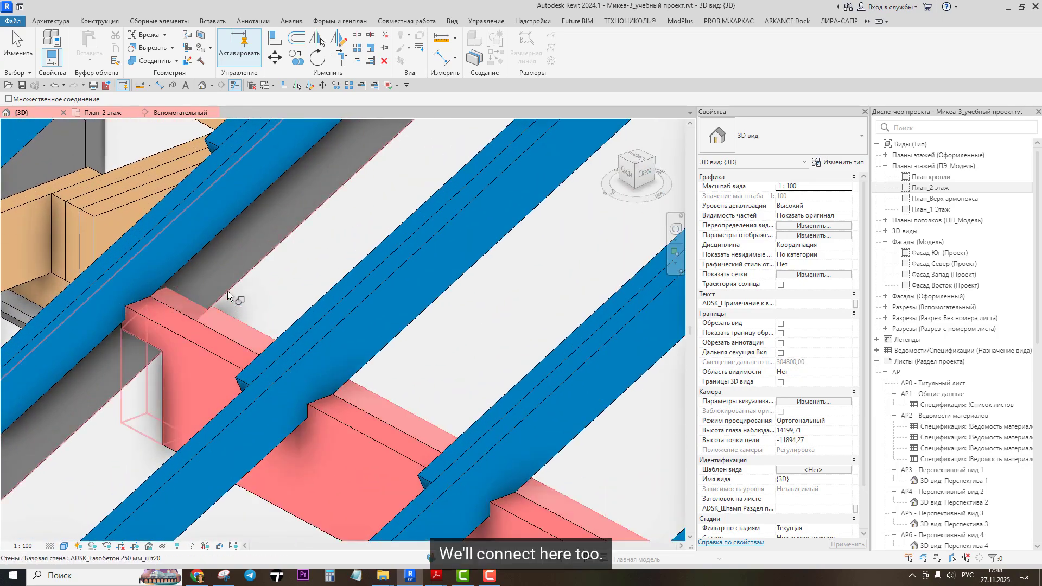
Step: Join the two parallel boards of the lower red purlin to remove the separation line between them
{"action": "scroll", "coordinate": [230, 289], "scroll_direction": "down", "scroll_amount": 1}
{"action": "scroll", "coordinate": [233, 306], "scroll_direction": "up", "scroll_amount": 2}
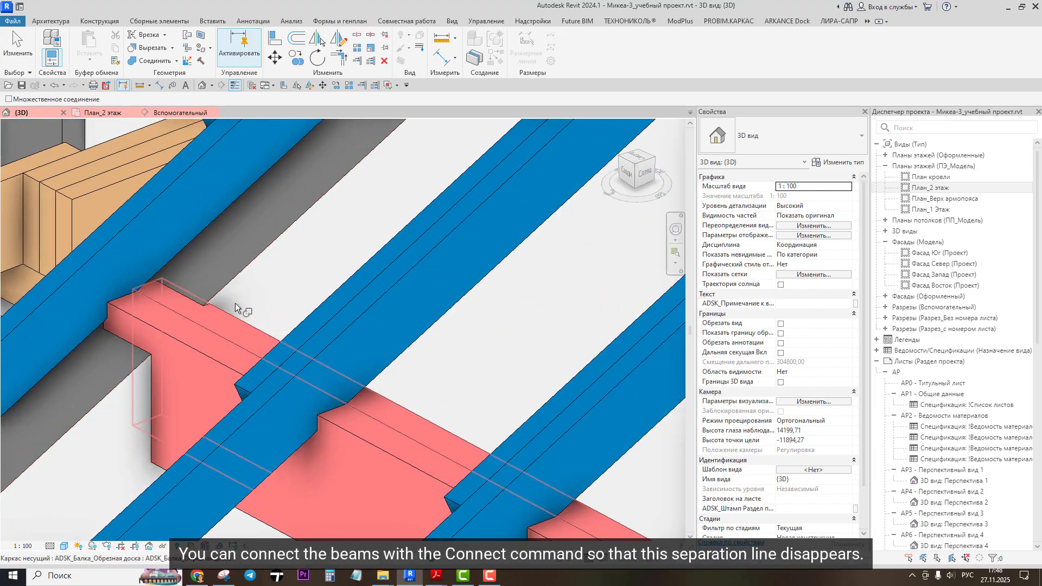
{"action": "scroll", "coordinate": [226, 346], "scroll_direction": "up", "scroll_amount": 2}
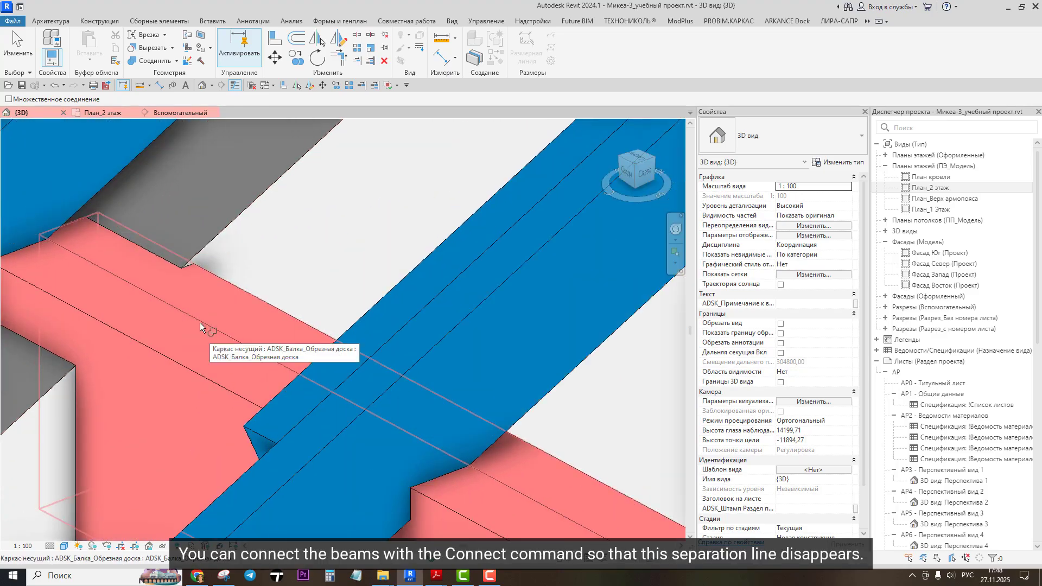
{"action": "left_click", "coordinate": [264, 327]}
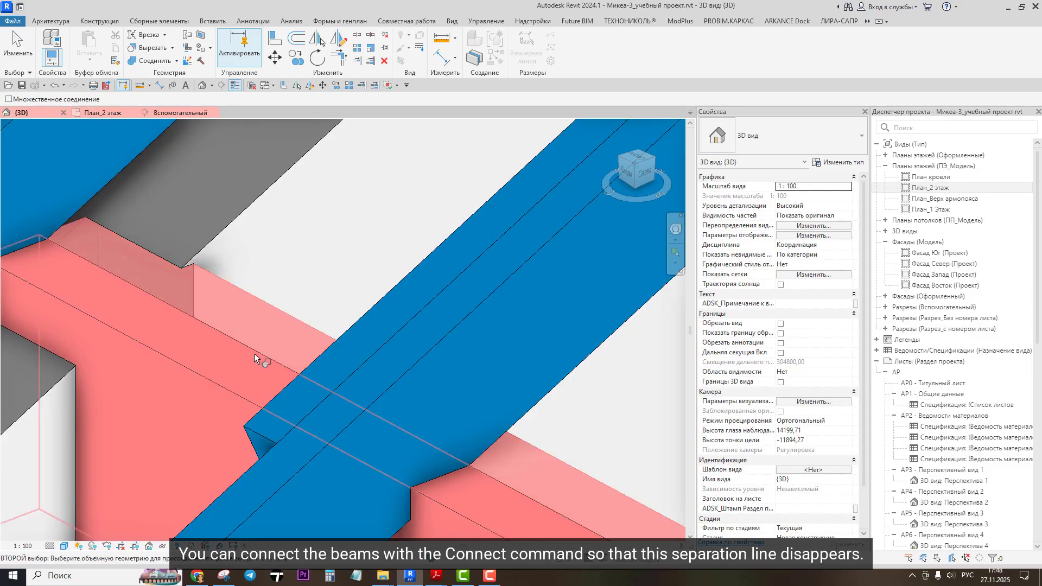
{"action": "left_click", "coordinate": [272, 371]}
{"action": "scroll", "coordinate": [270, 357], "scroll_direction": "down", "scroll_amount": 1}
{"action": "scroll", "coordinate": [270, 358], "scroll_direction": "down", "scroll_amount": 2}
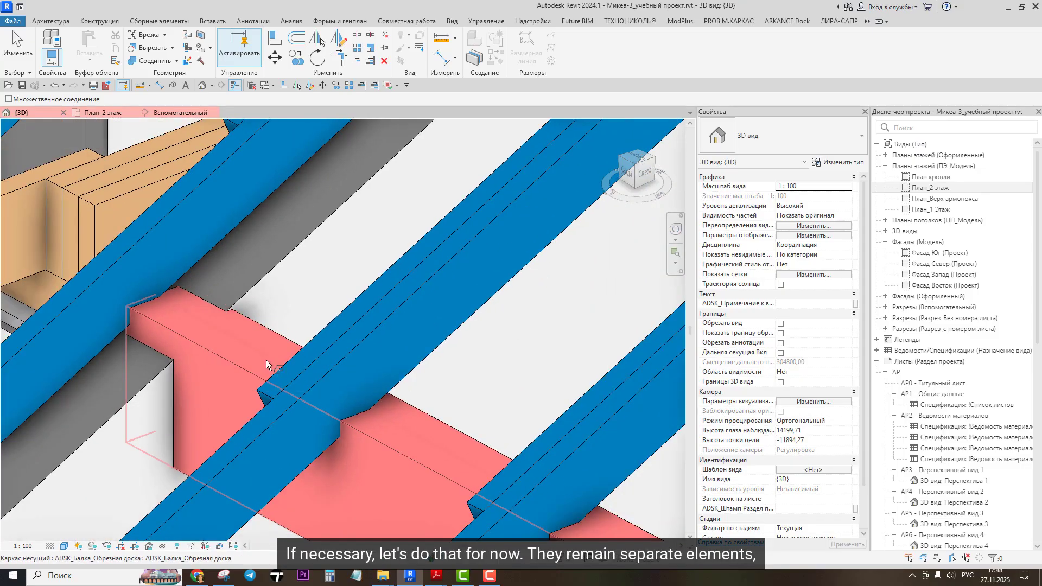
Step: Select the joined boards of the lower purlin individually to check that they remain separate elements
{"action": "left_click", "coordinate": [239, 369]}
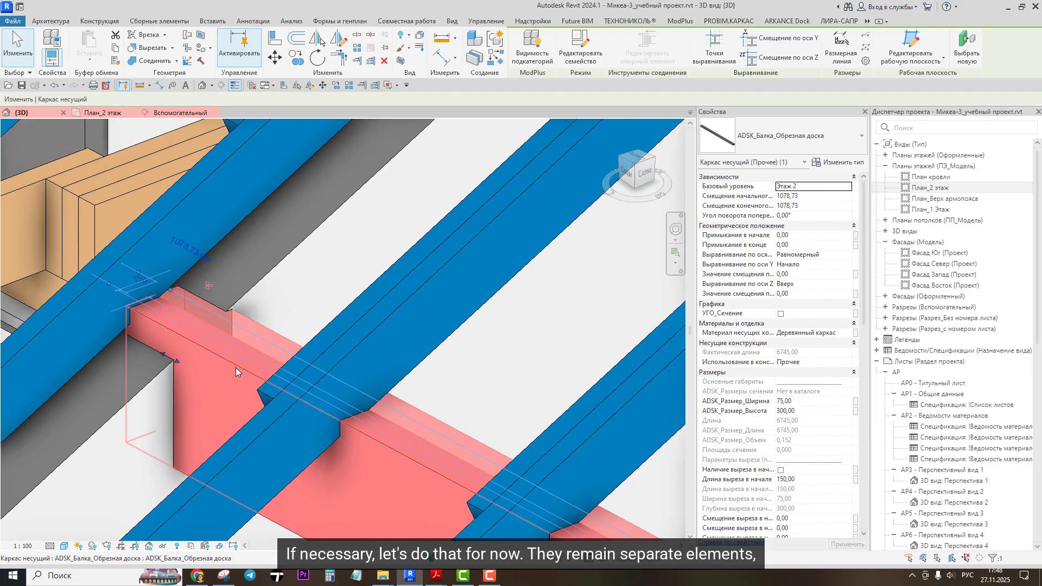
{"action": "left_click", "coordinate": [256, 333]}
{"action": "left_click", "coordinate": [237, 367]}
{"action": "left_click", "coordinate": [227, 370]}
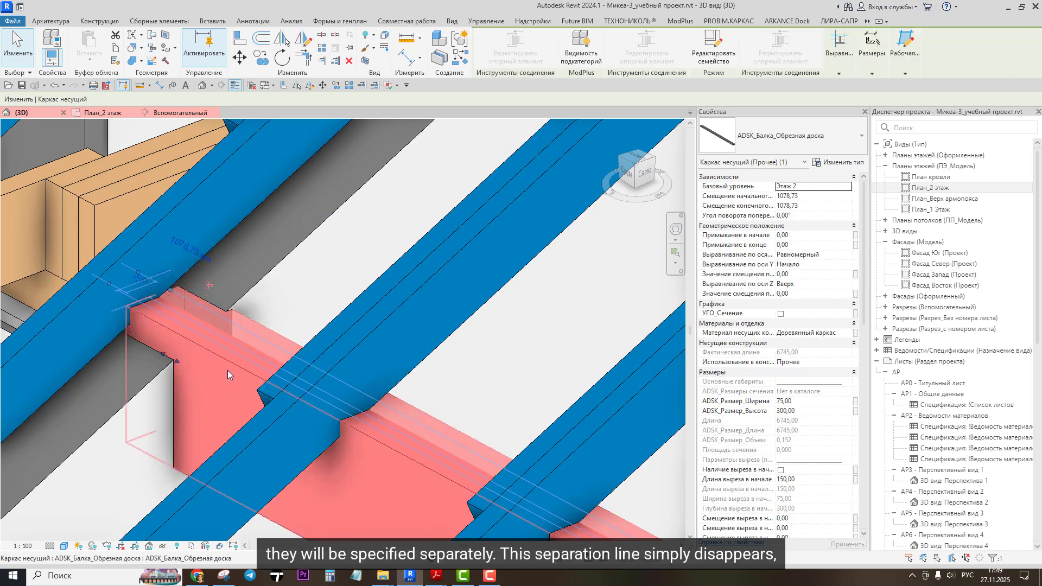
{"action": "key", "text": "Escape"}
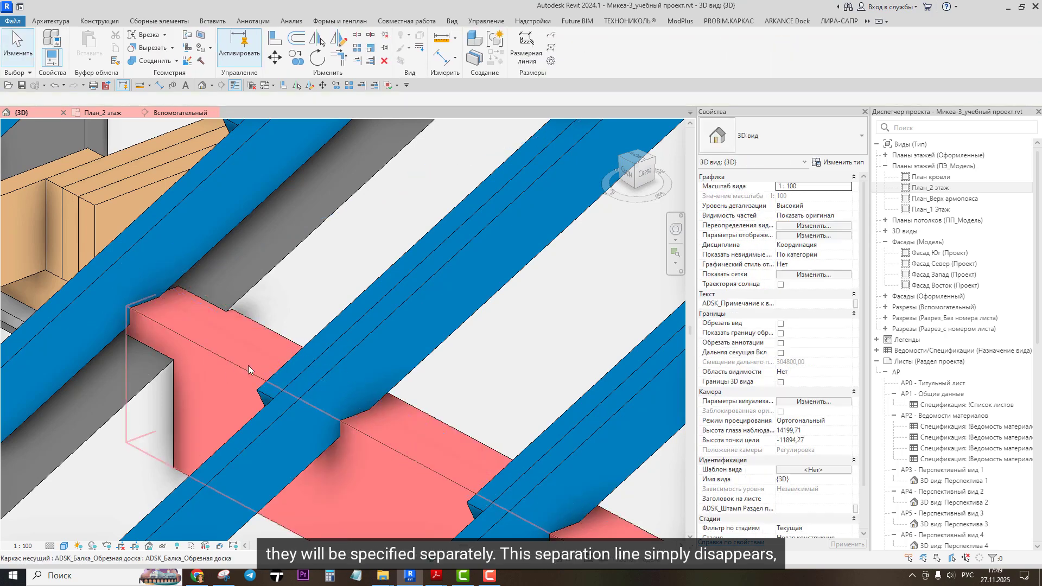
Step: Examine the rafters where they cross the lower red purlin, selecting one of them in the 3D view
{"action": "scroll", "coordinate": [250, 366], "scroll_direction": "down", "scroll_amount": 3}
{"action": "scroll", "coordinate": [270, 367], "scroll_direction": "up", "scroll_amount": 2}
{"action": "scroll", "coordinate": [384, 428], "scroll_direction": "down", "scroll_amount": 3}
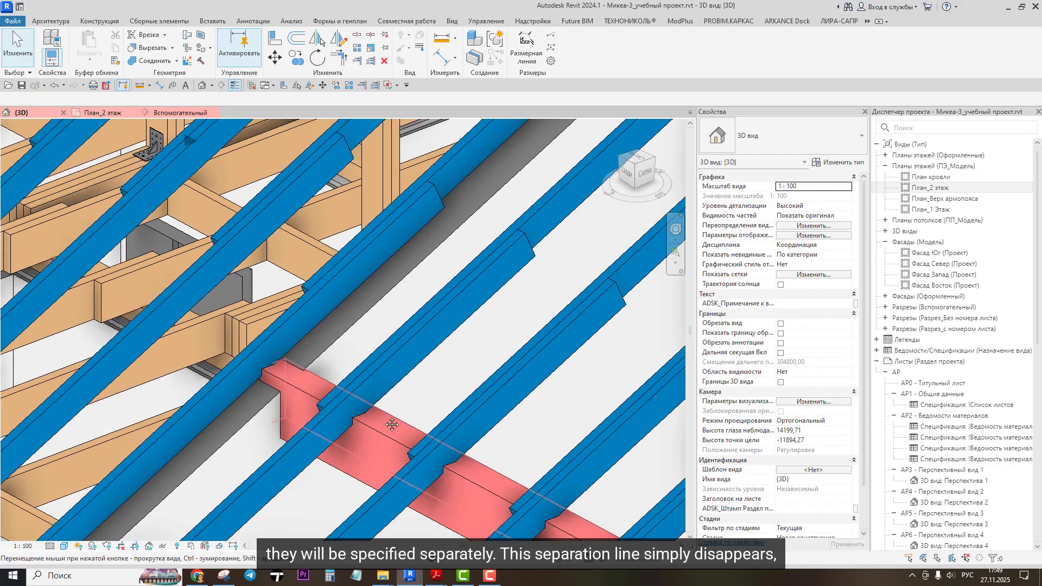
{"action": "middle_click_drag", "start_coordinate": [383, 427], "coordinate": [279, 359]}
{"action": "scroll", "coordinate": [288, 342], "scroll_direction": "down", "scroll_amount": 4}
{"action": "middle_click_drag", "start_coordinate": [386, 350], "coordinate": [377, 333]}
{"action": "scroll", "coordinate": [378, 333], "scroll_direction": "up", "scroll_amount": 2}
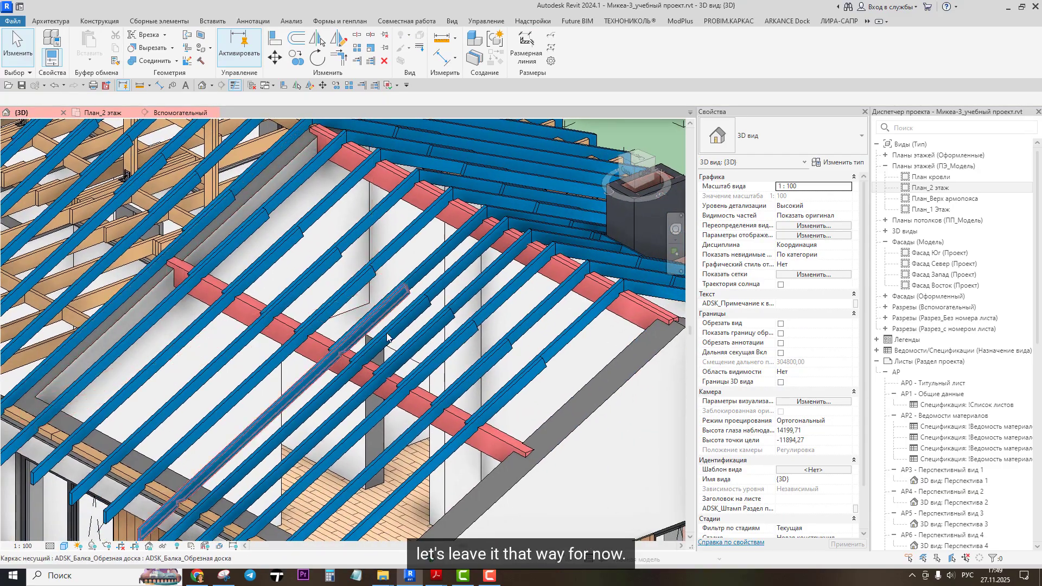
{"action": "scroll", "coordinate": [481, 399], "scroll_direction": "up", "scroll_amount": 3}
{"action": "scroll", "coordinate": [481, 399], "scroll_direction": "down", "scroll_amount": 2}
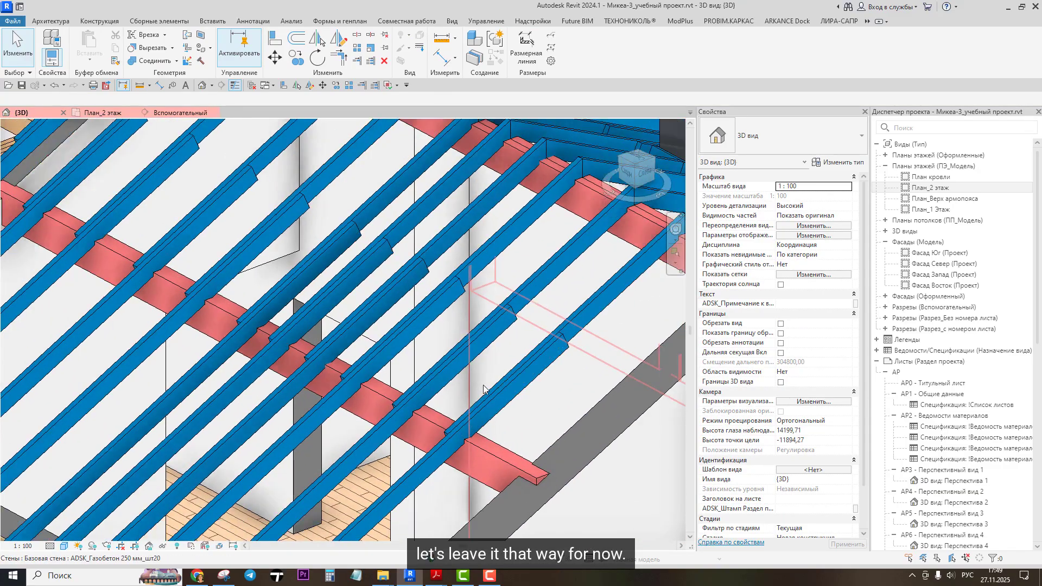
{"action": "scroll", "coordinate": [387, 398], "scroll_direction": "up", "scroll_amount": 5}
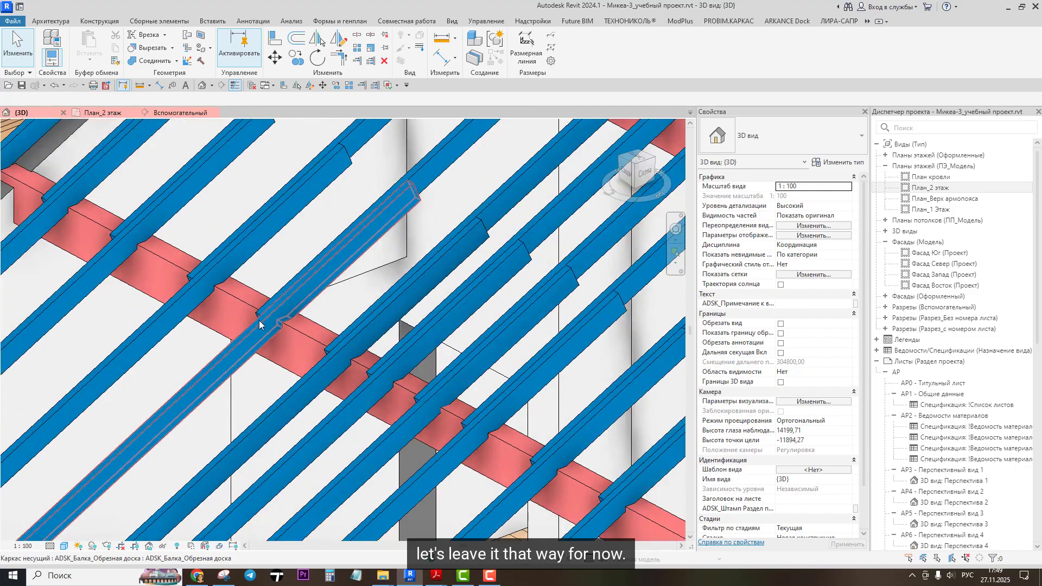
{"action": "left_click", "coordinate": [386, 399]}
{"action": "middle_click_drag", "start_coordinate": [486, 445], "coordinate": [403, 395]}
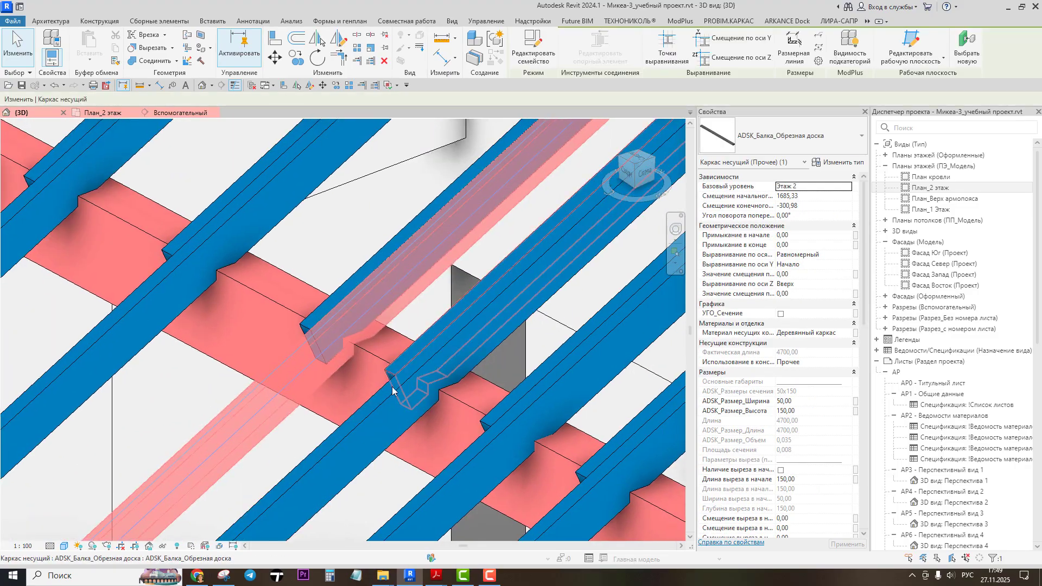
{"action": "left_click", "coordinate": [403, 396]}
{"action": "scroll", "coordinate": [403, 396], "scroll_direction": "down", "scroll_amount": 5}
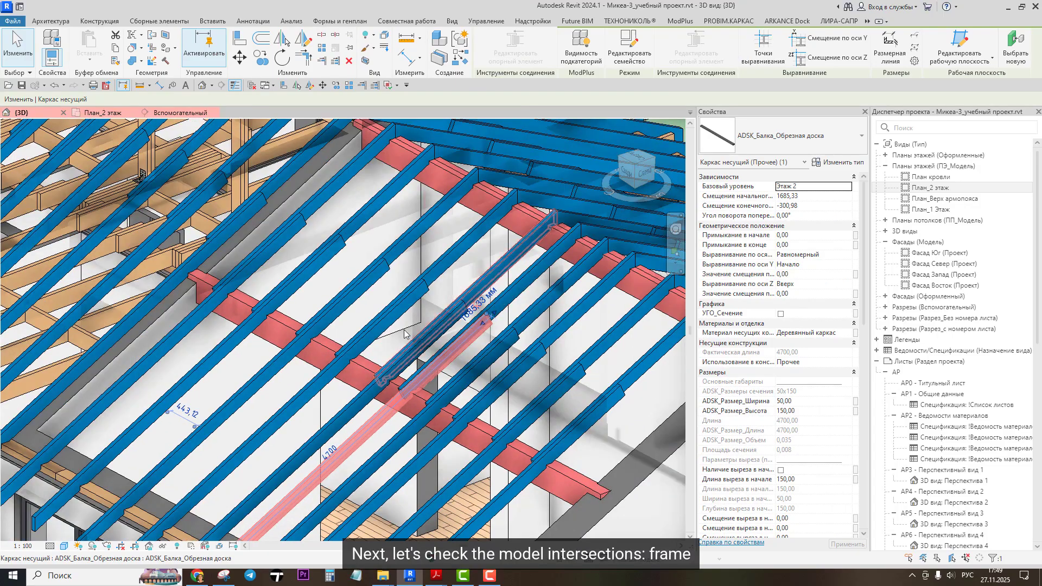
Step: Run an interference check of Каркас несущий against Каркас несущий on the selected objects and dismiss its result
{"action": "left_click", "coordinate": [392, 90]}
{"action": "left_click", "coordinate": [395, 100]}
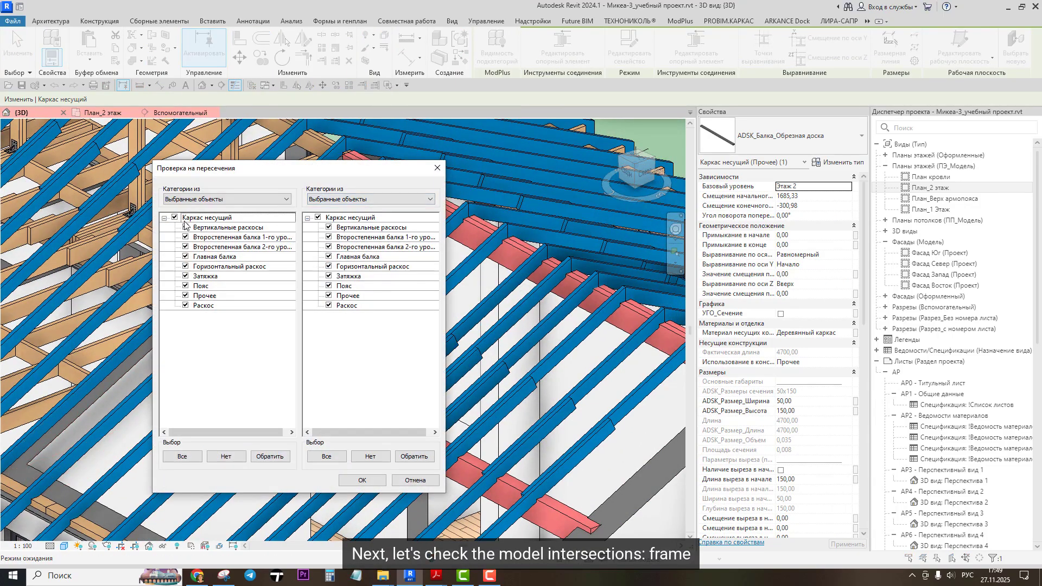
{"action": "left_click", "coordinate": [175, 218]}
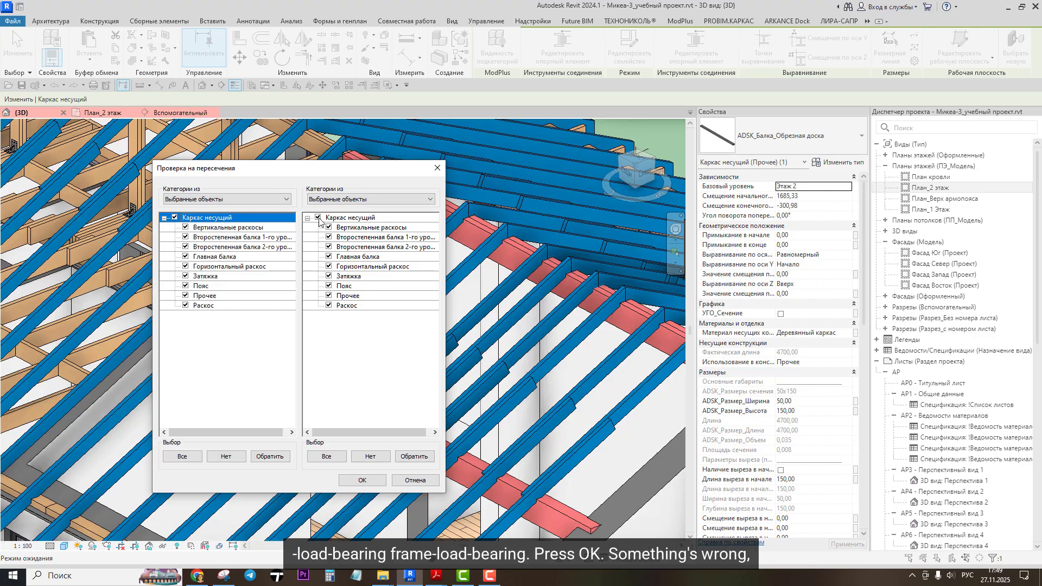
{"action": "left_click", "coordinate": [353, 481]}
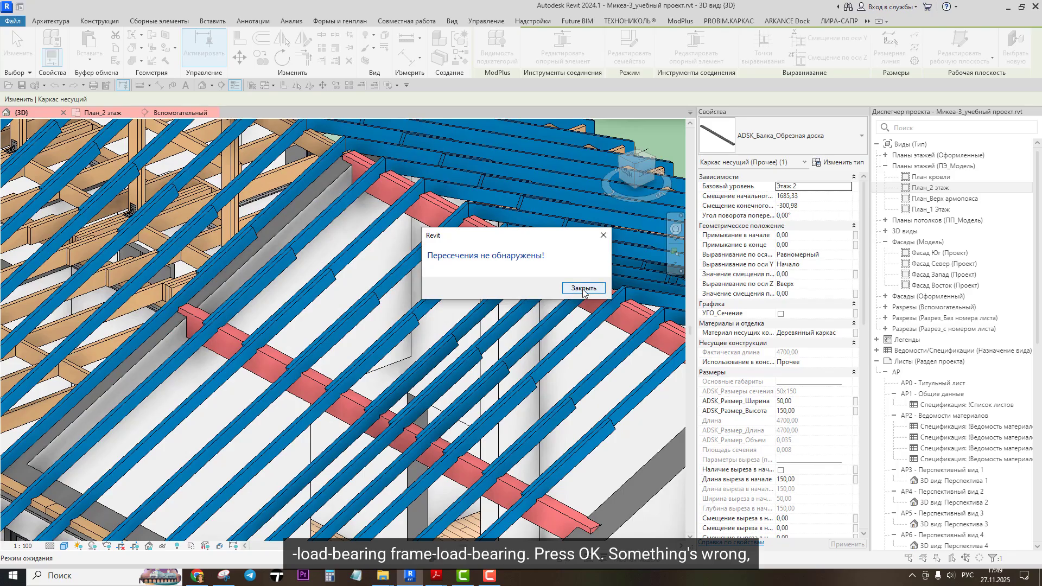
{"action": "left_click", "coordinate": [583, 289]}
{"action": "scroll", "coordinate": [491, 229], "scroll_direction": "down", "scroll_amount": 6}
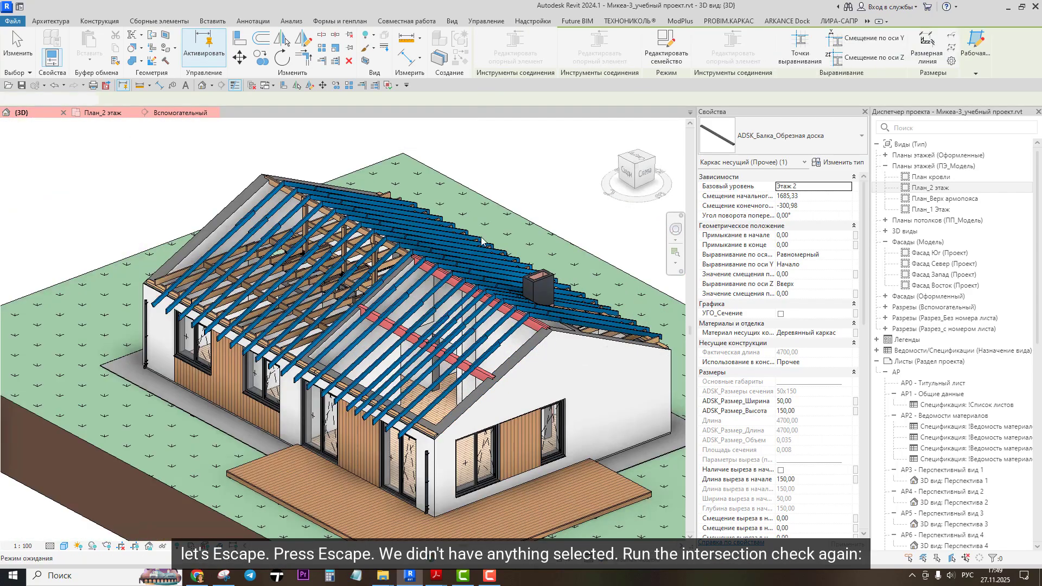
Step: With nothing selected, run an interference check of Каркас несущий against itself across Текущий проект and examine the first reported intersection
{"action": "key", "text": "Escape"}
{"action": "scroll", "coordinate": [519, 180], "scroll_direction": "up", "scroll_amount": 3}
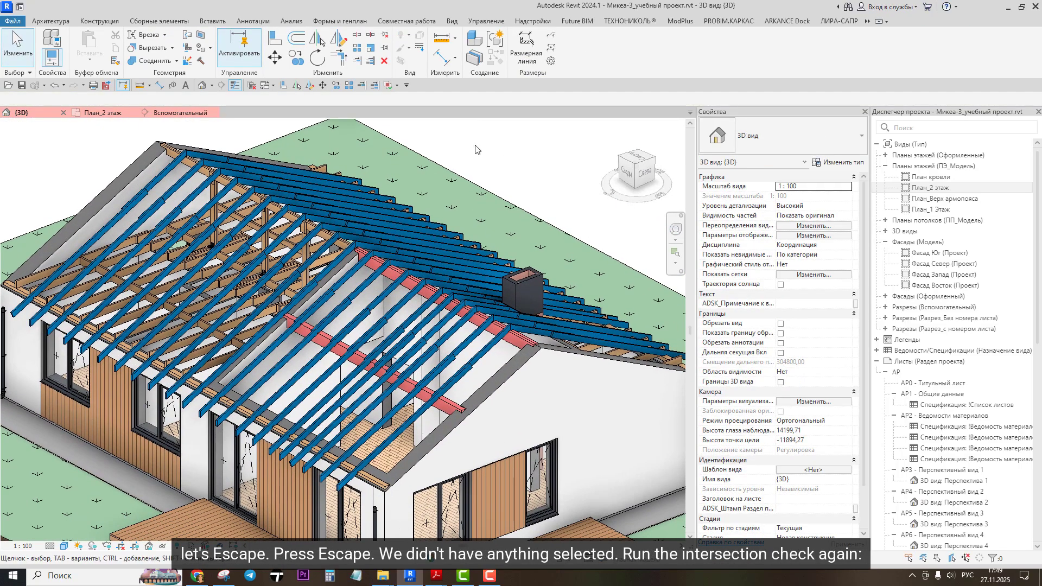
{"action": "left_click", "coordinate": [403, 102]}
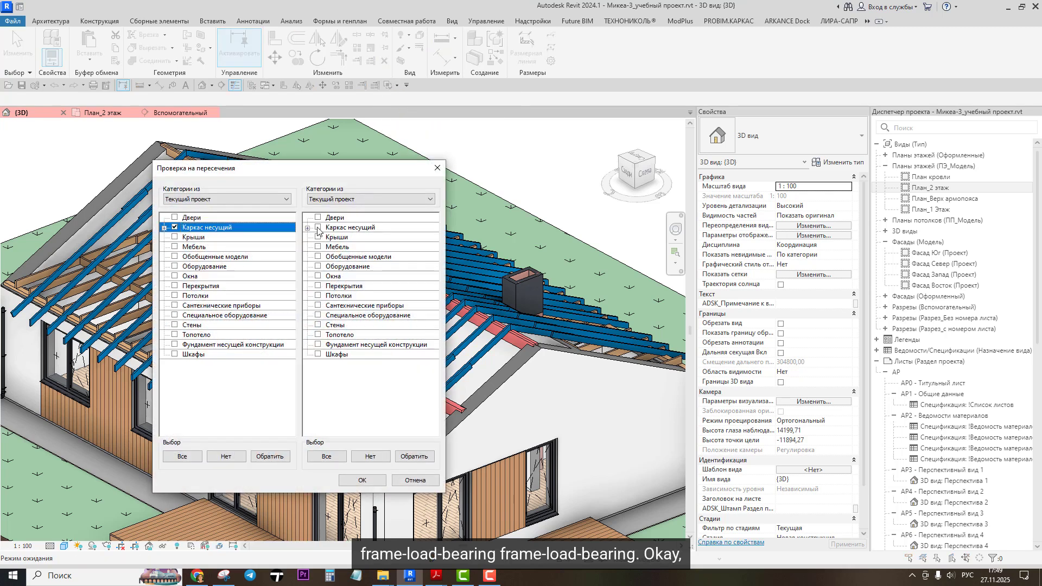
{"action": "left_click", "coordinate": [358, 479]}
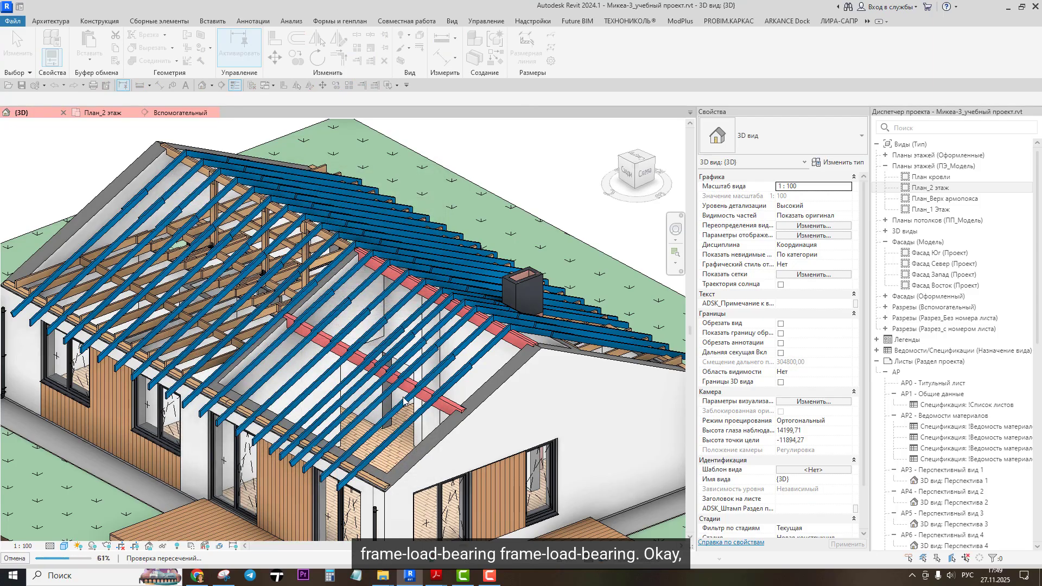
{"action": "left_click", "coordinate": [513, 351]}
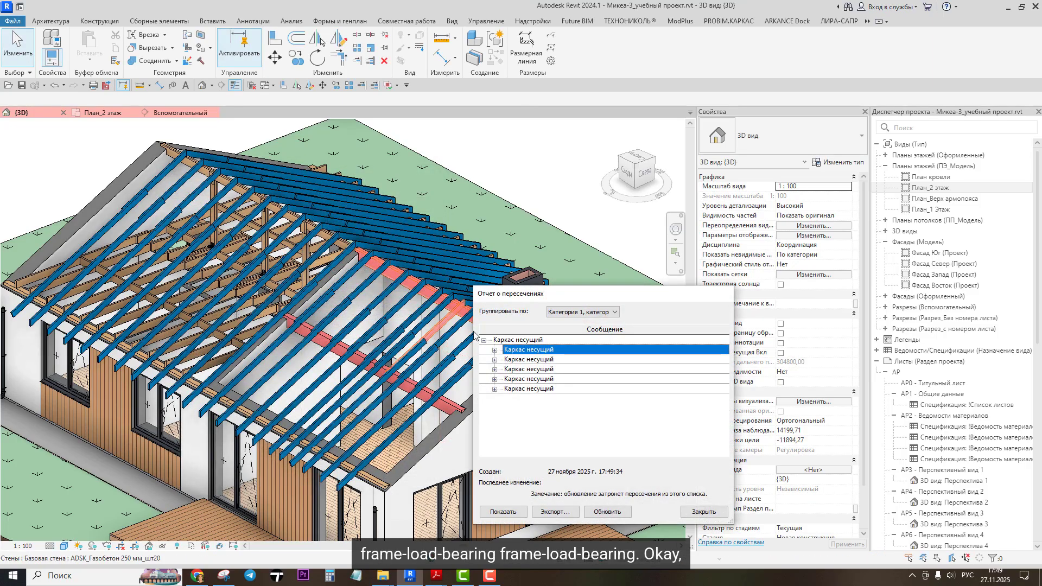
{"action": "scroll", "coordinate": [453, 319], "scroll_direction": "up", "scroll_amount": 10}
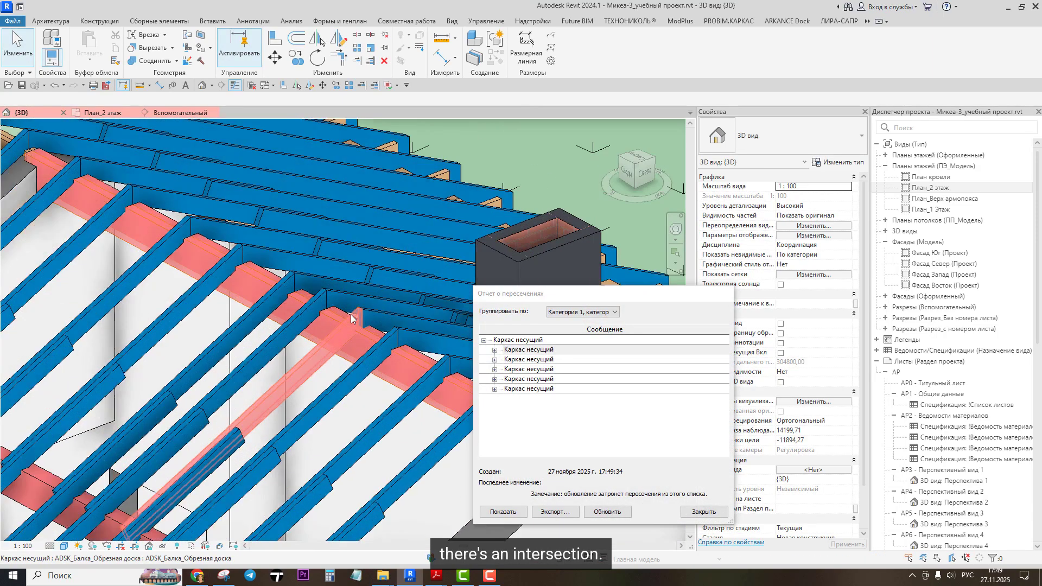
{"action": "scroll", "coordinate": [361, 321], "scroll_direction": "up", "scroll_amount": 4}
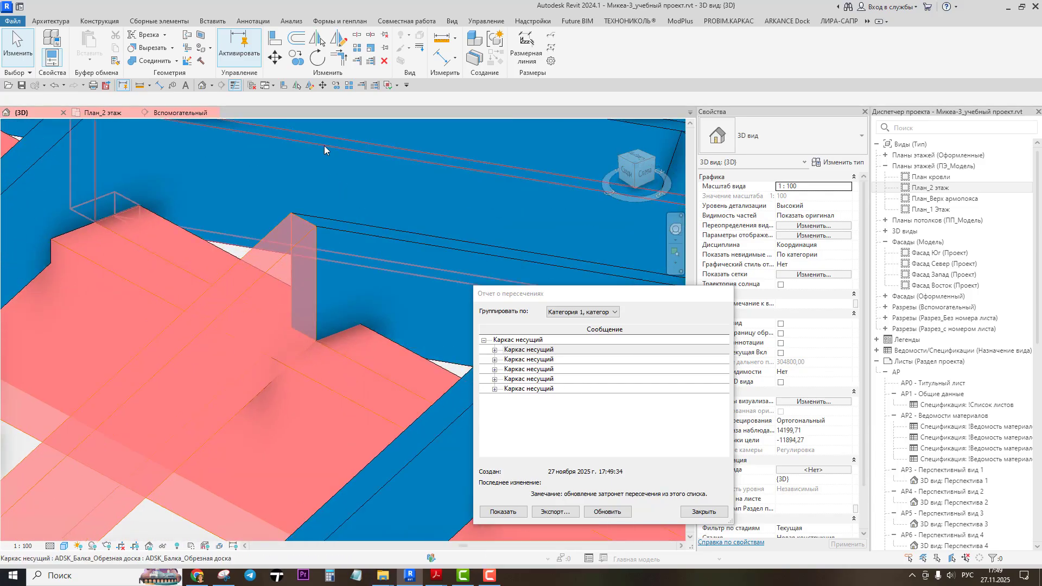
Step: Cut the upper red purlin around the highlighted rafter near the chimney, and update the interference report
{"action": "left_click", "coordinate": [155, 48]}
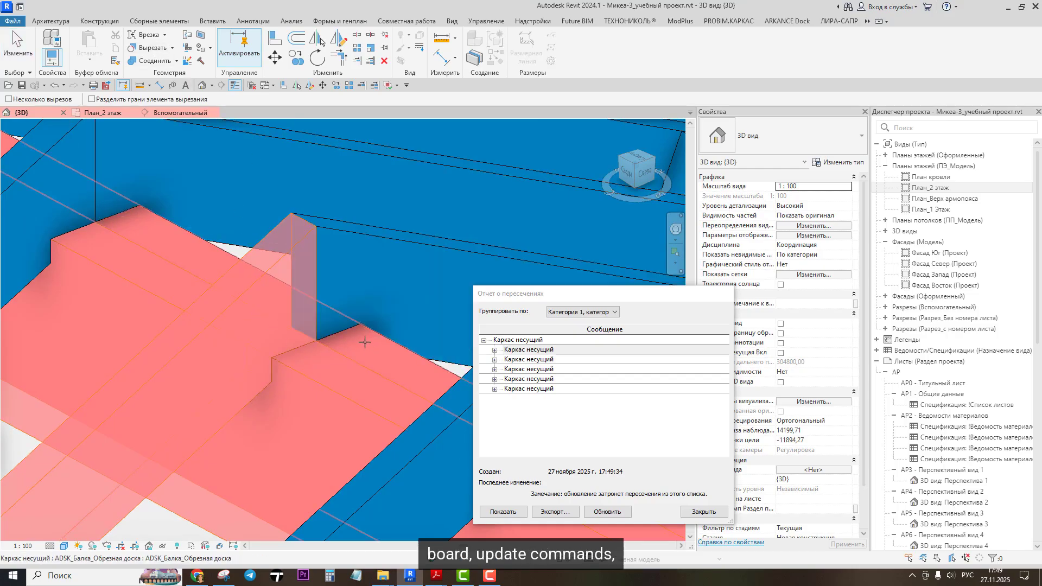
{"action": "scroll", "coordinate": [368, 332], "scroll_direction": "down", "scroll_amount": 2}
{"action": "scroll", "coordinate": [368, 333], "scroll_direction": "down", "scroll_amount": 5}
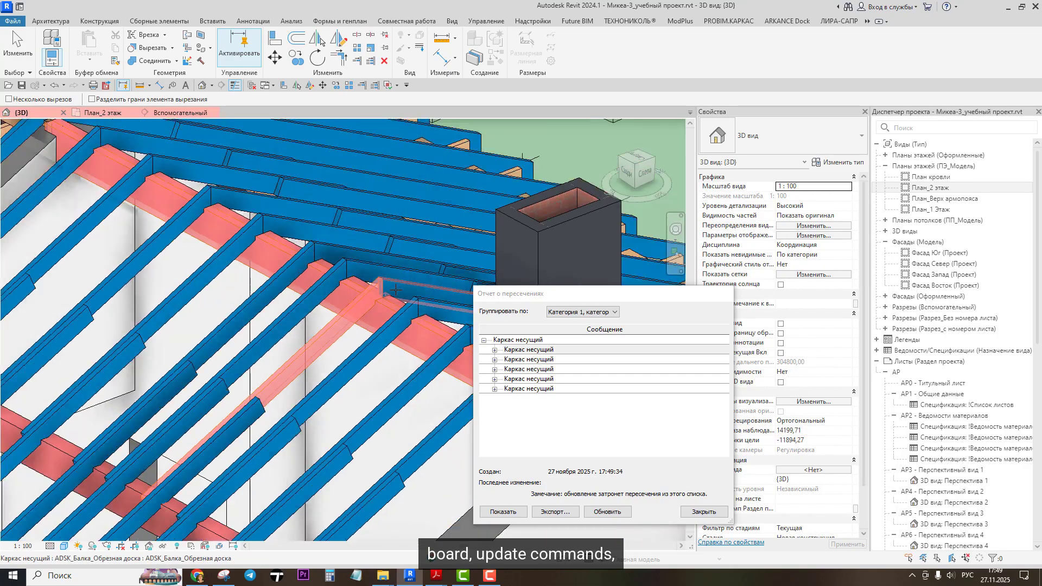
{"action": "middle_click_drag", "start_coordinate": [399, 293], "coordinate": [385, 300]}
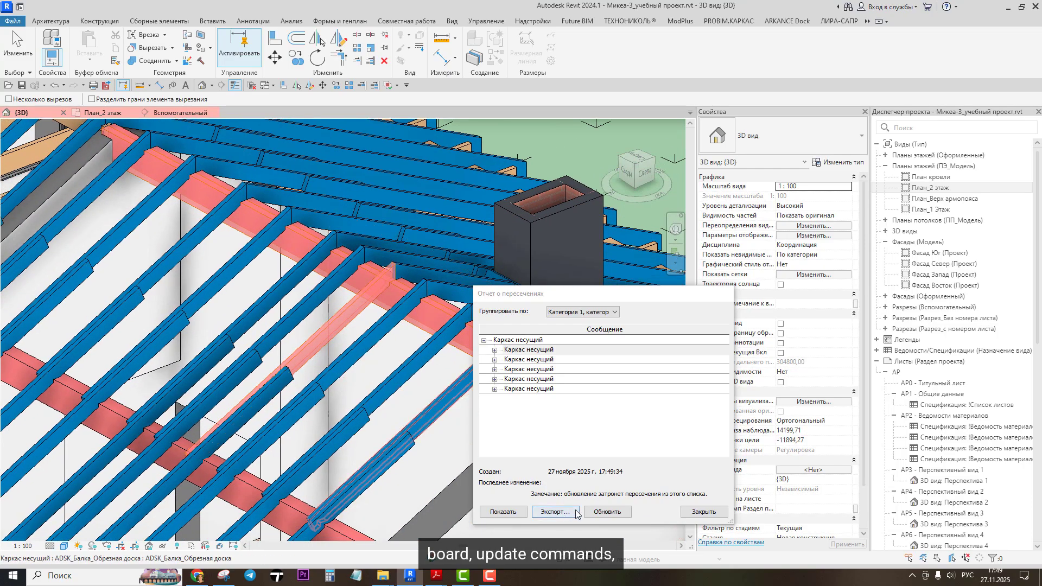
{"action": "left_click", "coordinate": [606, 512]}
Step: Examine the remaining reported intersections between the rafters and the lower red purlin, and close the interference report
{"action": "middle_click_drag", "start_coordinate": [211, 462], "coordinate": [236, 412]}
{"action": "scroll", "coordinate": [236, 421], "scroll_direction": "up", "scroll_amount": 3}
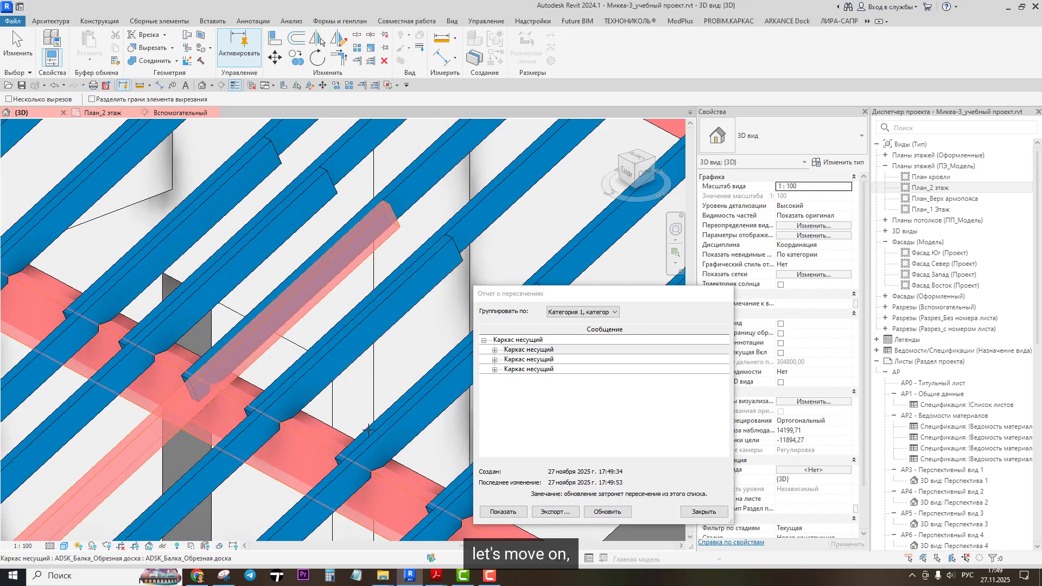
{"action": "left_click", "coordinate": [511, 363]}
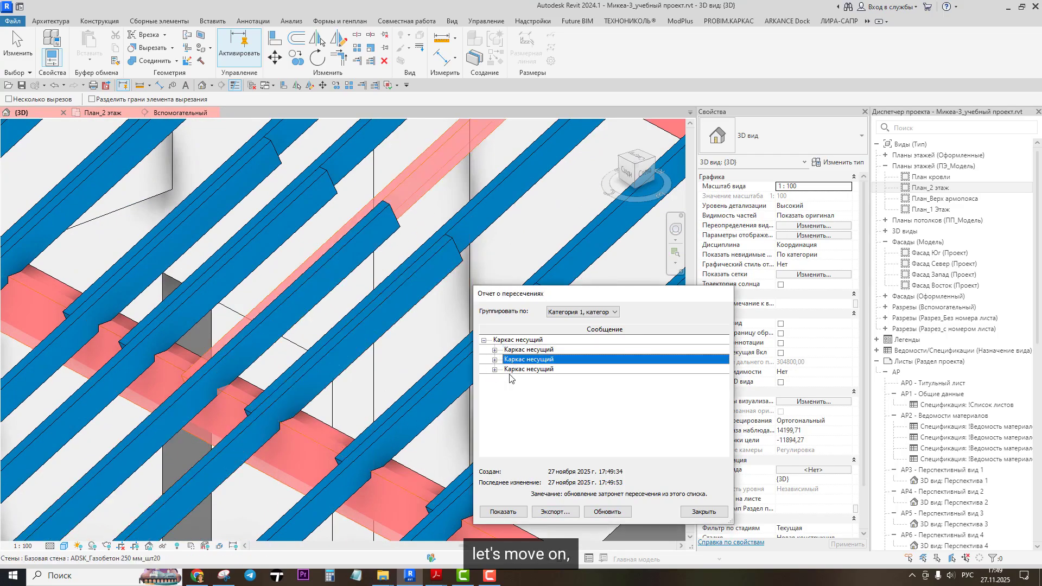
{"action": "left_click", "coordinate": [513, 370]}
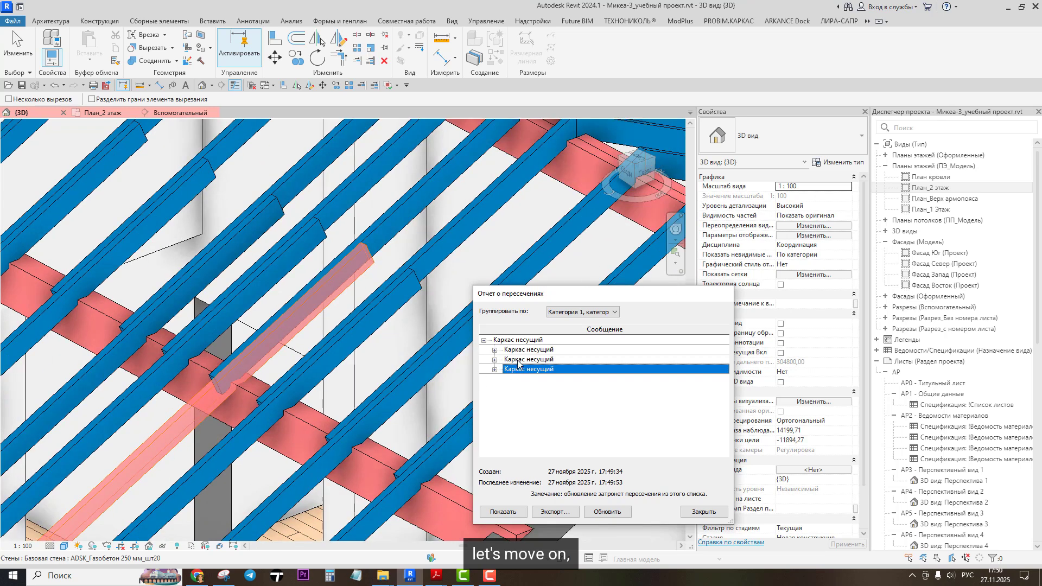
{"action": "left_click", "coordinate": [518, 360]}
{"action": "left_click", "coordinate": [517, 352]}
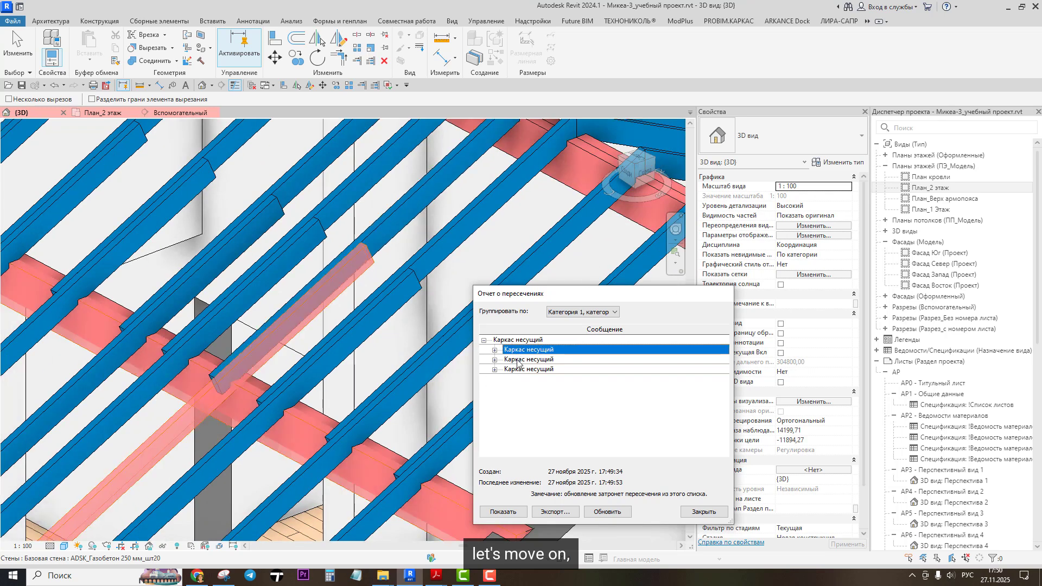
{"action": "scroll", "coordinate": [305, 314], "scroll_direction": "down", "scroll_amount": 3}
{"action": "middle_click_drag", "start_coordinate": [305, 314], "coordinate": [383, 275]}
{"action": "scroll", "coordinate": [400, 305], "scroll_direction": "up", "scroll_amount": 5}
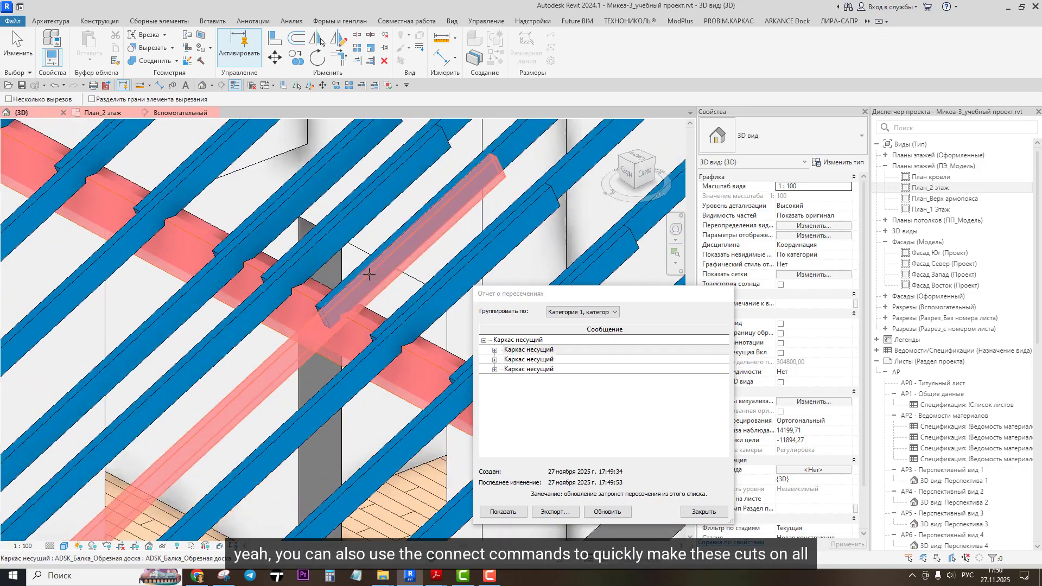
{"action": "scroll", "coordinate": [399, 305], "scroll_direction": "down", "scroll_amount": 2}
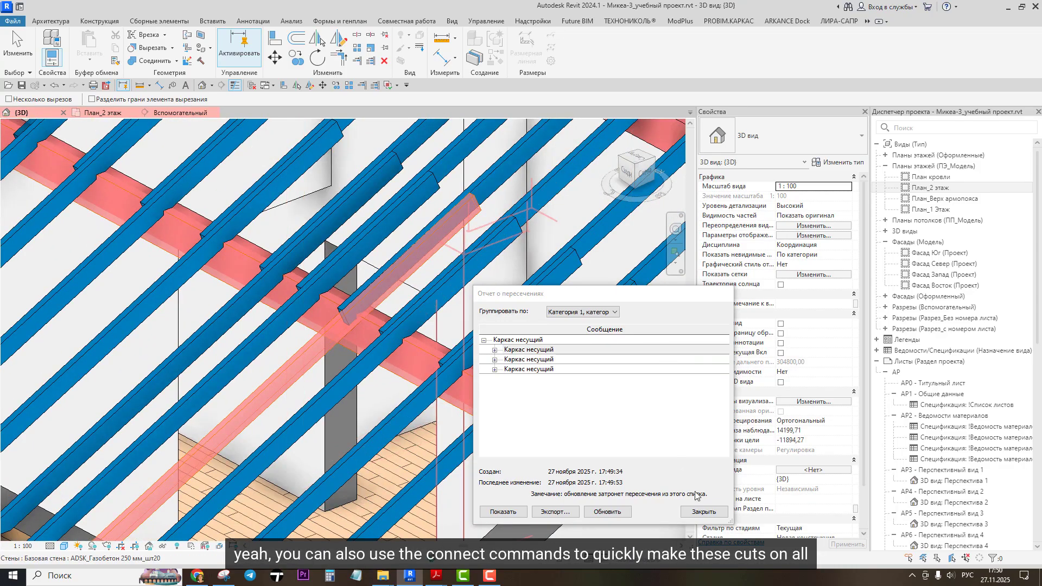
{"action": "left_click", "coordinate": [703, 512]}
{"action": "scroll", "coordinate": [240, 286], "scroll_direction": "up", "scroll_amount": 5}
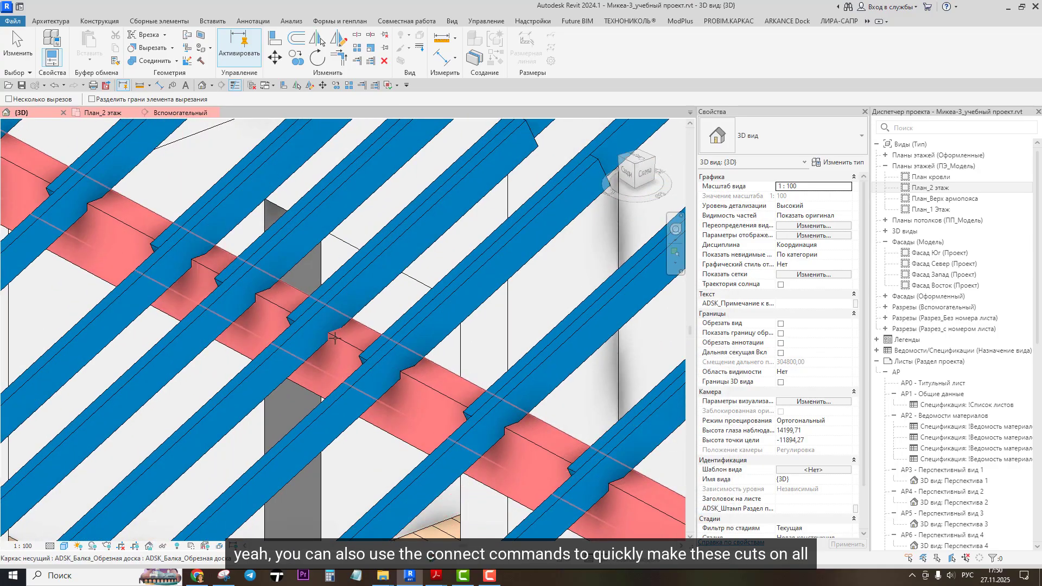
Step: Join the lower red purlin with all the rafters crossing it in one multiple join and accept the result
{"action": "scroll", "coordinate": [239, 286], "scroll_direction": "down", "scroll_amount": 2}
{"action": "scroll", "coordinate": [363, 359], "scroll_direction": "up", "scroll_amount": 2}
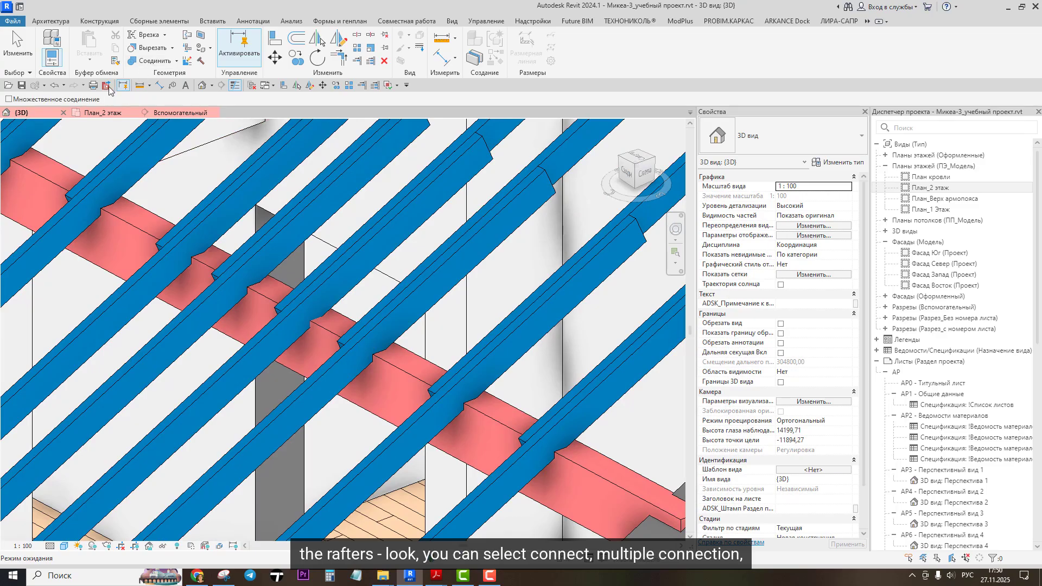
{"action": "scroll", "coordinate": [326, 334], "scroll_direction": "up", "scroll_amount": 3}
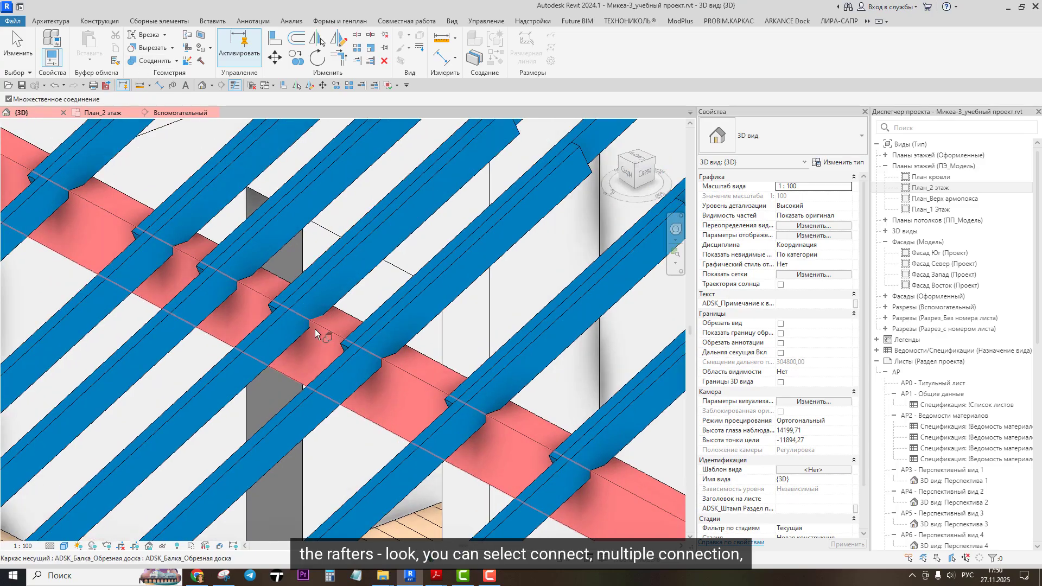
{"action": "scroll", "coordinate": [332, 340], "scroll_direction": "down", "scroll_amount": 5}
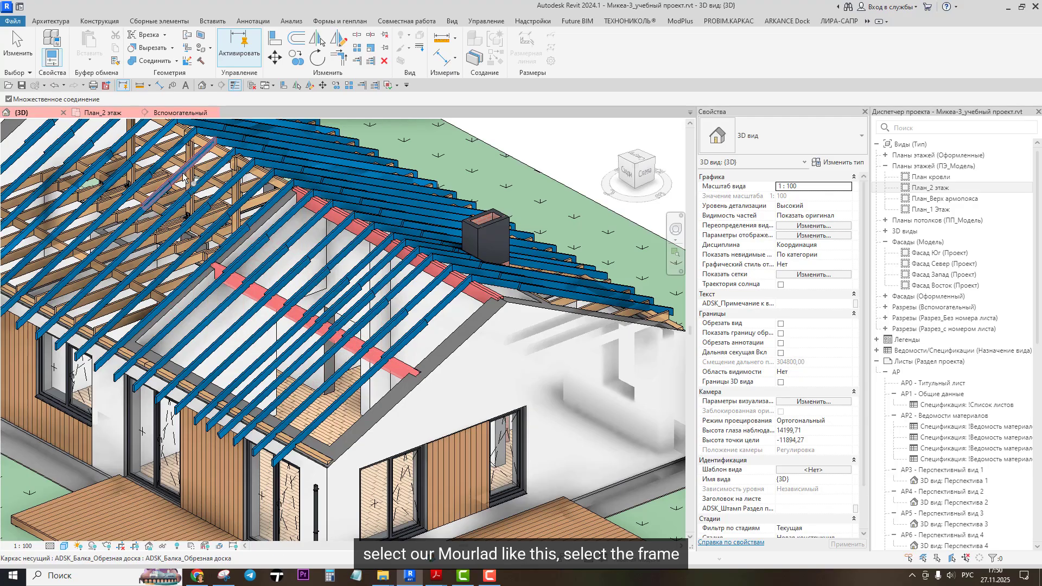
{"action": "left_click_drag", "start_coordinate": [181, 174], "coordinate": [478, 464]}
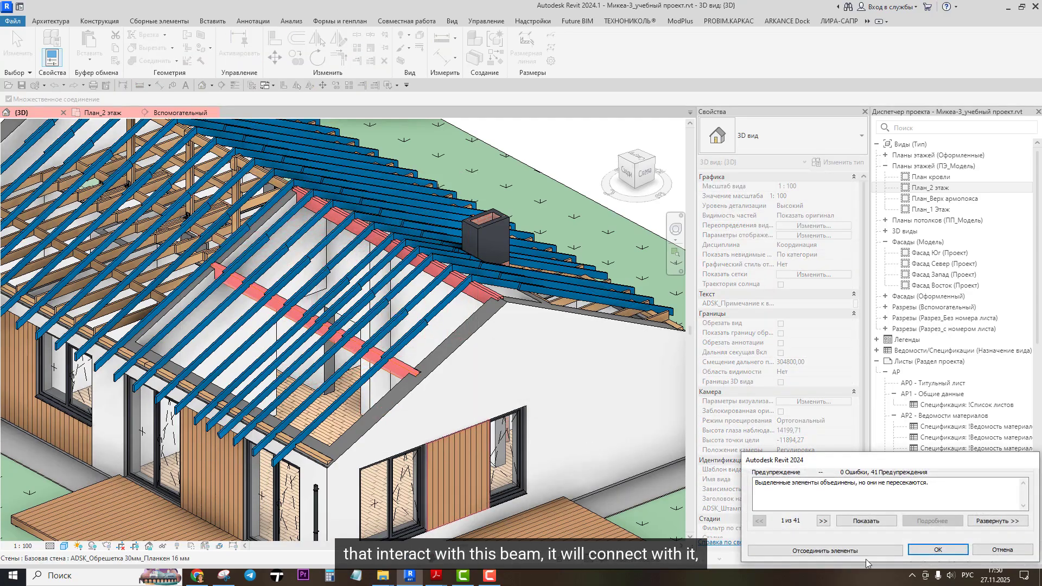
{"action": "left_click", "coordinate": [921, 552]}
Step: Examine the notches where the rafters meet the lower red purlin and the wall plate, checking an individual rafter
{"action": "scroll", "coordinate": [337, 382], "scroll_direction": "up", "scroll_amount": 8}
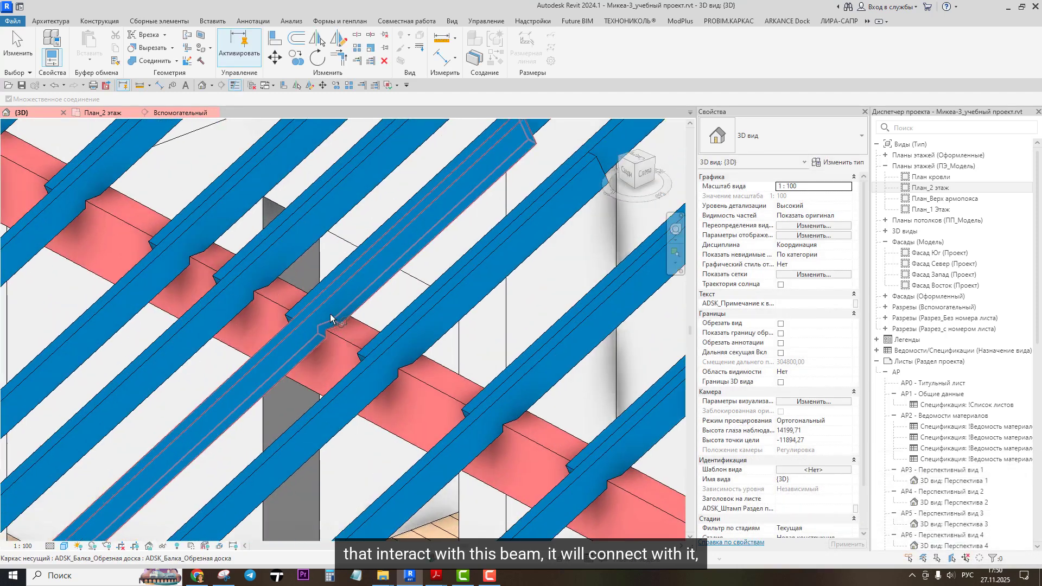
{"action": "scroll", "coordinate": [336, 383], "scroll_direction": "up", "scroll_amount": 2}
{"action": "left_click", "coordinate": [275, 382]}
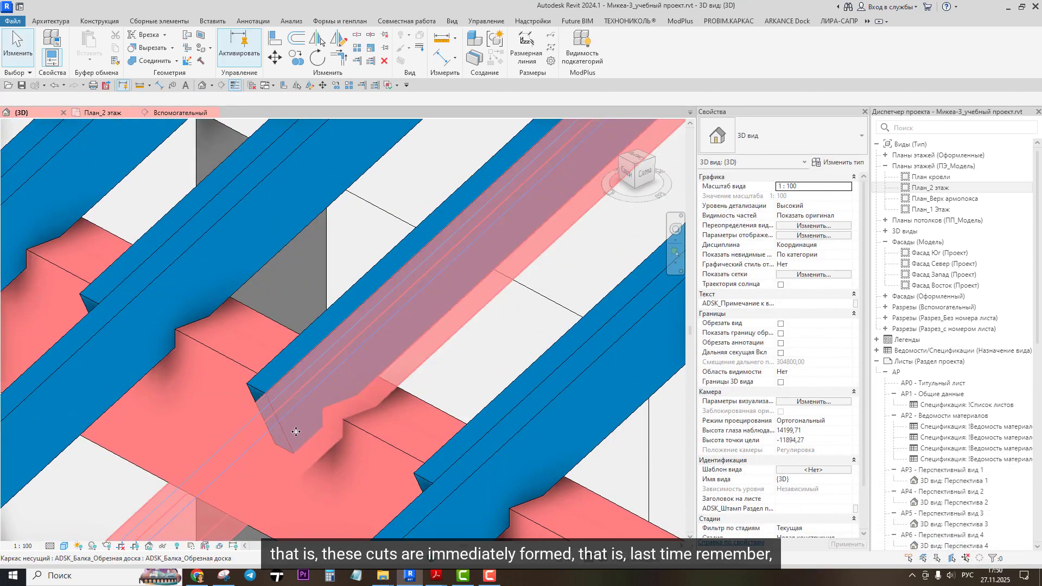
{"action": "scroll", "coordinate": [275, 382], "scroll_direction": "down", "scroll_amount": 10}
{"action": "middle_click_drag", "start_coordinate": [325, 369], "coordinate": [290, 453], "text": "shift"}
{"action": "scroll", "coordinate": [320, 367], "scroll_direction": "up", "scroll_amount": 8}
{"action": "scroll", "coordinate": [320, 368], "scroll_direction": "down", "scroll_amount": 2}
{"action": "scroll", "coordinate": [303, 423], "scroll_direction": "up", "scroll_amount": 1}
{"action": "scroll", "coordinate": [291, 453], "scroll_direction": "up", "scroll_amount": 1}
{"action": "scroll", "coordinate": [304, 413], "scroll_direction": "down", "scroll_amount": 2}
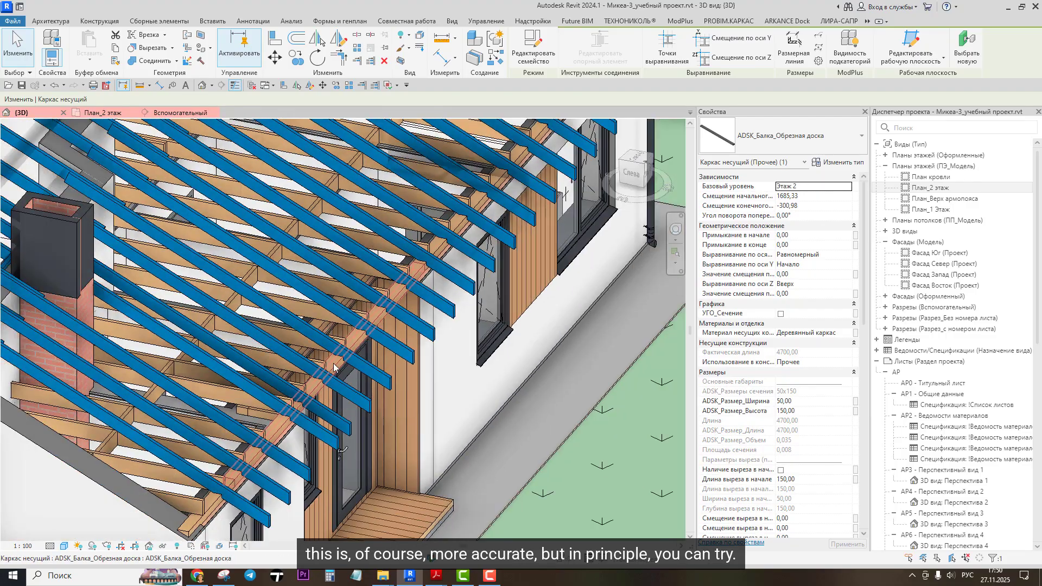
{"action": "scroll", "coordinate": [335, 367], "scroll_direction": "up", "scroll_amount": 2}
{"action": "scroll", "coordinate": [335, 367], "scroll_direction": "up", "scroll_amount": 1}
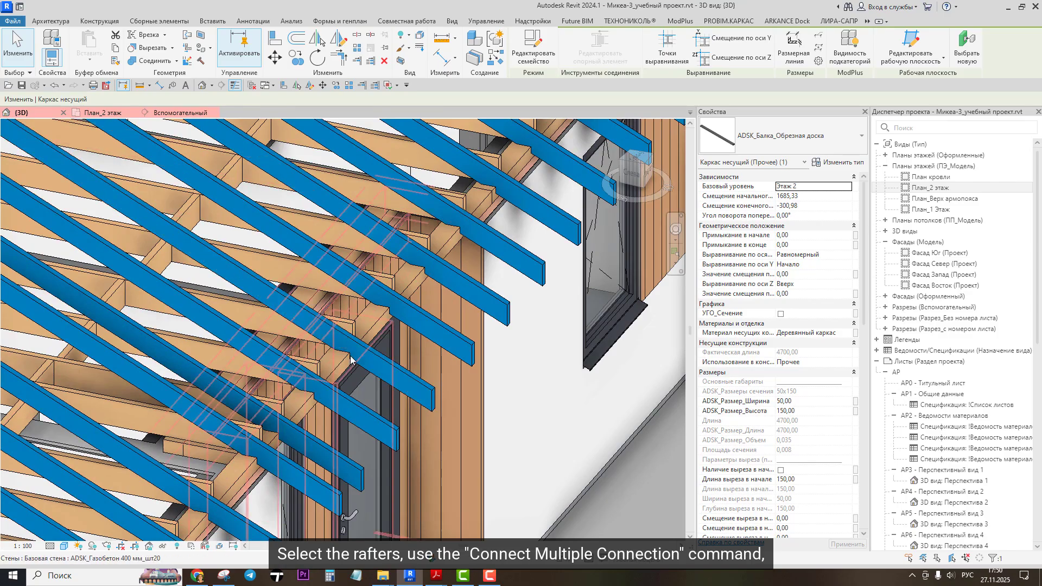
{"action": "scroll", "coordinate": [367, 345], "scroll_direction": "down", "scroll_amount": 5}
{"action": "left_click_drag", "start_coordinate": [107, 129], "coordinate": [239, 272]}
{"action": "key", "text": "Escape"}
{"action": "scroll", "coordinate": [261, 272], "scroll_direction": "down", "scroll_amount": 3}
{"action": "middle_click_drag", "start_coordinate": [353, 304], "coordinate": [340, 280], "text": "shift"}
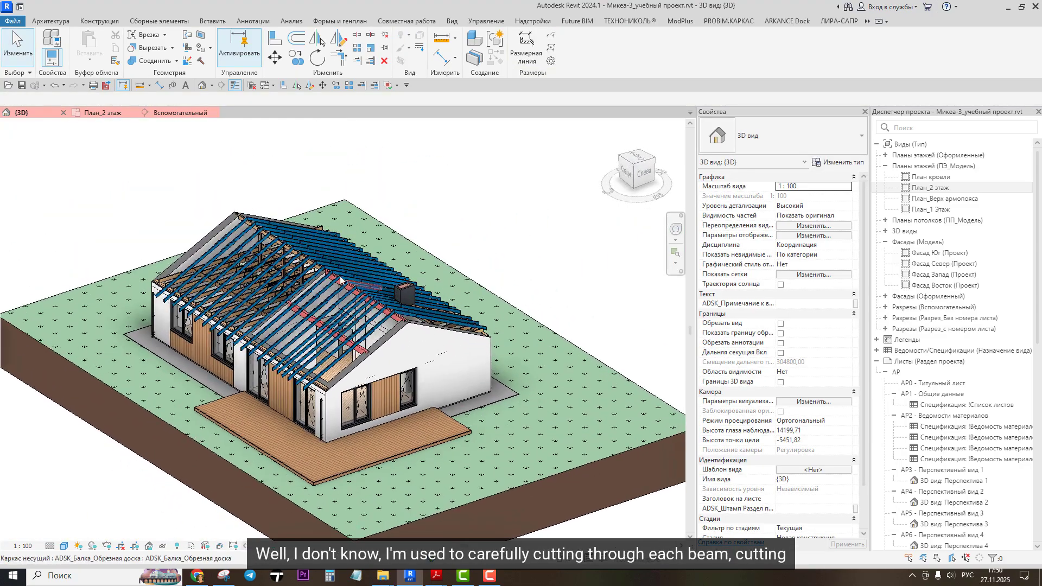
Step: Cut the lower red purlin around the rafter crossing it with the Cut tool
{"action": "scroll", "coordinate": [340, 279], "scroll_direction": "up", "scroll_amount": 5}
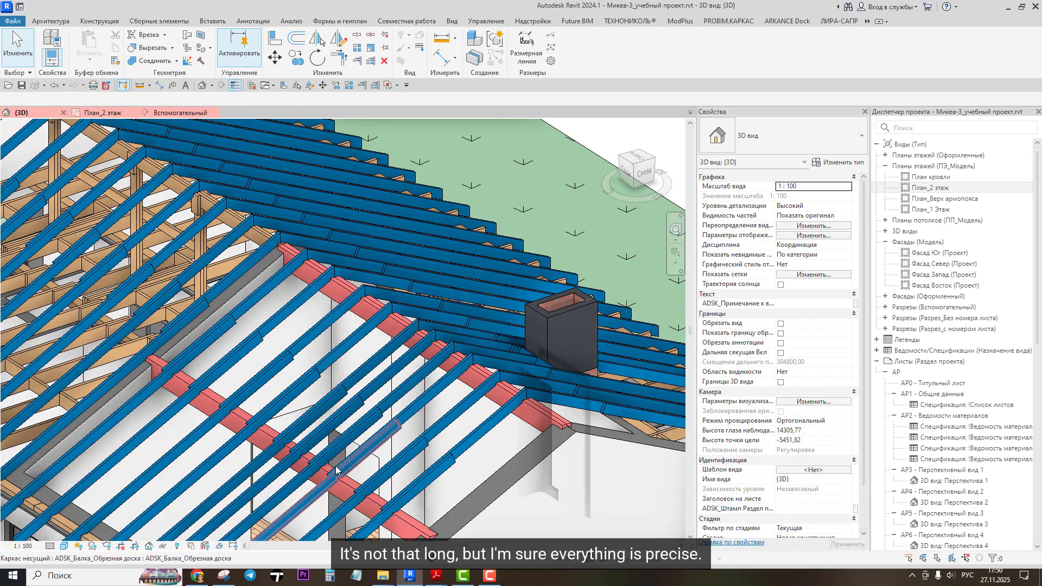
{"action": "middle_click_drag", "start_coordinate": [383, 464], "coordinate": [406, 434]}
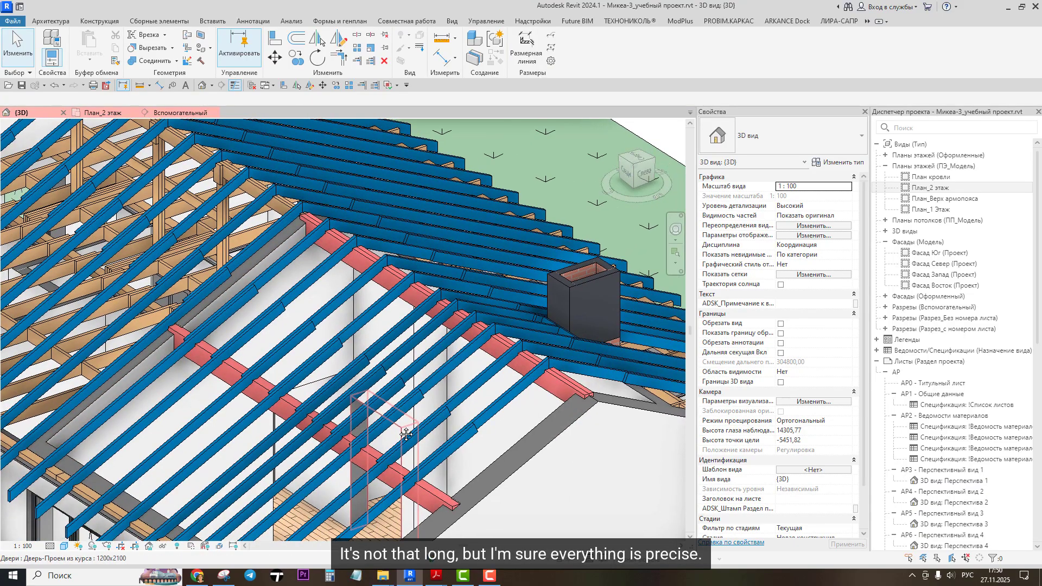
{"action": "scroll", "coordinate": [346, 430], "scroll_direction": "up", "scroll_amount": 5}
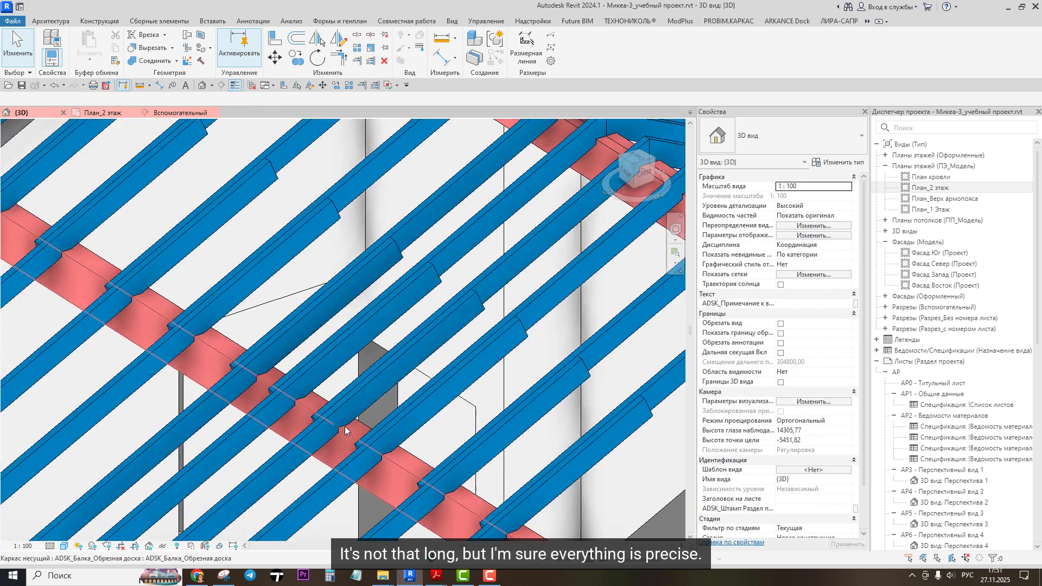
{"action": "scroll", "coordinate": [318, 418], "scroll_direction": "up", "scroll_amount": 4}
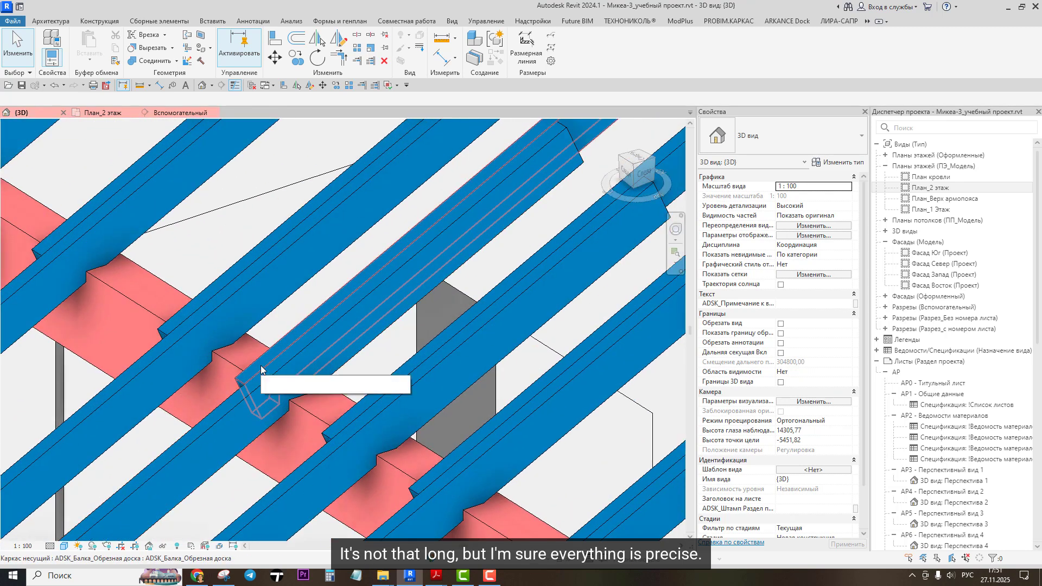
{"action": "scroll", "coordinate": [302, 379], "scroll_direction": "up", "scroll_amount": 4}
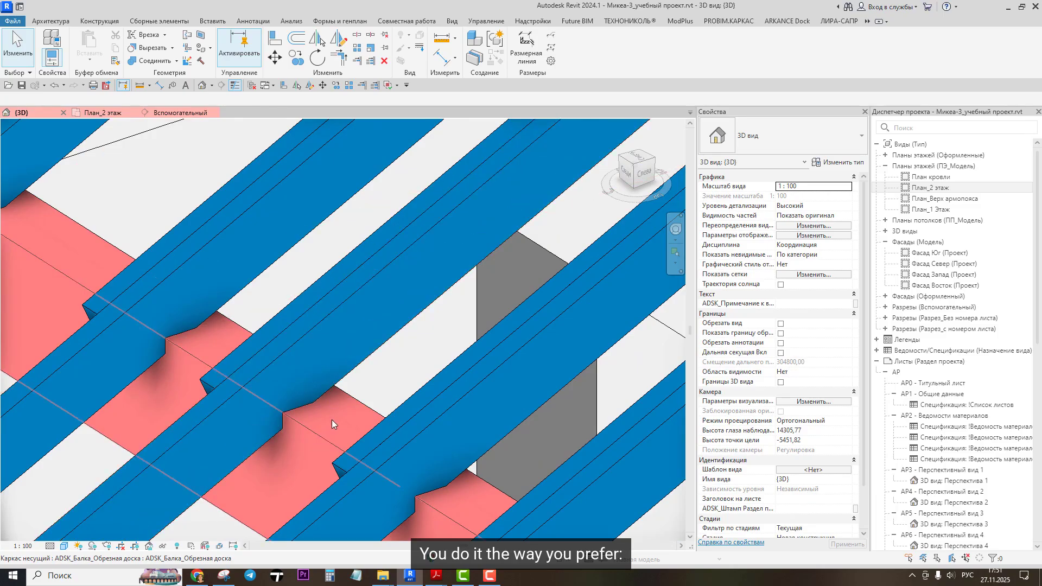
{"action": "left_click", "coordinate": [146, 47]}
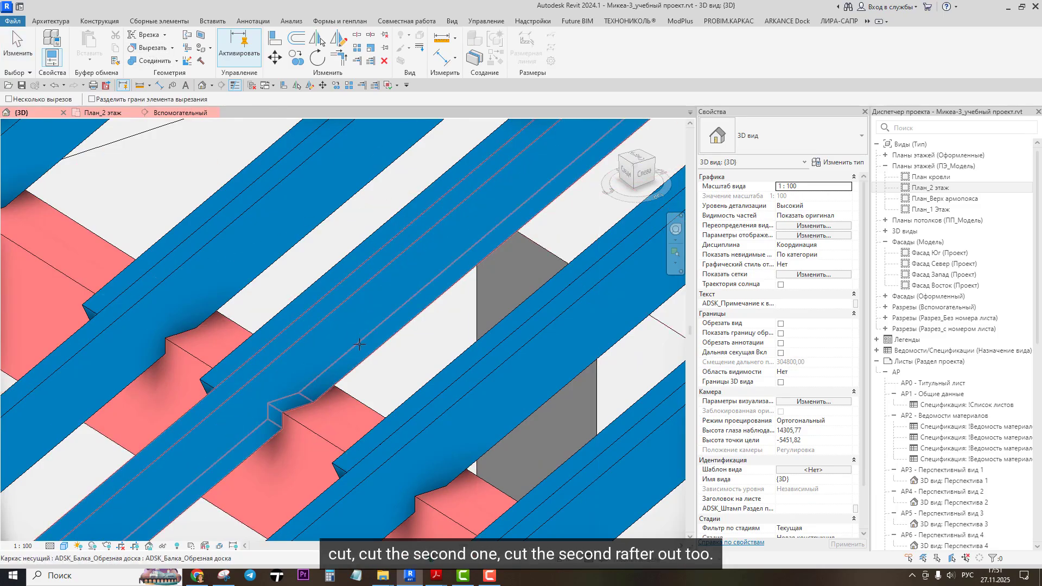
{"action": "left_click", "coordinate": [359, 344]}
{"action": "scroll", "coordinate": [293, 328], "scroll_direction": "up", "scroll_amount": 3}
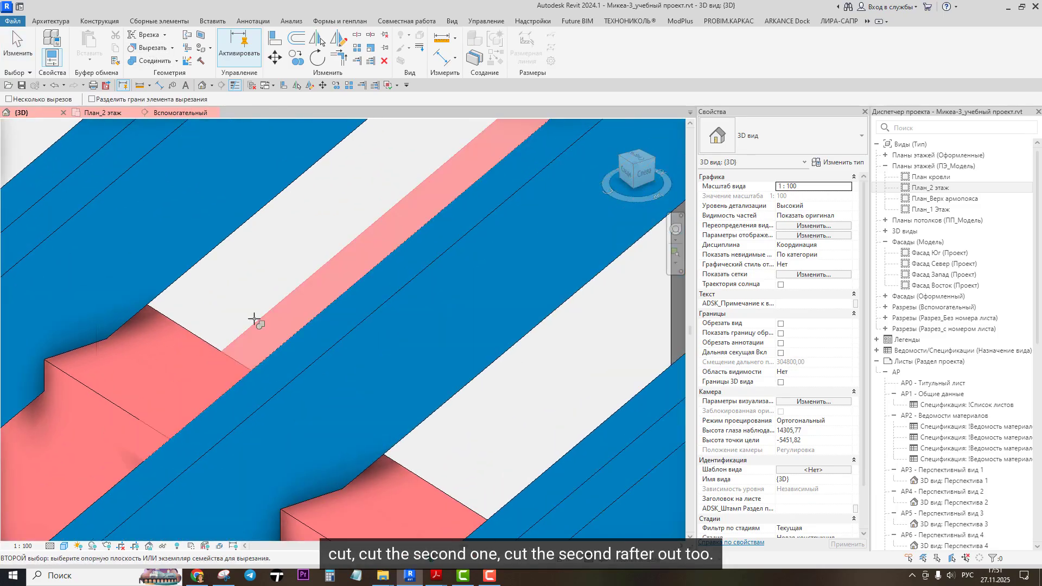
{"action": "scroll", "coordinate": [206, 333], "scroll_direction": "down", "scroll_amount": 5}
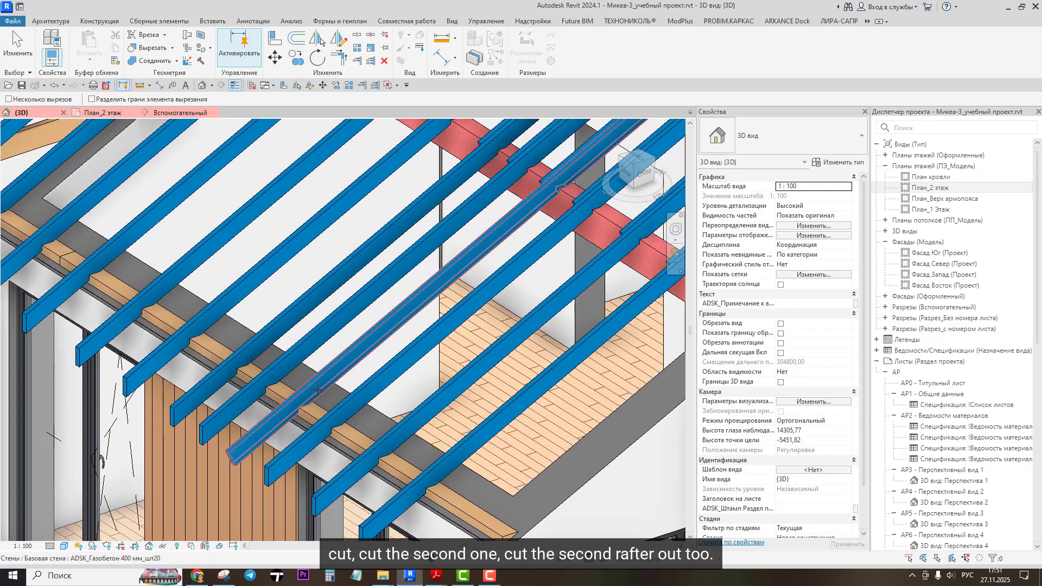
Step: Cut the wooden wall plate along the eaves around the neighbouring rafters
{"action": "scroll", "coordinate": [317, 390], "scroll_direction": "up", "scroll_amount": 2}
{"action": "left_click", "coordinate": [251, 360]}
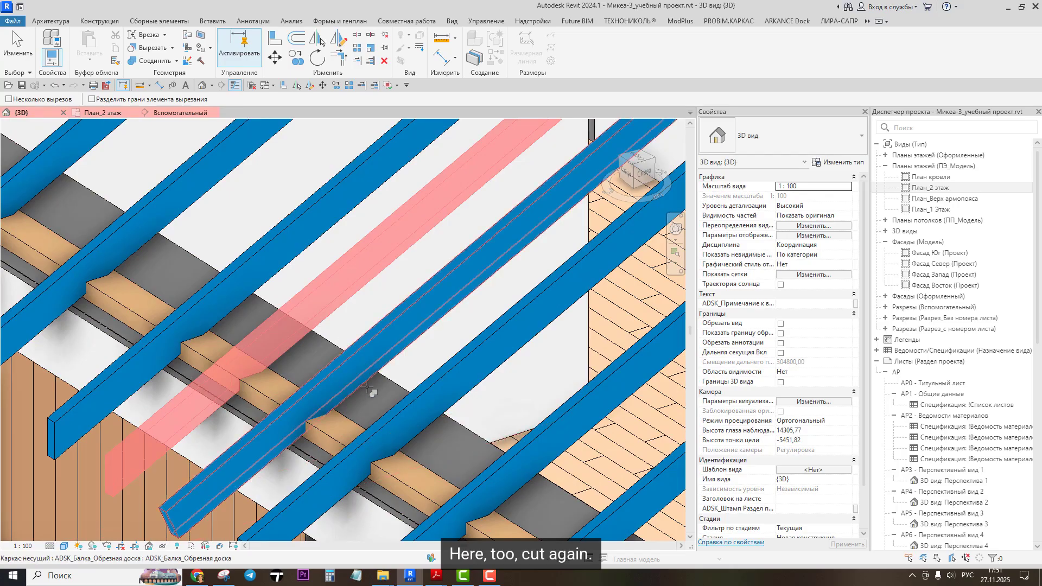
{"action": "left_click", "coordinate": [346, 340]}
{"action": "scroll", "coordinate": [309, 385], "scroll_direction": "up", "scroll_amount": 2}
{"action": "left_click", "coordinate": [310, 389]}
{"action": "left_click", "coordinate": [335, 461]}
{"action": "scroll", "coordinate": [331, 403], "scroll_direction": "down", "scroll_amount": 2}
{"action": "scroll", "coordinate": [332, 398], "scroll_direction": "down", "scroll_amount": 3}
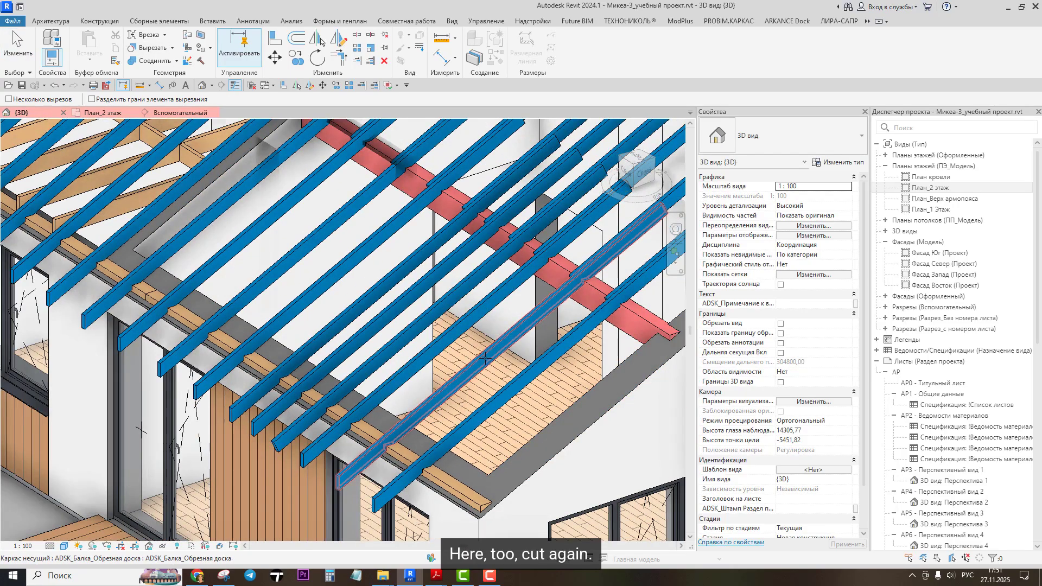
Step: Reopen the last interference report, refresh it to check for remaining intersections, and close it
{"action": "middle_click_drag", "start_coordinate": [333, 398], "coordinate": [173, 447]}
{"action": "left_click", "coordinate": [397, 85]}
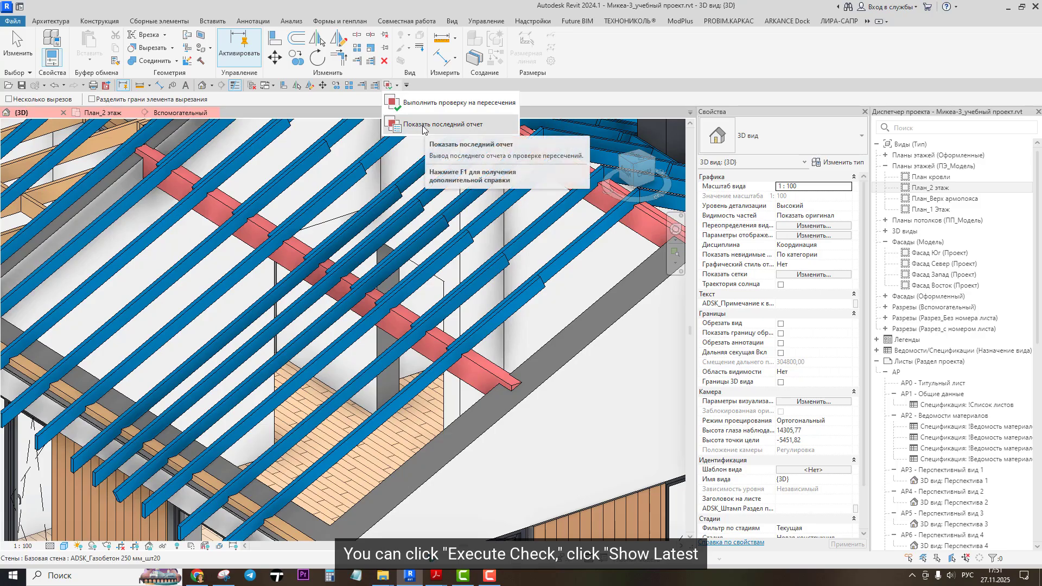
{"action": "left_click", "coordinate": [423, 126]}
{"action": "left_click", "coordinate": [612, 514]}
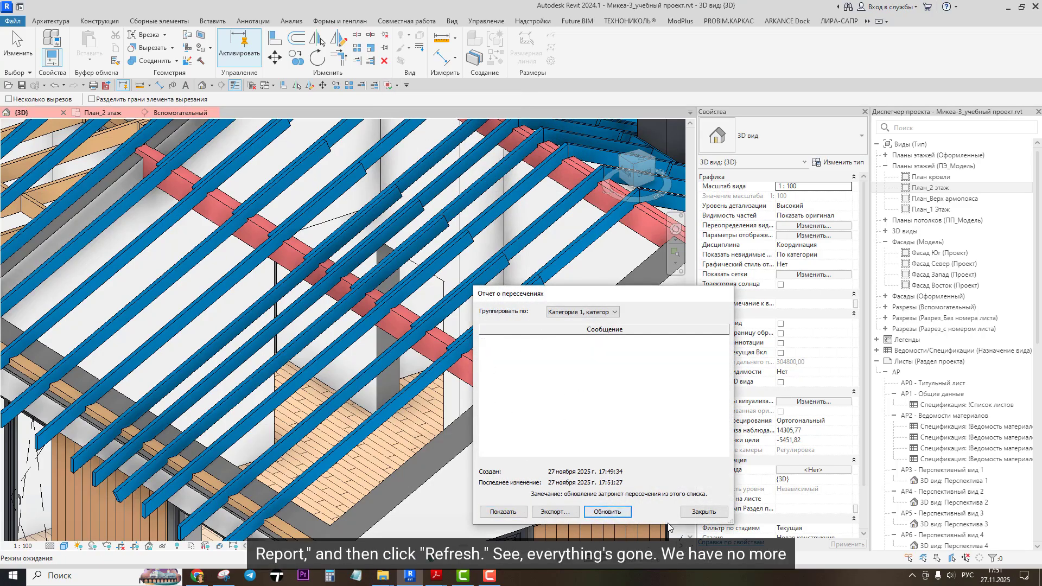
{"action": "left_click", "coordinate": [703, 511]}
Step: Open the Вспомогательный section at the rafter overlap between the middle purlin and the ridge
{"action": "scroll", "coordinate": [440, 288], "scroll_direction": "down", "scroll_amount": 3}
{"action": "scroll", "coordinate": [447, 299], "scroll_direction": "up", "scroll_amount": 3}
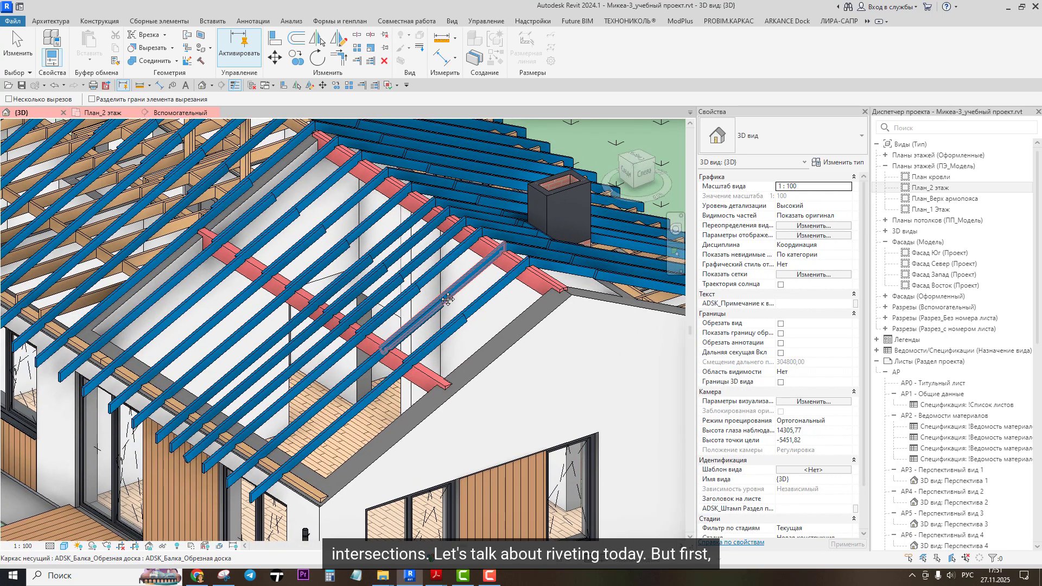
{"action": "middle_click_drag", "start_coordinate": [447, 299], "coordinate": [469, 362]}
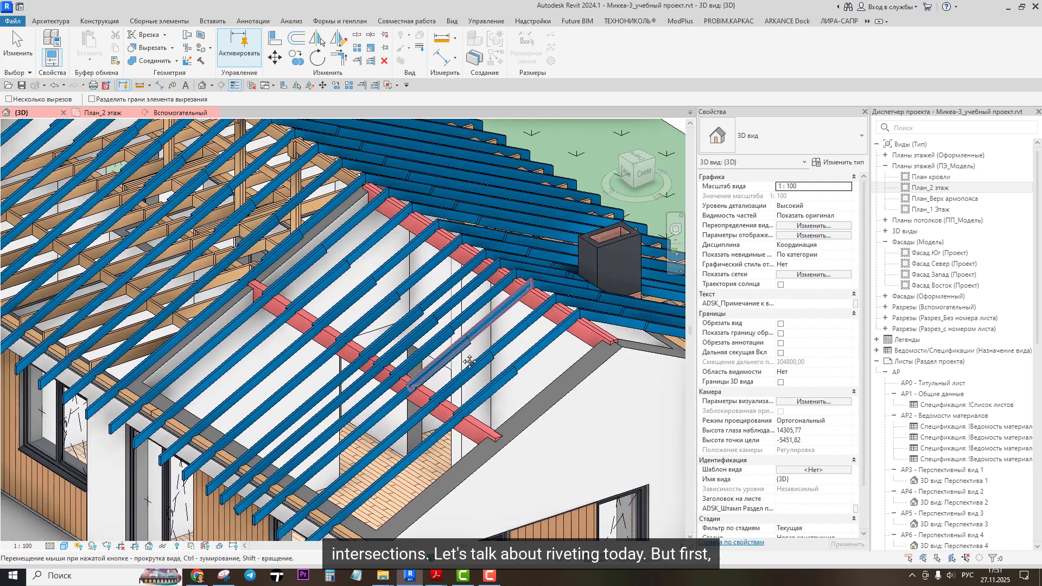
{"action": "scroll", "coordinate": [344, 298], "scroll_direction": "up", "scroll_amount": 4}
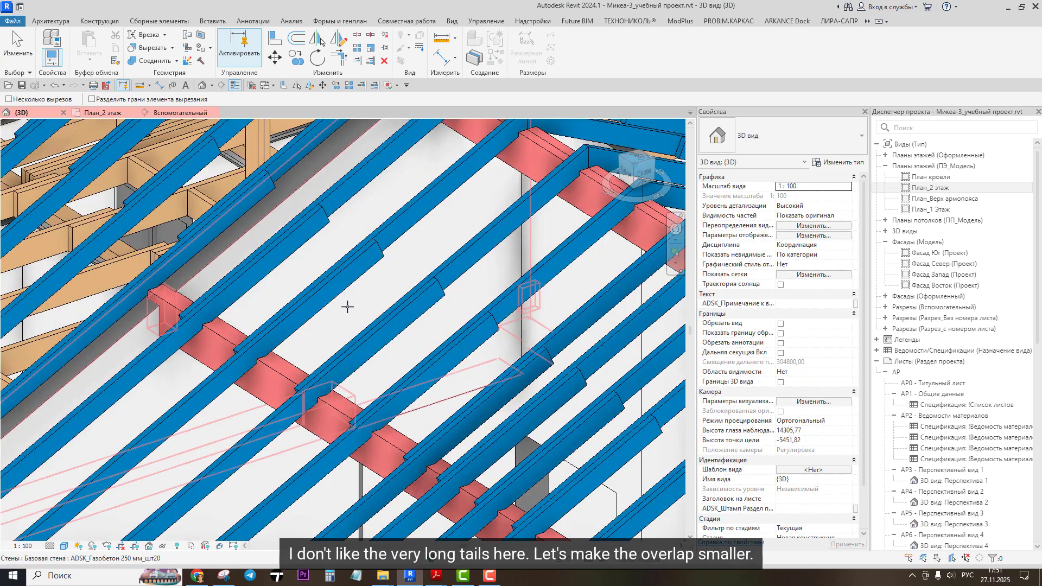
{"action": "scroll", "coordinate": [313, 311], "scroll_direction": "down", "scroll_amount": 3}
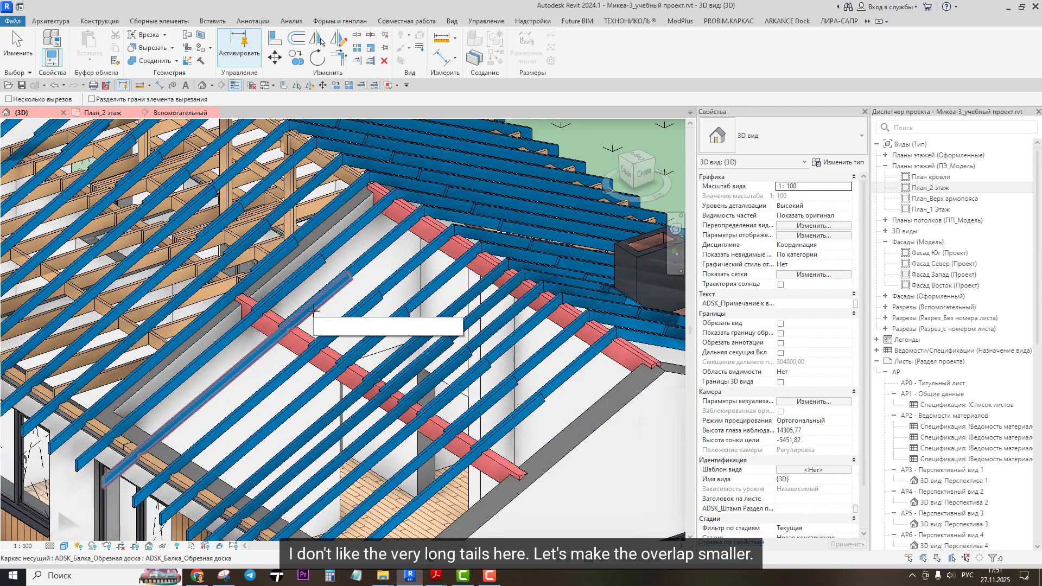
{"action": "left_click", "coordinate": [170, 112]}
{"action": "scroll", "coordinate": [328, 235], "scroll_direction": "down", "scroll_amount": 6}
{"action": "middle_click_drag", "start_coordinate": [286, 288], "coordinate": [441, 254]}
{"action": "scroll", "coordinate": [299, 285], "scroll_direction": "up", "scroll_amount": 1}
{"action": "scroll", "coordinate": [300, 285], "scroll_direction": "up", "scroll_amount": 1}
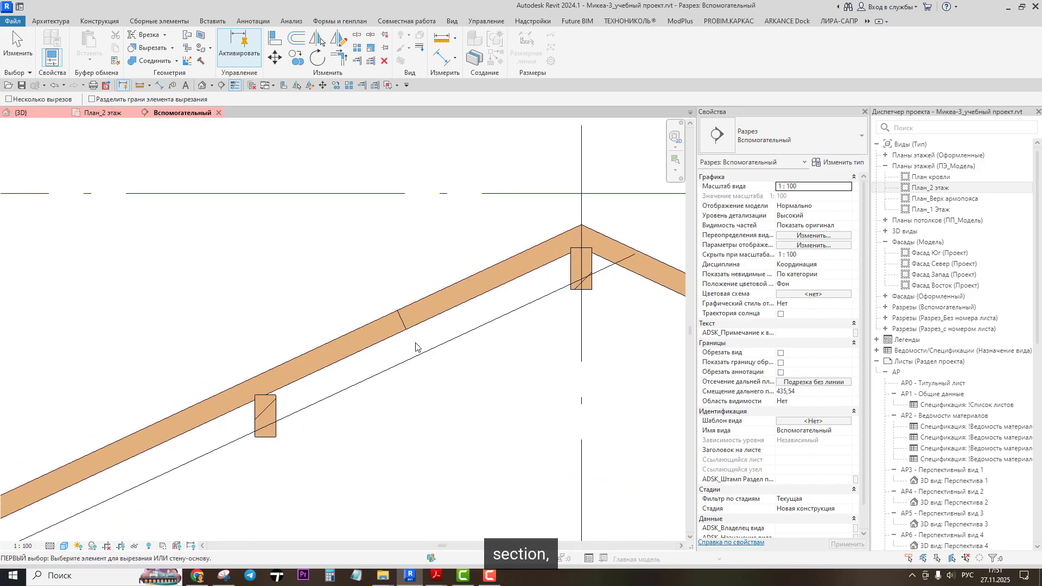
Step: Leave the Cut command and select the upper and lower rafter boards in turn to examine their overlap
{"action": "key", "text": "Escape"}
{"action": "left_click", "coordinate": [416, 321]}
{"action": "middle_click_drag", "start_coordinate": [387, 366], "coordinate": [473, 289]}
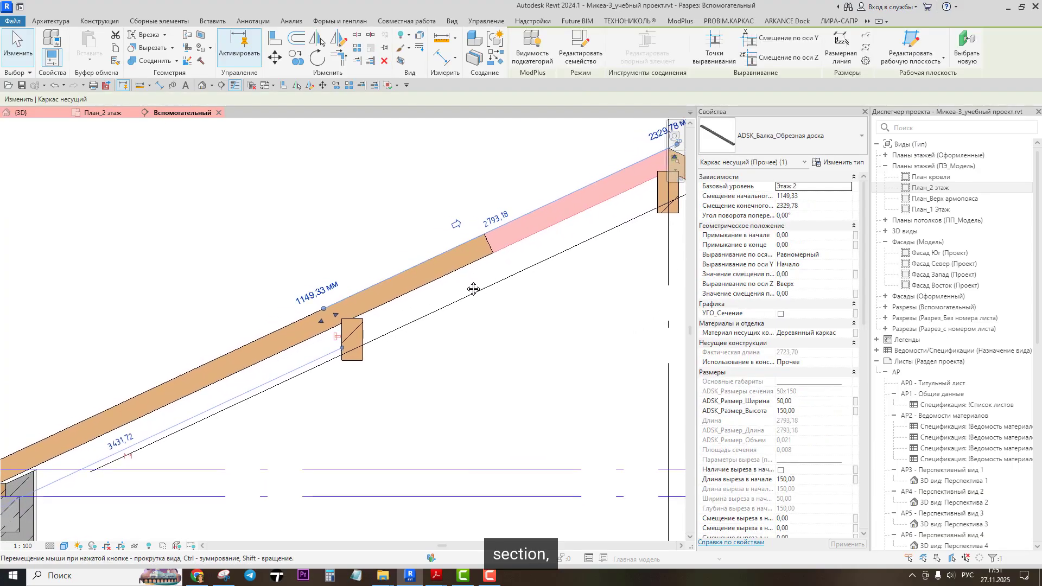
{"action": "scroll", "coordinate": [340, 275], "scroll_direction": "up", "scroll_amount": 2}
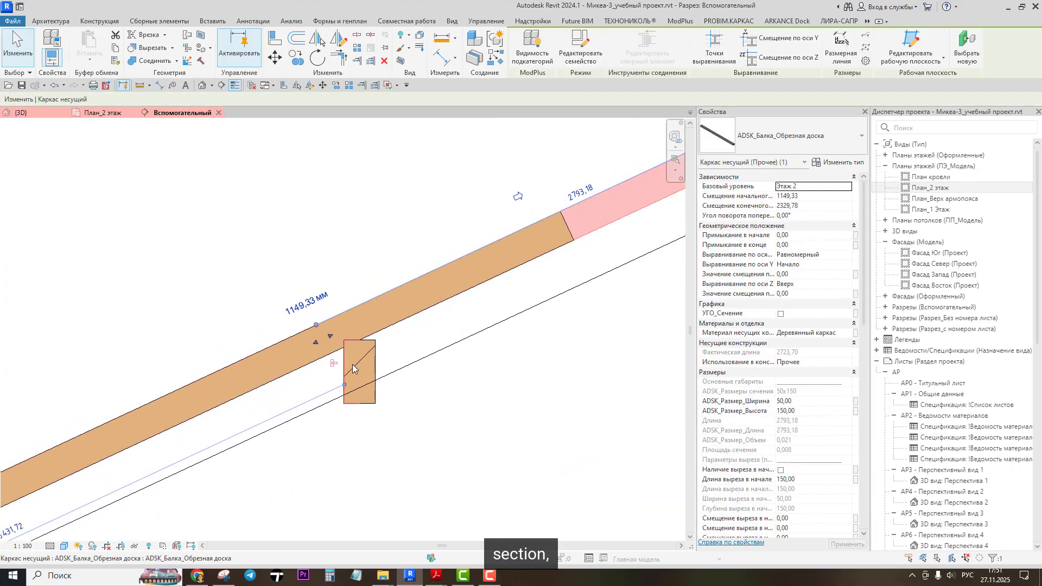
{"action": "left_click", "coordinate": [466, 282]}
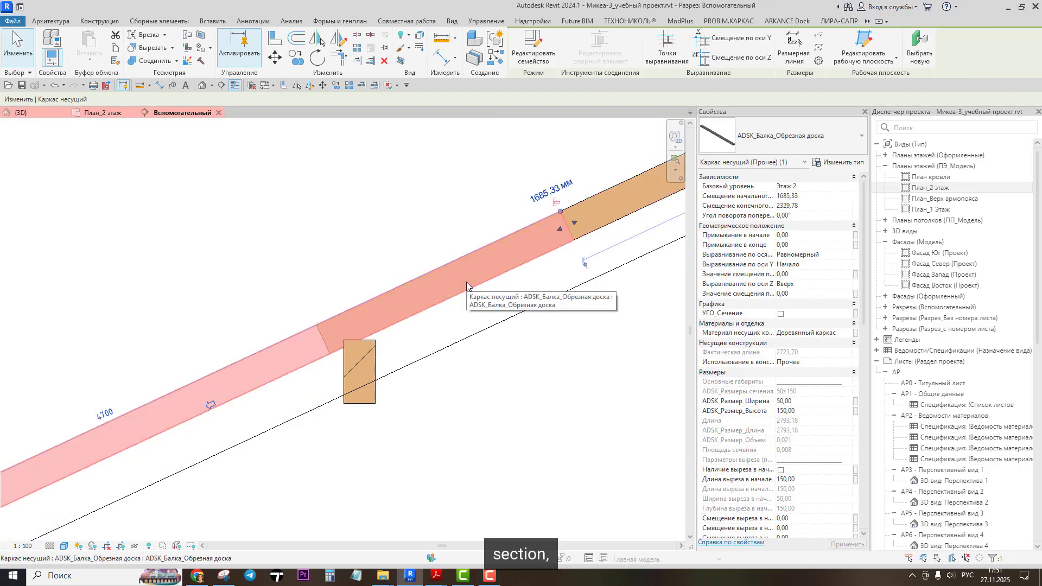
{"action": "scroll", "coordinate": [481, 277], "scroll_direction": "up", "scroll_amount": 1}
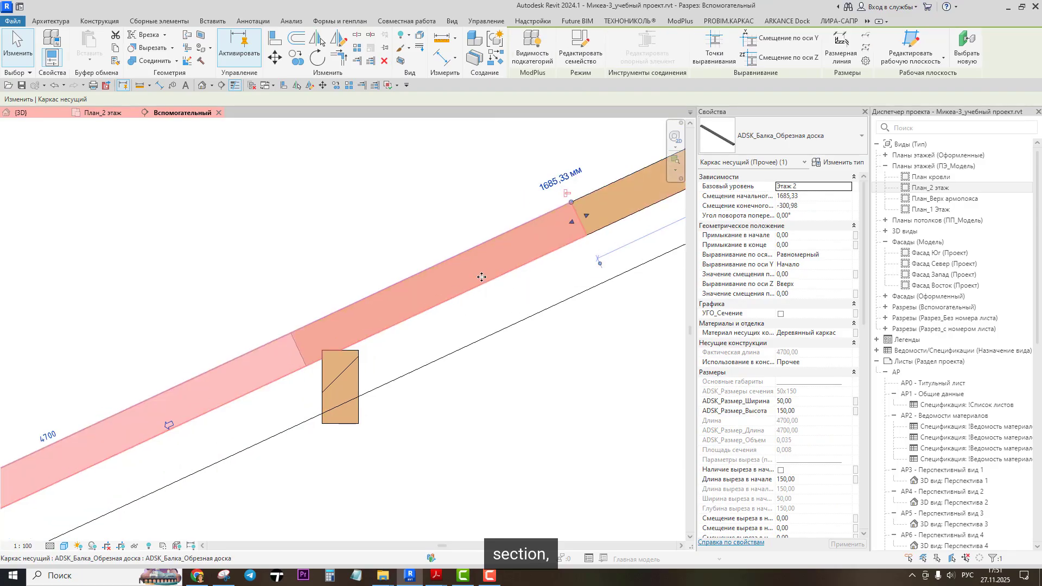
Step: Draw a detail line square across the rafter, about 600 mm up from the lower end of the upper board
{"action": "left_click", "coordinate": [262, 22]}
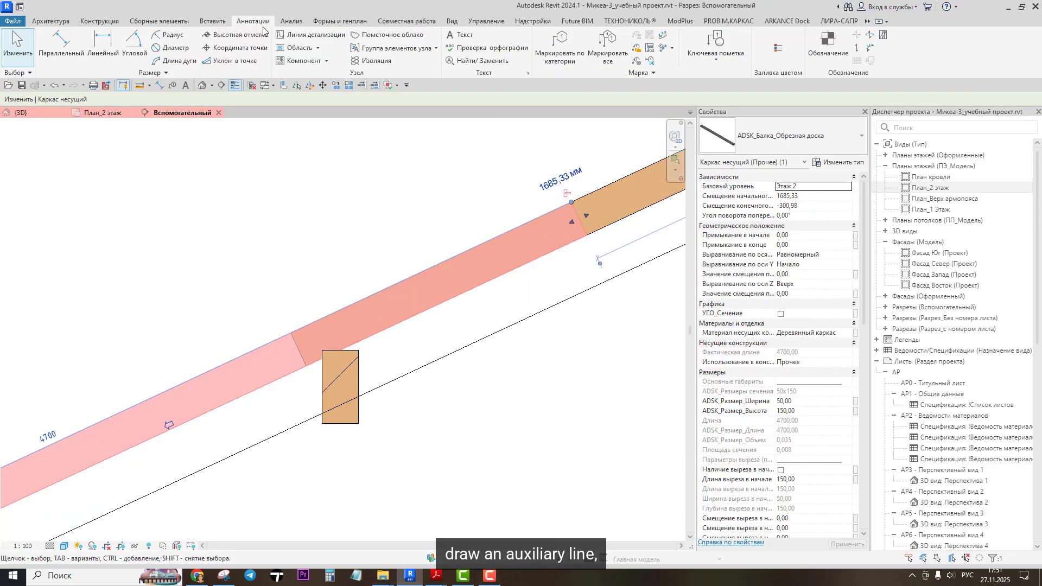
{"action": "left_click", "coordinate": [312, 36]}
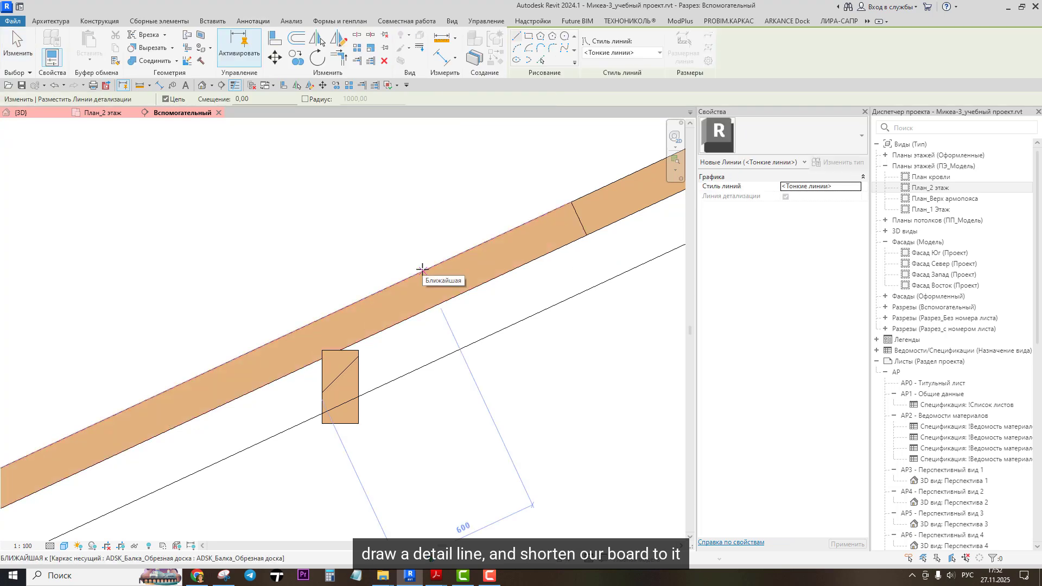
{"action": "left_click", "coordinate": [423, 269]}
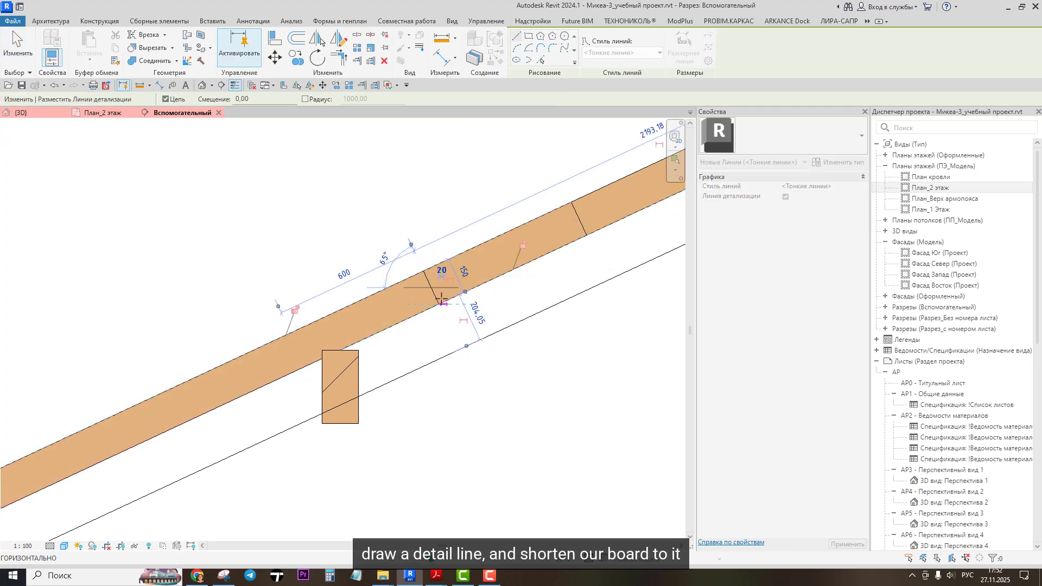
{"action": "scroll", "coordinate": [439, 296], "scroll_direction": "up", "scroll_amount": 3}
{"action": "left_click", "coordinate": [430, 293]}
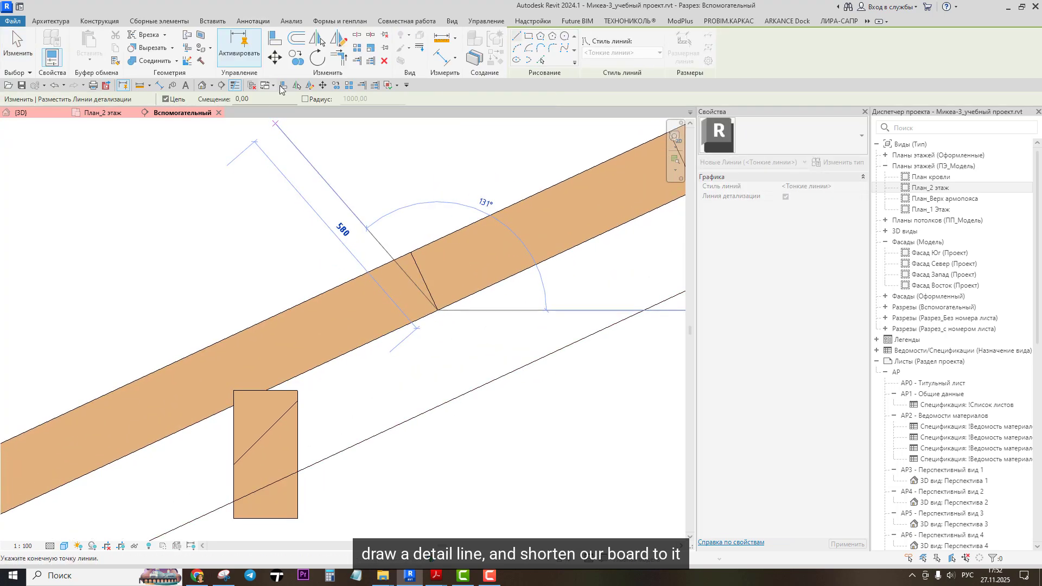
Step: Trim the upper end of the lower rafter board back to the detail line
{"action": "left_click", "coordinate": [356, 61]}
{"action": "left_click", "coordinate": [363, 300]}
{"action": "scroll", "coordinate": [384, 291], "scroll_direction": "down", "scroll_amount": 4}
{"action": "scroll", "coordinate": [412, 283], "scroll_direction": "up", "scroll_amount": 3}
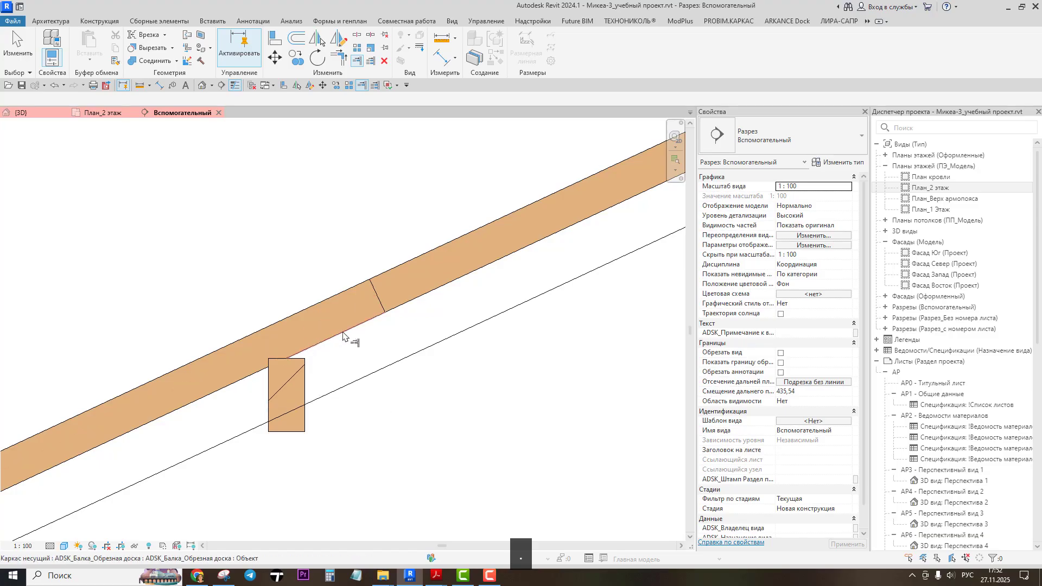
Step: Leave the trim command and select the lower rafter board to examine its overlap at the purlin
{"action": "key", "text": "Escape"}
{"action": "key", "text": "Escape"}
{"action": "left_click", "coordinate": [344, 320]}
{"action": "middle_click_drag", "start_coordinate": [356, 351], "coordinate": [407, 359]}
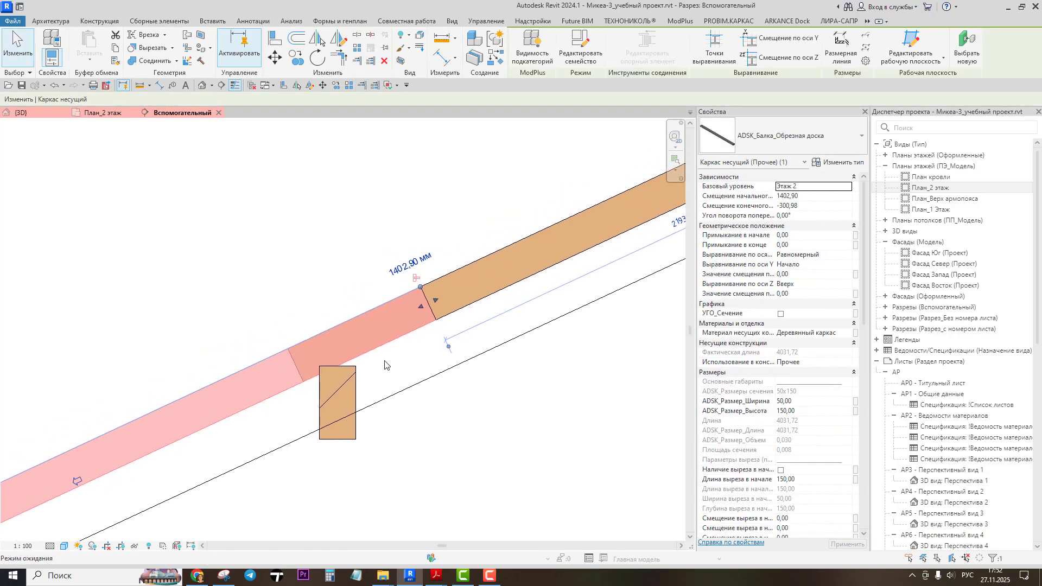
{"action": "scroll", "coordinate": [365, 365], "scroll_direction": "up", "scroll_amount": 2}
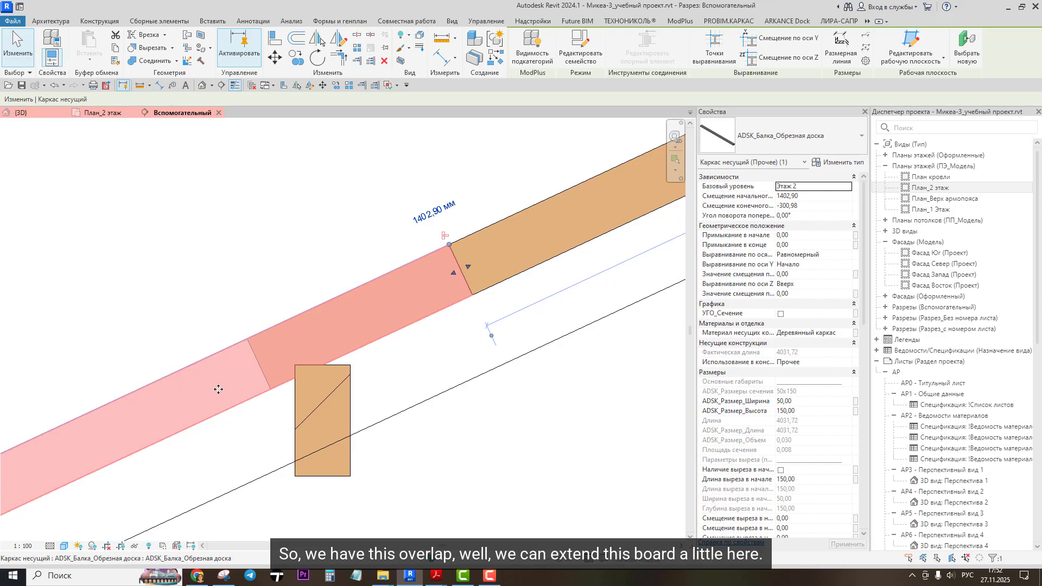
{"action": "key", "text": "Escape"}
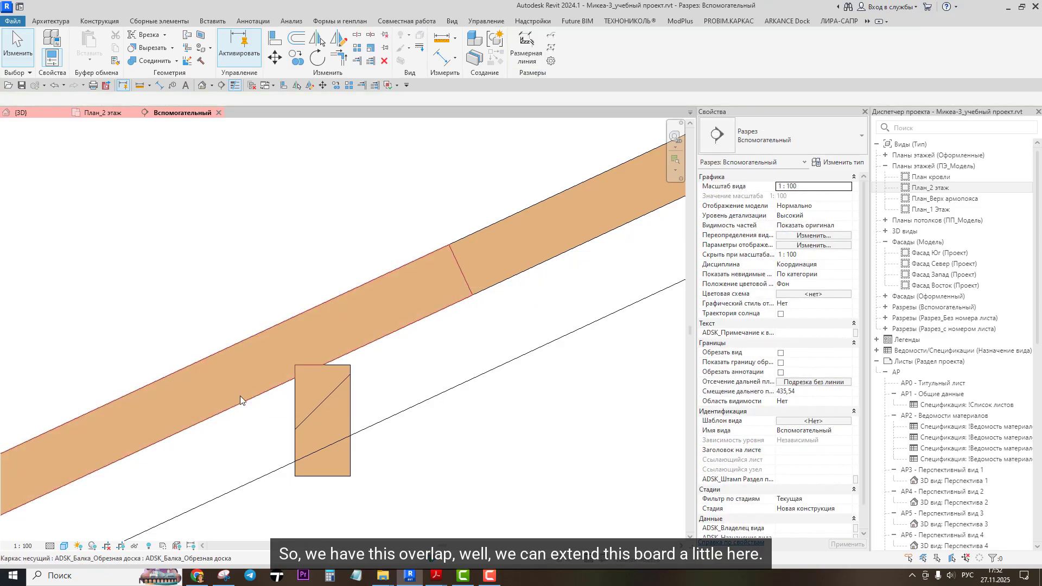
Step: Copy the cross detail line about 760 mm down the rafter, to the lower side of the purlin
{"action": "left_click", "coordinate": [460, 268]}
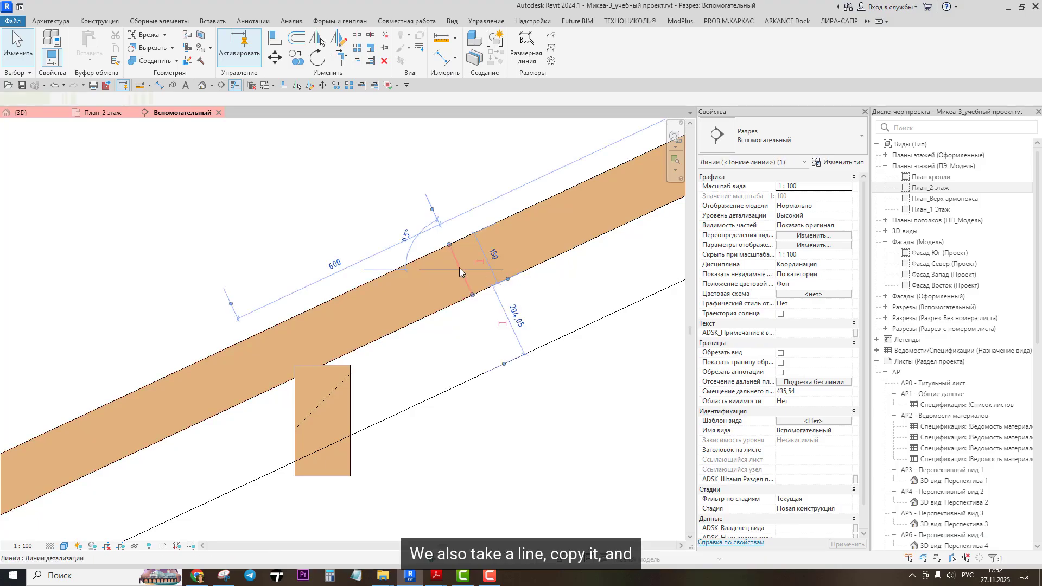
{"action": "left_click", "coordinate": [297, 62]}
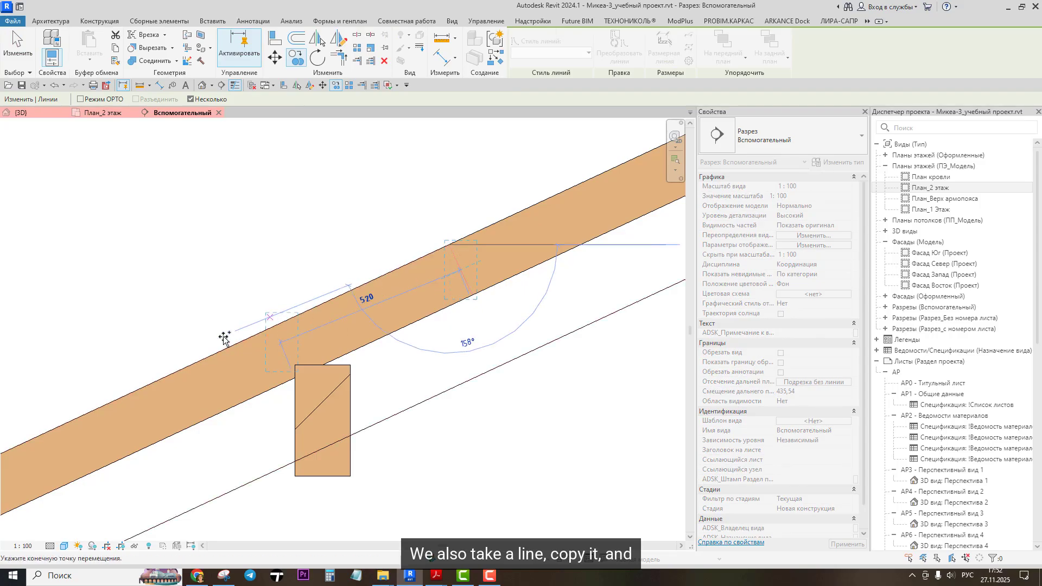
{"action": "left_click", "coordinate": [193, 368]}
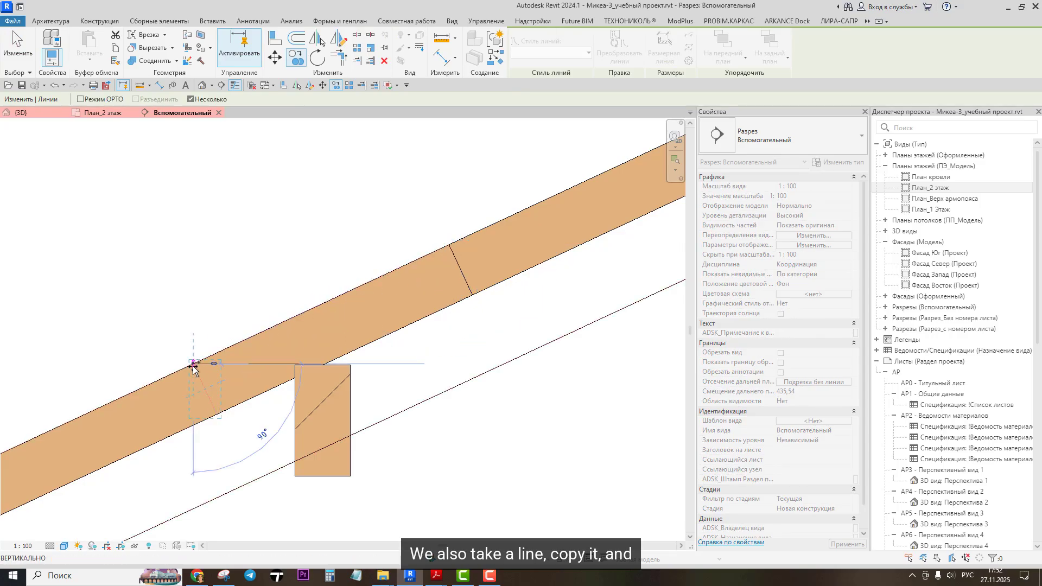
{"action": "scroll", "coordinate": [228, 373], "scroll_direction": "up", "scroll_amount": 2}
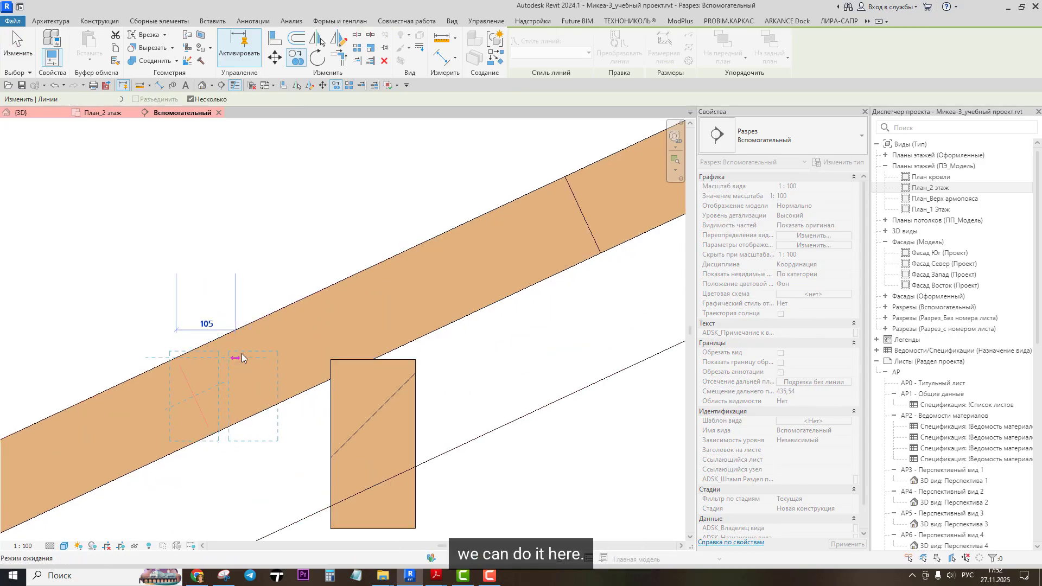
{"action": "key", "text": "Escape"}
{"action": "key", "text": "Escape"}
{"action": "scroll", "coordinate": [242, 353], "scroll_direction": "down", "scroll_amount": 4}
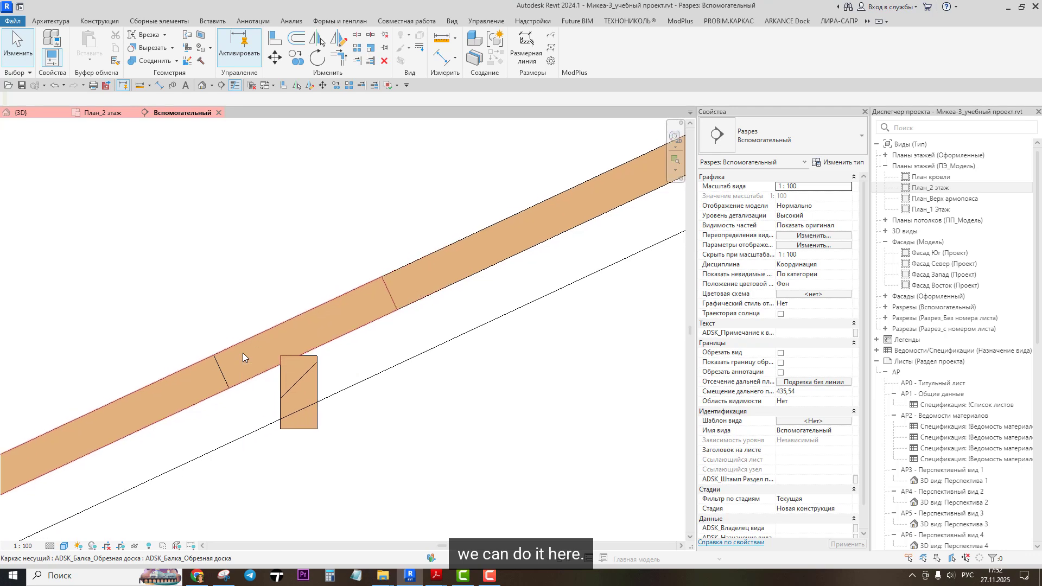
Step: Extend the lower end of the upper rafter board down to the copied detail line
{"action": "left_click", "coordinate": [243, 354]}
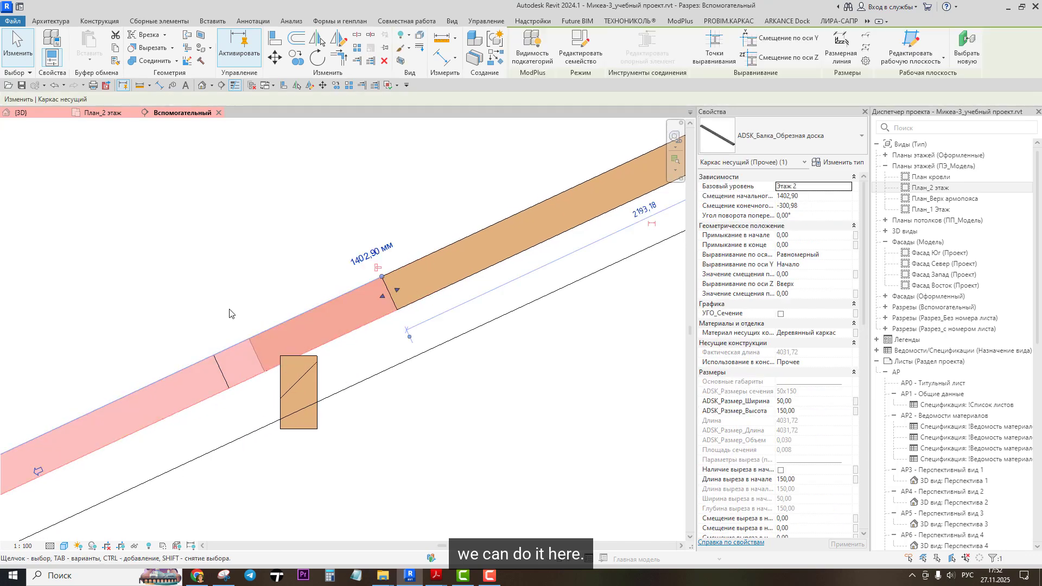
{"action": "left_click", "coordinate": [356, 60]}
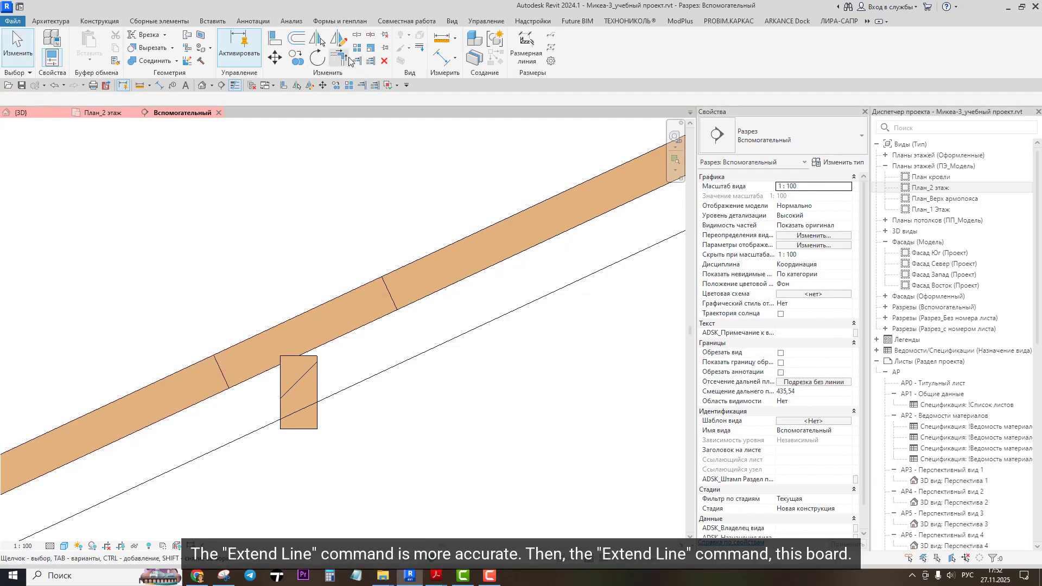
{"action": "scroll", "coordinate": [241, 326], "scroll_direction": "up", "scroll_amount": 3}
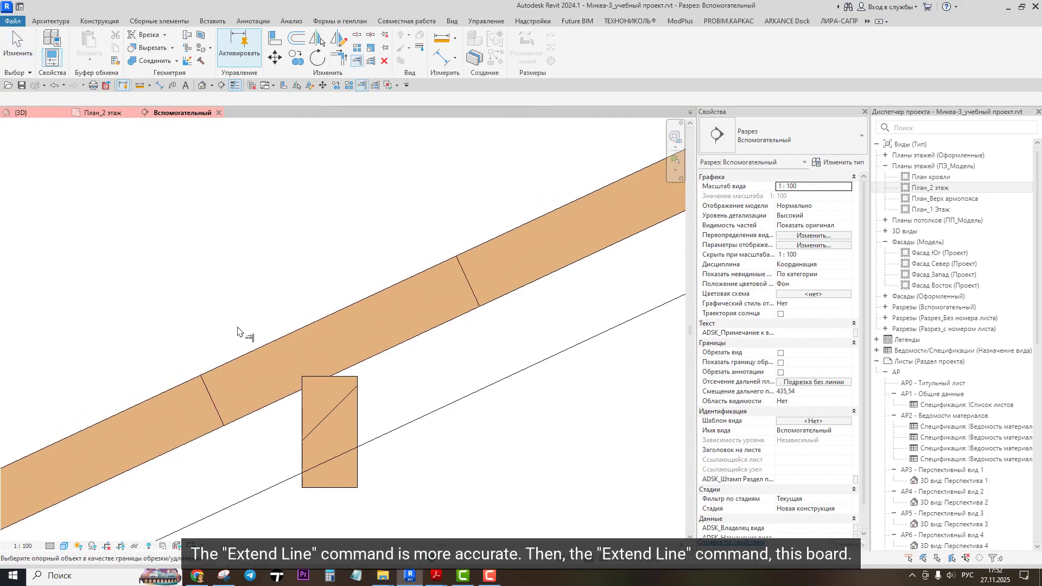
{"action": "left_click", "coordinate": [193, 408]}
{"action": "scroll", "coordinate": [193, 408], "scroll_direction": "down", "scroll_amount": 3}
{"action": "left_click", "coordinate": [418, 310]}
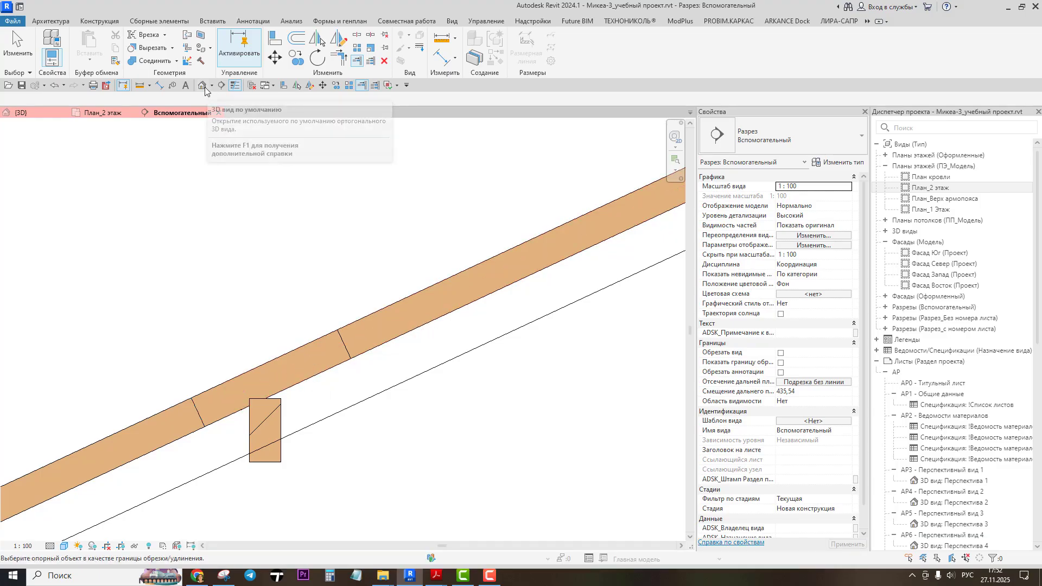
{"action": "key", "text": "Escape"}
{"action": "left_click", "coordinate": [366, 336]}
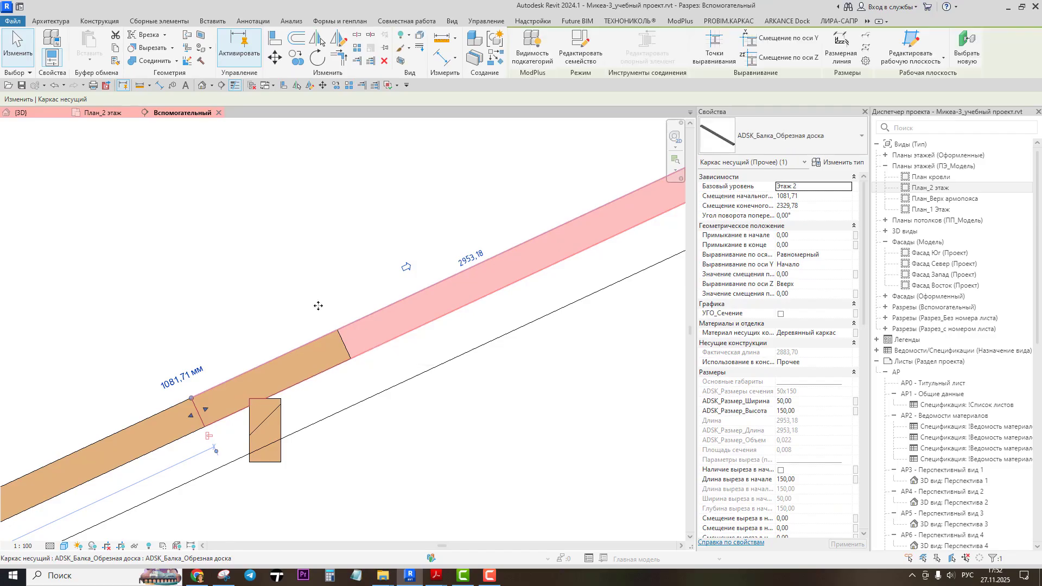
Step: Examine the adjusted rafter overlap above the middle purlin in the 3D view
{"action": "key", "text": "ctrl+Tab"}
{"action": "scroll", "coordinate": [302, 253], "scroll_direction": "down", "scroll_amount": 1}
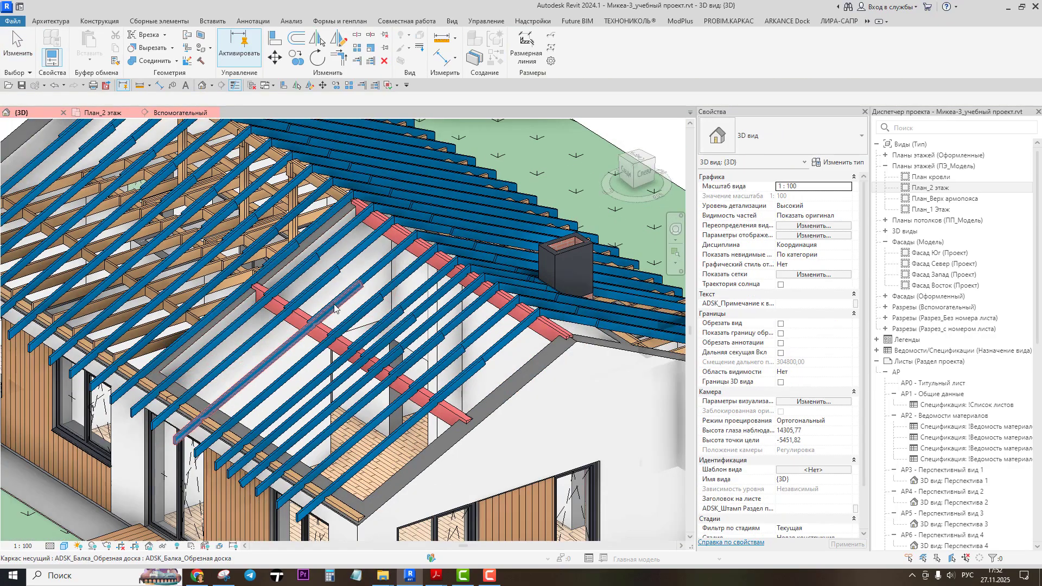
{"action": "scroll", "coordinate": [332, 306], "scroll_direction": "up", "scroll_amount": 3}
{"action": "middle_click_drag", "start_coordinate": [412, 384], "coordinate": [366, 325]}
{"action": "scroll", "coordinate": [412, 380], "scroll_direction": "up", "scroll_amount": 2}
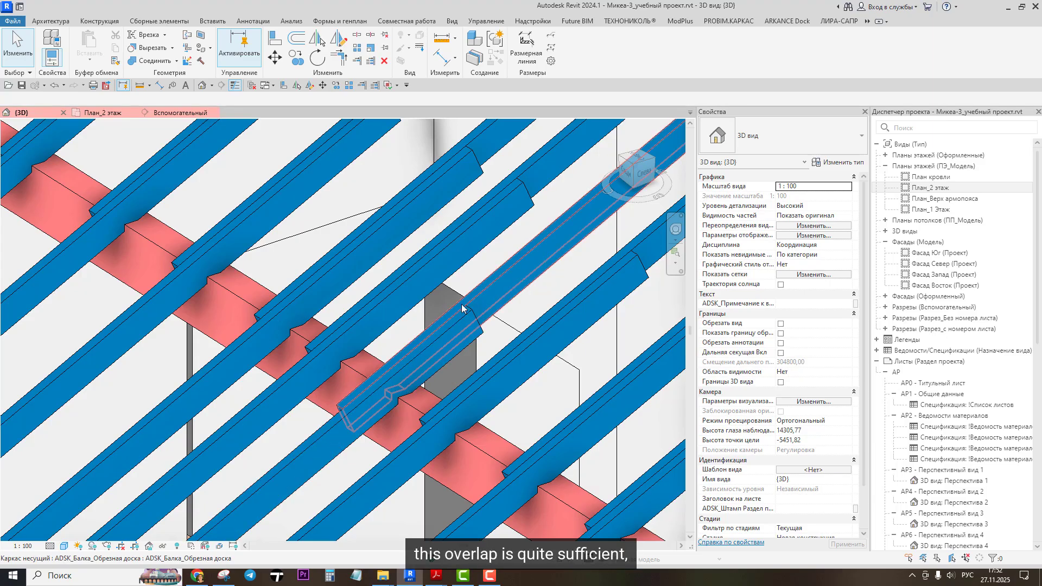
{"action": "scroll", "coordinate": [462, 308], "scroll_direction": "up", "scroll_amount": 1}
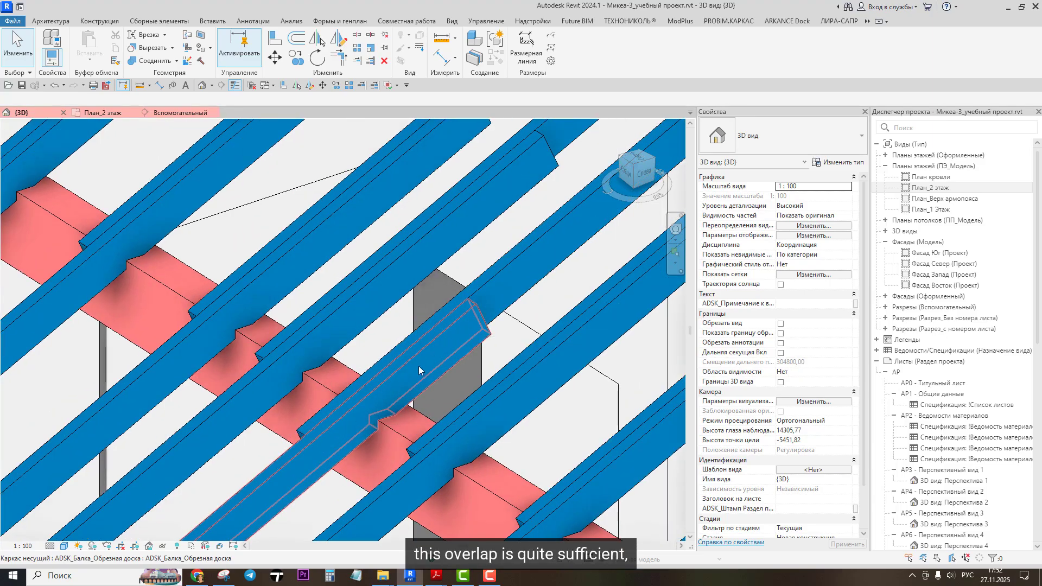
{"action": "scroll", "coordinate": [358, 363], "scroll_direction": "down", "scroll_amount": 2}
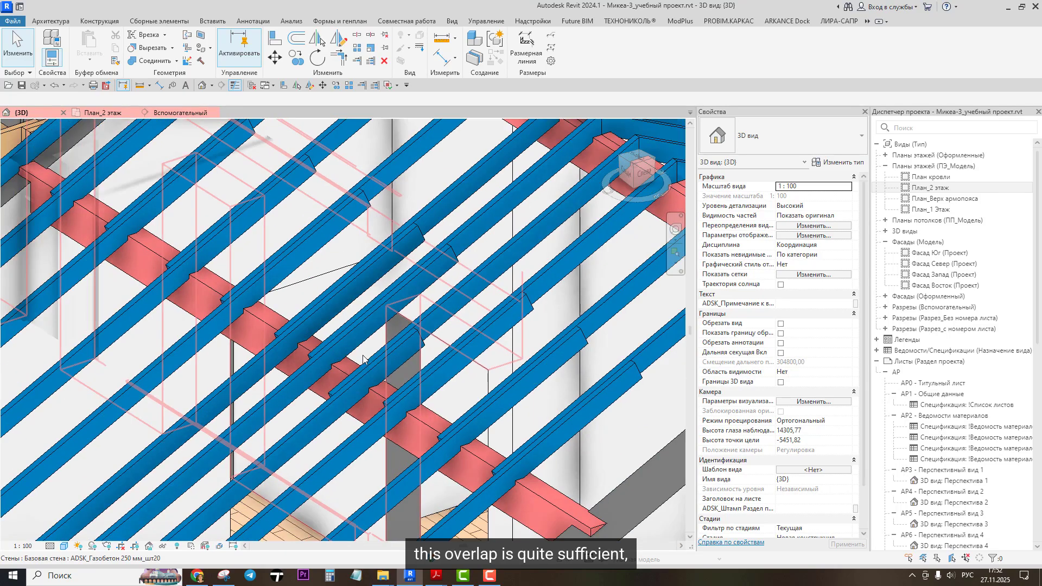
{"action": "scroll", "coordinate": [404, 360], "scroll_direction": "down", "scroll_amount": 1}
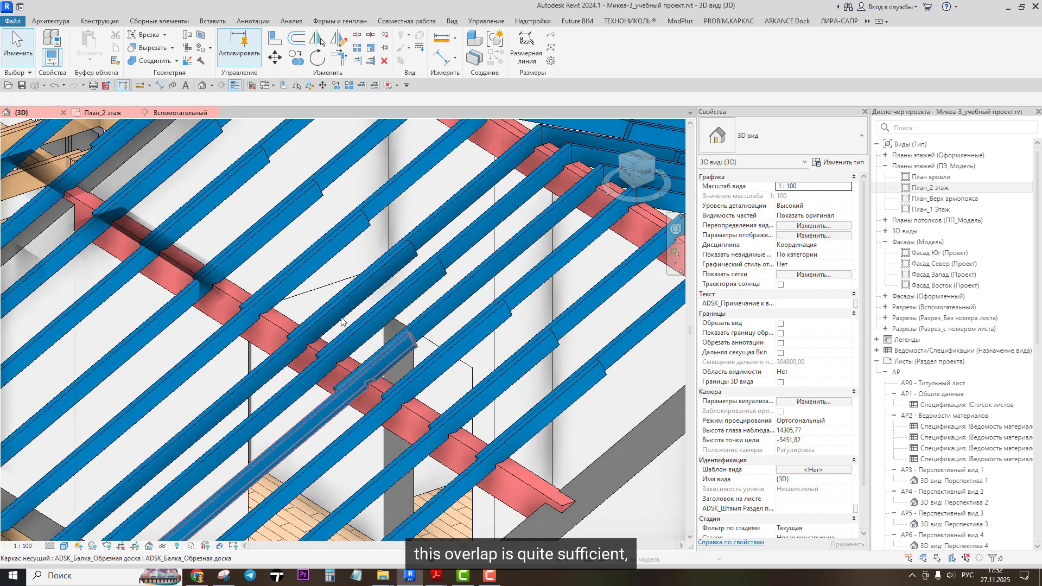
Step: In the Вспомогательный section, move the upper detail line 60 mm up along the rafter
{"action": "left_click", "coordinate": [181, 112]}
{"action": "left_click", "coordinate": [359, 330]}
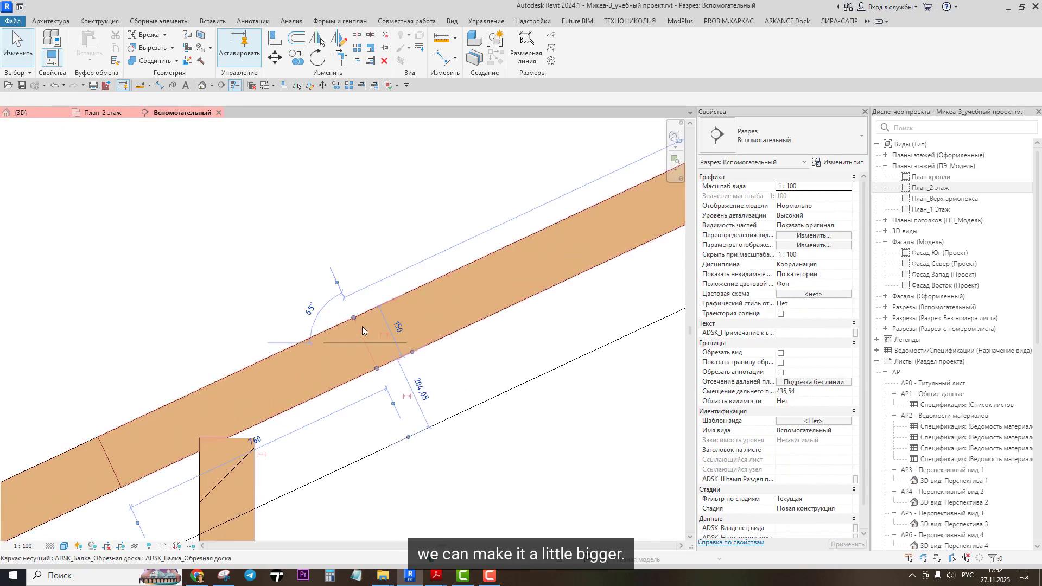
{"action": "left_click", "coordinate": [276, 65]}
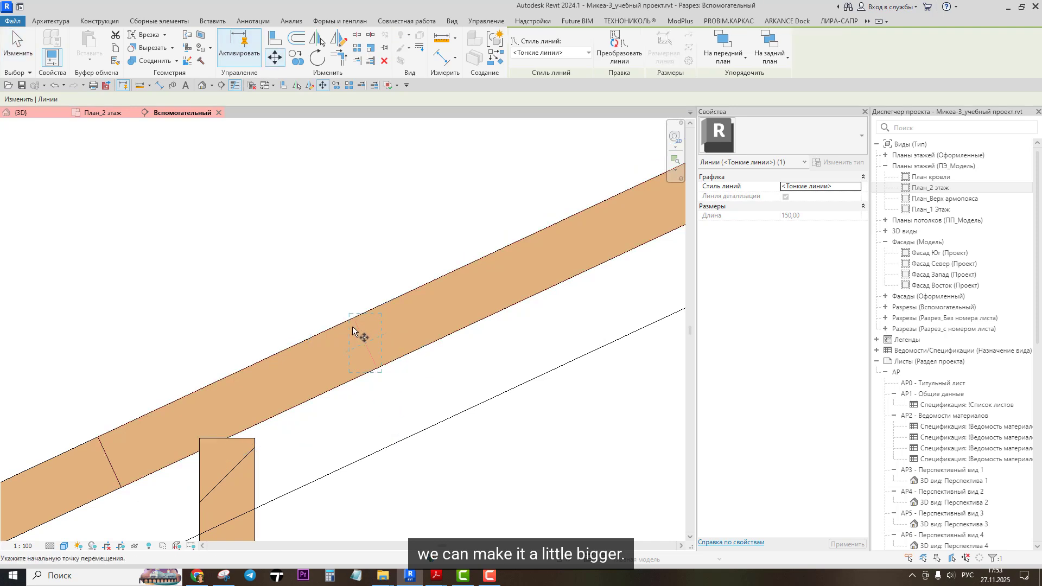
{"action": "left_click", "coordinate": [354, 318]}
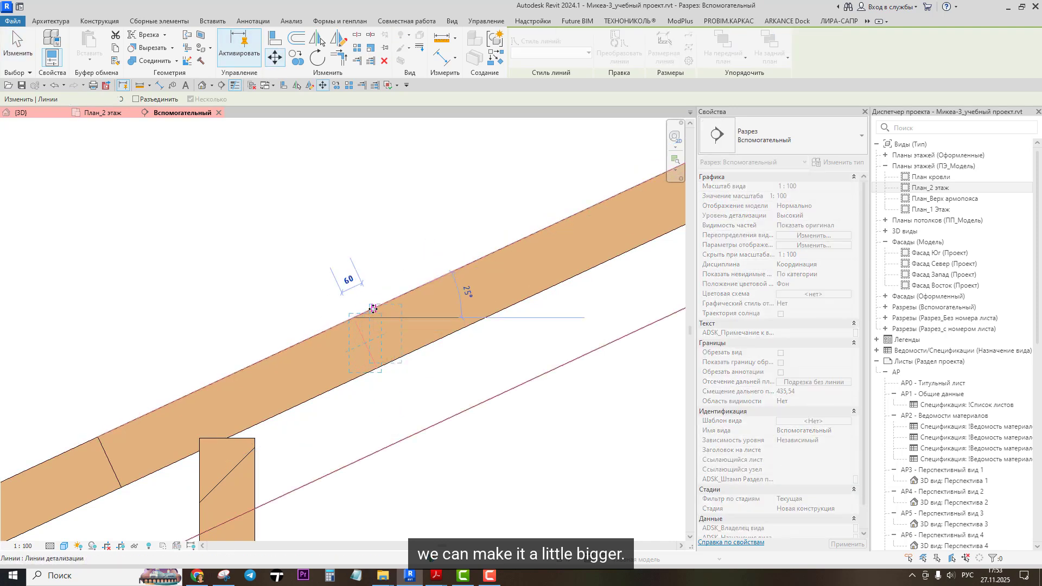
{"action": "left_click", "coordinate": [373, 308]}
Step: Check the distance between the two detail lines with a parallel dimension, without placing it
{"action": "key", "text": "d"}
{"action": "key", "text": "i"}
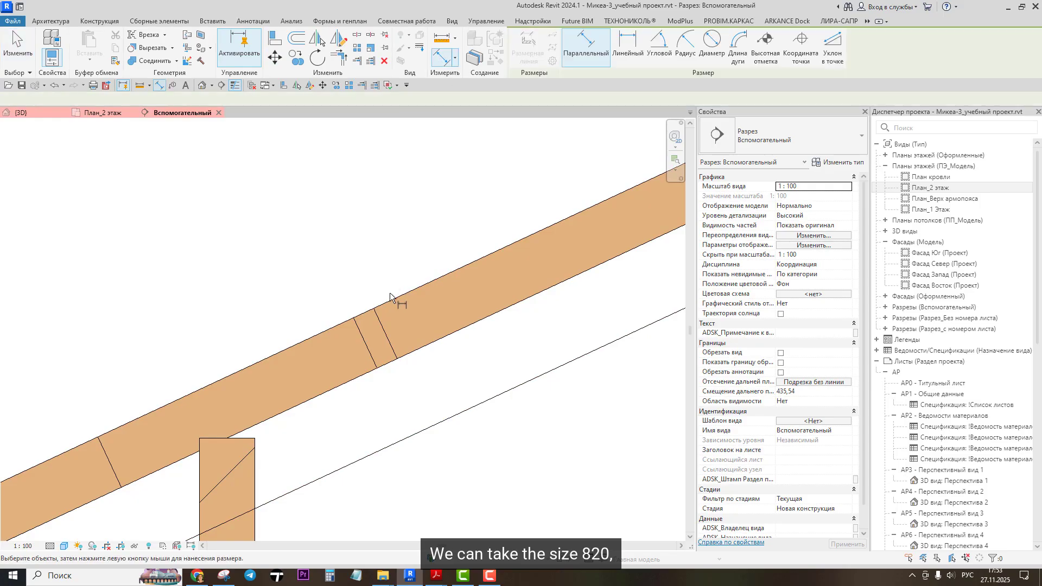
{"action": "left_click", "coordinate": [382, 324]}
{"action": "left_click", "coordinate": [105, 451]}
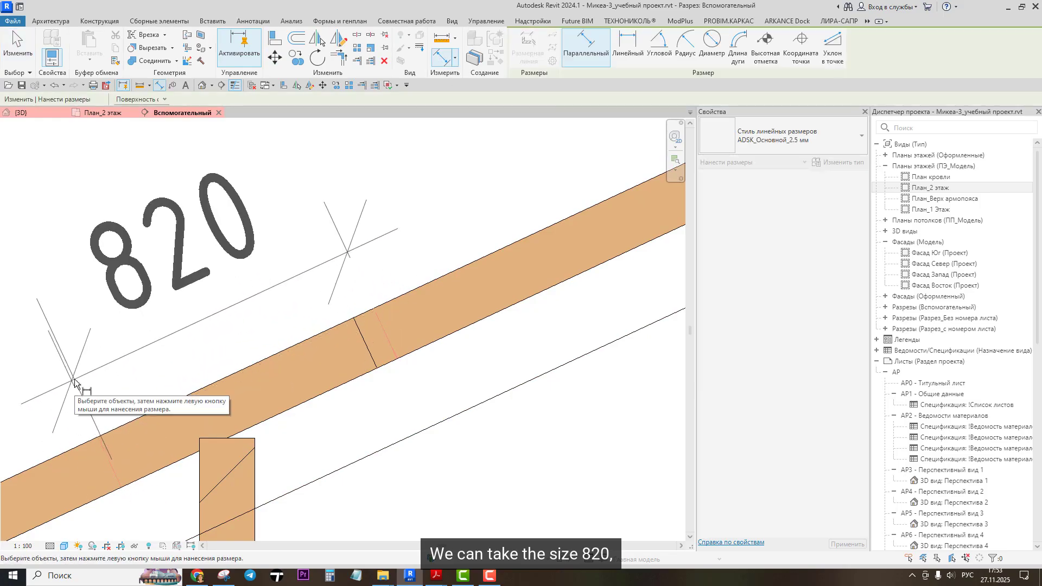
{"action": "key", "text": "Escape"}
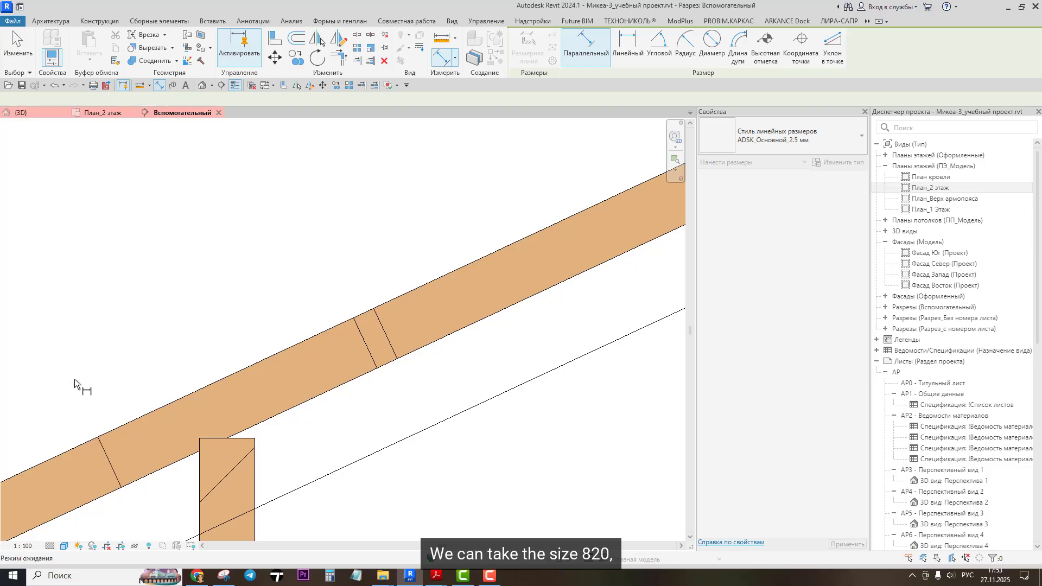
{"action": "key", "text": "Escape"}
Step: Extend the upper end of the lower rafter board to the moved detail line
{"action": "left_click", "coordinate": [356, 63]}
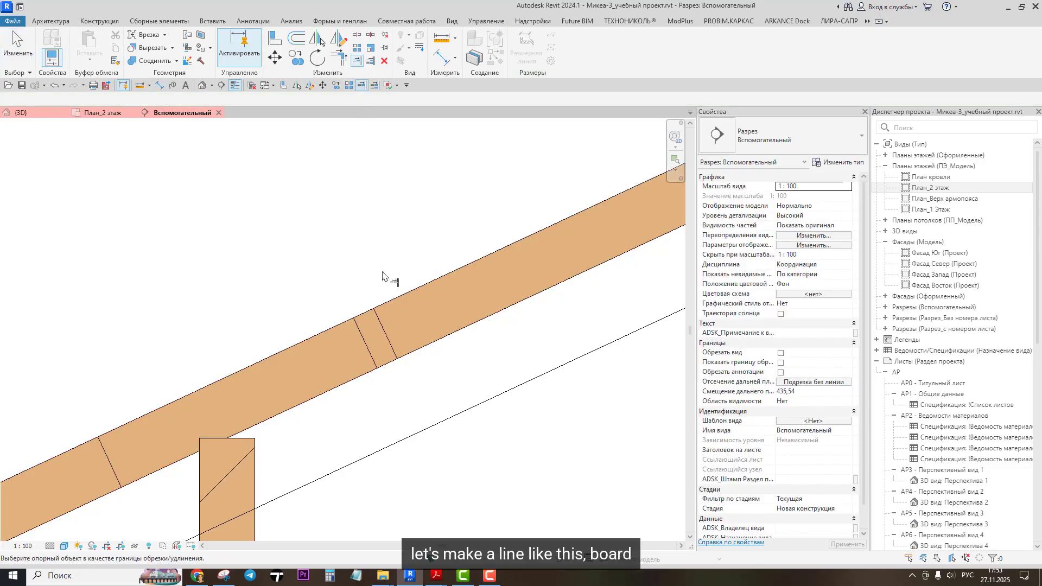
{"action": "scroll", "coordinate": [354, 327], "scroll_direction": "down", "scroll_amount": 2}
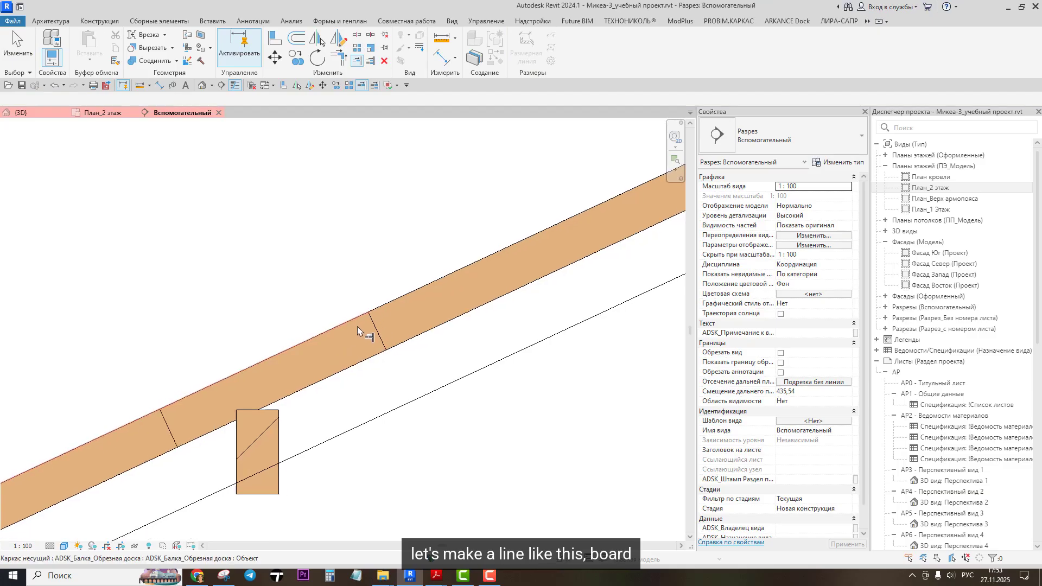
{"action": "key", "text": "Escape"}
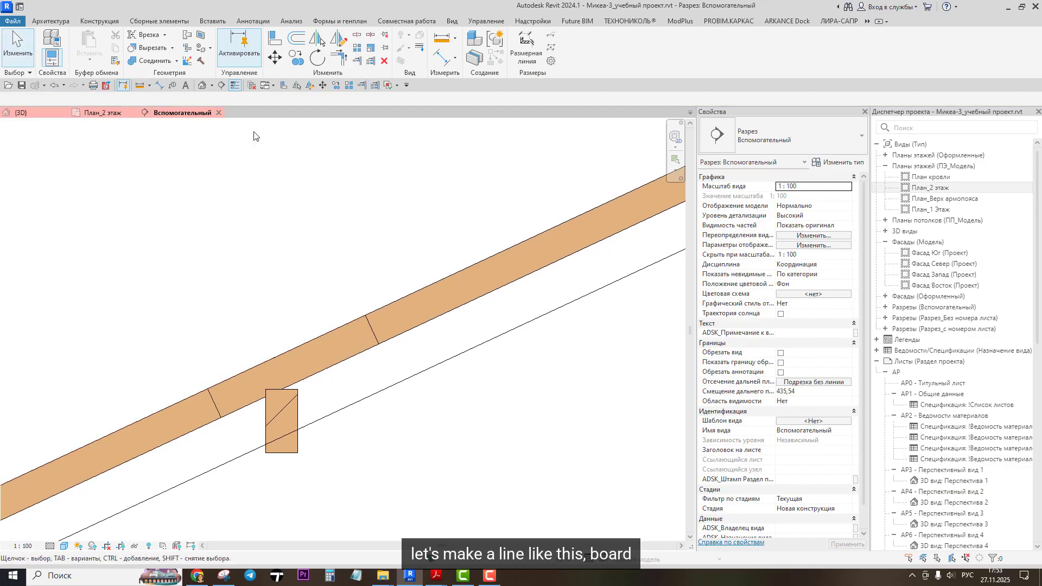
Step: Measure the rafter overlap in the 3D view, from the upper board's lower end to the lower board's upper end
{"action": "left_click", "coordinate": [202, 87]}
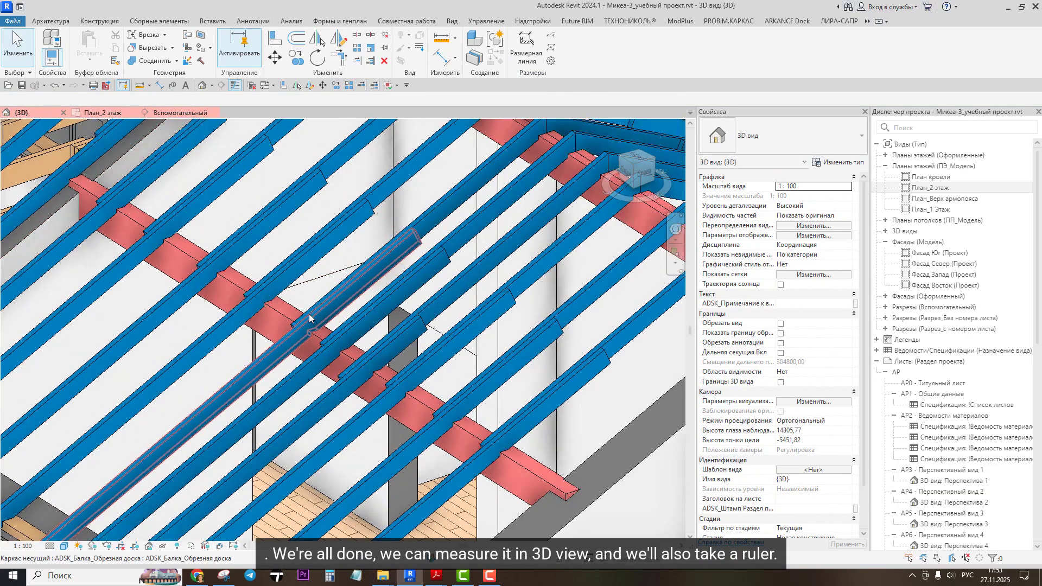
{"action": "scroll", "coordinate": [309, 317], "scroll_direction": "up", "scroll_amount": 3}
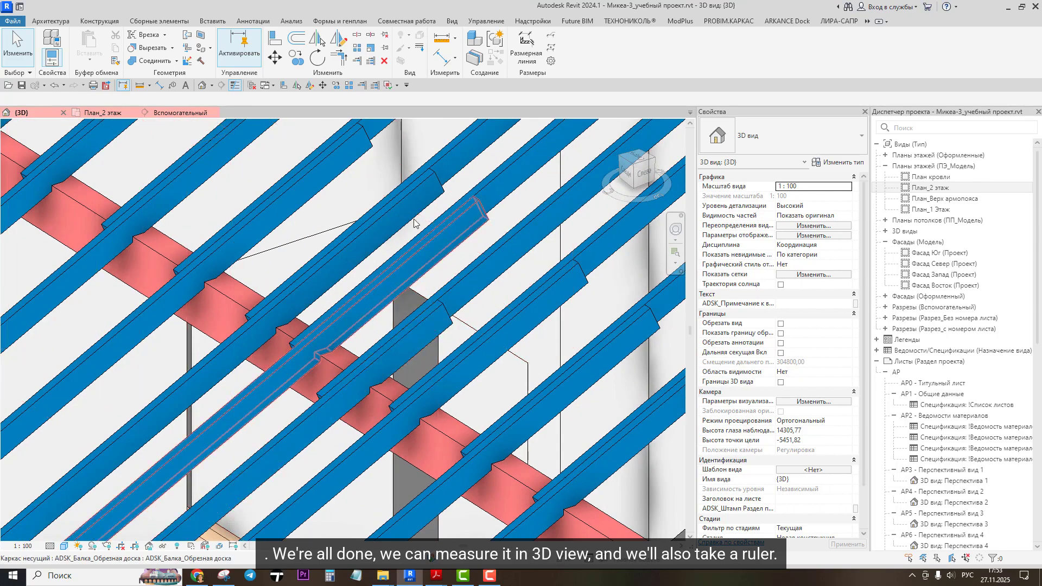
{"action": "left_click", "coordinate": [442, 38]}
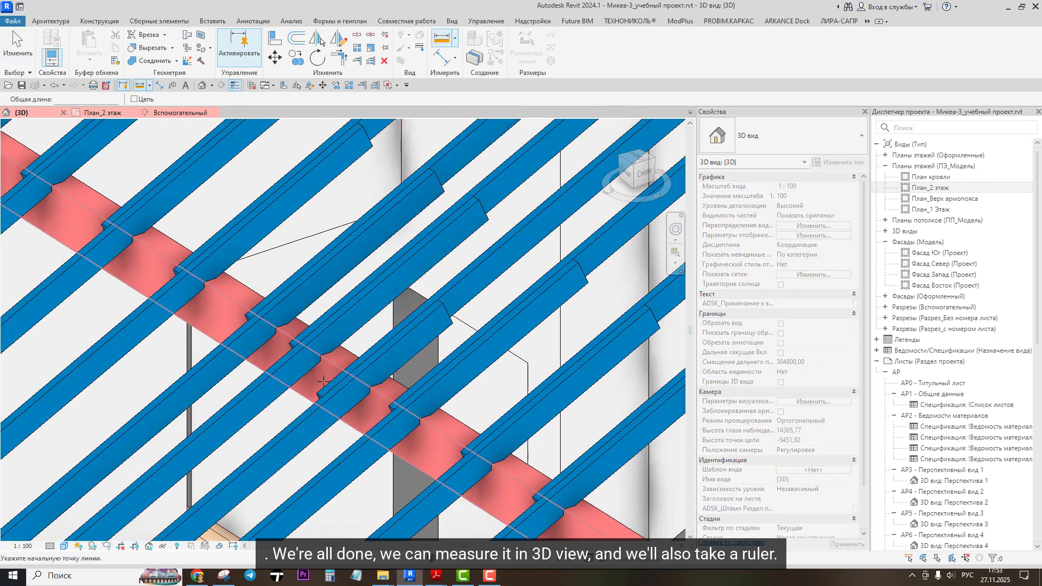
{"action": "scroll", "coordinate": [326, 391], "scroll_direction": "up", "scroll_amount": 3}
{"action": "left_click", "coordinate": [318, 403]}
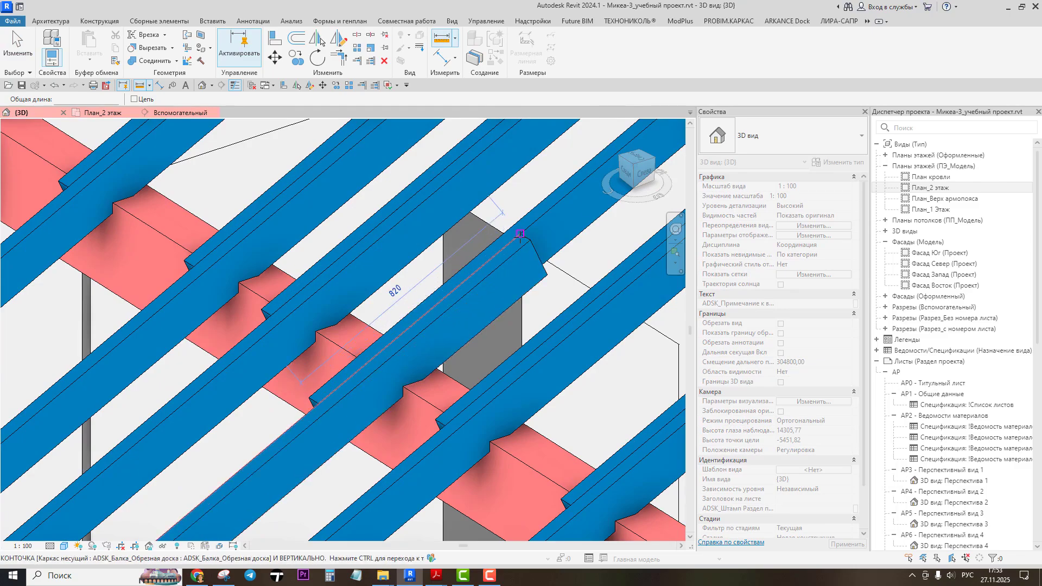
{"action": "key", "text": "Escape"}
{"action": "key", "text": "Escape"}
Step: Trim the upper ends of the neighbouring lower rafter boards, using the end edge of the adjusted lower rafter as the shared boundary
{"action": "scroll", "coordinate": [520, 236], "scroll_direction": "down", "scroll_amount": 3}
{"action": "middle_click_drag", "start_coordinate": [547, 266], "coordinate": [515, 323]}
{"action": "scroll", "coordinate": [491, 304], "scroll_direction": "up", "scroll_amount": 2}
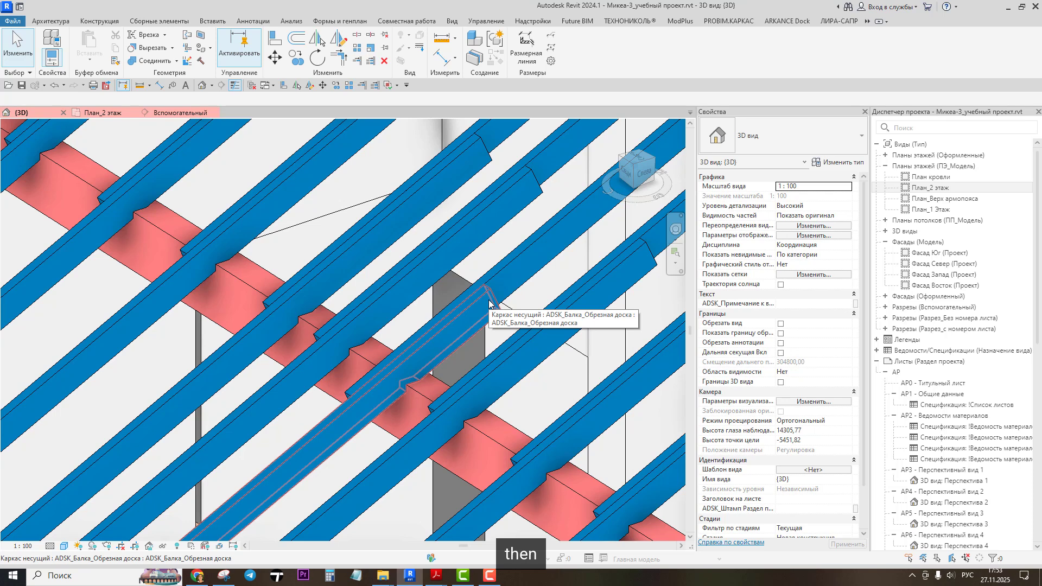
{"action": "left_click", "coordinate": [371, 63]}
{"action": "scroll", "coordinate": [477, 291], "scroll_direction": "up", "scroll_amount": 2}
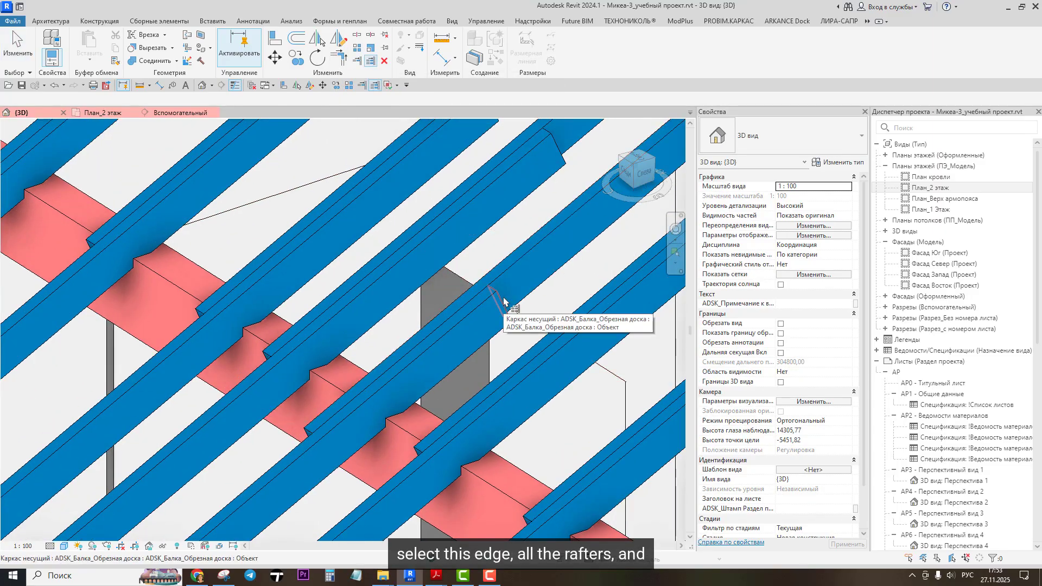
{"action": "left_click", "coordinate": [503, 298]}
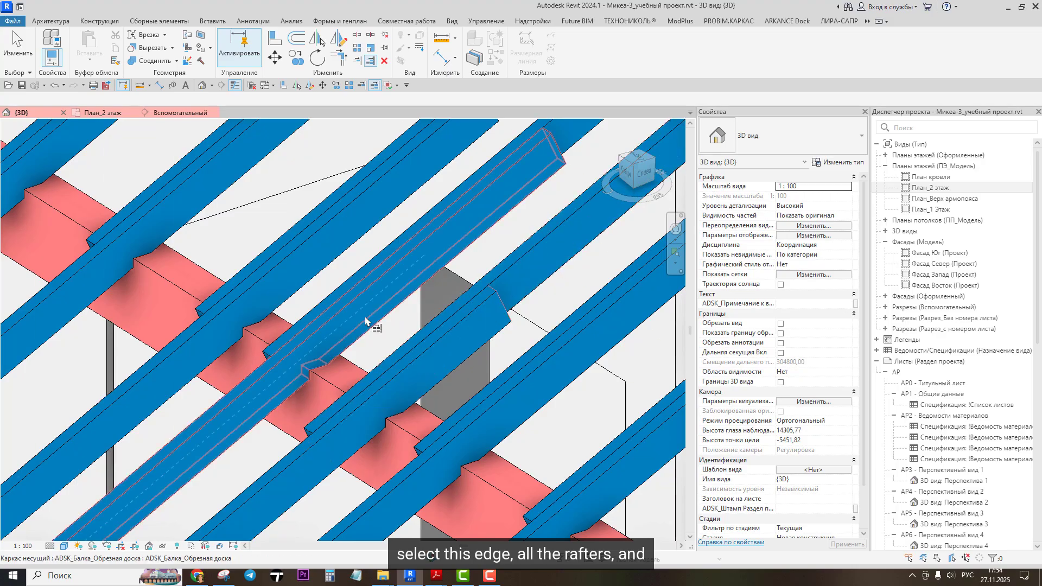
{"action": "left_click", "coordinate": [276, 287]}
{"action": "left_click", "coordinate": [166, 223]}
{"action": "middle_click_drag", "start_coordinate": [207, 253], "coordinate": [401, 419]}
{"action": "left_click", "coordinate": [243, 303]}
{"action": "left_click", "coordinate": [144, 237]}
{"action": "middle_click_drag", "start_coordinate": [247, 293], "coordinate": [290, 330]}
{"action": "scroll", "coordinate": [290, 330], "scroll_direction": "down", "scroll_amount": 3}
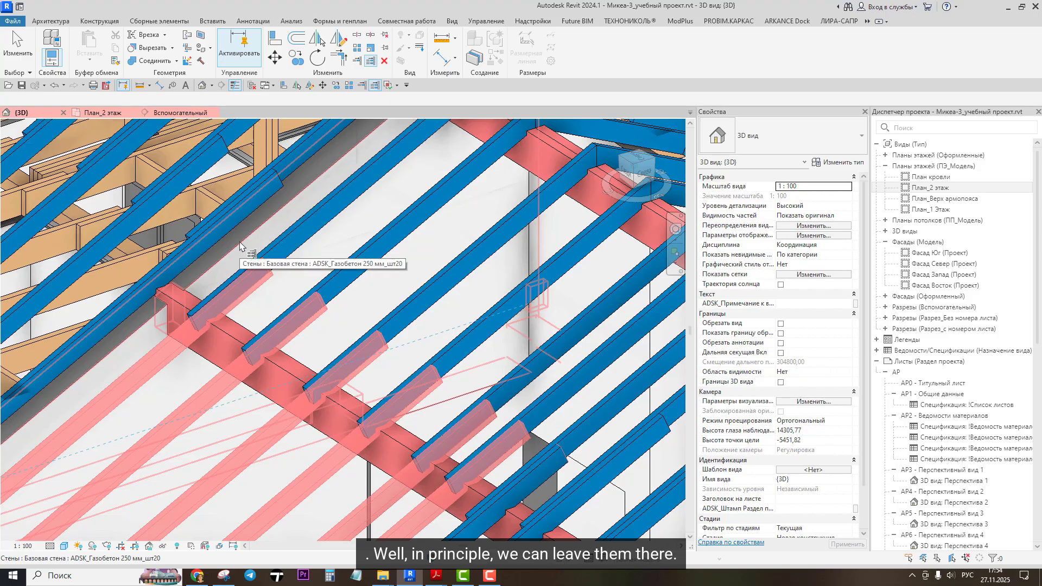
Step: Trim the upper ends of the remaining lower rafter boards toward the purlin's free end to the same shared boundary
{"action": "middle_click_drag", "start_coordinate": [384, 379], "coordinate": [317, 308]}
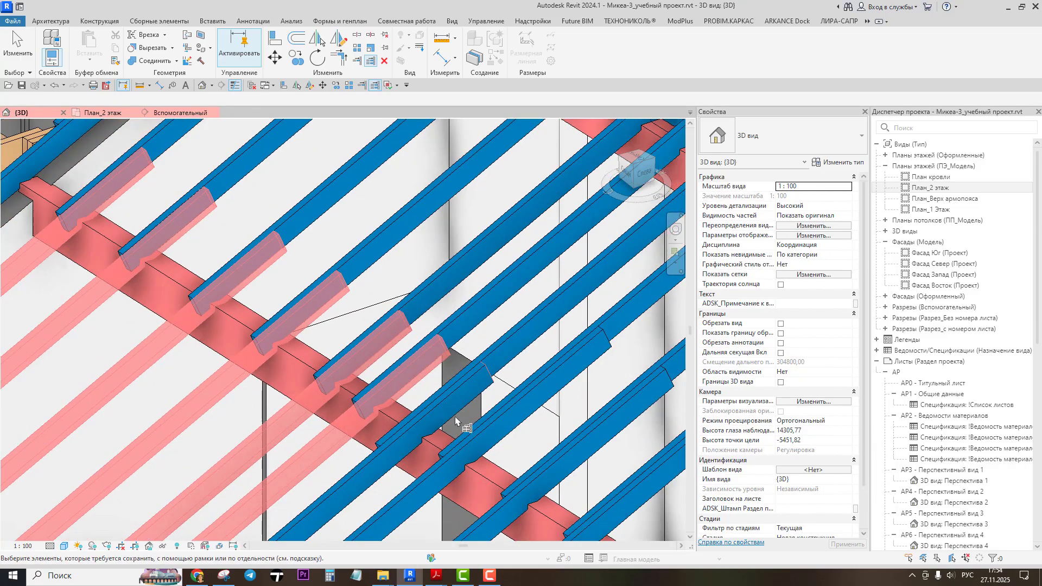
{"action": "scroll", "coordinate": [497, 426], "scroll_direction": "up", "scroll_amount": 1}
{"action": "left_click", "coordinate": [501, 427]}
{"action": "middle_click_drag", "start_coordinate": [549, 461], "coordinate": [432, 351]}
{"action": "left_click", "coordinate": [458, 363]}
{"action": "left_click", "coordinate": [540, 405]}
{"action": "scroll", "coordinate": [538, 398], "scroll_direction": "down", "scroll_amount": 3}
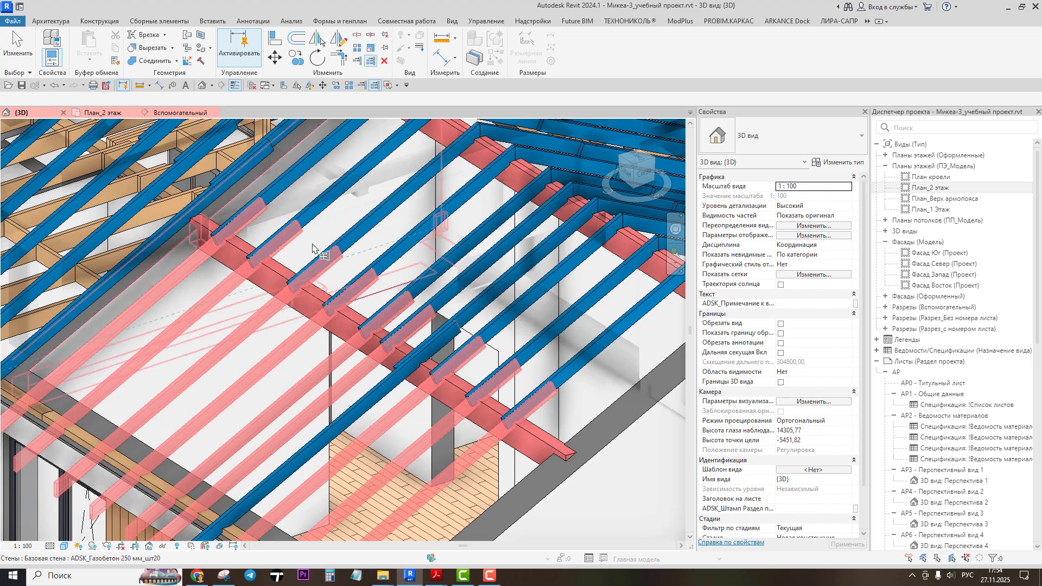
{"action": "key", "text": "Escape"}
{"action": "key", "text": "Escape"}
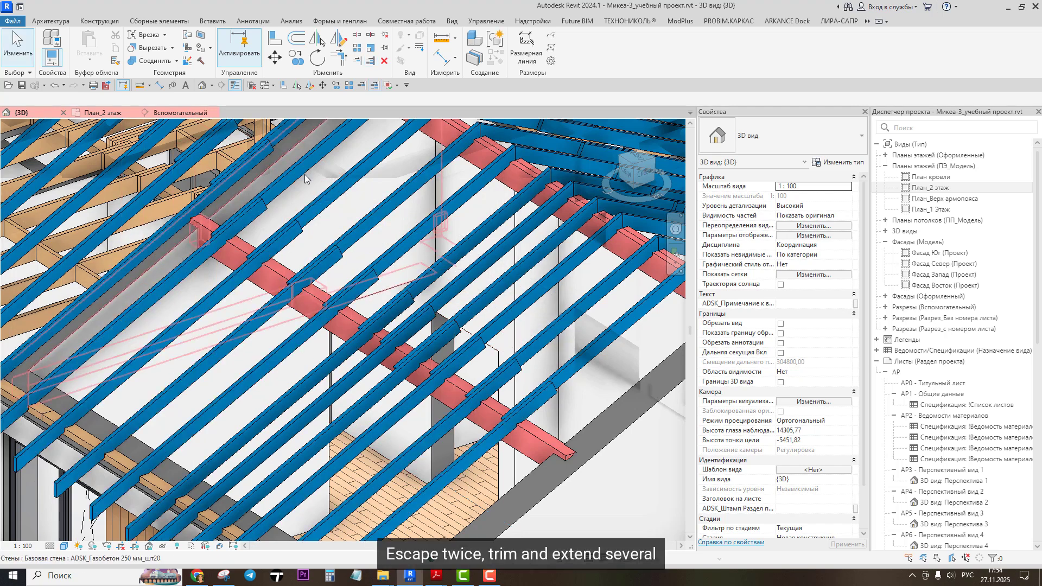
Step: Trim or extend the lower ends of two upper rafter boards, using an upper board's lower end edge as the shared boundary
{"action": "left_click", "coordinate": [370, 64]}
{"action": "scroll", "coordinate": [410, 382], "scroll_direction": "up", "scroll_amount": 5}
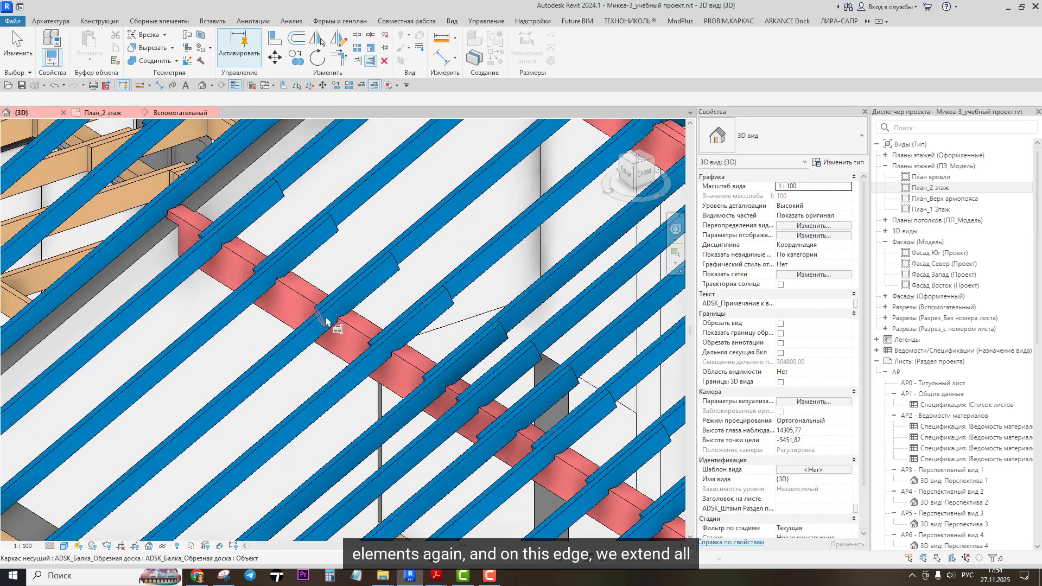
{"action": "scroll", "coordinate": [410, 382], "scroll_direction": "up", "scroll_amount": 1}
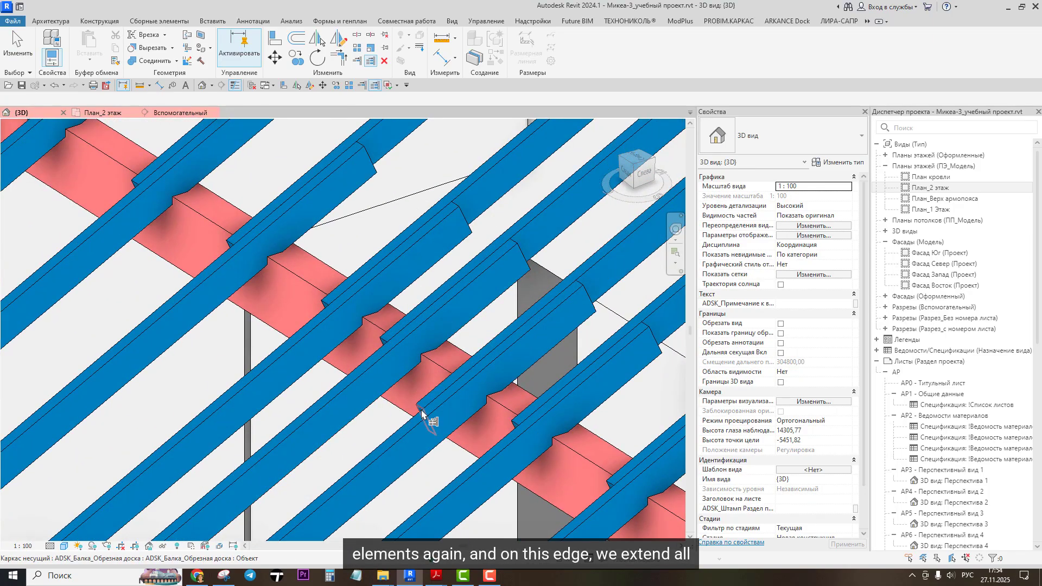
{"action": "scroll", "coordinate": [408, 308], "scroll_direction": "up", "scroll_amount": 2}
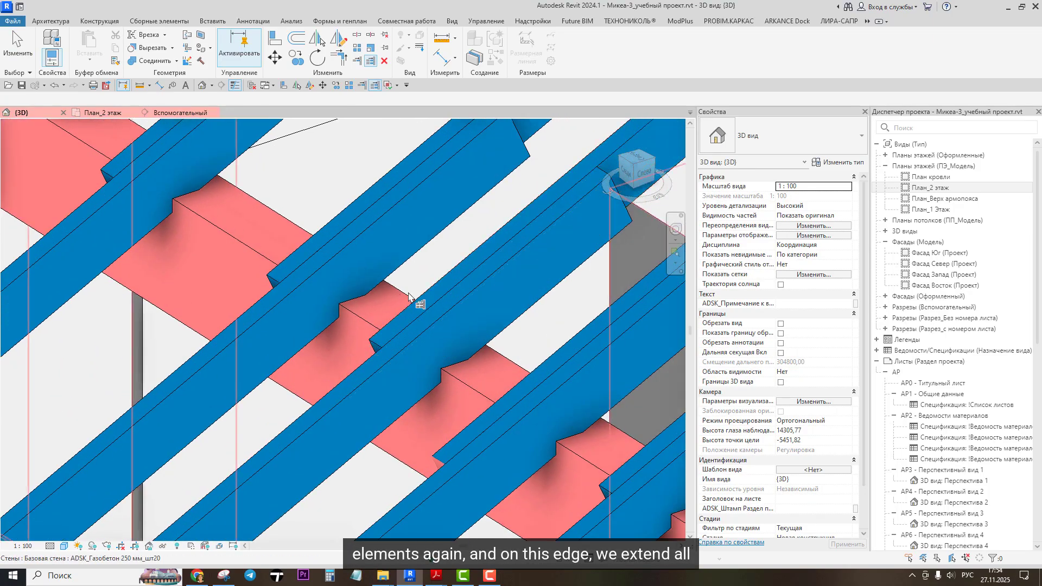
{"action": "left_click", "coordinate": [418, 296]}
{"action": "left_click", "coordinate": [331, 231]}
Step: Trim or extend the lower ends of the upper rafter boards along the middle purlin toward the timber trusses to the same boundary
{"action": "scroll", "coordinate": [332, 221], "scroll_direction": "down", "scroll_amount": 2}
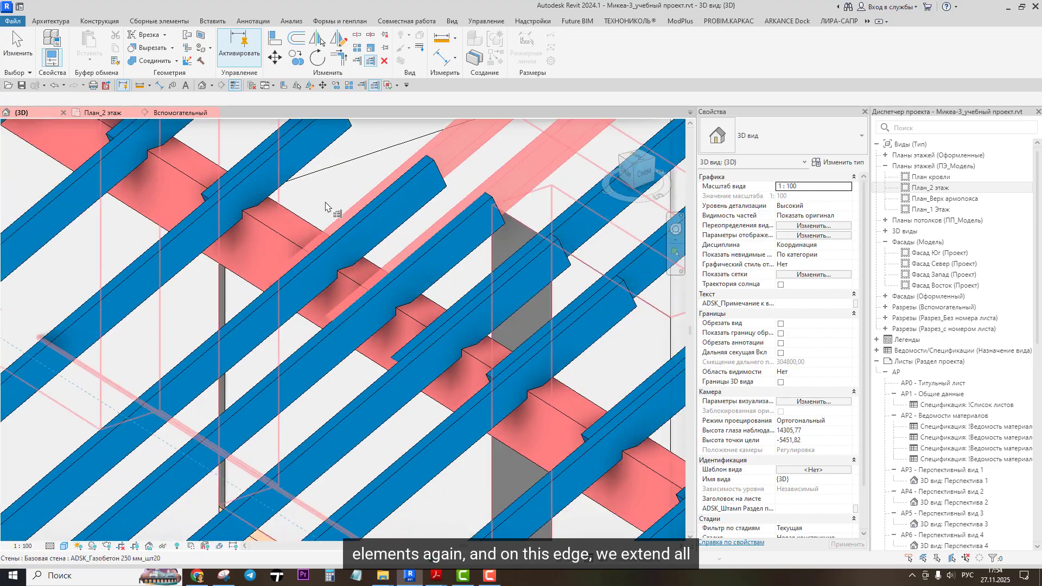
{"action": "middle_click_drag", "start_coordinate": [297, 136], "coordinate": [381, 323]}
{"action": "left_click", "coordinate": [367, 319]}
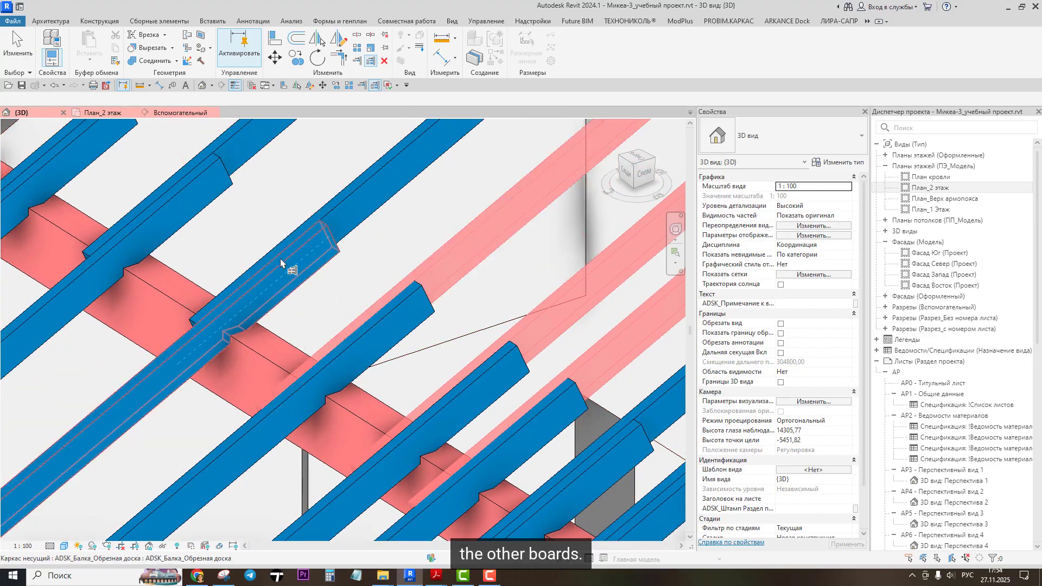
{"action": "left_click", "coordinate": [276, 262]}
{"action": "middle_click_drag", "start_coordinate": [181, 168], "coordinate": [323, 347]}
{"action": "scroll", "coordinate": [326, 356], "scroll_direction": "up", "scroll_amount": 2}
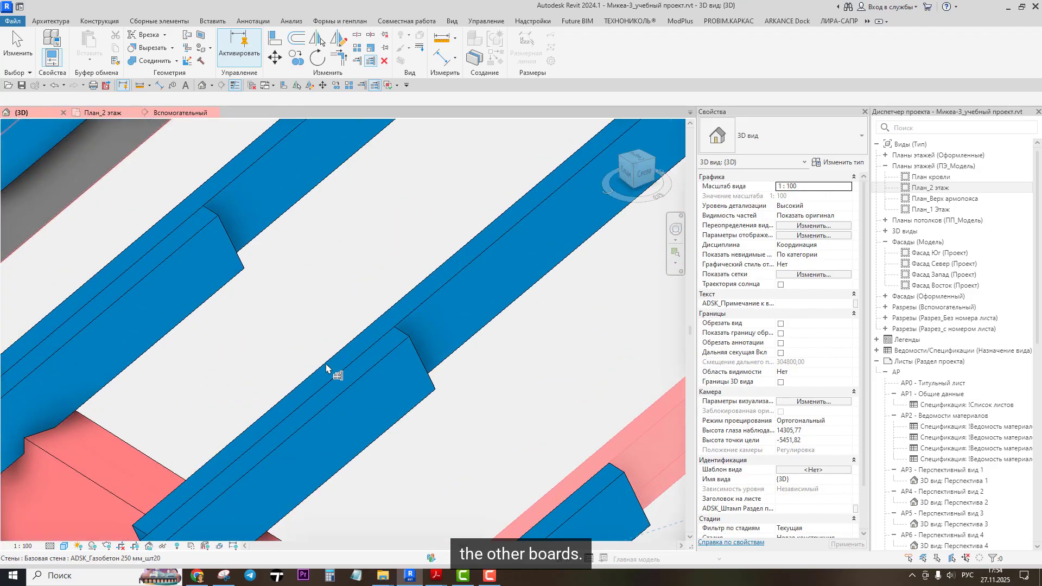
{"action": "left_click", "coordinate": [332, 367]}
{"action": "left_click", "coordinate": [216, 247]}
{"action": "scroll", "coordinate": [221, 251], "scroll_direction": "down", "scroll_amount": 5}
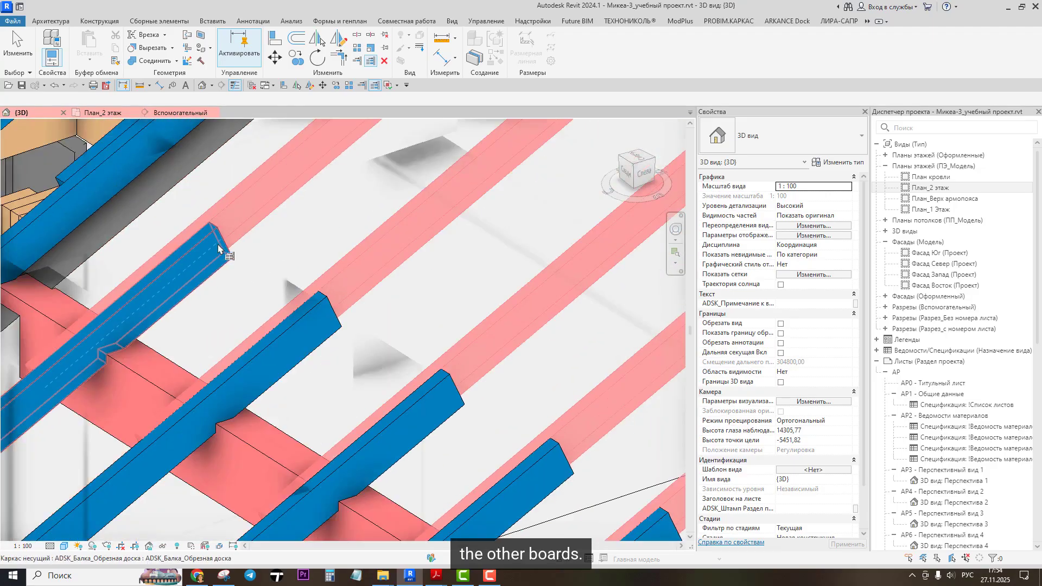
Step: Align the lower ends of the remaining upper rafter boards near the purlin's free end with the shared boundary
{"action": "middle_click_drag", "start_coordinate": [384, 349], "coordinate": [342, 308]}
{"action": "scroll", "coordinate": [342, 307], "scroll_direction": "up", "scroll_amount": 2}
{"action": "left_click", "coordinate": [448, 360]}
{"action": "left_click", "coordinate": [531, 396]}
{"action": "middle_click_drag", "start_coordinate": [553, 417], "coordinate": [513, 369]}
{"action": "scroll", "coordinate": [513, 370], "scroll_direction": "down", "scroll_amount": 2}
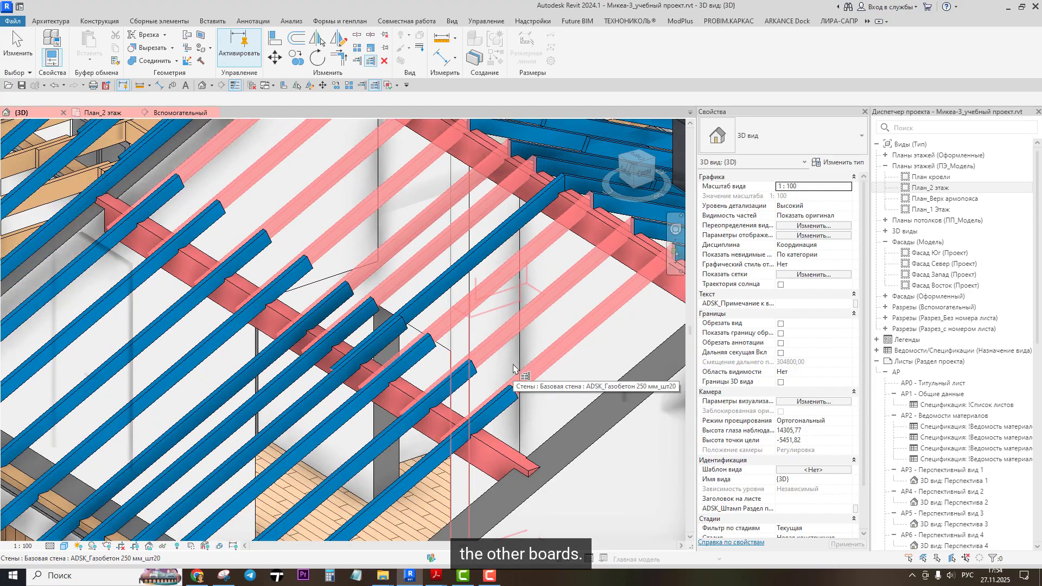
{"action": "key", "text": "Escape"}
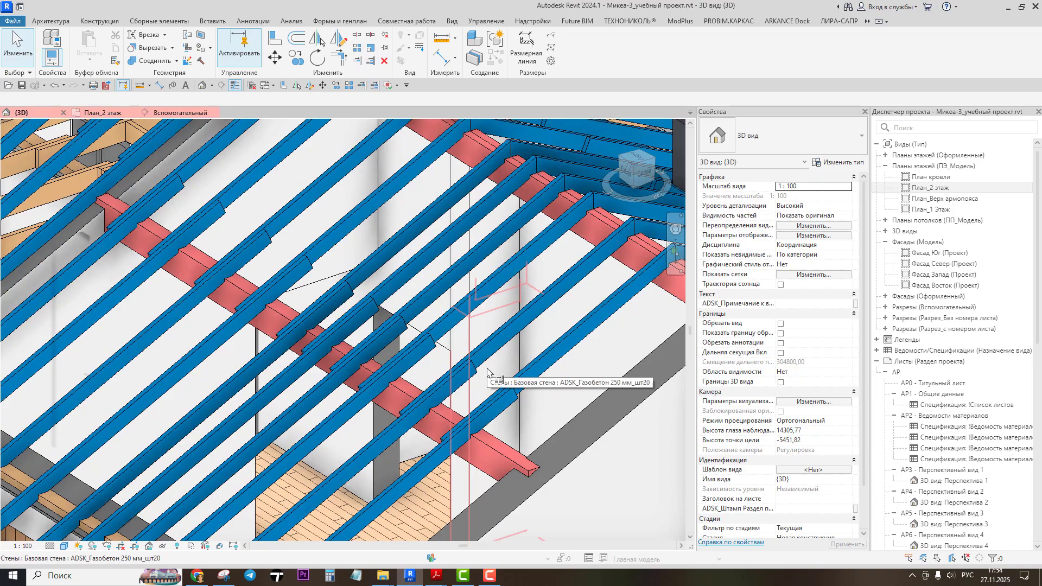
Step: Examine the rafter overlaps and the notched rafter seats on the middle purlin near its free end
{"action": "middle_click_drag", "start_coordinate": [487, 373], "coordinate": [476, 318]}
{"action": "scroll", "coordinate": [526, 322], "scroll_direction": "down", "scroll_amount": 2}
{"action": "scroll", "coordinate": [442, 383], "scroll_direction": "up", "scroll_amount": 1}
{"action": "scroll", "coordinate": [441, 383], "scroll_direction": "up", "scroll_amount": 5}
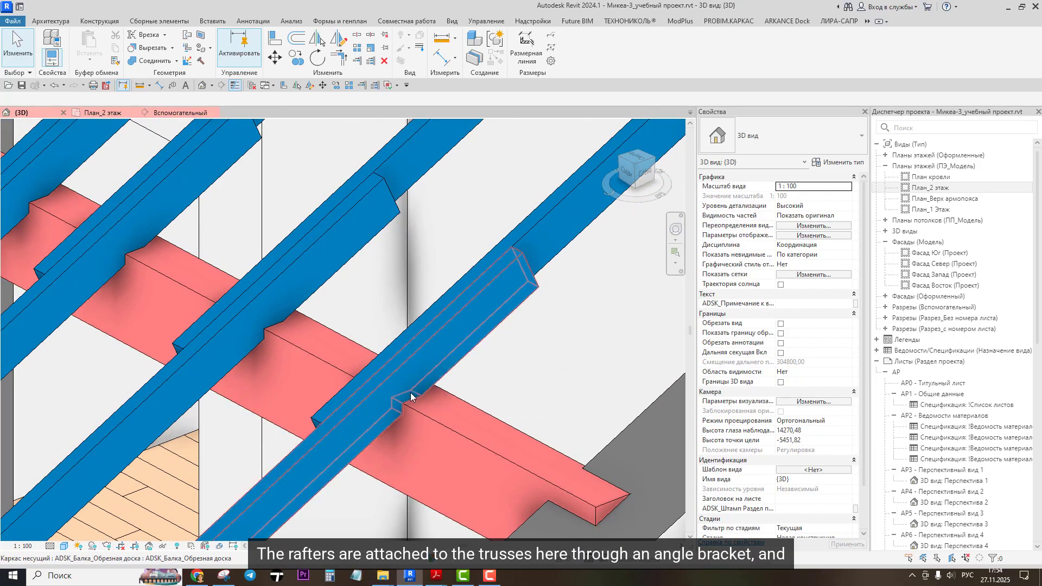
{"action": "scroll", "coordinate": [415, 387], "scroll_direction": "up", "scroll_amount": 1}
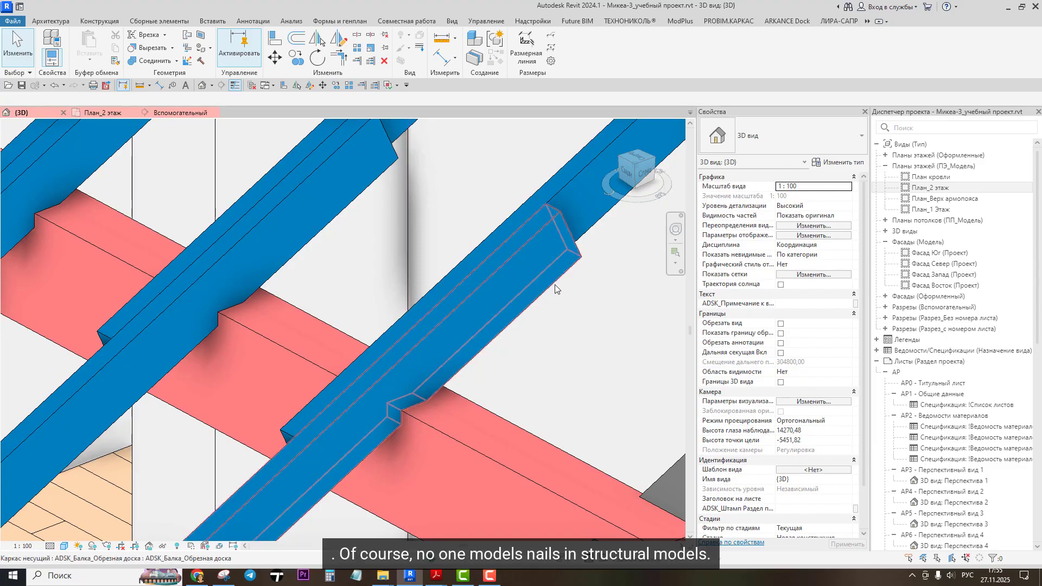
{"action": "scroll", "coordinate": [597, 289], "scroll_direction": "down", "scroll_amount": 2}
{"action": "middle_click_drag", "start_coordinate": [605, 291], "coordinate": [580, 299]}
{"action": "scroll", "coordinate": [483, 314], "scroll_direction": "up", "scroll_amount": 2}
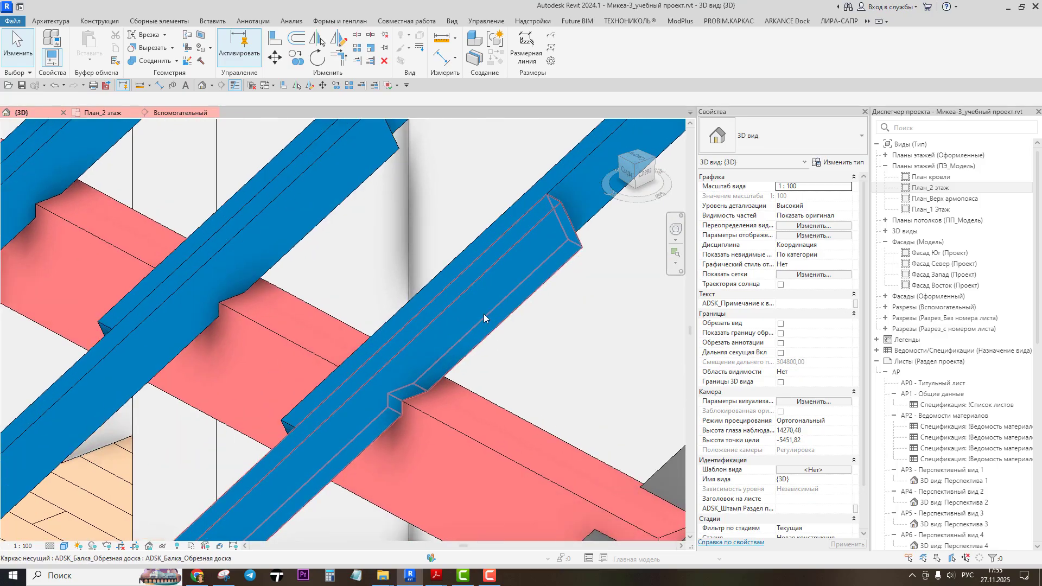
{"action": "scroll", "coordinate": [484, 314], "scroll_direction": "down", "scroll_amount": 3}
{"action": "middle_click_drag", "start_coordinate": [518, 288], "coordinate": [605, 350]}
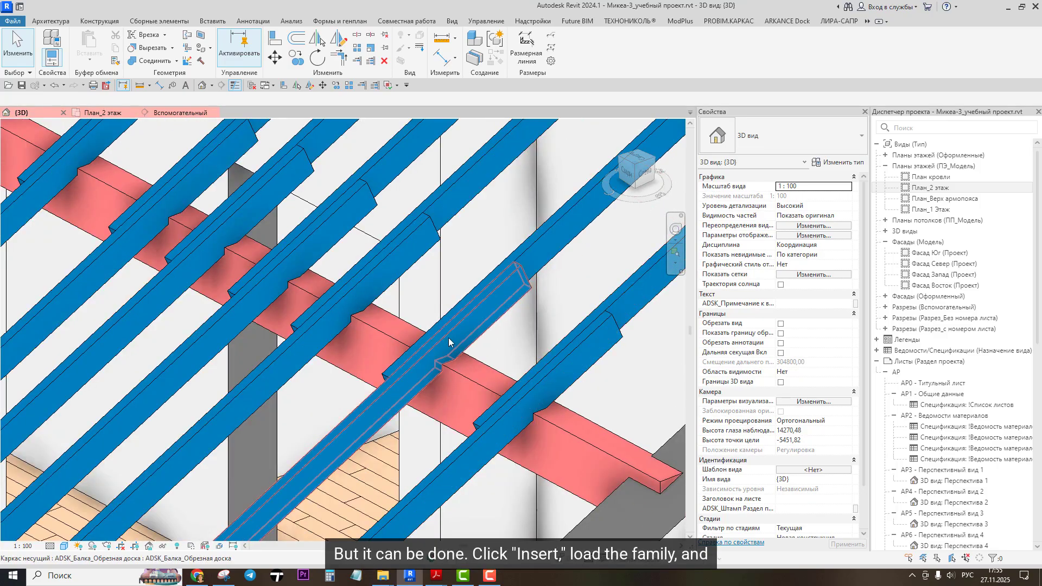
{"action": "scroll", "coordinate": [470, 347], "scroll_direction": "down", "scroll_amount": 2}
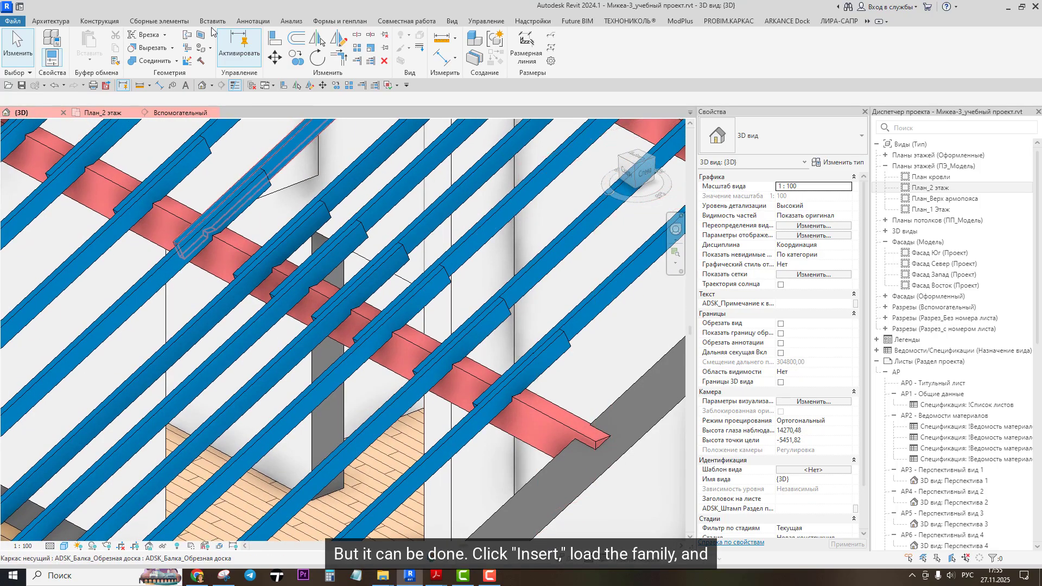
Step: Open the angle bracket family ОМ_Уголок.rfa from the Крепеж folder for loading into the project
{"action": "left_click", "coordinate": [214, 22]}
{"action": "left_click", "coordinate": [532, 47]}
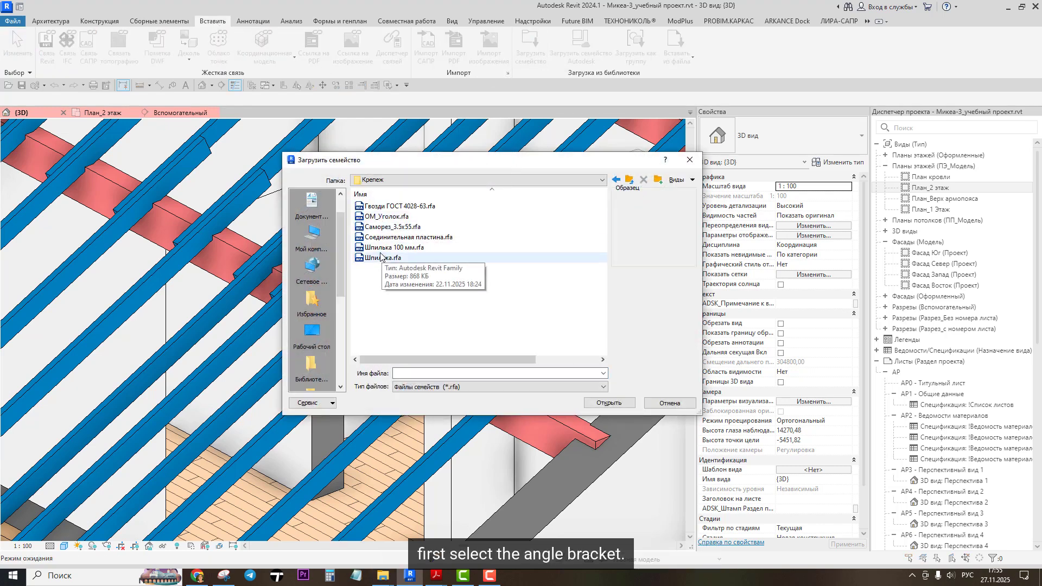
{"action": "left_click", "coordinate": [382, 217]}
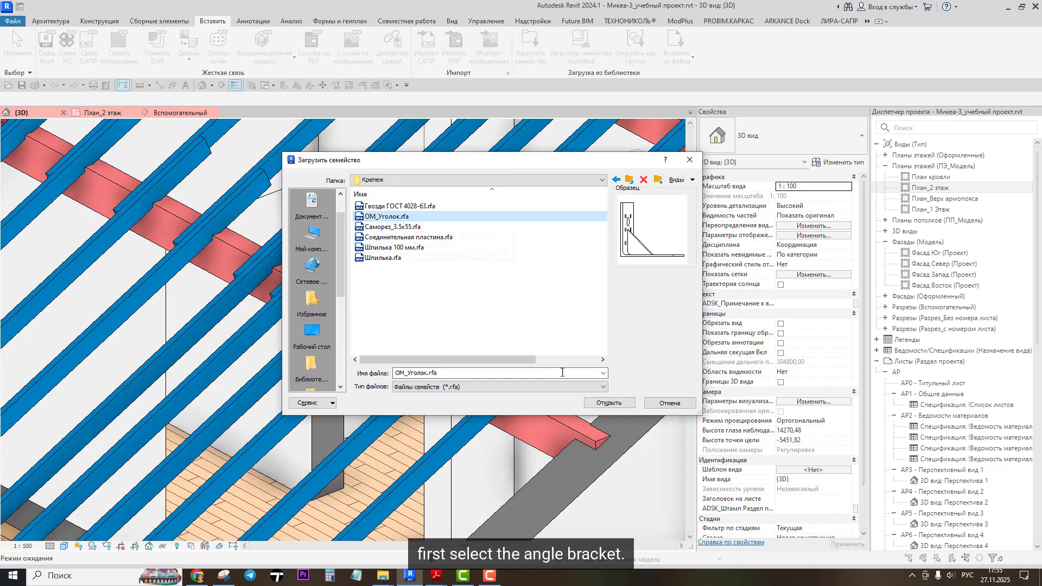
{"action": "left_click", "coordinate": [594, 405]}
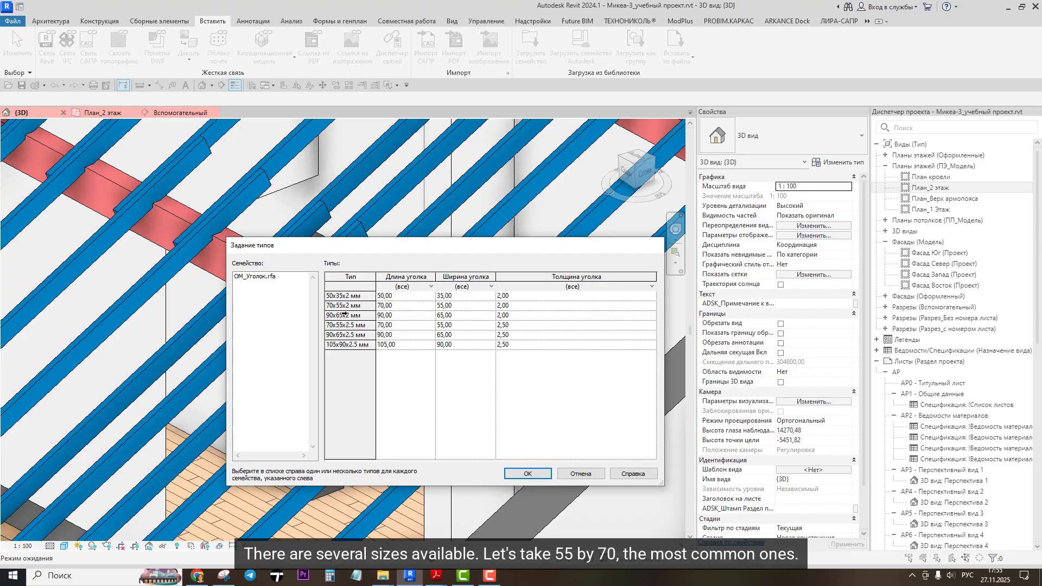
Step: Load all ОМ_Уголок bracket types from 50x35x2 mm to 105x90x2.5 mm, replacing the existing family version
{"action": "left_click", "coordinate": [333, 306]}
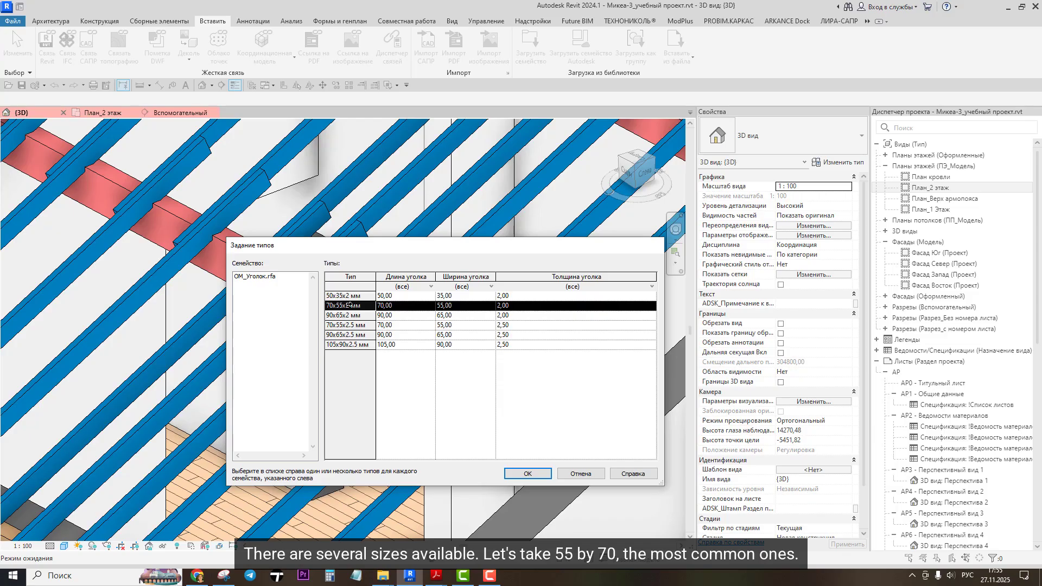
{"action": "left_click", "coordinate": [332, 346], "text": "ctrl"}
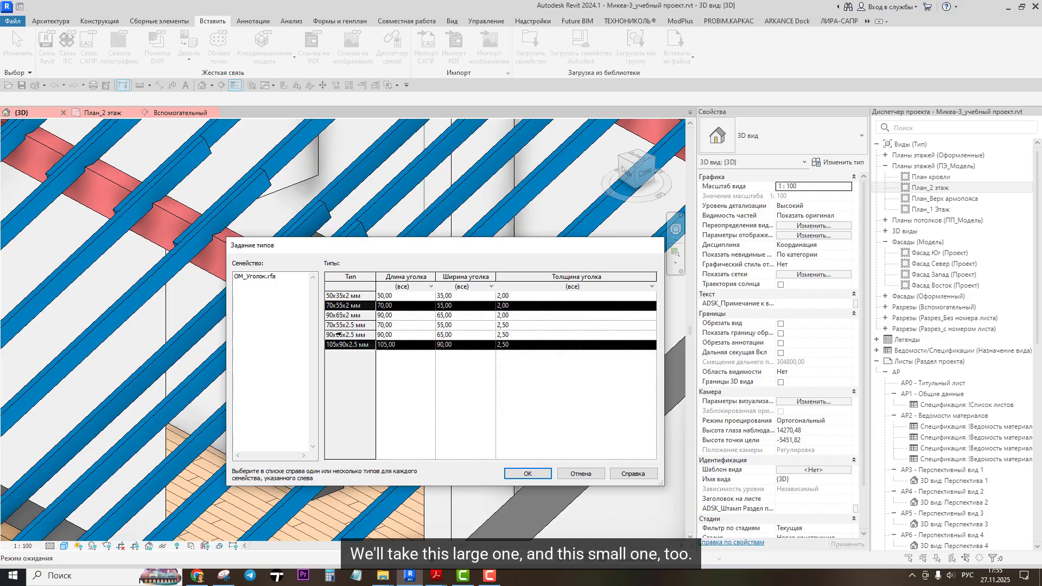
{"action": "left_click", "coordinate": [336, 296], "text": "ctrl"}
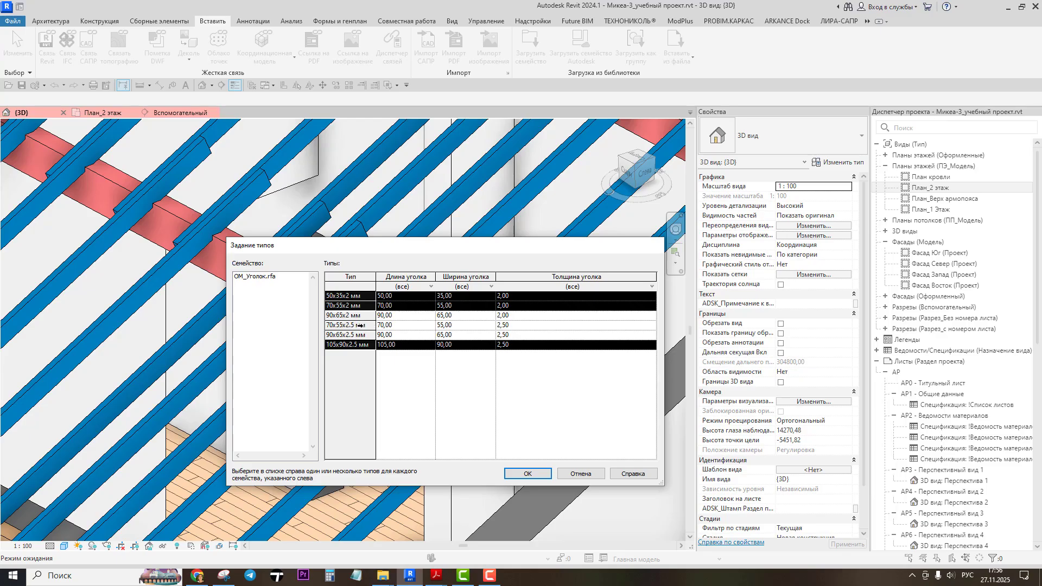
{"action": "left_click", "coordinate": [360, 325], "text": "ctrl"}
{"action": "left_click", "coordinate": [346, 316], "text": "ctrl"}
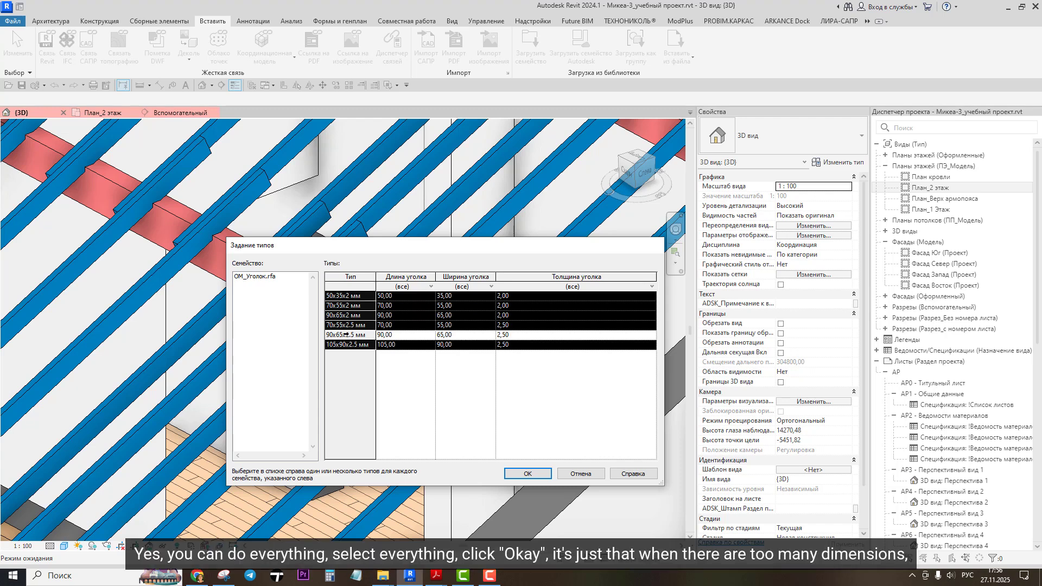
{"action": "left_click", "coordinate": [349, 335], "text": "ctrl"}
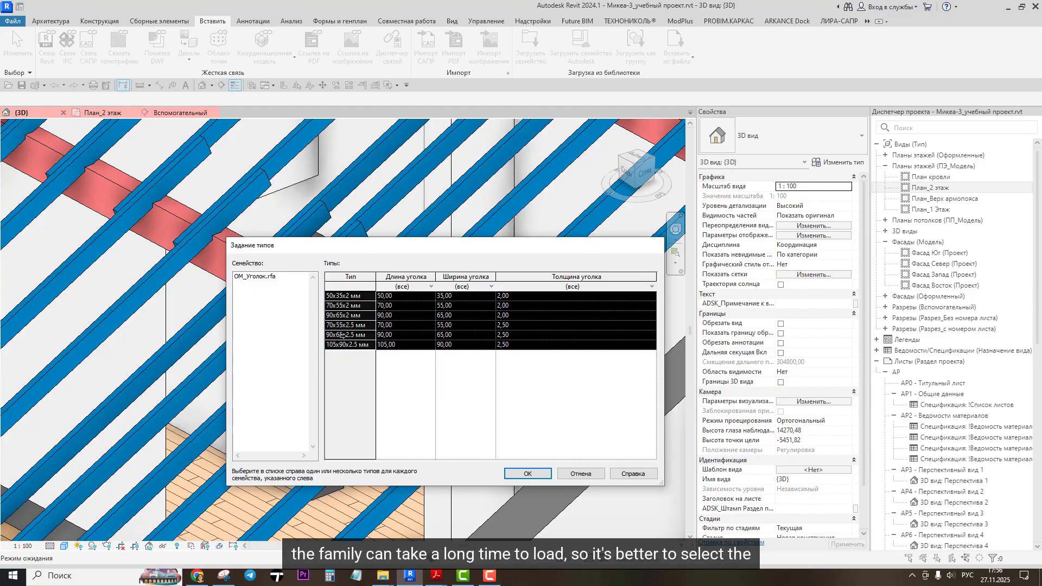
{"action": "left_click", "coordinate": [526, 473]}
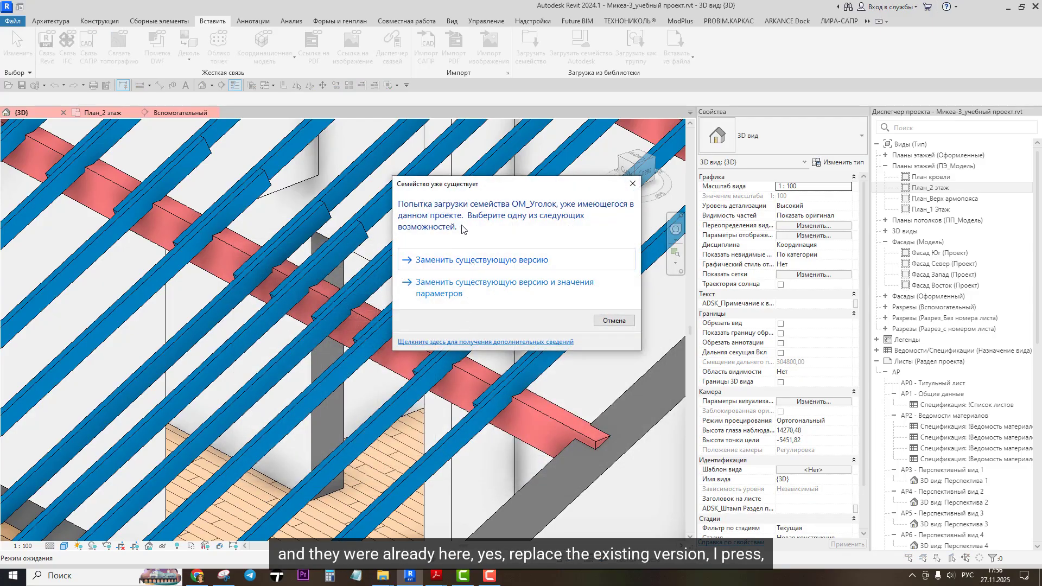
{"action": "left_click", "coordinate": [491, 263]}
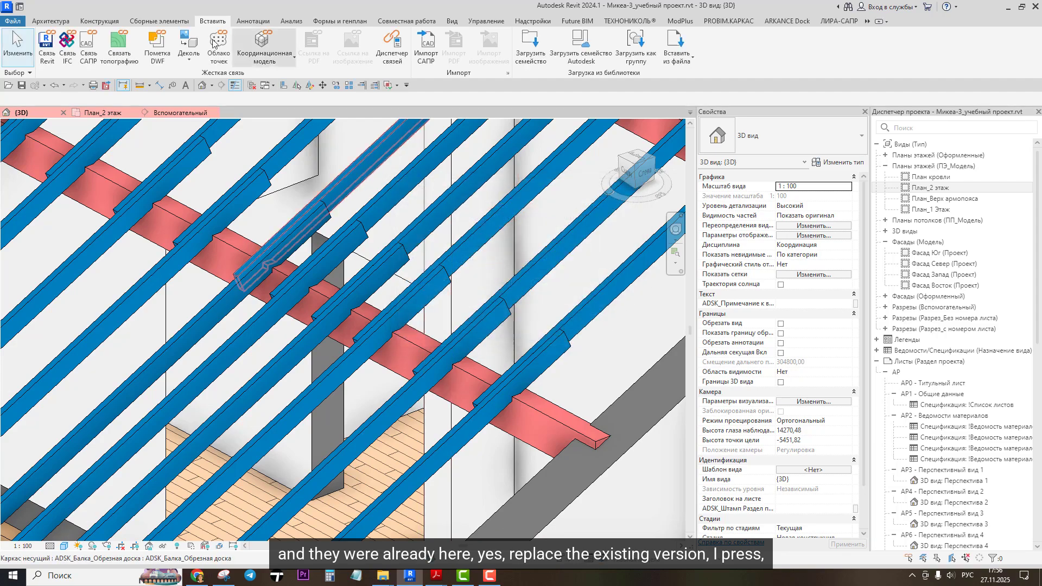
Step: Place one ОМ_Уголок 70x55x2.5 mm bracket component on the top face of the middle purlin, beside a rafter
{"action": "left_click", "coordinate": [54, 25]}
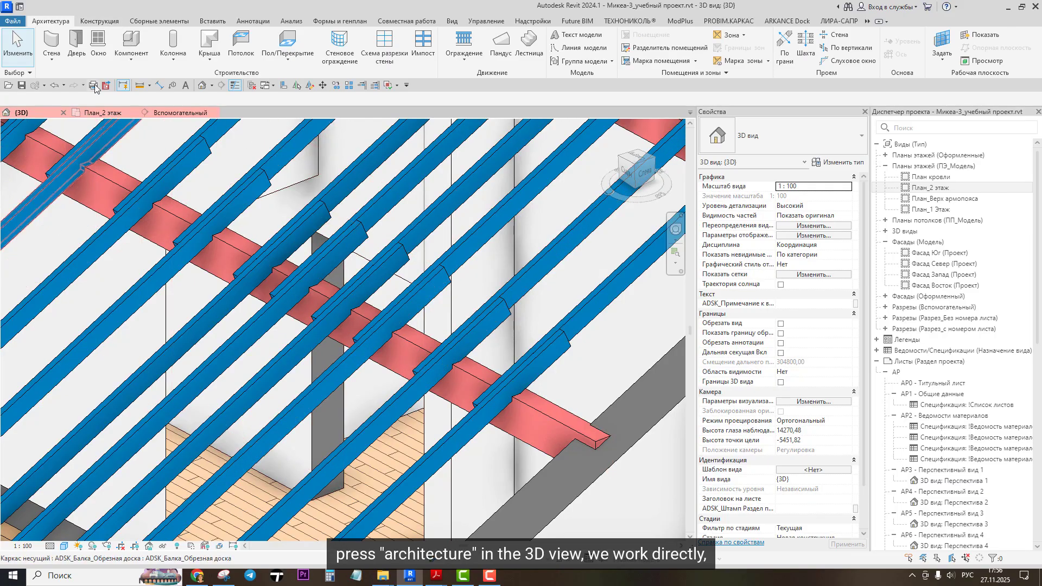
{"action": "left_click", "coordinate": [131, 42]}
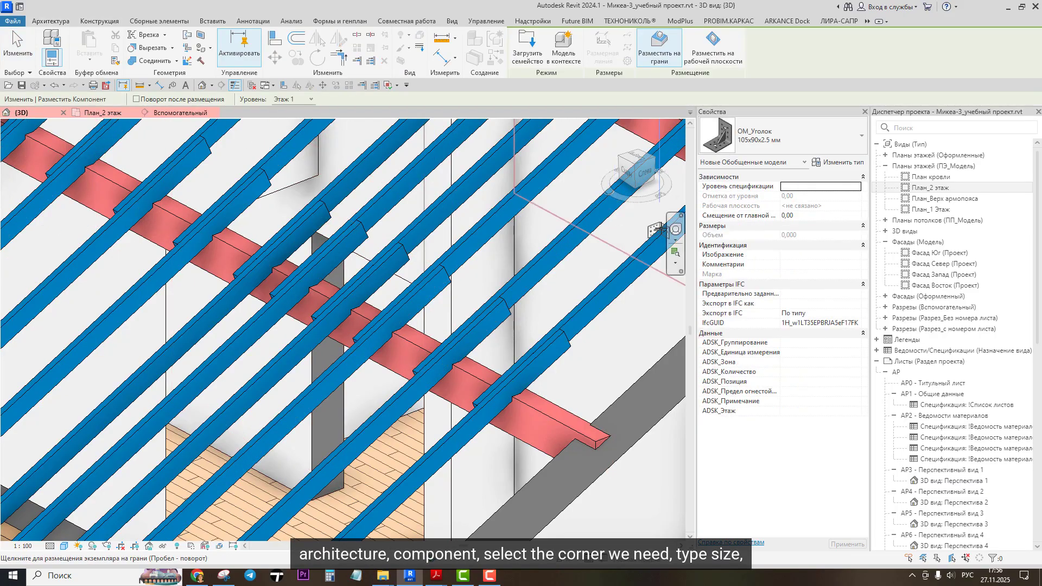
{"action": "left_click", "coordinate": [847, 142]}
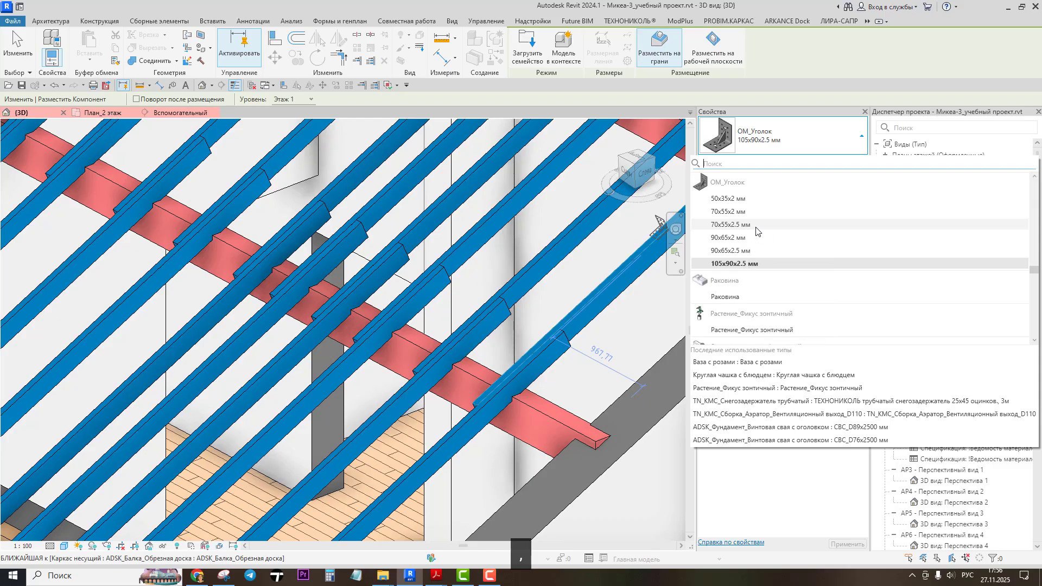
{"action": "left_click", "coordinate": [756, 226]}
{"action": "scroll", "coordinate": [406, 330], "scroll_direction": "up", "scroll_amount": 2}
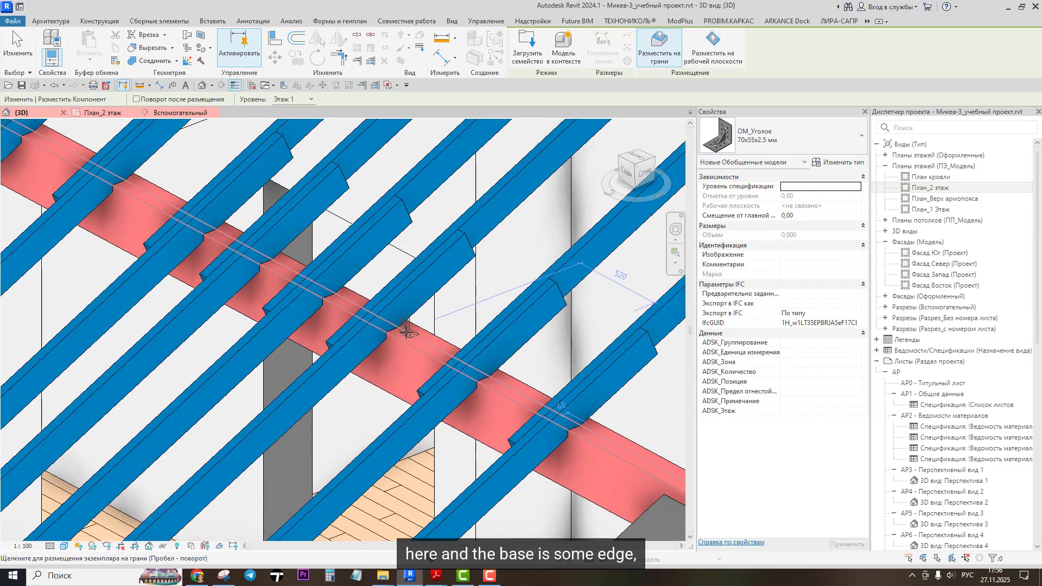
{"action": "scroll", "coordinate": [406, 330], "scroll_direction": "up", "scroll_amount": 3}
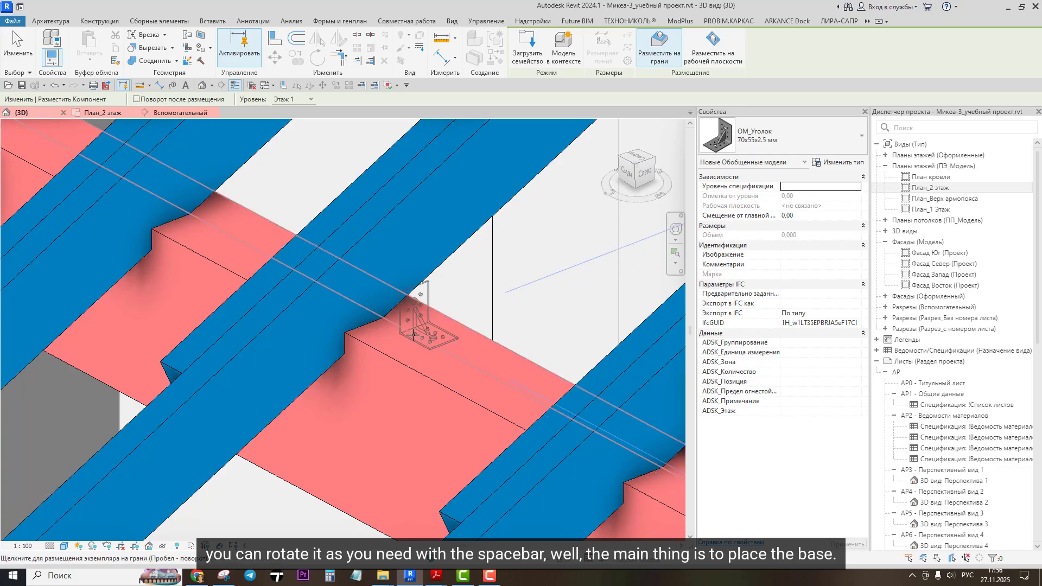
{"action": "scroll", "coordinate": [418, 356], "scroll_direction": "up", "scroll_amount": 2}
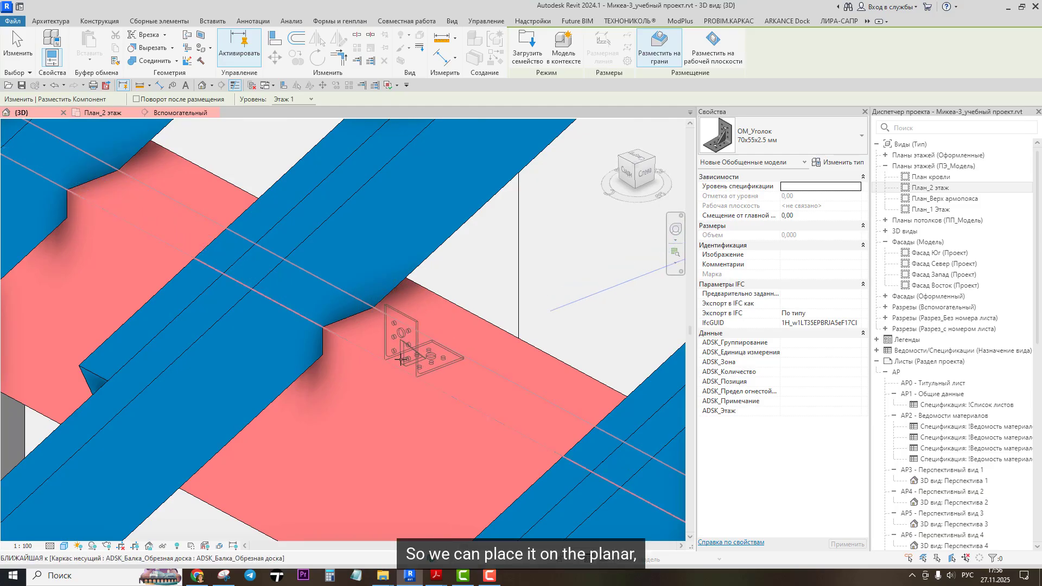
{"action": "left_click", "coordinate": [428, 361]}
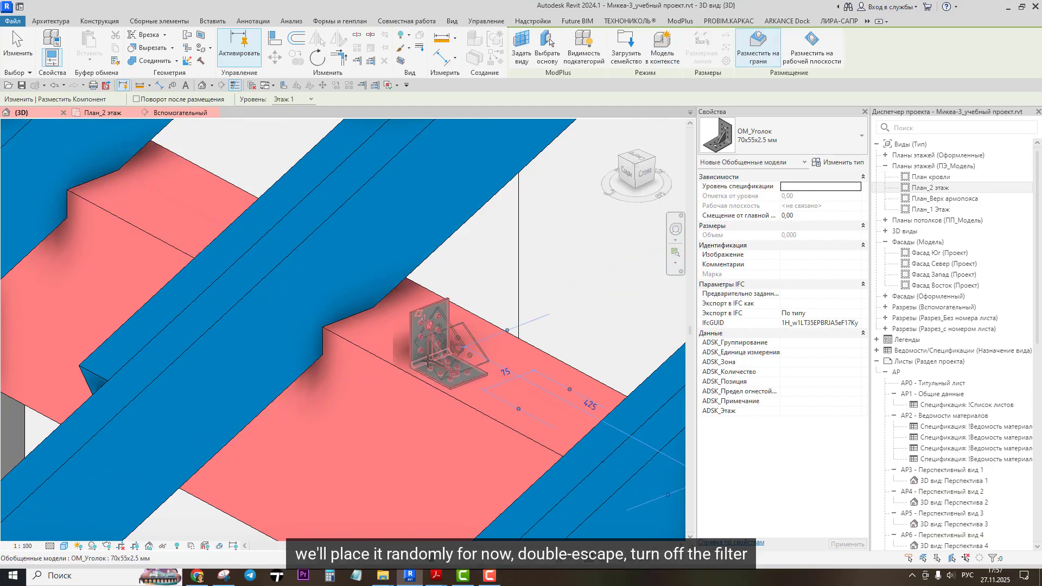
{"action": "key", "text": "Escape"}
{"action": "key", "text": "Escape"}
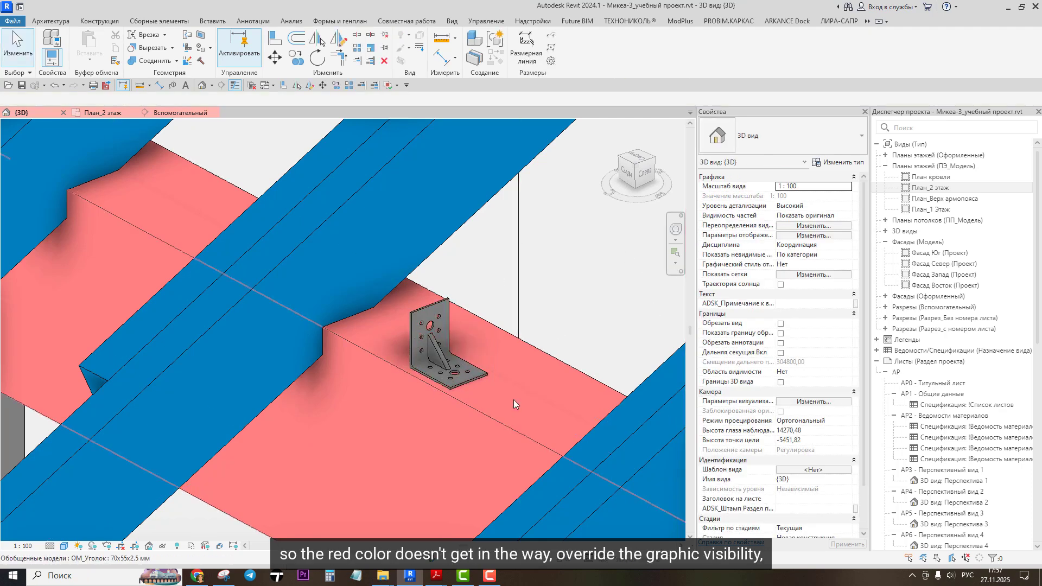
Step: Disable the "Доски больше 6000м" filter in the 3D view's visibility and graphics overrides
{"action": "left_click", "coordinate": [793, 227]}
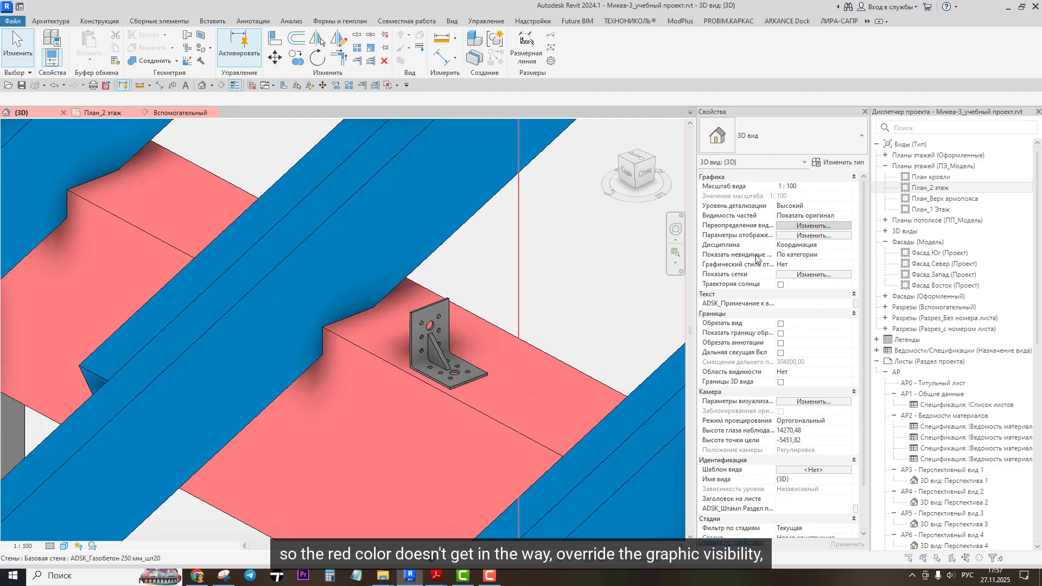
{"action": "left_click", "coordinate": [442, 207]}
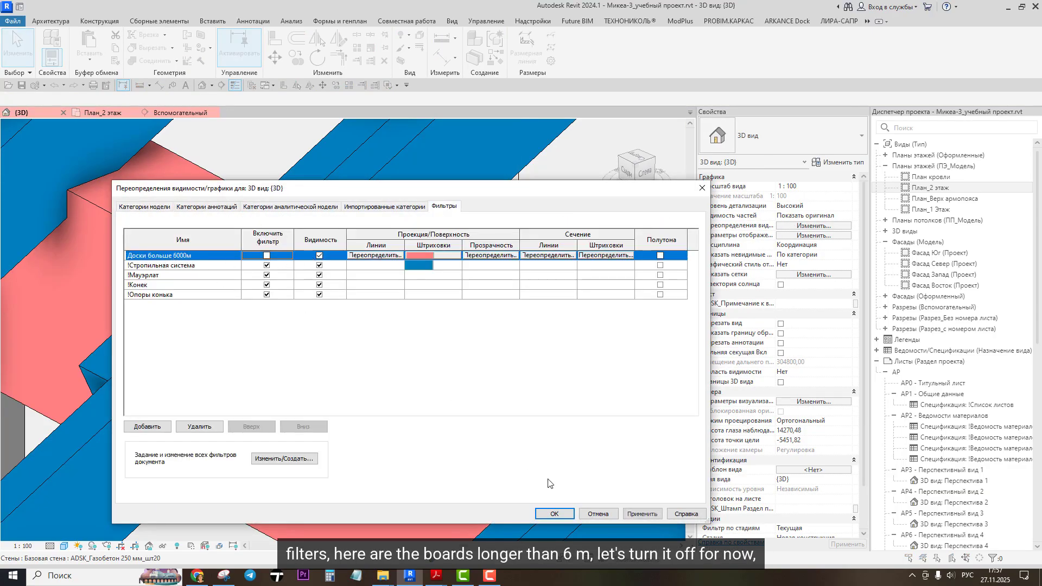
{"action": "left_click", "coordinate": [557, 514]}
{"action": "scroll", "coordinate": [459, 338], "scroll_direction": "down", "scroll_amount": 2}
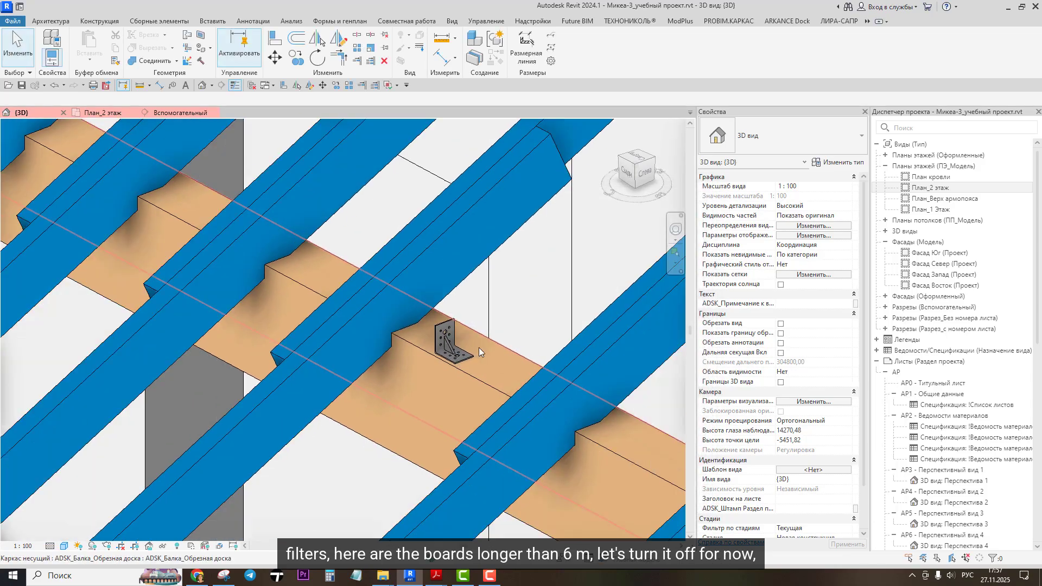
Step: Set the Марка property of the placed ОМ_Уголок bracket to Уголок and apply it
{"action": "scroll", "coordinate": [456, 342], "scroll_direction": "up", "scroll_amount": 2}
{"action": "left_click", "coordinate": [440, 334]}
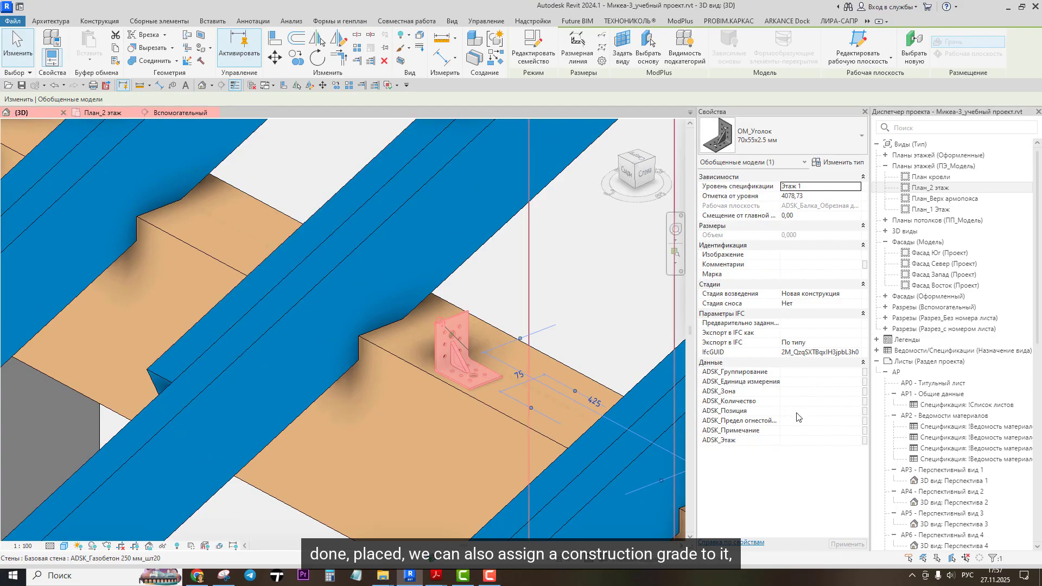
{"action": "left_click", "coordinate": [773, 413]}
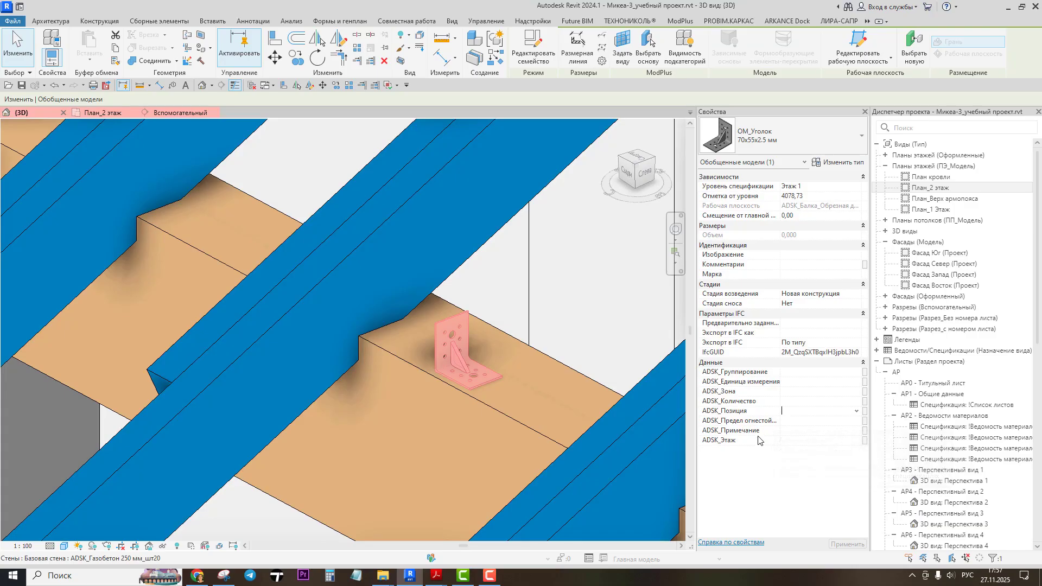
{"action": "left_click", "coordinate": [790, 431]}
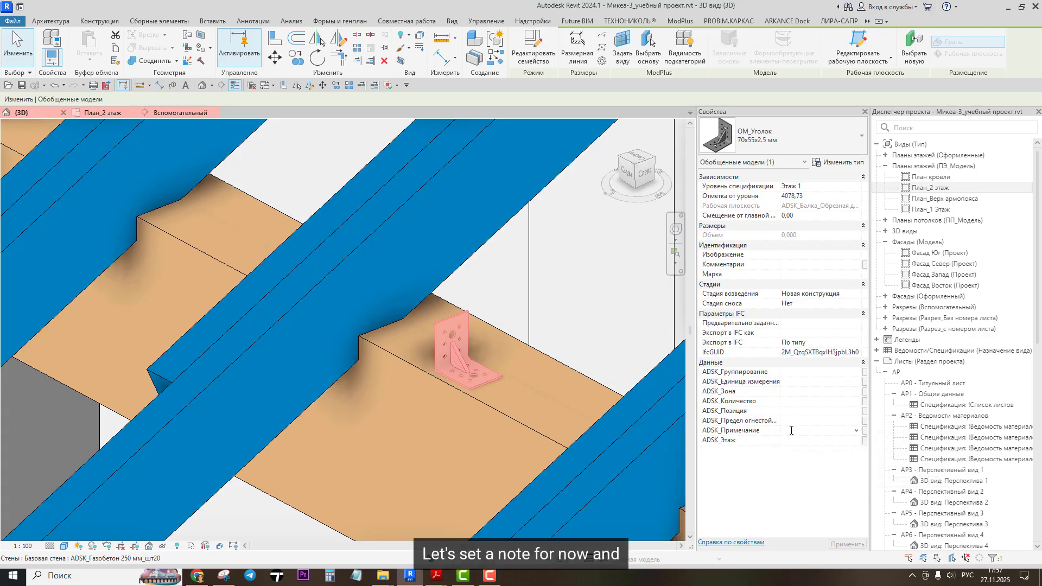
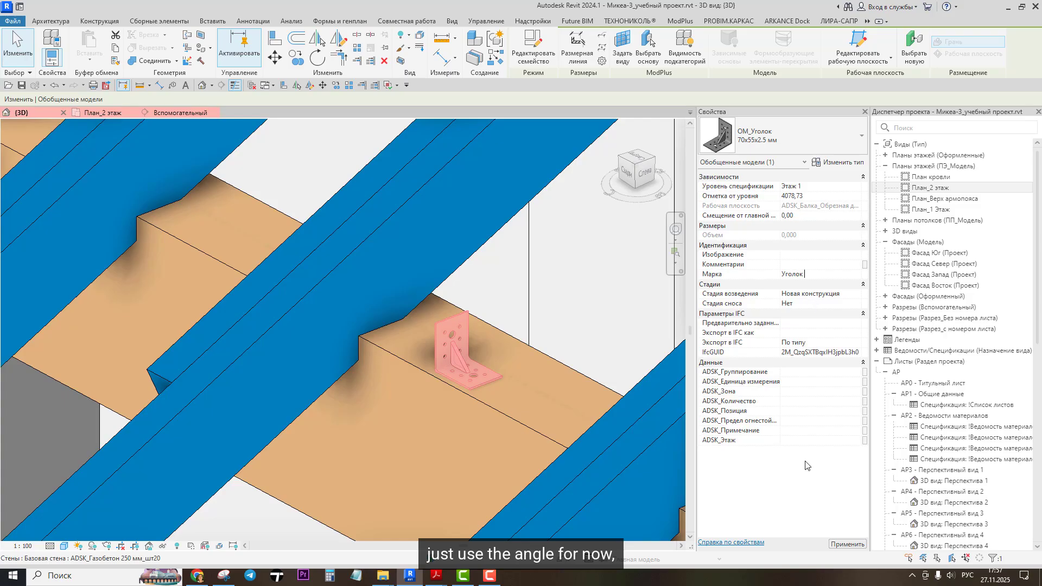
{"action": "left_click", "coordinate": [846, 544]}
{"action": "scroll", "coordinate": [364, 334], "scroll_direction": "down", "scroll_amount": 2}
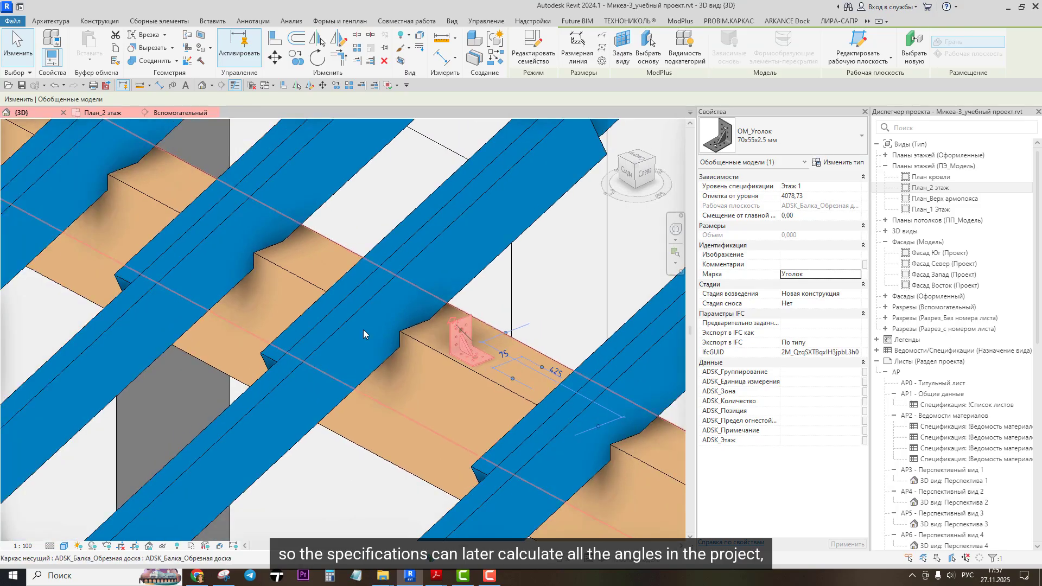
Step: Align the angle bracket's vertical plate with the side face of the adjacent rafter
{"action": "scroll", "coordinate": [414, 216], "scroll_direction": "down", "scroll_amount": 2}
{"action": "middle_click_drag", "start_coordinate": [439, 248], "coordinate": [419, 321]}
{"action": "scroll", "coordinate": [418, 321], "scroll_direction": "up", "scroll_amount": 3}
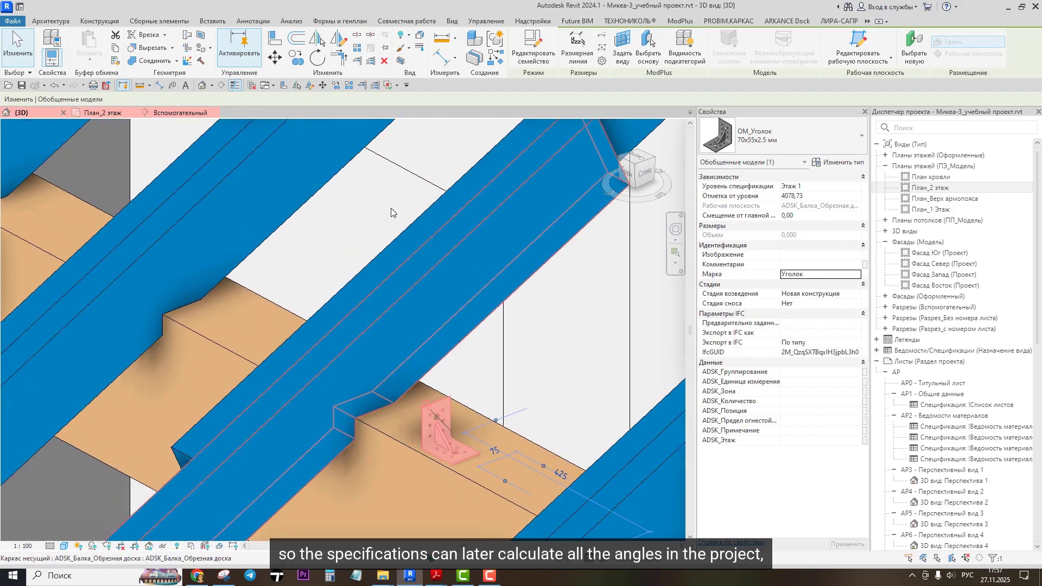
{"action": "key", "text": "a"}
{"action": "key", "text": "l"}
{"action": "left_click", "coordinate": [419, 409]}
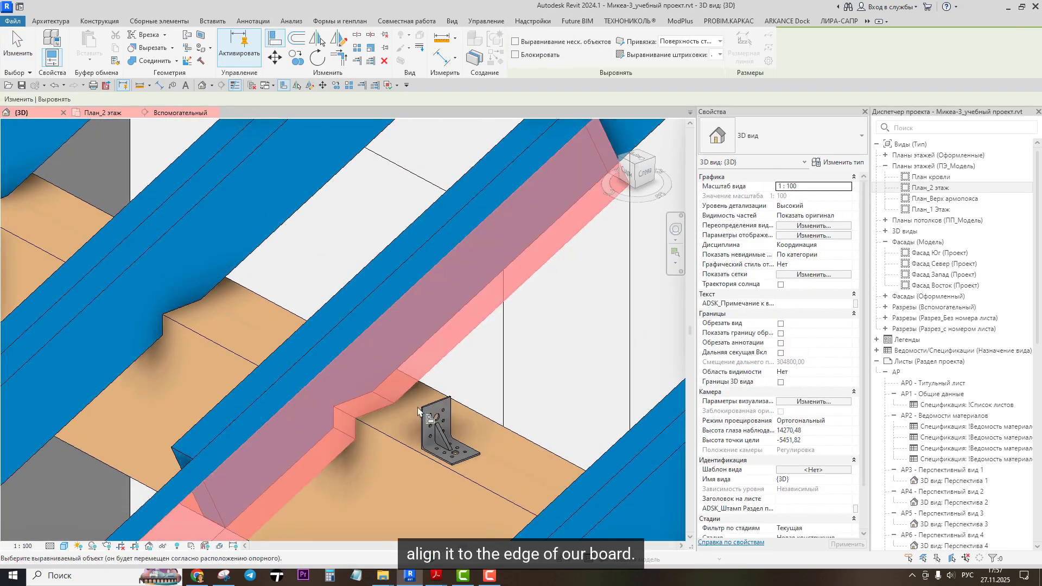
{"action": "scroll", "coordinate": [418, 411], "scroll_direction": "up", "scroll_amount": 2}
{"action": "left_click", "coordinate": [416, 393]}
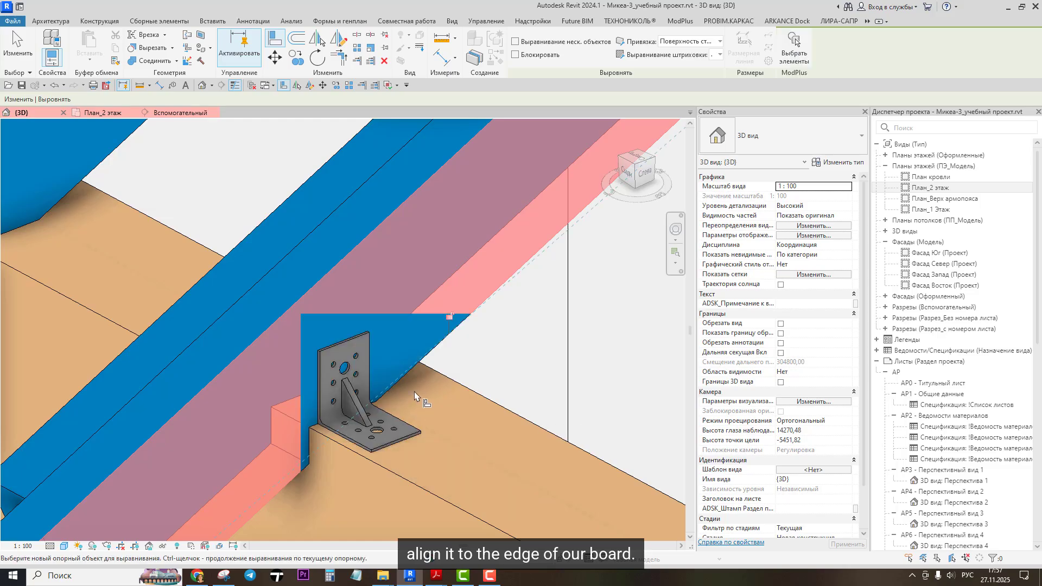
{"action": "key", "text": "Escape"}
Step: Load the stud family Шпилька 100 мм.rfa from the Крепеж folder into the project
{"action": "middle_click_drag", "start_coordinate": [397, 339], "coordinate": [477, 311]}
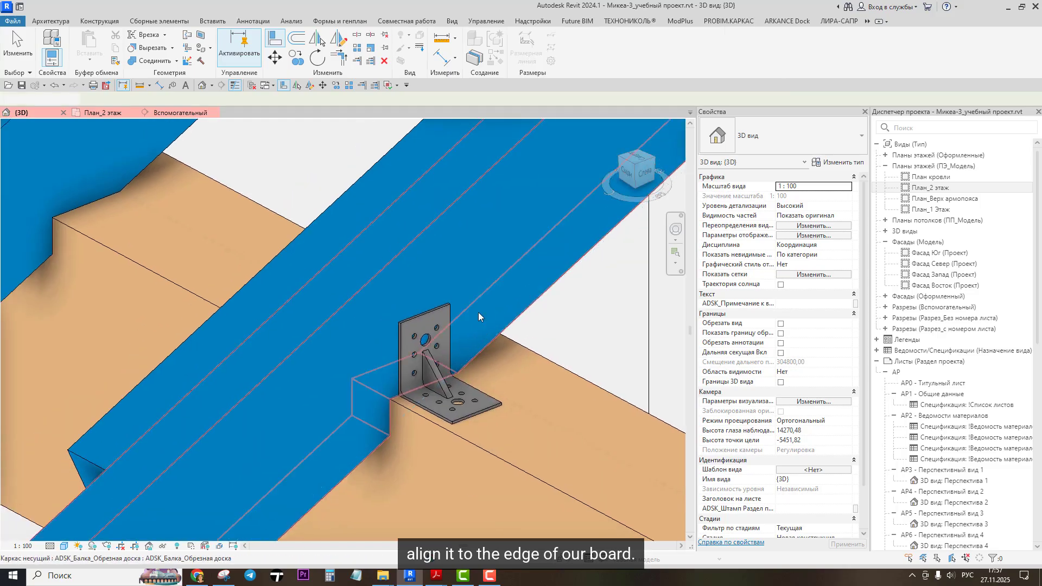
{"action": "scroll", "coordinate": [478, 313], "scroll_direction": "down", "scroll_amount": 2}
{"action": "middle_click_drag", "start_coordinate": [581, 293], "coordinate": [572, 307]}
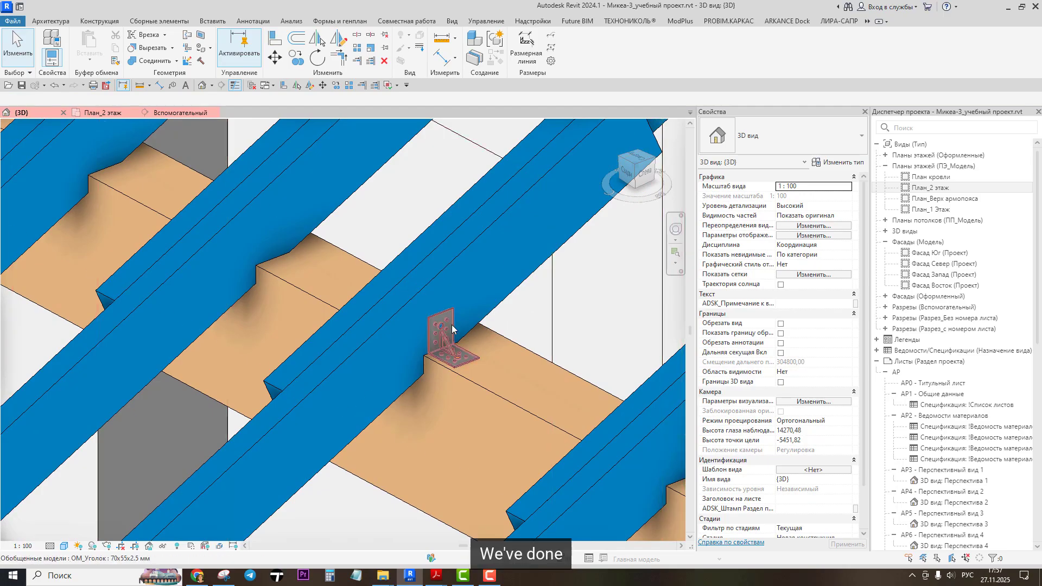
{"action": "scroll", "coordinate": [452, 327], "scroll_direction": "up", "scroll_amount": 2}
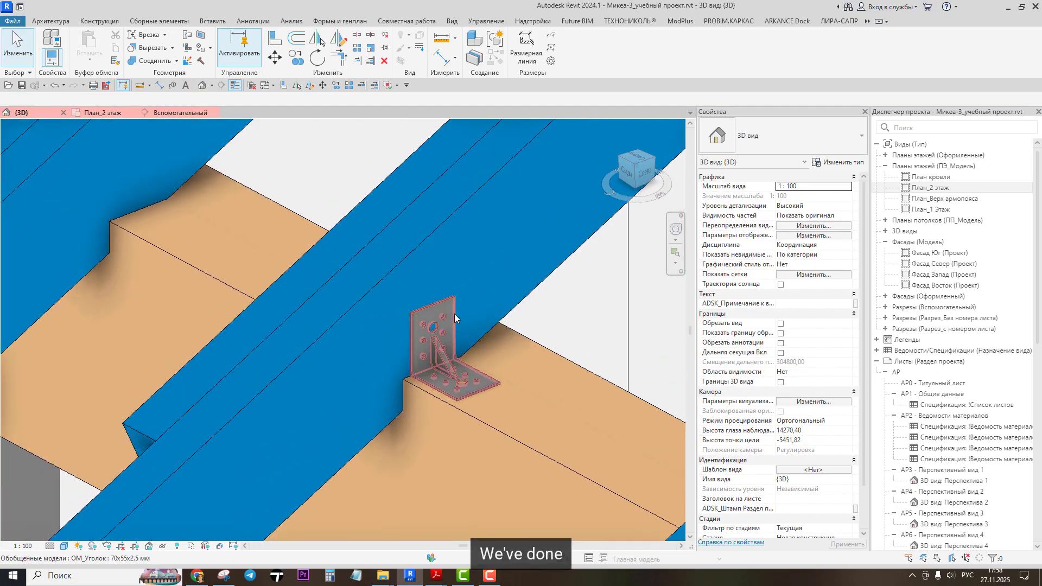
{"action": "scroll", "coordinate": [454, 313], "scroll_direction": "down", "scroll_amount": 2}
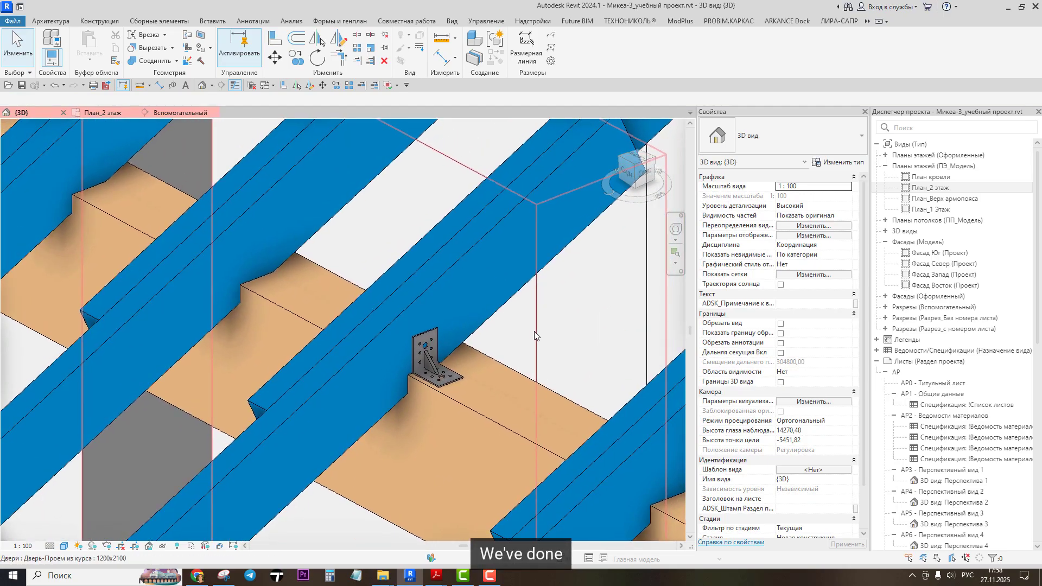
{"action": "left_click", "coordinate": [213, 20]}
{"action": "left_click", "coordinate": [521, 62]}
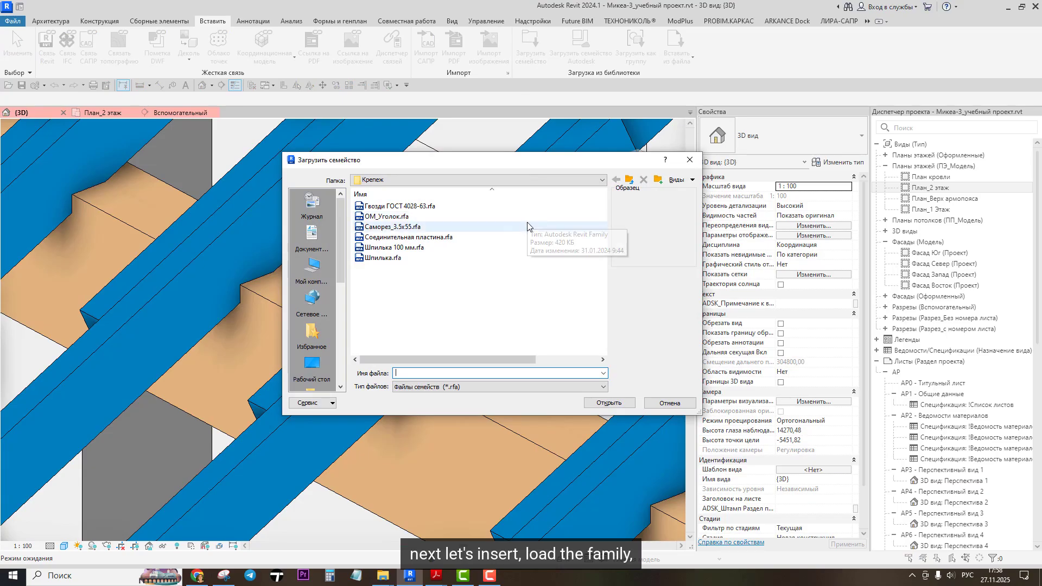
{"action": "left_click", "coordinate": [393, 249]}
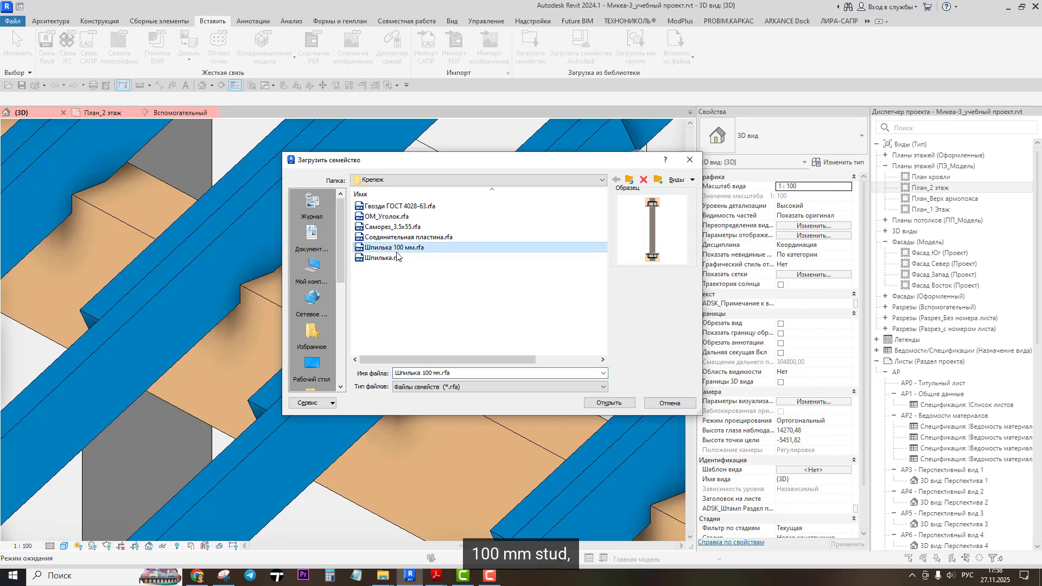
{"action": "left_click", "coordinate": [600, 403]}
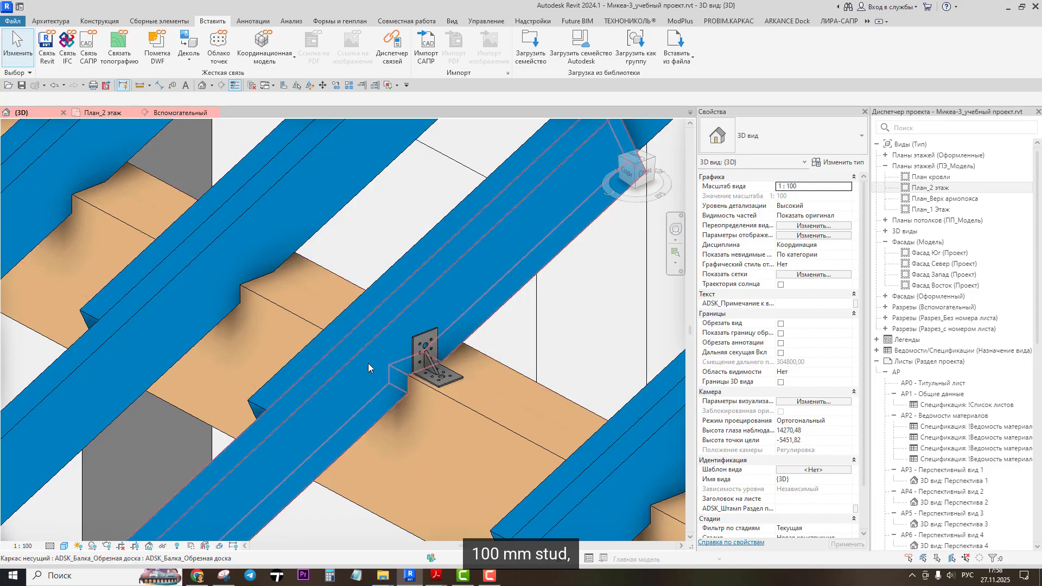
Step: Place a Шпилька 100 мм М14 stud component on the rafter's side face, near the angle bracket
{"action": "left_click", "coordinate": [48, 20]}
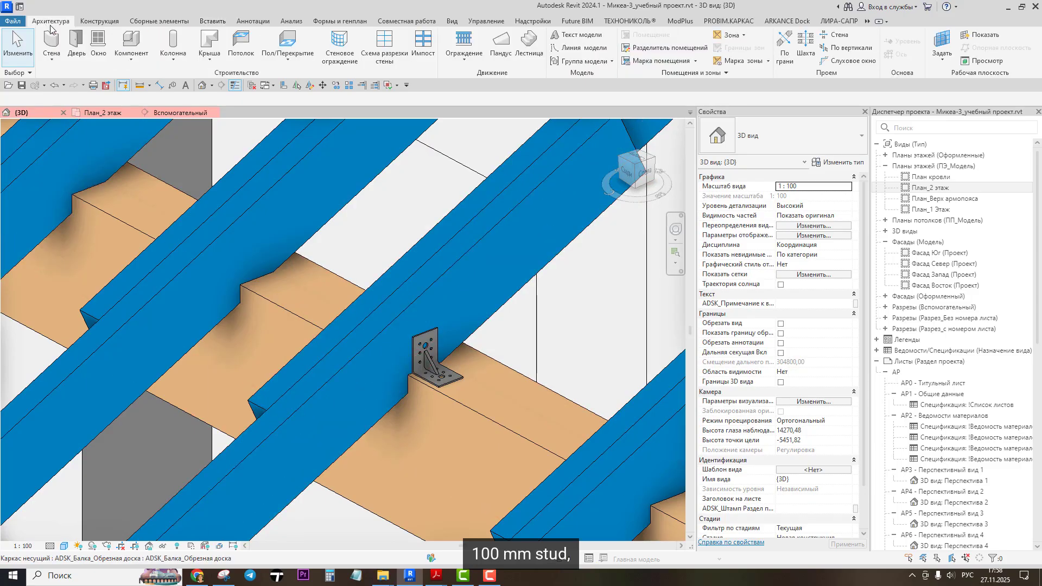
{"action": "left_click", "coordinate": [117, 46]}
{"action": "scroll", "coordinate": [337, 328], "scroll_direction": "up", "scroll_amount": 4}
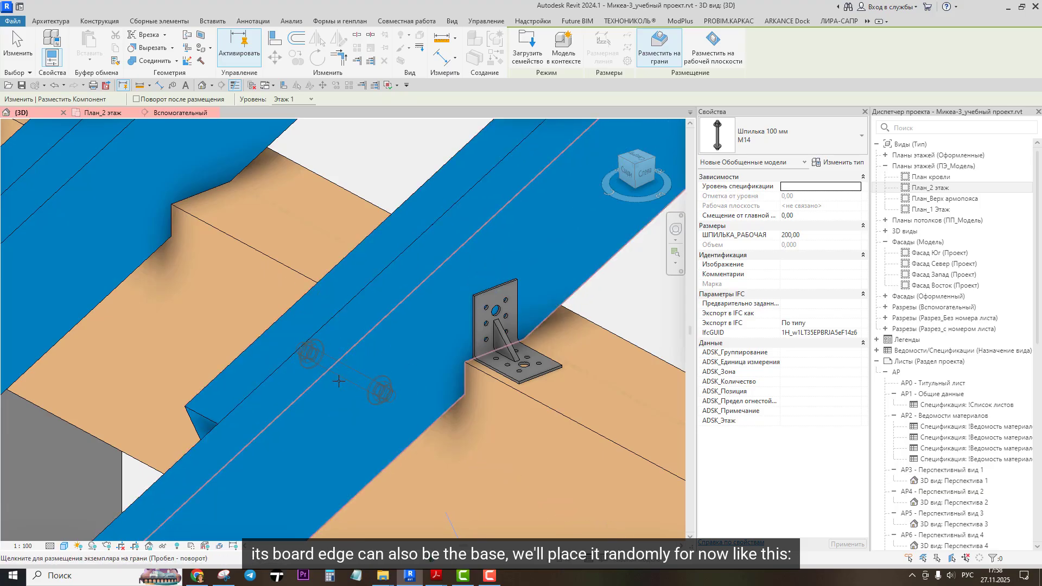
{"action": "left_click", "coordinate": [323, 404]}
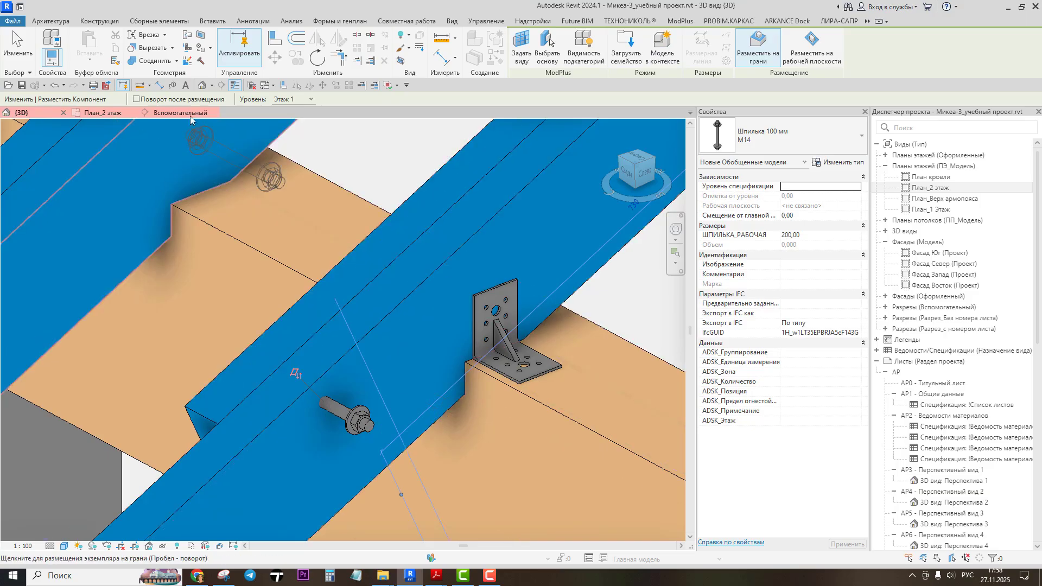
Step: Look for the placed stud in the Вспомогательный section and end component placement
{"action": "left_click", "coordinate": [173, 113]}
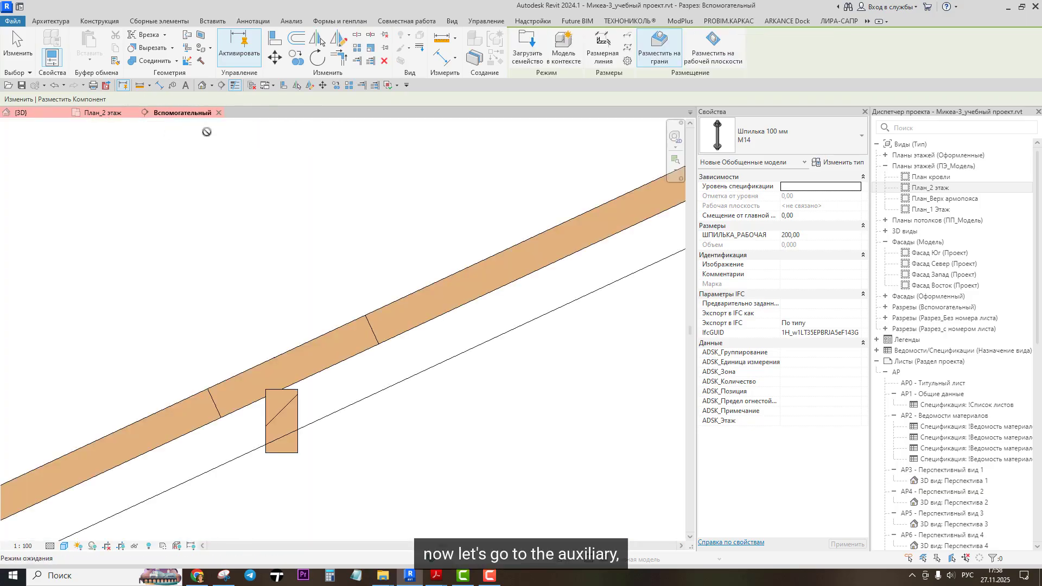
{"action": "middle_click_drag", "start_coordinate": [335, 259], "coordinate": [372, 269]}
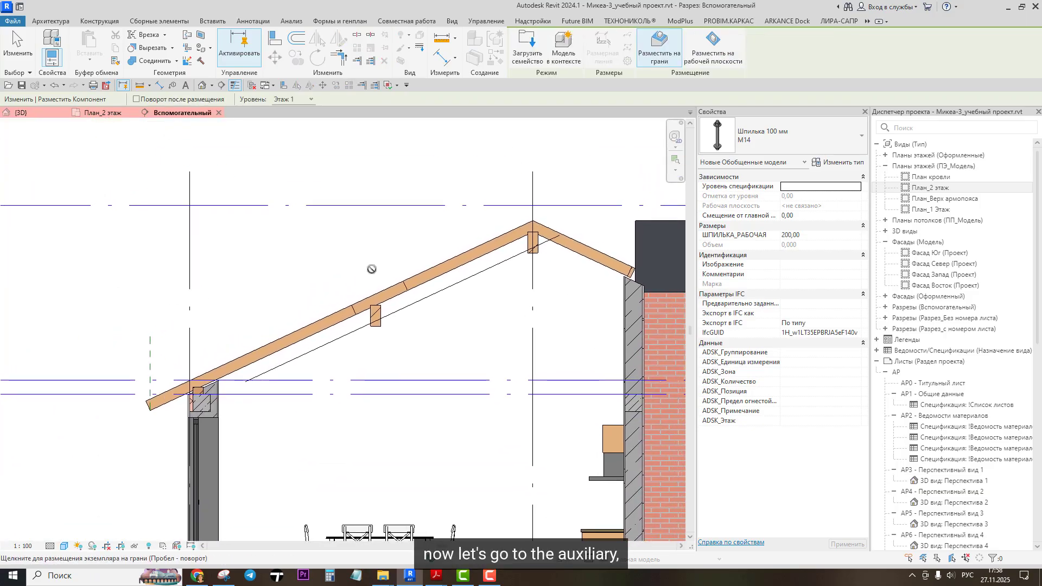
{"action": "key", "text": "Escape"}
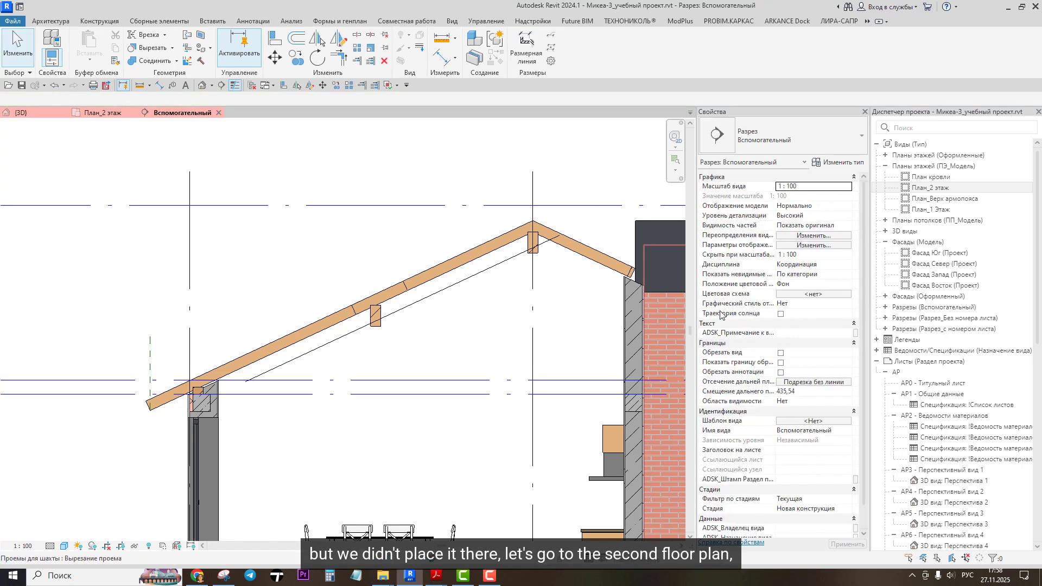
Step: In the План_2 этаж floor plan, move the Вспомогательный section line over to the rafter overlap holding the stud
{"action": "double_click", "coordinate": [921, 188]}
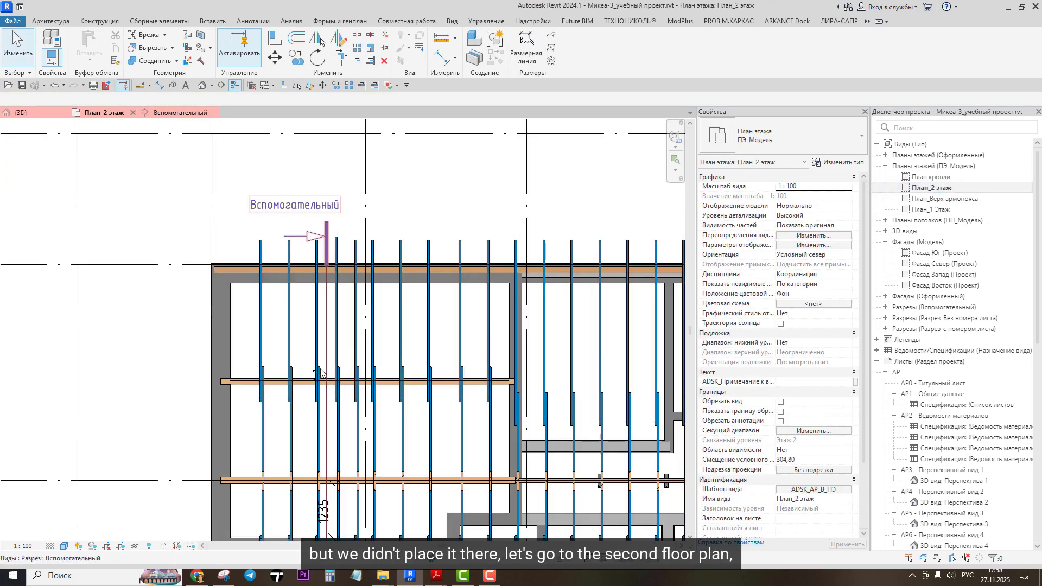
{"action": "scroll", "coordinate": [308, 376], "scroll_direction": "up", "scroll_amount": 4}
{"action": "left_click", "coordinate": [306, 374]}
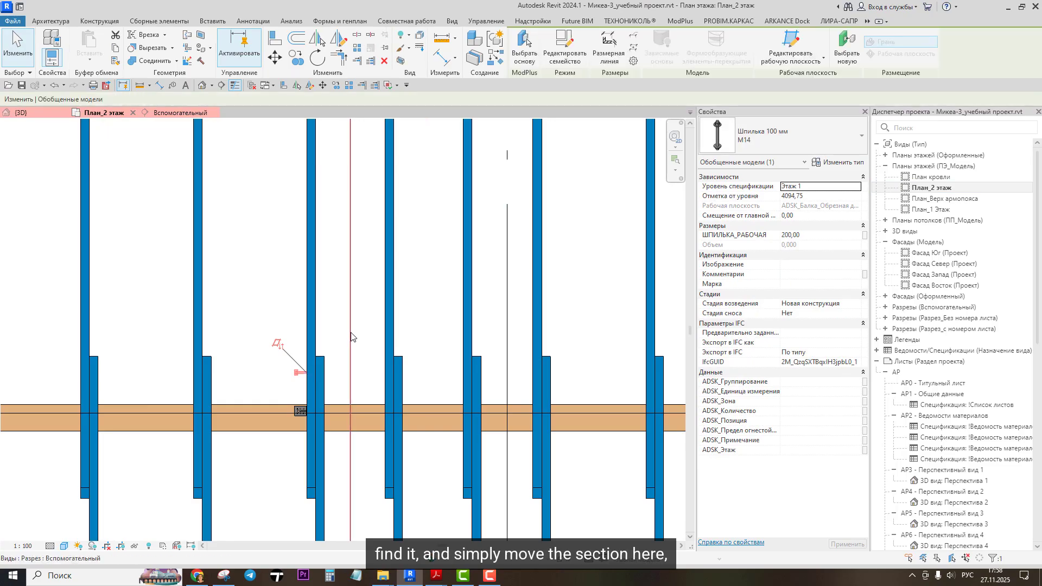
{"action": "scroll", "coordinate": [352, 337], "scroll_direction": "down", "scroll_amount": 2}
{"action": "scroll", "coordinate": [351, 332], "scroll_direction": "down", "scroll_amount": 1}
{"action": "left_click", "coordinate": [351, 328]}
{"action": "scroll", "coordinate": [350, 331], "scroll_direction": "down", "scroll_amount": 1}
{"action": "left_click_drag", "start_coordinate": [349, 347], "coordinate": [322, 346]}
{"action": "scroll", "coordinate": [321, 346], "scroll_direction": "up", "scroll_amount": 3}
{"action": "scroll", "coordinate": [320, 315], "scroll_direction": "down", "scroll_amount": 2}
{"action": "middle_click_drag", "start_coordinate": [326, 315], "coordinate": [316, 443]}
Step: In the Вспомогательный section, move the stud about 47 mm perpendicular to the rafter onto its centreline
{"action": "left_click", "coordinate": [168, 116]}
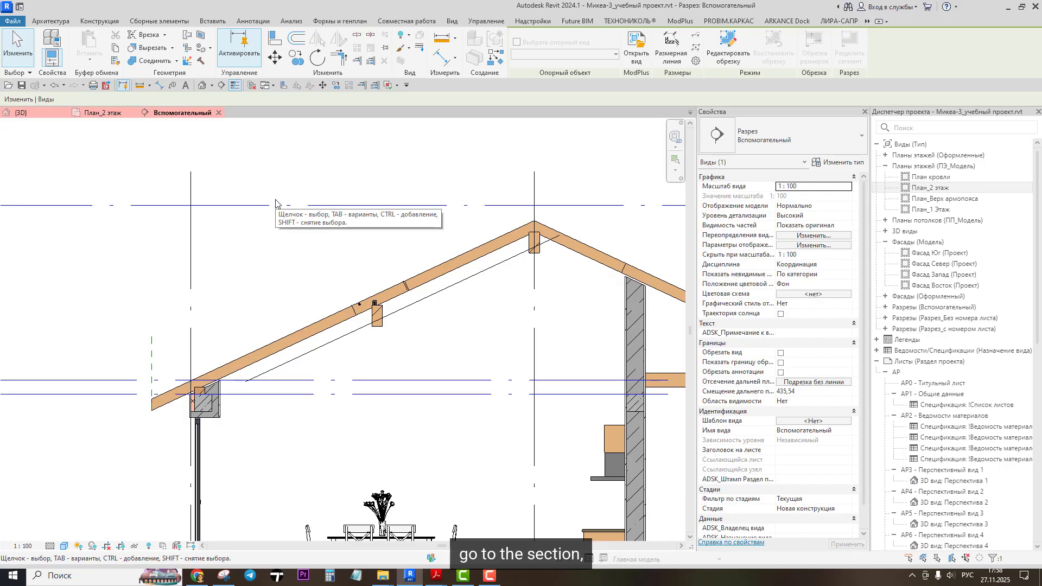
{"action": "scroll", "coordinate": [363, 318], "scroll_direction": "up", "scroll_amount": 10}
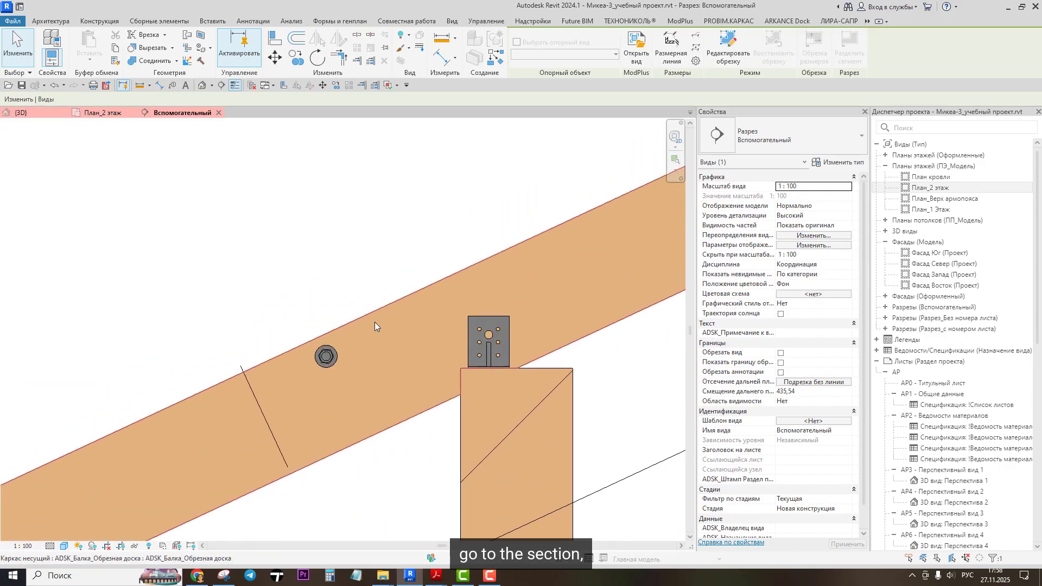
{"action": "left_click", "coordinate": [325, 356]}
{"action": "scroll", "coordinate": [356, 314], "scroll_direction": "down", "scroll_amount": 2}
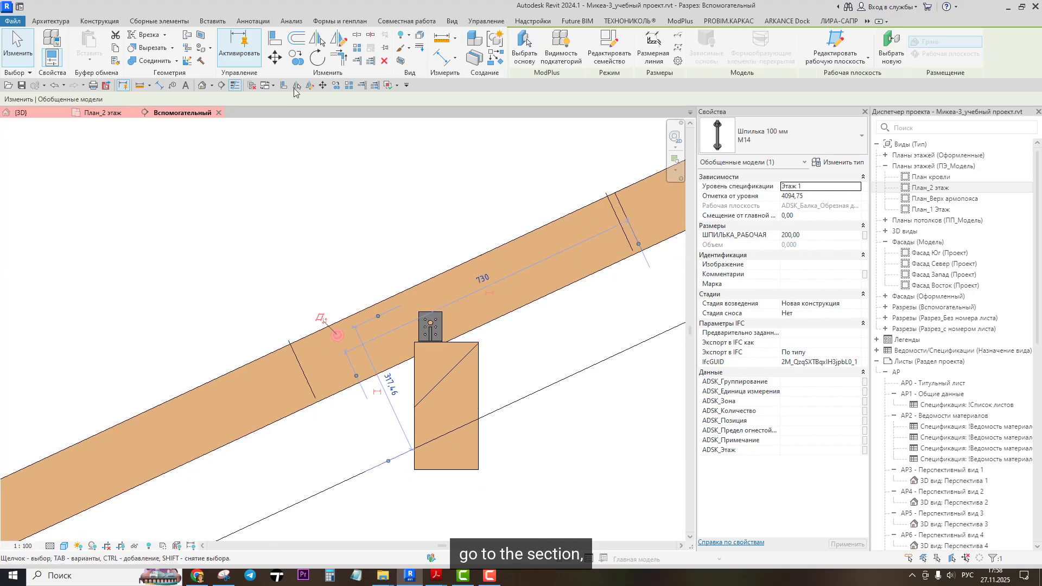
{"action": "left_click", "coordinate": [275, 57]}
{"action": "scroll", "coordinate": [337, 336], "scroll_direction": "up", "scroll_amount": 5}
{"action": "left_click", "coordinate": [333, 348]}
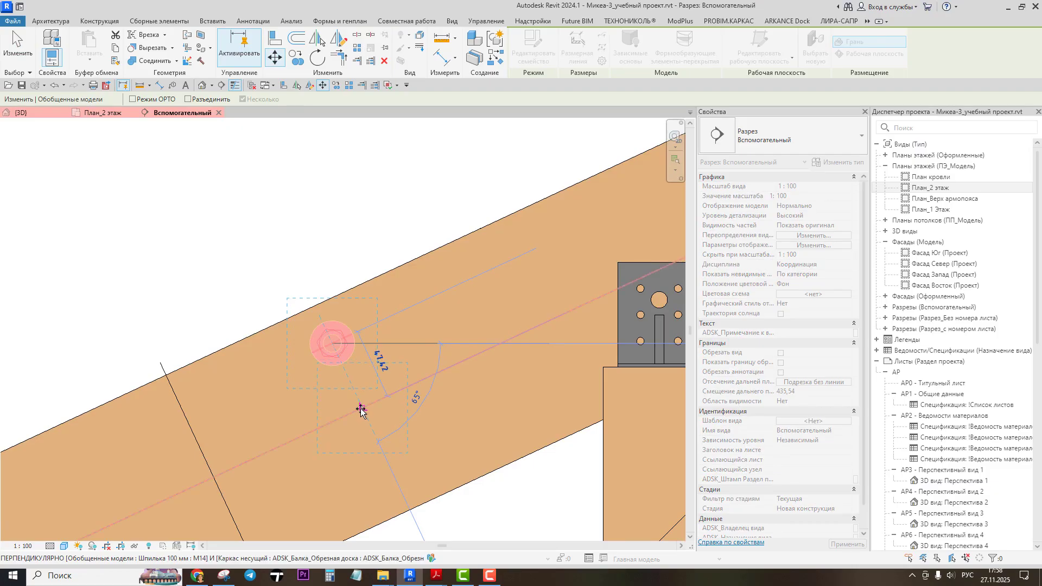
{"action": "left_click", "coordinate": [360, 412]}
{"action": "scroll", "coordinate": [363, 407], "scroll_direction": "down", "scroll_amount": 4}
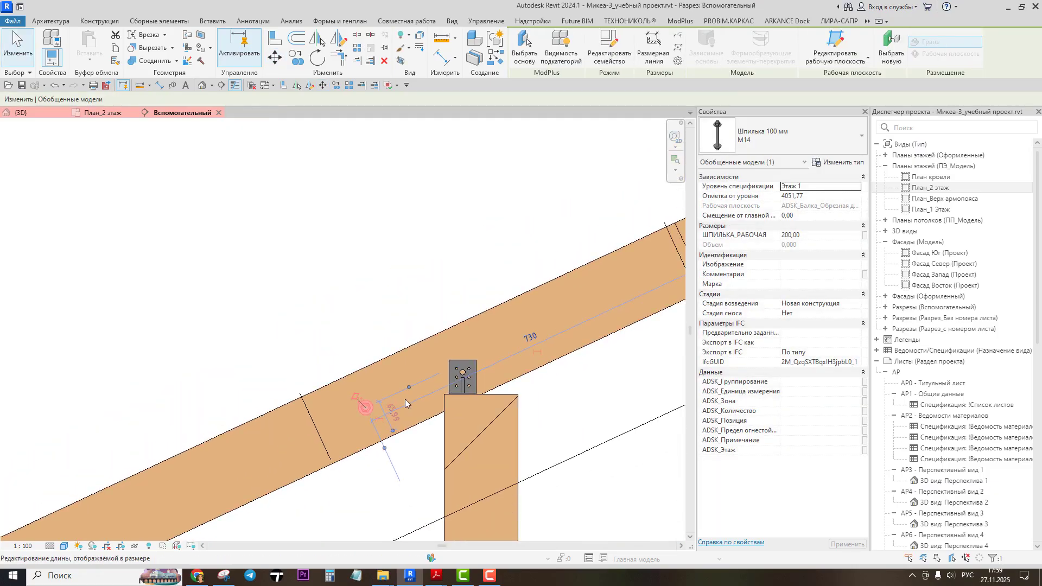
Step: Move the stud 50 mm down the slope along the rafter's centreline, away from the bracket
{"action": "middle_click_drag", "start_coordinate": [405, 399], "coordinate": [379, 411]}
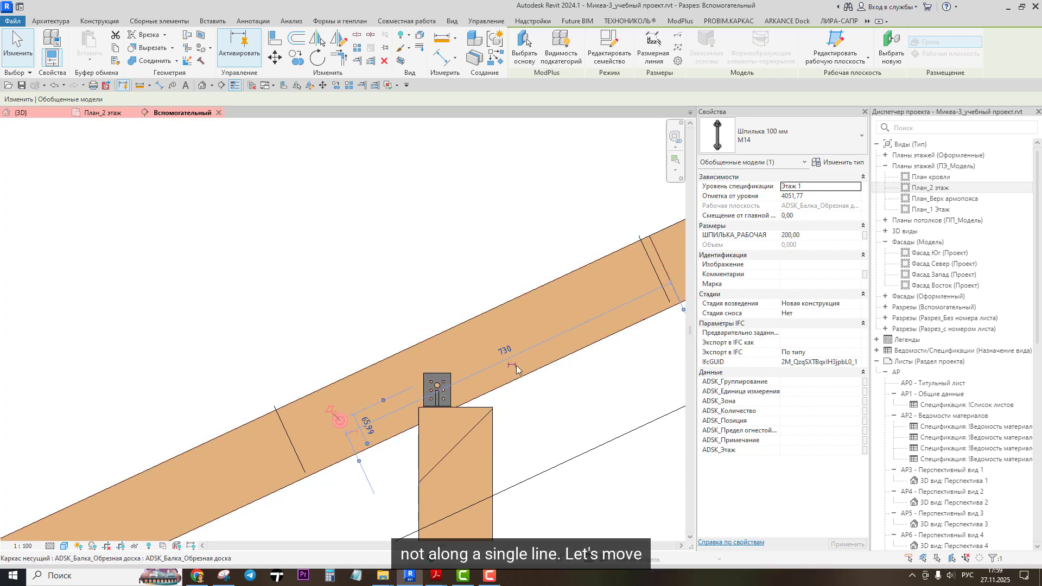
{"action": "scroll", "coordinate": [335, 421], "scroll_direction": "up", "scroll_amount": 2}
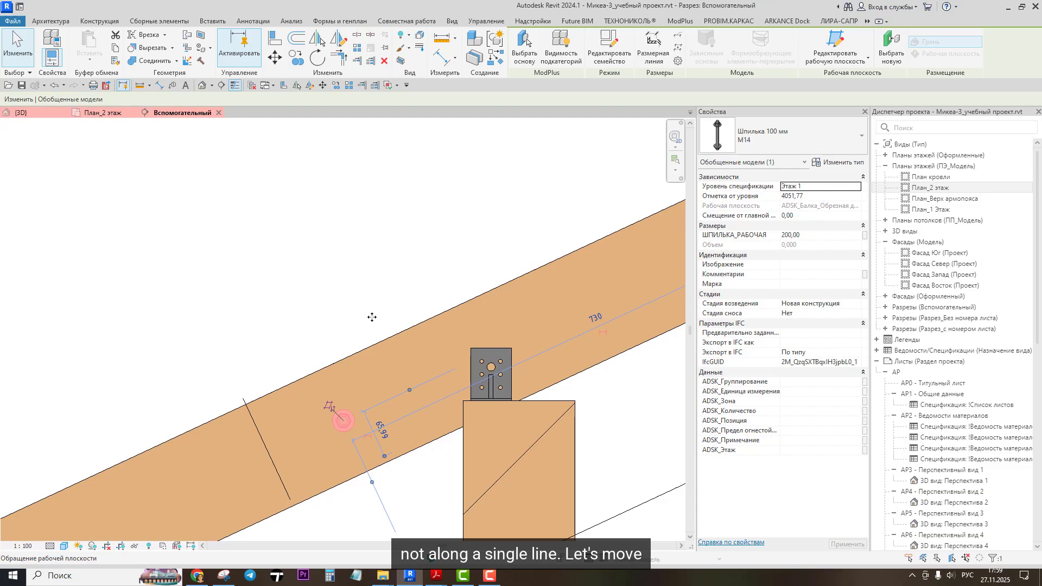
{"action": "left_click", "coordinate": [274, 57]}
{"action": "scroll", "coordinate": [342, 424], "scroll_direction": "up", "scroll_amount": 2}
{"action": "scroll", "coordinate": [342, 424], "scroll_direction": "up", "scroll_amount": 1}
{"action": "left_click", "coordinate": [345, 420]}
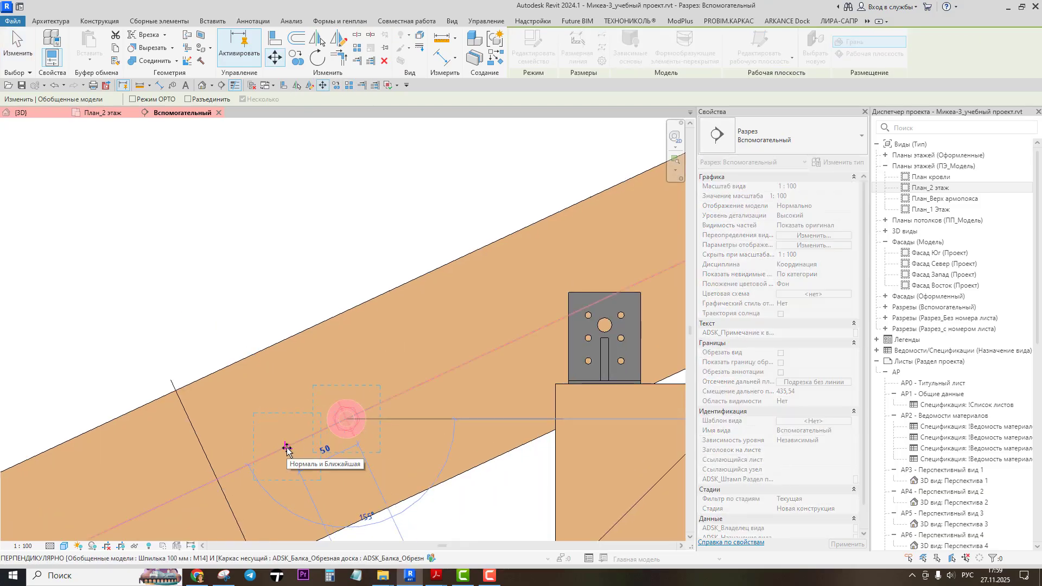
{"action": "left_click", "coordinate": [287, 448]}
{"action": "scroll", "coordinate": [342, 382], "scroll_direction": "down", "scroll_amount": 3}
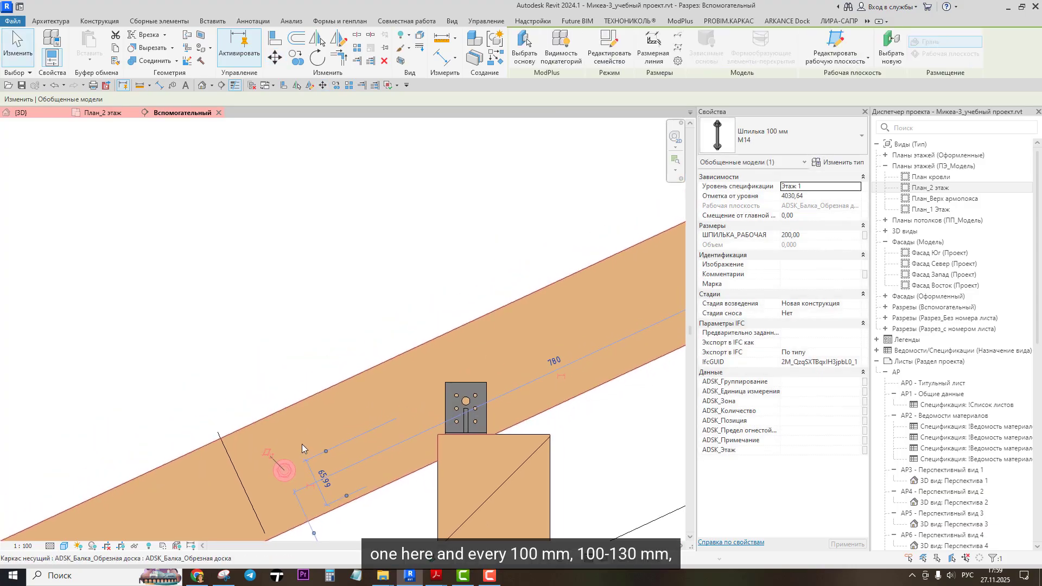
Step: Copy the stud up the slope along the rafter's centreline three times at 130 mm spacing
{"action": "scroll", "coordinate": [314, 448], "scroll_direction": "down", "scroll_amount": 2}
{"action": "middle_click_drag", "start_coordinate": [364, 432], "coordinate": [363, 443]}
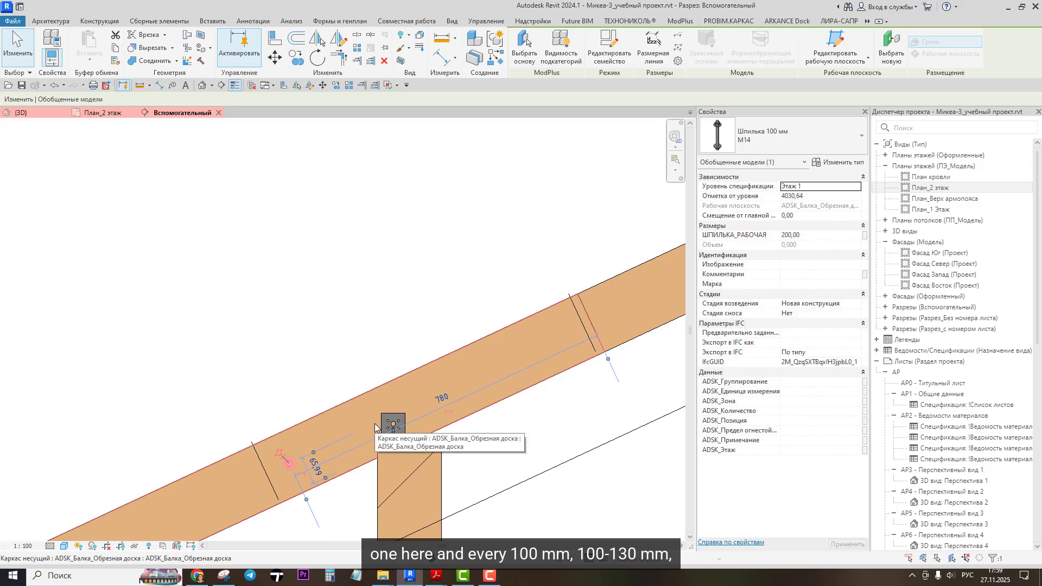
{"action": "middle_click_drag", "start_coordinate": [391, 415], "coordinate": [439, 401]}
{"action": "scroll", "coordinate": [374, 414], "scroll_direction": "up", "scroll_amount": 1}
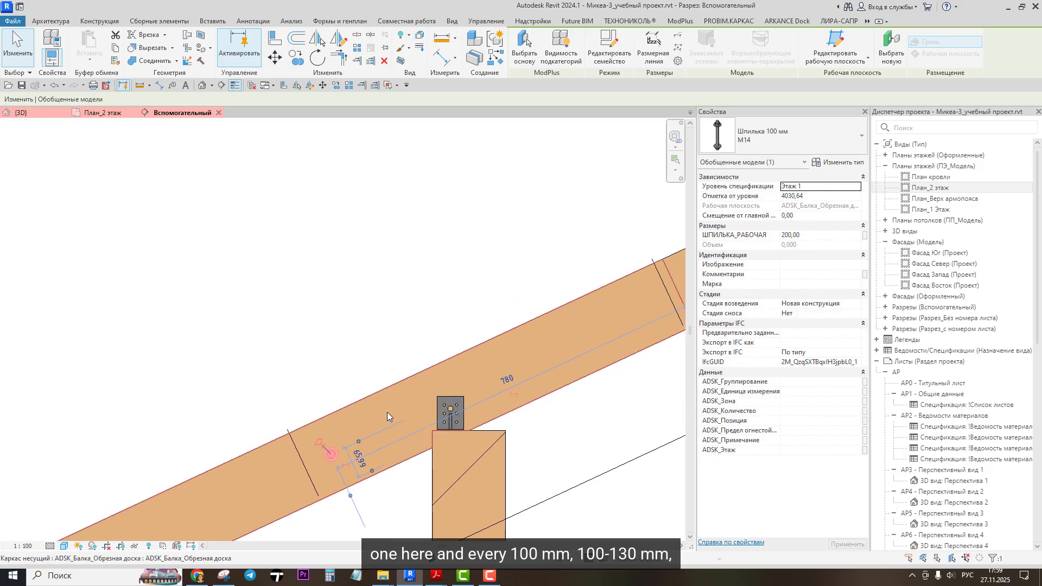
{"action": "left_click", "coordinate": [297, 63]}
{"action": "scroll", "coordinate": [332, 456], "scroll_direction": "up", "scroll_amount": 3}
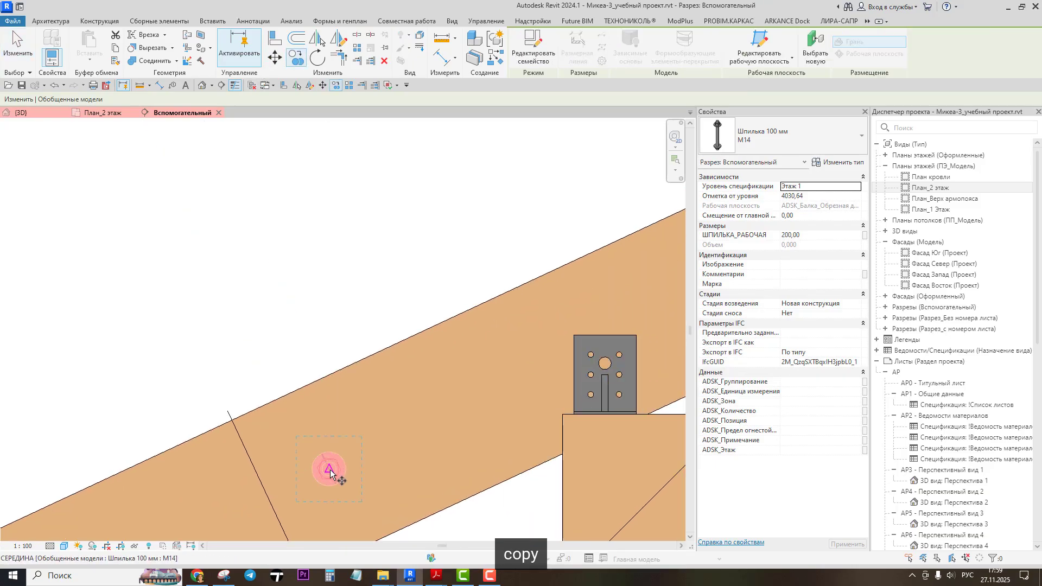
{"action": "left_click", "coordinate": [329, 469]}
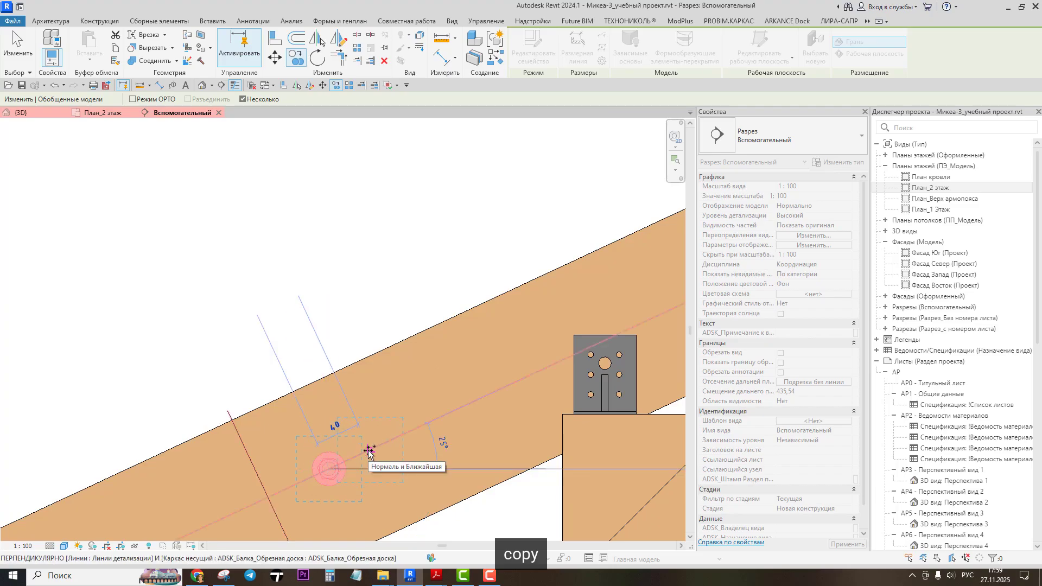
{"action": "scroll", "coordinate": [368, 452], "scroll_direction": "down", "scroll_amount": 3}
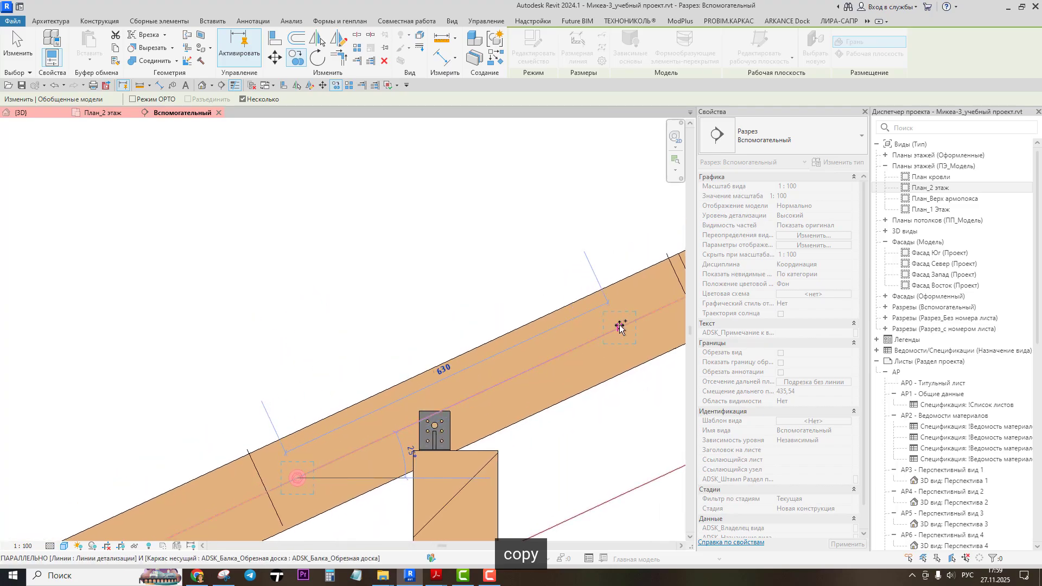
{"action": "type", "text": "500"}
{"action": "key", "text": "Return"}
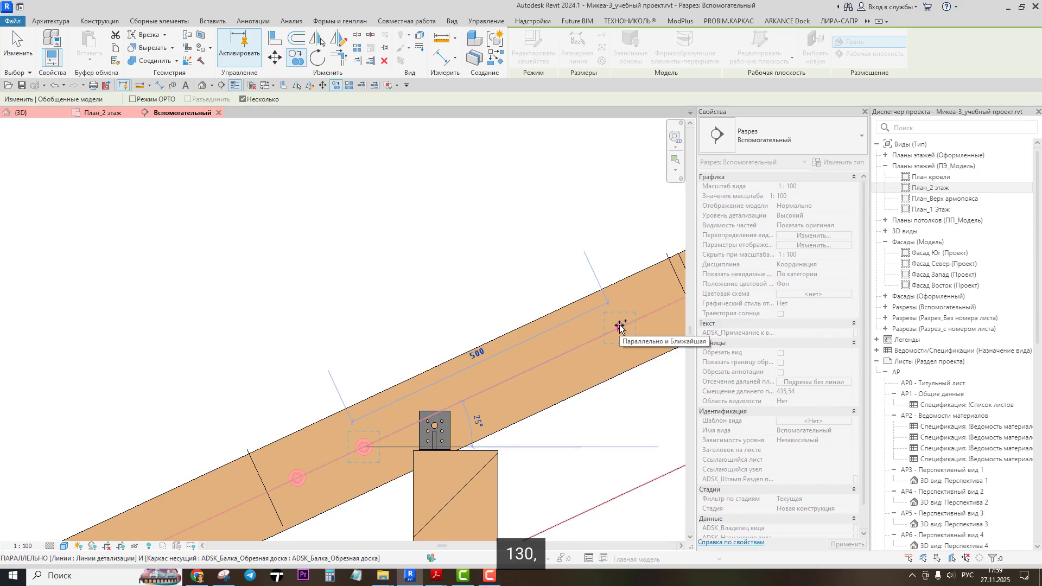
{"action": "type", "text": "130"}
{"action": "key", "text": "Return"}
{"action": "type", "text": "1"}
{"action": "key", "text": "Return"}
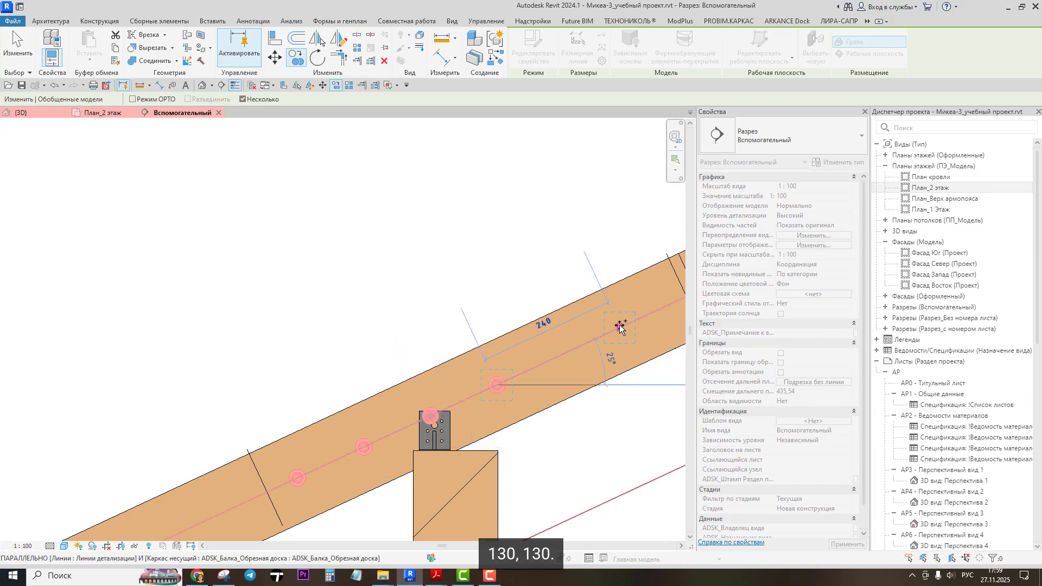
{"action": "scroll", "coordinate": [509, 373], "scroll_direction": "down", "scroll_amount": 3}
{"action": "scroll", "coordinate": [483, 400], "scroll_direction": "up", "scroll_amount": 1}
{"action": "scroll", "coordinate": [486, 394], "scroll_direction": "up", "scroll_amount": 1}
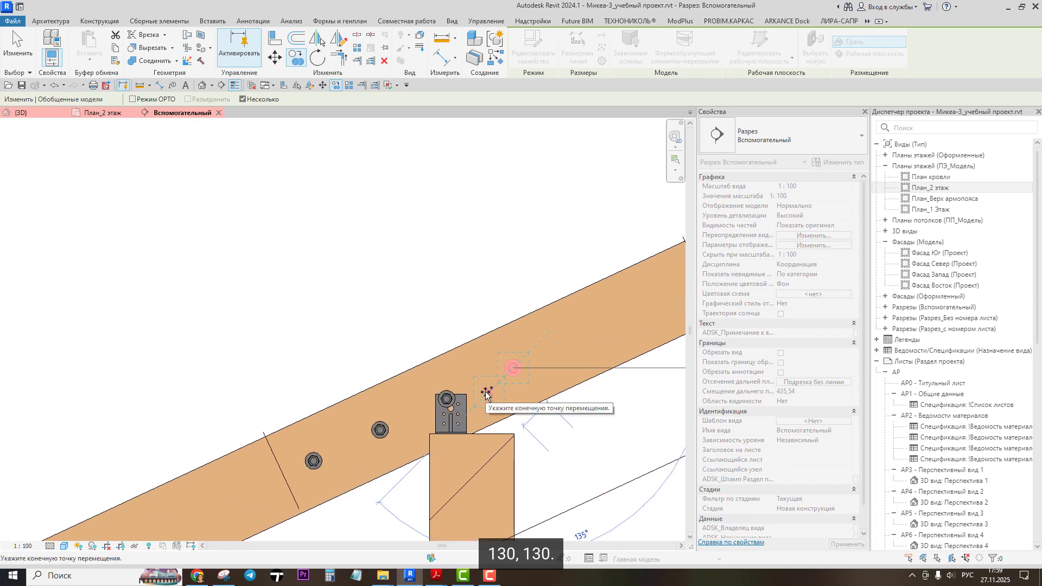
{"action": "key", "text": "Escape"}
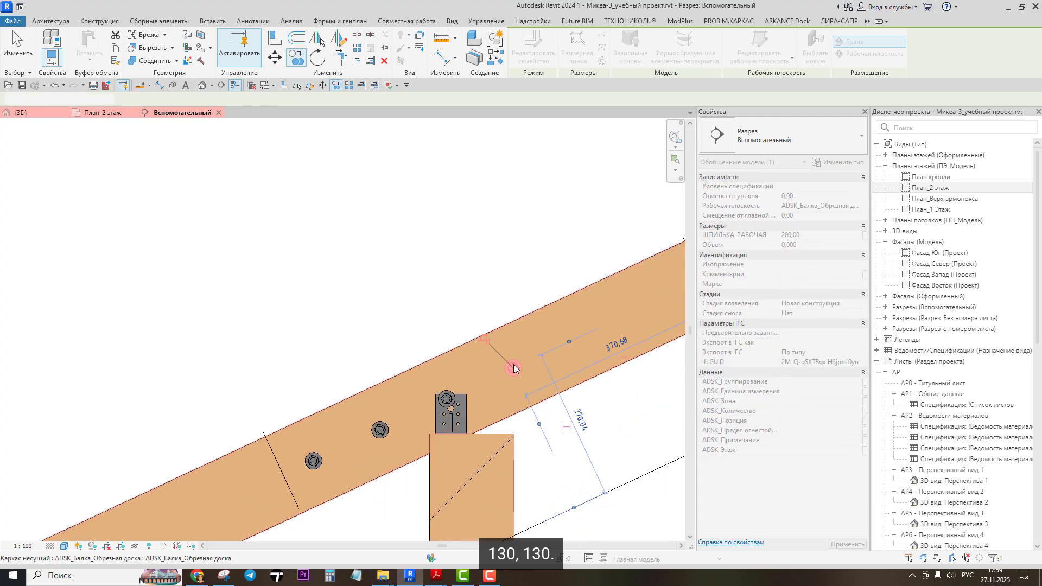
Step: Move the two uppermost studs together about 300 mm up the slope along the rafter's centreline
{"action": "scroll", "coordinate": [436, 387], "scroll_direction": "up", "scroll_amount": 2}
{"action": "left_click", "coordinate": [455, 409], "text": "ctrl"}
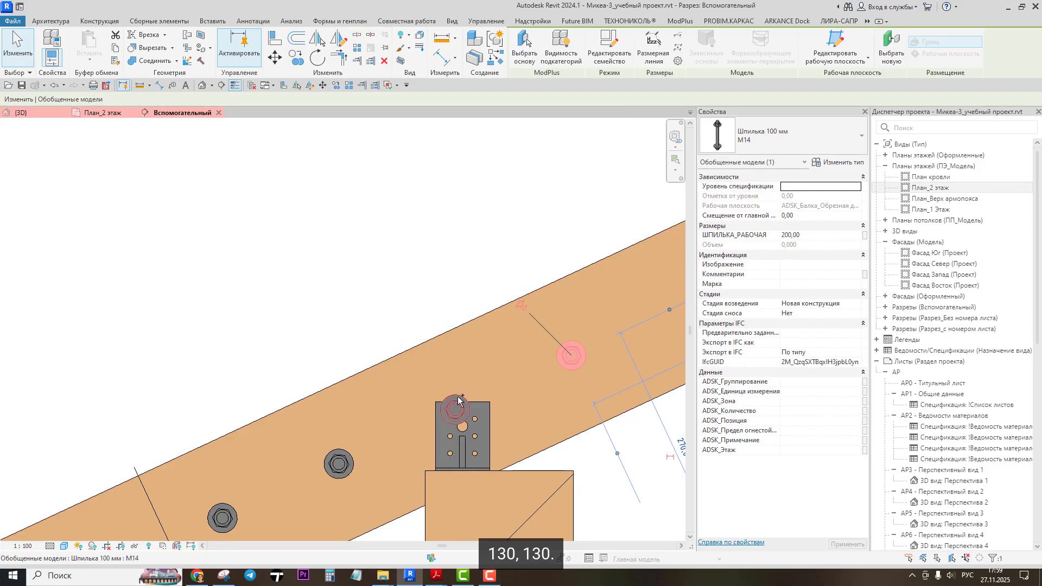
{"action": "left_click", "coordinate": [275, 57]}
{"action": "middle_click_drag", "start_coordinate": [566, 312], "coordinate": [426, 332]}
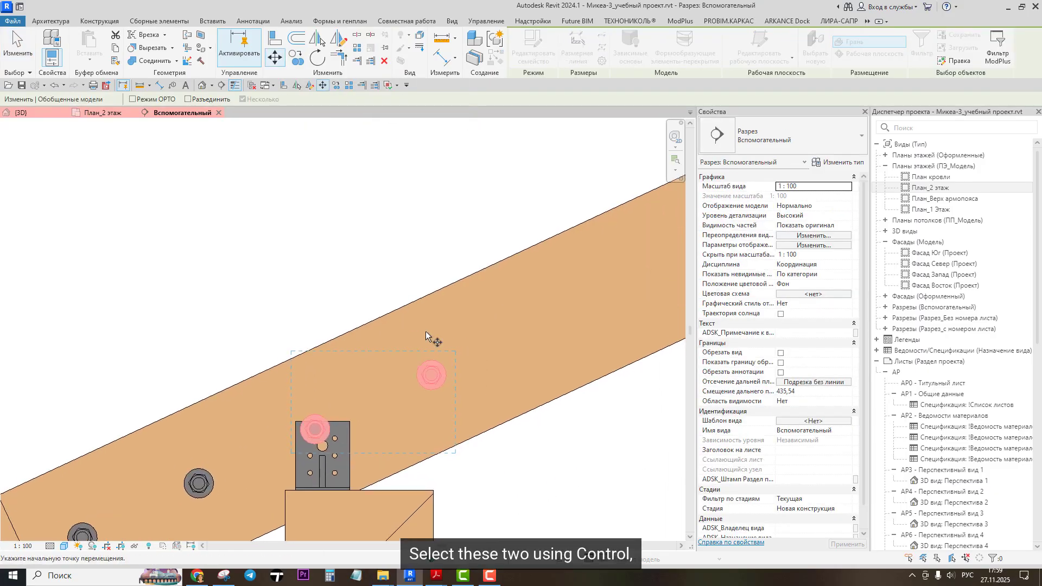
{"action": "left_click", "coordinate": [433, 375]}
{"action": "scroll", "coordinate": [433, 375], "scroll_direction": "down", "scroll_amount": 3}
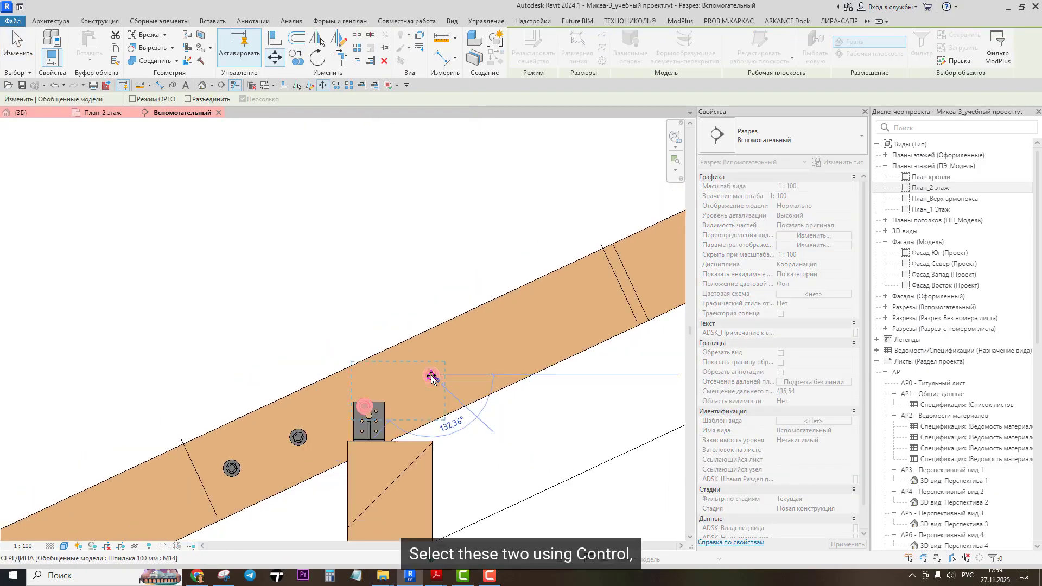
{"action": "left_click", "coordinate": [565, 313]}
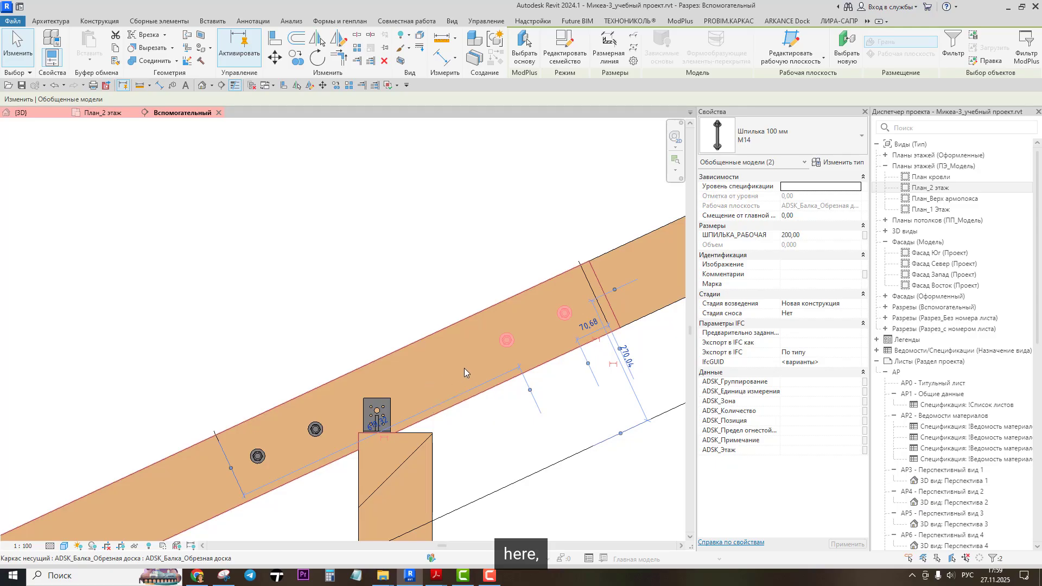
Step: Copy the lower of the two moved studs 130 mm down the slope towards the bracket
{"action": "scroll", "coordinate": [464, 368], "scroll_direction": "up", "scroll_amount": 2}
{"action": "key", "text": "Escape"}
{"action": "left_click", "coordinate": [522, 332]}
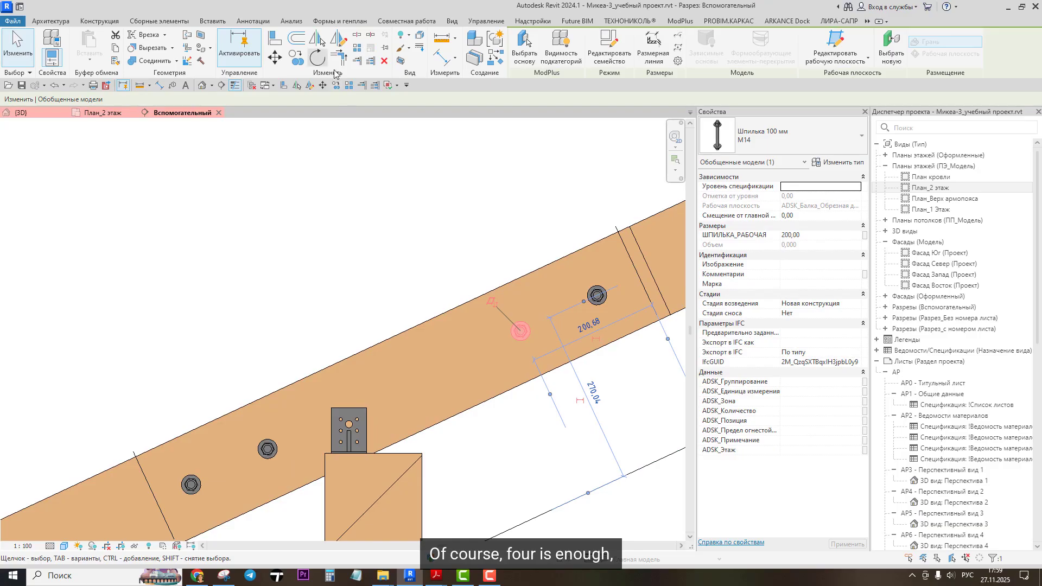
{"action": "left_click", "coordinate": [296, 57]}
{"action": "scroll", "coordinate": [512, 333], "scroll_direction": "up", "scroll_amount": 2}
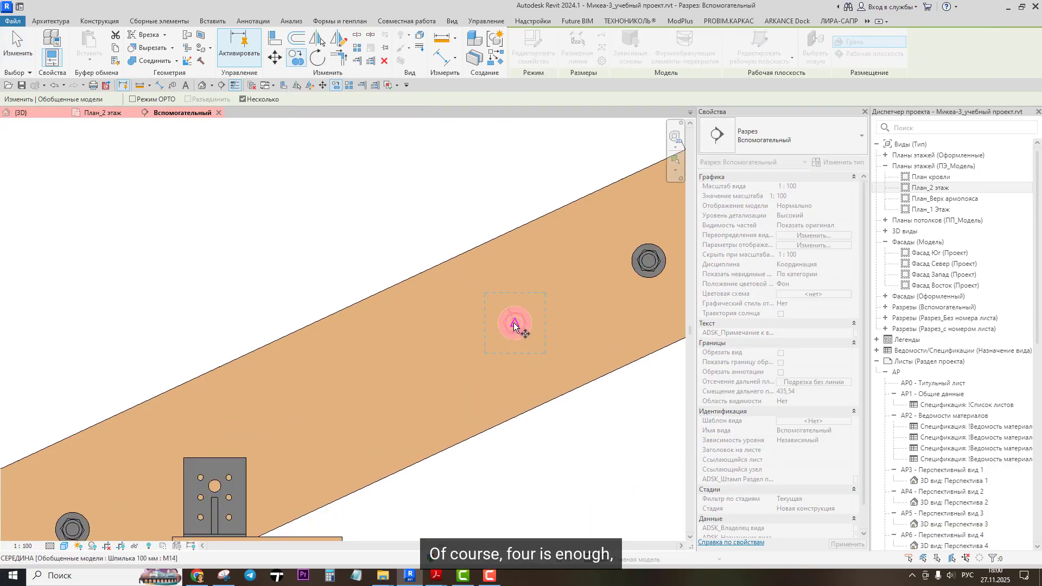
{"action": "left_click", "coordinate": [514, 324]}
{"action": "type", "text": "130"}
{"action": "key", "text": "Return"}
{"action": "scroll", "coordinate": [401, 358], "scroll_direction": "down", "scroll_amount": 2}
{"action": "key", "text": "Escape"}
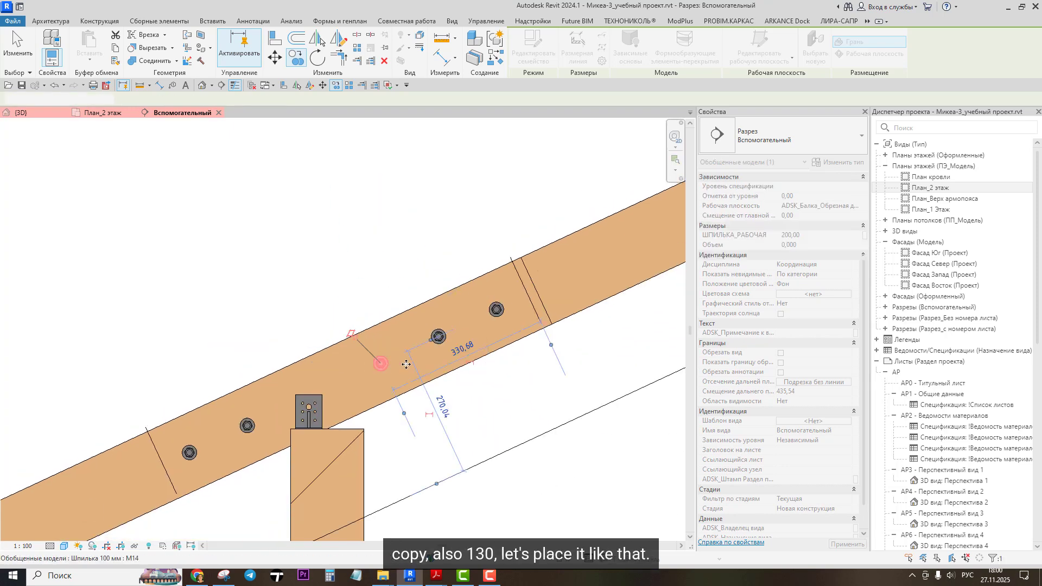
{"action": "key", "text": "Escape"}
Step: Stagger the studs by moving the second and fourth ones about 40 mm perpendicular to the rafter, towards its upper edge
{"action": "scroll", "coordinate": [406, 364], "scroll_direction": "down", "scroll_amount": 3}
{"action": "scroll", "coordinate": [399, 373], "scroll_direction": "up", "scroll_amount": 5}
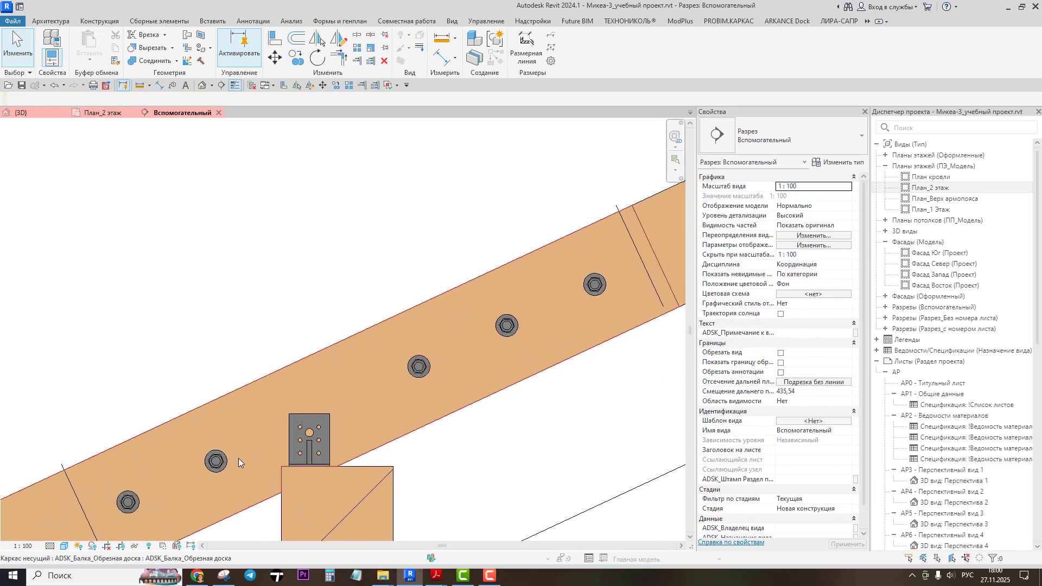
{"action": "left_click", "coordinate": [216, 461]}
{"action": "left_click", "coordinate": [515, 323], "text": "ctrl"}
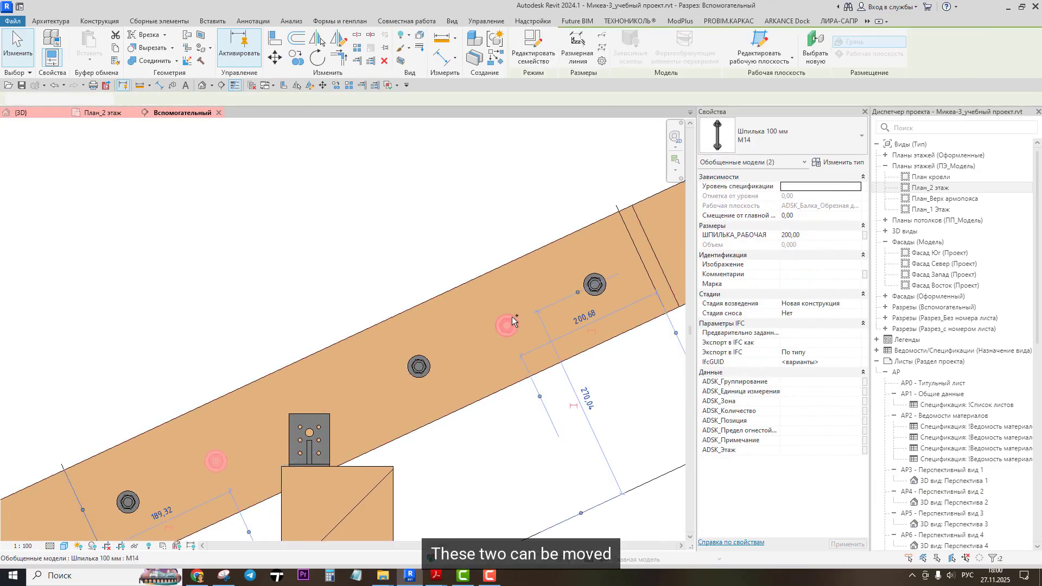
{"action": "left_click", "coordinate": [275, 57]}
{"action": "scroll", "coordinate": [504, 317], "scroll_direction": "up", "scroll_amount": 2}
{"action": "scroll", "coordinate": [509, 327], "scroll_direction": "up", "scroll_amount": 1}
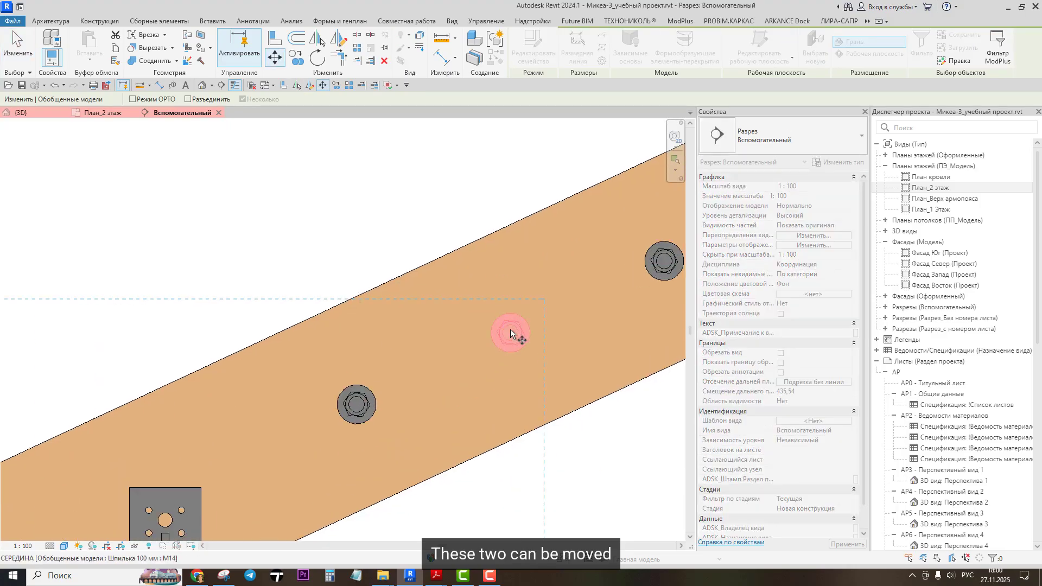
{"action": "left_click", "coordinate": [510, 331]}
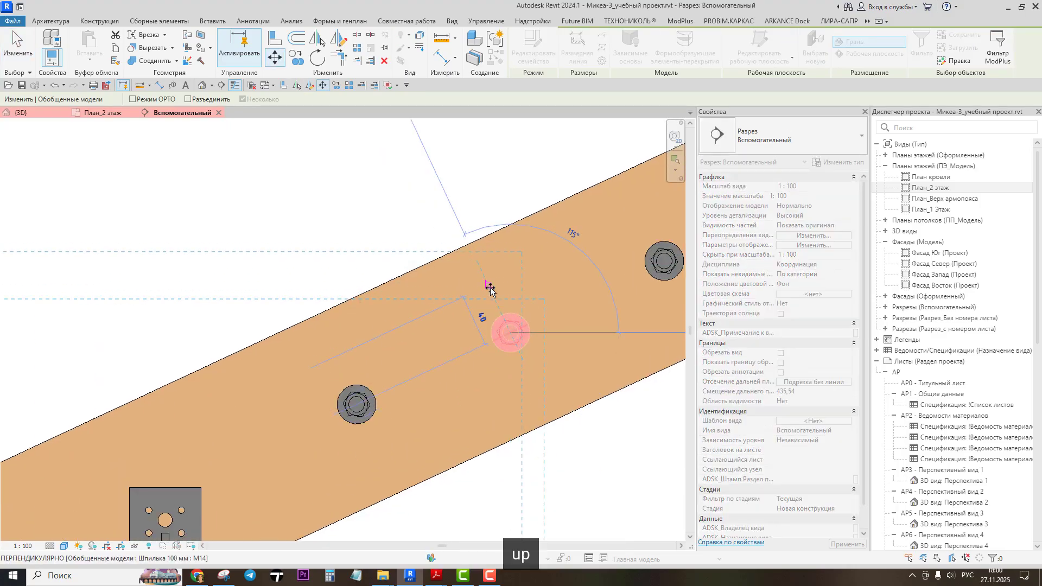
{"action": "left_click", "coordinate": [491, 292]}
{"action": "scroll", "coordinate": [513, 320], "scroll_direction": "down", "scroll_amount": 3}
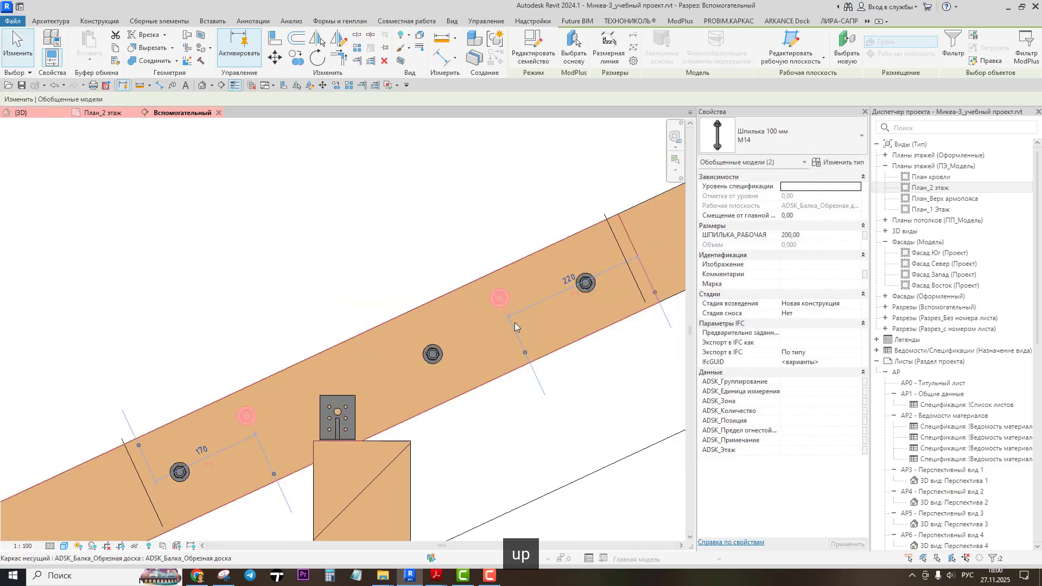
{"action": "key", "text": "Escape"}
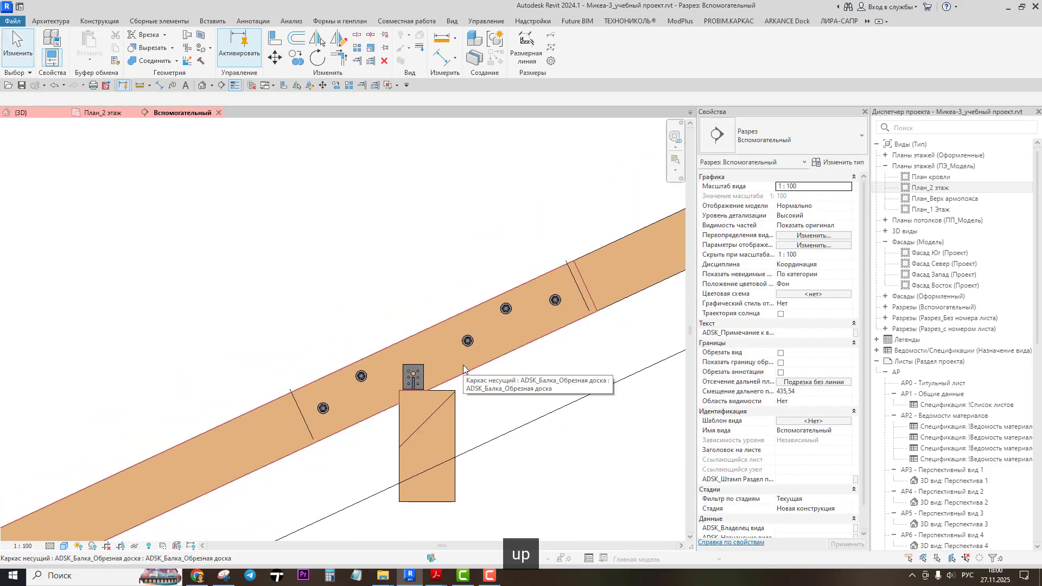
{"action": "scroll", "coordinate": [486, 372], "scroll_direction": "up", "scroll_amount": 2}
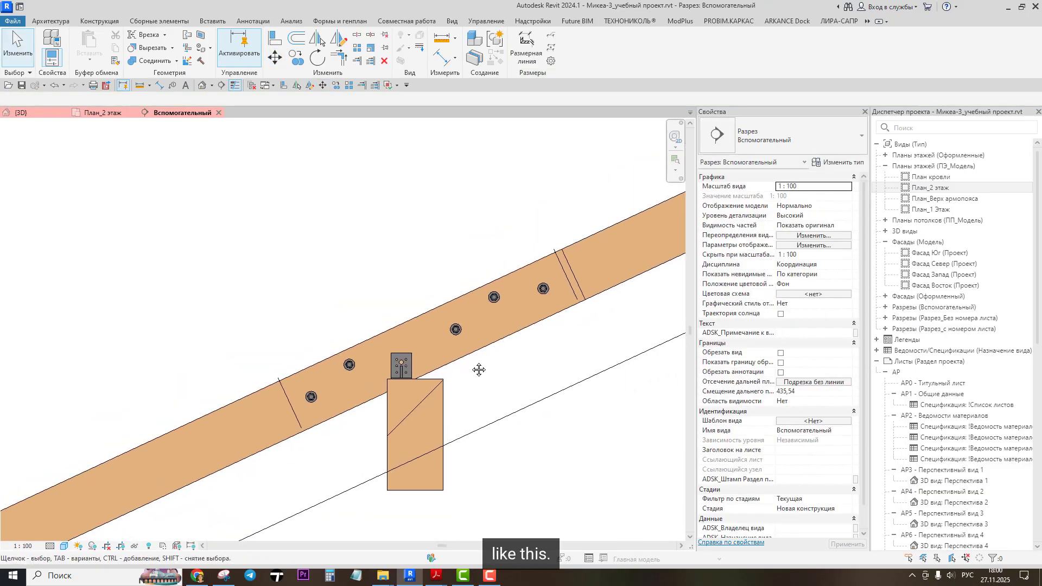
{"action": "scroll", "coordinate": [389, 356], "scroll_direction": "up", "scroll_amount": 1}
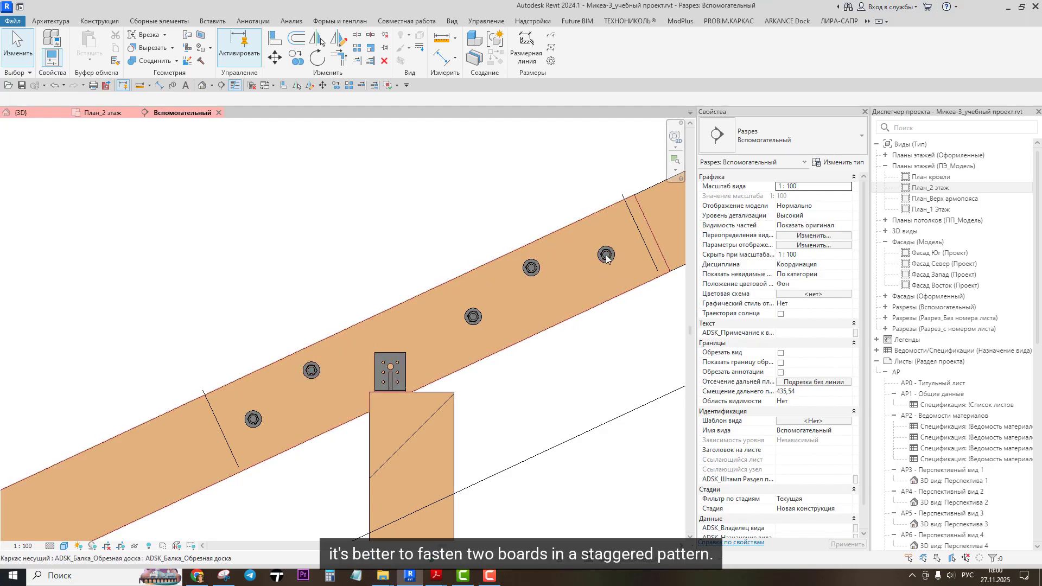
{"action": "scroll", "coordinate": [460, 298], "scroll_direction": "down", "scroll_amount": 2}
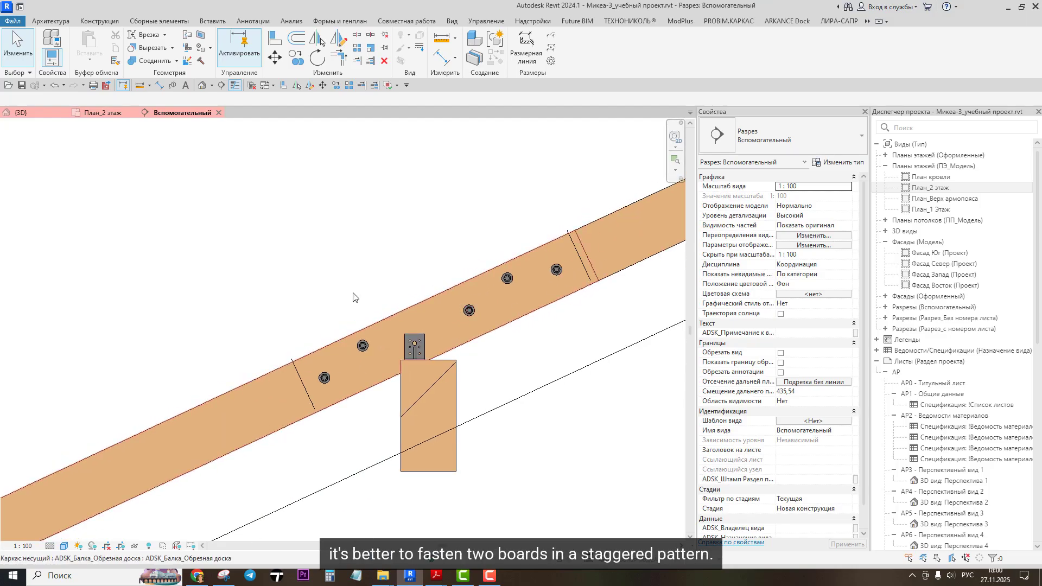
Step: Load the nail family Гвозди ГОСТ 4028-63.rfa from the Крепеж folder into the project
{"action": "left_click", "coordinate": [228, 22]}
{"action": "left_click", "coordinate": [528, 51]}
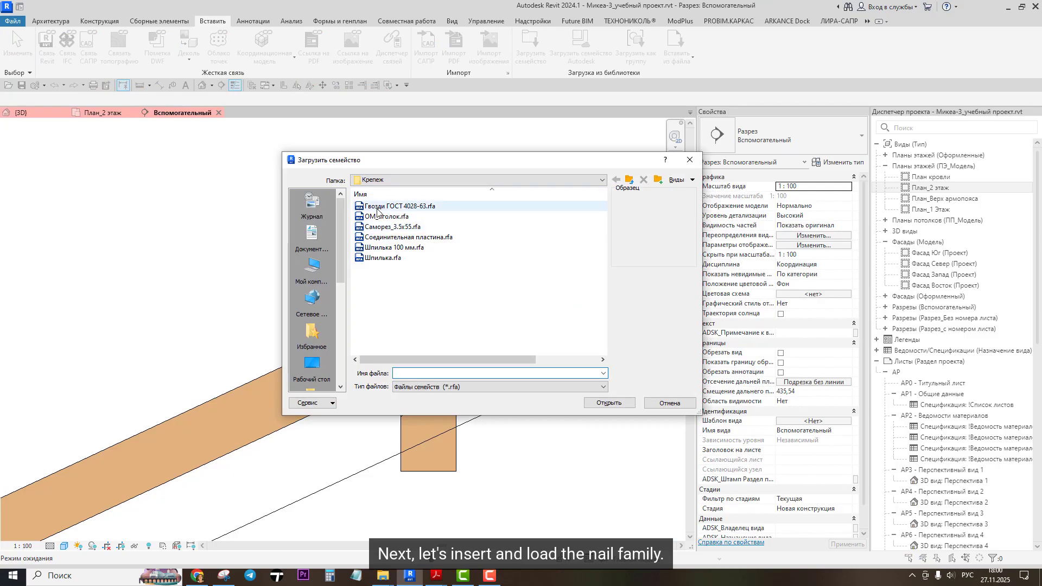
{"action": "left_click", "coordinate": [377, 206]}
{"action": "left_click", "coordinate": [600, 402]}
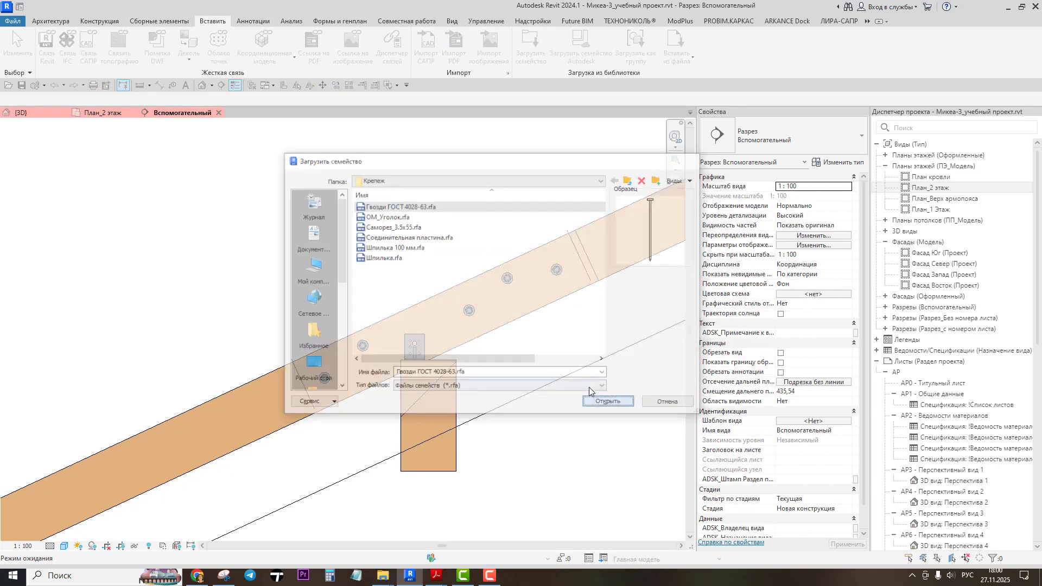
Step: Place one Гвозди ГОСТ 4028-63 nail component on the rafter face between the bracket and the next stud up the slope
{"action": "left_click", "coordinate": [50, 22]}
{"action": "left_click", "coordinate": [131, 44]}
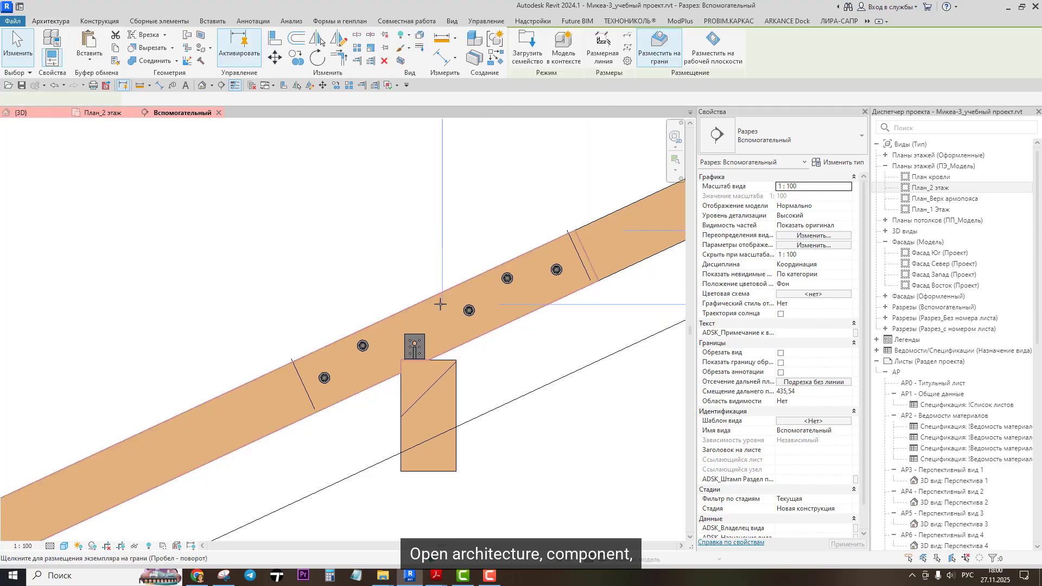
{"action": "scroll", "coordinate": [437, 304], "scroll_direction": "up", "scroll_amount": 3}
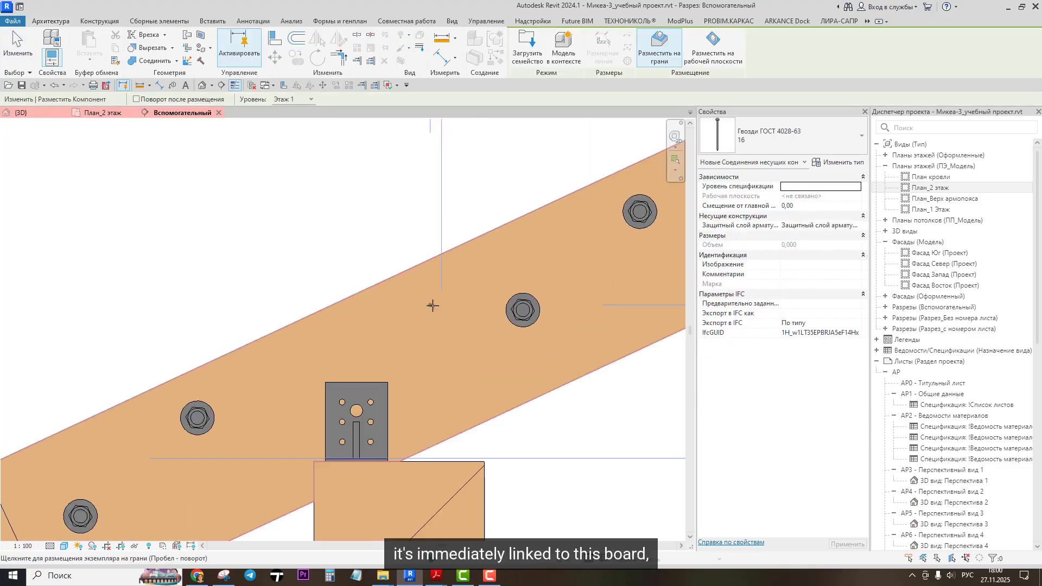
{"action": "left_click", "coordinate": [427, 317]}
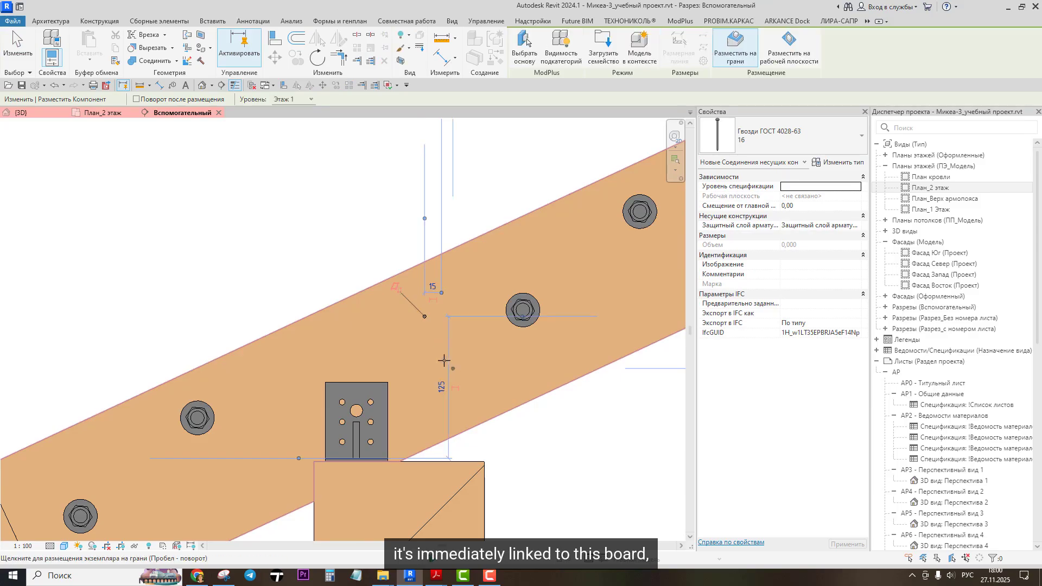
{"action": "scroll", "coordinate": [429, 315], "scroll_direction": "up", "scroll_amount": 2}
{"action": "key", "text": "Escape"}
{"action": "key", "text": "Escape"}
Step: Set the placed nail type's ADSK_Размер_Длина parameter to 90 mm
{"action": "left_click", "coordinate": [427, 306]}
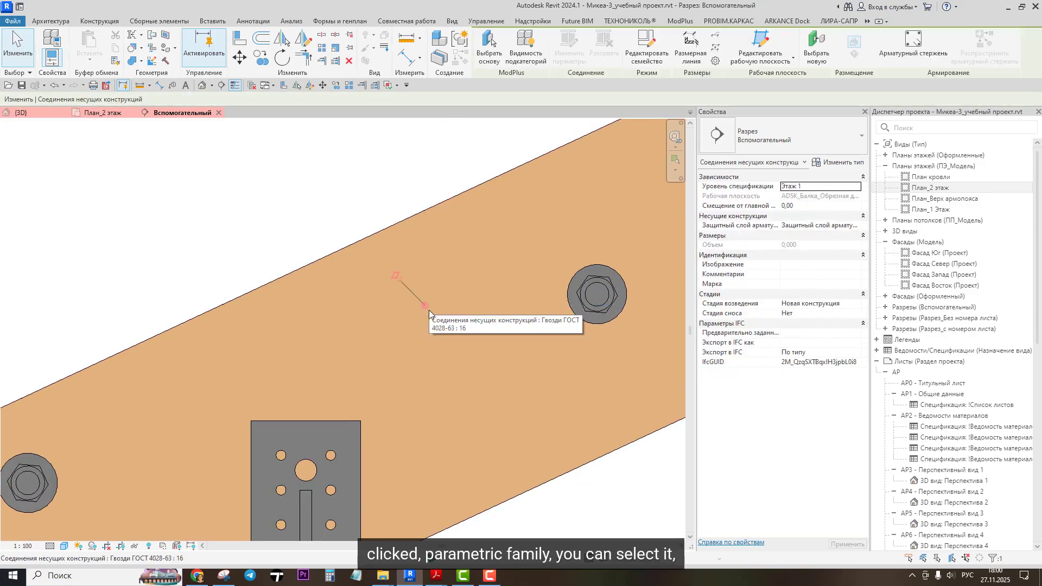
{"action": "left_click", "coordinate": [840, 165]}
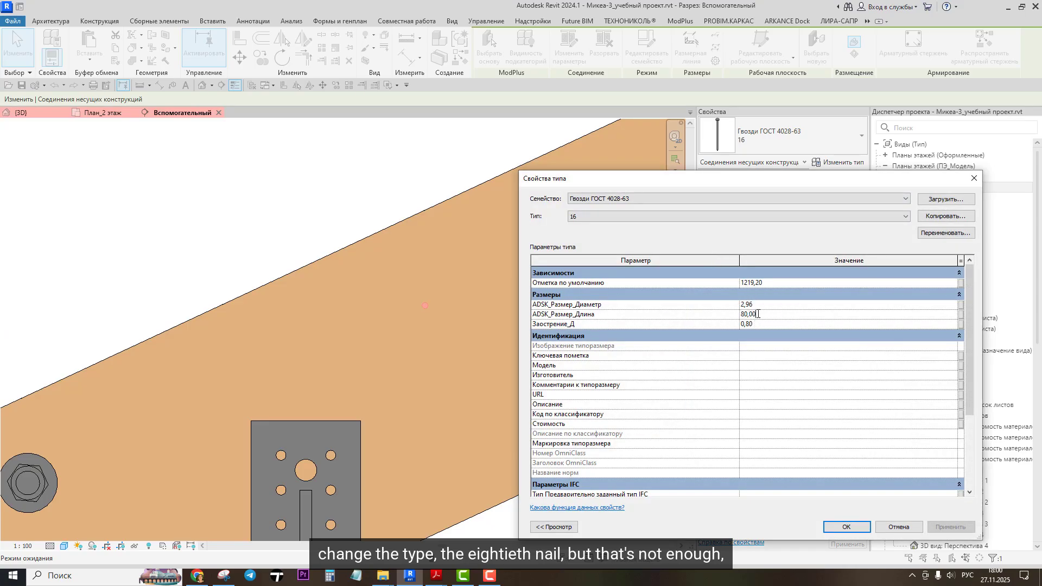
{"action": "type", "text": "90"}
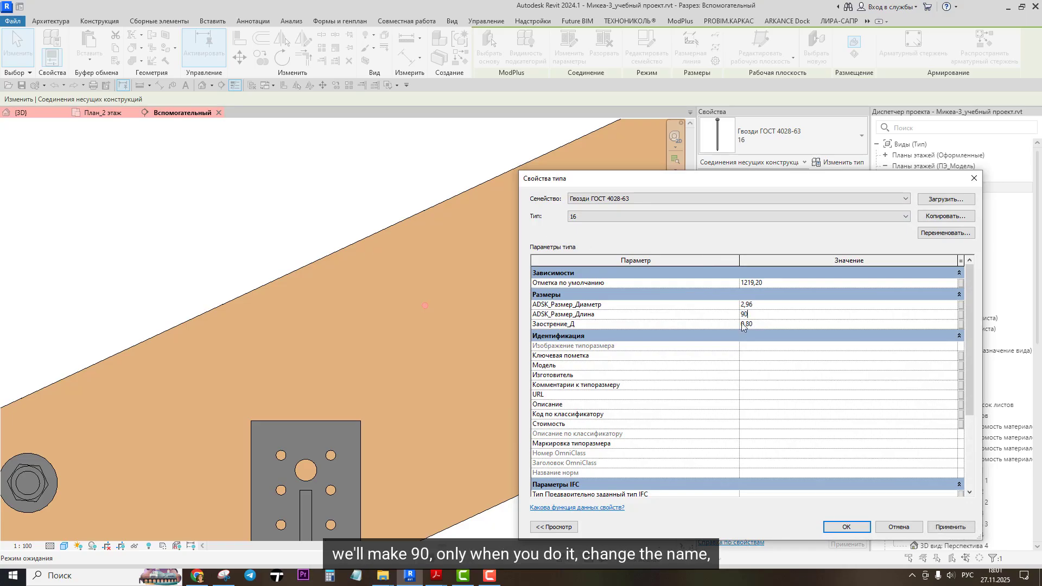
Step: Rename the nail type to Гвоздь 3x90
{"action": "left_click", "coordinate": [929, 232]}
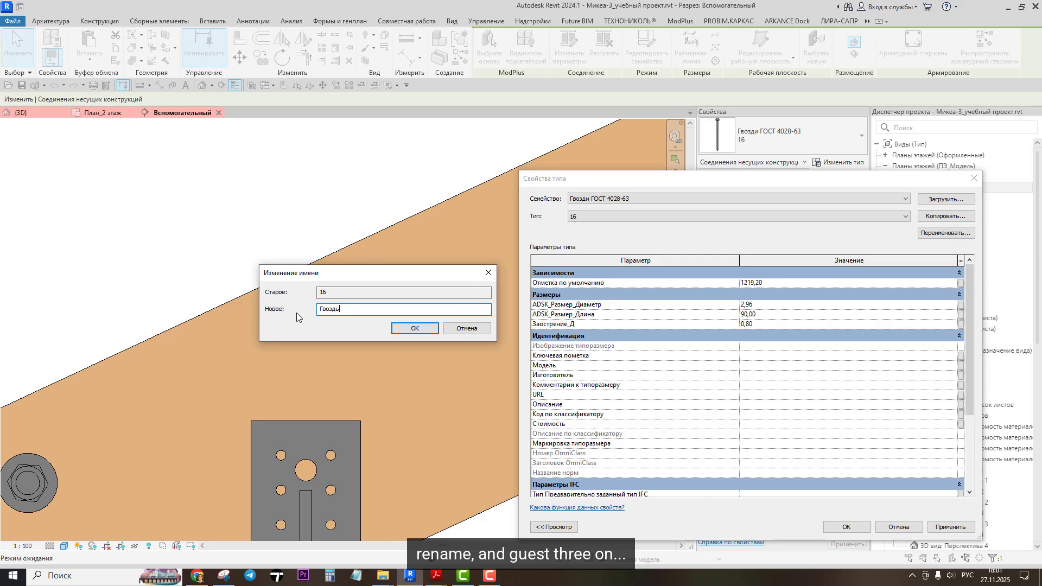
{"action": "type", "text": "Гвоздь 3з"}
{"action": "key", "text": "BackSpace"}
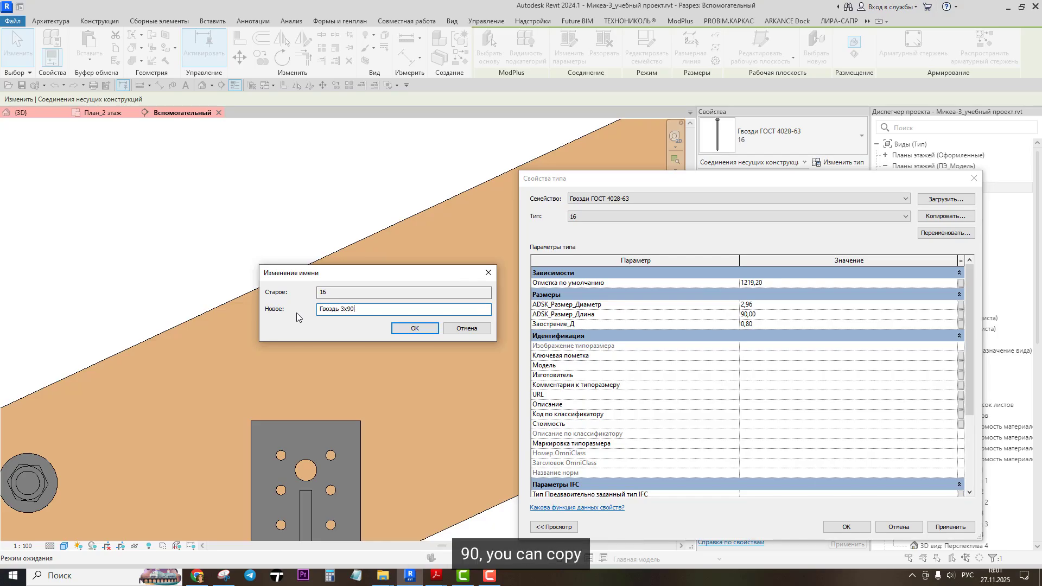
{"action": "left_click", "coordinate": [403, 329]}
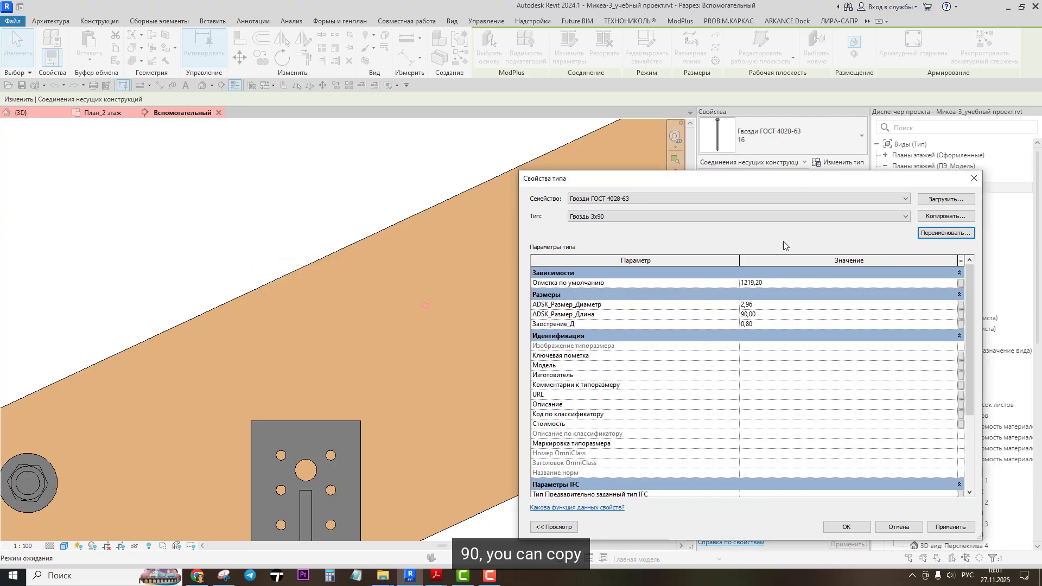
Step: Duplicate the nail type under the name Гвоздь 3x80 and apply it to the placed nail
{"action": "left_click", "coordinate": [944, 216]}
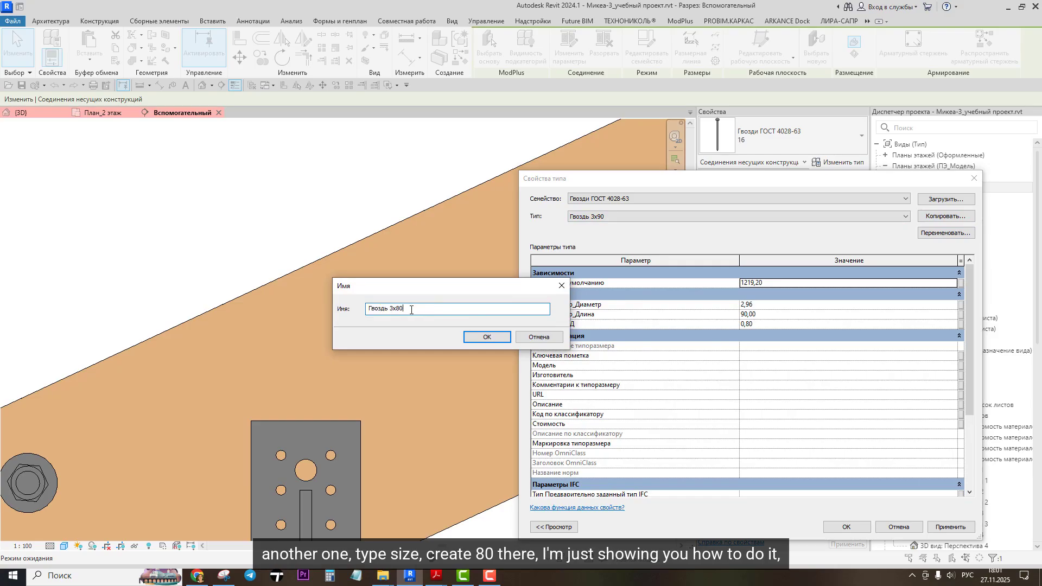
{"action": "left_click", "coordinate": [465, 338]}
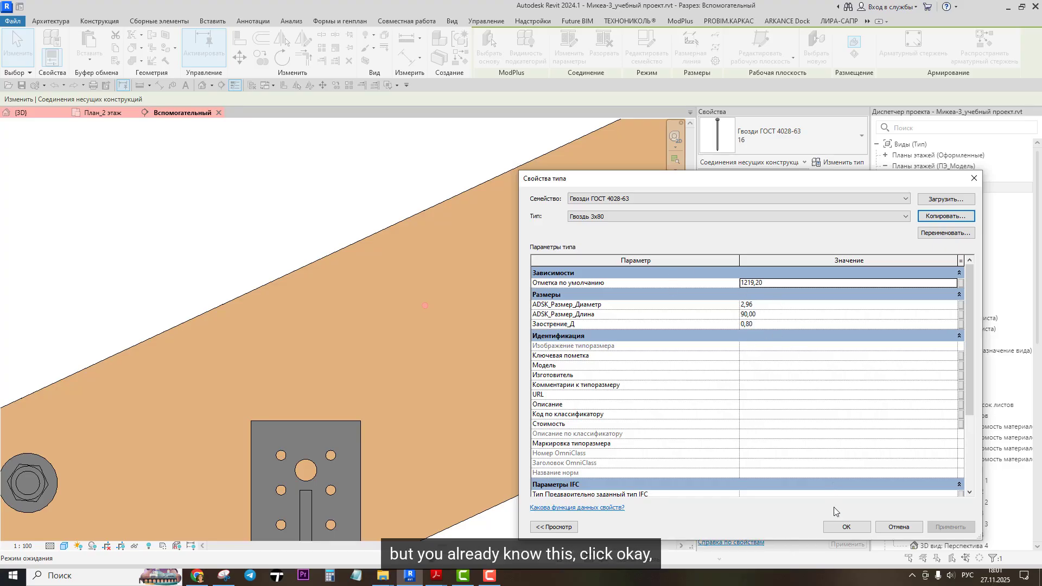
{"action": "left_click", "coordinate": [846, 527]}
{"action": "scroll", "coordinate": [441, 301], "scroll_direction": "down", "scroll_amount": 3}
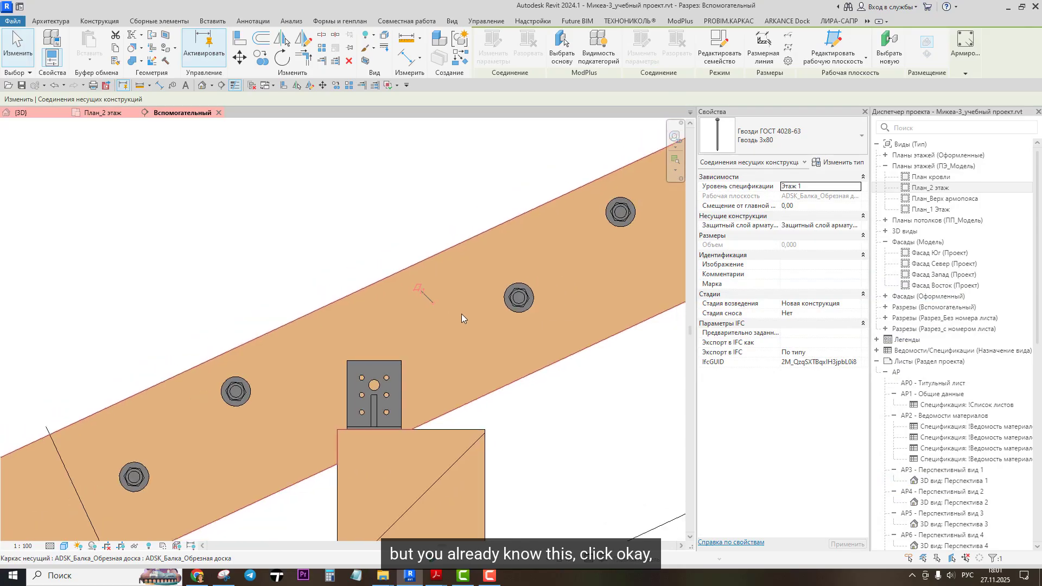
{"action": "key", "text": "Escape"}
Step: Copy the nail three times in a slanted row running from the original towards the rafter's lower edge
{"action": "scroll", "coordinate": [439, 321], "scroll_direction": "up", "scroll_amount": 3}
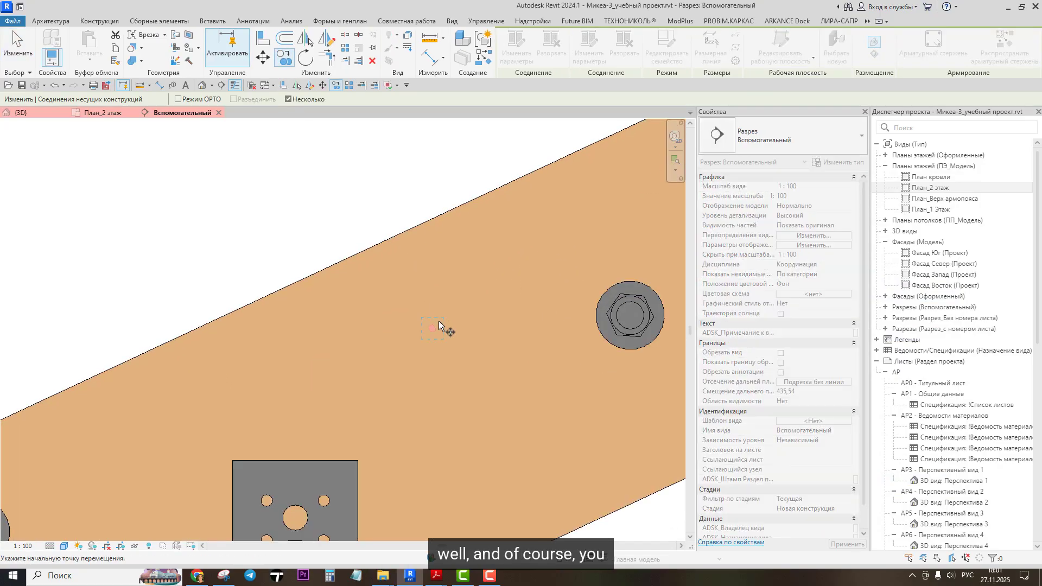
{"action": "scroll", "coordinate": [434, 330], "scroll_direction": "up", "scroll_amount": 2}
{"action": "left_click", "coordinate": [432, 328]}
{"action": "scroll", "coordinate": [432, 331], "scroll_direction": "down", "scroll_amount": 1}
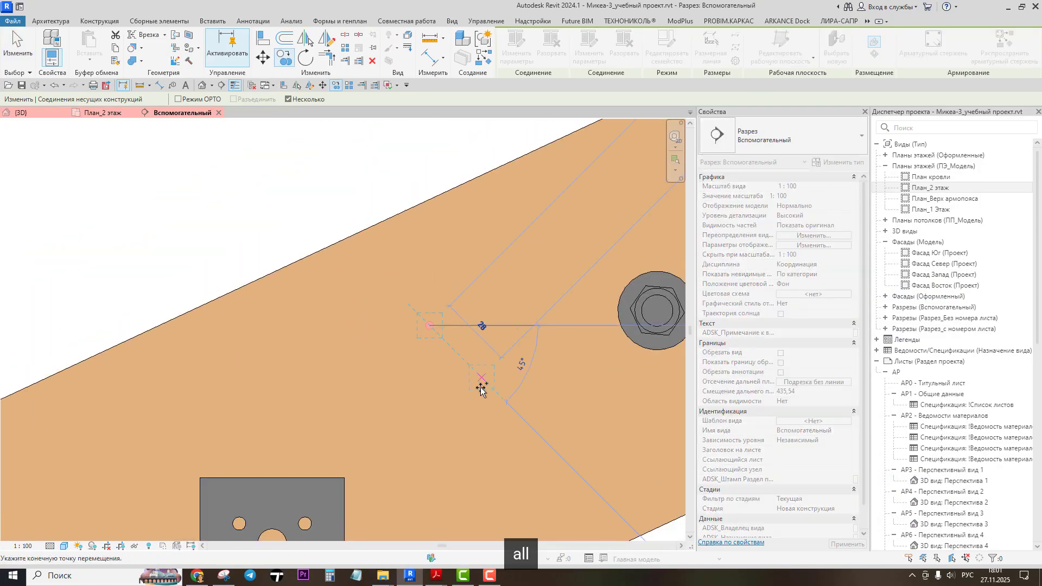
{"action": "key", "text": "shift"}
{"action": "left_click", "coordinate": [458, 377]}
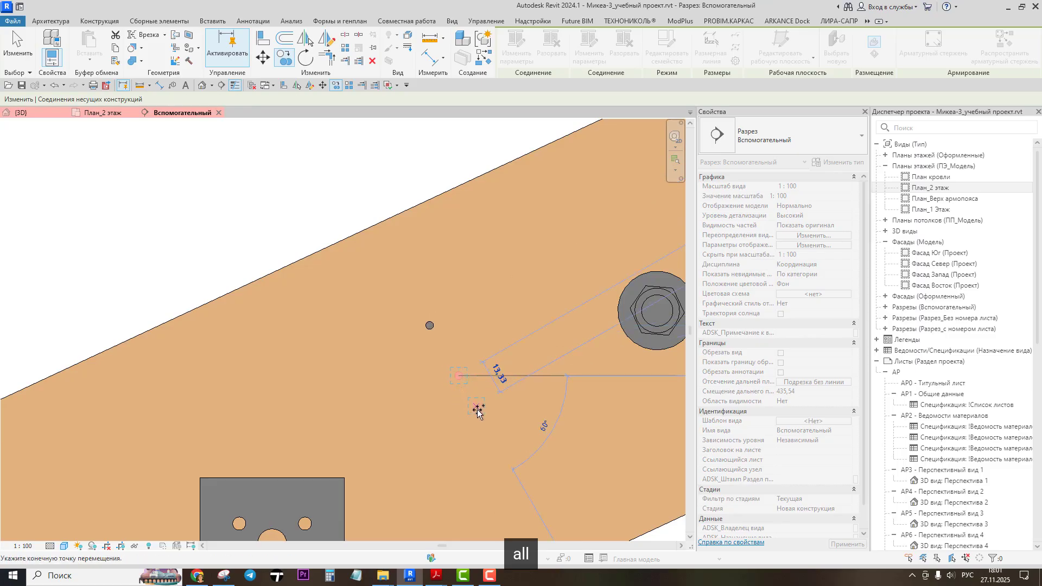
{"action": "left_click", "coordinate": [491, 425]}
{"action": "middle_click_drag", "start_coordinate": [491, 426], "coordinate": [458, 376]}
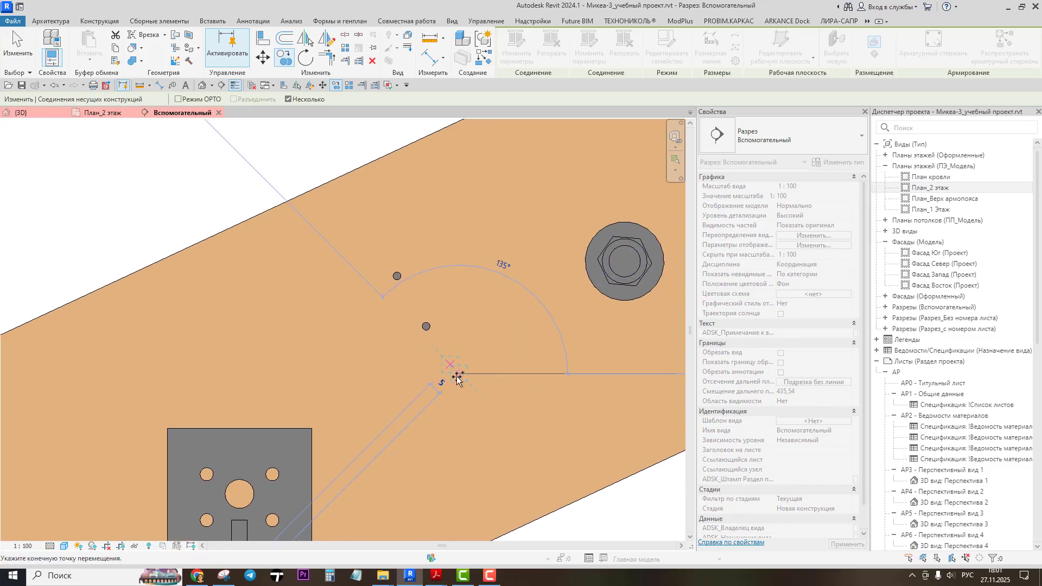
{"action": "left_click", "coordinate": [490, 426]}
{"action": "key", "text": "Escape"}
{"action": "key", "text": "Escape"}
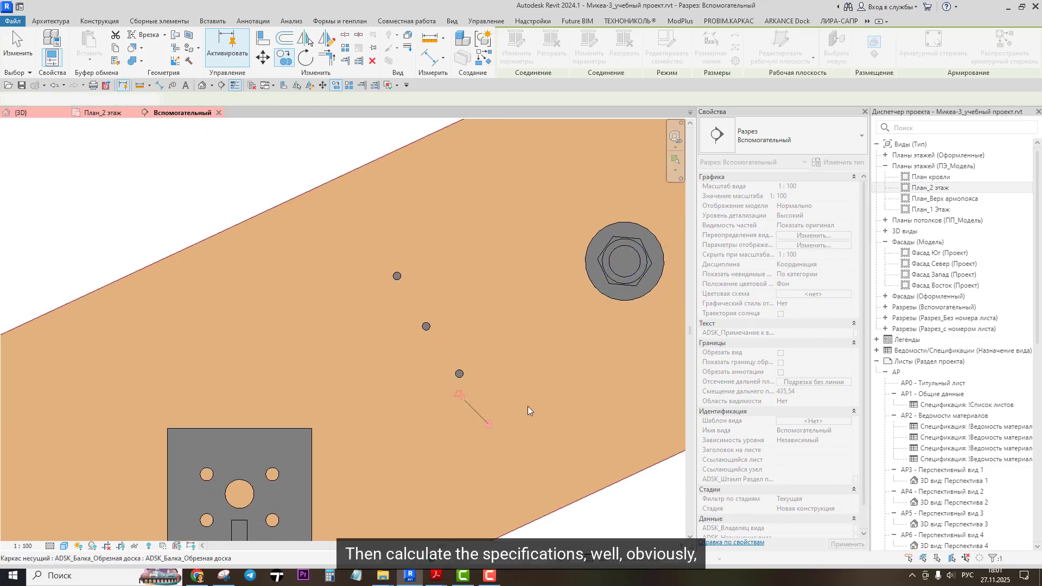
Step: Open the 3D view and examine the nails, studs and angle bracket at the rafter joint
{"action": "scroll", "coordinate": [527, 406], "scroll_direction": "down", "scroll_amount": 3}
{"action": "scroll", "coordinate": [505, 340], "scroll_direction": "down", "scroll_amount": 3}
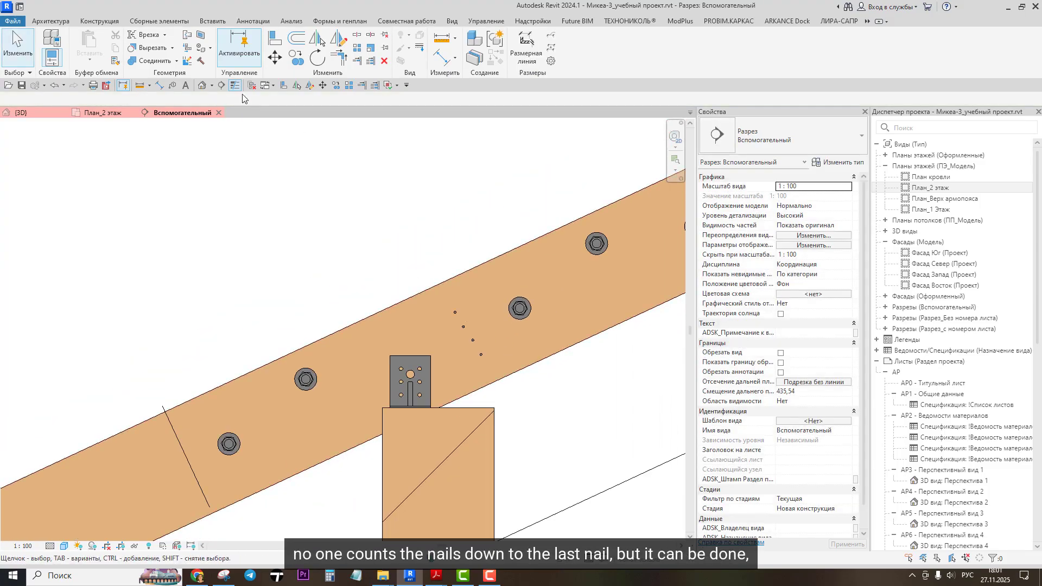
{"action": "left_click", "coordinate": [202, 86]}
{"action": "scroll", "coordinate": [383, 233], "scroll_direction": "down", "scroll_amount": 2}
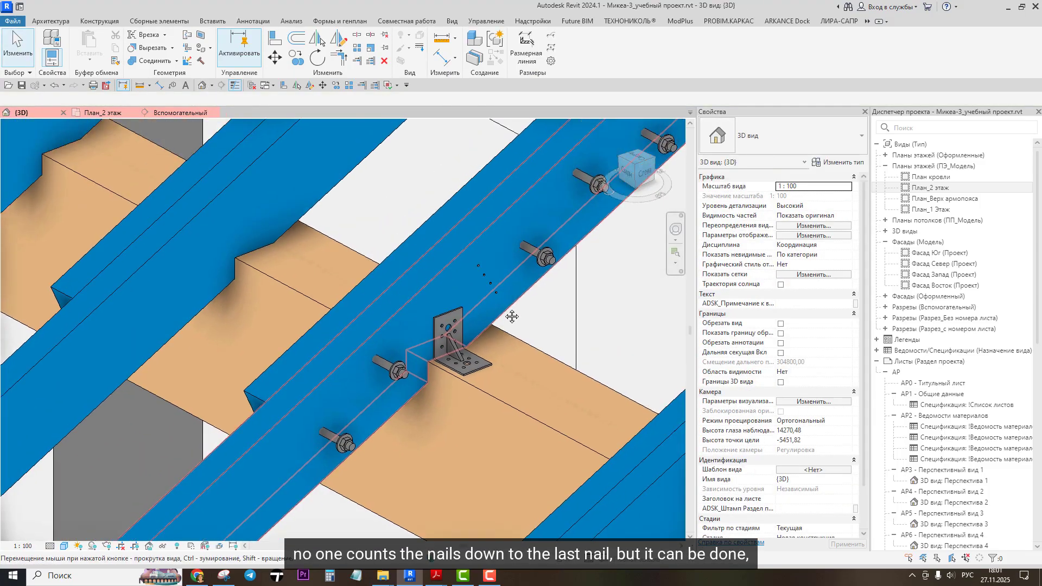
{"action": "scroll", "coordinate": [480, 298], "scroll_direction": "up", "scroll_amount": 5}
{"action": "scroll", "coordinate": [480, 297], "scroll_direction": "down", "scroll_amount": 3}
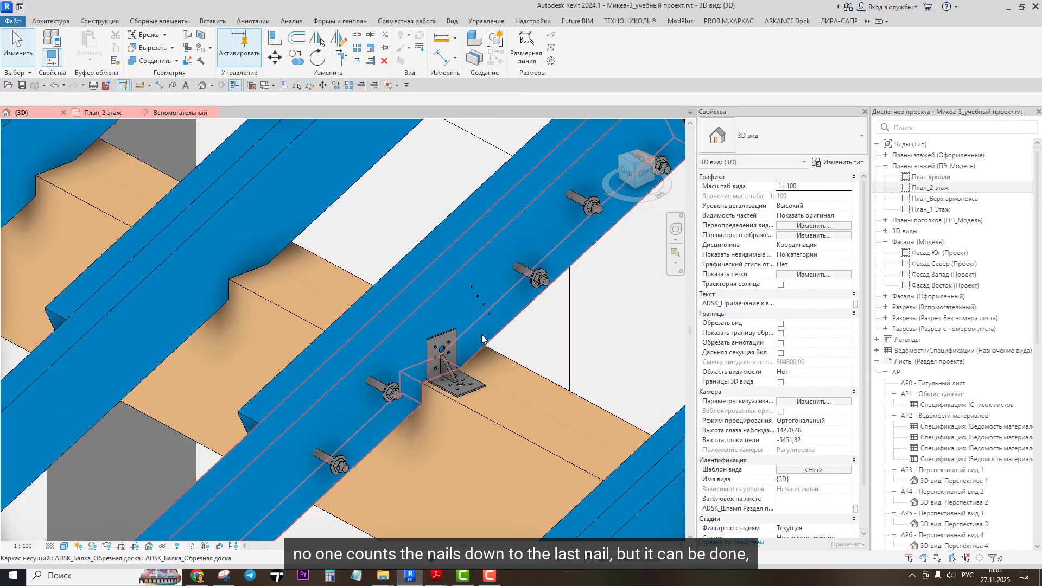
{"action": "middle_click_drag", "start_coordinate": [480, 298], "coordinate": [540, 307]}
{"action": "scroll", "coordinate": [382, 374], "scroll_direction": "up", "scroll_amount": 2}
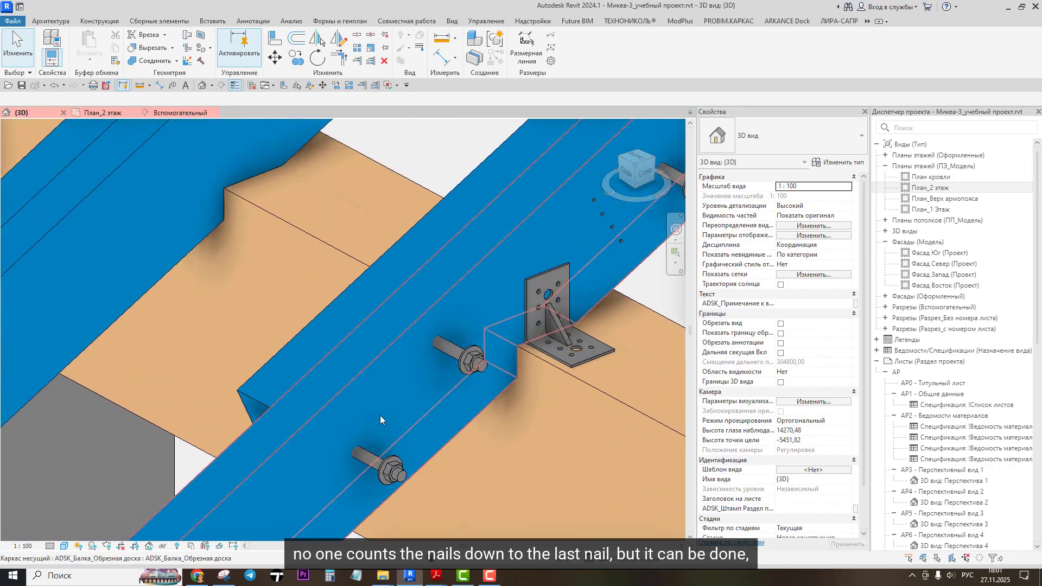
{"action": "scroll", "coordinate": [434, 350], "scroll_direction": "down", "scroll_amount": 2}
{"action": "scroll", "coordinate": [379, 353], "scroll_direction": "up", "scroll_amount": 2}
Step: Align the washers of the two studs below the angle bracket flush with the outer face of the rafter board
{"action": "key", "text": "a"}
{"action": "key", "text": "l"}
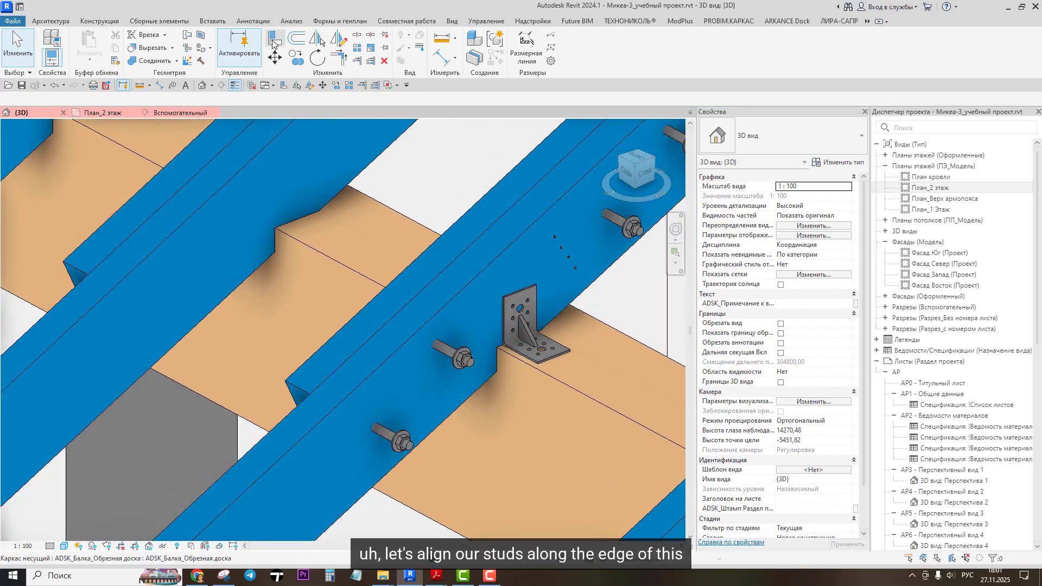
{"action": "scroll", "coordinate": [385, 380], "scroll_direction": "up", "scroll_amount": 2}
{"action": "scroll", "coordinate": [400, 398], "scroll_direction": "up", "scroll_amount": 4}
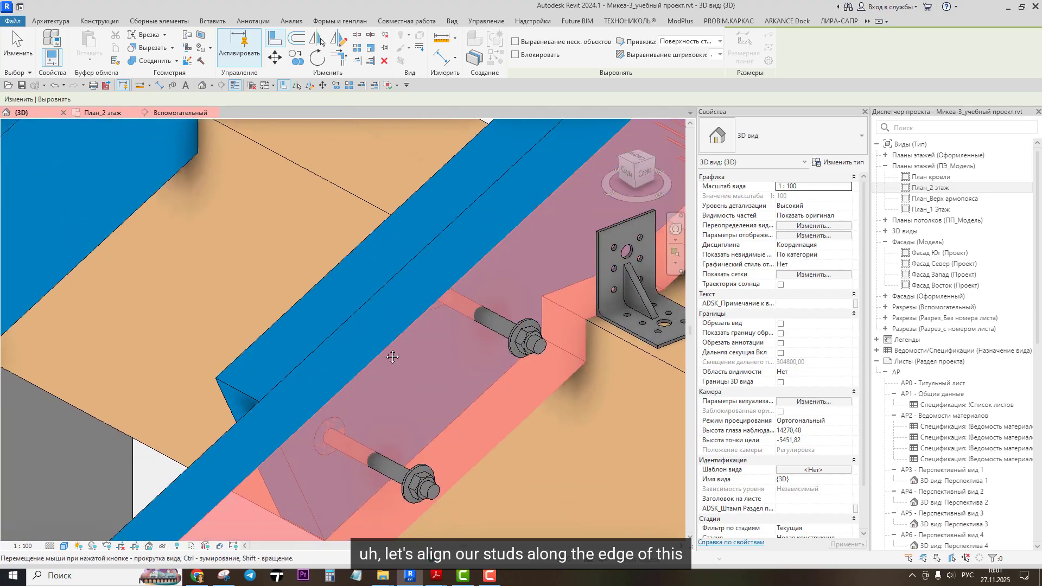
{"action": "scroll", "coordinate": [403, 405], "scroll_direction": "down", "scroll_amount": 5}
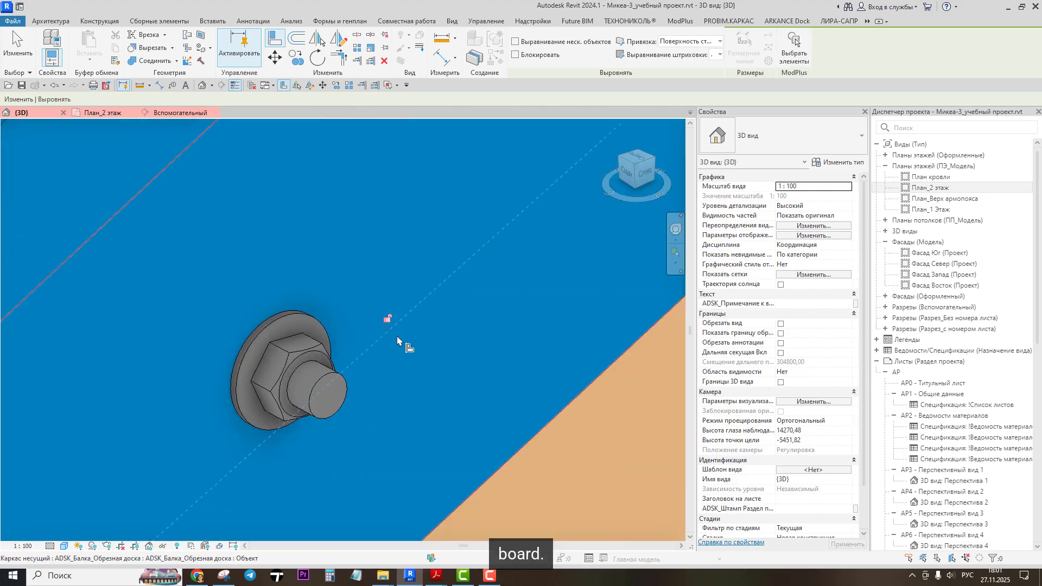
{"action": "middle_click_drag", "start_coordinate": [403, 404], "coordinate": [389, 455]}
{"action": "scroll", "coordinate": [420, 339], "scroll_direction": "up", "scroll_amount": 7}
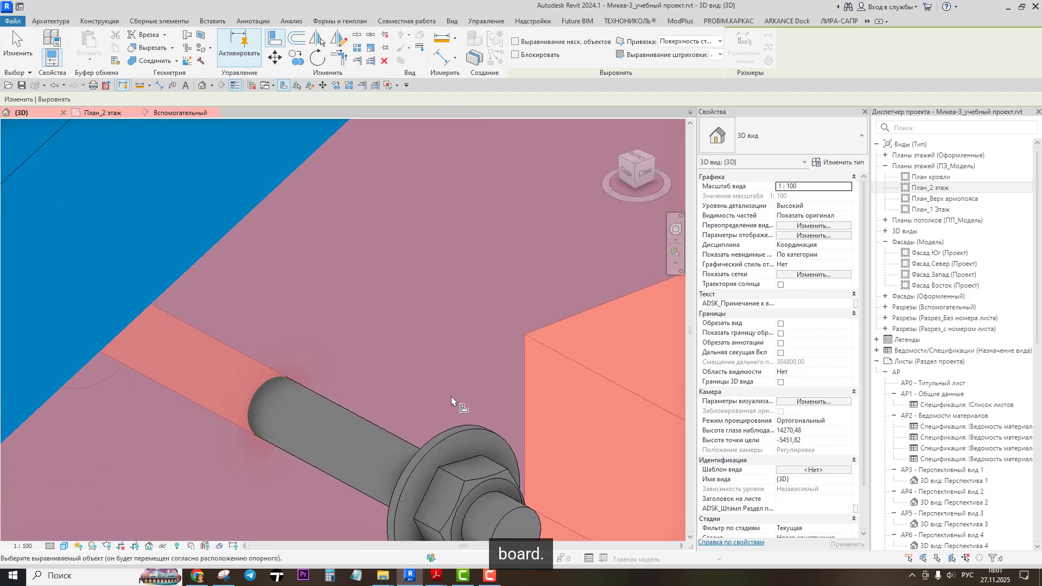
{"action": "left_click", "coordinate": [447, 439]}
{"action": "scroll", "coordinate": [435, 361], "scroll_direction": "down", "scroll_amount": 7}
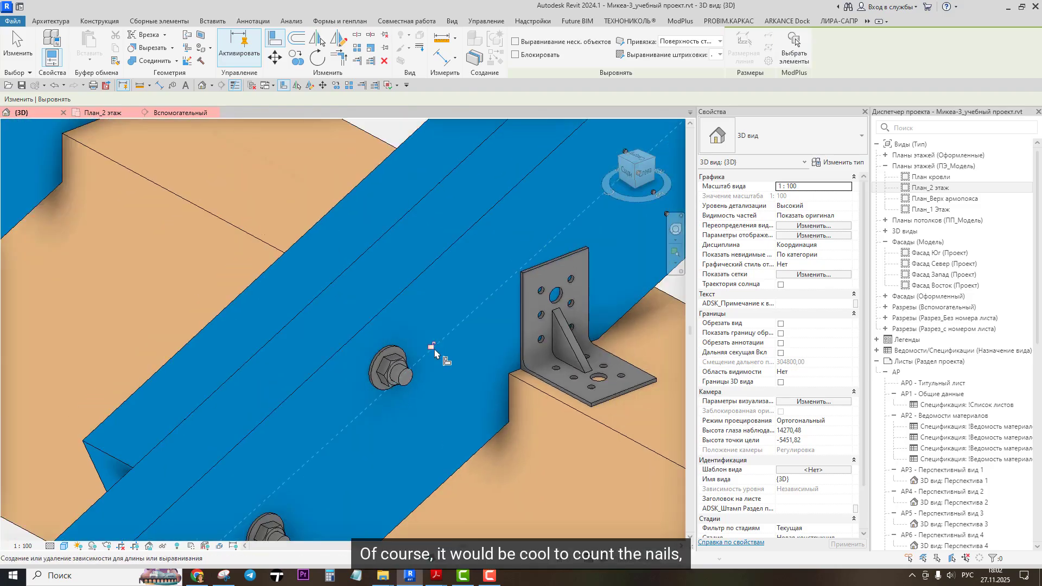
Step: Align the washer of the first stud above the nails flush with the outer face of the rafter board
{"action": "middle_click_drag", "start_coordinate": [458, 333], "coordinate": [330, 453]}
{"action": "scroll", "coordinate": [445, 335], "scroll_direction": "up", "scroll_amount": 3}
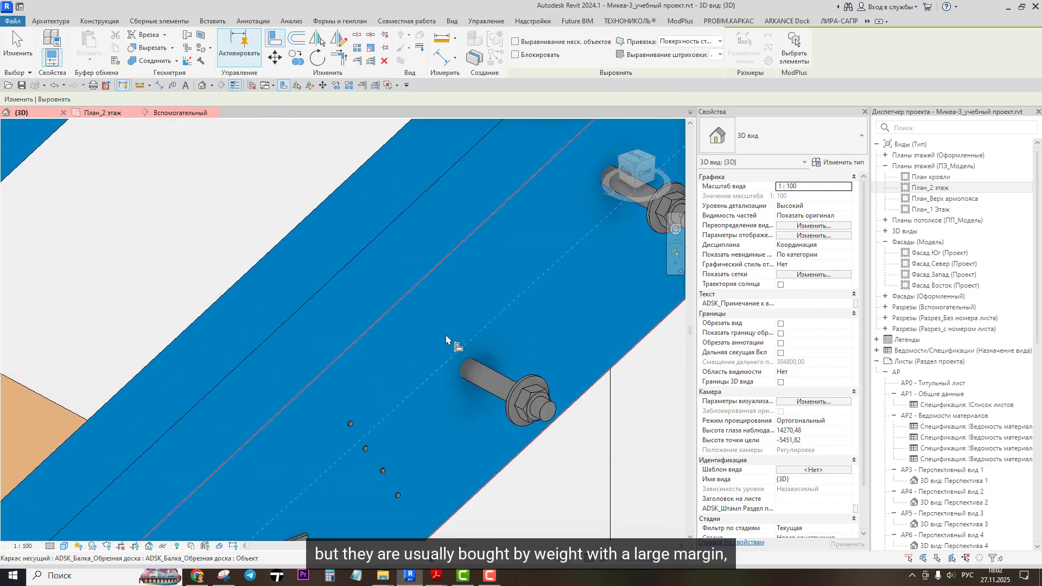
{"action": "left_click", "coordinate": [473, 314]}
{"action": "scroll", "coordinate": [528, 370], "scroll_direction": "up", "scroll_amount": 3}
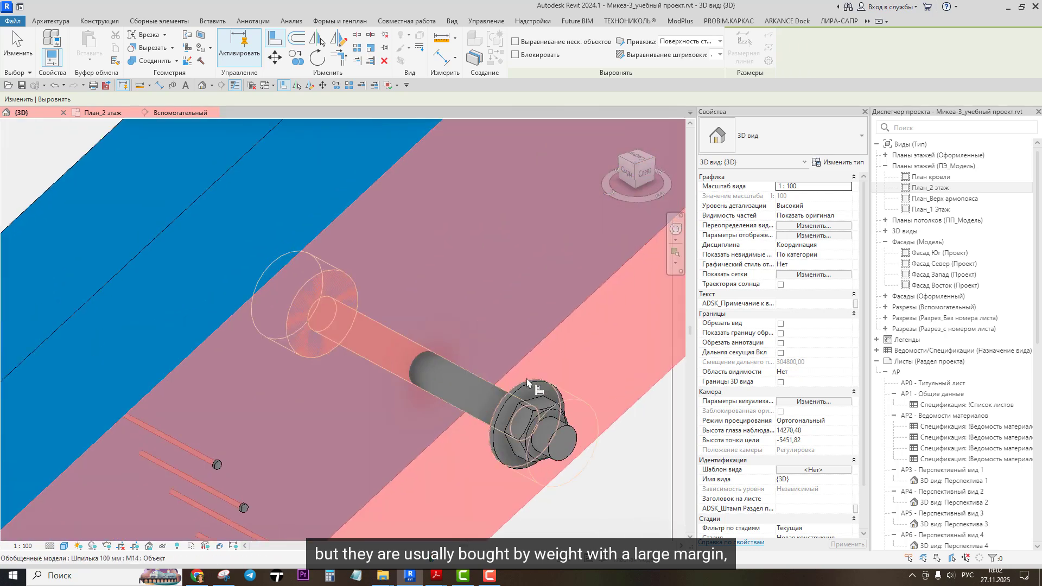
{"action": "left_click", "coordinate": [529, 382]}
{"action": "scroll", "coordinate": [493, 361], "scroll_direction": "down", "scroll_amount": 4}
Step: Align the washer of the second stud above the nails flush with the rafter board's outer face
{"action": "middle_click_drag", "start_coordinate": [522, 330], "coordinate": [426, 405]}
{"action": "scroll", "coordinate": [506, 267], "scroll_direction": "up", "scroll_amount": 4}
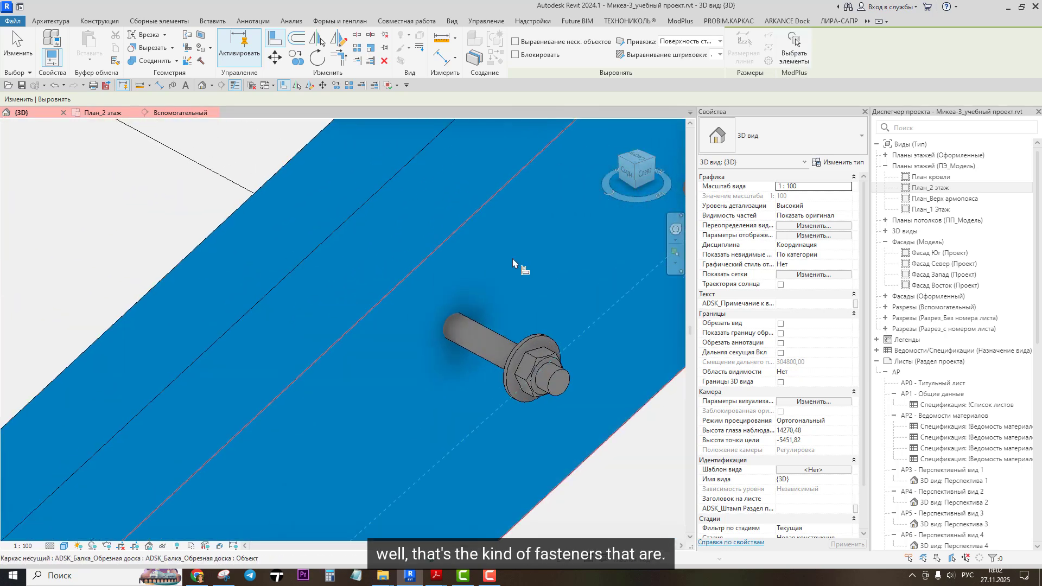
{"action": "left_click", "coordinate": [513, 262]}
{"action": "scroll", "coordinate": [516, 266], "scroll_direction": "up", "scroll_amount": 1}
{"action": "left_click", "coordinate": [526, 358]}
Step: Align the washer of the topmost stud, near the rafter board's cut end, flush with the board's outer face
{"action": "middle_click_drag", "start_coordinate": [534, 296], "coordinate": [480, 344]}
{"action": "scroll", "coordinate": [479, 344], "scroll_direction": "down", "scroll_amount": 3}
{"action": "middle_click_drag", "start_coordinate": [529, 266], "coordinate": [450, 333]}
{"action": "scroll", "coordinate": [450, 334], "scroll_direction": "up", "scroll_amount": 3}
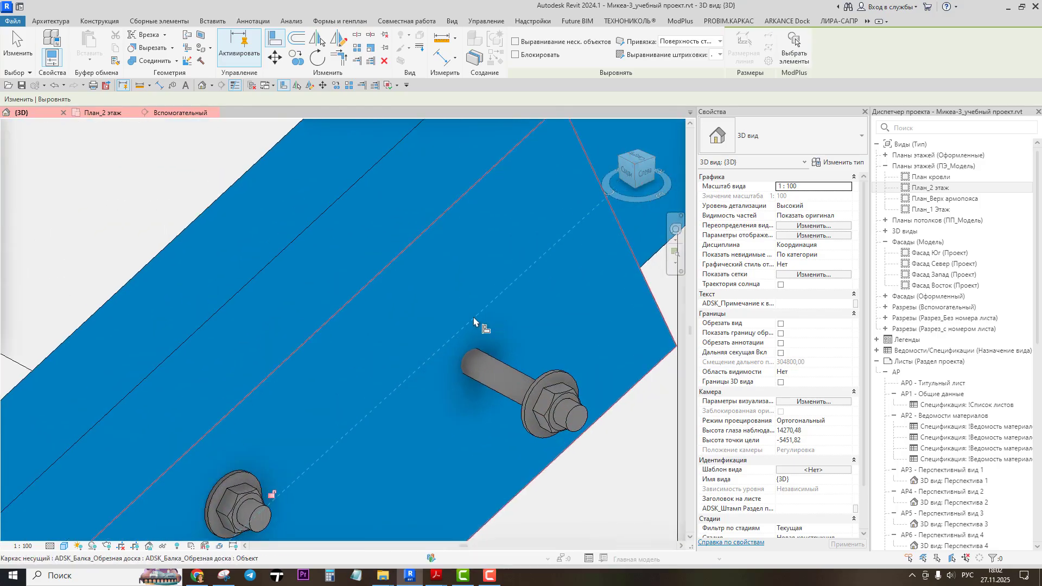
{"action": "left_click", "coordinate": [424, 282]}
{"action": "scroll", "coordinate": [528, 357], "scroll_direction": "up", "scroll_amount": 2}
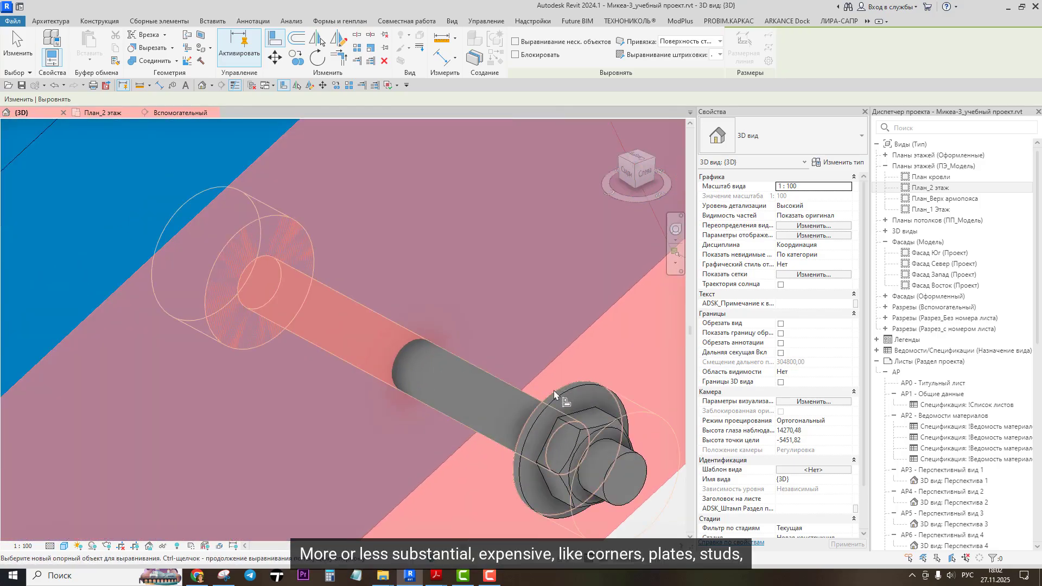
{"action": "left_click", "coordinate": [533, 350]}
{"action": "scroll", "coordinate": [533, 349], "scroll_direction": "down", "scroll_amount": 3}
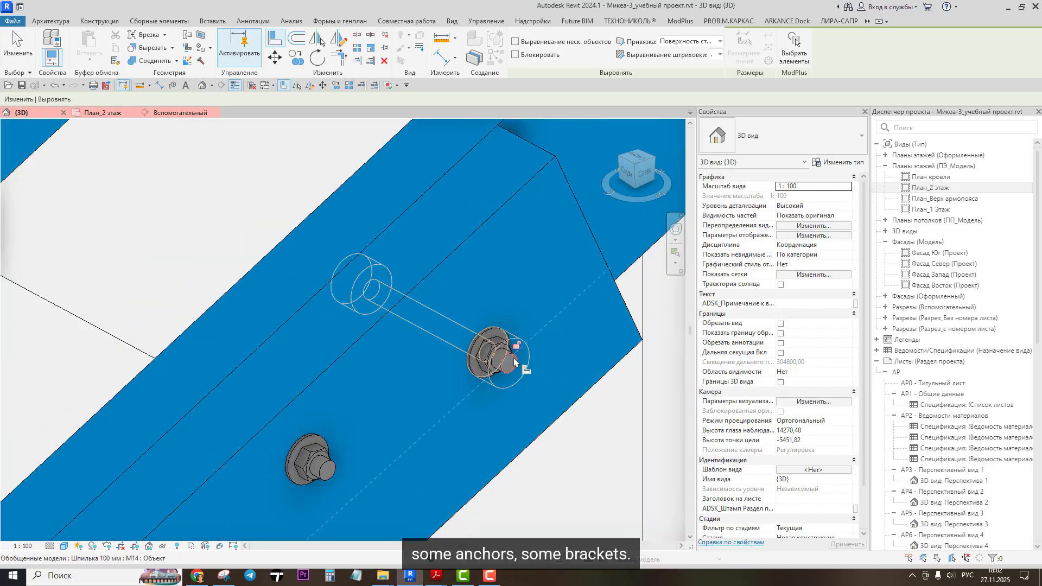
{"action": "scroll", "coordinate": [527, 342], "scroll_direction": "down", "scroll_amount": 4}
{"action": "scroll", "coordinate": [512, 304], "scroll_direction": "up", "scroll_amount": 2}
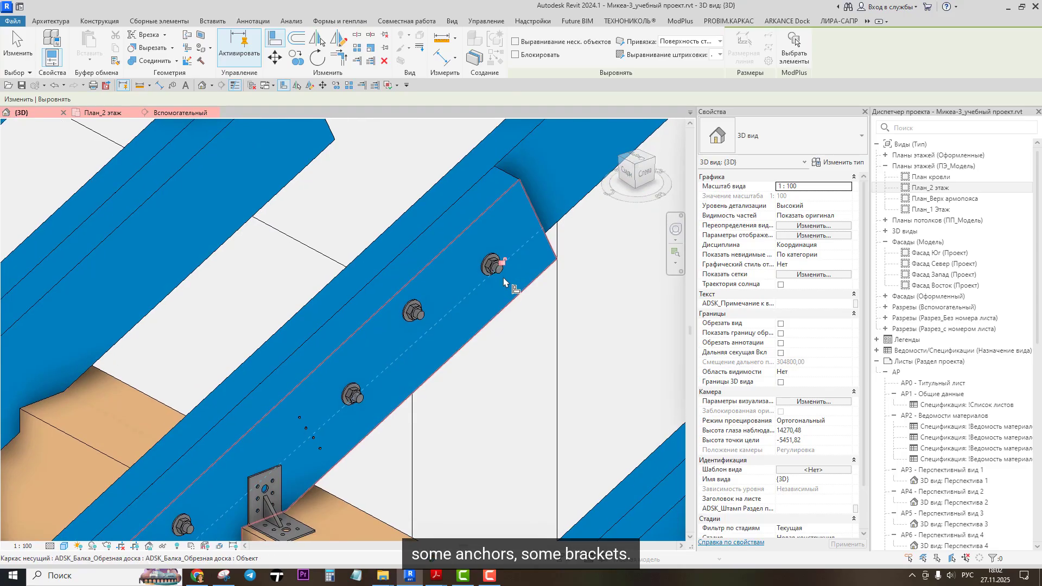
{"action": "scroll", "coordinate": [504, 282], "scroll_direction": "down", "scroll_amount": 2}
{"action": "middle_click_drag", "start_coordinate": [349, 389], "coordinate": [402, 312]}
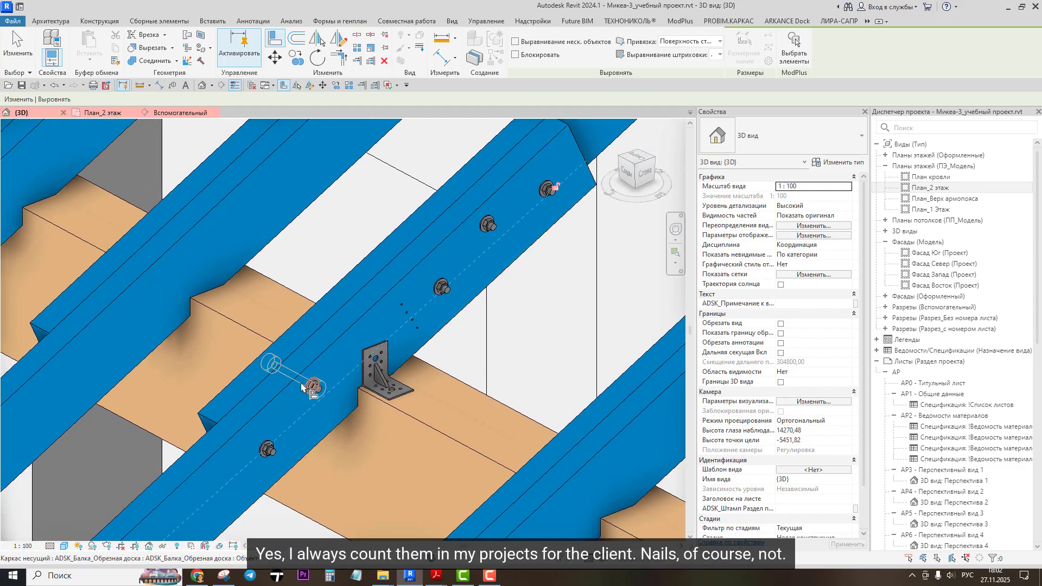
{"action": "key", "text": "Escape"}
Step: Examine the bracket, studs and nails at the joint in the 3D view and in the Вспомогательный section
{"action": "middle_click_drag", "start_coordinate": [446, 356], "coordinate": [467, 367]}
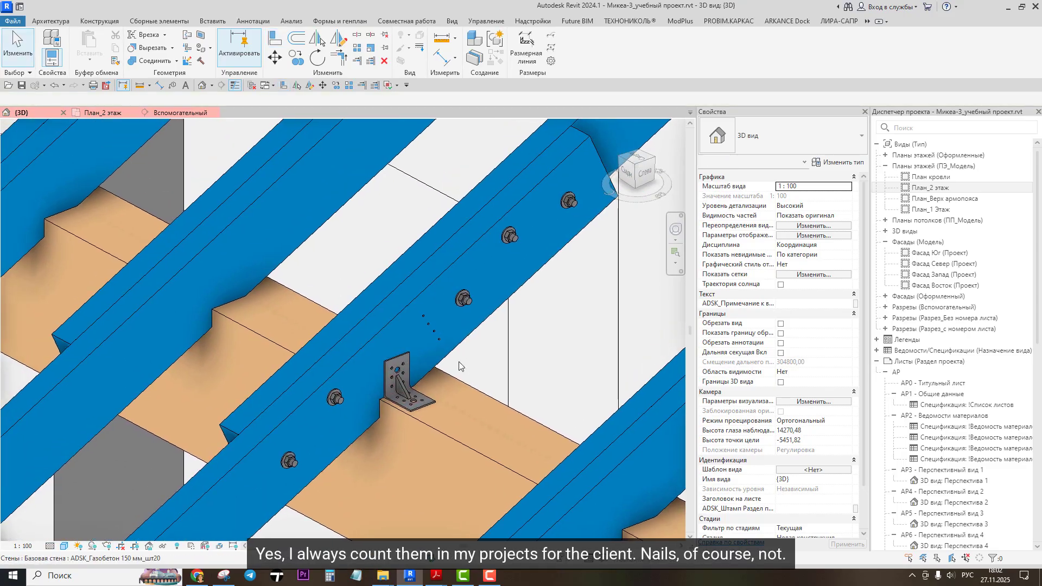
{"action": "scroll", "coordinate": [332, 415], "scroll_direction": "up", "scroll_amount": 1}
{"action": "scroll", "coordinate": [332, 416], "scroll_direction": "down", "scroll_amount": 2}
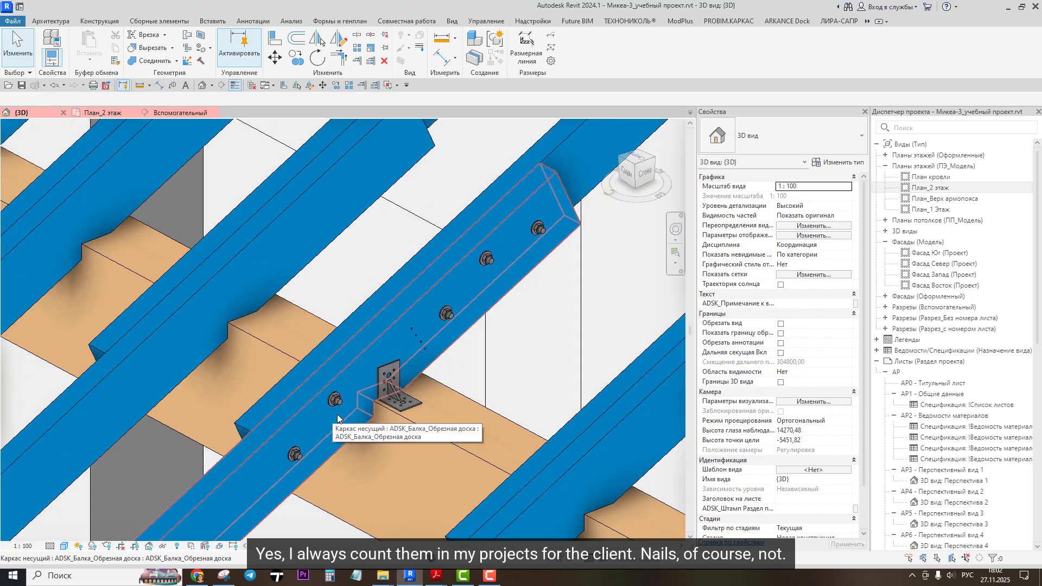
{"action": "scroll", "coordinate": [424, 364], "scroll_direction": "up", "scroll_amount": 4}
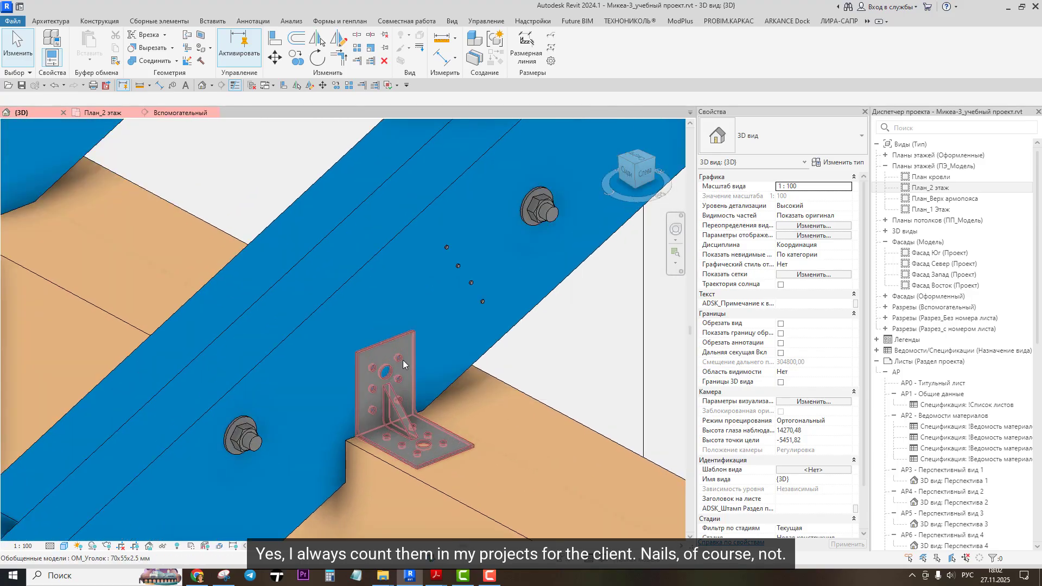
{"action": "scroll", "coordinate": [404, 358], "scroll_direction": "up", "scroll_amount": 2}
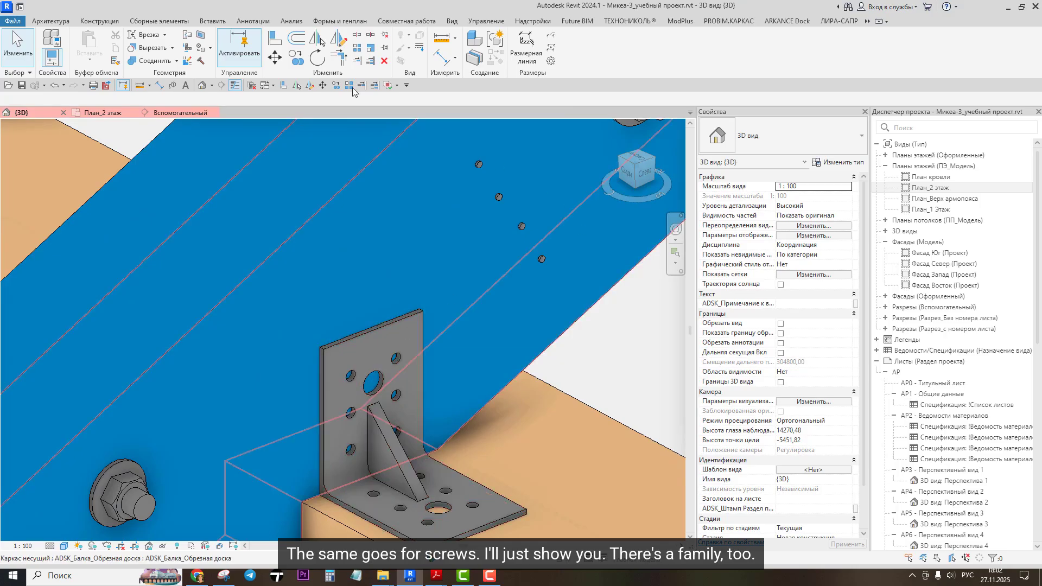
{"action": "left_click", "coordinate": [180, 112]}
{"action": "scroll", "coordinate": [429, 361], "scroll_direction": "up", "scroll_amount": 3}
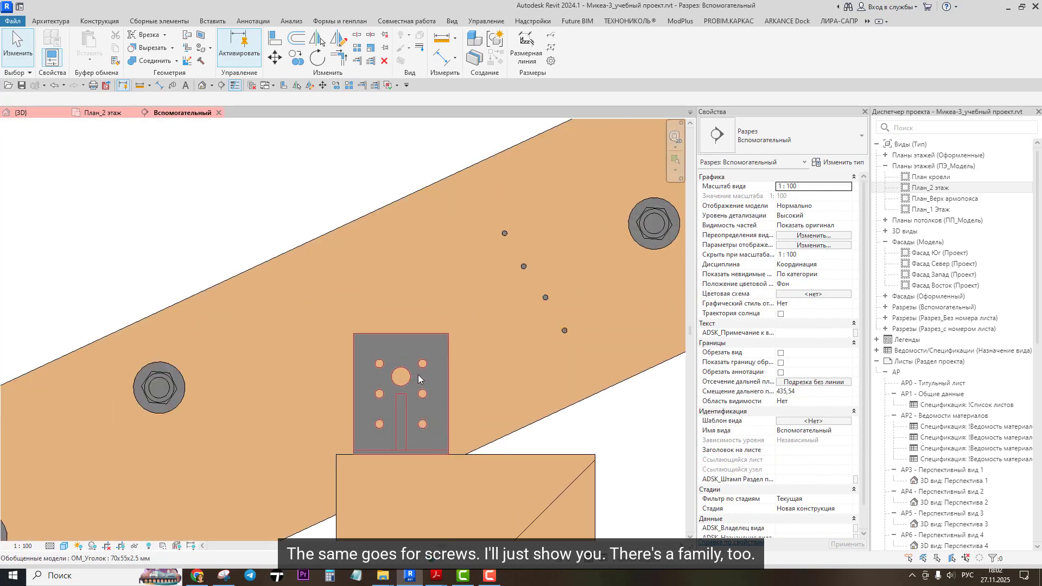
{"action": "scroll", "coordinate": [462, 354], "scroll_direction": "down", "scroll_amount": 4}
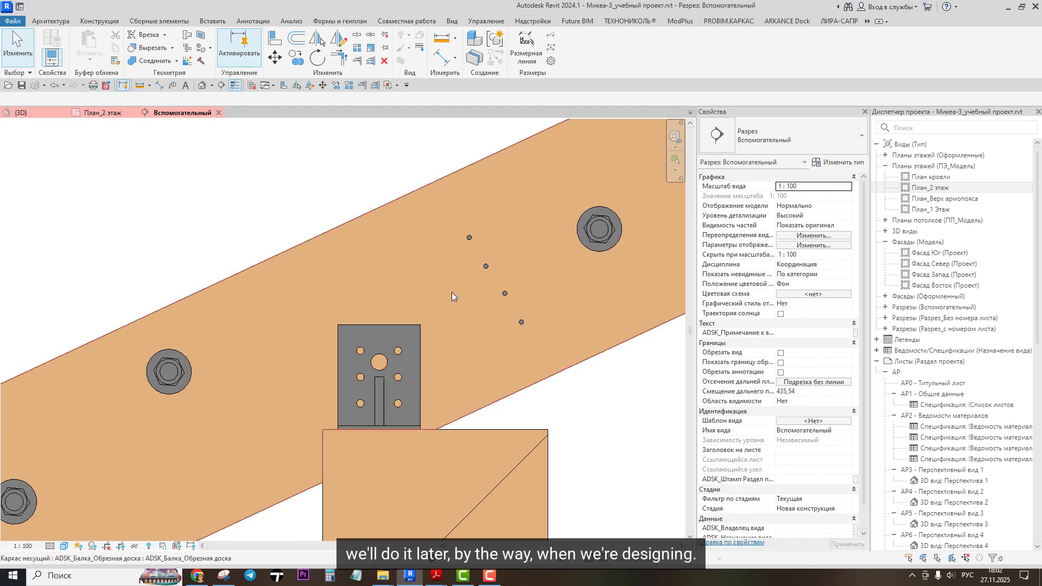
{"action": "scroll", "coordinate": [424, 336], "scroll_direction": "up", "scroll_amount": 1}
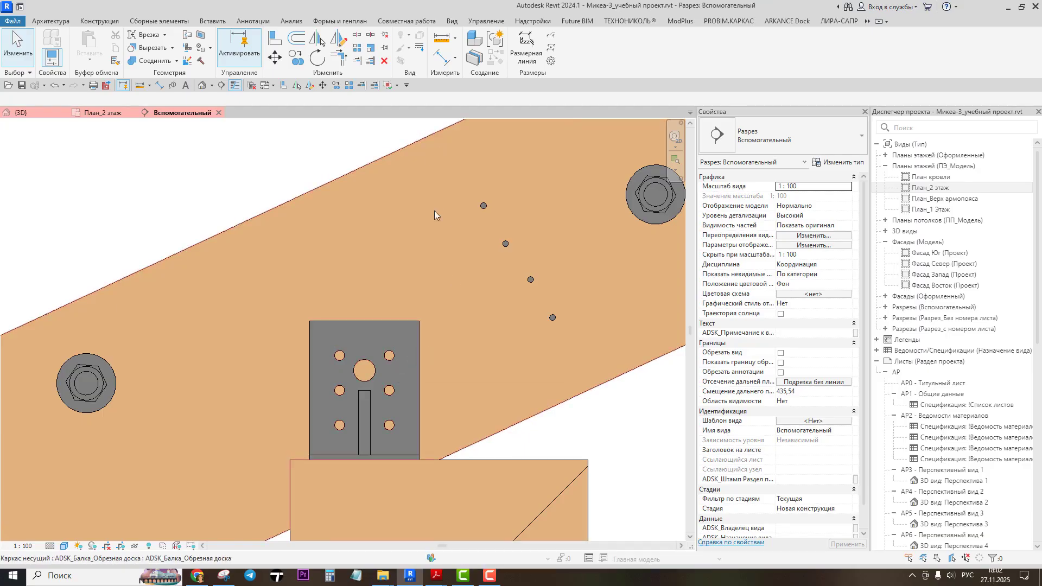
Step: Load the self-tapping screw family Саморез_3.5x55.rfa from the Крепеж folder into the project
{"action": "left_click", "coordinate": [212, 21]}
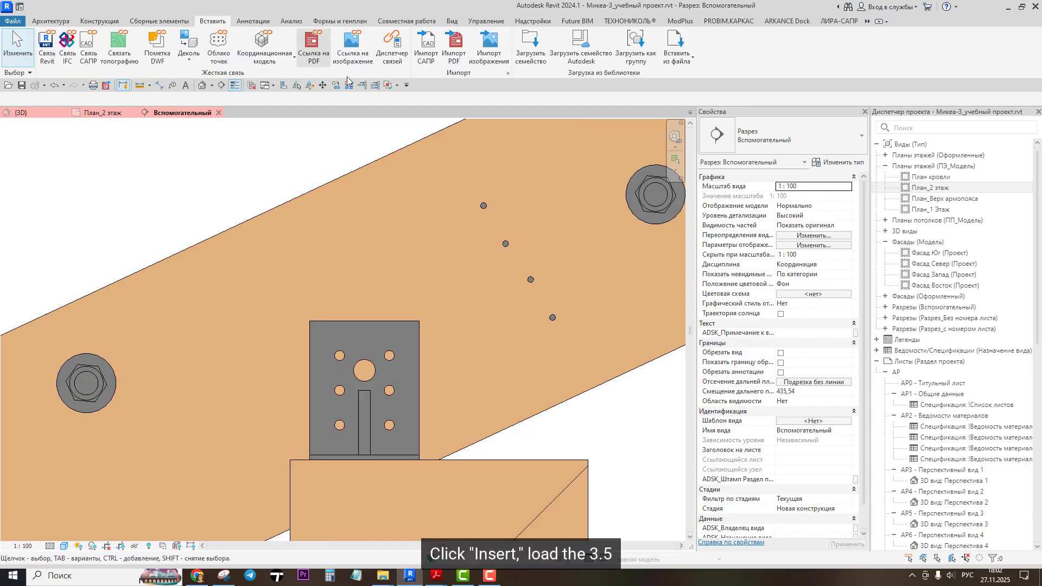
{"action": "left_click", "coordinate": [531, 46]}
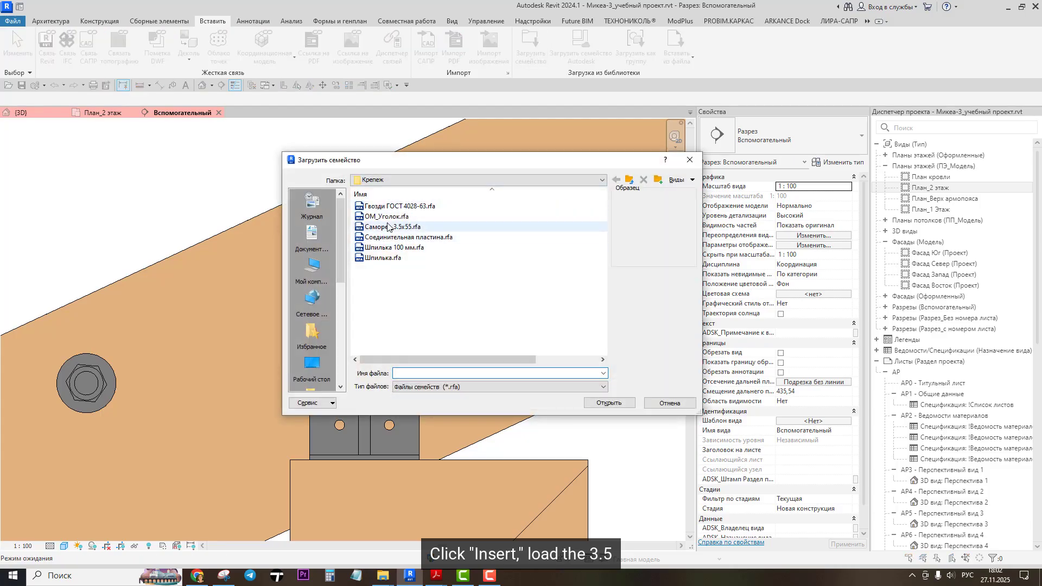
{"action": "left_click", "coordinate": [387, 227]}
{"action": "left_click", "coordinate": [612, 404]}
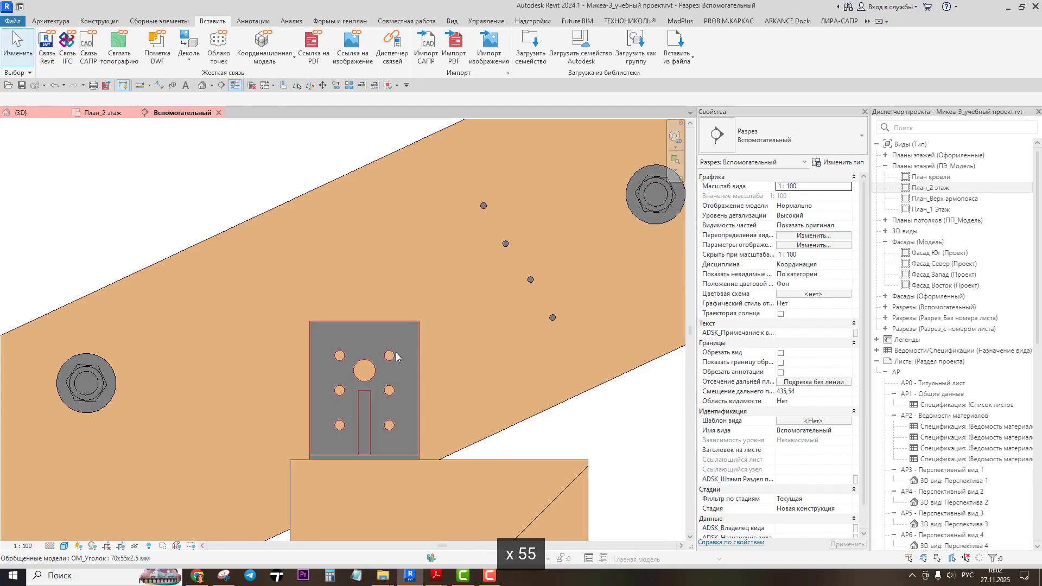
Step: Place 3.5x55 screws in the four small holes of the upper two rows on the bracket's vertical flange in the section
{"action": "left_click", "coordinate": [60, 21]}
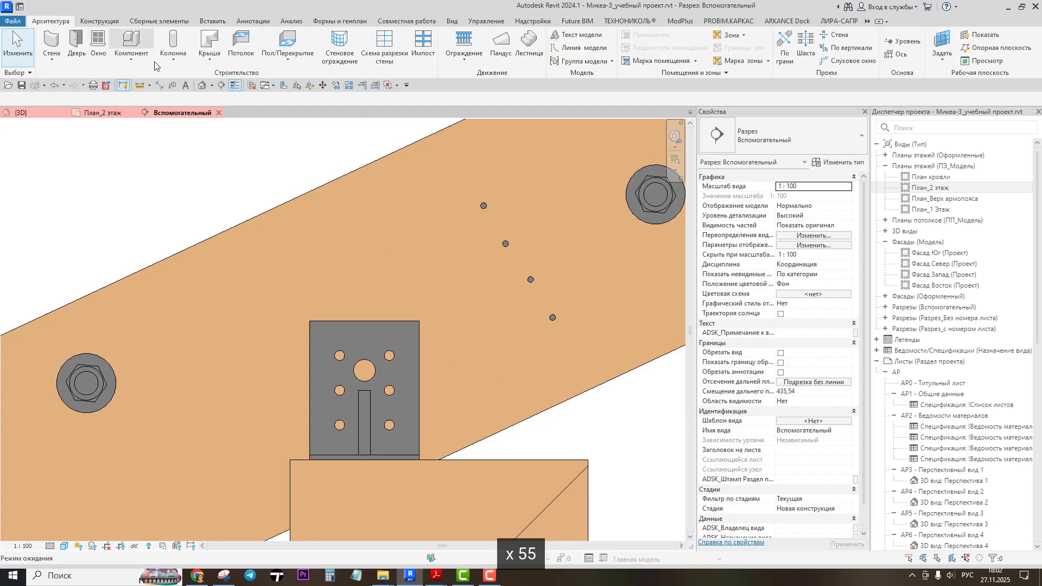
{"action": "key", "text": "c"}
{"action": "key", "text": "m"}
{"action": "scroll", "coordinate": [391, 356], "scroll_direction": "up", "scroll_amount": 5}
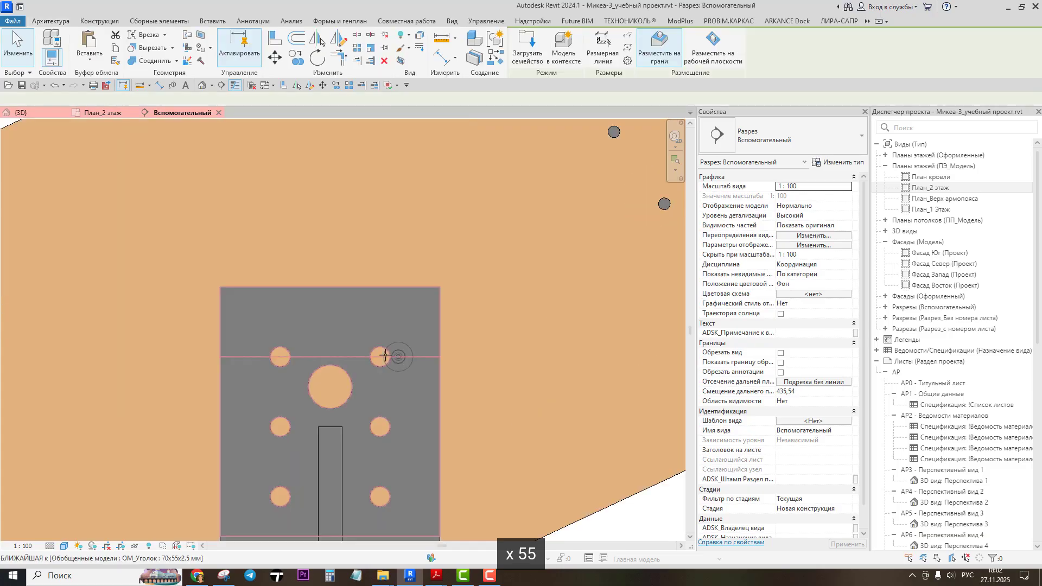
{"action": "left_click", "coordinate": [382, 356]}
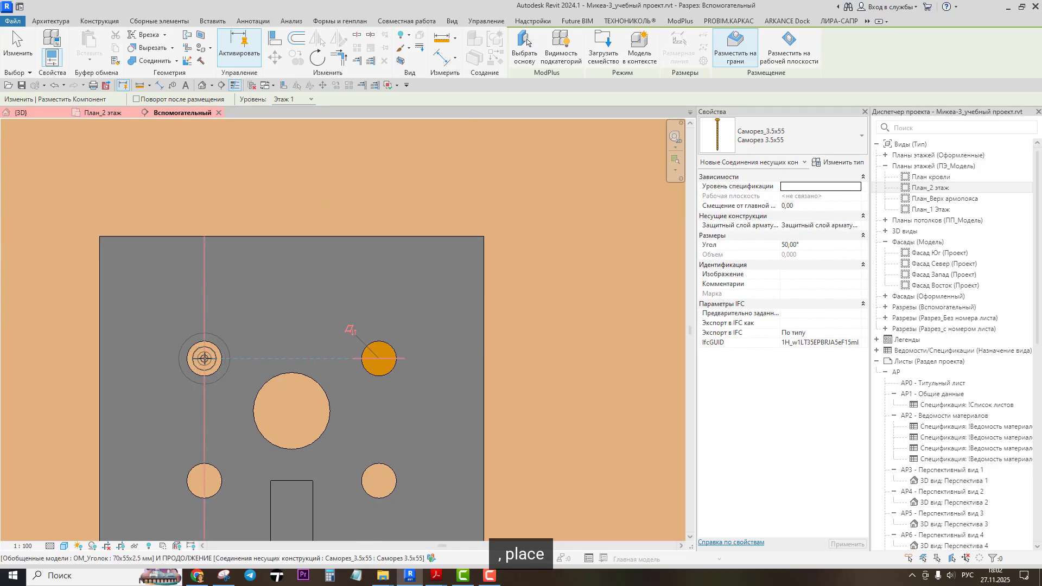
{"action": "left_click", "coordinate": [205, 358]}
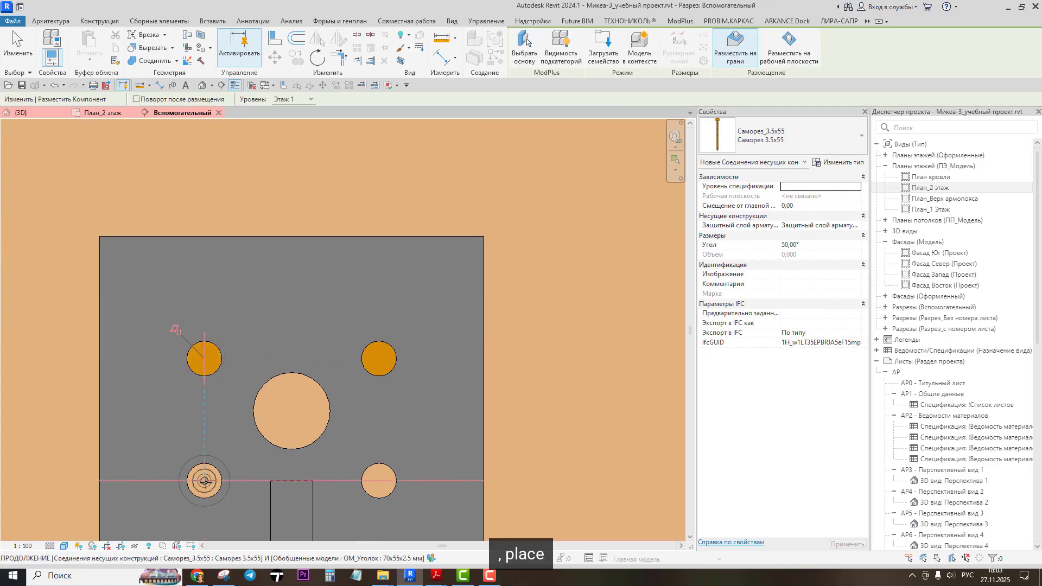
{"action": "left_click", "coordinate": [384, 487]}
{"action": "middle_click_drag", "start_coordinate": [383, 486], "coordinate": [419, 356]}
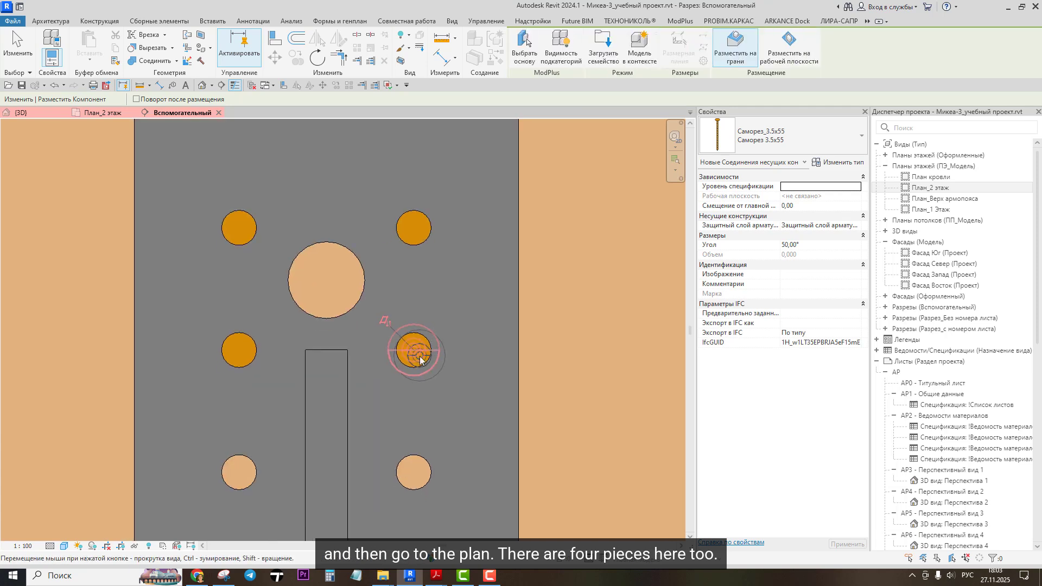
Step: In plan План_2 этаж, place 3.5x55 screws in the four small holes of the bracket's horizontal flange farthest from the rafter
{"action": "double_click", "coordinate": [929, 188]}
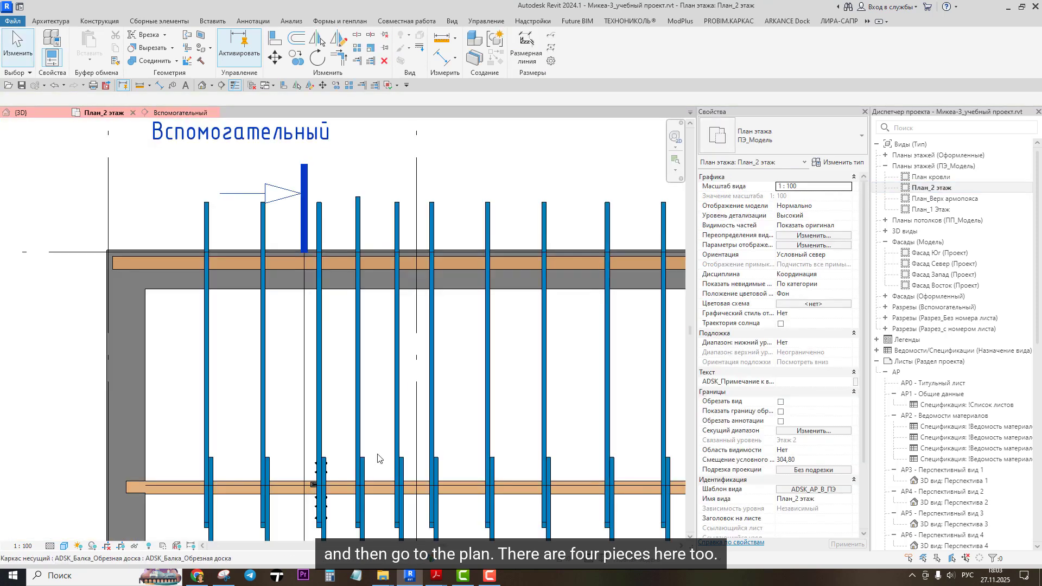
{"action": "scroll", "coordinate": [323, 485], "scroll_direction": "up", "scroll_amount": 5}
{"action": "scroll", "coordinate": [322, 485], "scroll_direction": "up", "scroll_amount": 4}
{"action": "middle_click_drag", "start_coordinate": [323, 485], "coordinate": [302, 415]}
{"action": "left_click", "coordinate": [43, 21]}
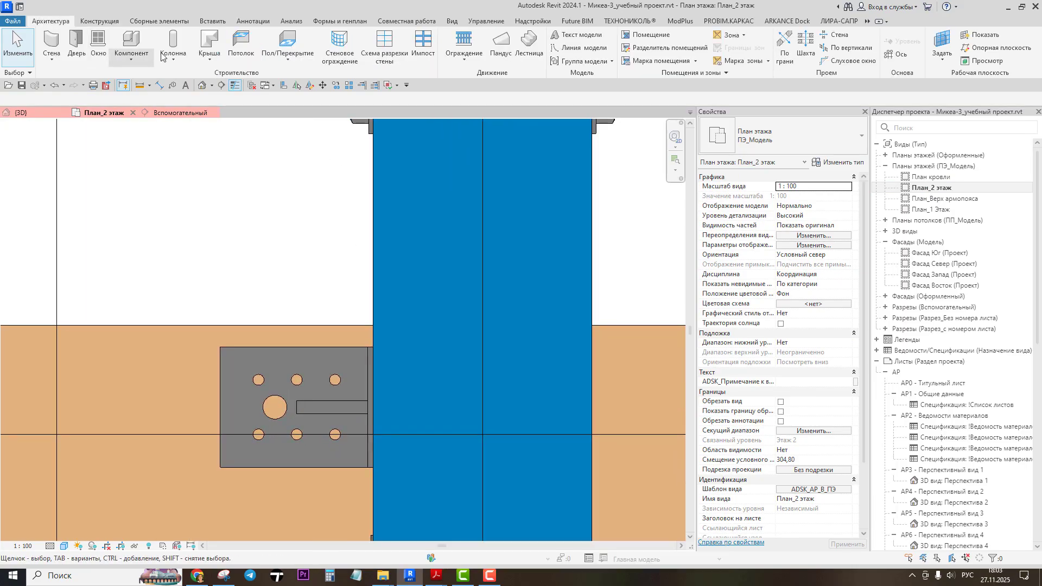
{"action": "left_click", "coordinate": [118, 38]}
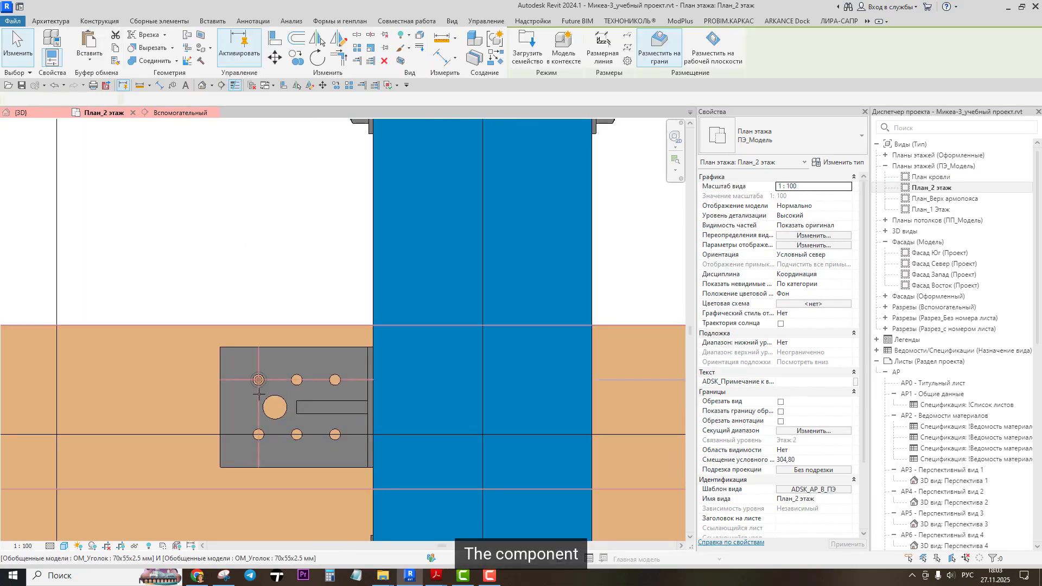
{"action": "scroll", "coordinate": [259, 383], "scroll_direction": "up", "scroll_amount": 5}
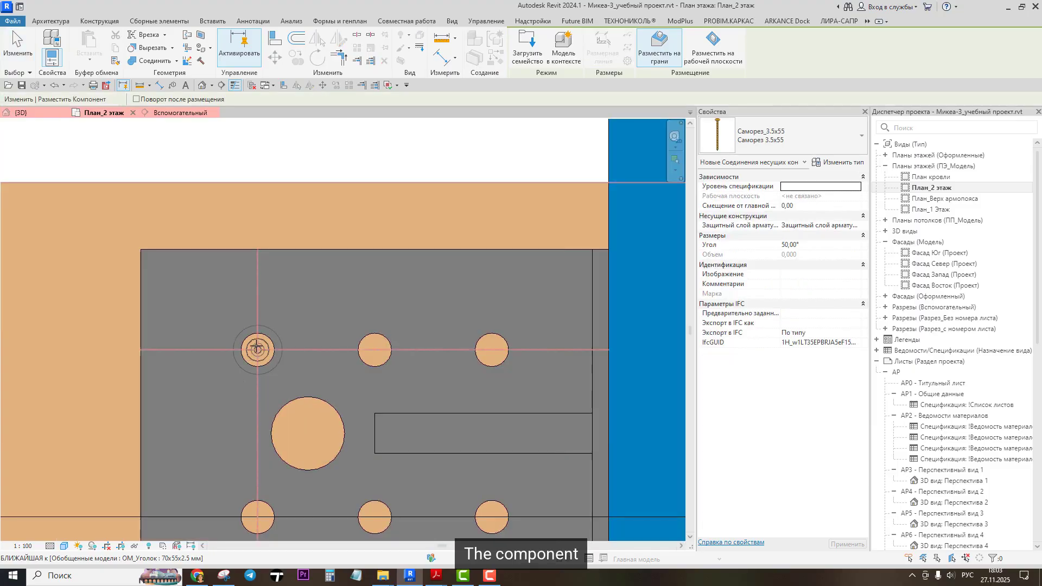
{"action": "left_click", "coordinate": [264, 435]}
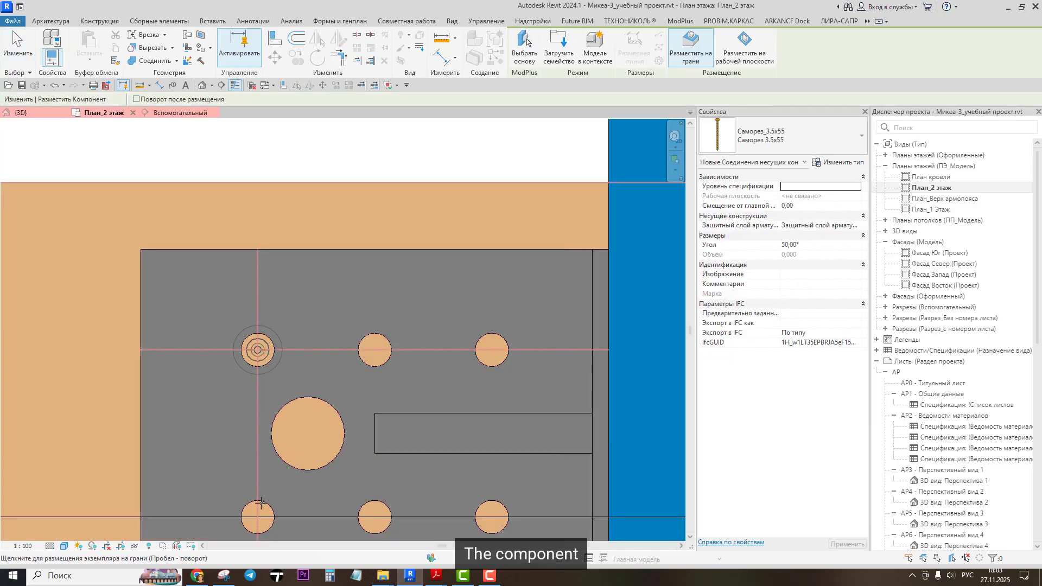
{"action": "left_click", "coordinate": [258, 516]}
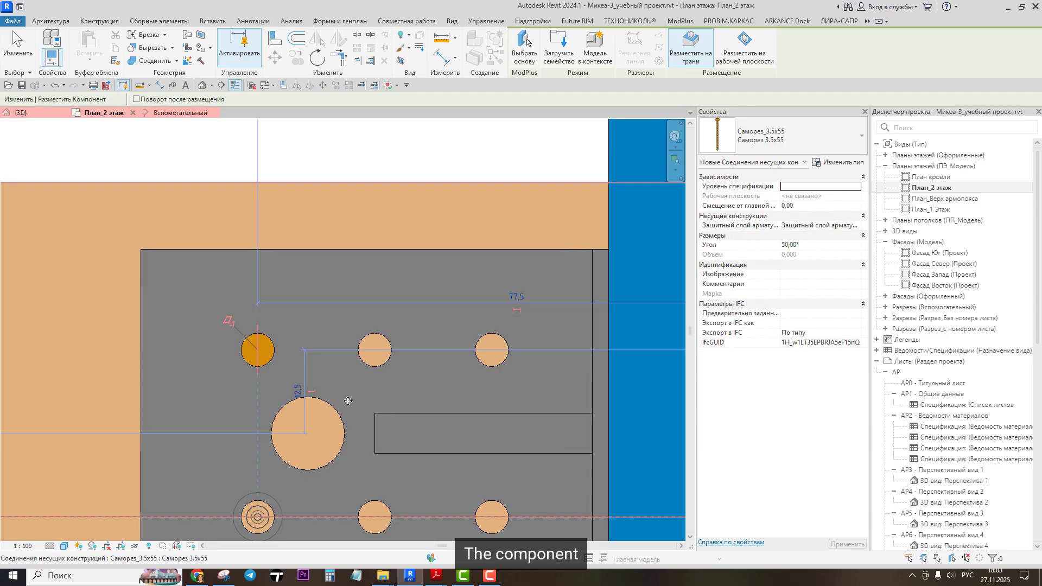
{"action": "left_click", "coordinate": [375, 350]}
{"action": "left_click", "coordinate": [375, 517]}
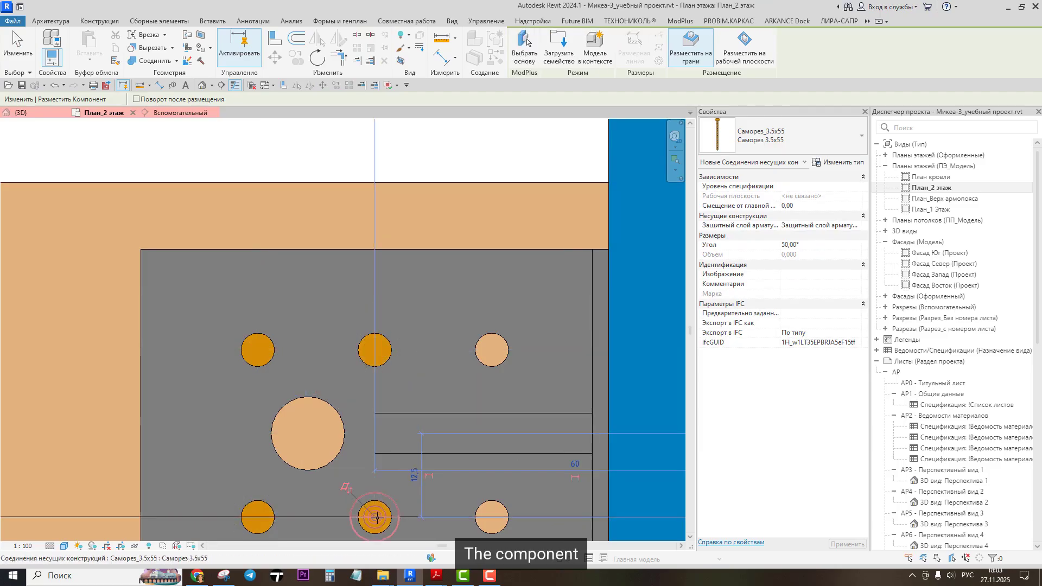
Step: End the screw placement and examine the screws in both bracket flanges in the 3D view
{"action": "left_click", "coordinate": [202, 87]}
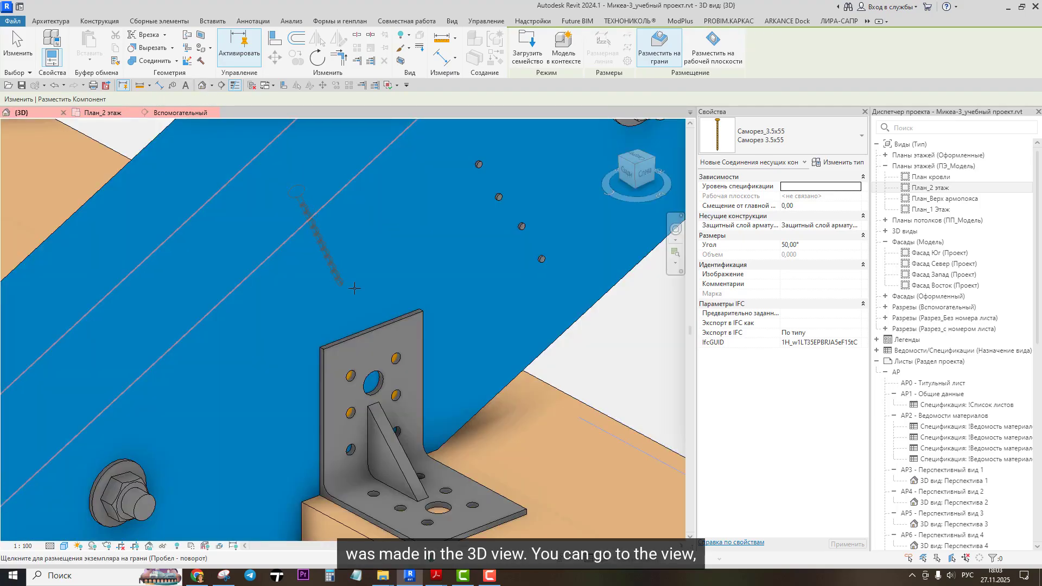
{"action": "scroll", "coordinate": [380, 299], "scroll_direction": "down", "scroll_amount": 3}
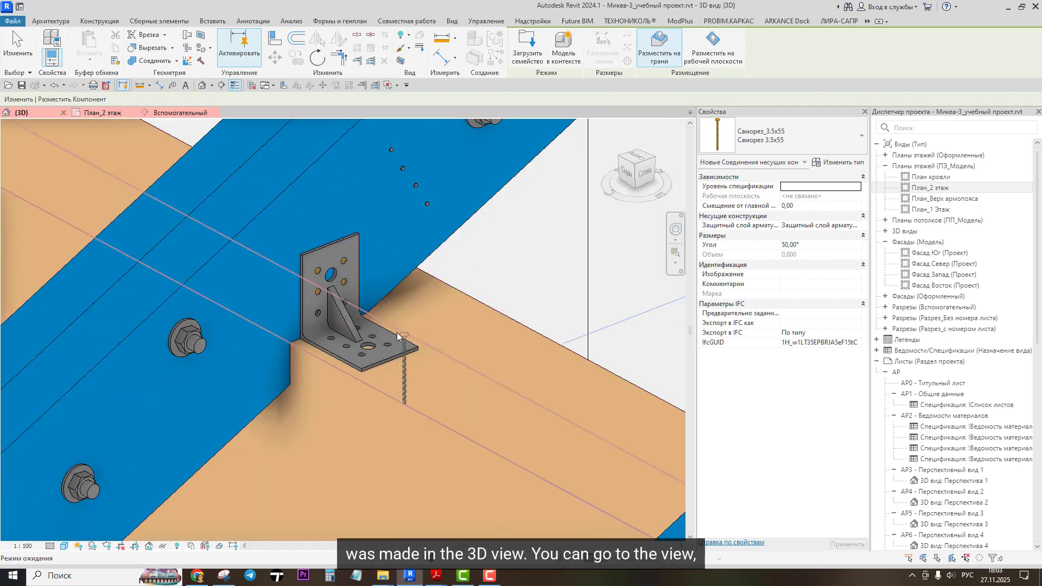
{"action": "key", "text": "Escape"}
{"action": "mouse_move", "coordinate": [392, 320]}
{"action": "middle_mouse_down", "text": "shift"}
{"action": "mouse_move", "coordinate": [418, 352]}
{"action": "mouse_move", "coordinate": [407, 311]}
{"action": "mouse_move", "coordinate": [386, 329]}
{"action": "middle_mouse_up", "text": "shift"}
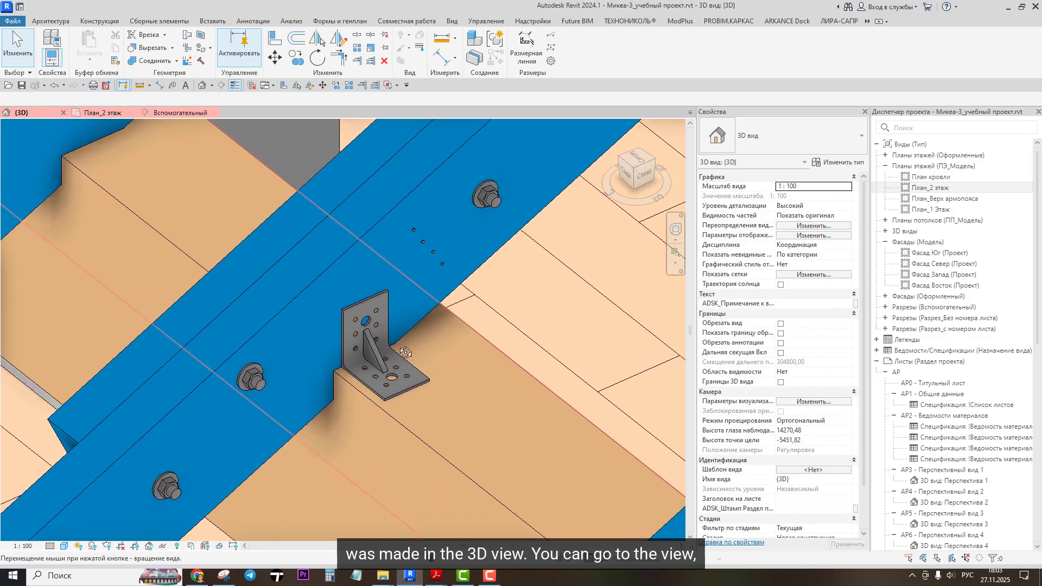
Step: Select one Саморез 3.5x55 screw in the angle bracket and extend the selection to all its instances visible in the view
{"action": "scroll", "coordinate": [384, 329], "scroll_direction": "up", "scroll_amount": 5}
{"action": "left_click", "coordinate": [395, 314]}
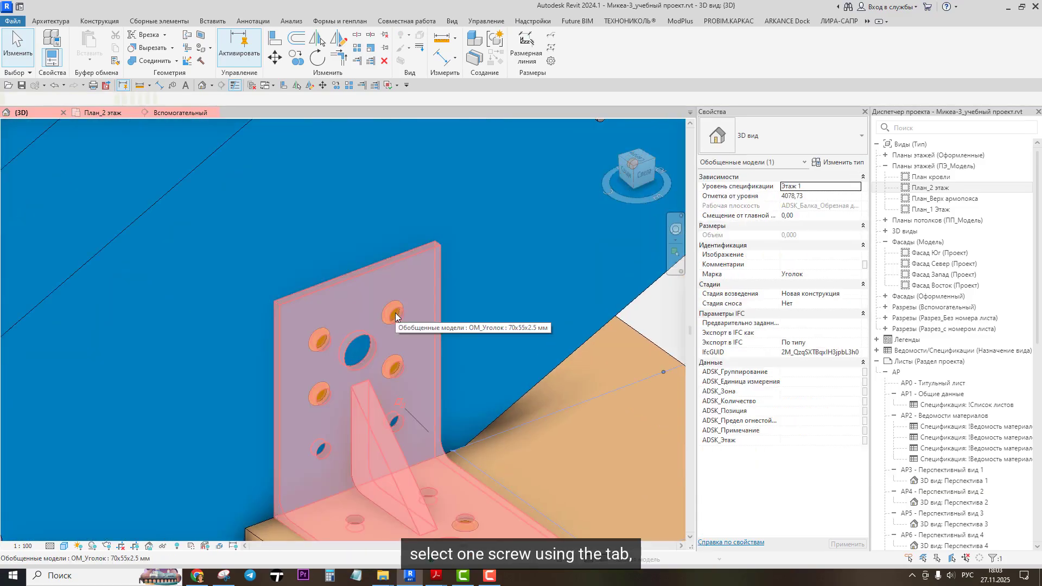
{"action": "key", "text": "Tab"}
{"action": "left_click", "coordinate": [395, 315]}
{"action": "left_click", "coordinate": [395, 315]}
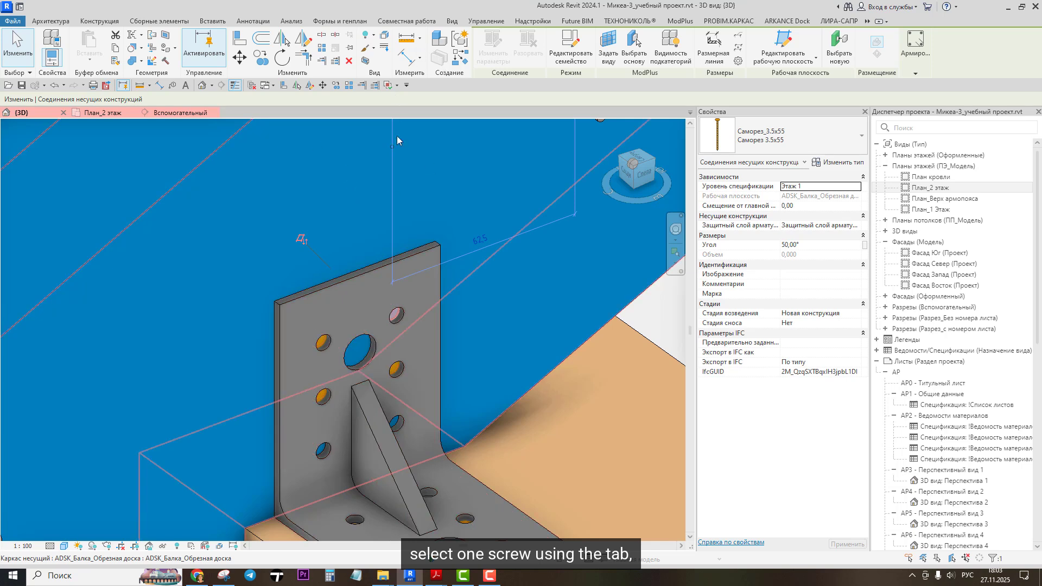
{"action": "scroll", "coordinate": [591, 306], "scroll_direction": "down", "scroll_amount": 10}
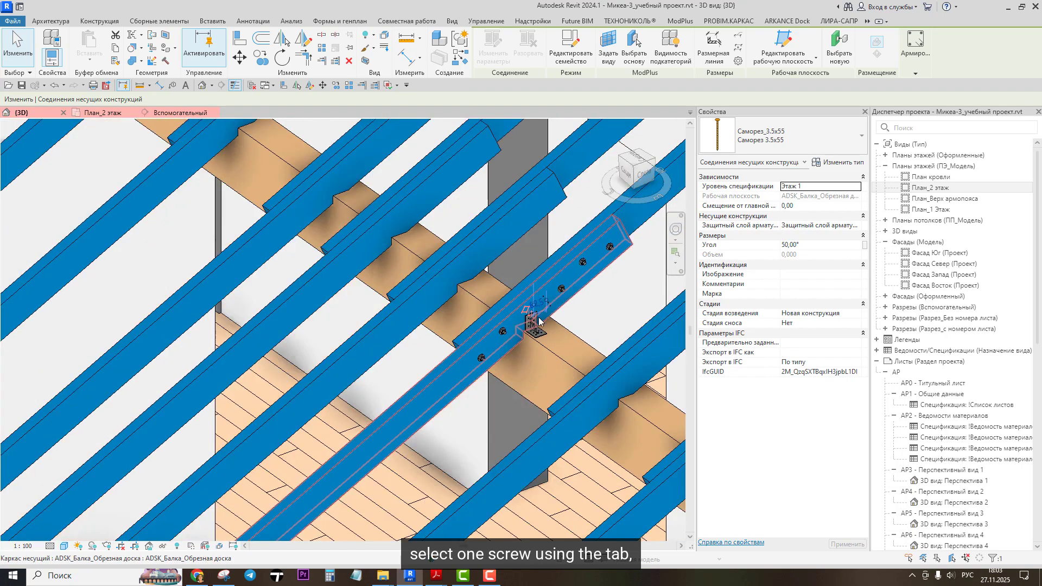
{"action": "scroll", "coordinate": [494, 319], "scroll_direction": "down", "scroll_amount": 4}
{"action": "middle_click_drag", "start_coordinate": [326, 228], "coordinate": [405, 325]}
{"action": "right_click", "coordinate": [67, 185]}
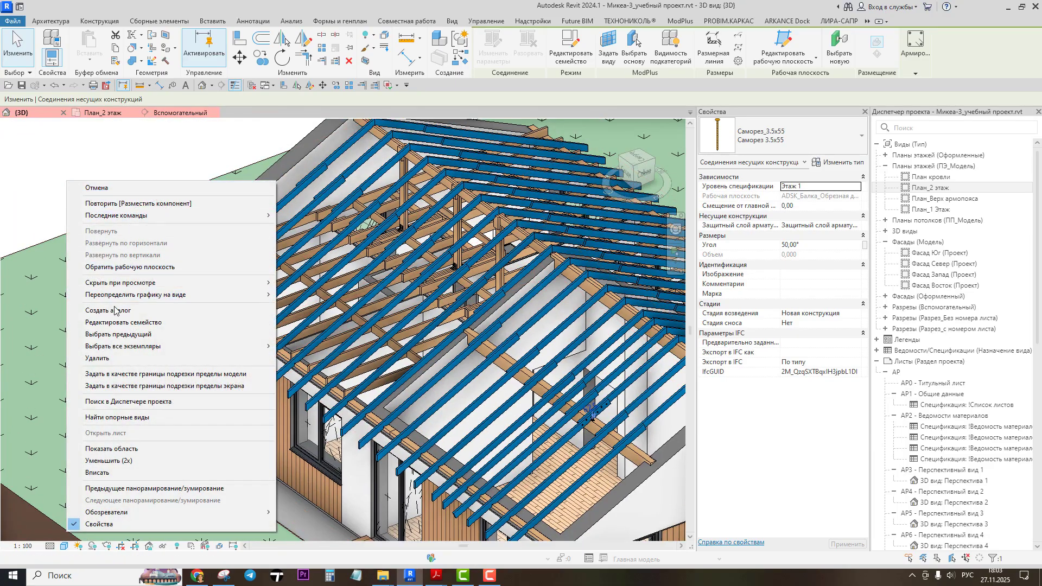
{"action": "mouse_move", "coordinate": [156, 348]}
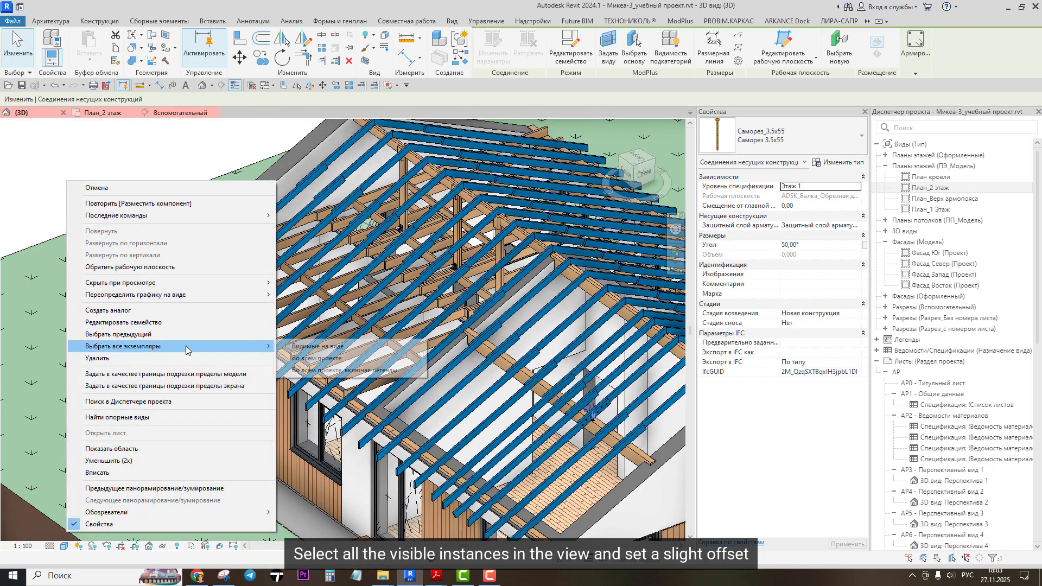
{"action": "left_click", "coordinate": [307, 347]}
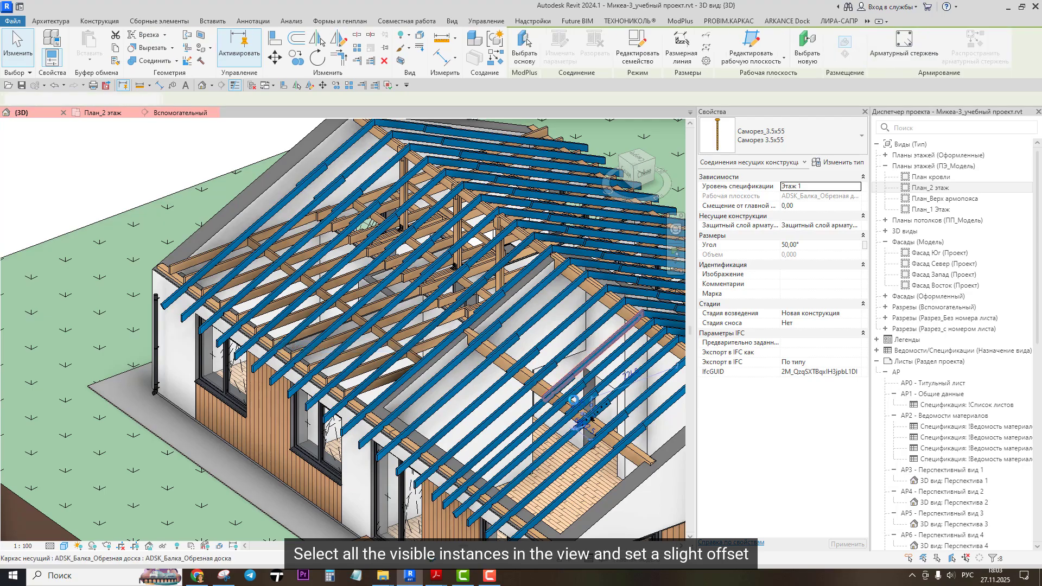
Step: Set the selected screws' offset from their host to 3 mm and clear the selection
{"action": "scroll", "coordinate": [576, 401], "scroll_direction": "up", "scroll_amount": 6}
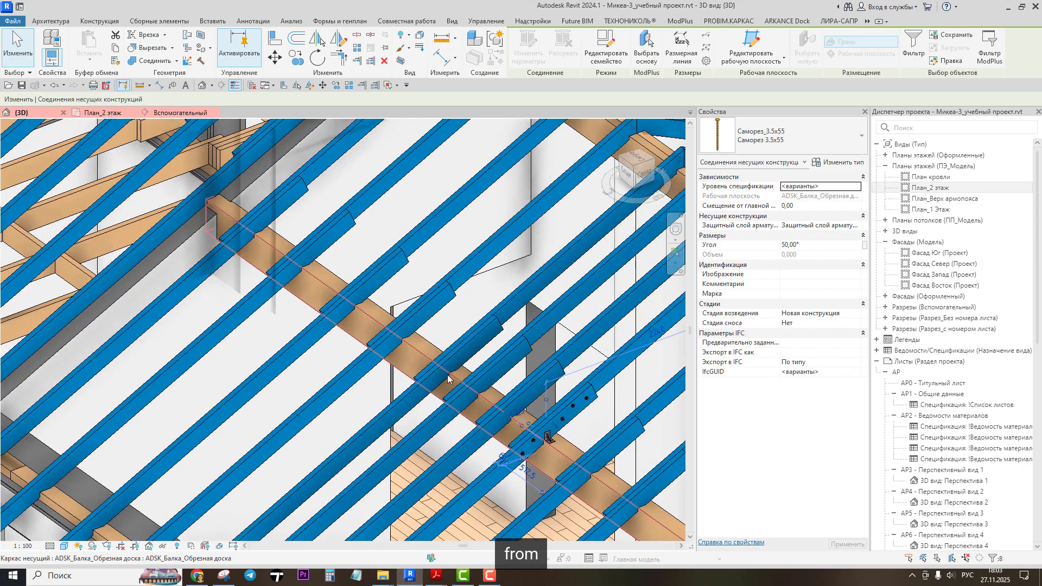
{"action": "middle_click_drag", "start_coordinate": [447, 379], "coordinate": [492, 390]}
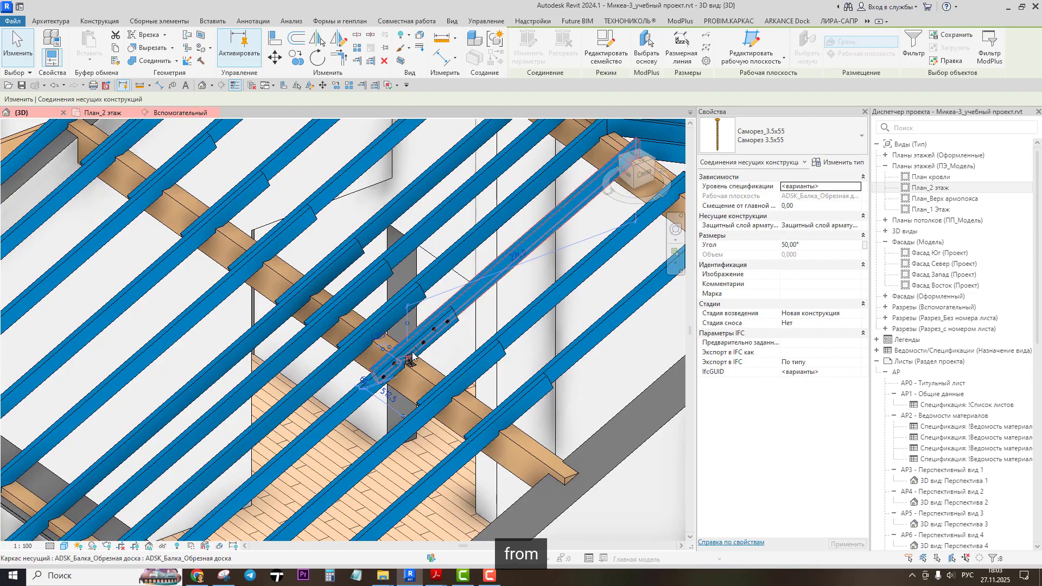
{"action": "scroll", "coordinate": [412, 352], "scroll_direction": "up", "scroll_amount": 5}
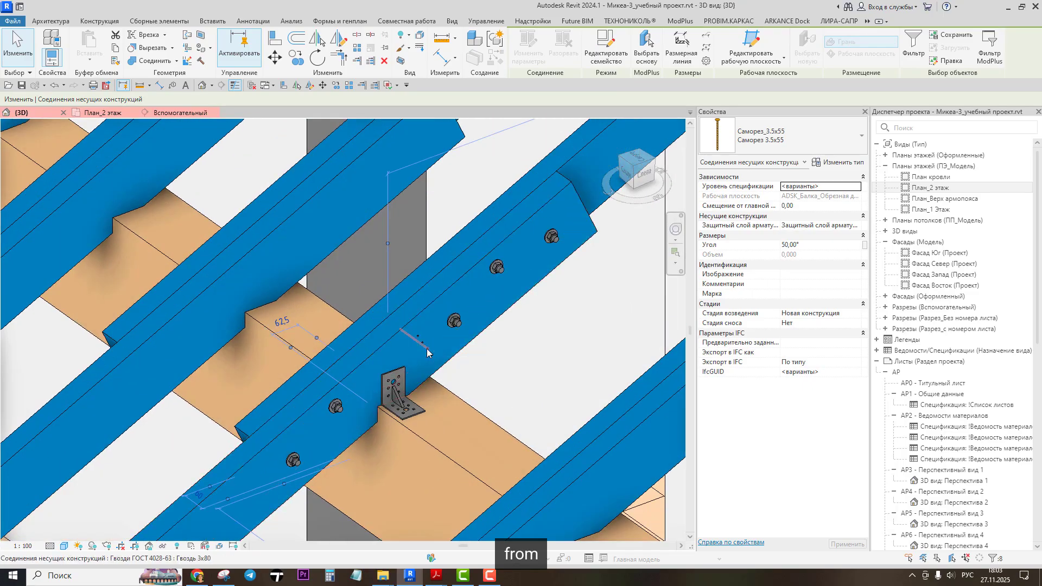
{"action": "left_click", "coordinate": [790, 206]}
{"action": "type", "text": "3"}
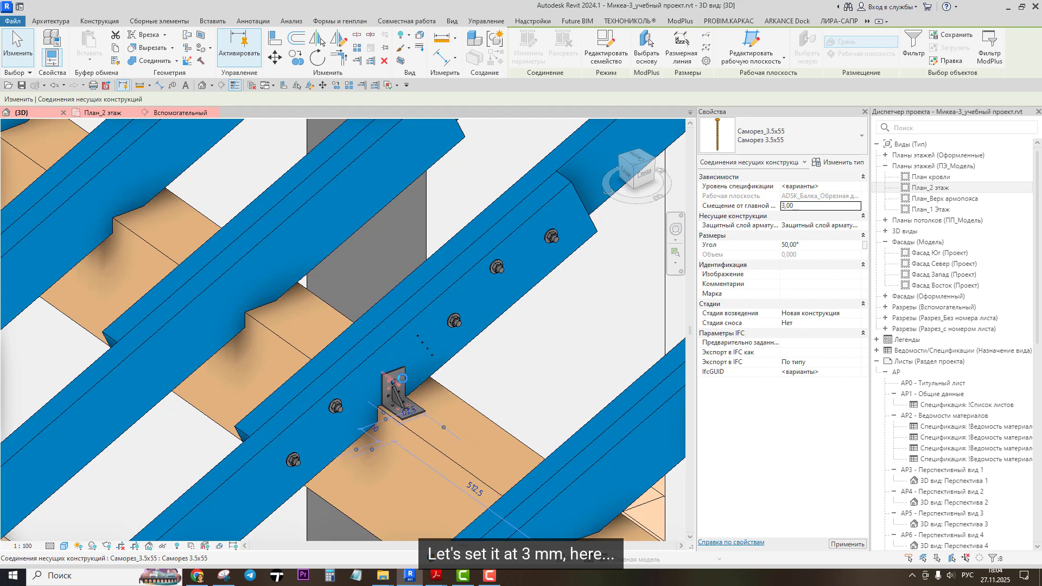
{"action": "scroll", "coordinate": [399, 391], "scroll_direction": "up", "scroll_amount": 5}
{"action": "key", "text": "Escape"}
Step: Examine the angle bracket, its screws and the bolted board end in 3D from a different angle
{"action": "middle_click_drag", "start_coordinate": [437, 369], "coordinate": [538, 303], "text": "shift"}
{"action": "scroll", "coordinate": [542, 366], "scroll_direction": "down", "scroll_amount": 3}
{"action": "scroll", "coordinate": [557, 340], "scroll_direction": "down", "scroll_amount": 2}
{"action": "scroll", "coordinate": [300, 393], "scroll_direction": "up", "scroll_amount": 3}
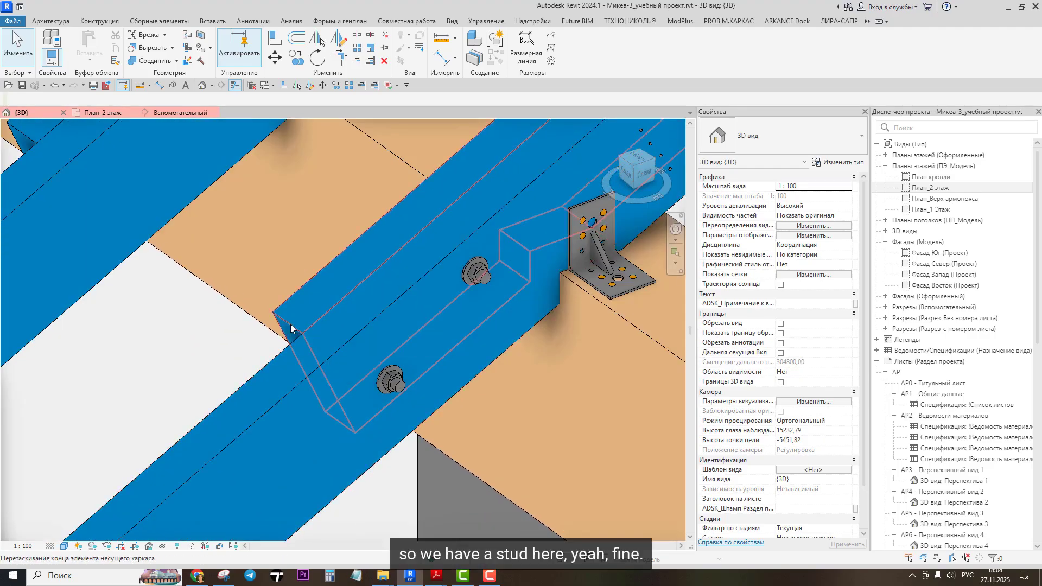
{"action": "left_click", "coordinate": [291, 328]}
{"action": "left_click", "coordinate": [392, 386]}
{"action": "middle_click_drag", "start_coordinate": [391, 386], "coordinate": [434, 408], "text": "shift"}
{"action": "key", "text": "Escape"}
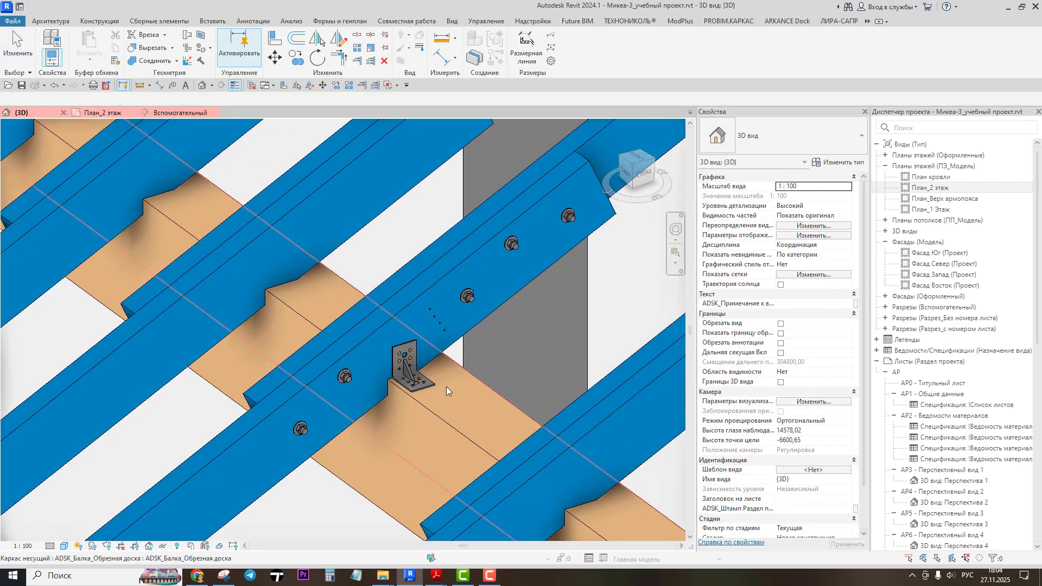
{"action": "scroll", "coordinate": [446, 386], "scroll_direction": "down", "scroll_amount": 4}
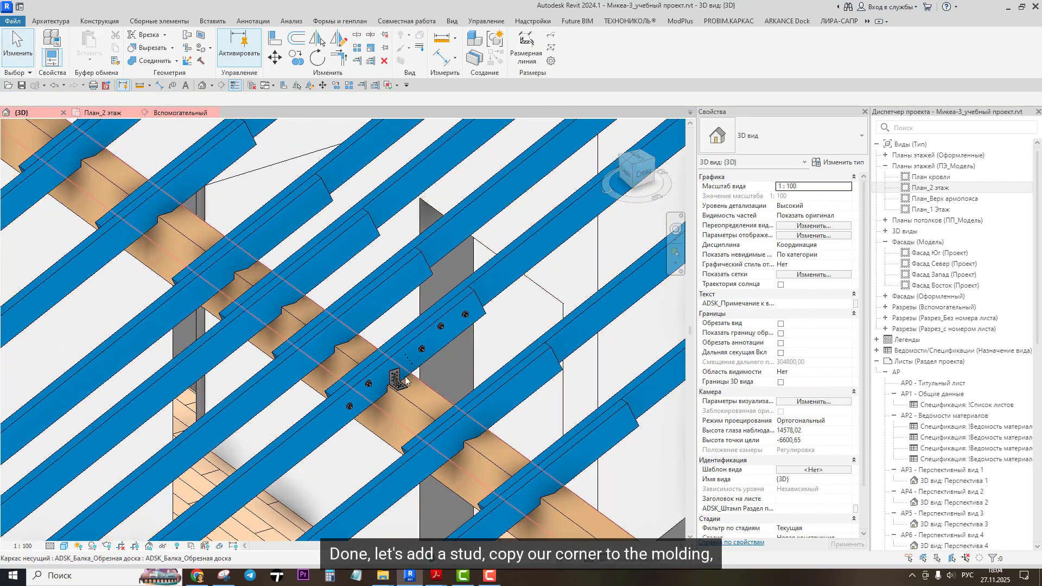
Step: Select the ОМ_Уголок 70x55x2.5 mm angle bracket and switch to the План_2 этаж floor plan
{"action": "left_click", "coordinate": [399, 382]}
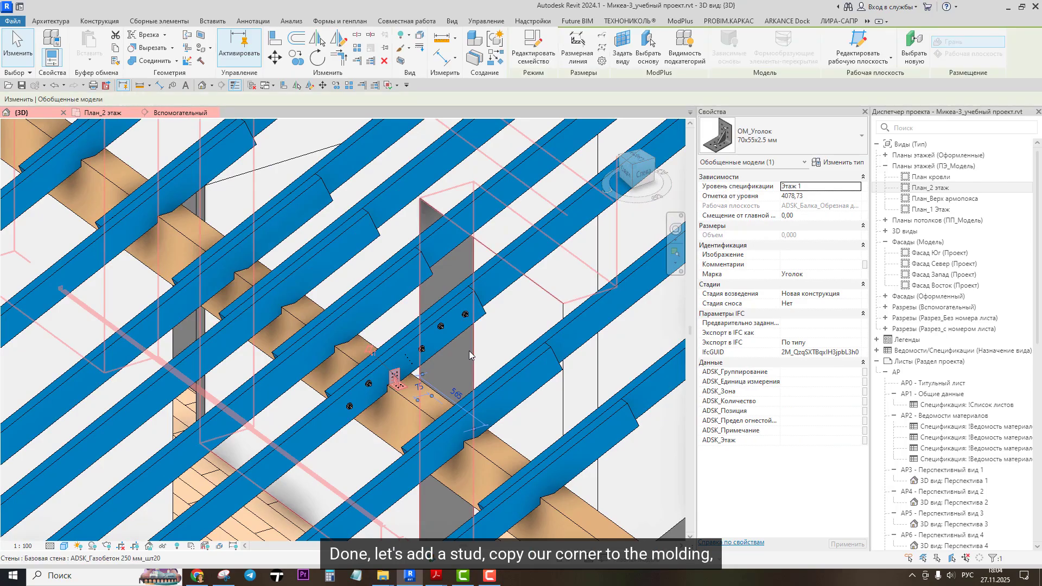
{"action": "key", "text": "ctrl+Tab"}
{"action": "left_click", "coordinate": [433, 329]}
Step: Create a similar ОМ_Уголок 70x55x2.5 mm bracket on the timber plate over the outer wall, beside the rafter near the section mark
{"action": "scroll", "coordinate": [434, 337], "scroll_direction": "down", "scroll_amount": 10}
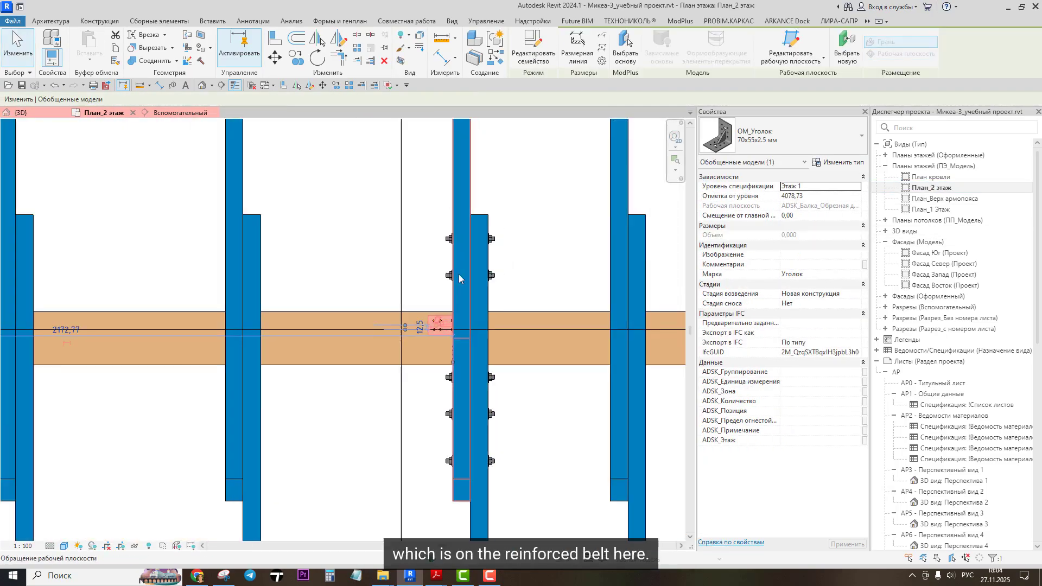
{"action": "scroll", "coordinate": [434, 358], "scroll_direction": "down", "scroll_amount": 5}
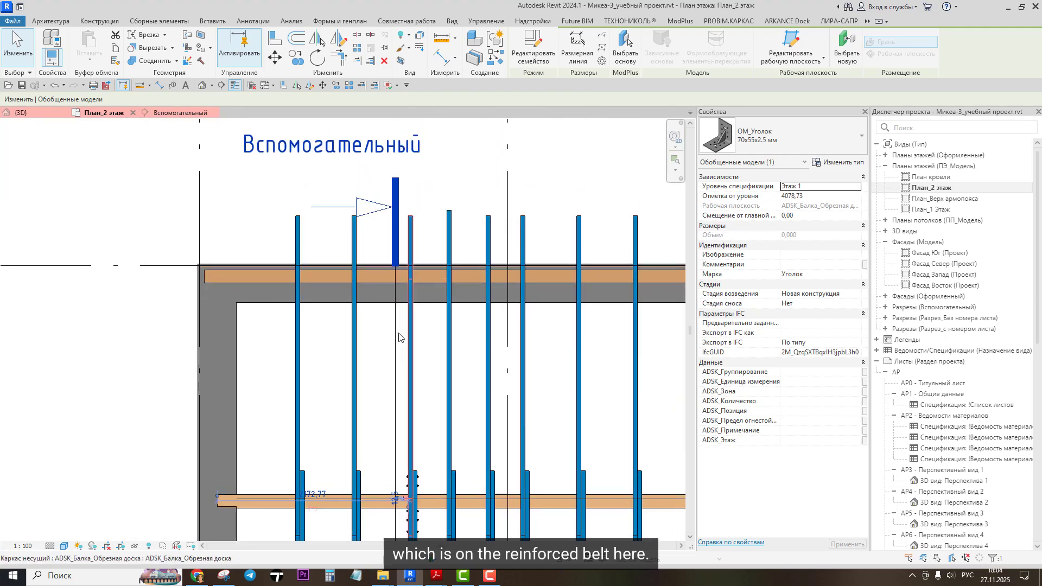
{"action": "scroll", "coordinate": [395, 491], "scroll_direction": "up", "scroll_amount": 6}
{"action": "scroll", "coordinate": [477, 336], "scroll_direction": "down", "scroll_amount": 1}
{"action": "middle_click_drag", "start_coordinate": [477, 335], "coordinate": [451, 482]}
{"action": "scroll", "coordinate": [429, 358], "scroll_direction": "down", "scroll_amount": 1}
{"action": "scroll", "coordinate": [428, 357], "scroll_direction": "down", "scroll_amount": 1}
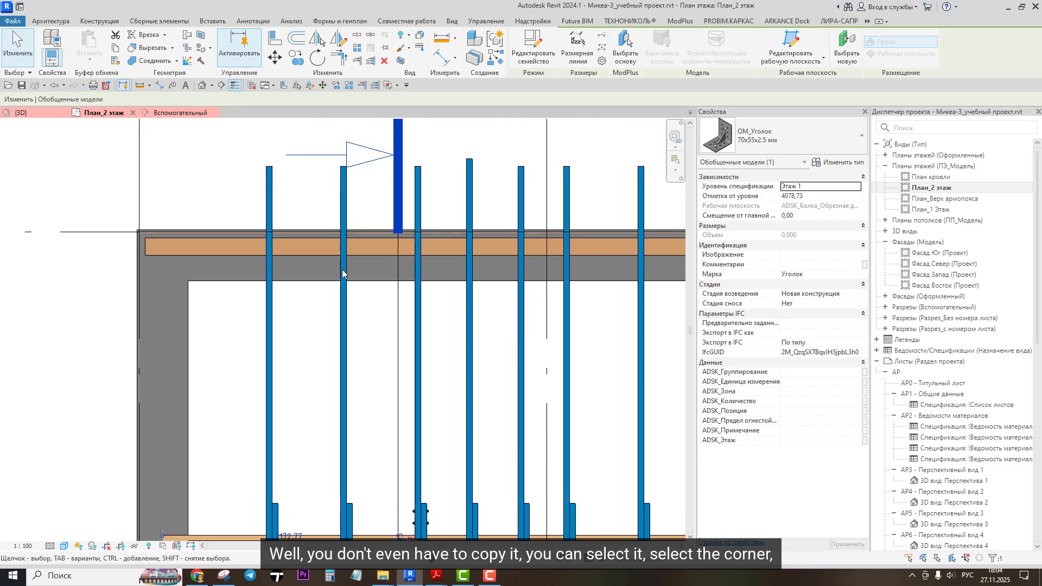
{"action": "scroll", "coordinate": [446, 367], "scroll_direction": "down", "scroll_amount": 1}
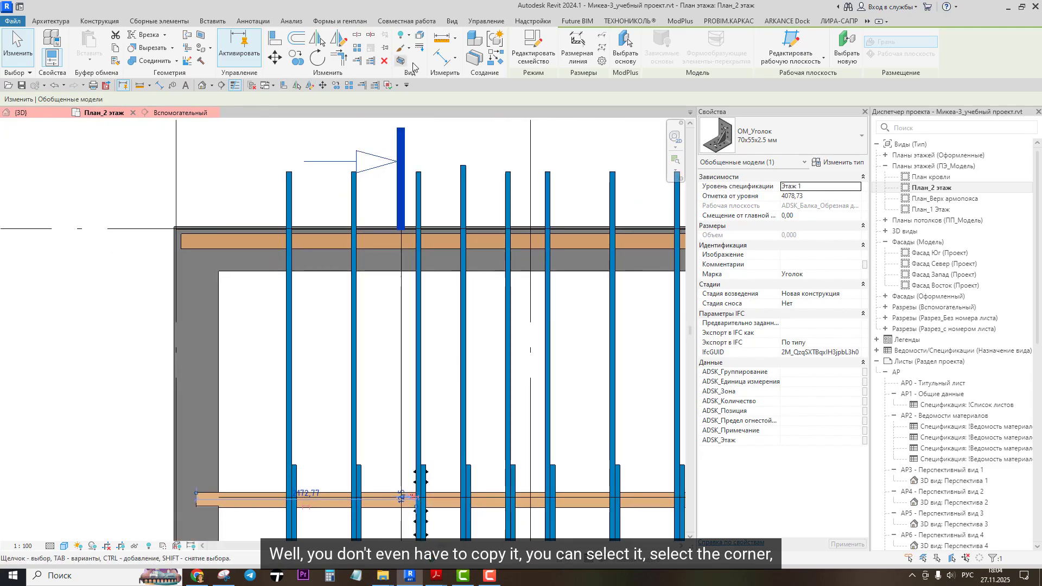
{"action": "left_click", "coordinate": [490, 64]}
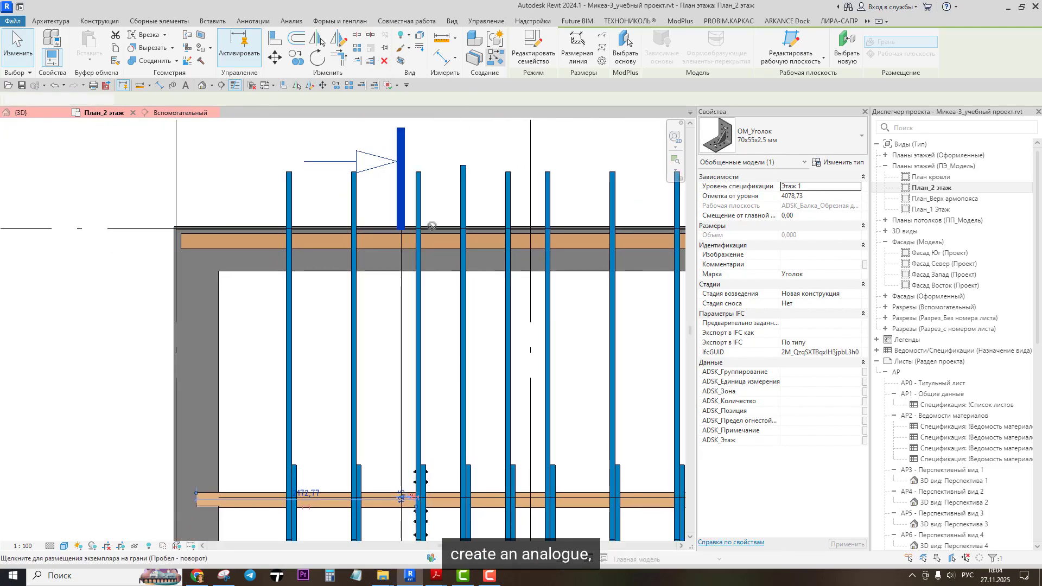
{"action": "scroll", "coordinate": [413, 233], "scroll_direction": "up", "scroll_amount": 4}
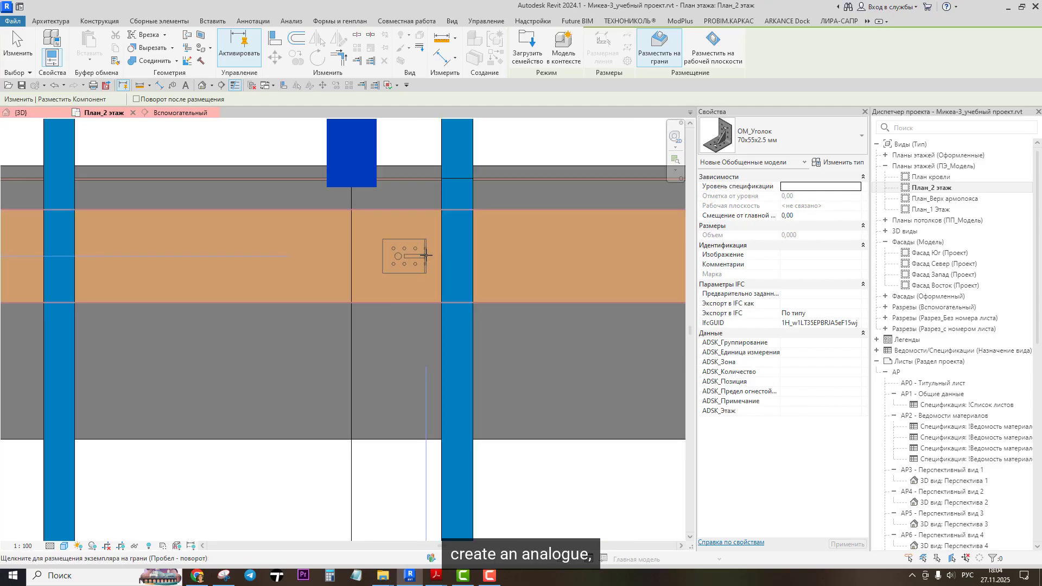
{"action": "left_click", "coordinate": [435, 244]}
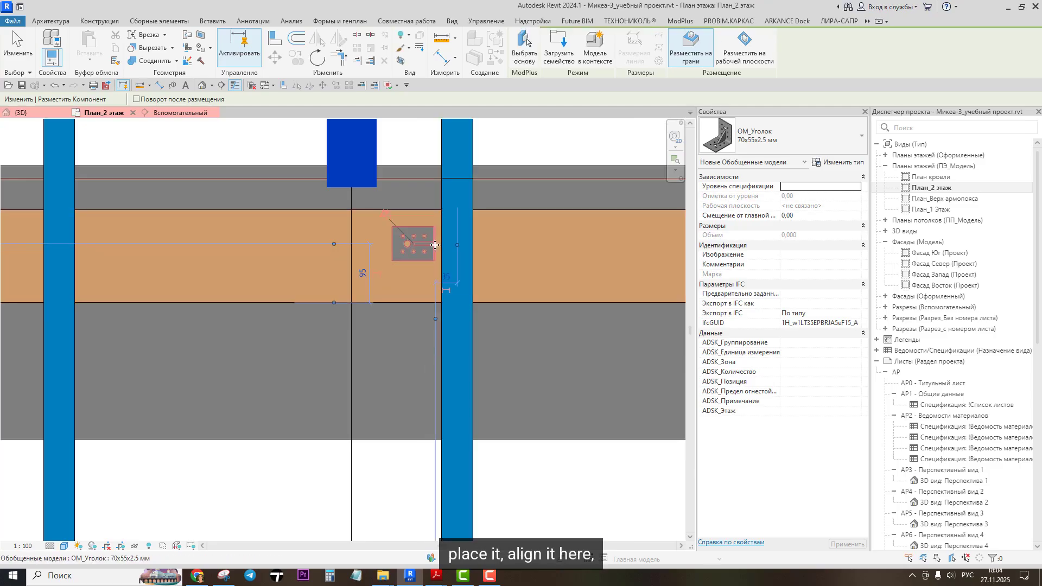
Step: Align the new bracket's vertical flange with the side face of the adjacent rafter
{"action": "scroll", "coordinate": [437, 243], "scroll_direction": "up", "scroll_amount": 2}
{"action": "left_click", "coordinate": [275, 38]}
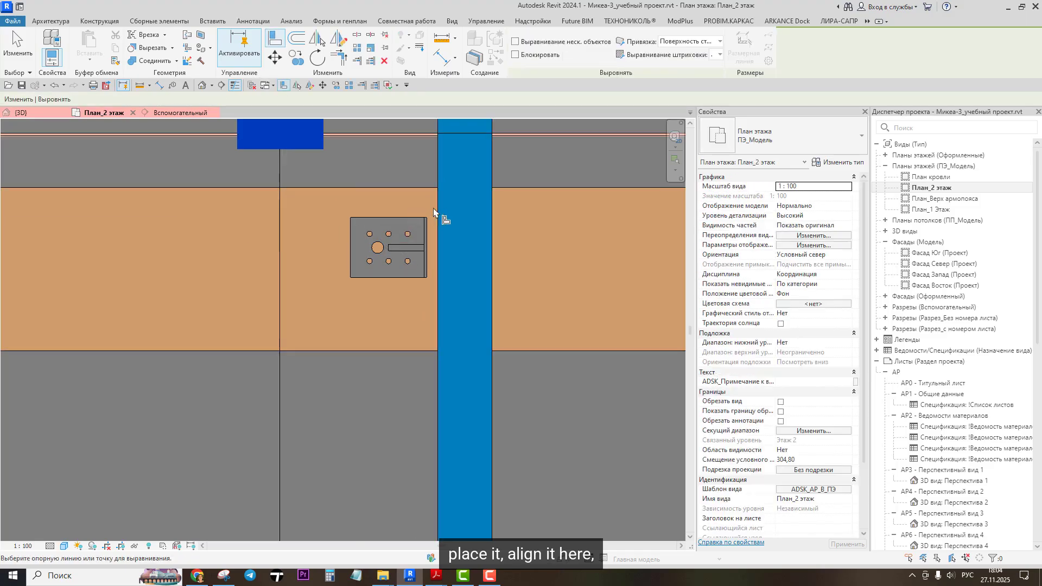
{"action": "left_click", "coordinate": [438, 239]}
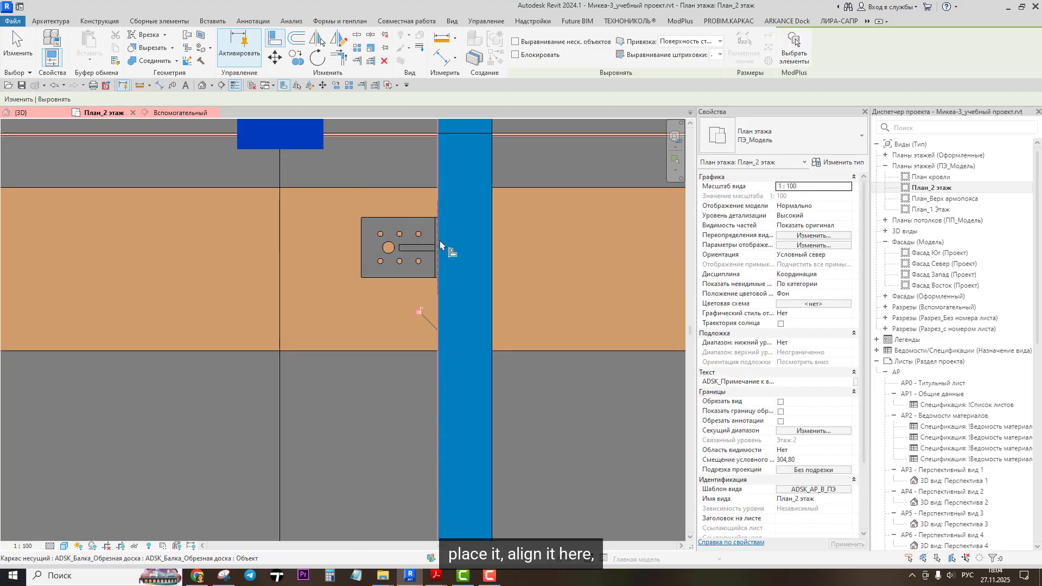
{"action": "scroll", "coordinate": [438, 239], "scroll_direction": "down", "scroll_amount": 2}
Step: Open the 3D view and check how the new bracket sits on the wall plate against the rafter
{"action": "left_click", "coordinate": [202, 85]}
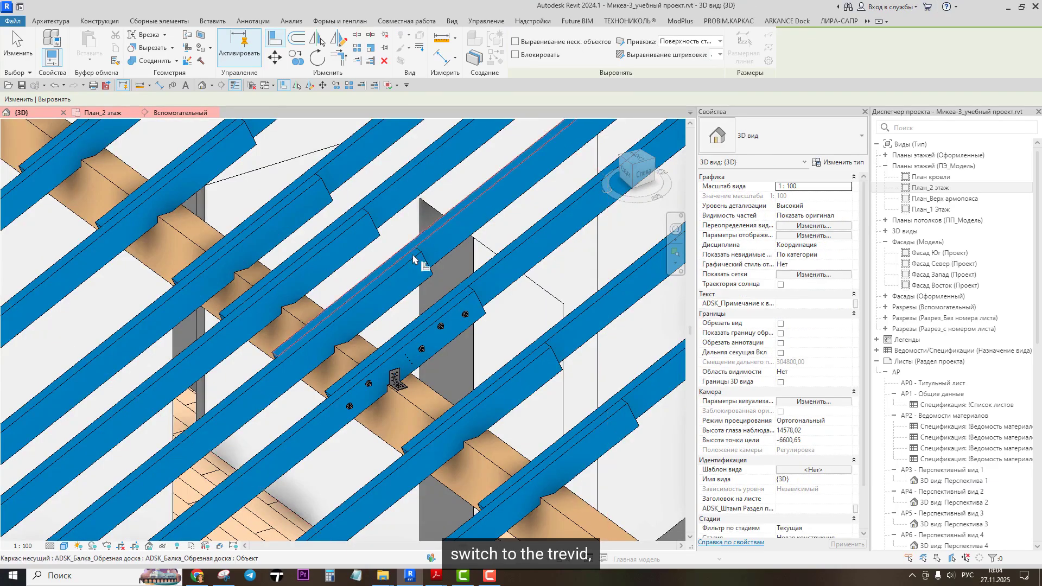
{"action": "scroll", "coordinate": [371, 374], "scroll_direction": "up", "scroll_amount": 2}
{"action": "scroll", "coordinate": [293, 412], "scroll_direction": "up", "scroll_amount": 4}
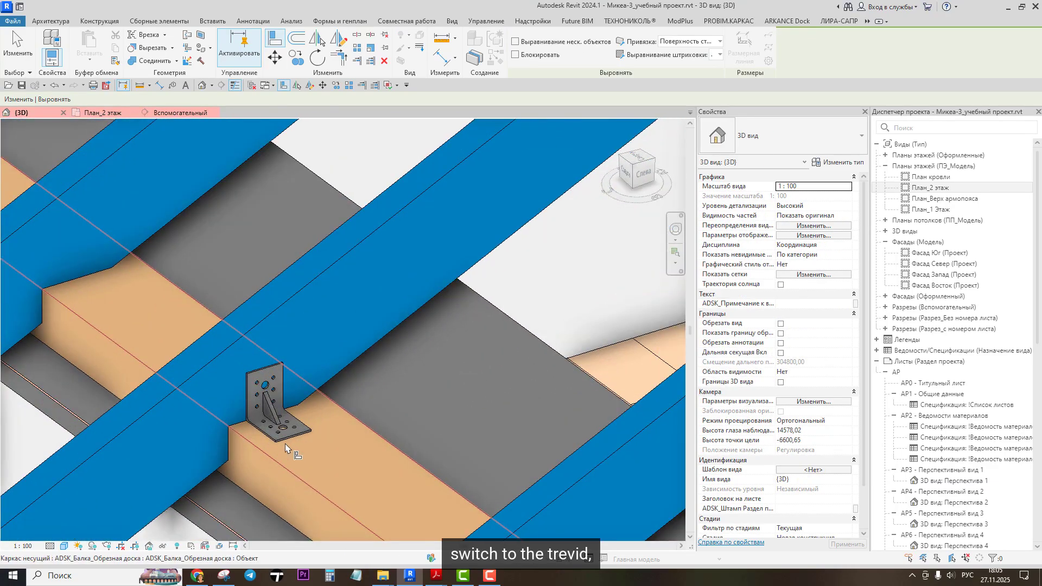
{"action": "scroll", "coordinate": [263, 413], "scroll_direction": "down", "scroll_amount": 3}
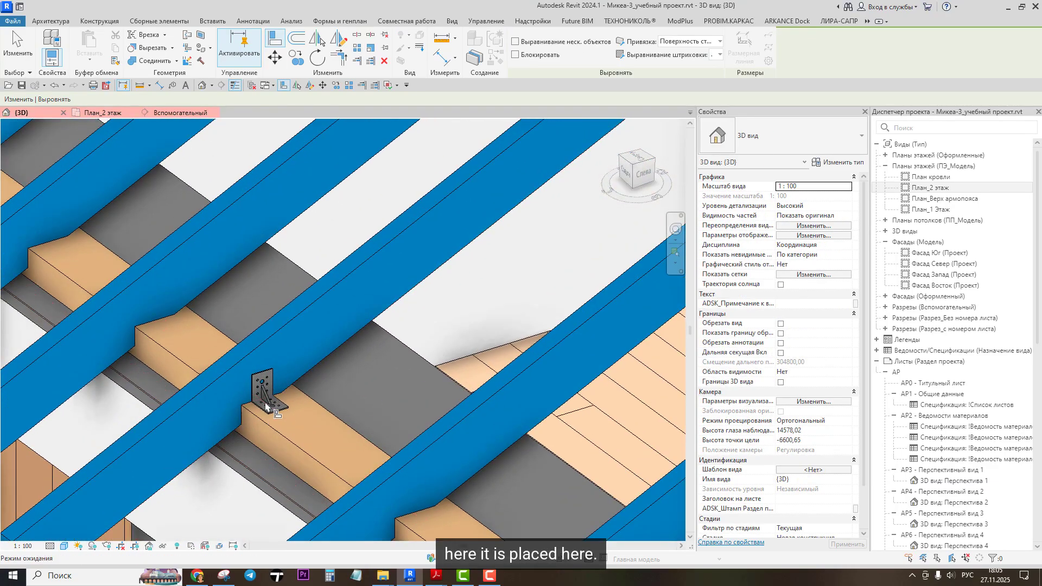
{"action": "key", "text": "Escape"}
{"action": "middle_click_drag", "start_coordinate": [271, 385], "coordinate": [358, 357]}
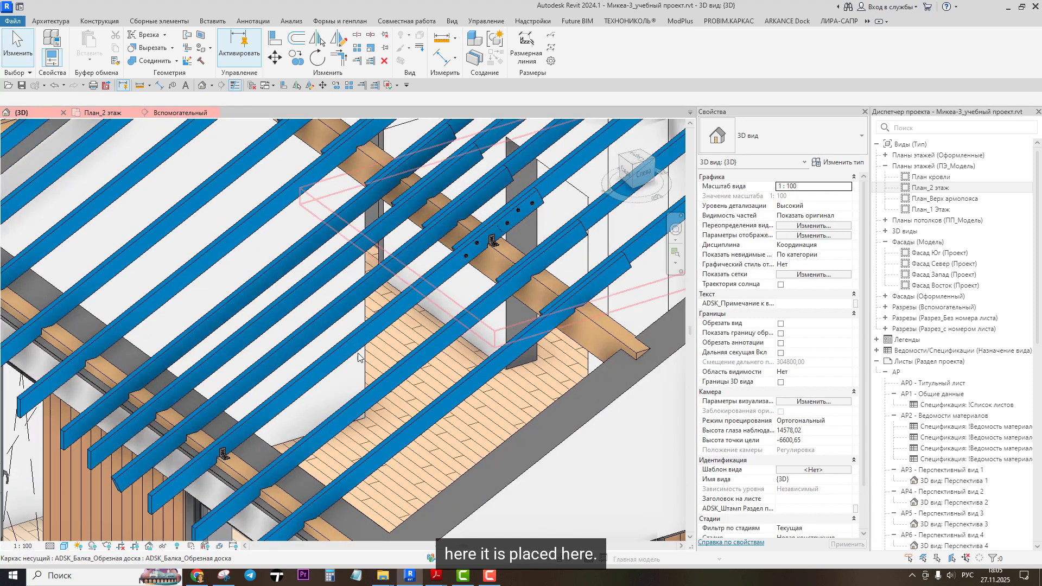
{"action": "scroll", "coordinate": [442, 296], "scroll_direction": "up", "scroll_amount": 5}
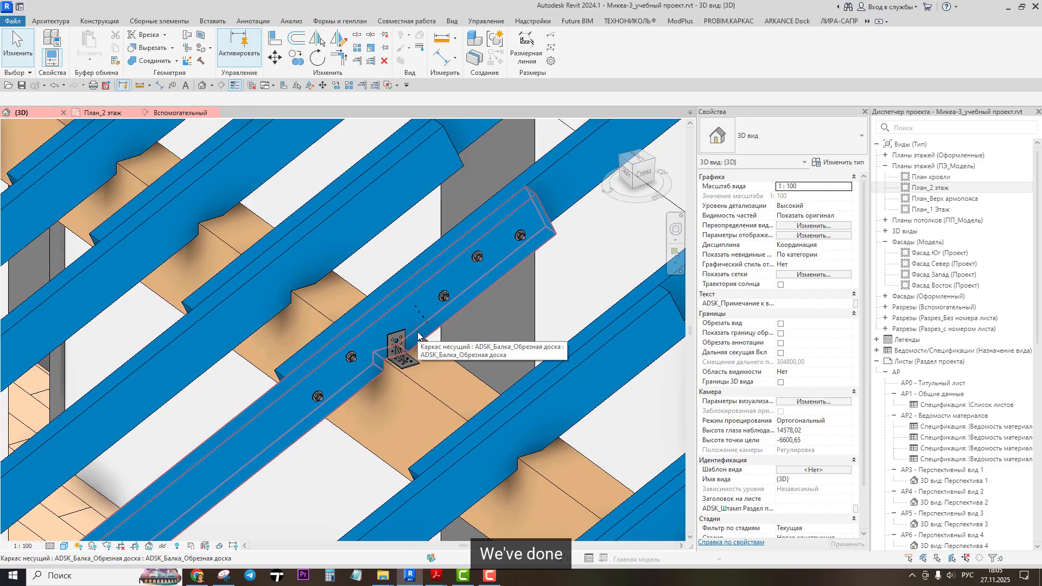
{"action": "scroll", "coordinate": [404, 342], "scroll_direction": "down", "scroll_amount": 1}
{"action": "scroll", "coordinate": [331, 354], "scroll_direction": "up", "scroll_amount": 2}
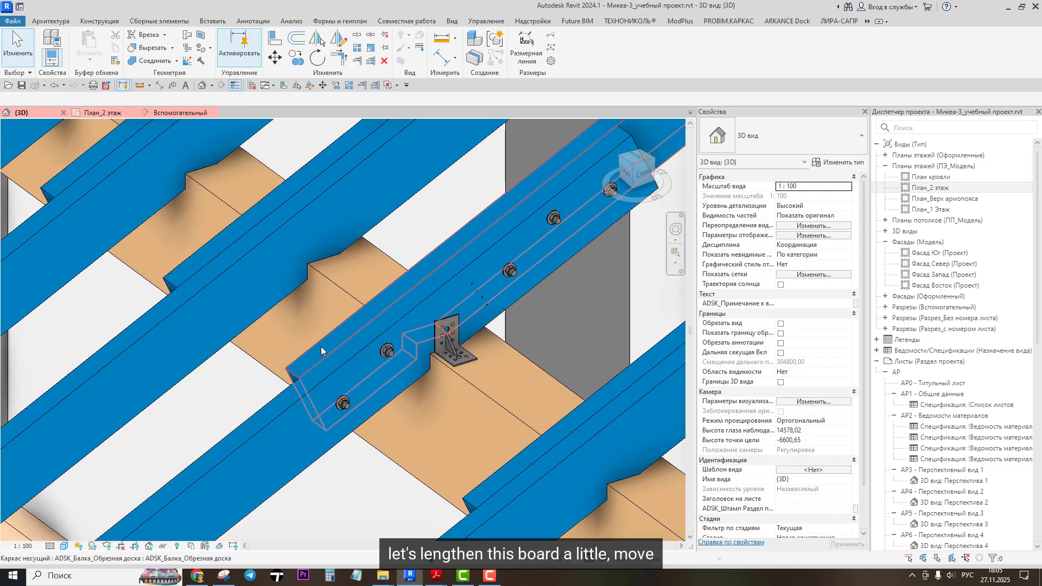
{"action": "left_click", "coordinate": [322, 351]}
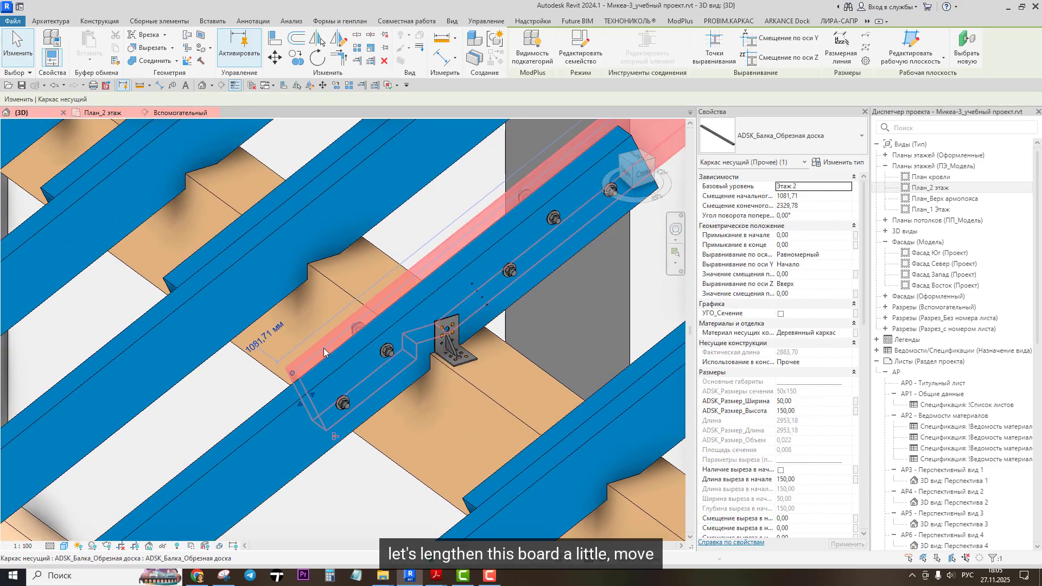
{"action": "key", "text": "Escape"}
{"action": "left_click", "coordinate": [297, 374]}
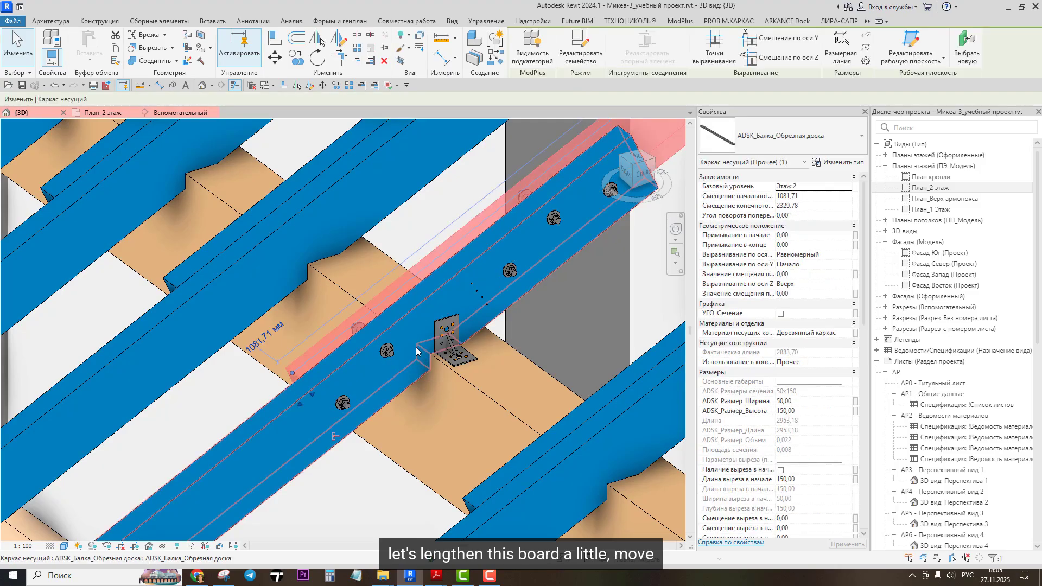
{"action": "key", "text": "Escape"}
Step: Move the auxiliary cut line in the Вспомогательный section down the rafter to 900 mm from the line at the splice's upper end
{"action": "left_click", "coordinate": [182, 112]}
{"action": "scroll", "coordinate": [330, 266], "scroll_direction": "down", "scroll_amount": 5}
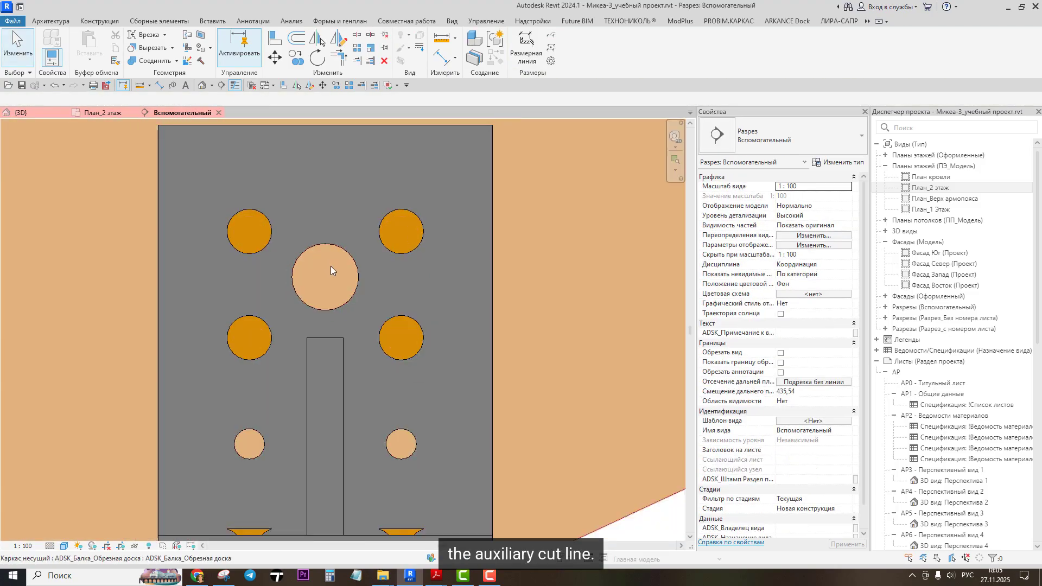
{"action": "middle_click_drag", "start_coordinate": [198, 334], "coordinate": [229, 347]}
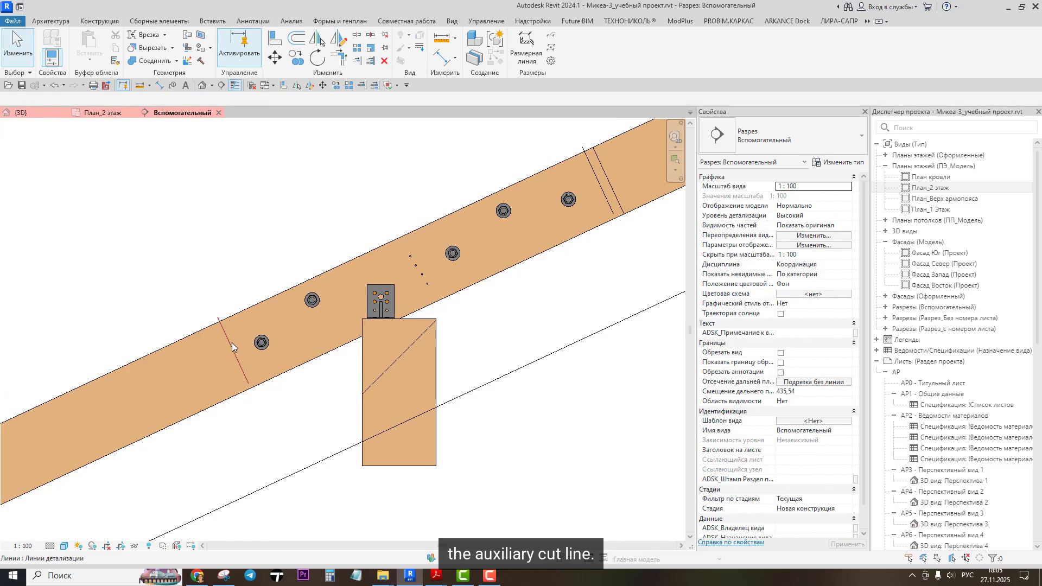
{"action": "left_click", "coordinate": [232, 343]}
{"action": "key", "text": "m"}
{"action": "key", "text": "v"}
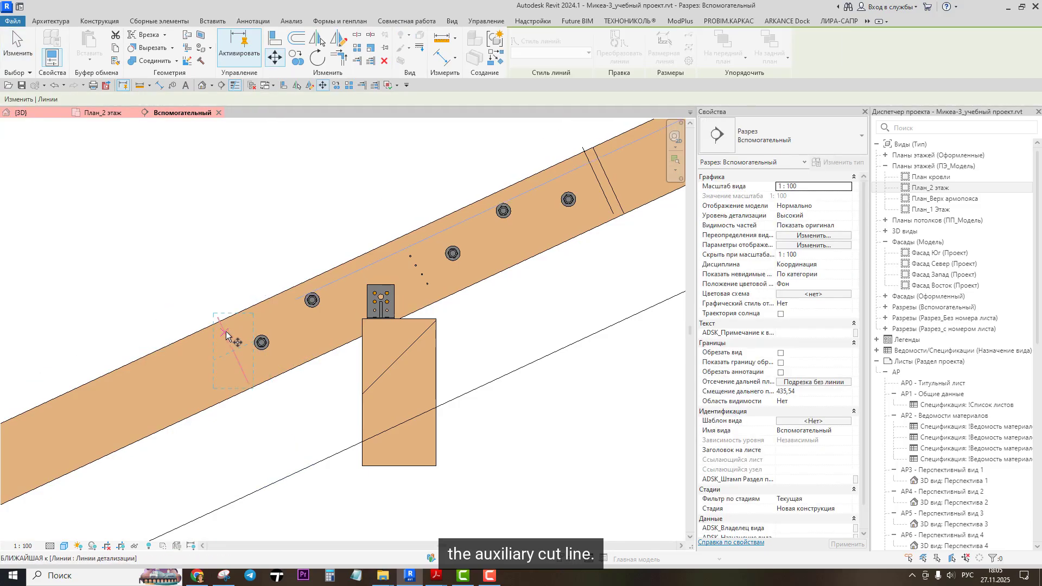
{"action": "left_click", "coordinate": [222, 333]}
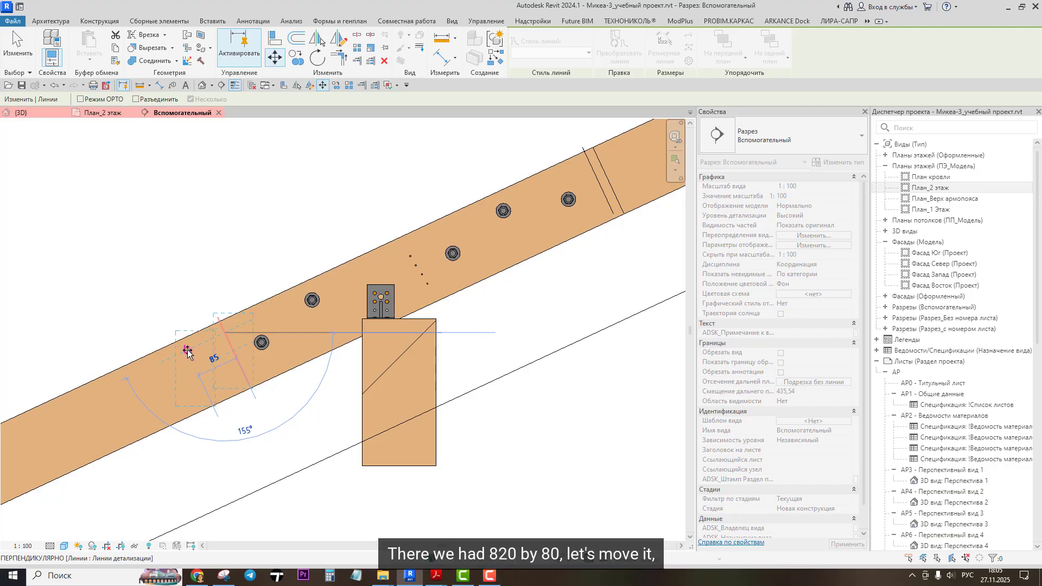
{"action": "left_click", "coordinate": [189, 352]}
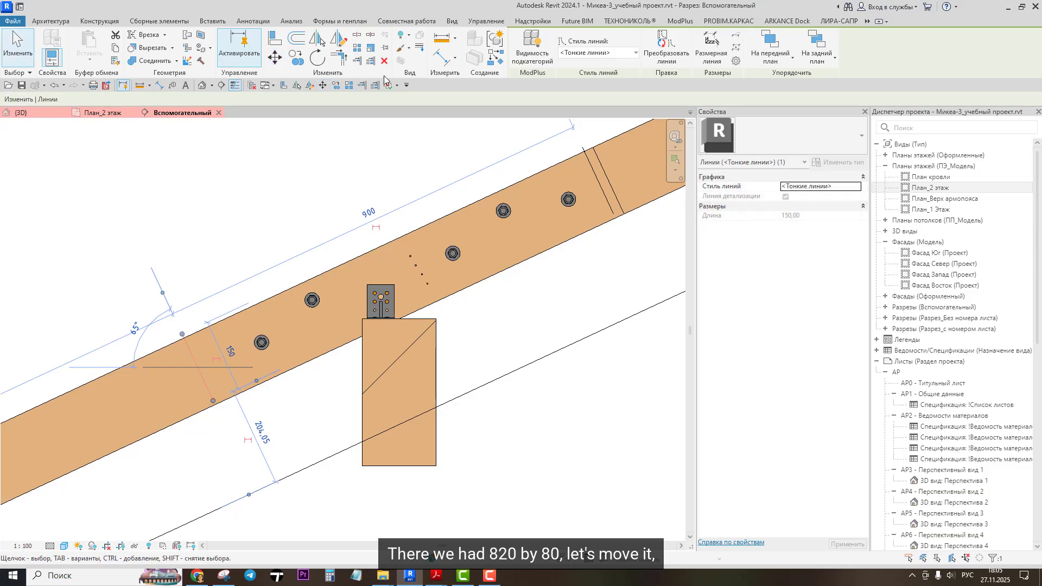
Step: Extend the spliced board to the moved cut line and check its new end in the 3D view
{"action": "left_click", "coordinate": [277, 180]}
{"action": "scroll", "coordinate": [194, 352], "scroll_direction": "down", "scroll_amount": 3}
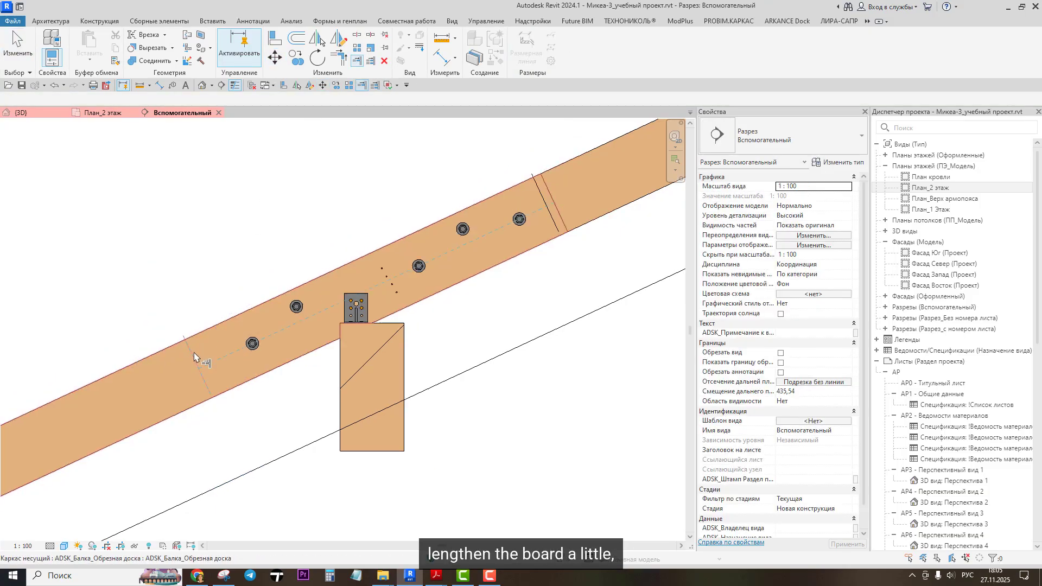
{"action": "left_click", "coordinate": [202, 85]}
{"action": "scroll", "coordinate": [326, 368], "scroll_direction": "up", "scroll_amount": 3}
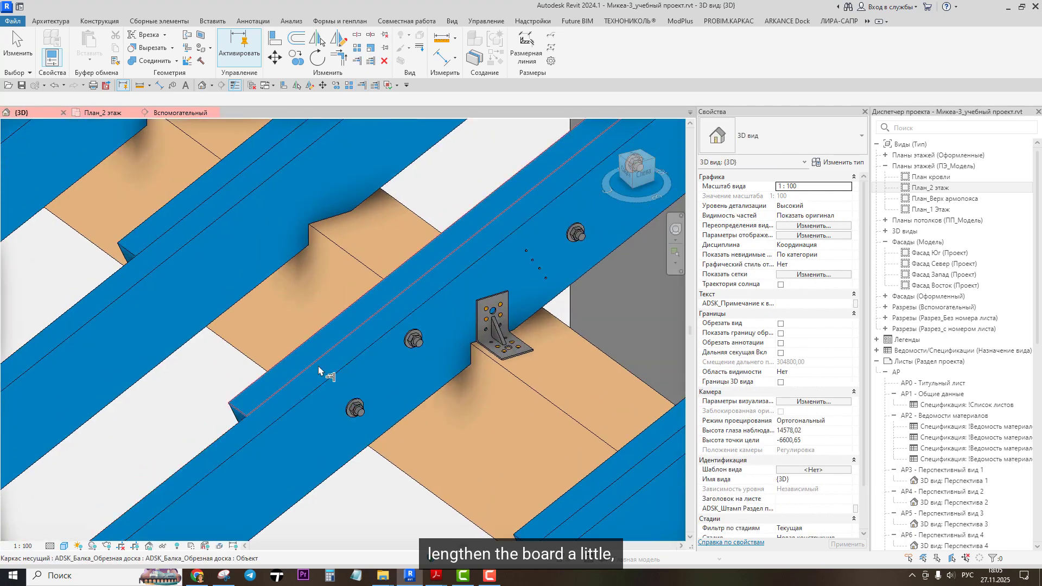
{"action": "scroll", "coordinate": [445, 378], "scroll_direction": "down", "scroll_amount": 3}
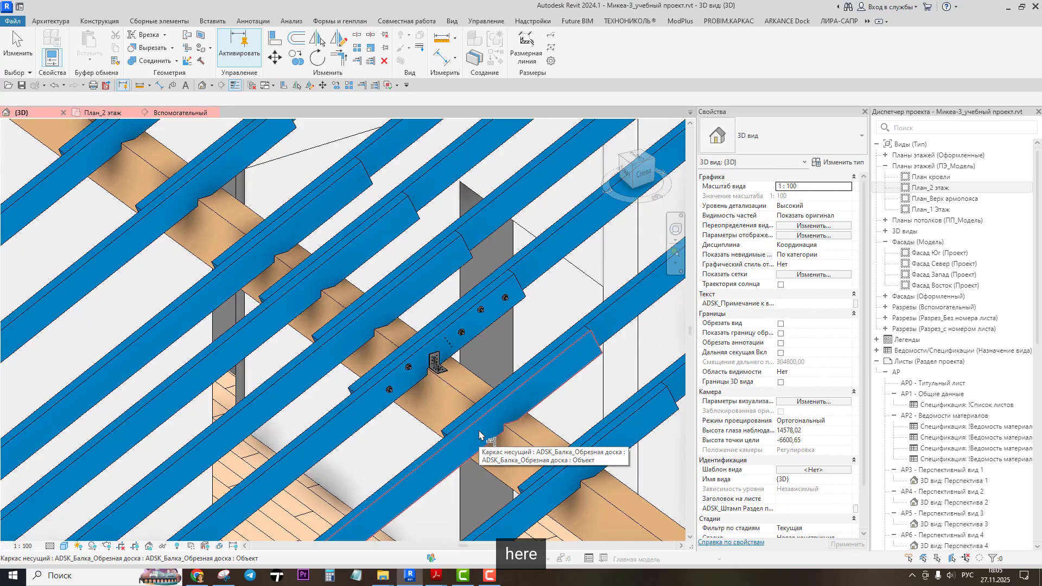
{"action": "scroll", "coordinate": [390, 414], "scroll_direction": "up", "scroll_amount": 3}
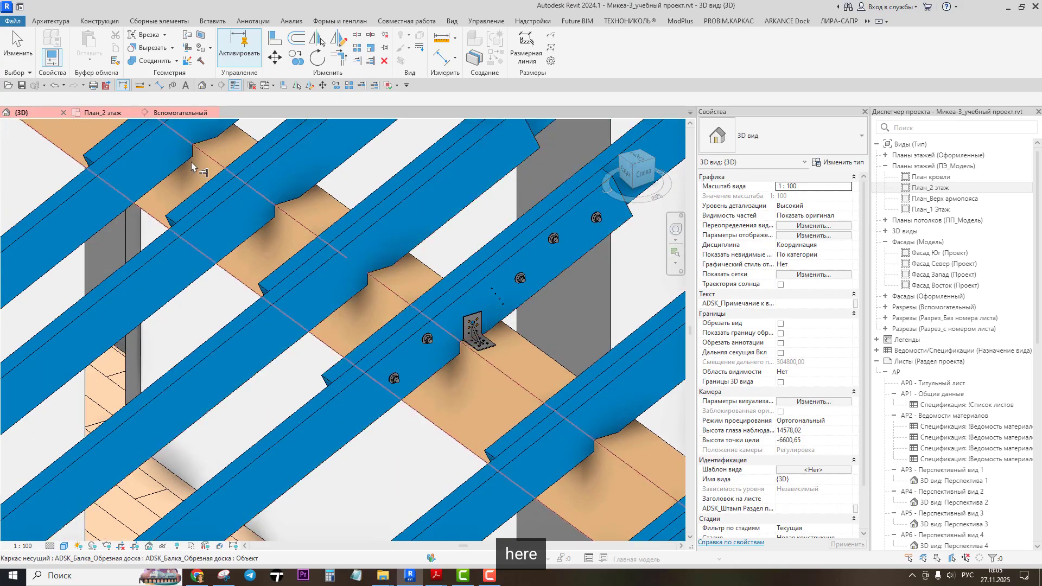
Step: Move the lowest M14 stud in the Вспомогательный section about 45 mm along the rafter towards the lengthened board's end
{"action": "left_click", "coordinate": [180, 113]}
{"action": "scroll", "coordinate": [233, 345], "scroll_direction": "up", "scroll_amount": 1}
{"action": "left_click", "coordinate": [228, 346]}
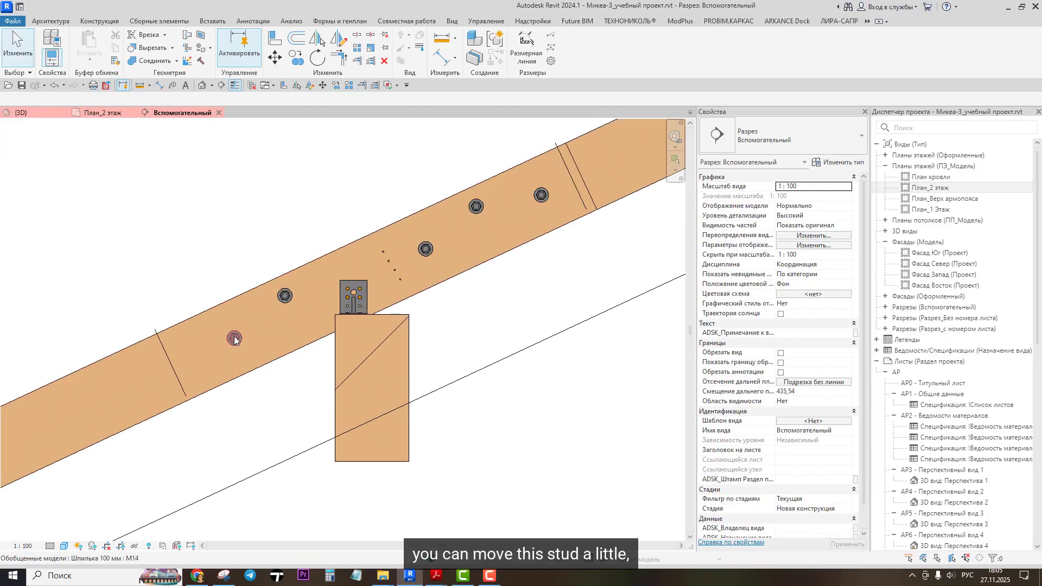
{"action": "scroll", "coordinate": [225, 350], "scroll_direction": "up", "scroll_amount": 3}
{"action": "scroll", "coordinate": [233, 341], "scroll_direction": "up", "scroll_amount": 2}
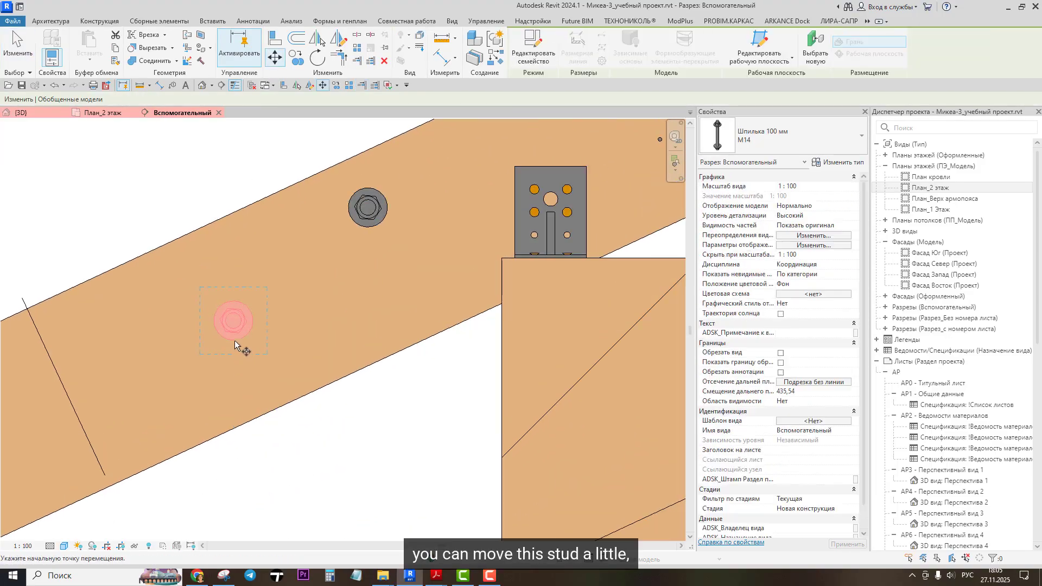
{"action": "key", "text": "m"}
{"action": "key", "text": "v"}
{"action": "left_click", "coordinate": [234, 321]}
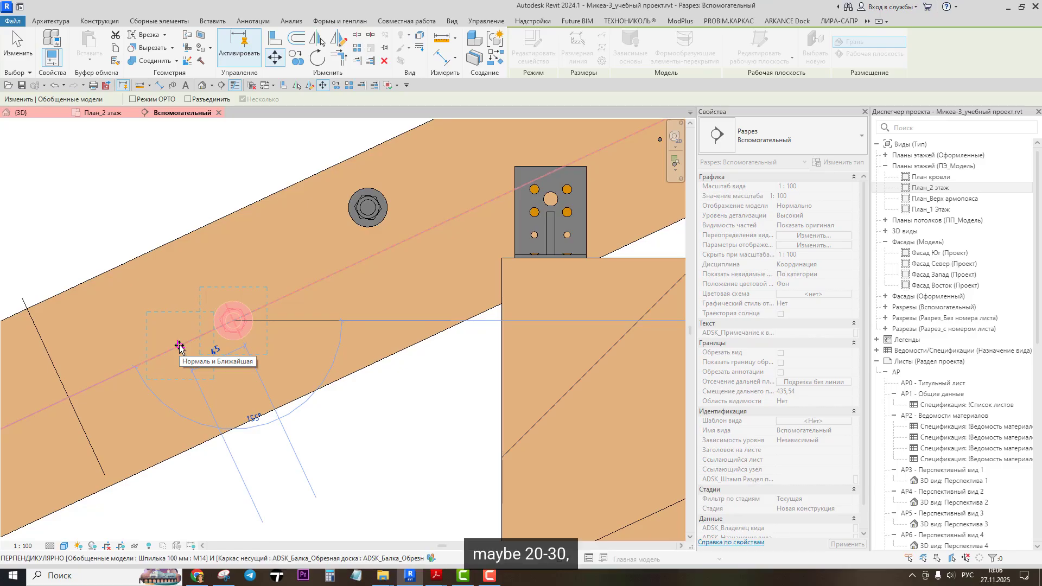
{"action": "left_click", "coordinate": [179, 346]}
{"action": "scroll", "coordinate": [179, 347], "scroll_direction": "down", "scroll_amount": 3}
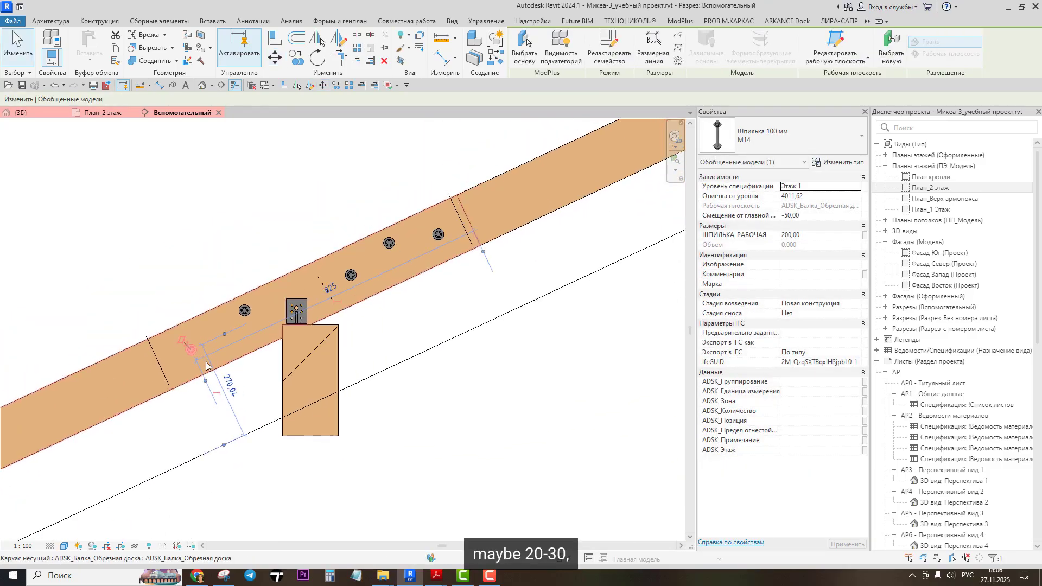
{"action": "middle_click_drag", "start_coordinate": [178, 126], "coordinate": [241, 171]}
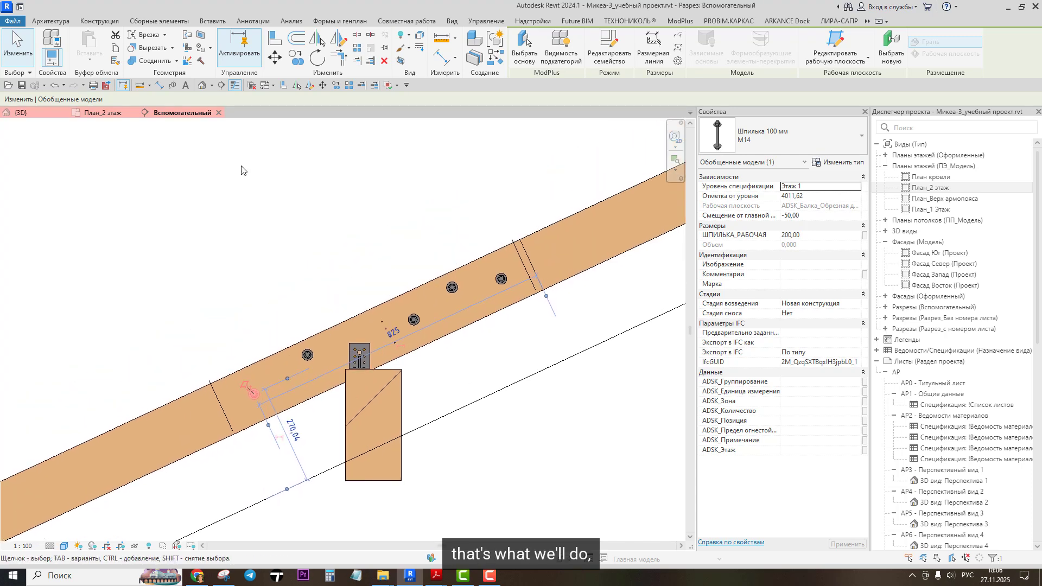
Step: Extend three neighbouring spliced boards in the 3D view to the plane of the lengthened board's end face
{"action": "left_click", "coordinate": [202, 85]}
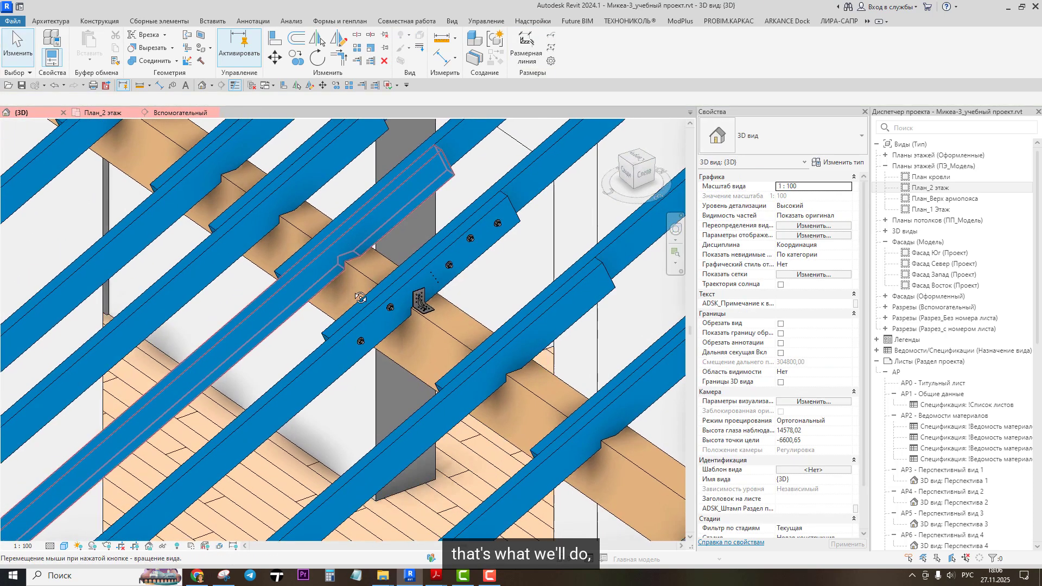
{"action": "scroll", "coordinate": [324, 341], "scroll_direction": "up", "scroll_amount": 2}
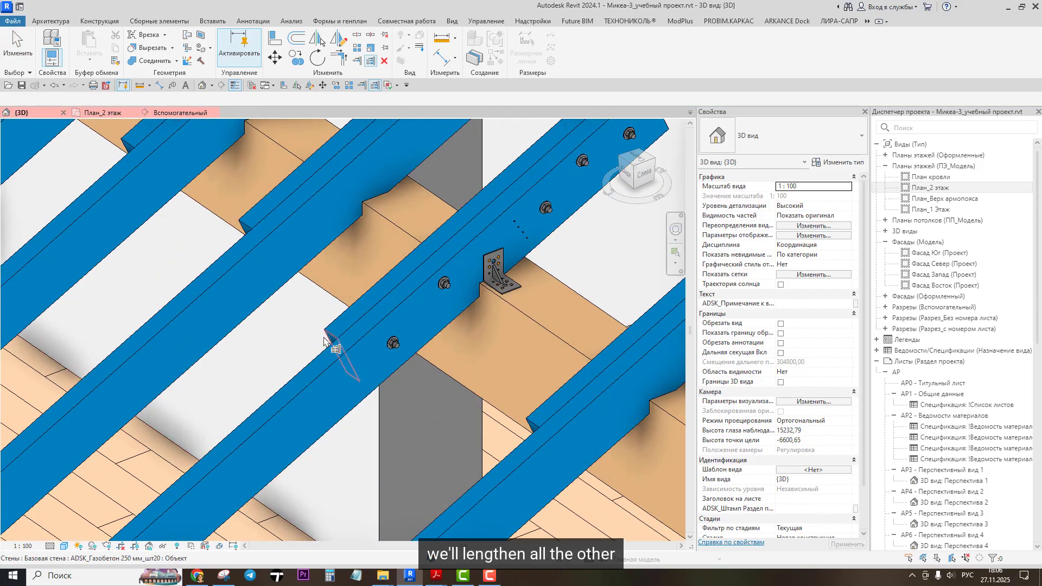
{"action": "left_click", "coordinate": [266, 196]}
{"action": "middle_click_drag", "start_coordinate": [219, 195], "coordinate": [328, 442]}
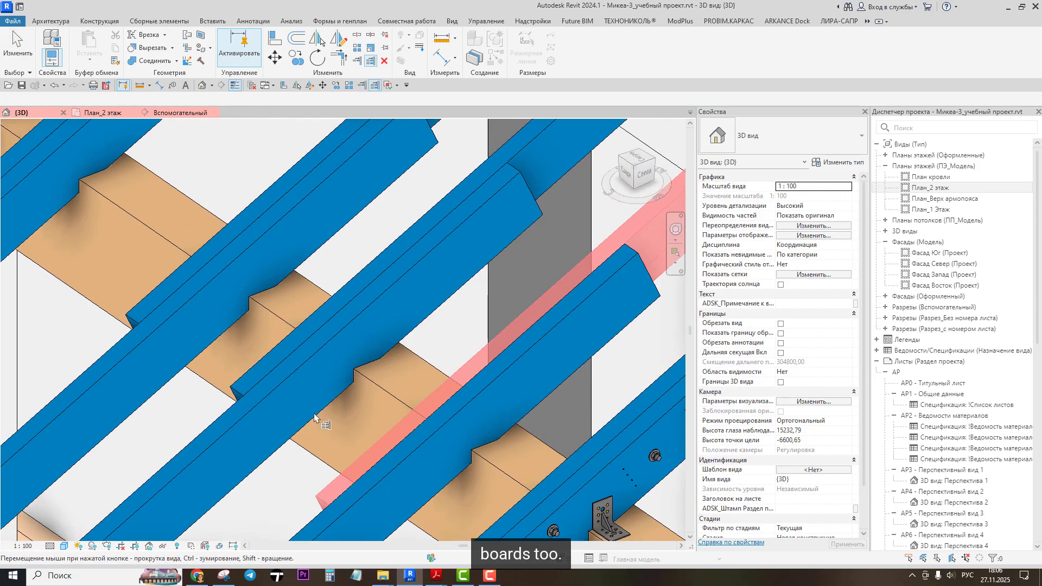
{"action": "left_click", "coordinate": [251, 368]}
{"action": "left_click", "coordinate": [165, 290]}
Step: Extend the remaining spliced boards farther along the same wall plate to the same end plane
{"action": "scroll", "coordinate": [156, 284], "scroll_direction": "down", "scroll_amount": 2}
{"action": "middle_click_drag", "start_coordinate": [196, 289], "coordinate": [416, 387]}
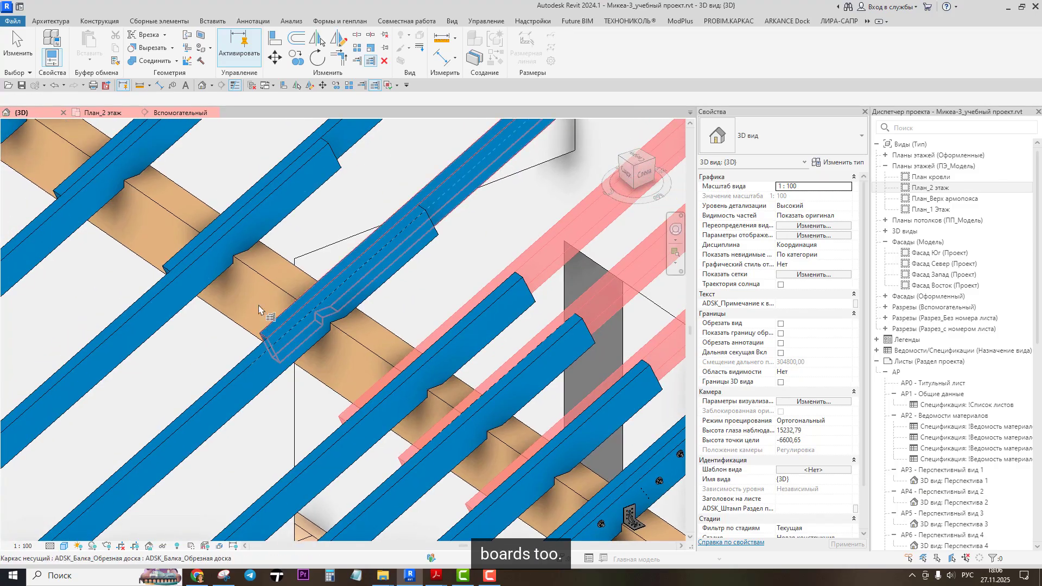
{"action": "left_click", "coordinate": [266, 326]}
{"action": "left_click", "coordinate": [181, 254]}
{"action": "middle_click_drag", "start_coordinate": [237, 307], "coordinate": [431, 481]}
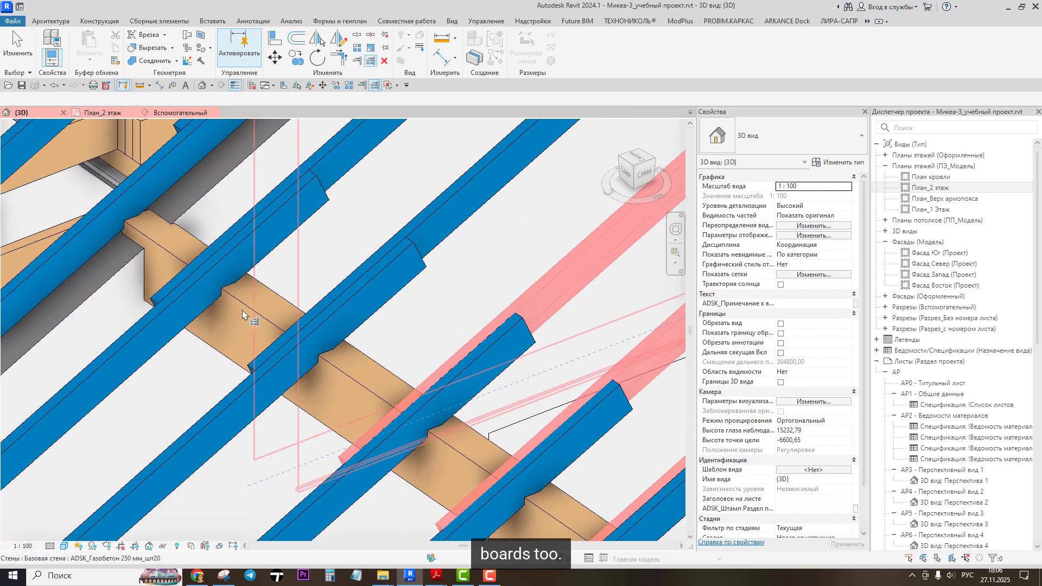
{"action": "left_click", "coordinate": [181, 265]}
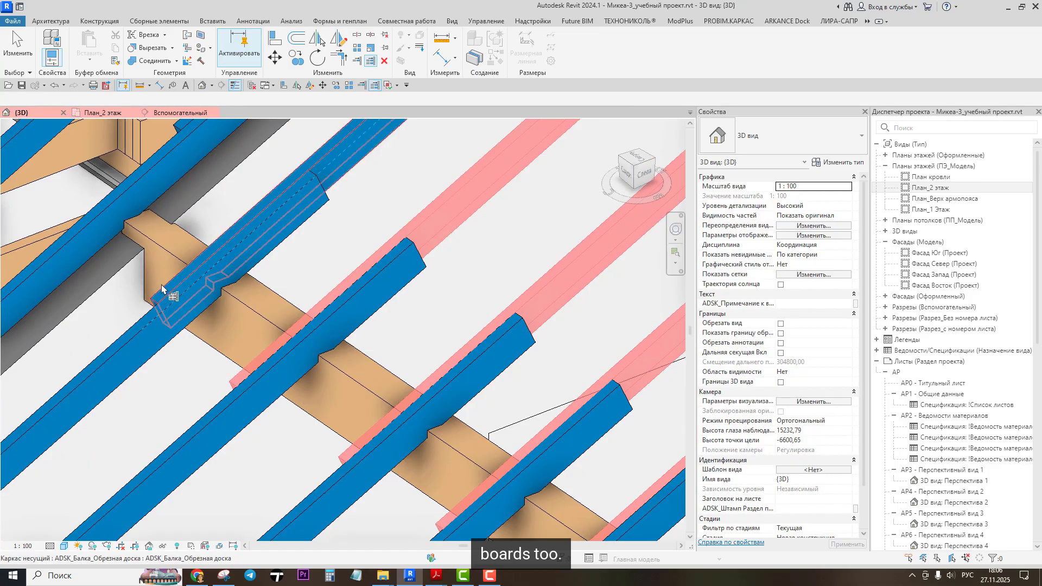
Step: Extend the two spliced boards on the other side of the bracketed rafter to the same end plane
{"action": "scroll", "coordinate": [309, 360], "scroll_direction": "down", "scroll_amount": 3}
{"action": "scroll", "coordinate": [310, 303], "scroll_direction": "up", "scroll_amount": 4}
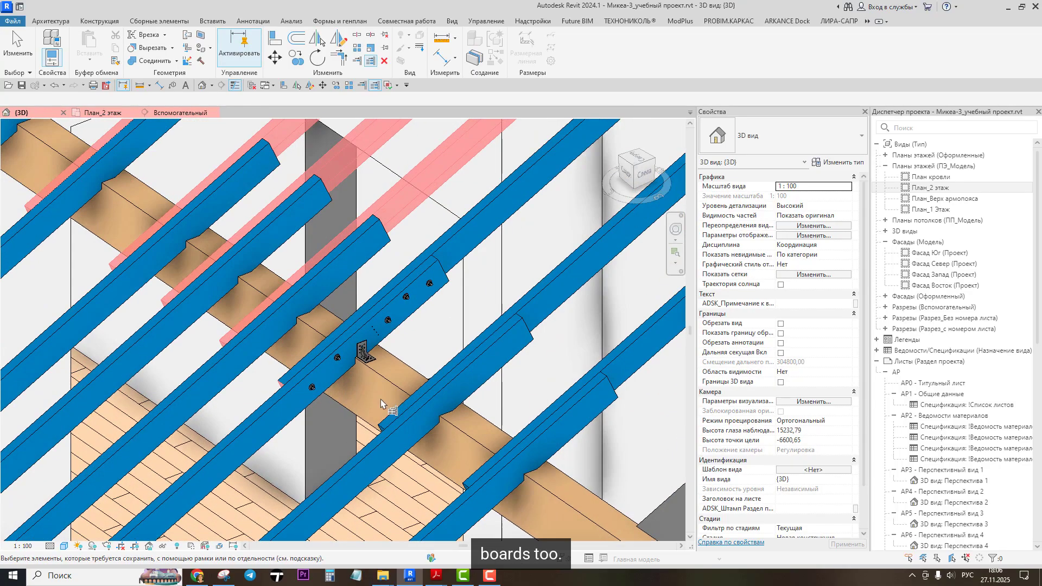
{"action": "left_click", "coordinate": [420, 422]}
{"action": "middle_click_drag", "start_coordinate": [421, 421], "coordinate": [315, 293]}
{"action": "left_click", "coordinate": [401, 375]}
{"action": "scroll", "coordinate": [399, 374], "scroll_direction": "down", "scroll_amount": 4}
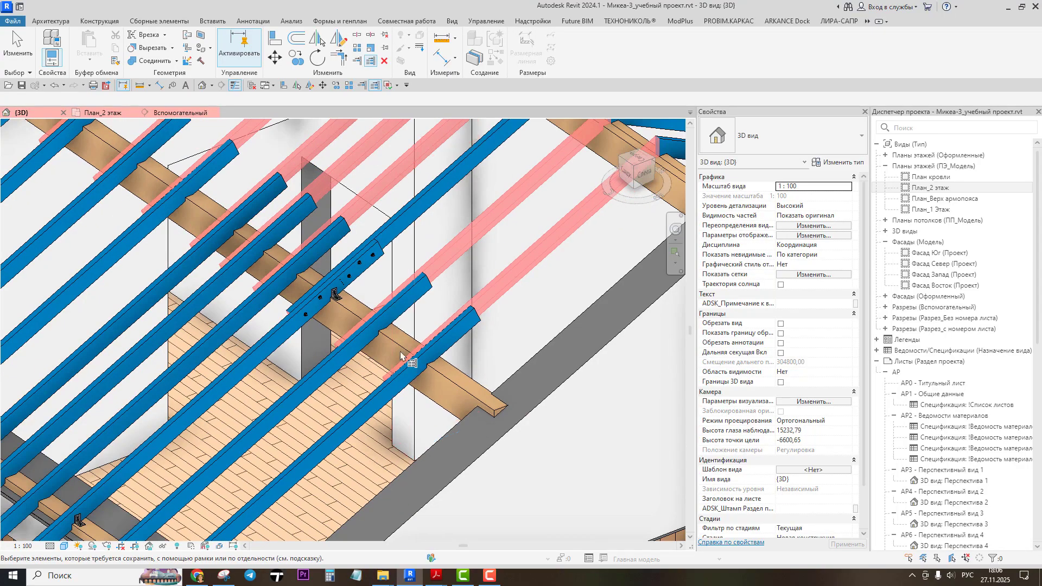
{"action": "scroll", "coordinate": [391, 381], "scroll_direction": "up", "scroll_amount": 3}
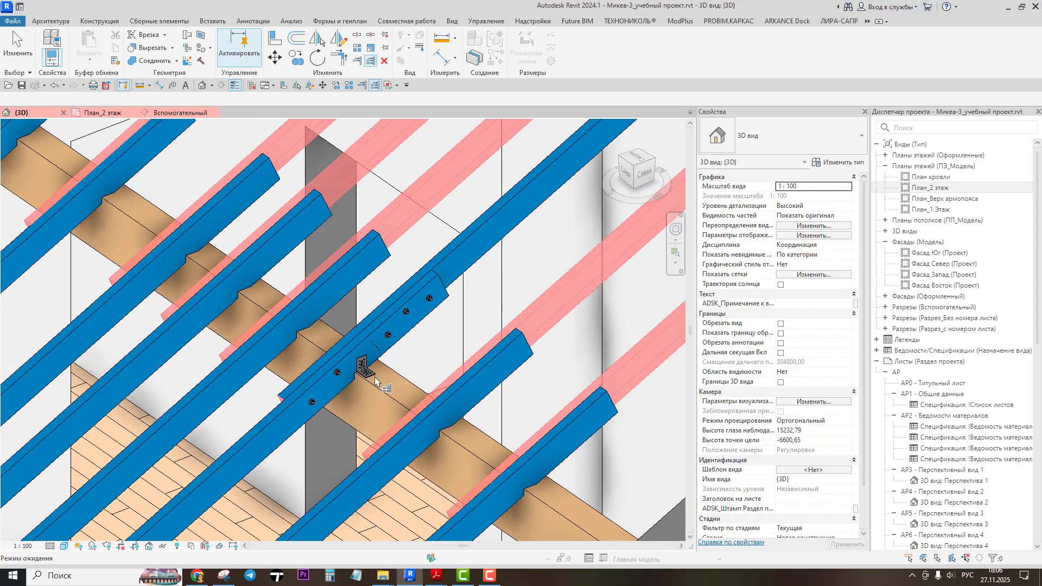
{"action": "key", "text": "Escape"}
{"action": "key", "text": "Escape"}
Step: Load the family Соединительная пластина.rfa from the Крепеж folder, replacing the existing version
{"action": "scroll", "coordinate": [372, 374], "scroll_direction": "down", "scroll_amount": 2}
{"action": "middle_click_drag", "start_coordinate": [428, 340], "coordinate": [287, 440]}
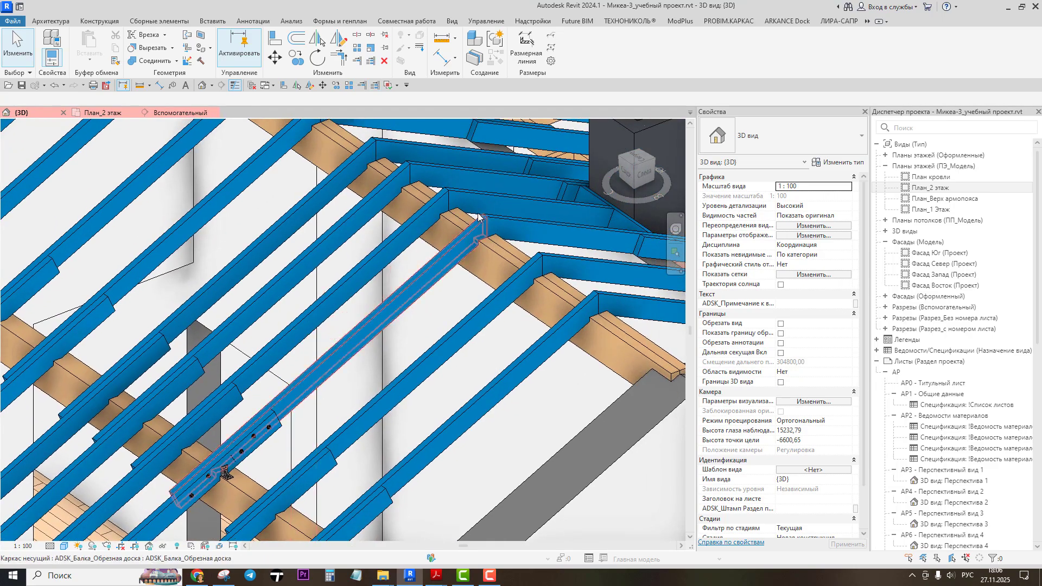
{"action": "scroll", "coordinate": [478, 217], "scroll_direction": "up", "scroll_amount": 5}
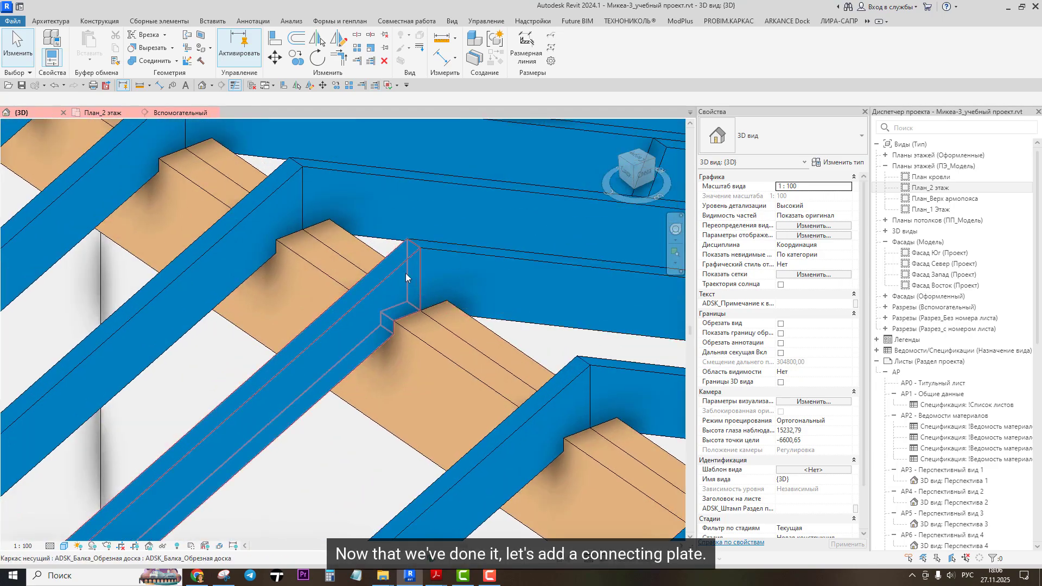
{"action": "scroll", "coordinate": [407, 275], "scroll_direction": "down", "scroll_amount": 2}
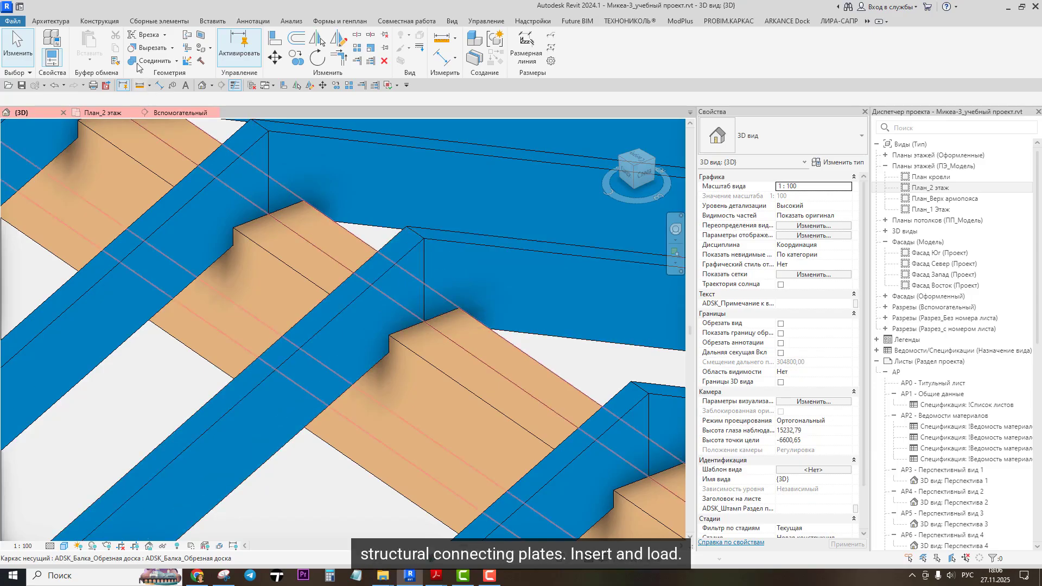
{"action": "left_click", "coordinate": [212, 21]}
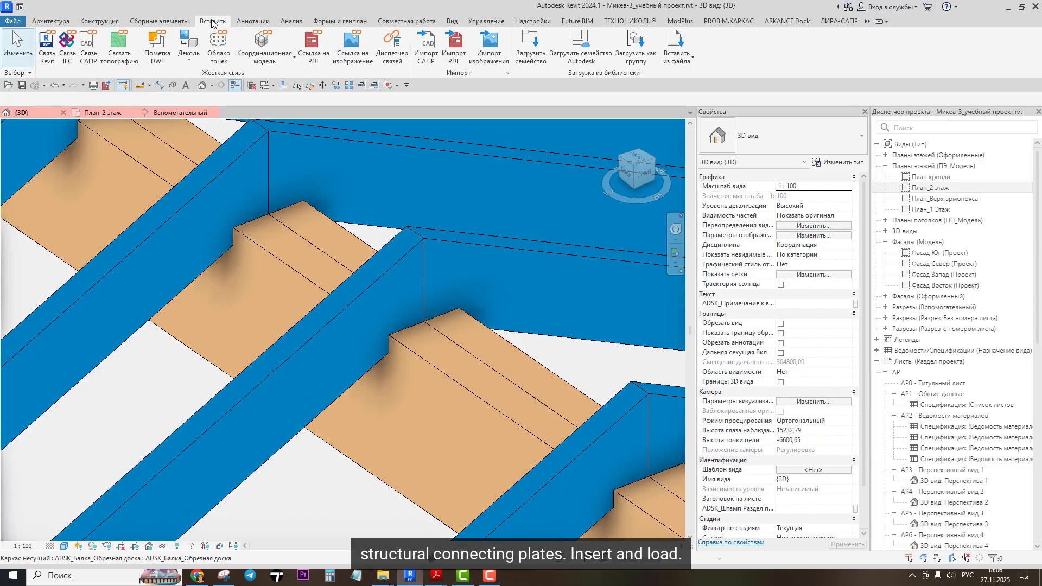
{"action": "left_click", "coordinate": [529, 49]}
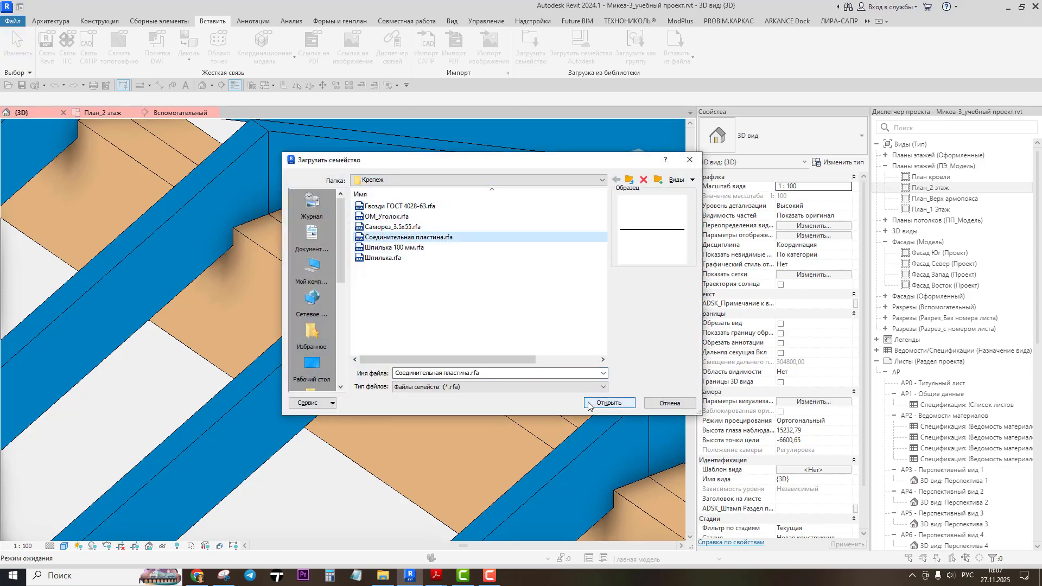
{"action": "left_click", "coordinate": [589, 404]}
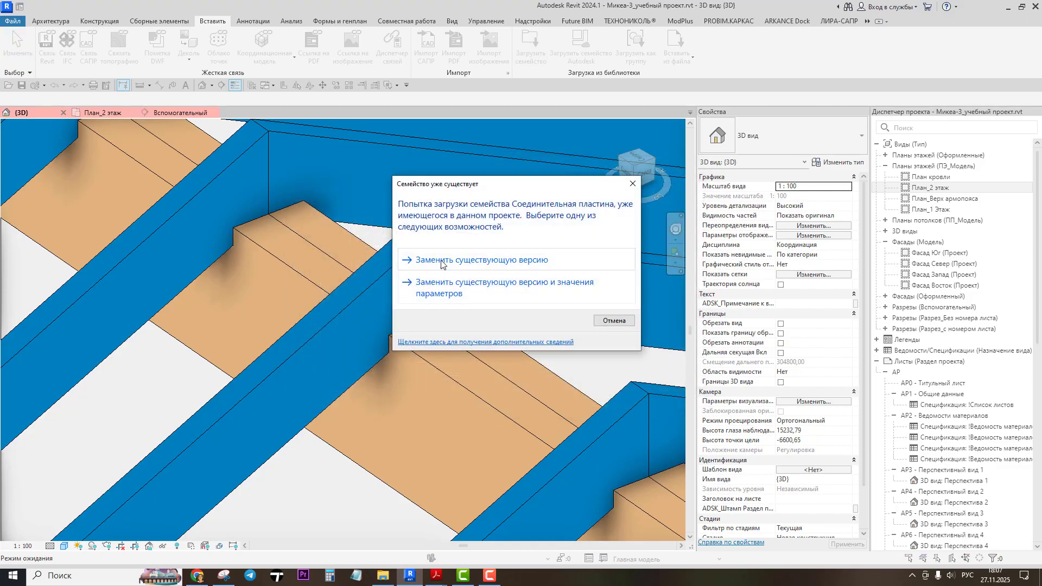
{"action": "left_click", "coordinate": [454, 262]}
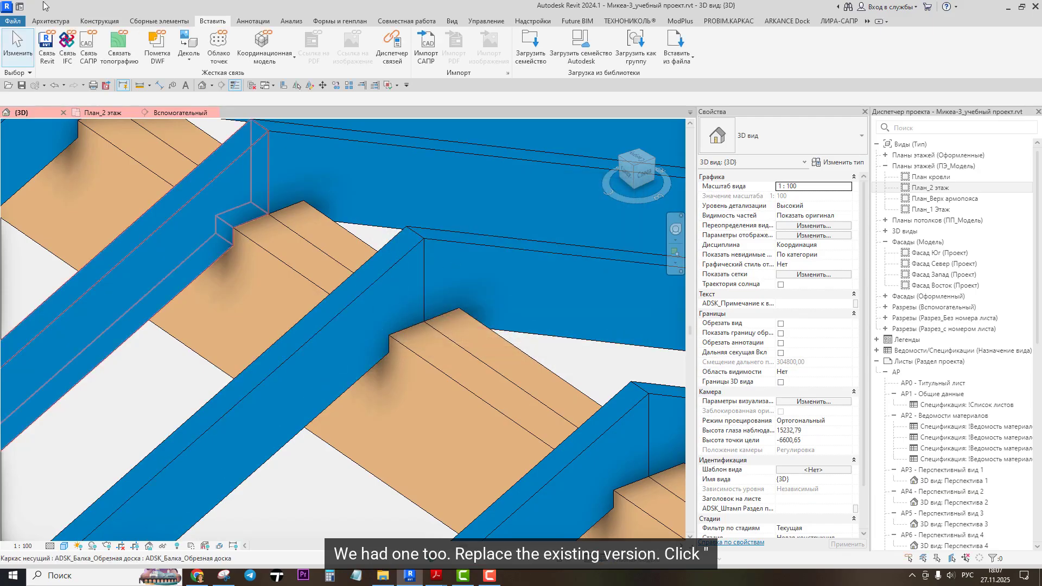
Step: Start placing a component and choose the type 210x90x2 мм of the family Соединительная пластина
{"action": "left_click", "coordinate": [48, 22]}
{"action": "left_click", "coordinate": [130, 44]}
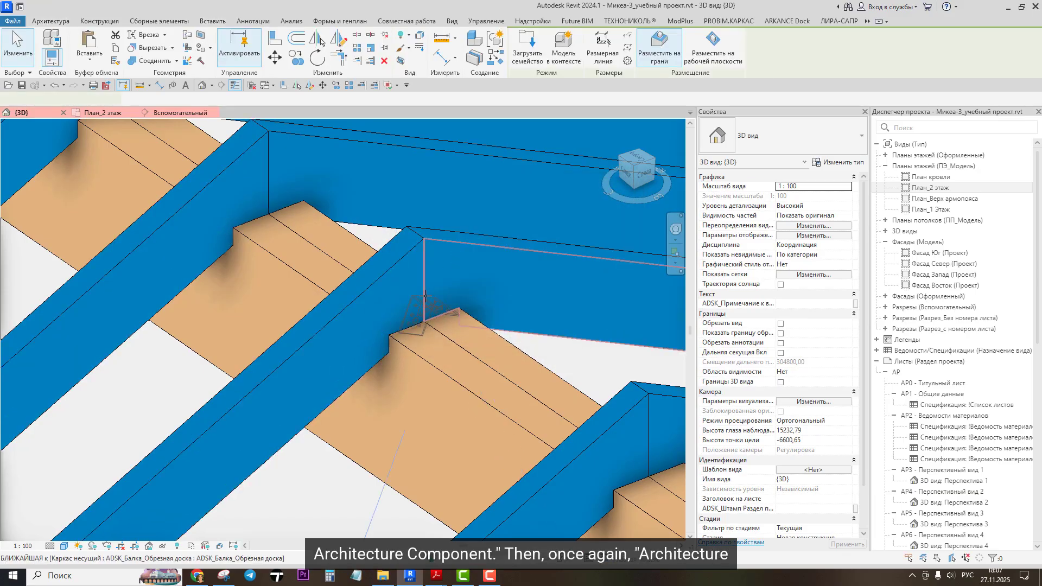
{"action": "scroll", "coordinate": [429, 284], "scroll_direction": "up", "scroll_amount": 2}
{"action": "scroll", "coordinate": [429, 283], "scroll_direction": "up", "scroll_amount": 1}
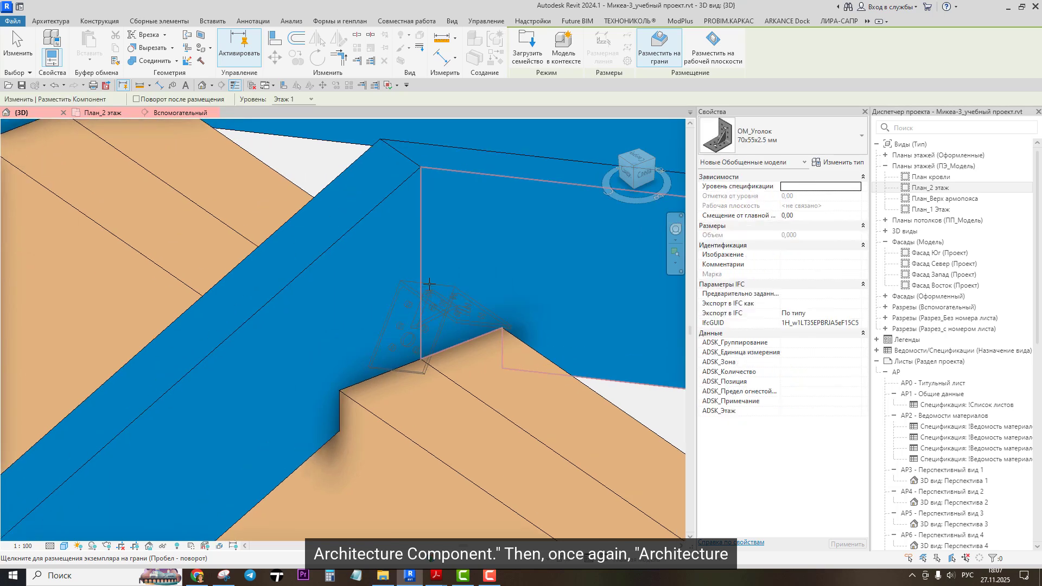
{"action": "key", "text": "Escape"}
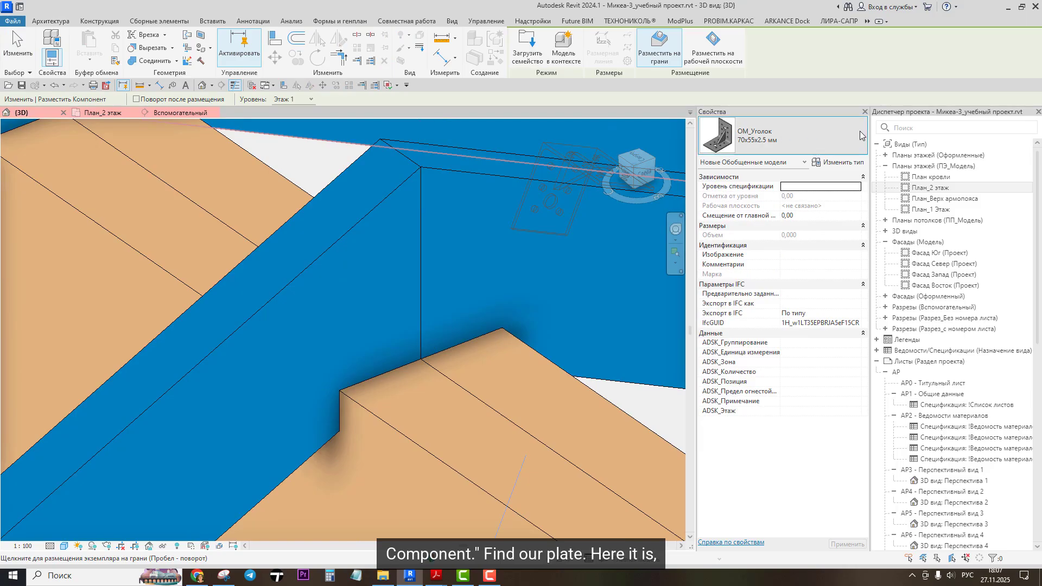
{"action": "left_click", "coordinate": [720, 149]}
{"action": "scroll", "coordinate": [798, 247], "scroll_direction": "down", "scroll_amount": 3}
{"action": "scroll", "coordinate": [797, 248], "scroll_direction": "up", "scroll_amount": 2}
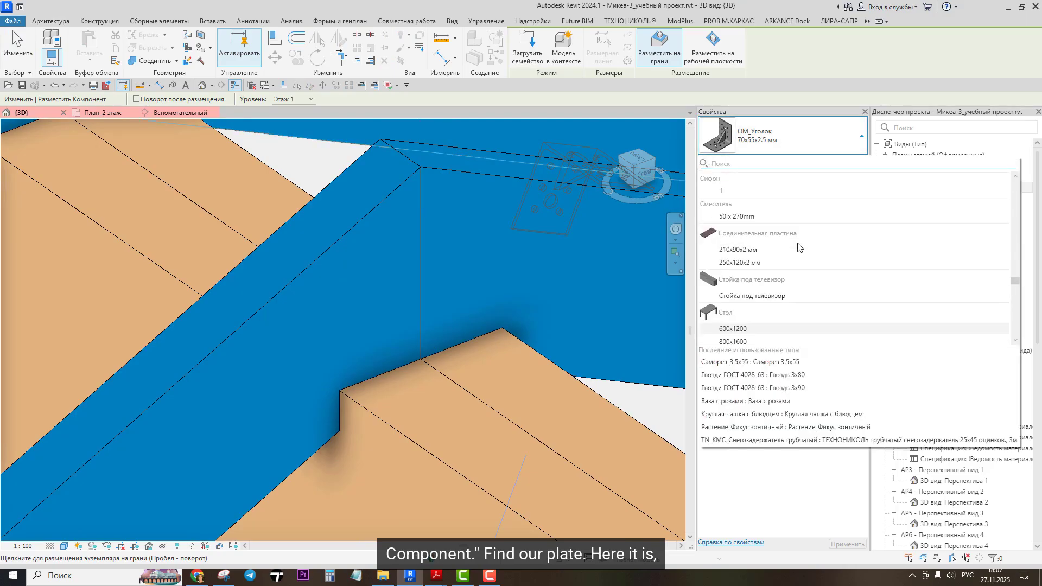
{"action": "left_click", "coordinate": [739, 250]}
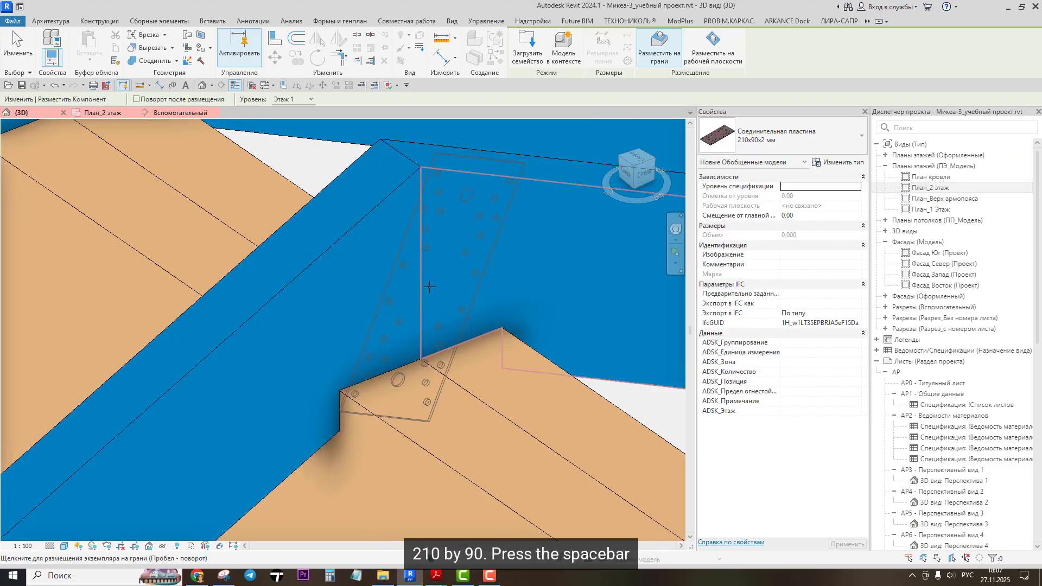
{"action": "scroll", "coordinate": [428, 307], "scroll_direction": "up", "scroll_amount": 3}
{"action": "scroll", "coordinate": [425, 286], "scroll_direction": "down", "scroll_amount": 4}
{"action": "key", "text": "space"}
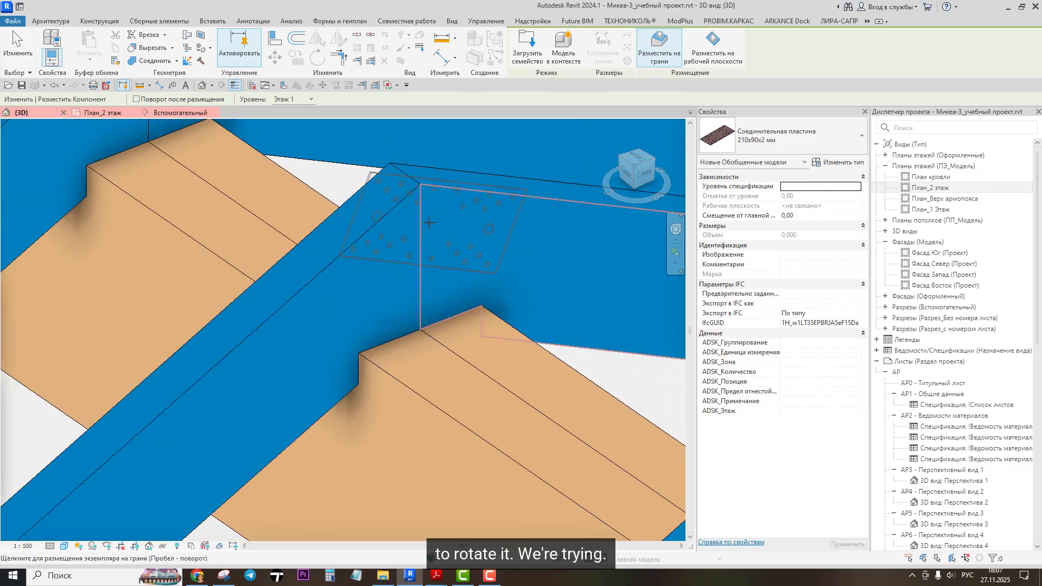
{"action": "scroll", "coordinate": [417, 256], "scroll_direction": "down", "scroll_amount": 3}
{"action": "scroll", "coordinate": [415, 271], "scroll_direction": "up", "scroll_amount": 3}
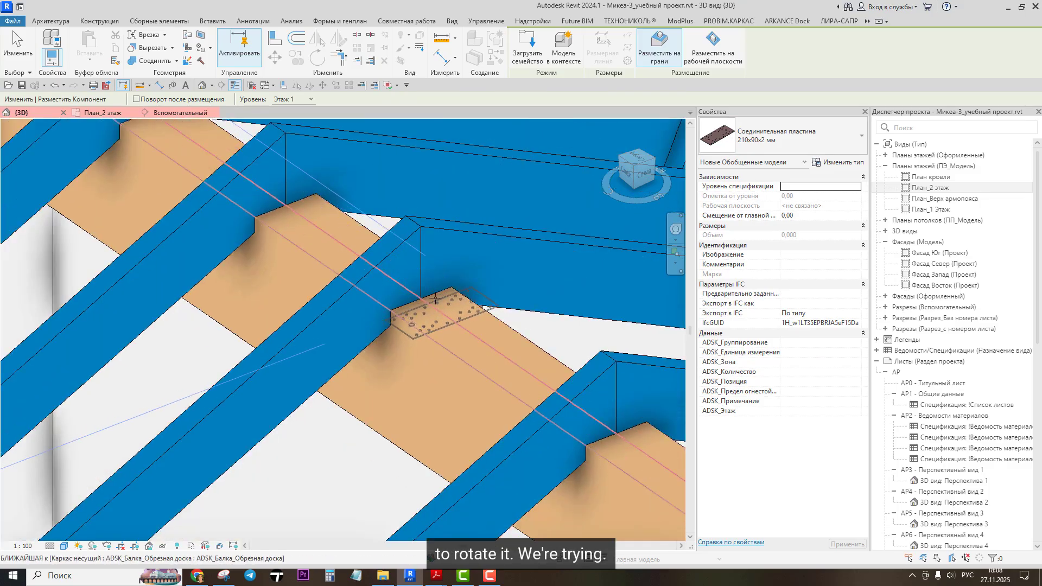
{"action": "scroll", "coordinate": [415, 278], "scroll_direction": "up", "scroll_amount": 2}
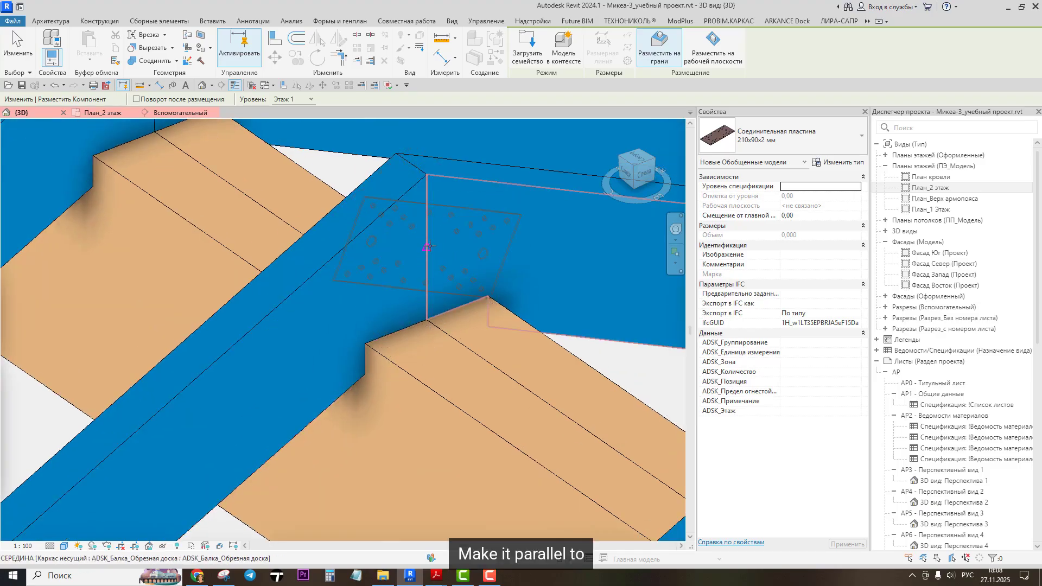
{"action": "scroll", "coordinate": [437, 239], "scroll_direction": "down", "scroll_amount": 3}
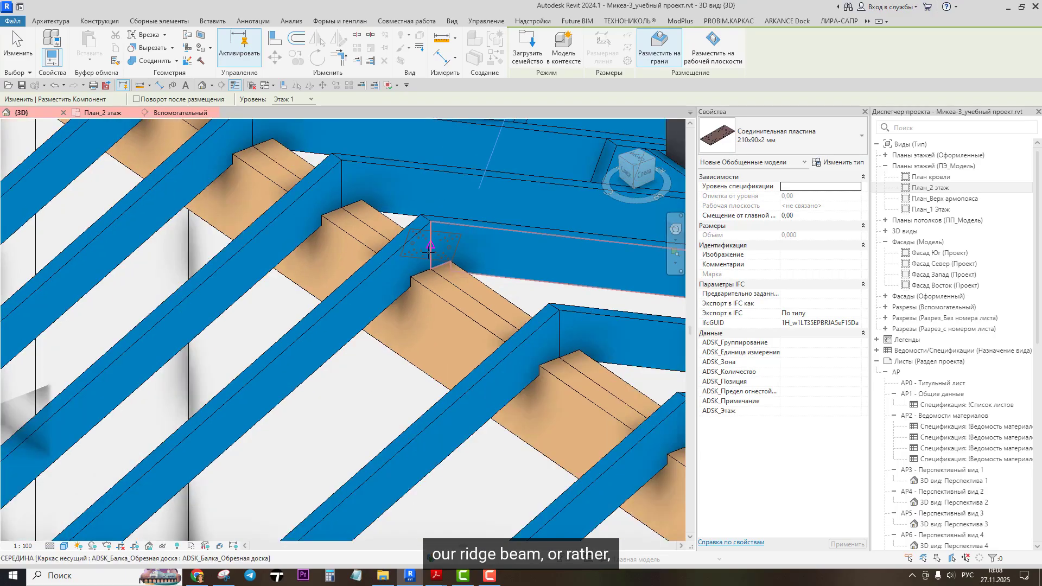
{"action": "scroll", "coordinate": [433, 248], "scroll_direction": "up", "scroll_amount": 3}
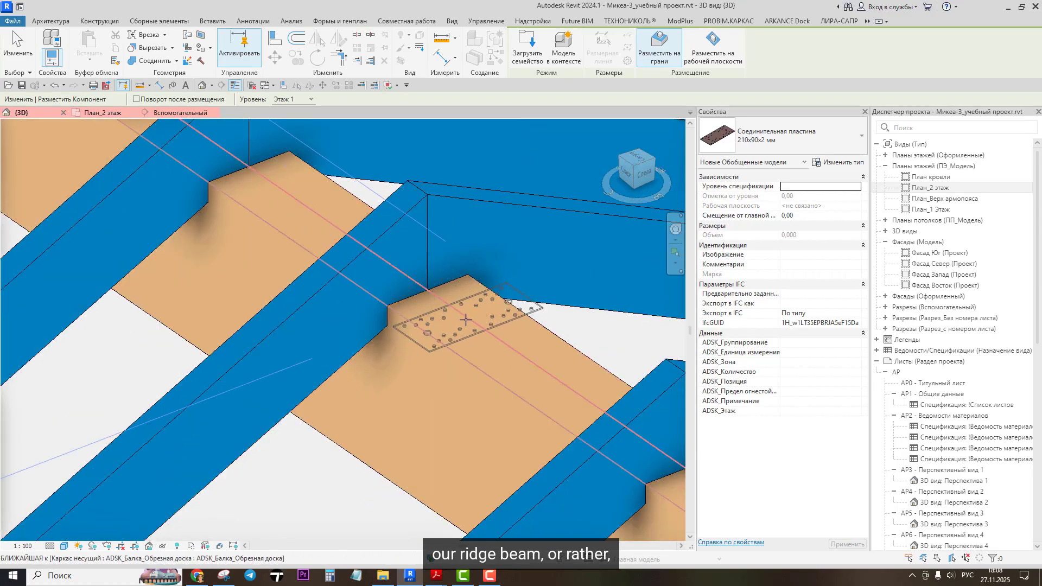
{"action": "scroll", "coordinate": [423, 260], "scroll_direction": "up", "scroll_amount": 4}
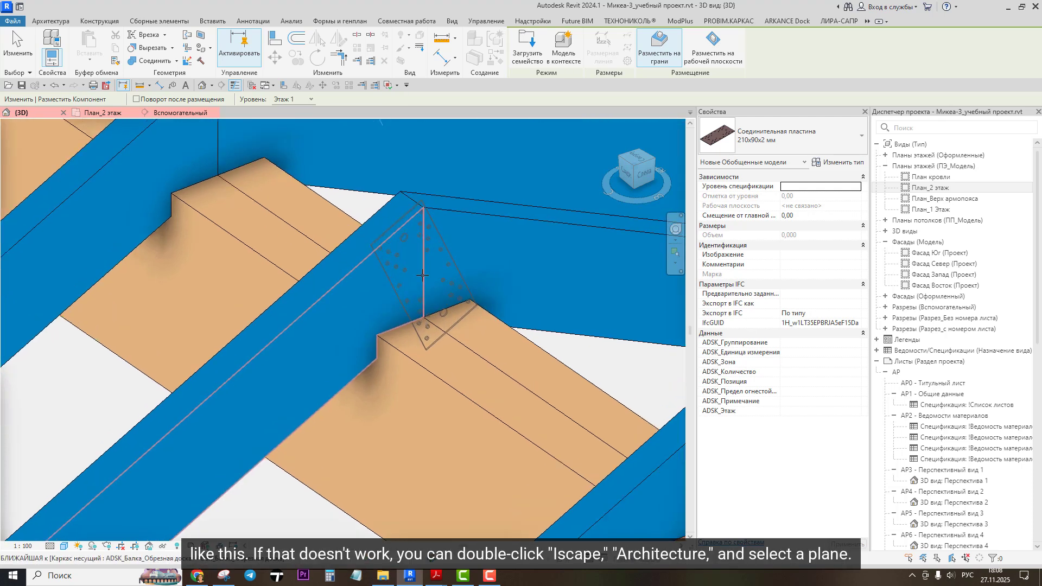
{"action": "key", "text": "Escape"}
{"action": "key", "text": "Escape"}
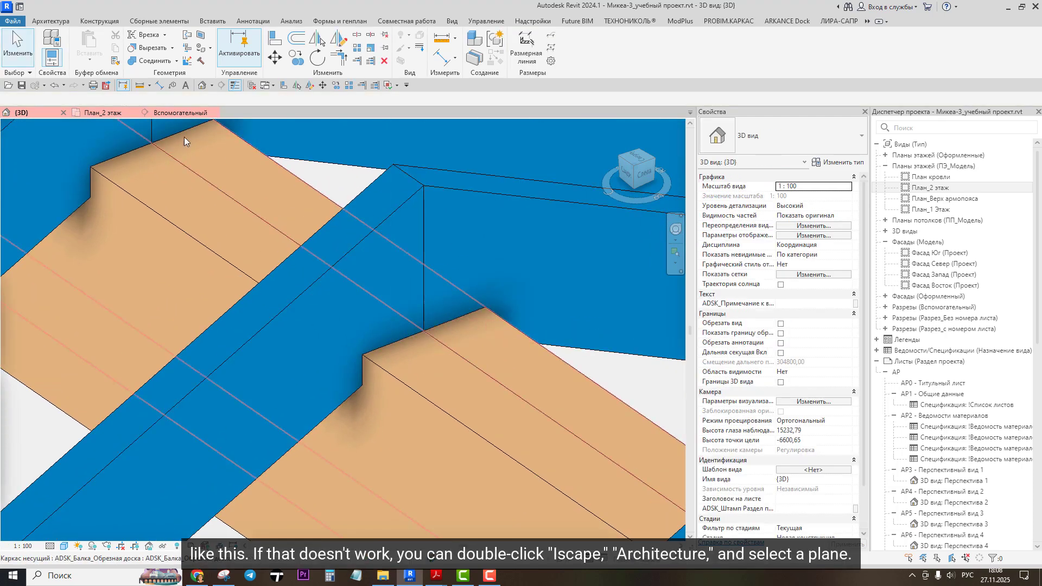
Step: Set the work plane to the side face of the rafter board at the joint above the beam
{"action": "left_click", "coordinate": [50, 20]}
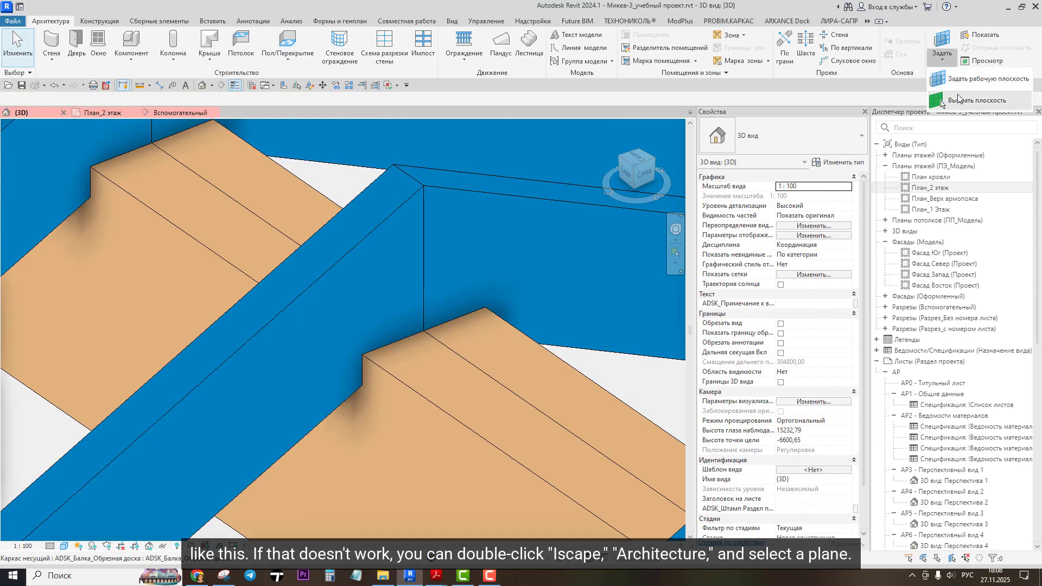
{"action": "left_click", "coordinate": [940, 53]}
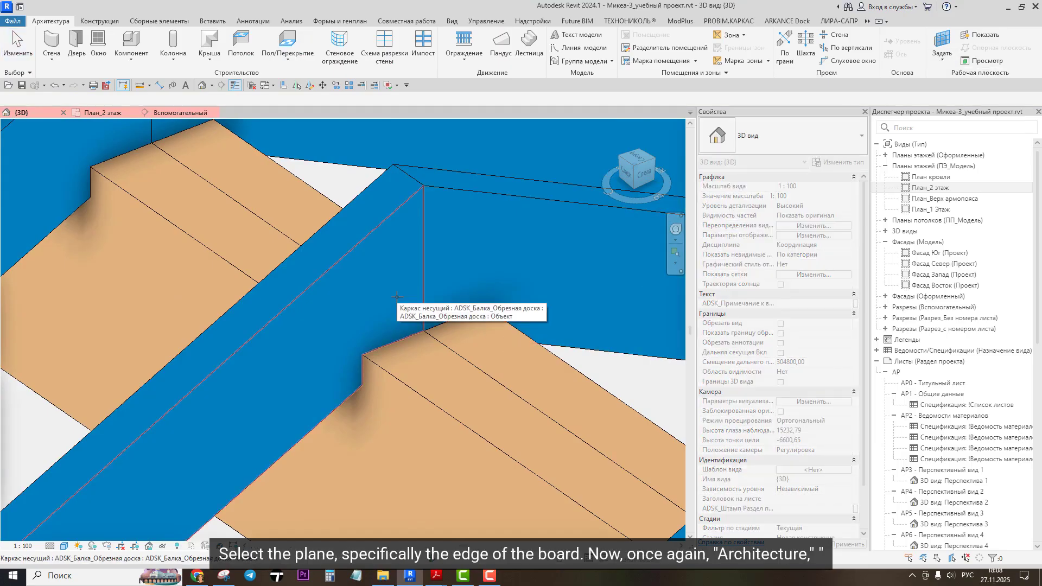
{"action": "left_click", "coordinate": [396, 297]}
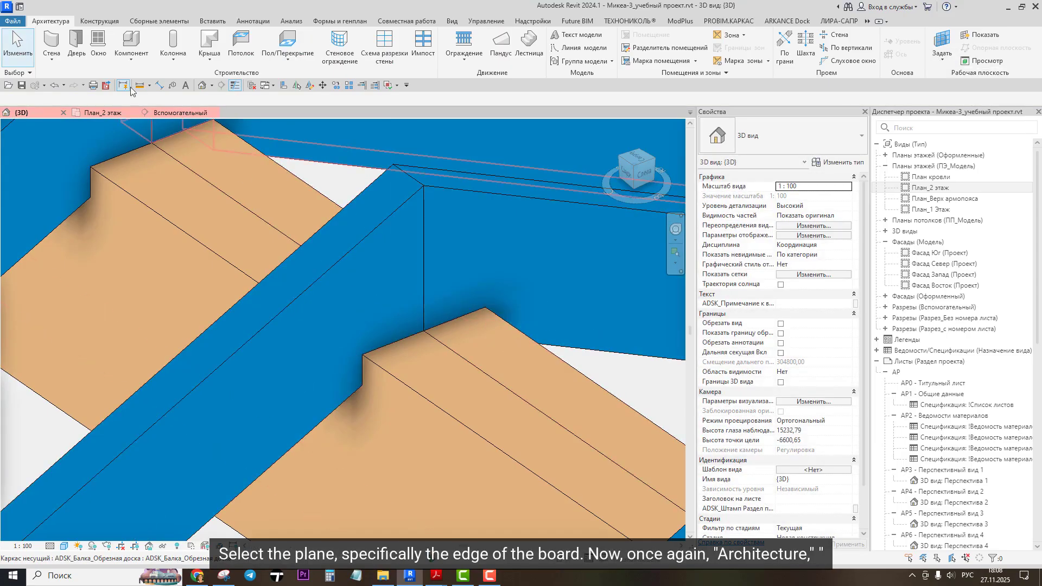
Step: Place the 210x90x2 мм connecting plate lengthwise across the vertical joint of the two rafter boards, just above the beam
{"action": "left_click", "coordinate": [131, 40]}
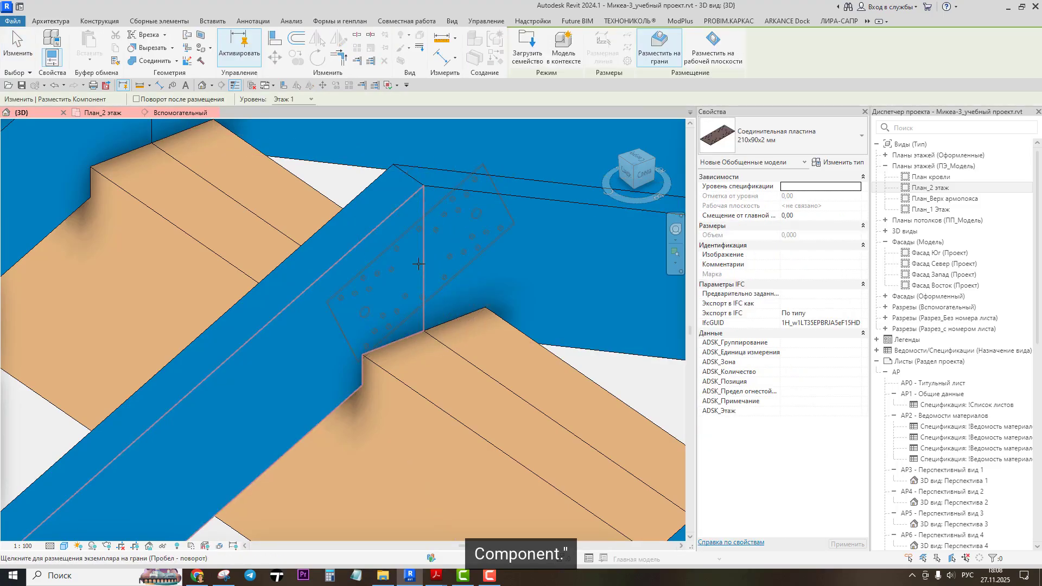
{"action": "scroll", "coordinate": [419, 265], "scroll_direction": "up", "scroll_amount": 2}
{"action": "scroll", "coordinate": [429, 255], "scroll_direction": "down", "scroll_amount": 5}
{"action": "scroll", "coordinate": [438, 249], "scroll_direction": "up", "scroll_amount": 2}
{"action": "scroll", "coordinate": [439, 249], "scroll_direction": "up", "scroll_amount": 1}
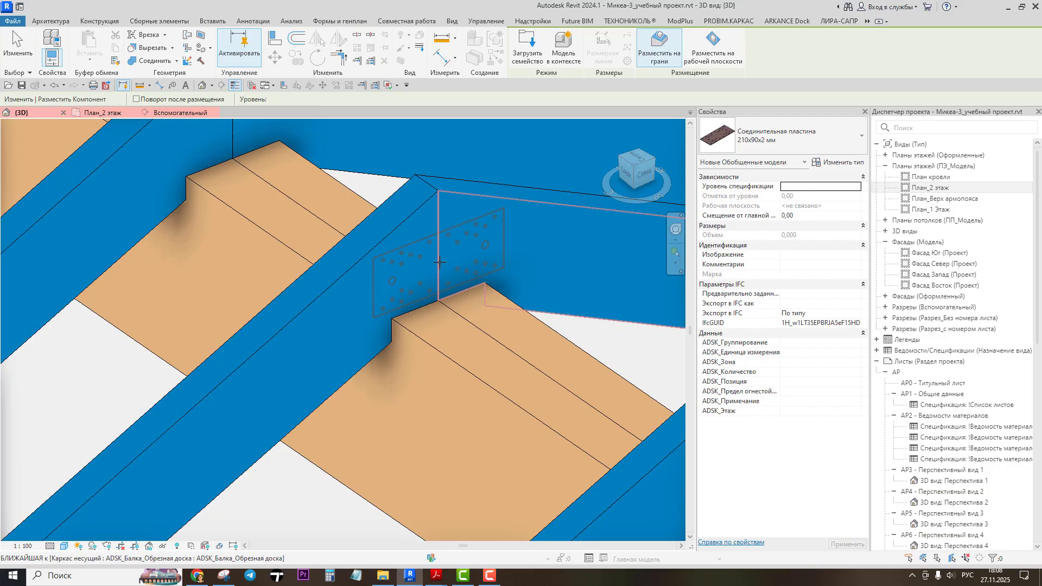
{"action": "left_click", "coordinate": [440, 262]}
{"action": "scroll", "coordinate": [440, 263], "scroll_direction": "down", "scroll_amount": 1}
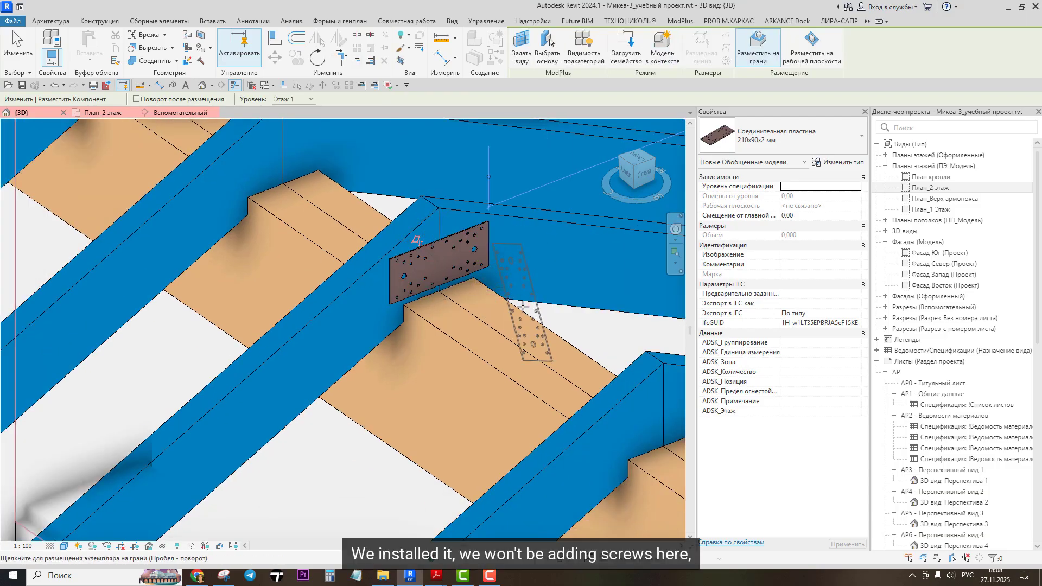
{"action": "key", "text": "Escape"}
{"action": "key", "text": "Escape"}
Step: Examine the connecting plate at the rafter joint and the surrounding rafter framing
{"action": "scroll", "coordinate": [508, 306], "scroll_direction": "down", "scroll_amount": 2}
{"action": "scroll", "coordinate": [450, 283], "scroll_direction": "up", "scroll_amount": 4}
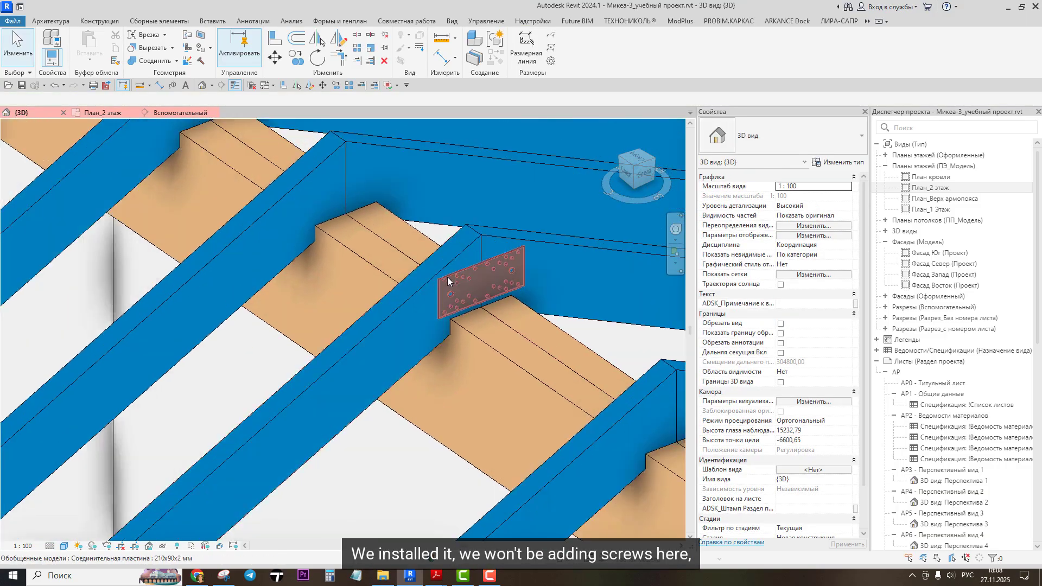
{"action": "scroll", "coordinate": [450, 287], "scroll_direction": "down", "scroll_amount": 3}
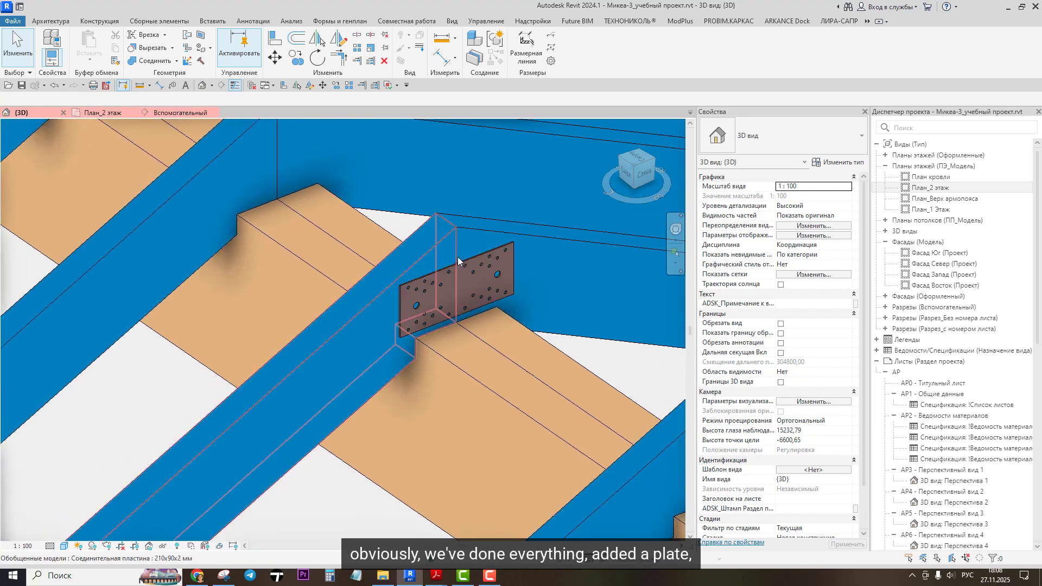
{"action": "scroll", "coordinate": [490, 276], "scroll_direction": "up", "scroll_amount": 3}
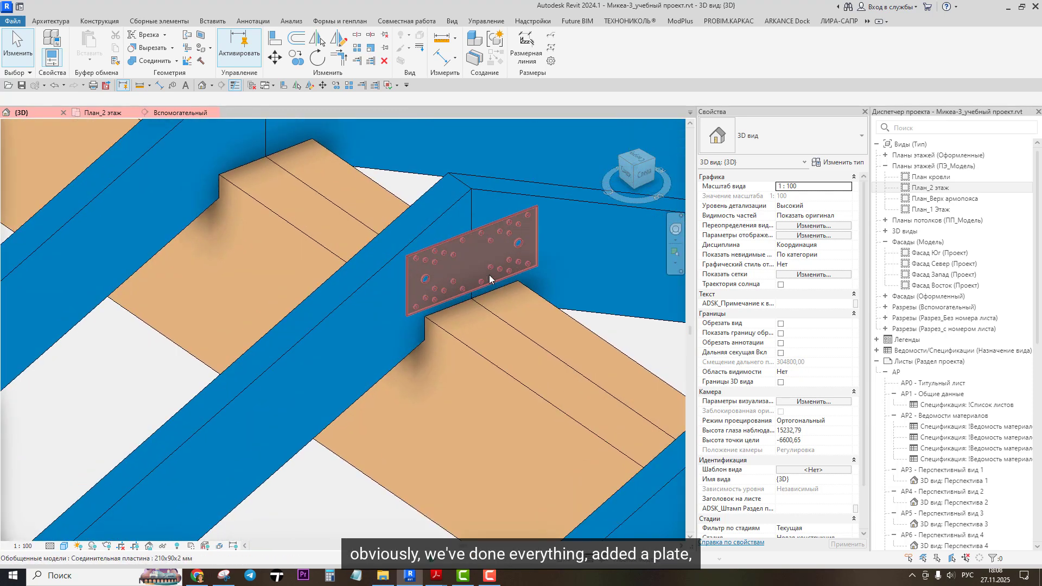
{"action": "scroll", "coordinate": [489, 274], "scroll_direction": "down", "scroll_amount": 4}
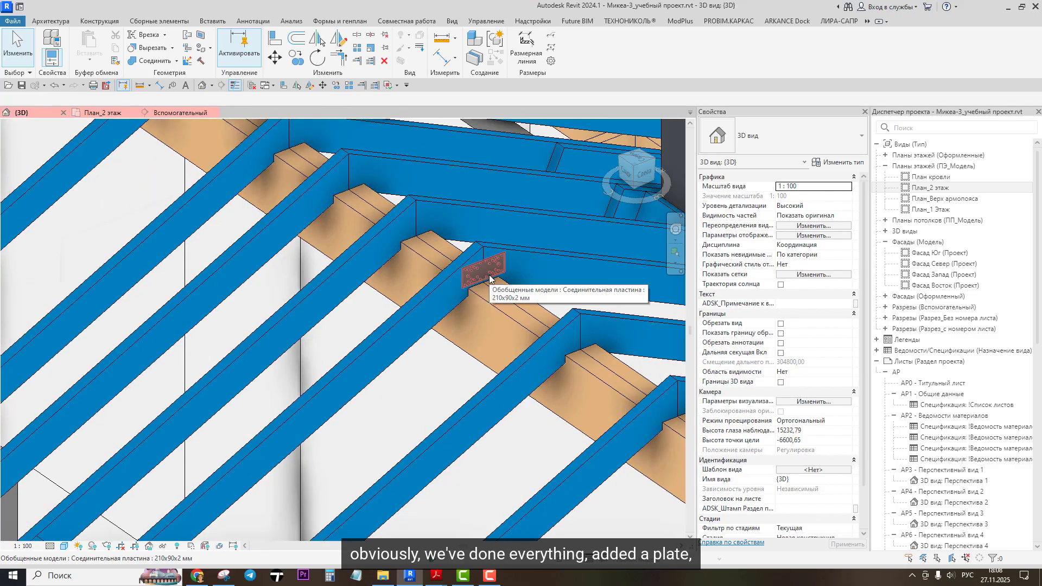
{"action": "mouse_move", "coordinate": [499, 320]}
{"action": "middle_mouse_down"}
{"action": "mouse_move", "coordinate": [526, 268]}
{"action": "mouse_move", "coordinate": [494, 325]}
{"action": "middle_mouse_up"}
{"action": "scroll", "coordinate": [484, 288], "scroll_direction": "up", "scroll_amount": 3}
{"action": "scroll", "coordinate": [485, 288], "scroll_direction": "up", "scroll_amount": 1}
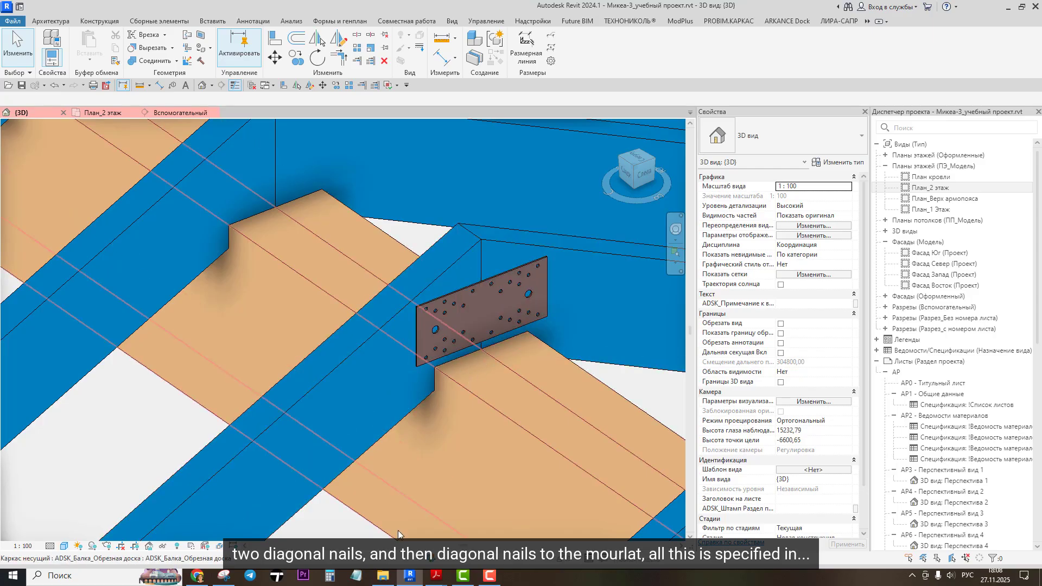
{"action": "scroll", "coordinate": [568, 307], "scroll_direction": "down", "scroll_amount": 6}
{"action": "scroll", "coordinate": [492, 295], "scroll_direction": "down", "scroll_amount": 4}
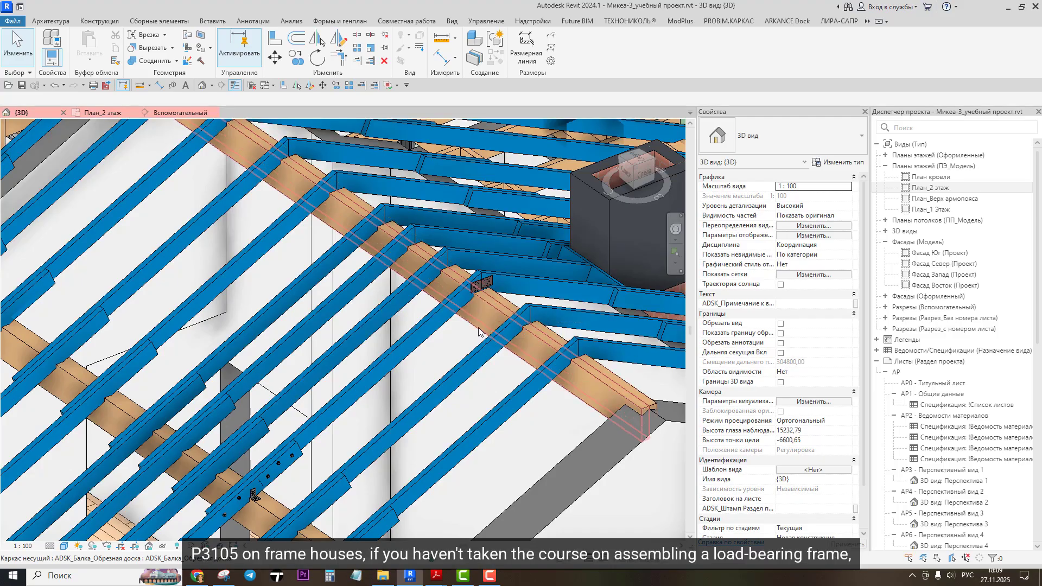
{"action": "scroll", "coordinate": [479, 331], "scroll_direction": "down", "scroll_amount": 2}
{"action": "scroll", "coordinate": [486, 326], "scroll_direction": "down", "scroll_amount": 2}
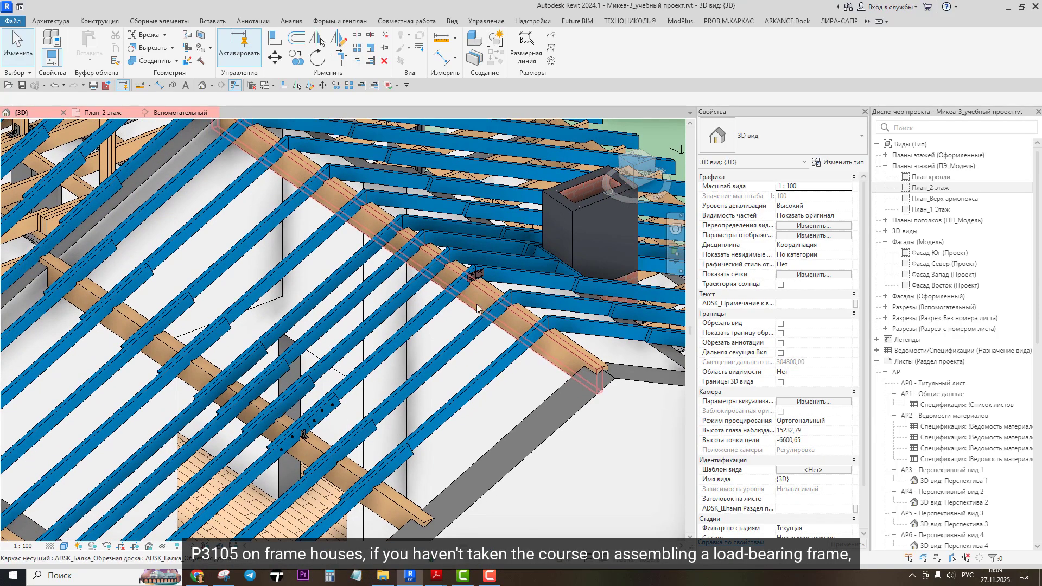
{"action": "scroll", "coordinate": [462, 303], "scroll_direction": "down", "scroll_amount": 3}
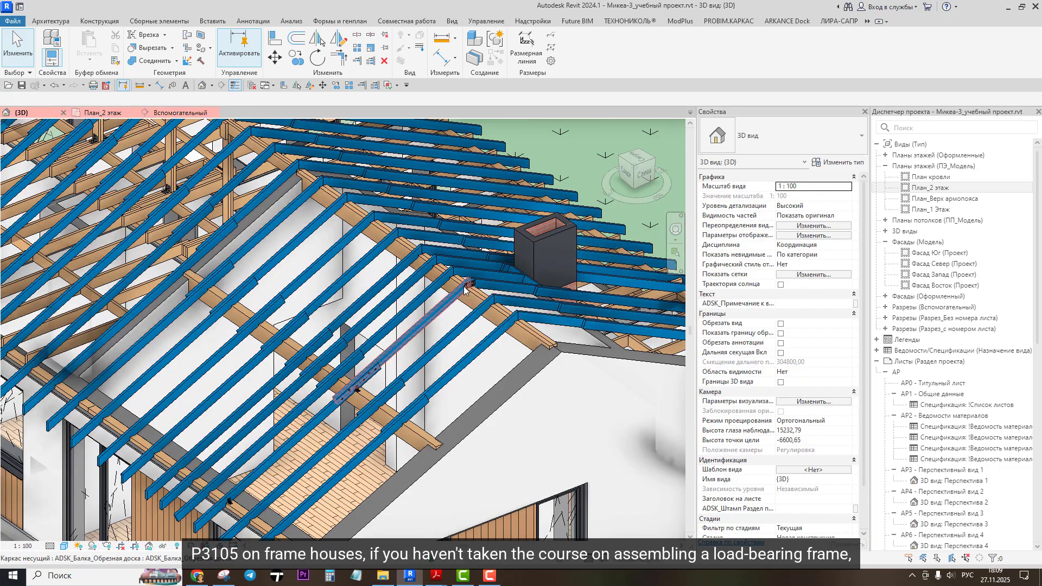
{"action": "scroll", "coordinate": [464, 314], "scroll_direction": "up", "scroll_amount": 3}
{"action": "scroll", "coordinate": [467, 324], "scroll_direction": "up", "scroll_amount": 2}
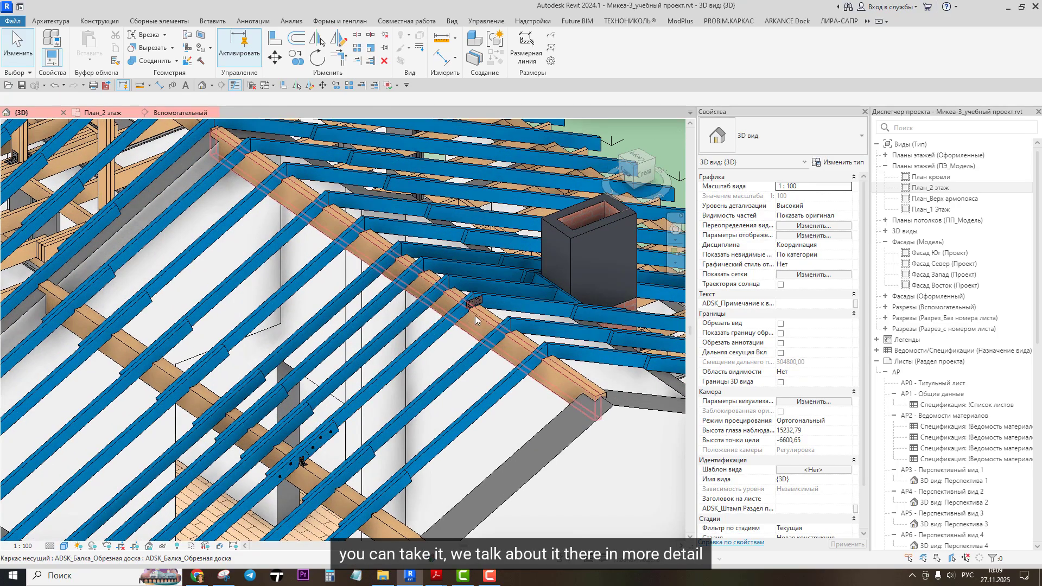
{"action": "scroll", "coordinate": [480, 300], "scroll_direction": "down", "scroll_amount": 1}
{"action": "scroll", "coordinate": [499, 301], "scroll_direction": "up", "scroll_amount": 4}
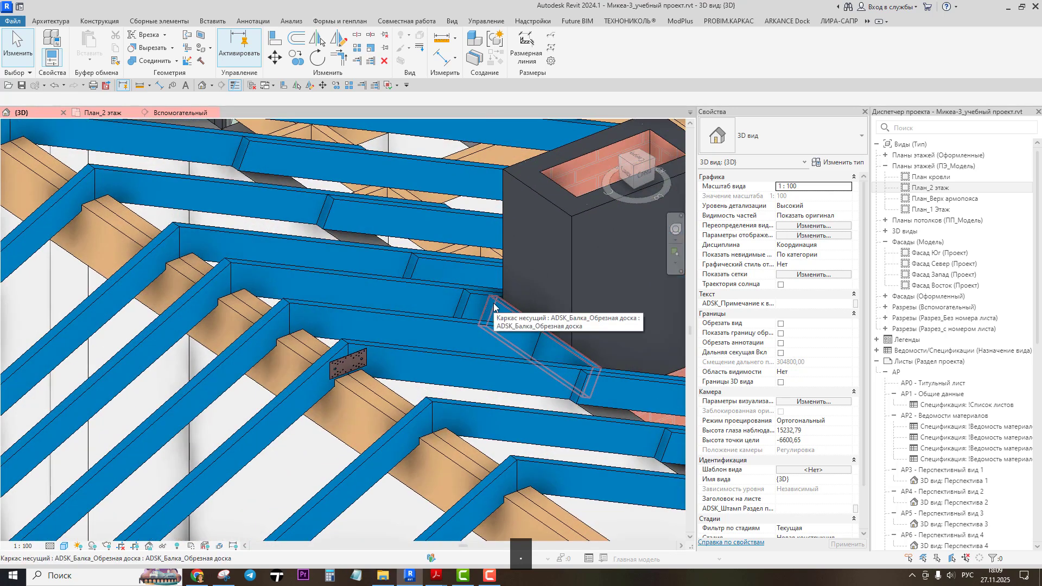
Step: Try to rename the type of the stud in the rafter splice beside the angle bracket from M14 to M12
{"action": "middle_click_drag", "start_coordinate": [494, 304], "coordinate": [382, 357], "text": "shift"}
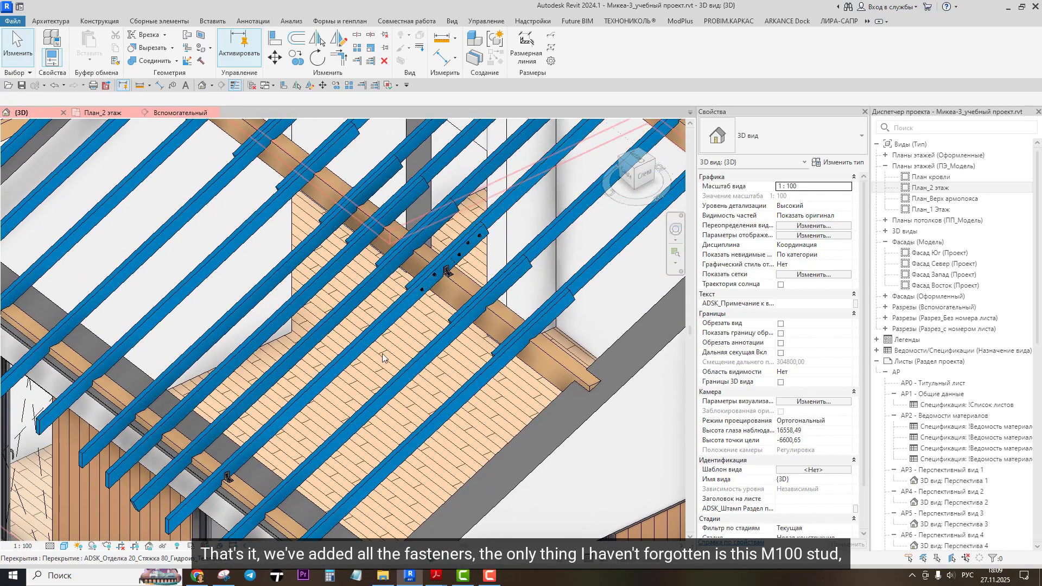
{"action": "middle_click_drag", "start_coordinate": [439, 296], "coordinate": [390, 371]}
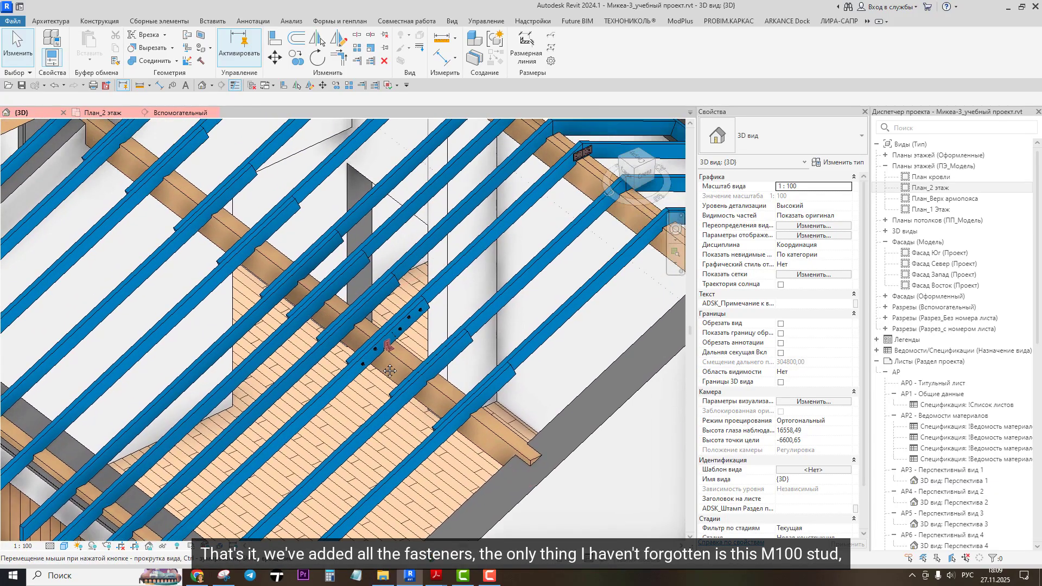
{"action": "scroll", "coordinate": [390, 370], "scroll_direction": "up", "scroll_amount": 3}
{"action": "scroll", "coordinate": [347, 353], "scroll_direction": "up", "scroll_amount": 3}
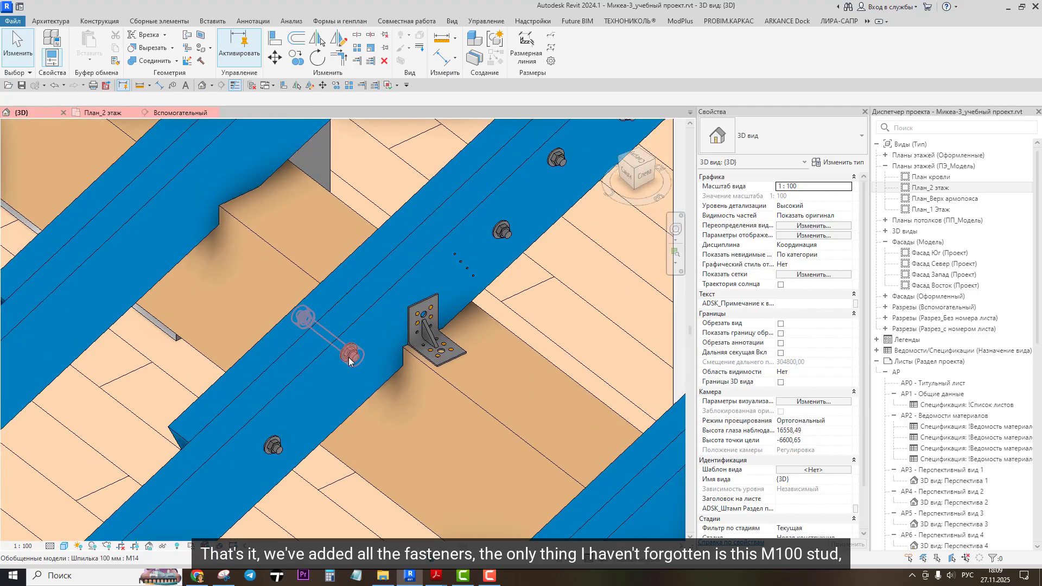
{"action": "left_click", "coordinate": [350, 356]}
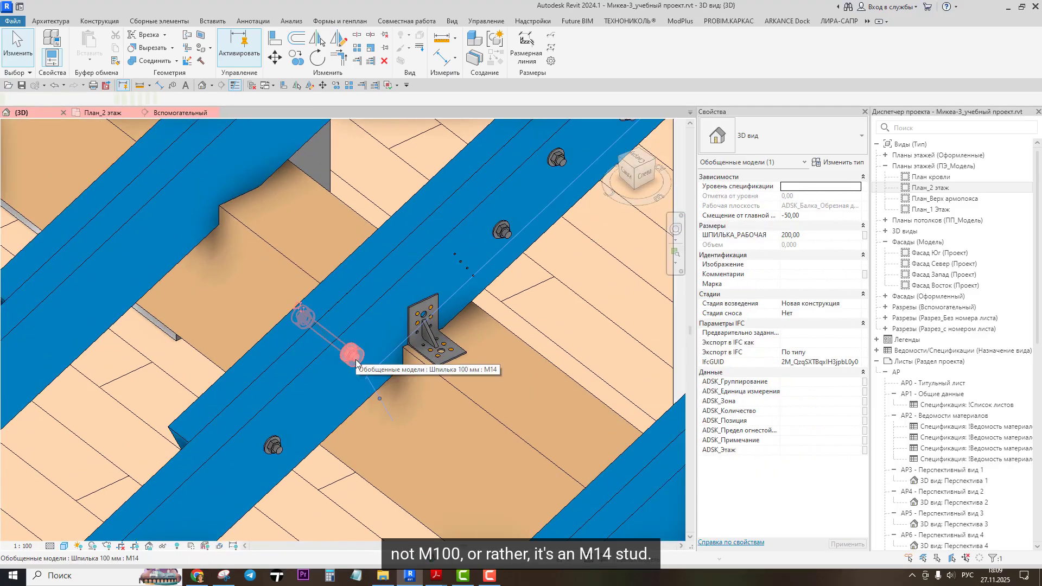
{"action": "left_click", "coordinate": [838, 162]}
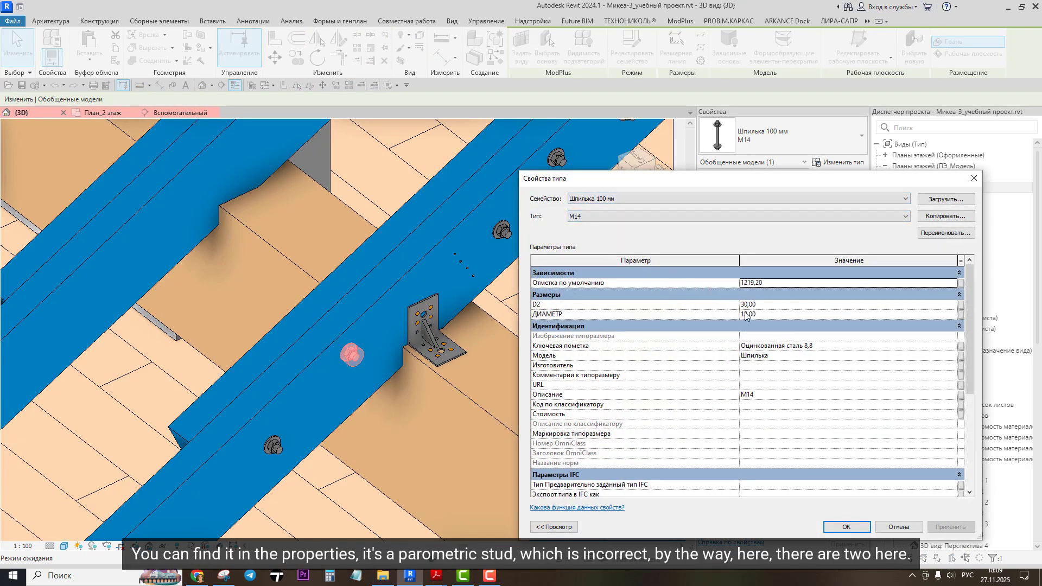
{"action": "left_click", "coordinate": [937, 234]}
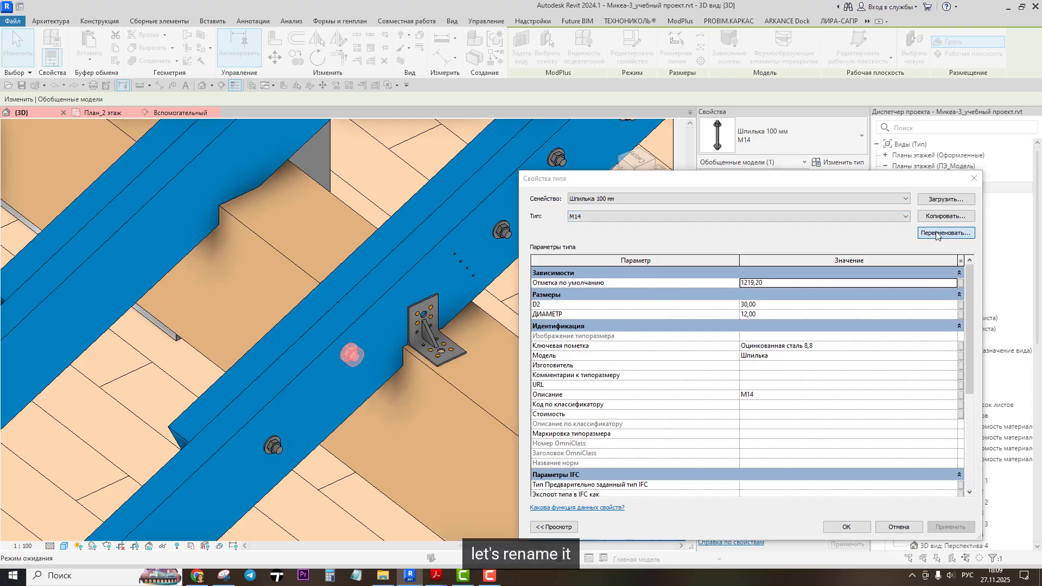
{"action": "type", "text": "M12"}
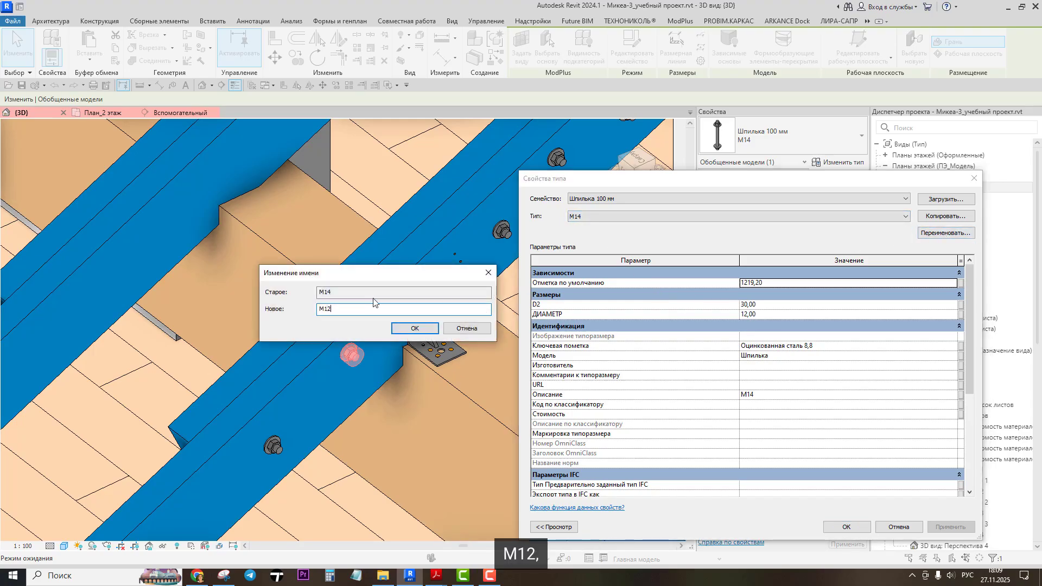
{"action": "key", "text": "Return"}
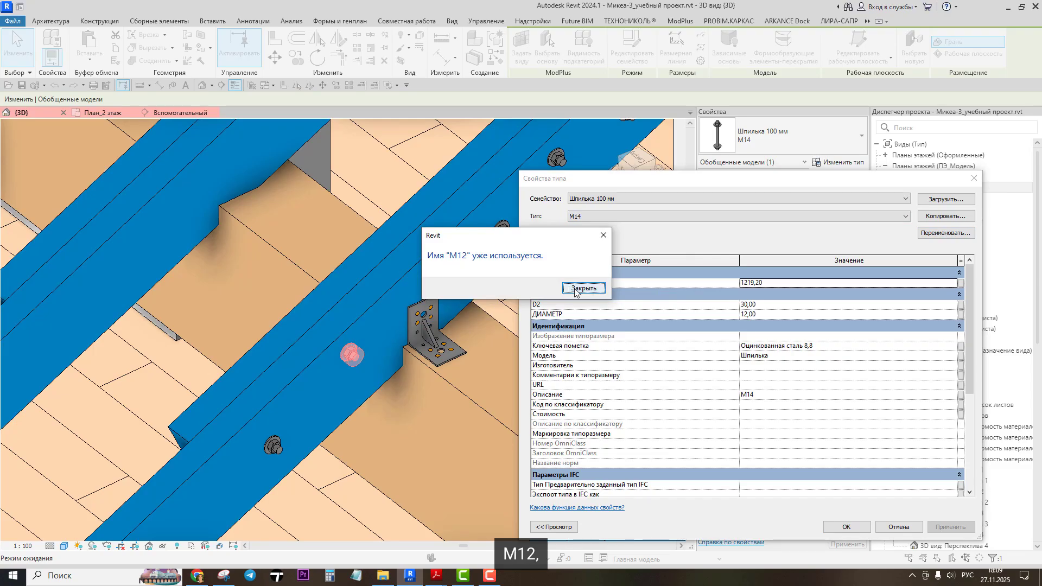
{"action": "left_click", "coordinate": [583, 289]}
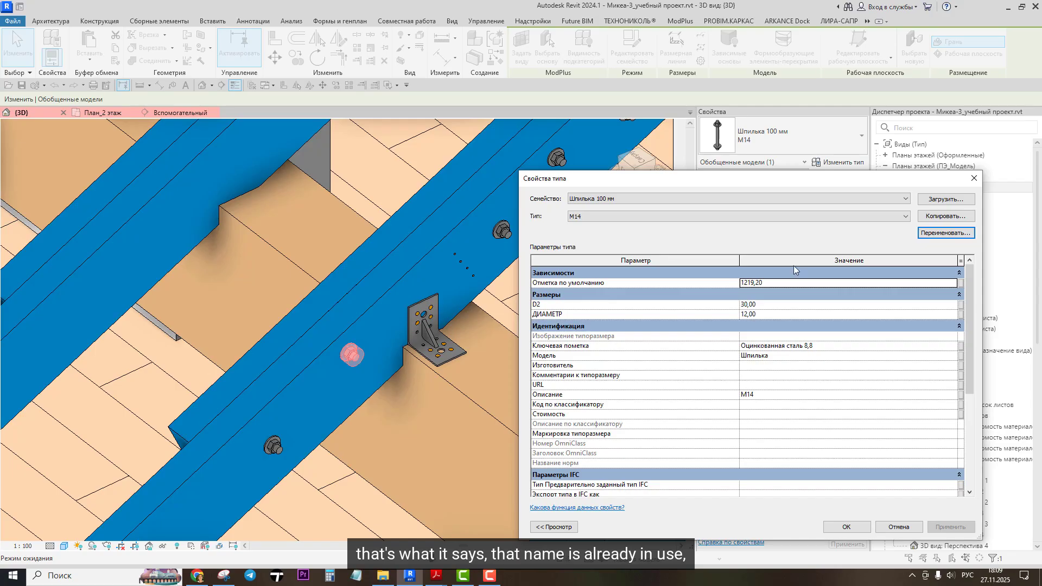
{"action": "left_click", "coordinate": [973, 179]}
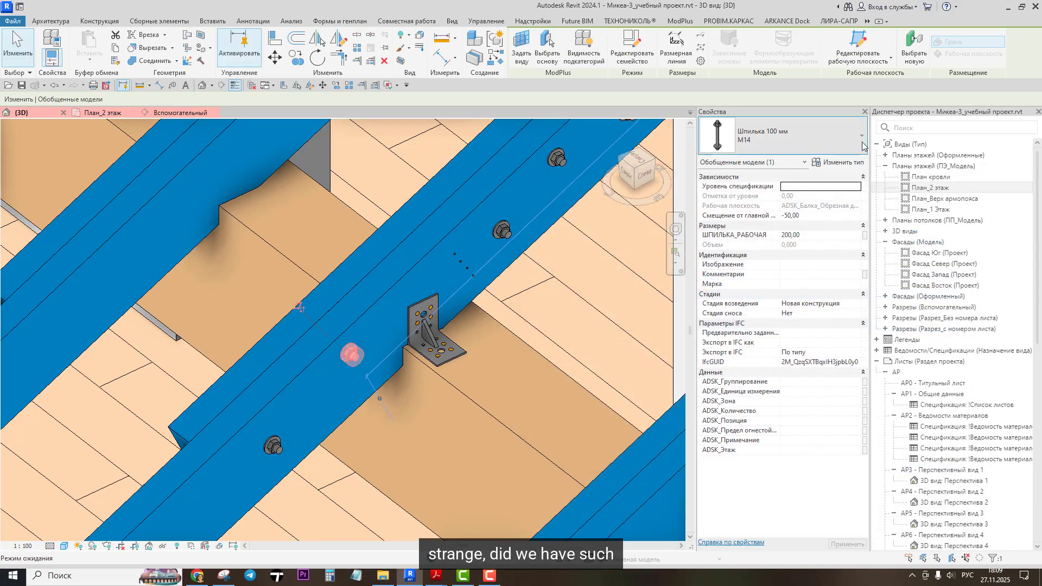
Step: Change the stud just below the angle bracket to type M12 of the family Шпилька 100 мм
{"action": "left_click", "coordinate": [781, 136]}
{"action": "scroll", "coordinate": [687, 234], "scroll_direction": "up", "scroll_amount": 3}
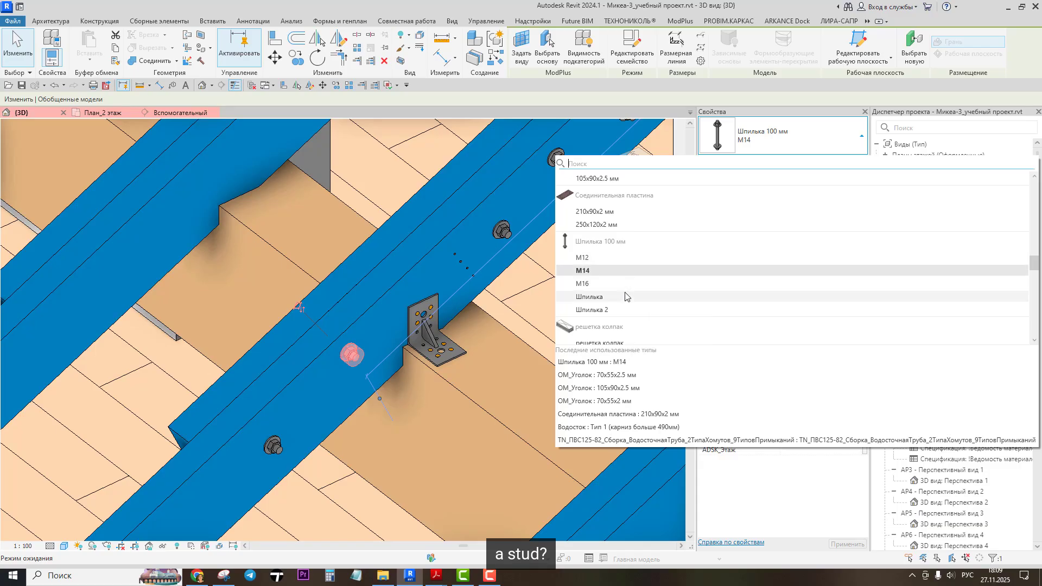
{"action": "mouse_move", "coordinate": [627, 302]}
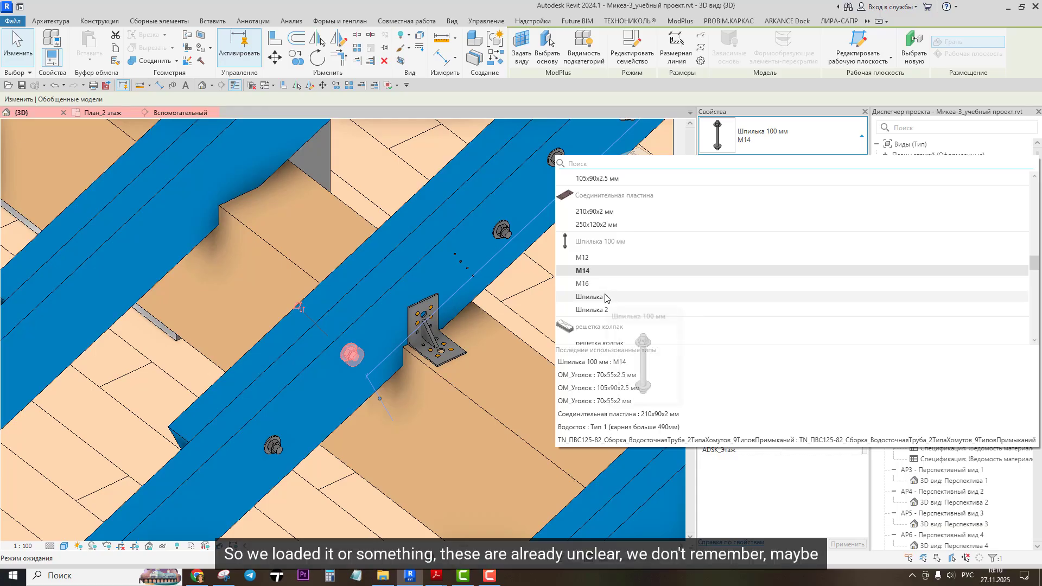
{"action": "scroll", "coordinate": [613, 272], "scroll_direction": "up", "scroll_amount": 3}
{"action": "scroll", "coordinate": [618, 272], "scroll_direction": "down", "scroll_amount": 3}
{"action": "left_click", "coordinate": [584, 259]}
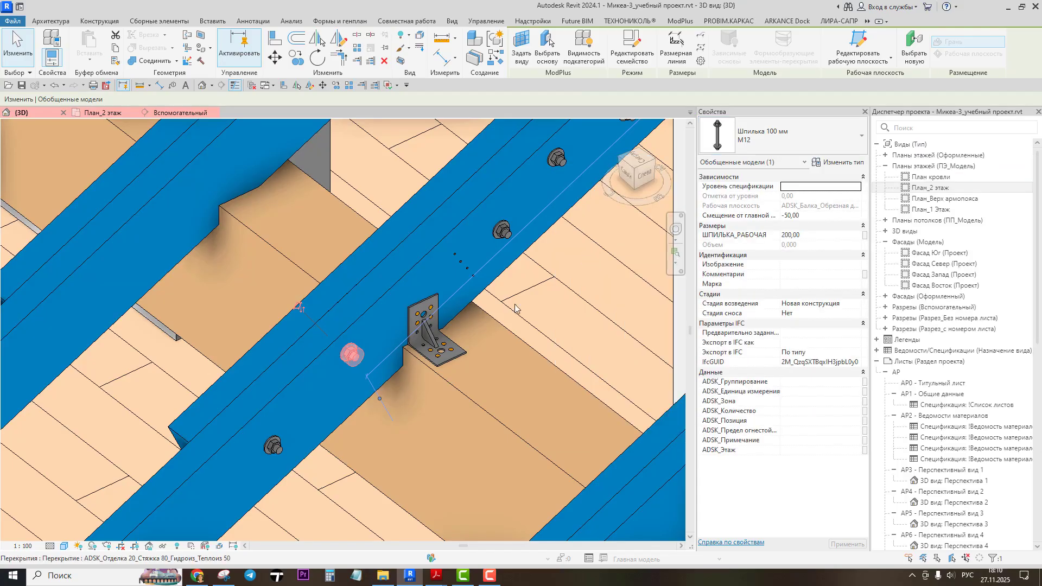
Step: Set the ДИАМЕТР parameter of stud type M14 to 14 in the type properties of the stud above the bracket
{"action": "left_click", "coordinate": [502, 237]}
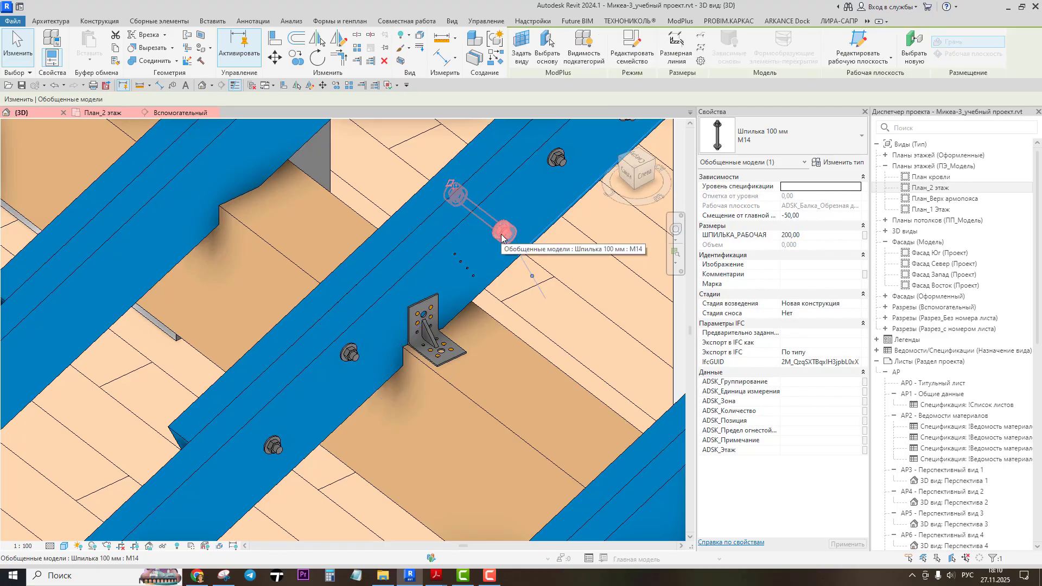
{"action": "middle_click_drag", "start_coordinate": [502, 239], "coordinate": [456, 363]}
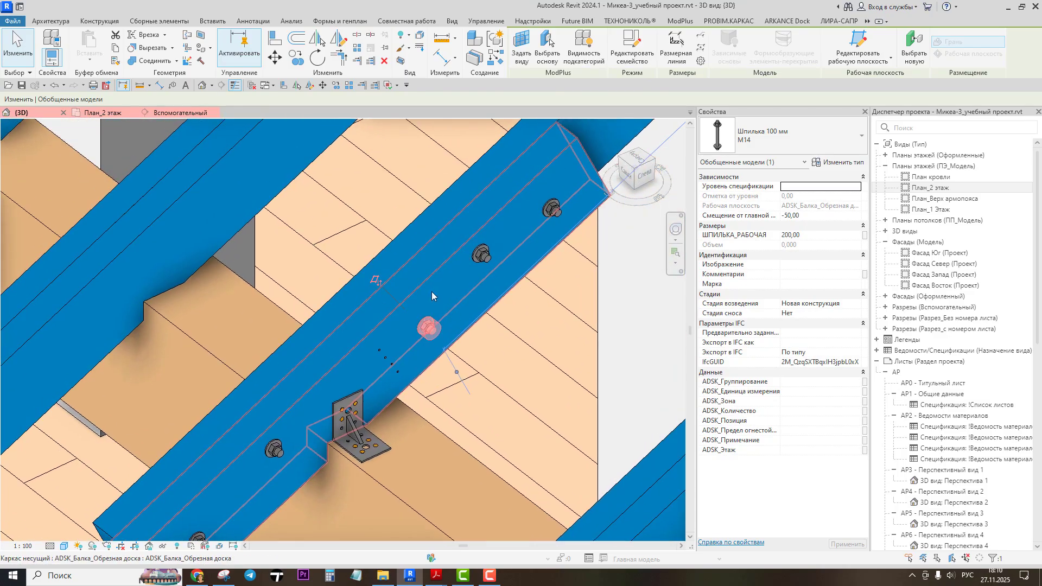
{"action": "left_click", "coordinate": [837, 163]}
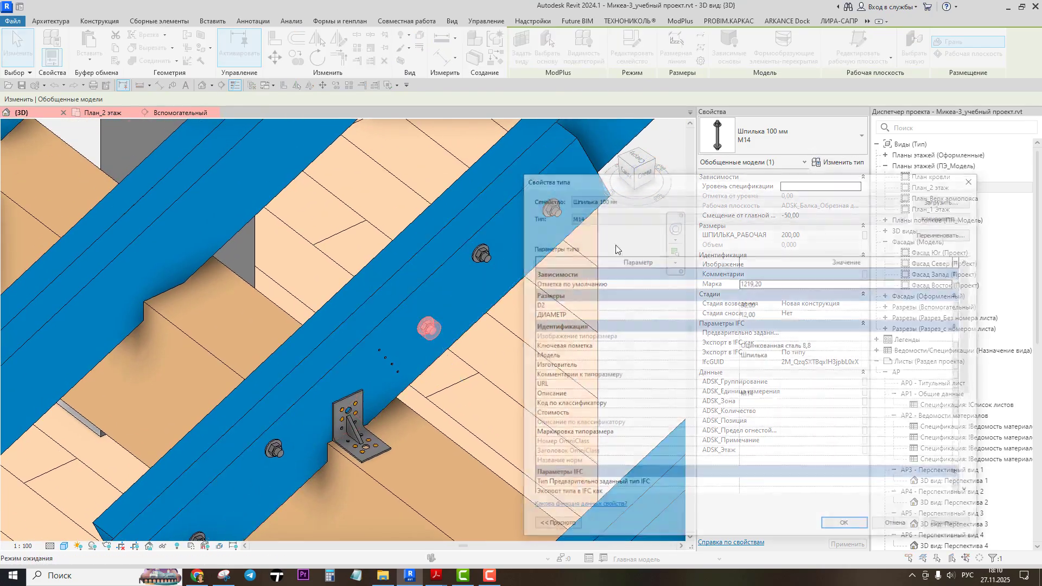
{"action": "left_click", "coordinate": [749, 315]}
{"action": "type", "text": "14"}
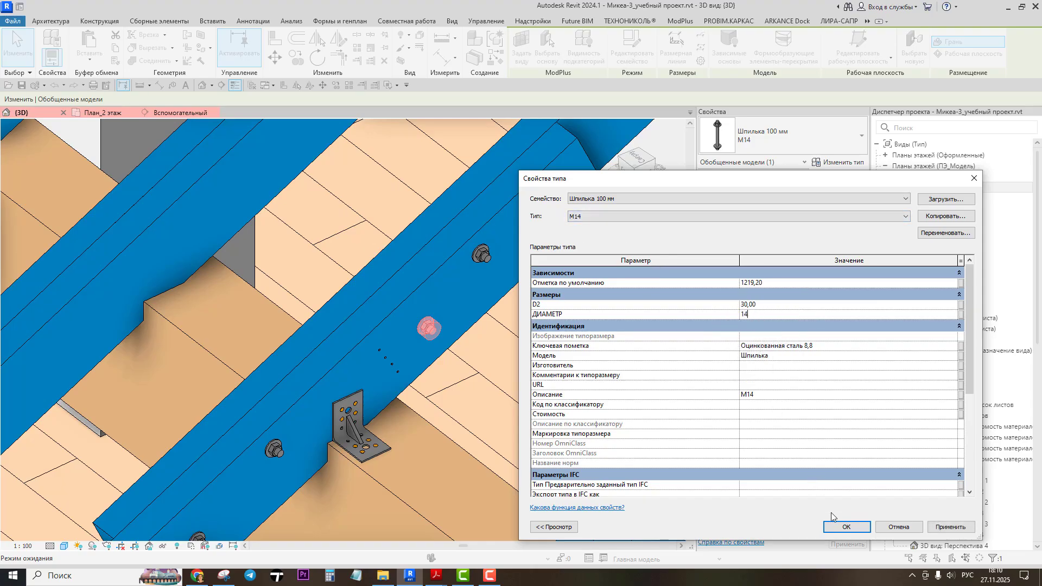
{"action": "key", "text": "Return"}
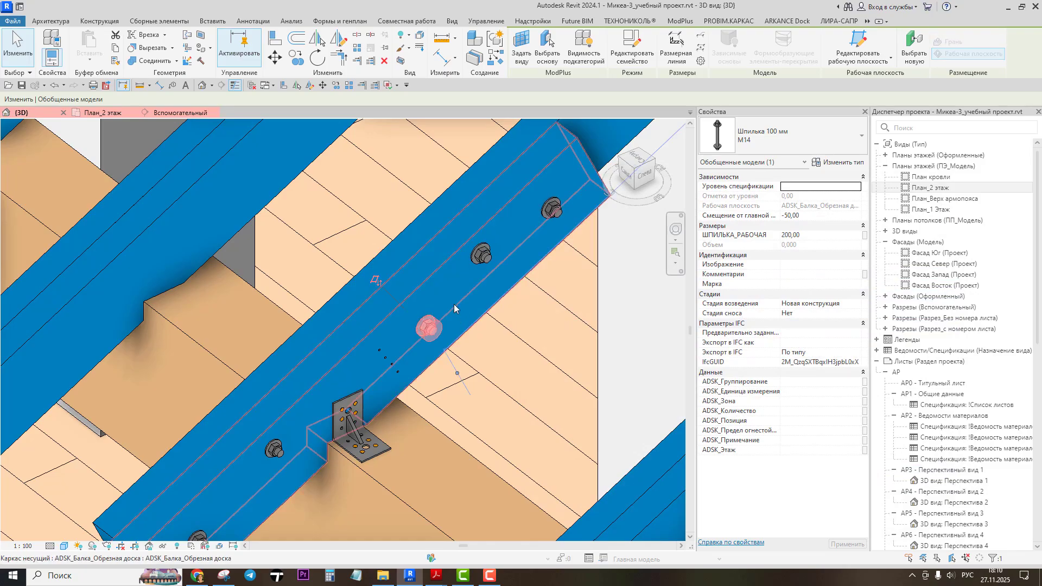
Step: Select all five studs of the rafter splice together and change them to type M12 of the family Шпилька 100 мм
{"action": "middle_click_drag", "start_coordinate": [470, 313], "coordinate": [510, 288]}
{"action": "scroll", "coordinate": [495, 261], "scroll_direction": "up", "scroll_amount": 1}
{"action": "scroll", "coordinate": [510, 288], "scroll_direction": "down", "scroll_amount": 2}
{"action": "scroll", "coordinate": [495, 282], "scroll_direction": "up", "scroll_amount": 2}
{"action": "scroll", "coordinate": [508, 288], "scroll_direction": "down", "scroll_amount": 3}
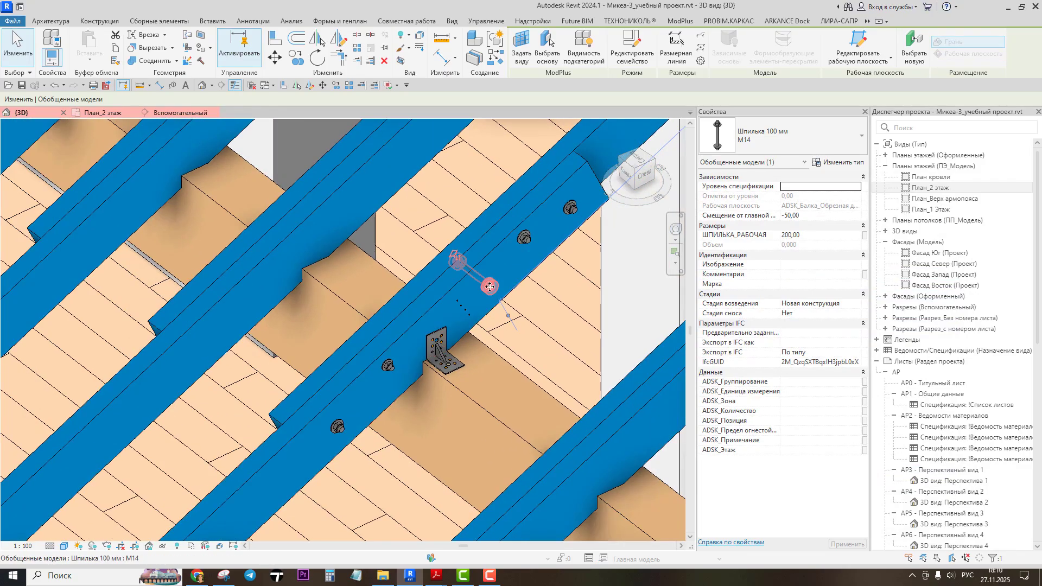
{"action": "scroll", "coordinate": [489, 287], "scroll_direction": "down", "scroll_amount": 5}
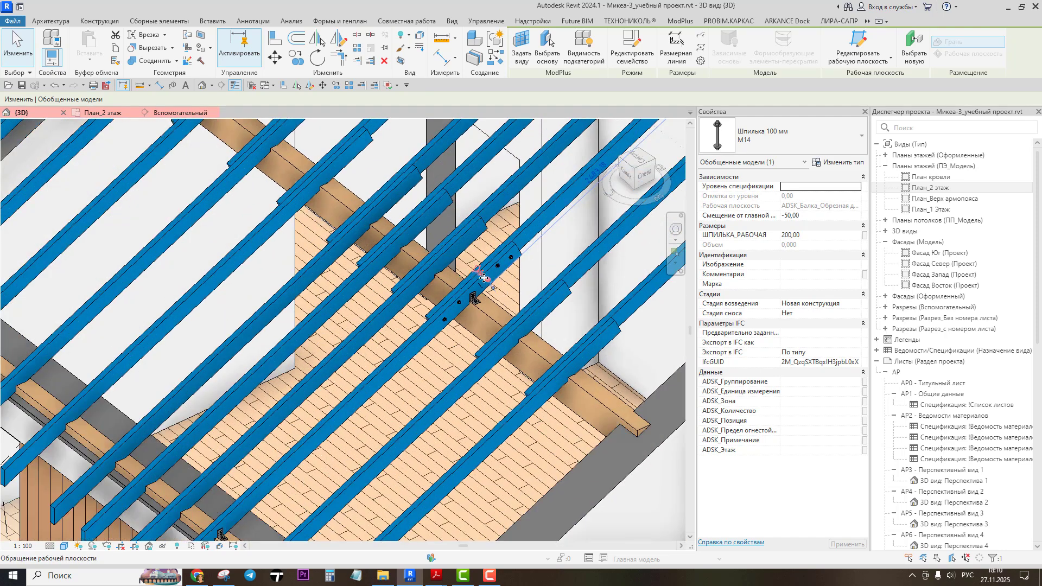
{"action": "scroll", "coordinate": [484, 278], "scroll_direction": "up", "scroll_amount": 5}
{"action": "left_click", "coordinate": [396, 391], "text": "ctrl"}
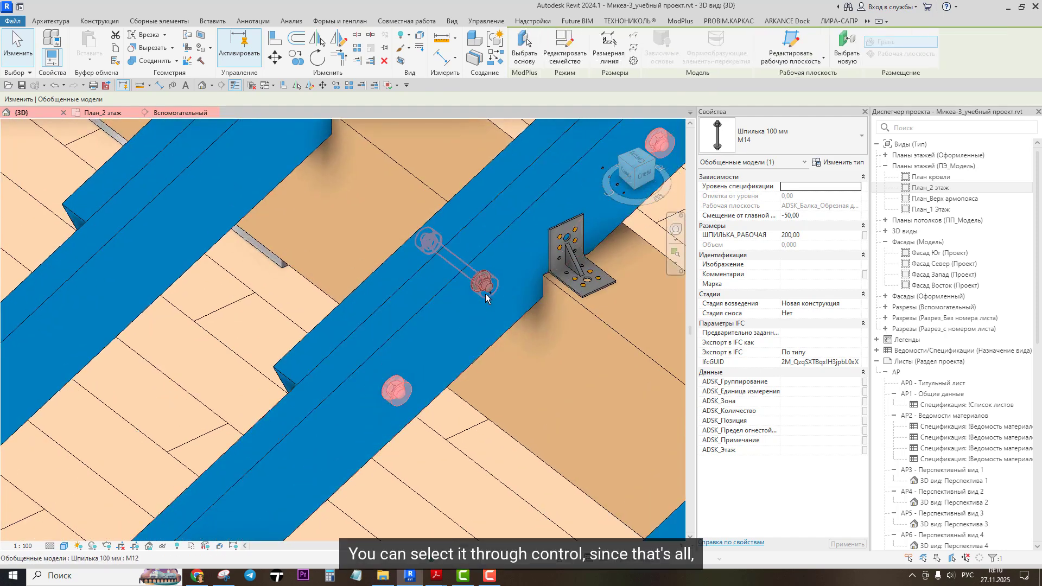
{"action": "left_click", "coordinate": [485, 284], "text": "ctrl"}
{"action": "middle_click_drag", "start_coordinate": [512, 297], "coordinate": [336, 408]}
{"action": "left_click", "coordinate": [542, 186], "text": "ctrl"}
{"action": "left_click", "coordinate": [627, 124], "text": "ctrl"}
{"action": "middle_click_drag", "start_coordinate": [627, 124], "coordinate": [540, 228]}
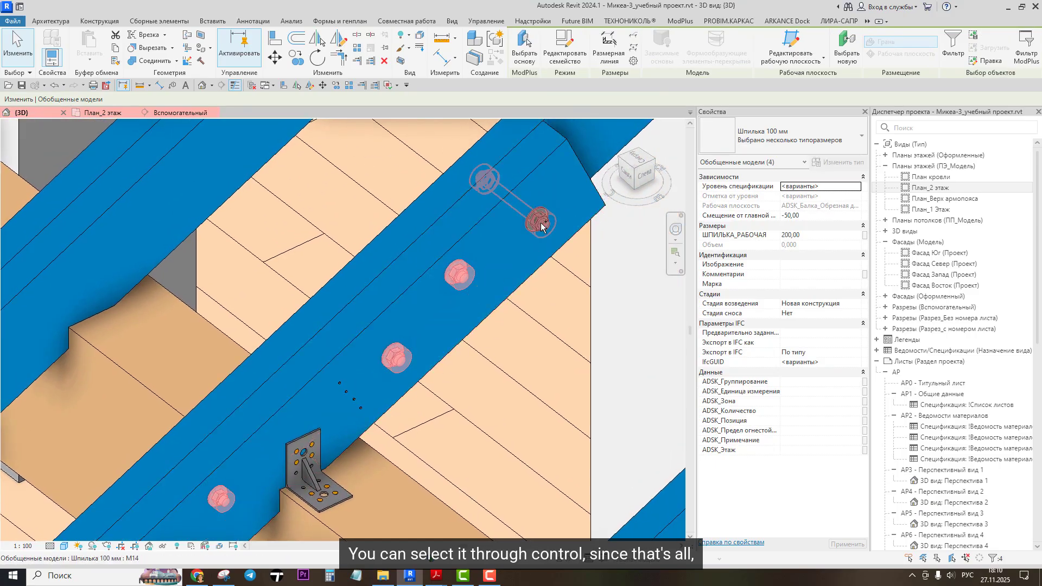
{"action": "left_click", "coordinate": [858, 144]}
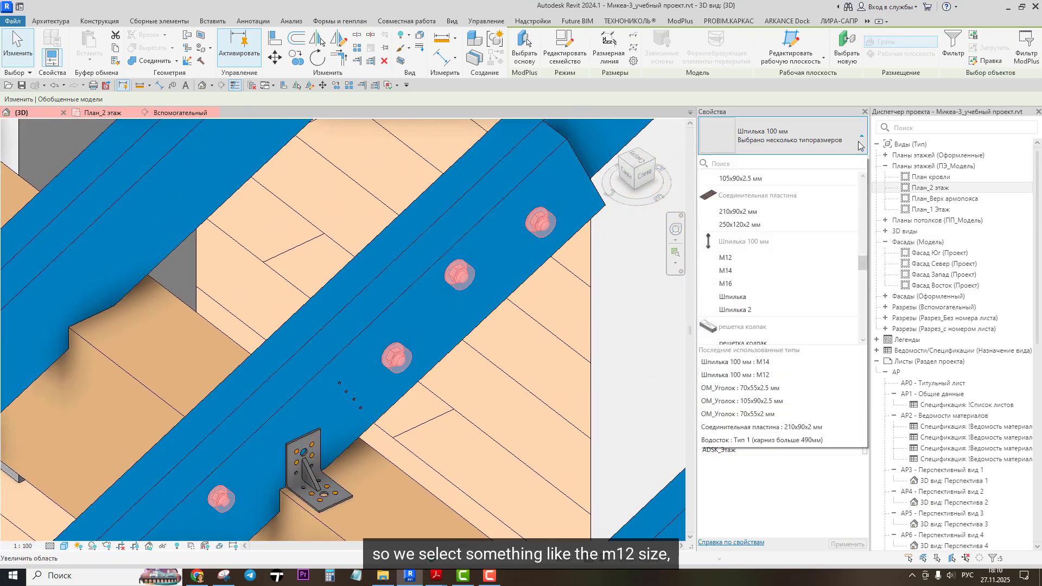
{"action": "left_click", "coordinate": [735, 259]}
Step: Clear the stud selection and save the project
{"action": "scroll", "coordinate": [461, 304], "scroll_direction": "down", "scroll_amount": 2}
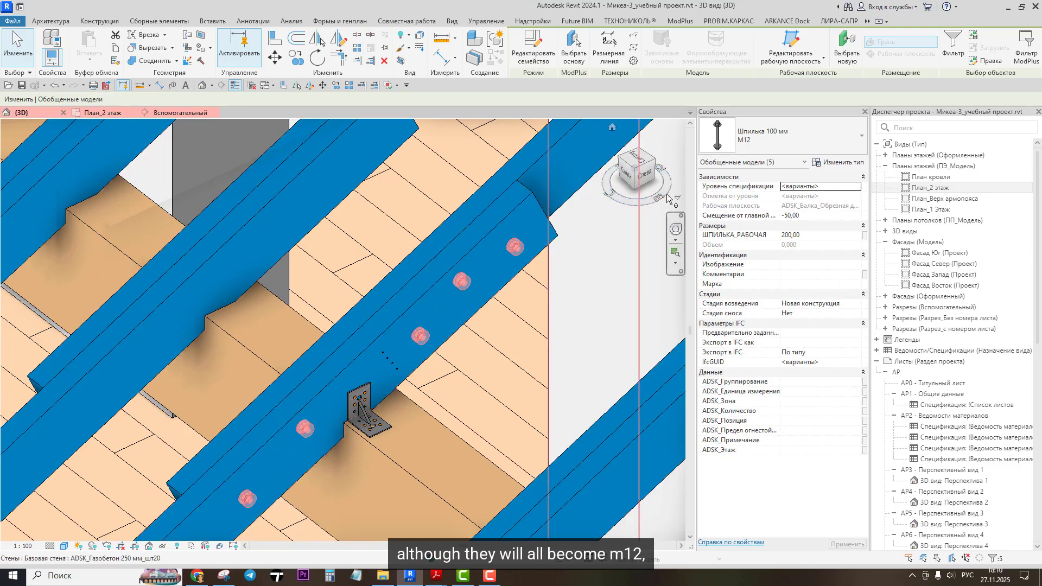
{"action": "scroll", "coordinate": [473, 304], "scroll_direction": "down", "scroll_amount": 2}
{"action": "scroll", "coordinate": [503, 324], "scroll_direction": "up", "scroll_amount": 3}
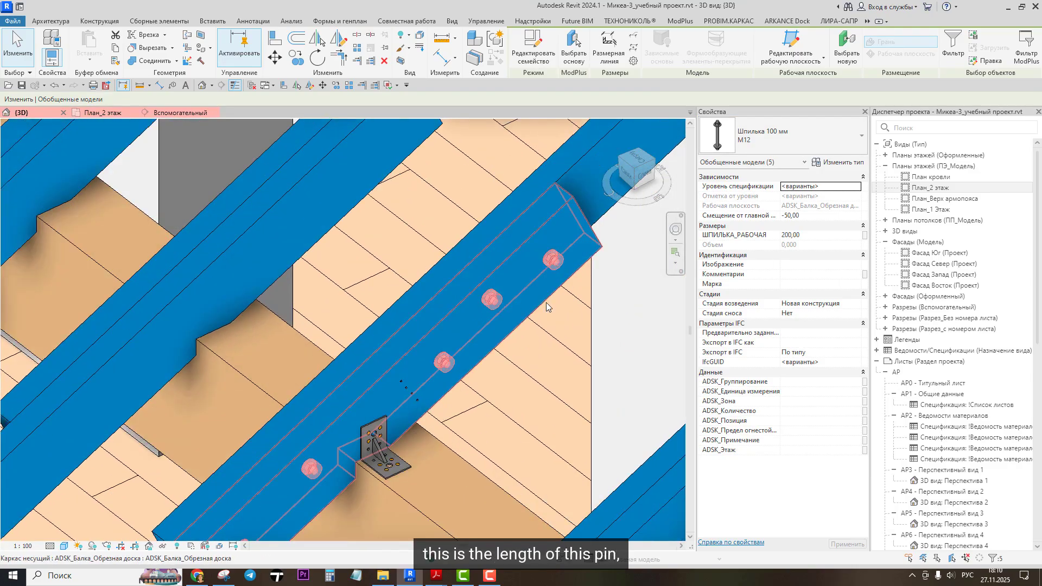
{"action": "key", "text": "Escape"}
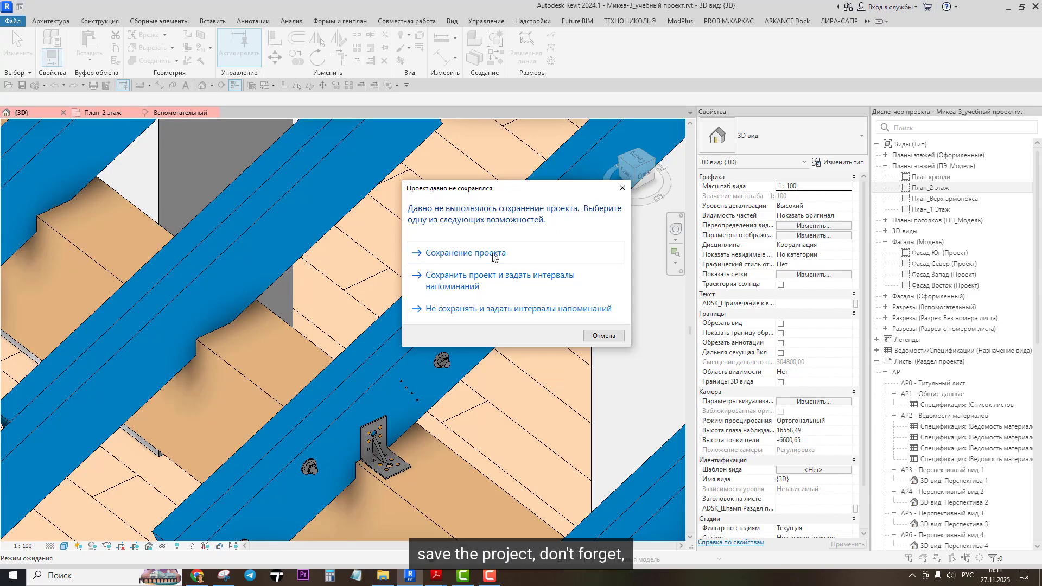
{"action": "left_click", "coordinate": [494, 255]}
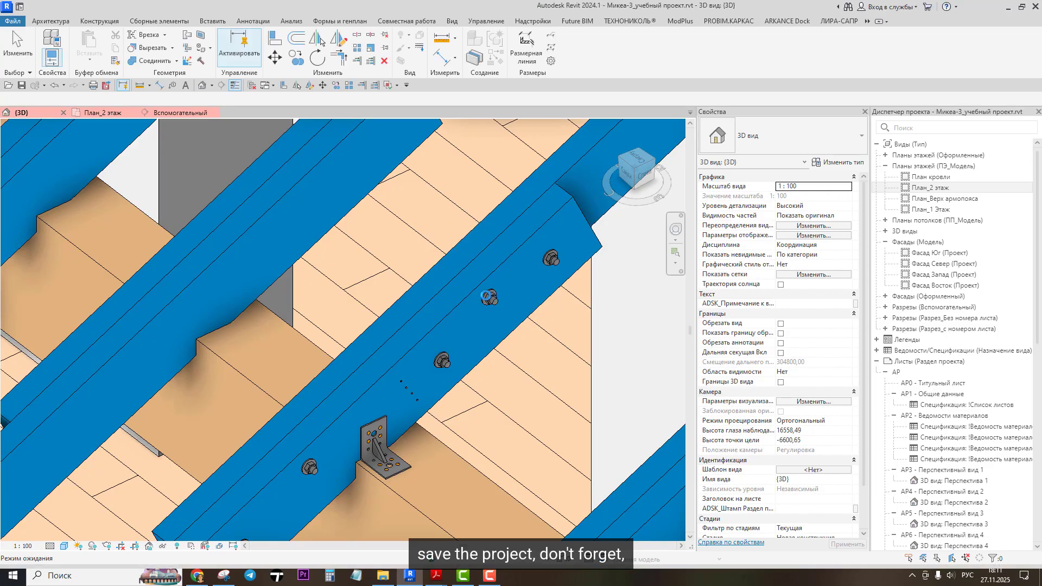
{"action": "scroll", "coordinate": [486, 296], "scroll_direction": "up", "scroll_amount": 2}
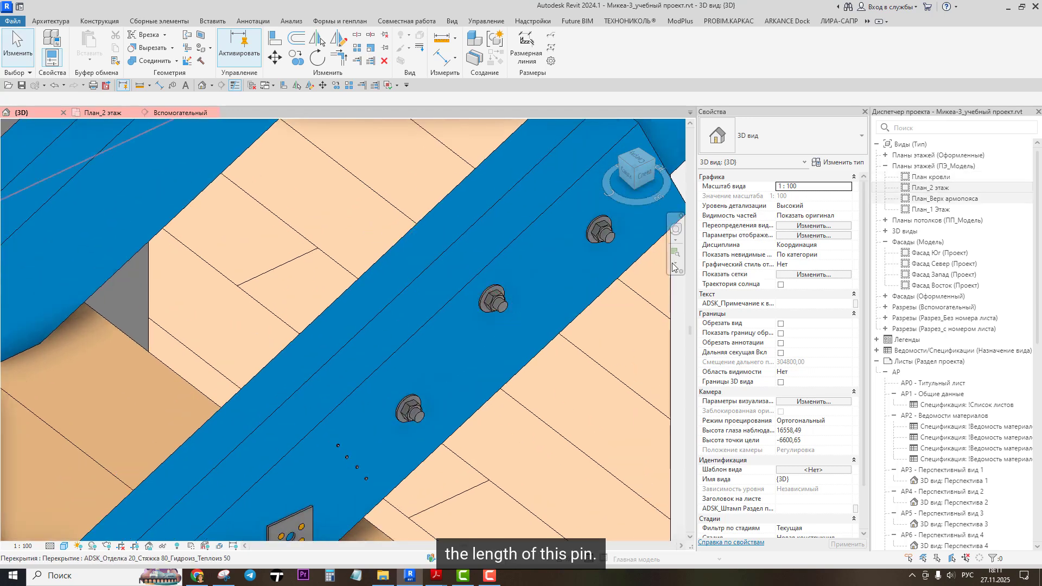
{"action": "scroll", "coordinate": [428, 261], "scroll_direction": "down", "scroll_amount": 4}
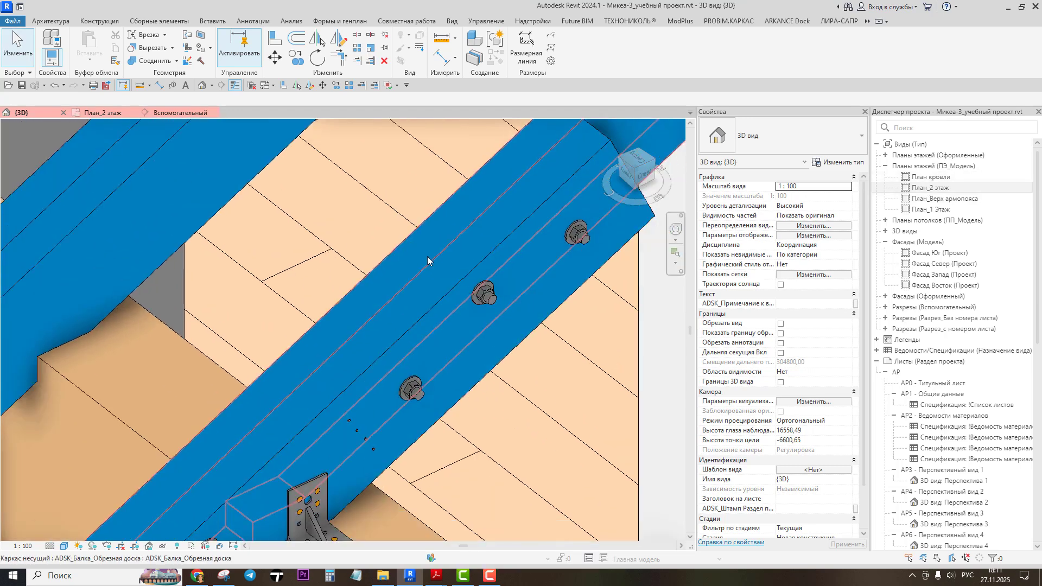
{"action": "middle_click_drag", "start_coordinate": [502, 260], "coordinate": [526, 272]}
{"action": "scroll", "coordinate": [516, 190], "scroll_direction": "down", "scroll_amount": 1}
{"action": "scroll", "coordinate": [516, 211], "scroll_direction": "down", "scroll_amount": 1}
{"action": "scroll", "coordinate": [500, 257], "scroll_direction": "down", "scroll_amount": 1}
{"action": "scroll", "coordinate": [499, 257], "scroll_direction": "up", "scroll_amount": 2}
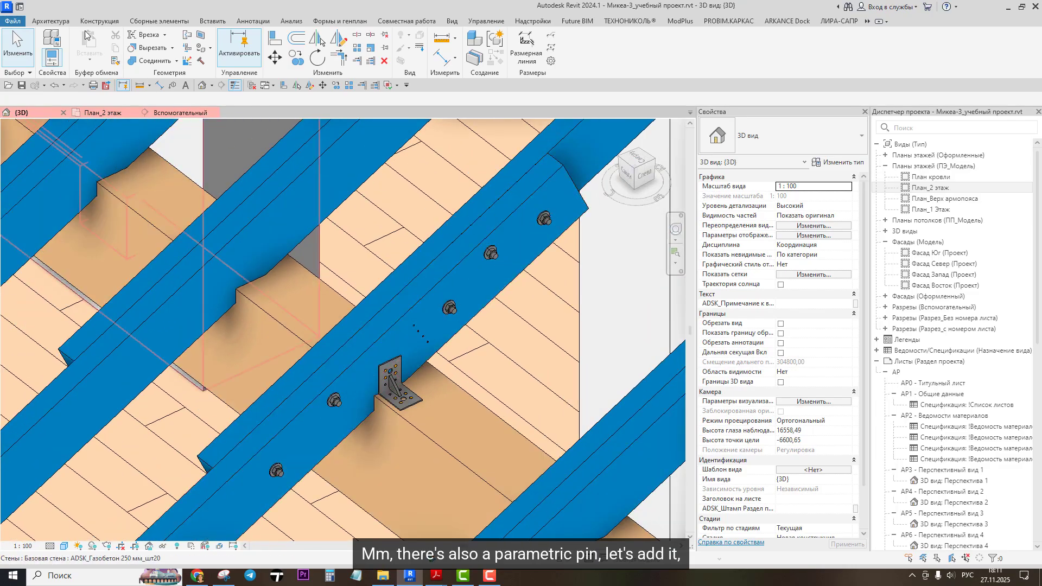
Step: Load the family file Шпилька.rfa from the folder Крепеж into the project
{"action": "left_click", "coordinate": [212, 20]}
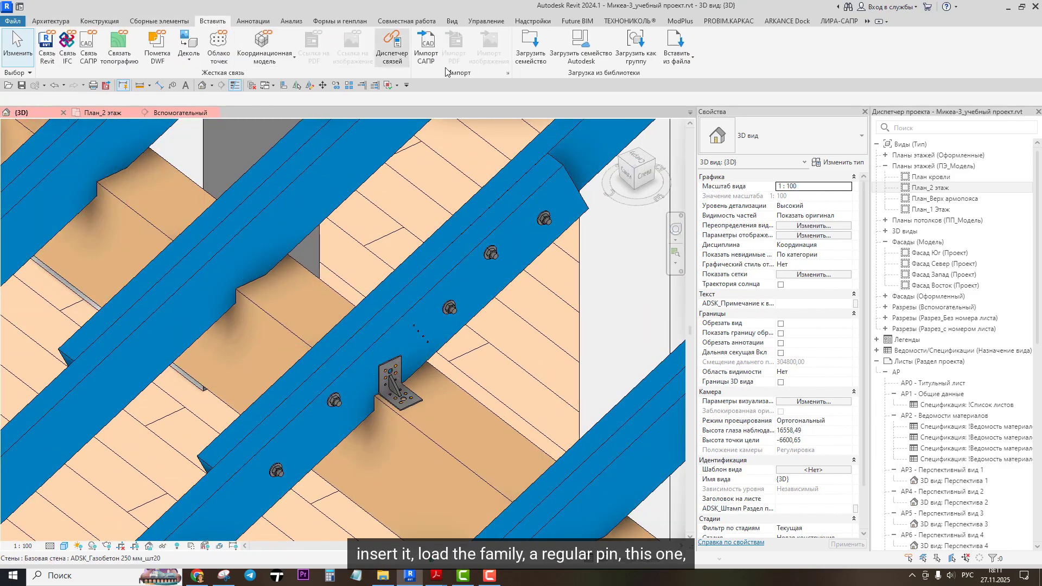
{"action": "left_click", "coordinate": [530, 47]}
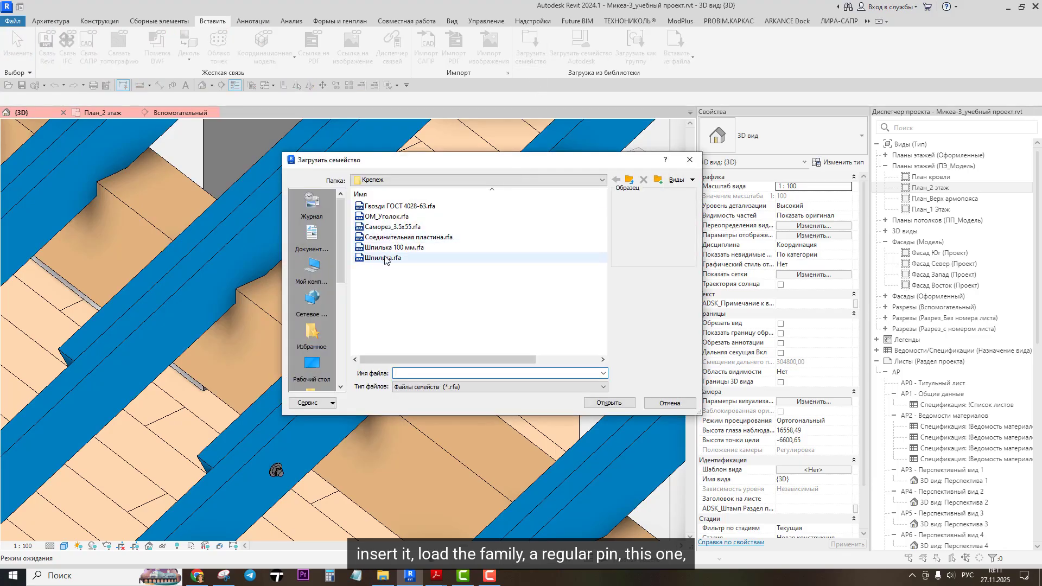
{"action": "left_click", "coordinate": [410, 259]}
{"action": "left_click", "coordinate": [608, 403]}
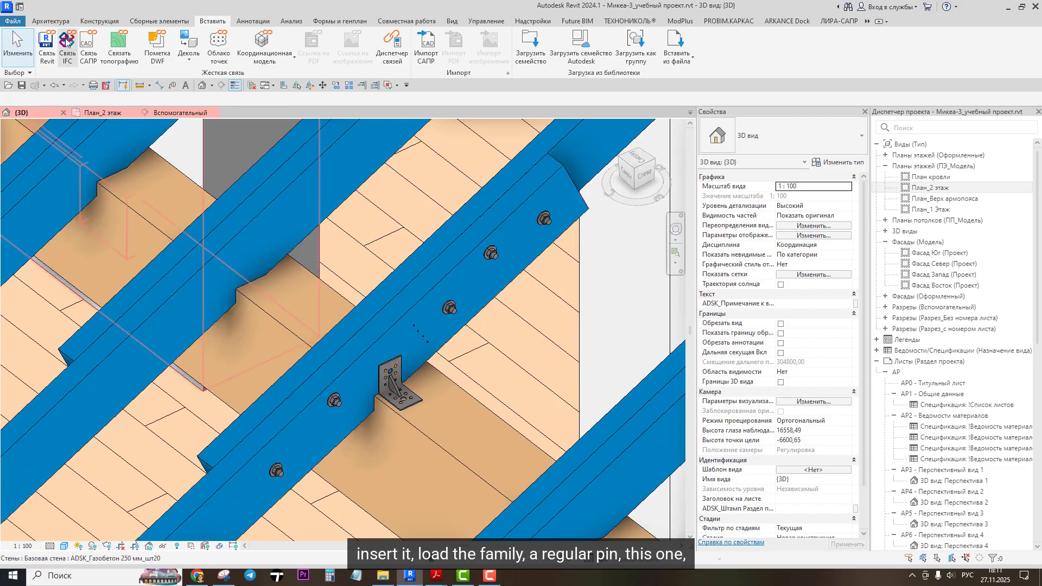
Step: Place a stud of type M14 from the family Шпилька on the rafter splice's side face, above the bracket
{"action": "left_click", "coordinate": [51, 21]}
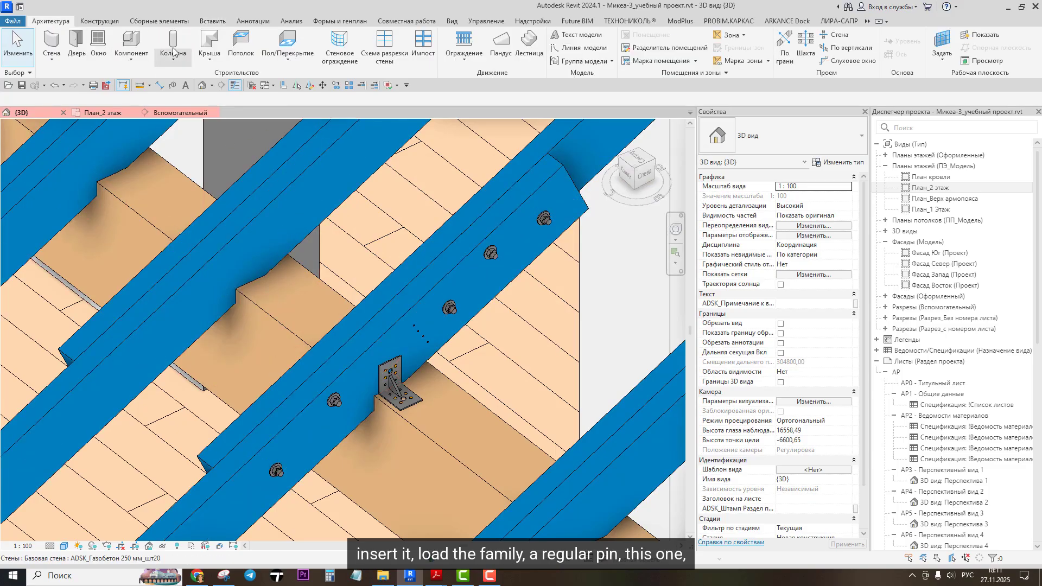
{"action": "left_click", "coordinate": [129, 48]}
{"action": "scroll", "coordinate": [461, 281], "scroll_direction": "up", "scroll_amount": 3}
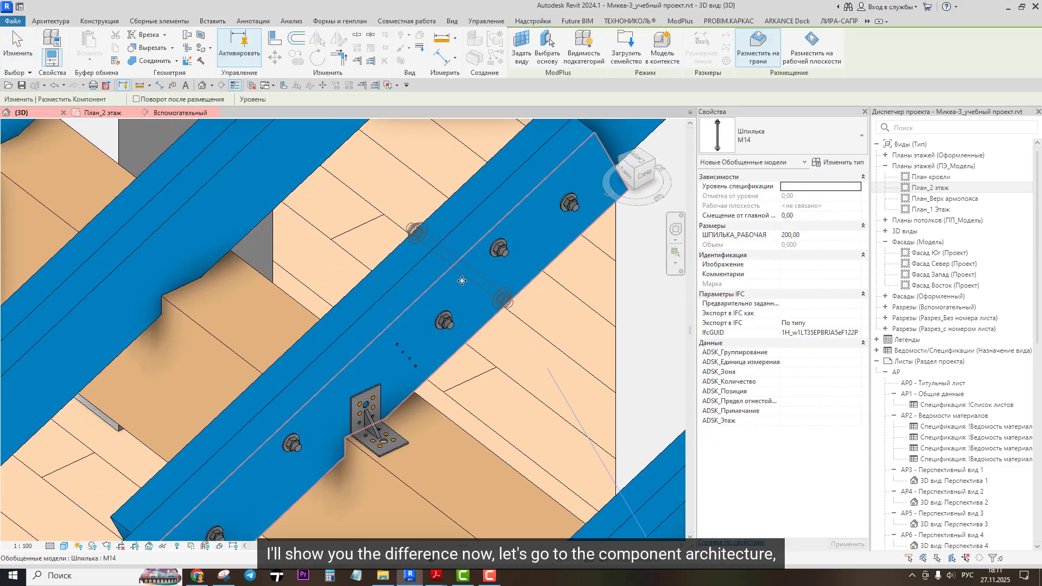
{"action": "left_click", "coordinate": [461, 280]}
{"action": "key", "text": "Escape"}
{"action": "left_click", "coordinate": [506, 316]}
{"action": "left_click", "coordinate": [493, 291]}
{"action": "middle_click_drag", "start_coordinate": [475, 282], "coordinate": [448, 310]}
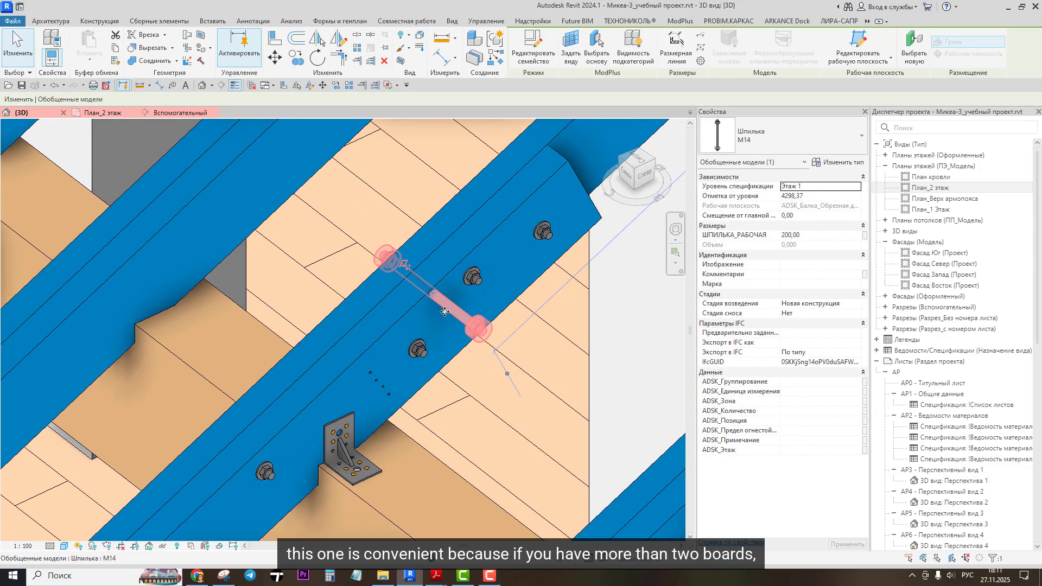
{"action": "key", "text": "Escape"}
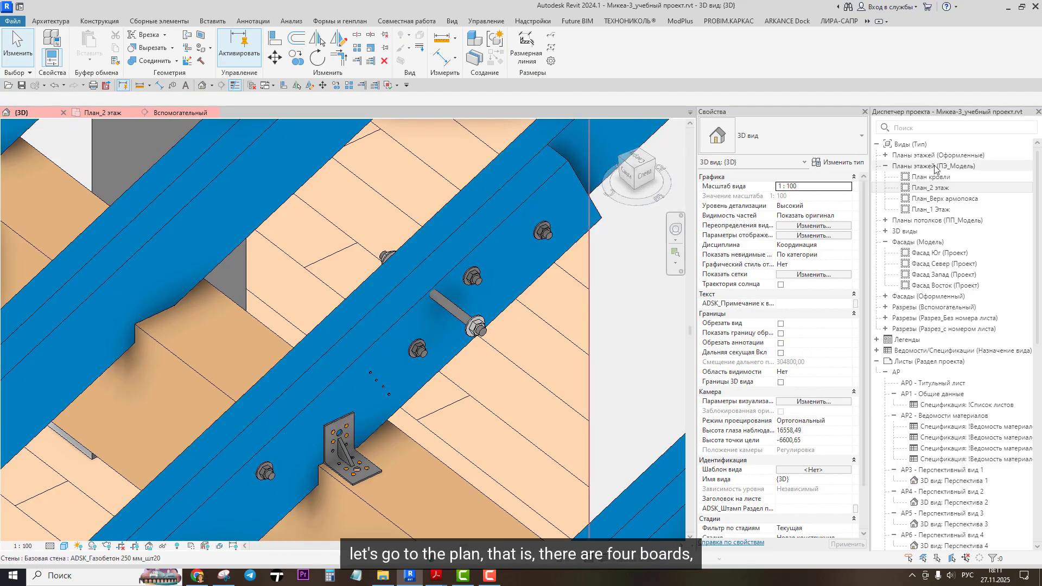
Step: In the plan view План_2 этаж, stretch the new M14 stud by its ends to a working length of about 171 mm
{"action": "double_click", "coordinate": [937, 188]}
{"action": "scroll", "coordinate": [460, 242], "scroll_direction": "down", "scroll_amount": 2}
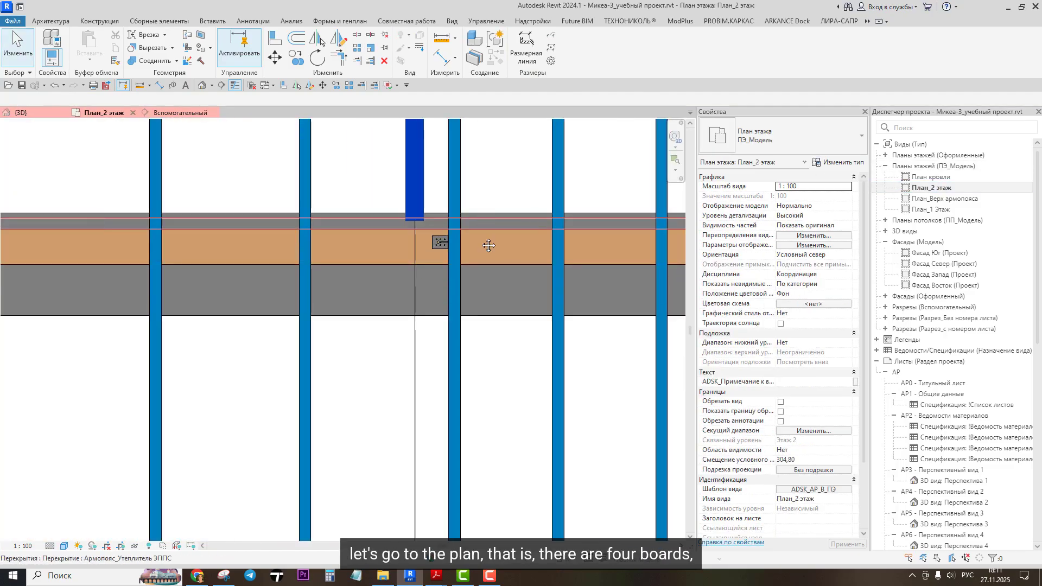
{"action": "middle_click_drag", "start_coordinate": [460, 242], "coordinate": [430, 317]}
{"action": "scroll", "coordinate": [485, 331], "scroll_direction": "down", "scroll_amount": 2}
{"action": "scroll", "coordinate": [398, 389], "scroll_direction": "up", "scroll_amount": 4}
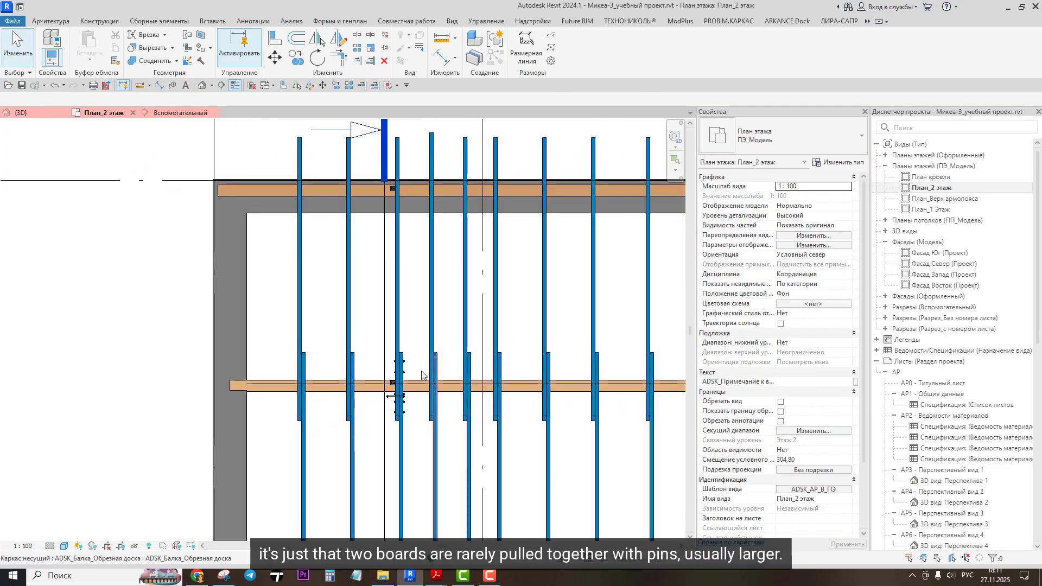
{"action": "scroll", "coordinate": [404, 374], "scroll_direction": "up", "scroll_amount": 5}
{"action": "left_click", "coordinate": [425, 342]}
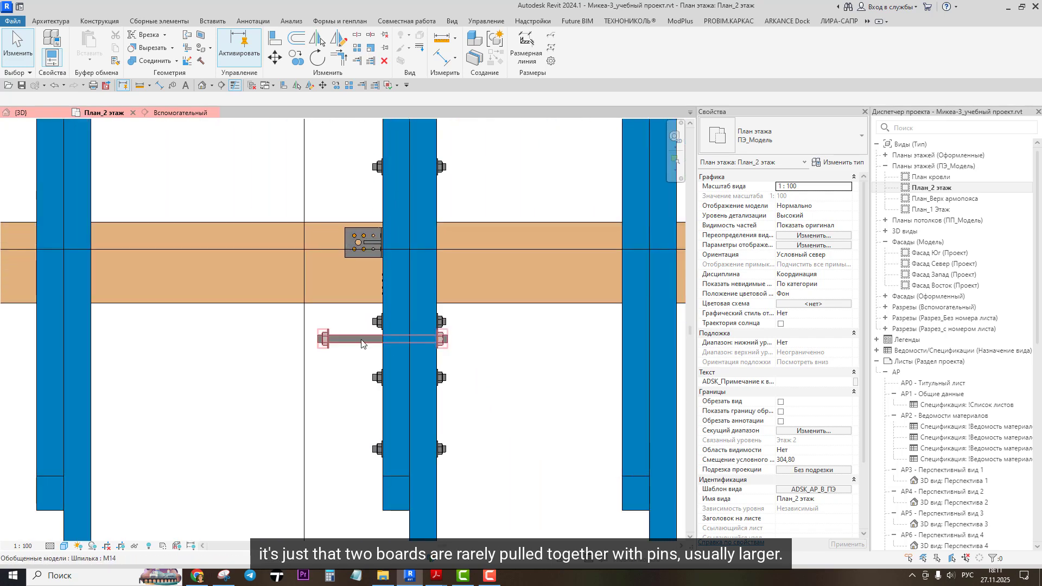
{"action": "scroll", "coordinate": [425, 341], "scroll_direction": "up", "scroll_amount": 3}
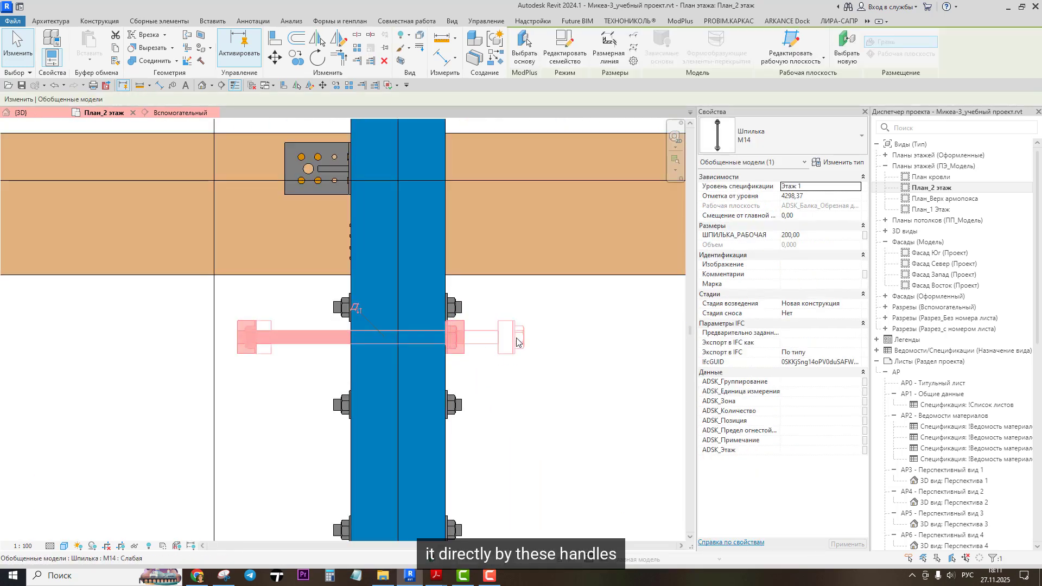
{"action": "left_click_drag", "start_coordinate": [516, 342], "coordinate": [516, 342]}
{"action": "left_click_drag", "start_coordinate": [344, 338], "coordinate": [347, 339]}
{"action": "left_click_drag", "start_coordinate": [469, 339], "coordinate": [459, 359]}
Step: Snap both nuts of the M14 stud to the outer faces of the paired boards, giving a working length of 100 mm
{"action": "scroll", "coordinate": [339, 356], "scroll_direction": "up", "scroll_amount": 3}
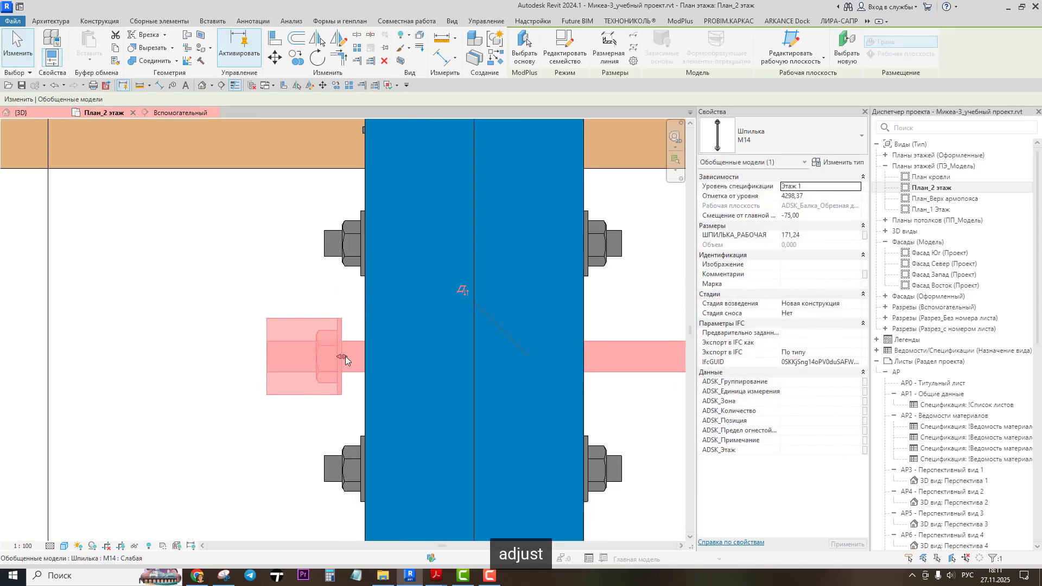
{"action": "left_click_drag", "start_coordinate": [362, 358], "coordinate": [361, 356]}
{"action": "scroll", "coordinate": [362, 356], "scroll_direction": "down", "scroll_amount": 5}
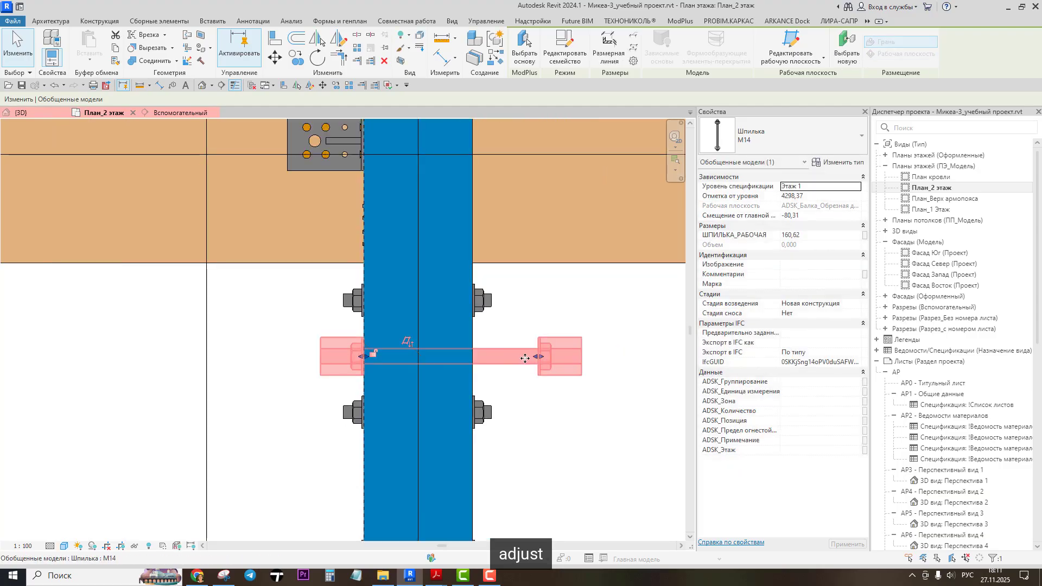
{"action": "left_click_drag", "start_coordinate": [539, 357], "coordinate": [472, 362]}
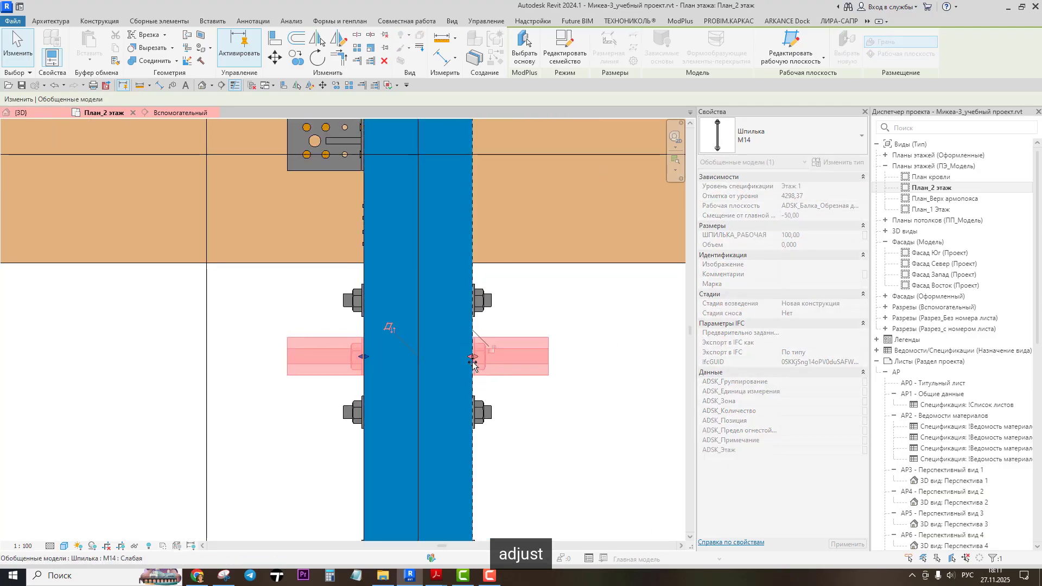
{"action": "left_click", "coordinate": [569, 308]}
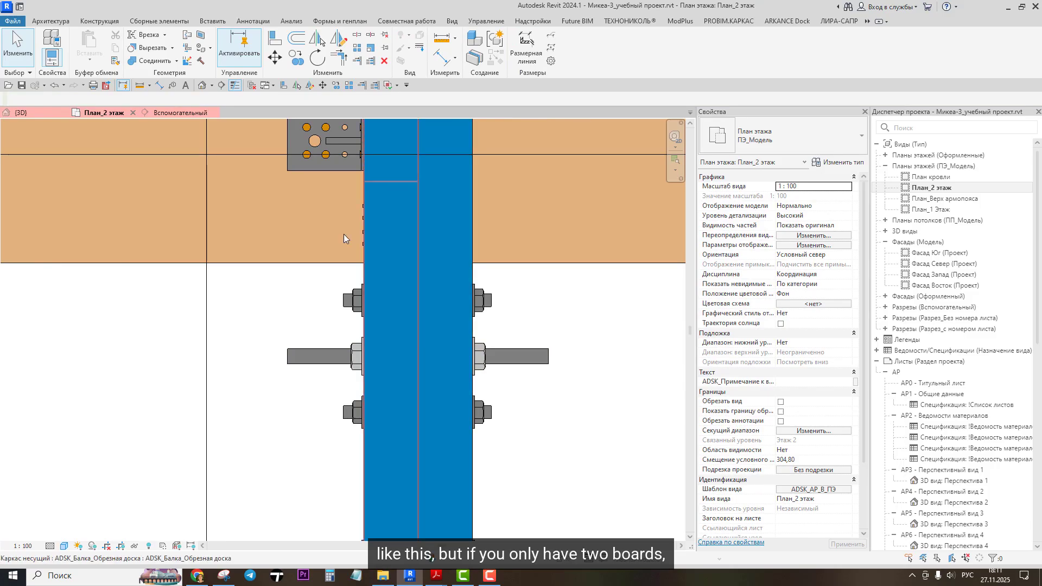
Step: Examine in the 3D view how the M14 stud's ends protrude from the boards compared with the neighbouring 100 mm studs
{"action": "left_click", "coordinate": [205, 85]}
{"action": "scroll", "coordinate": [418, 300], "scroll_direction": "up", "scroll_amount": 3}
{"action": "scroll", "coordinate": [418, 299], "scroll_direction": "up", "scroll_amount": 1}
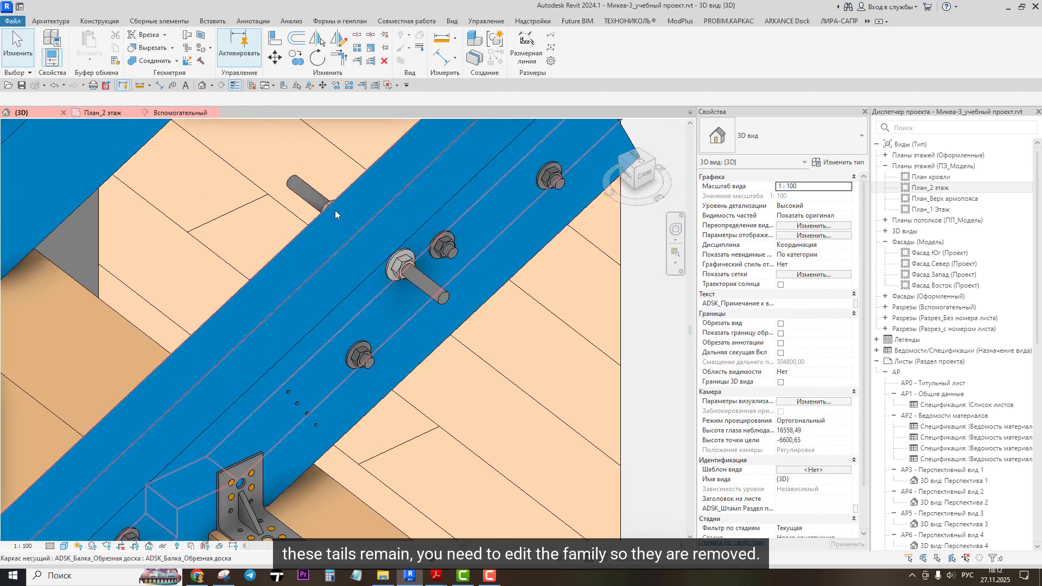
{"action": "scroll", "coordinate": [366, 350], "scroll_direction": "up", "scroll_amount": 3}
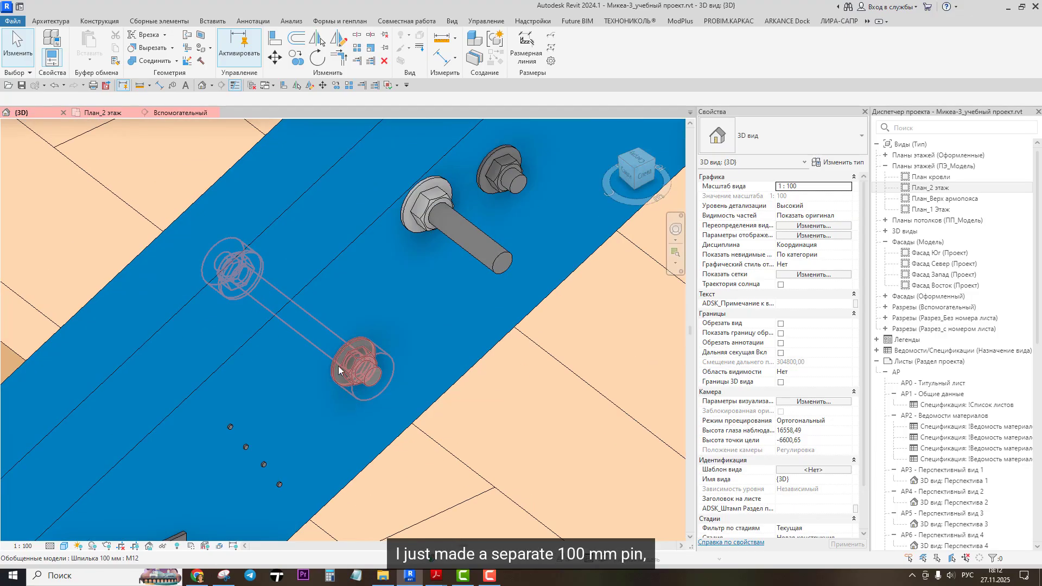
{"action": "scroll", "coordinate": [308, 357], "scroll_direction": "down", "scroll_amount": 5}
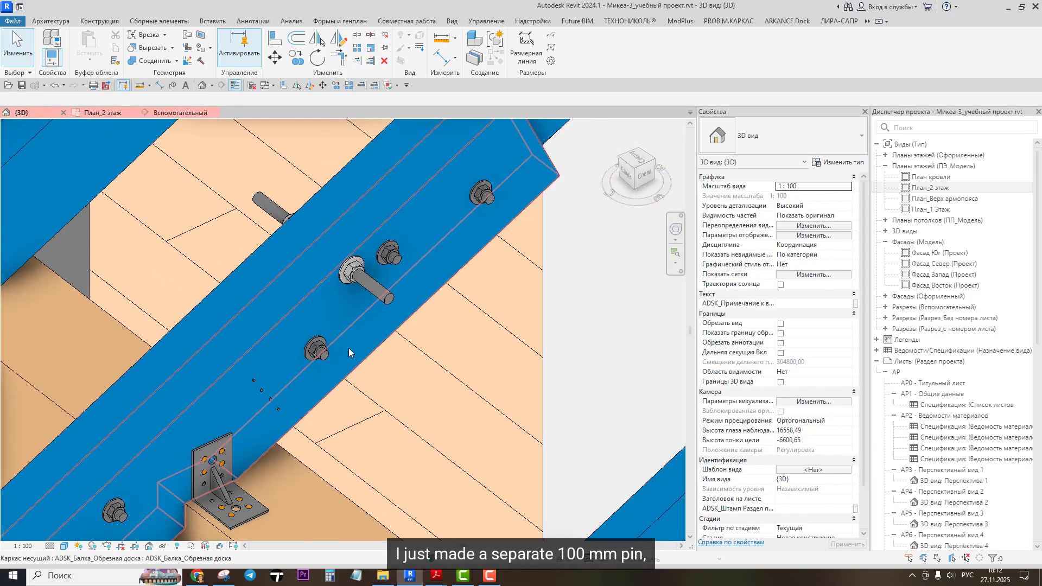
{"action": "scroll", "coordinate": [349, 352], "scroll_direction": "up", "scroll_amount": 2}
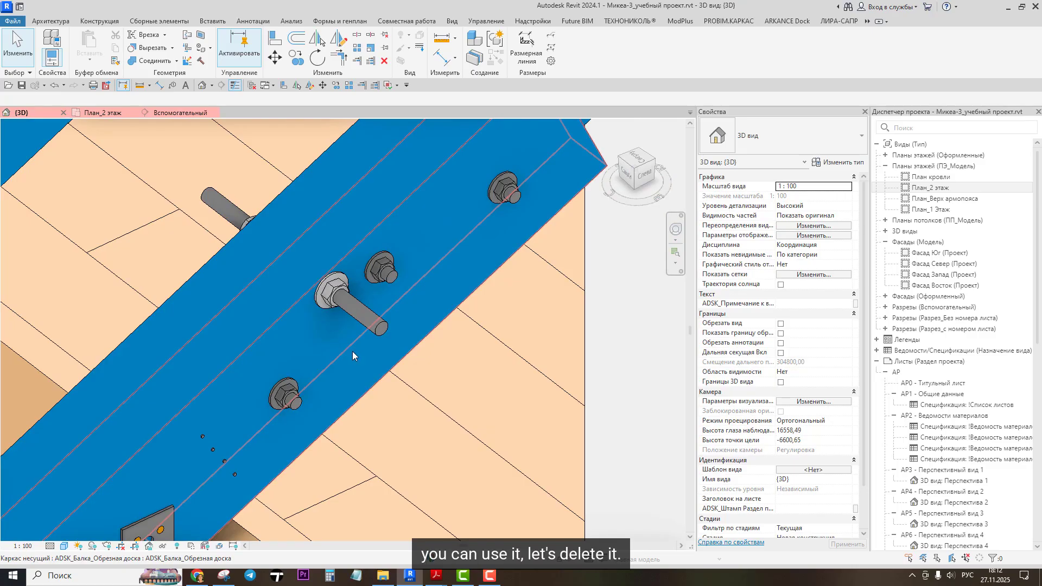
{"action": "scroll", "coordinate": [352, 351], "scroll_direction": "down", "scroll_amount": 3}
{"action": "scroll", "coordinate": [352, 326], "scroll_direction": "up", "scroll_amount": 3}
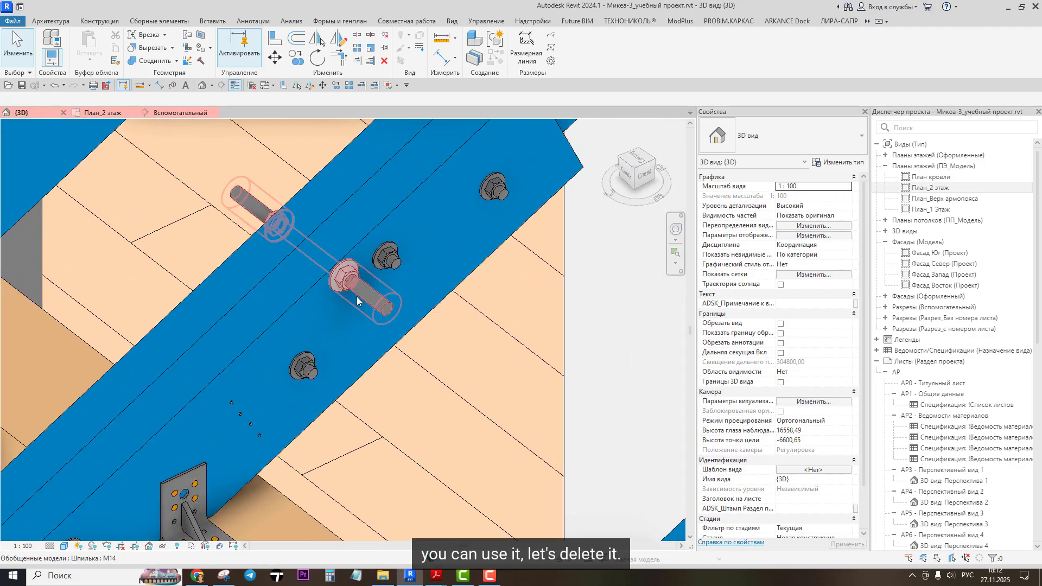
Step: Delete the M14 stud of the family Шпилька from the rafter splice
{"action": "left_click", "coordinate": [357, 298]}
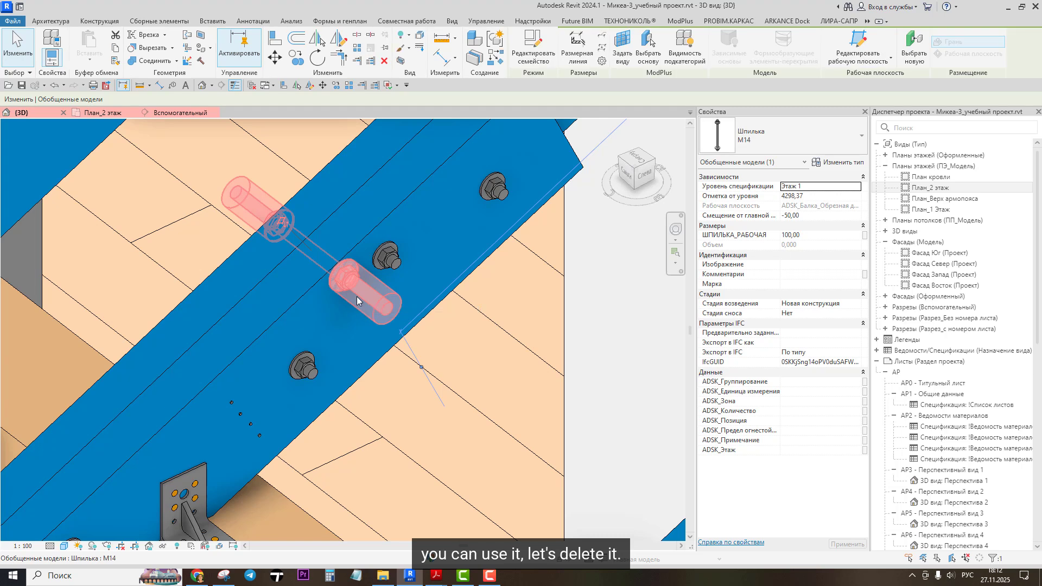
{"action": "key", "text": "Delete"}
{"action": "scroll", "coordinate": [353, 305], "scroll_direction": "down", "scroll_amount": 1}
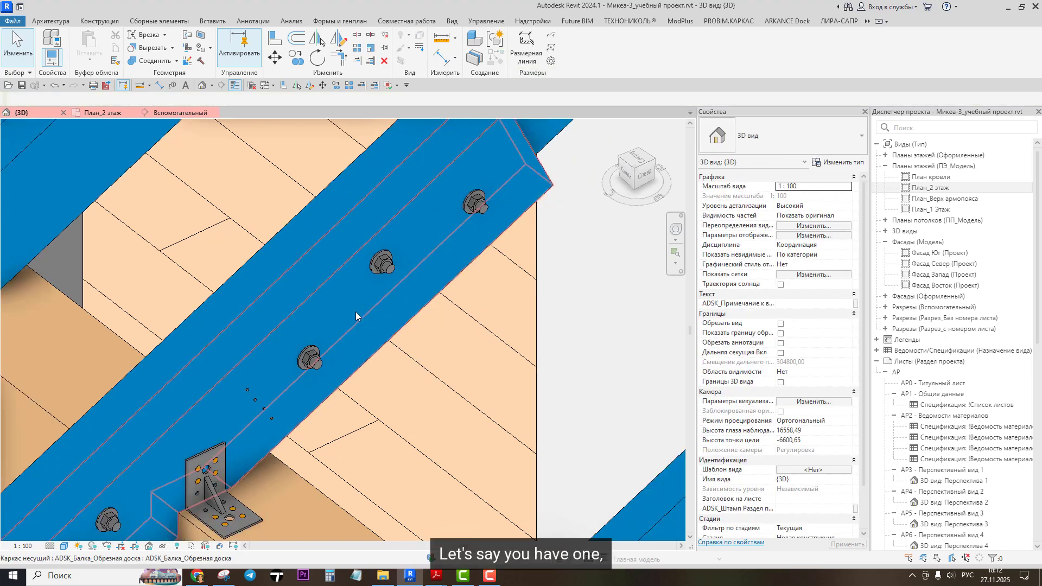
Step: Open the family Шпилька 100 мм for editing from the M12 stud nearest above the bracket
{"action": "scroll", "coordinate": [356, 312], "scroll_direction": "down", "scroll_amount": 2}
{"action": "scroll", "coordinate": [380, 279], "scroll_direction": "up", "scroll_amount": 4}
{"action": "middle_click_drag", "start_coordinate": [490, 329], "coordinate": [373, 361]}
{"action": "scroll", "coordinate": [451, 346], "scroll_direction": "down", "scroll_amount": 5}
{"action": "scroll", "coordinate": [372, 360], "scroll_direction": "up", "scroll_amount": 3}
{"action": "scroll", "coordinate": [367, 361], "scroll_direction": "up", "scroll_amount": 2}
{"action": "left_click", "coordinate": [367, 360]}
{"action": "scroll", "coordinate": [373, 349], "scroll_direction": "up", "scroll_amount": 3}
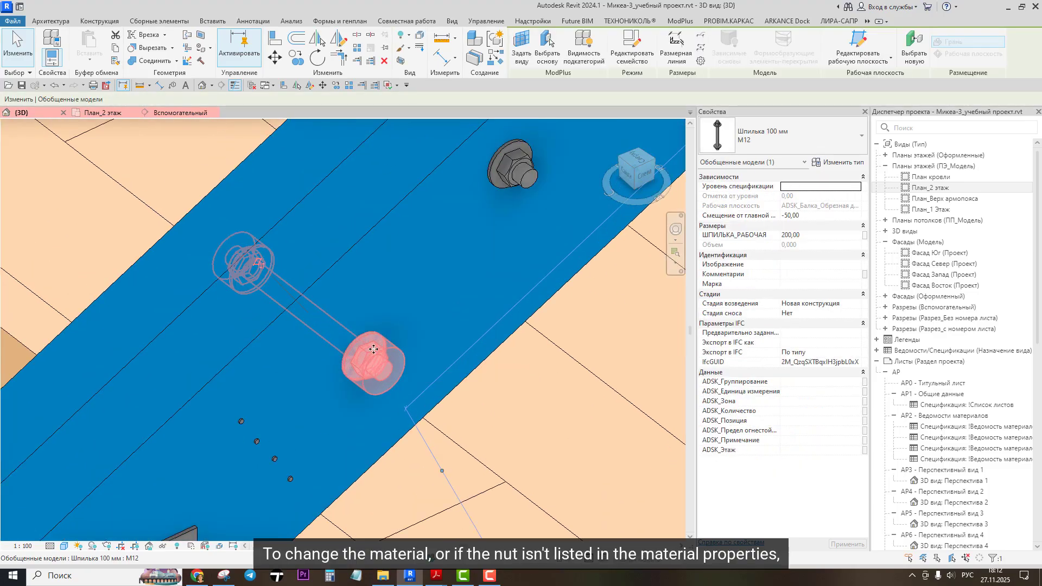
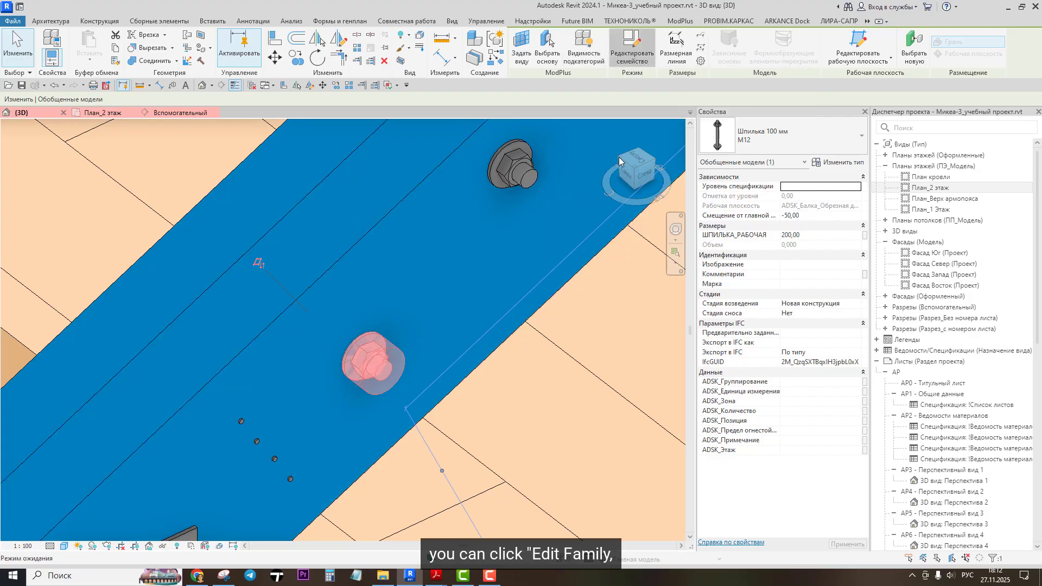
{"action": "left_click", "coordinate": [632, 47]}
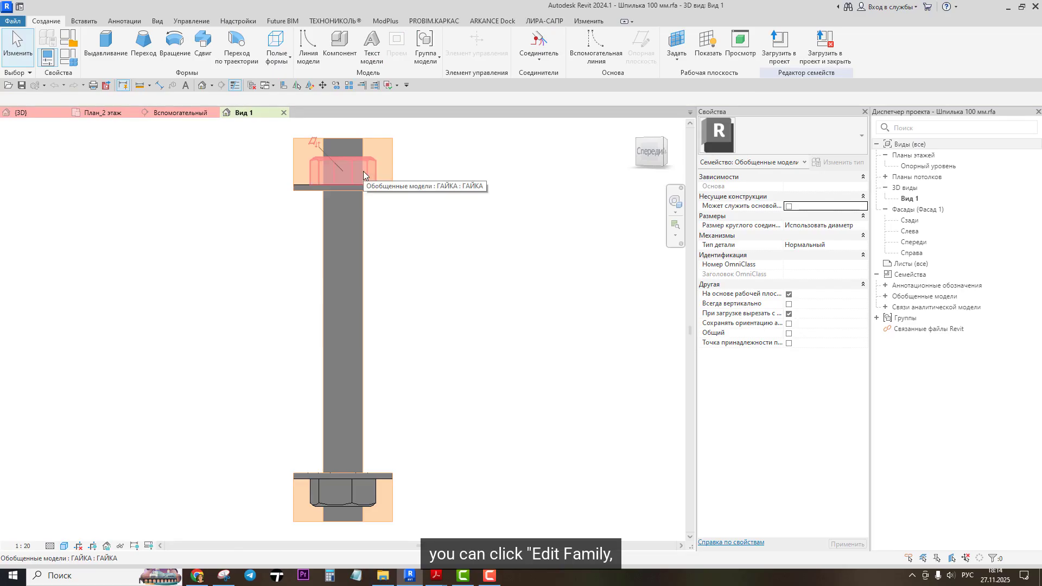
Step: In the nested nut family ГАЙКА, change the shading colour of the extrusion's material Стадия-существующие to RGB 183 183 183
{"action": "left_click", "coordinate": [363, 171]}
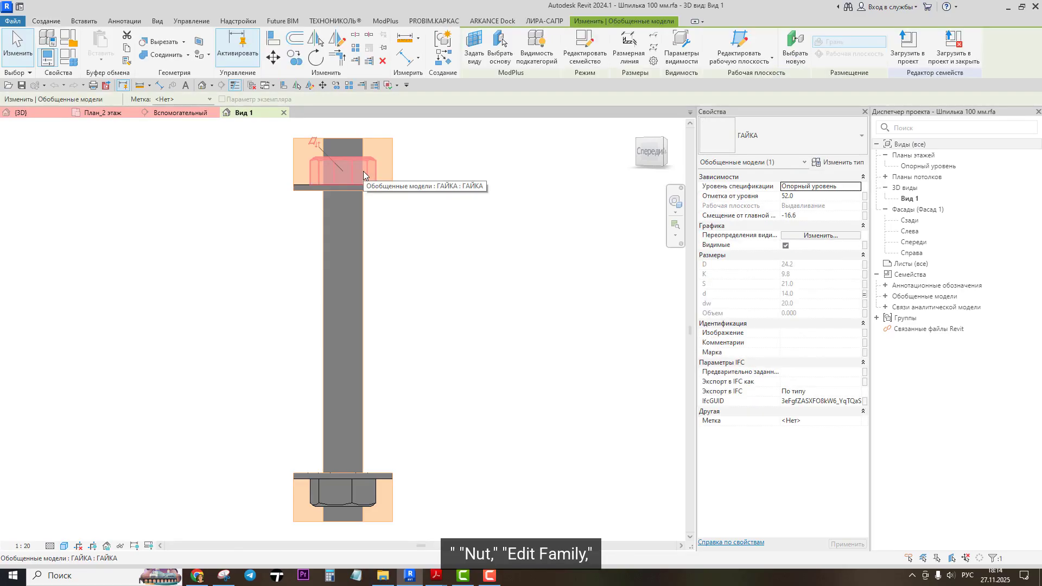
{"action": "left_click", "coordinate": [580, 64]}
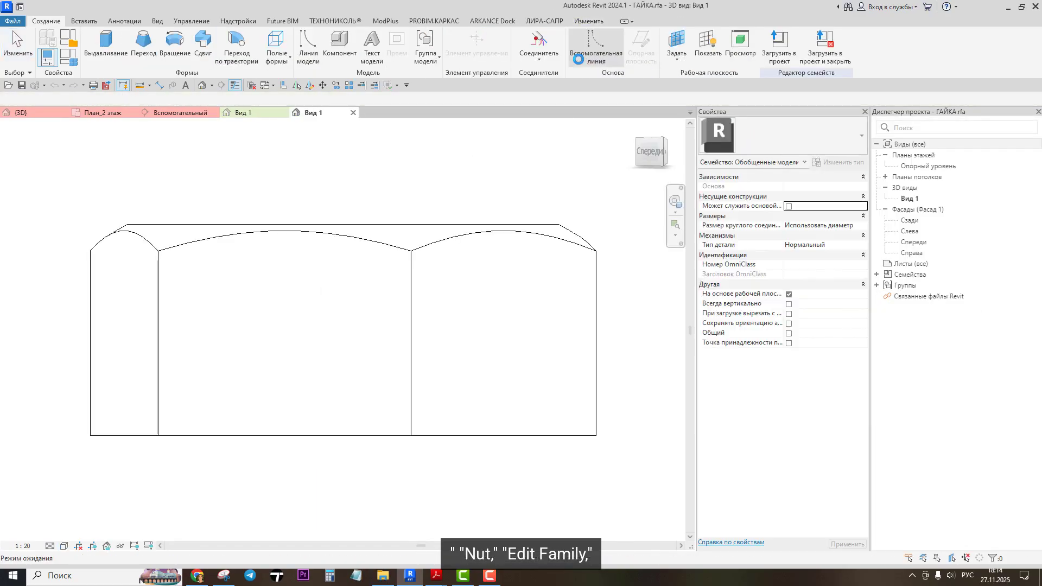
{"action": "left_click", "coordinate": [501, 245]}
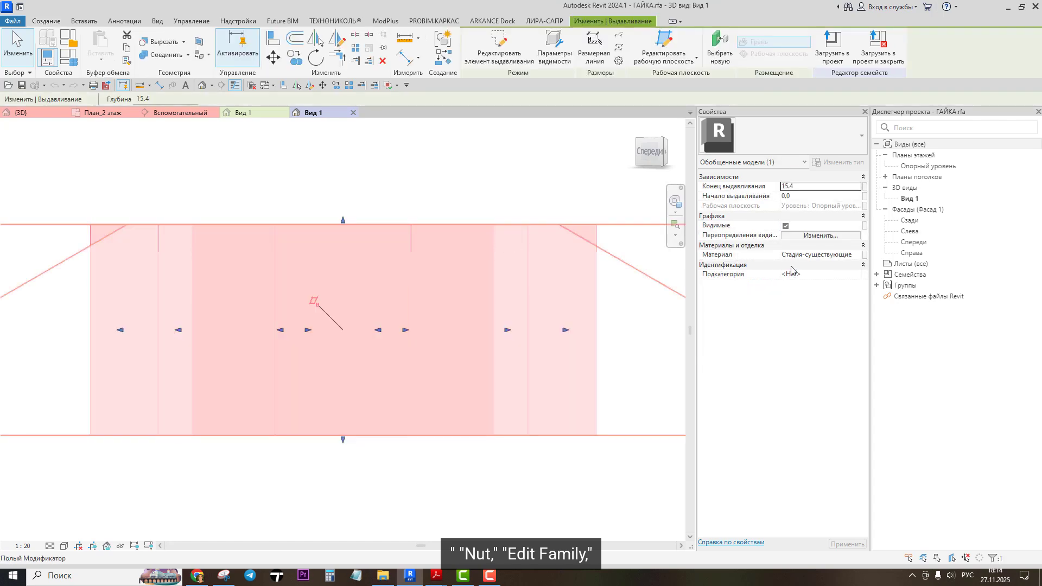
{"action": "left_click", "coordinate": [857, 255]}
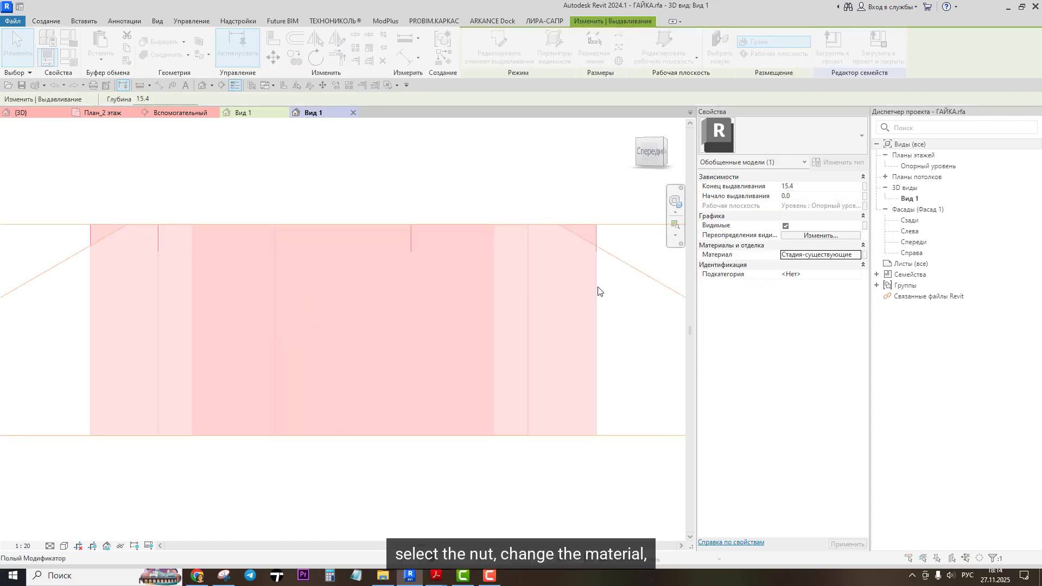
{"action": "left_click", "coordinate": [532, 287]}
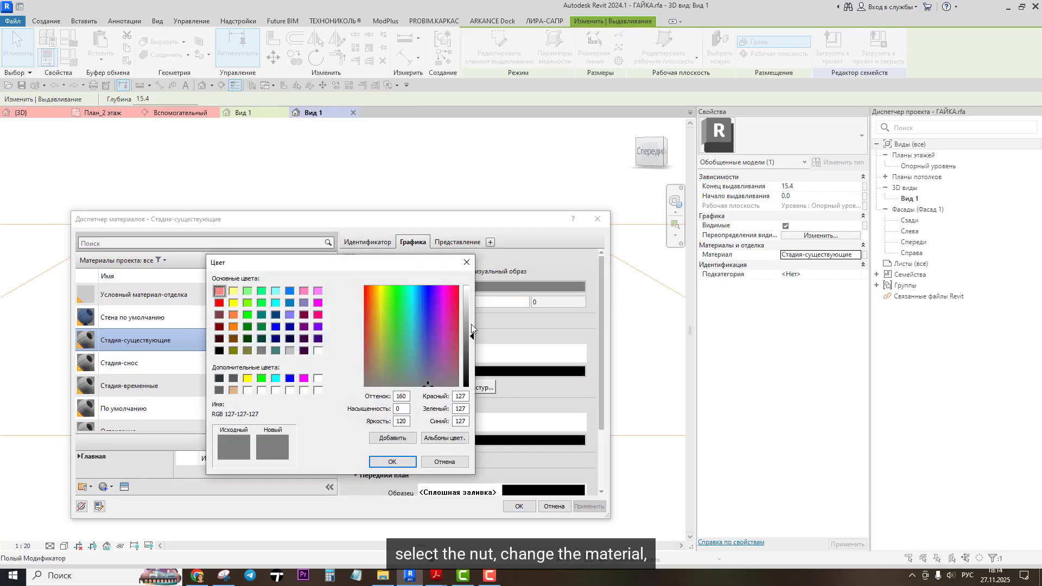
{"action": "left_click", "coordinate": [392, 461]}
{"action": "left_click", "coordinate": [511, 502]}
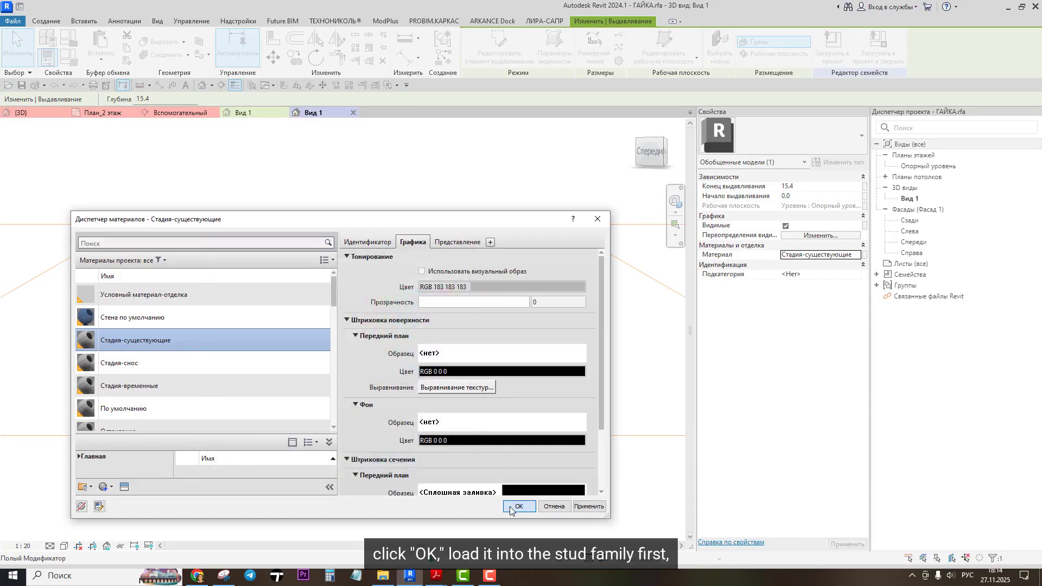
Step: Load ГАЙКА into the family Шпилька 100 мм, replacing the existing version, and close the nut family without saving its file
{"action": "left_click", "coordinate": [865, 63]}
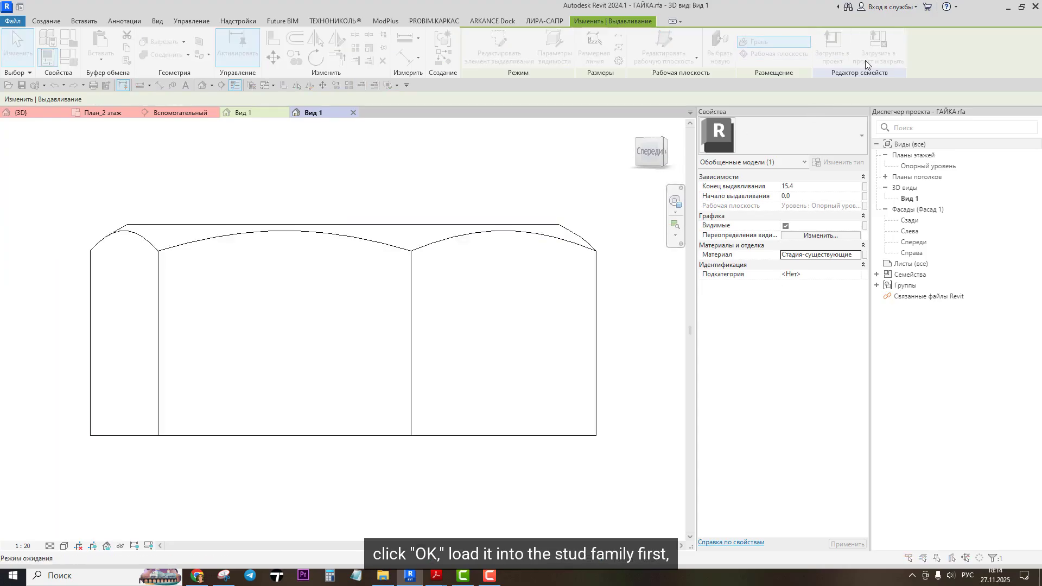
{"action": "left_click", "coordinate": [451, 238]}
{"action": "left_click", "coordinate": [451, 228]}
{"action": "left_click", "coordinate": [493, 368]}
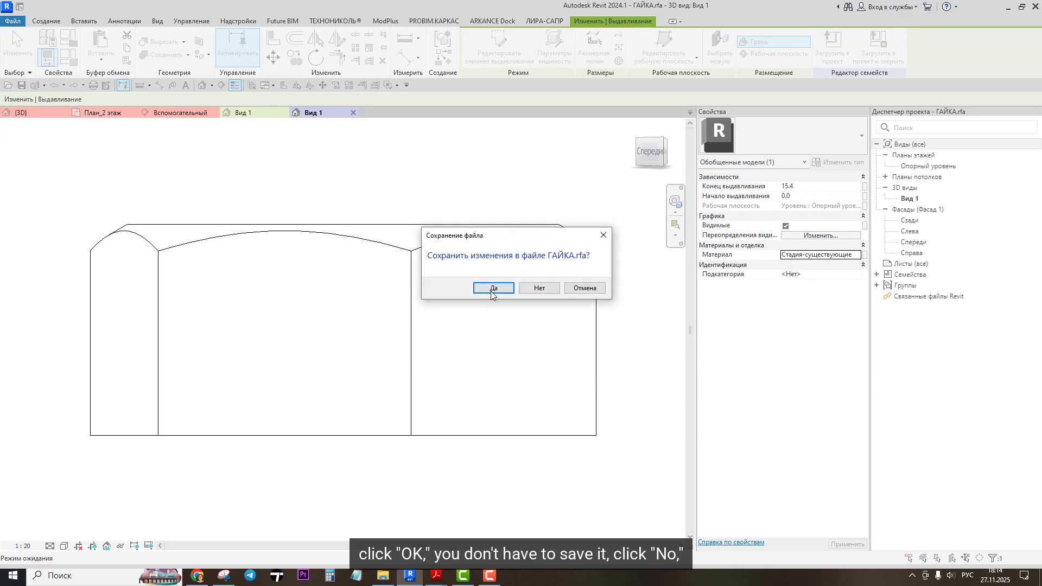
{"action": "left_click", "coordinate": [541, 289]}
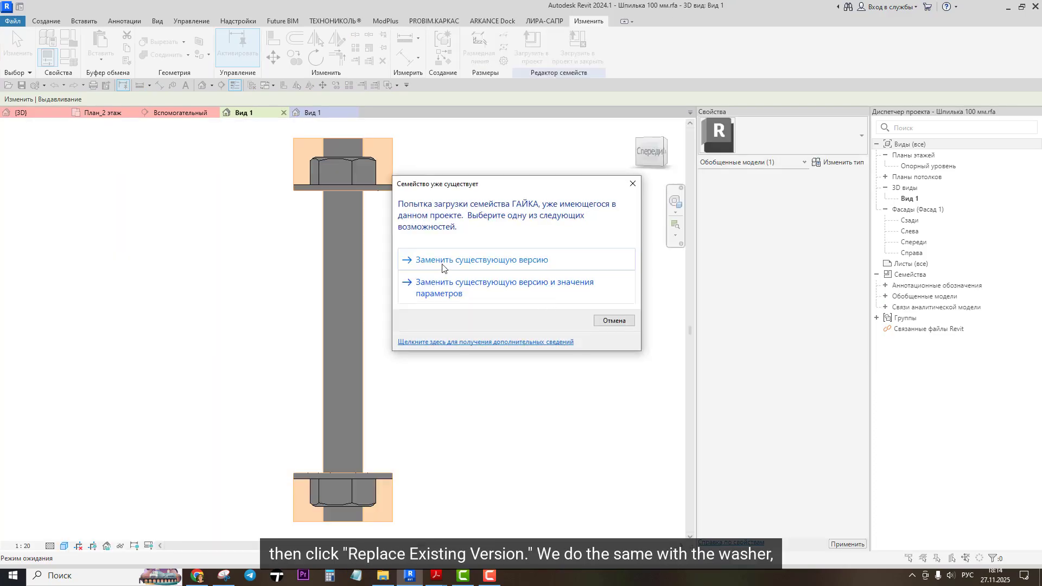
{"action": "left_click", "coordinate": [460, 263]}
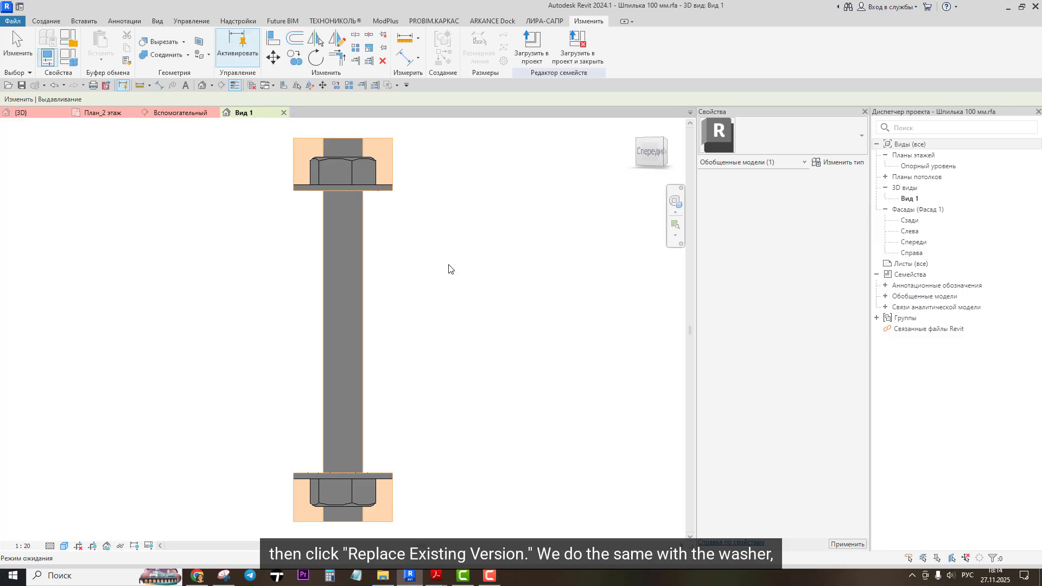
Step: Open the nested washer family ШАЙБА and assign its extrusion the material Стадия-существующие with shading colour RGB 187 187 187
{"action": "scroll", "coordinate": [372, 267], "scroll_direction": "up", "scroll_amount": 4}
{"action": "left_click", "coordinate": [374, 271]}
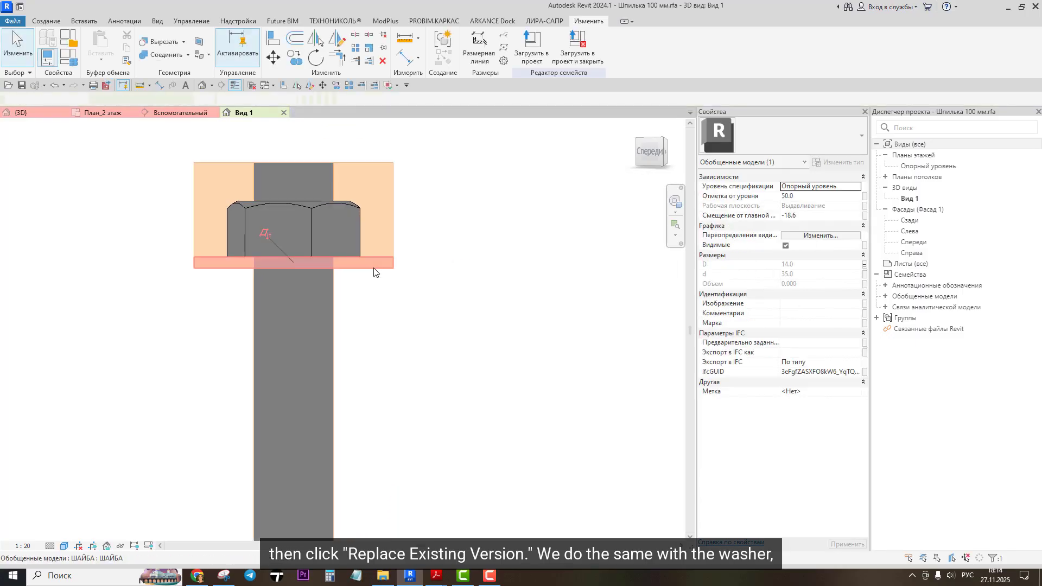
{"action": "left_click", "coordinate": [586, 54]}
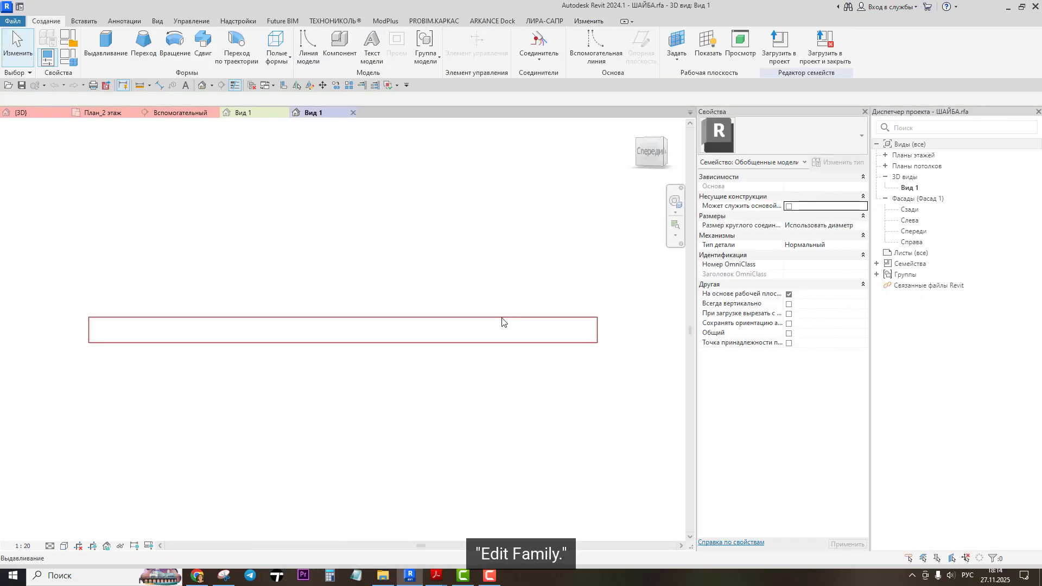
{"action": "left_click", "coordinate": [503, 323]}
{"action": "left_click", "coordinate": [843, 258]}
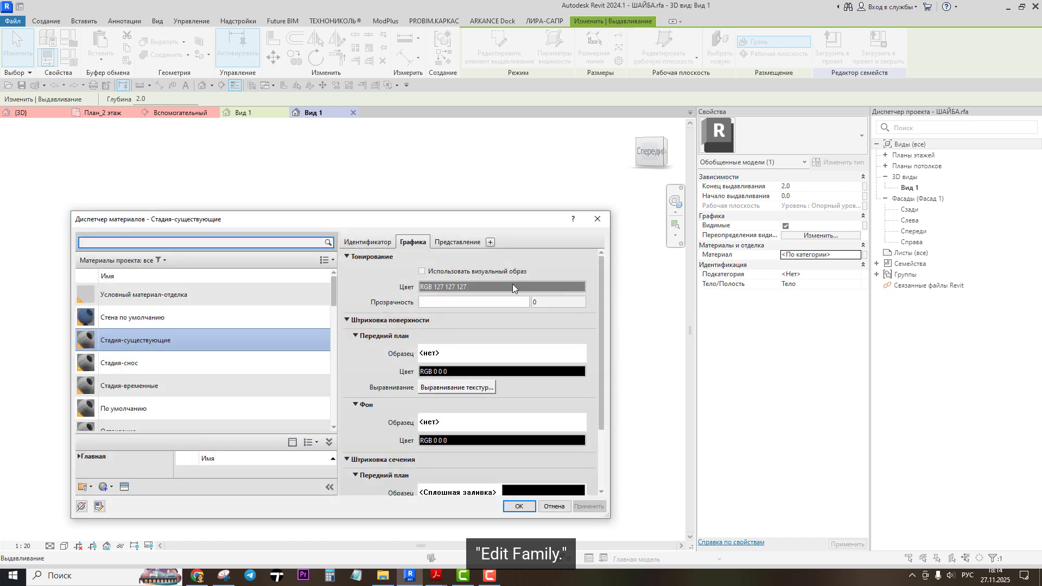
{"action": "left_click", "coordinate": [510, 286]}
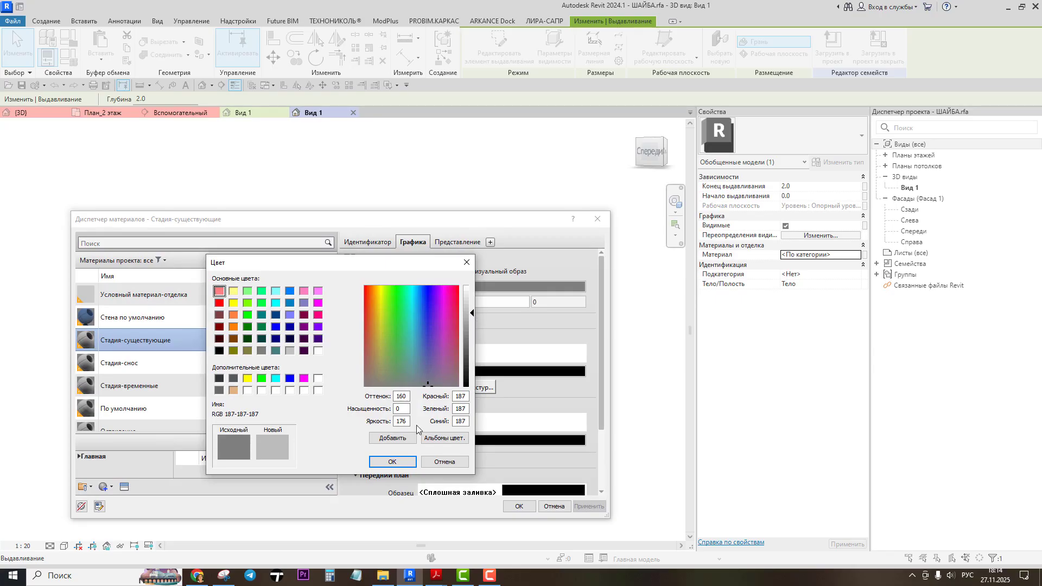
{"action": "left_click", "coordinate": [393, 461]}
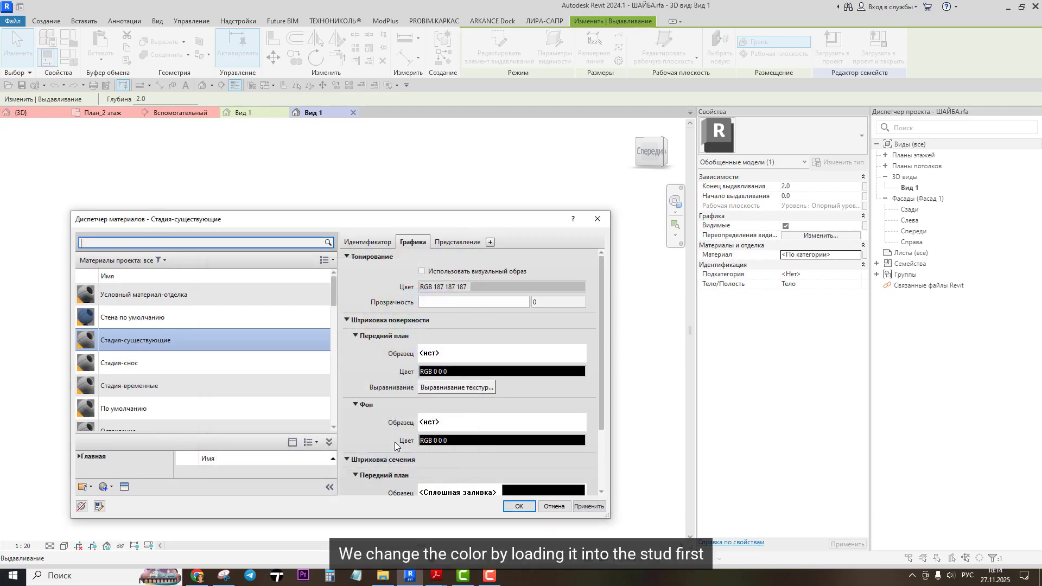
{"action": "left_click", "coordinate": [519, 507]}
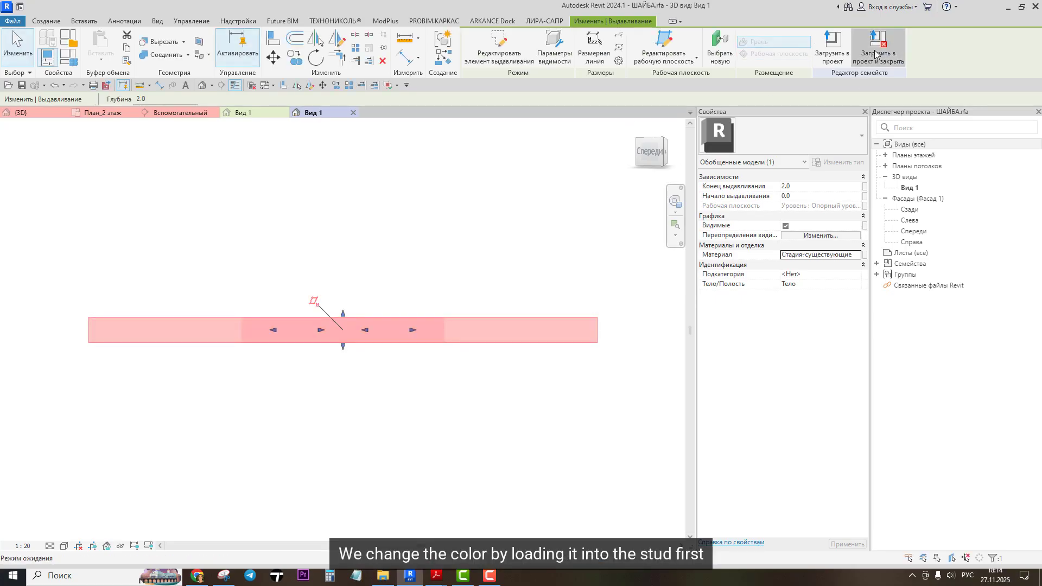
Step: Load ШАЙБА into the family Шпилька 100 мм, replacing the existing version, and close the washer family without saving its file
{"action": "left_click", "coordinate": [875, 53]}
{"action": "left_click", "coordinate": [493, 366]}
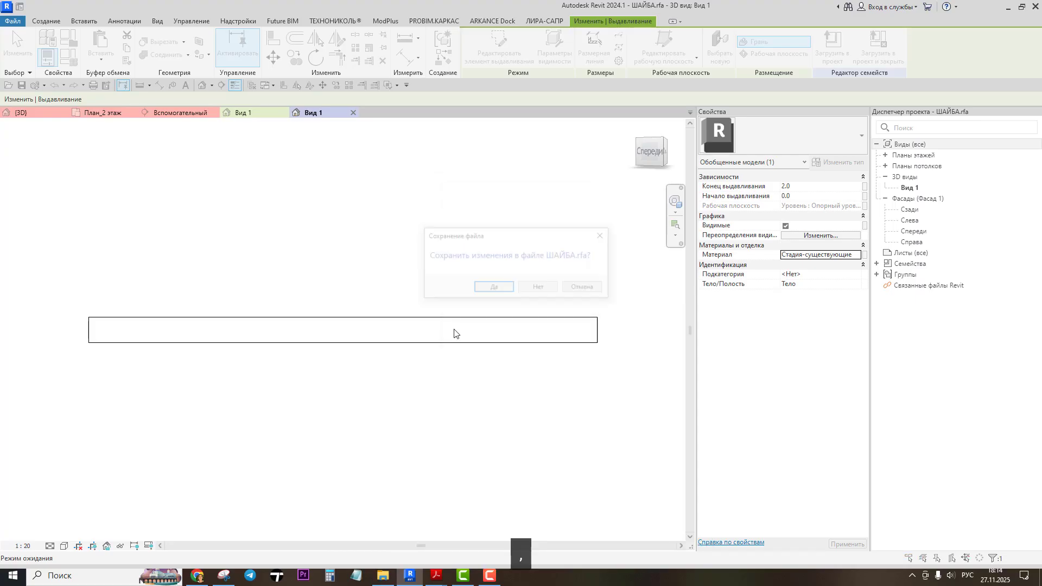
{"action": "left_click", "coordinate": [540, 288]}
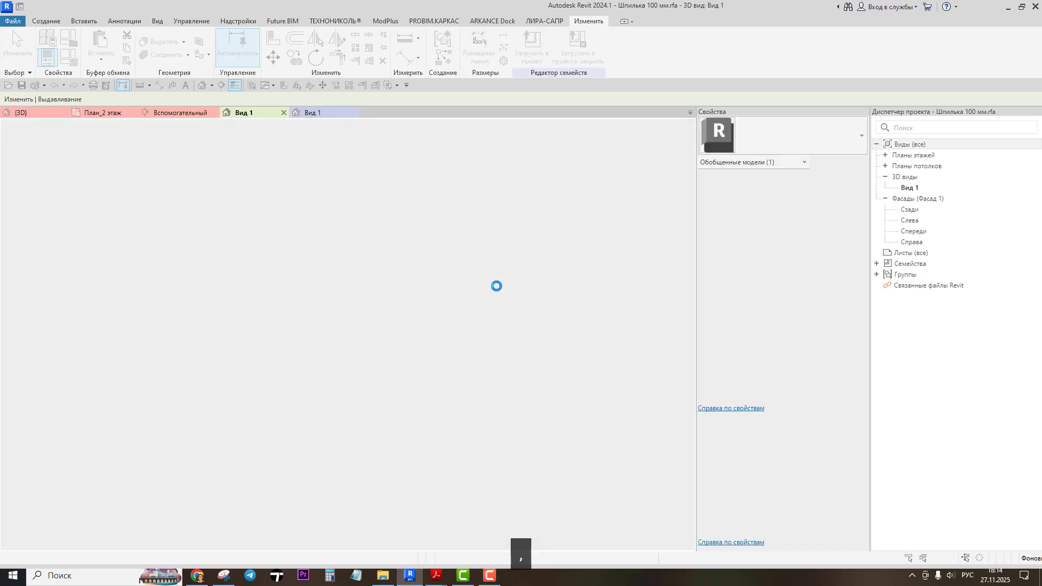
{"action": "left_click", "coordinate": [461, 266]}
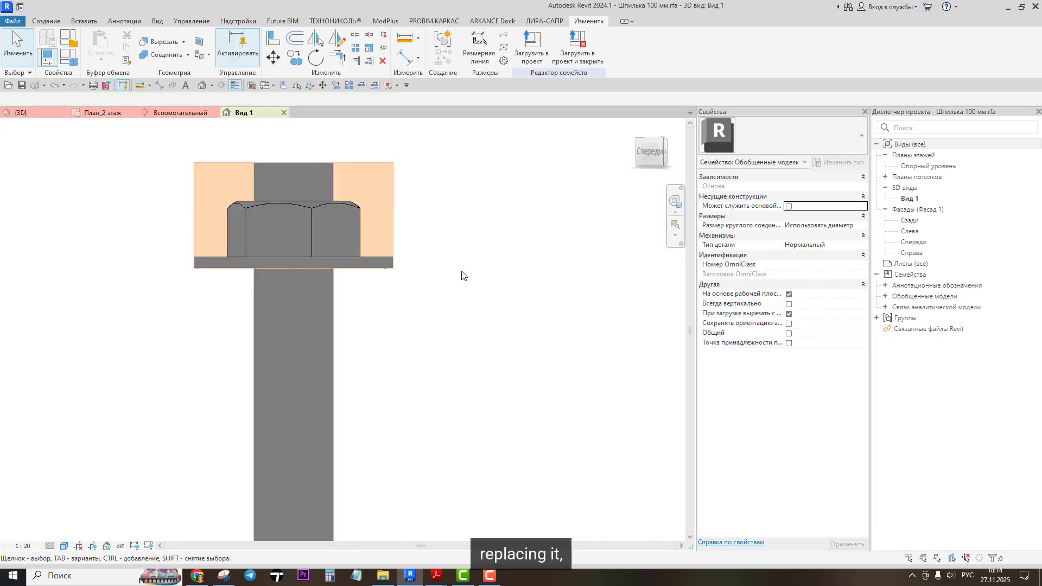
Step: Load the family Шпилька 100 мм into the project, replacing the existing version, and close it without saving its file
{"action": "left_click", "coordinate": [574, 57]}
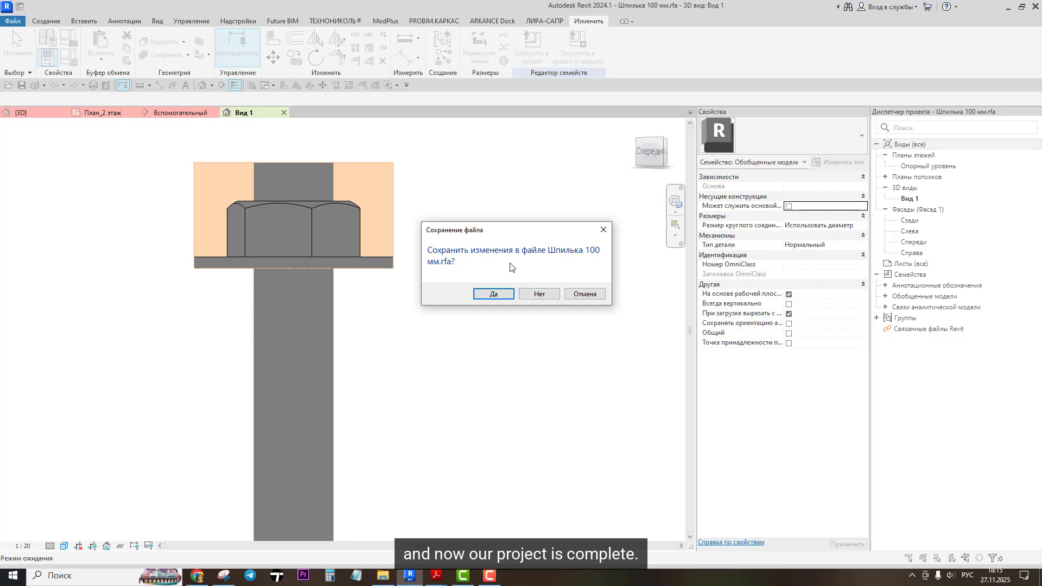
{"action": "left_click", "coordinate": [534, 294]}
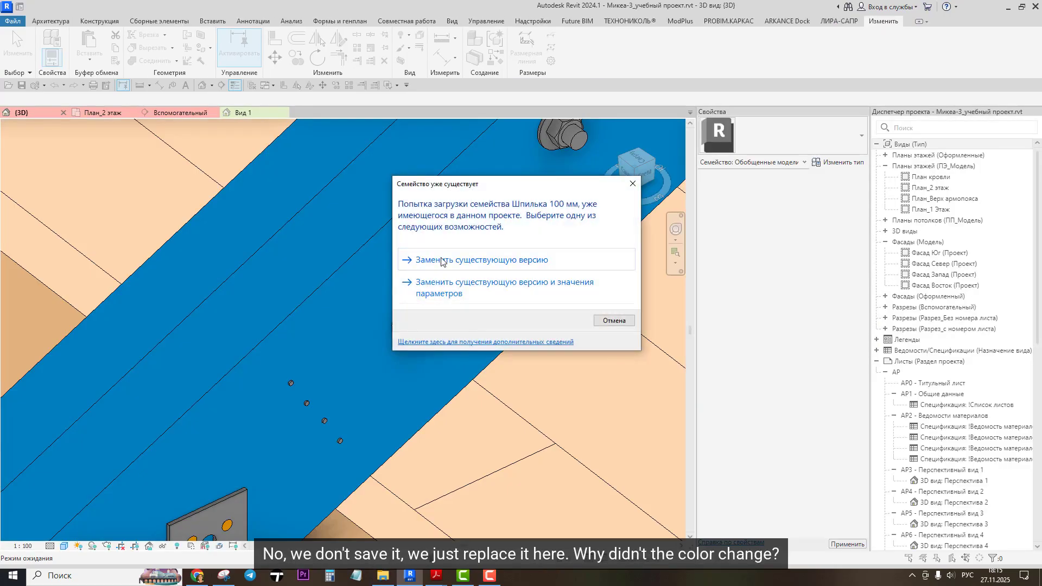
{"action": "left_click", "coordinate": [441, 261]}
Step: In the project's materials, change the shading colour of Стадия-существующие to RGB 209 209 209
{"action": "scroll", "coordinate": [441, 262], "scroll_direction": "down", "scroll_amount": 3}
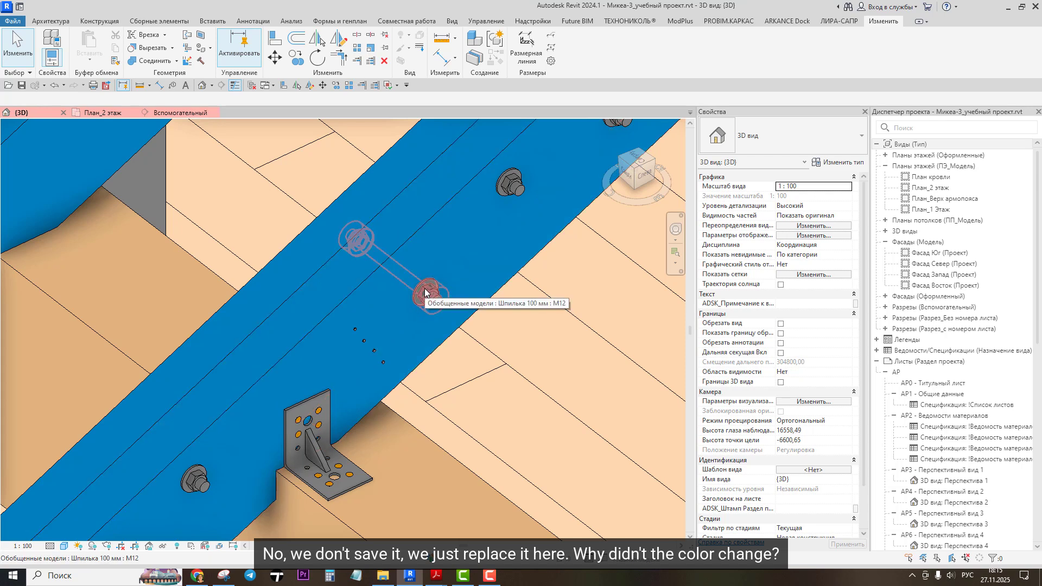
{"action": "middle_click_drag", "start_coordinate": [494, 240], "coordinate": [438, 300]}
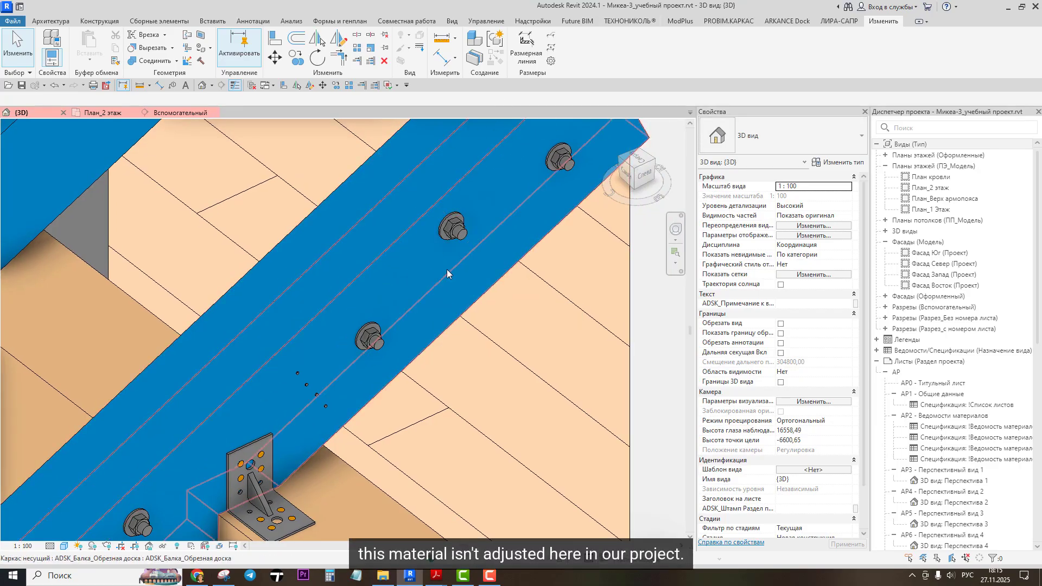
{"action": "scroll", "coordinate": [374, 356], "scroll_direction": "up", "scroll_amount": 3}
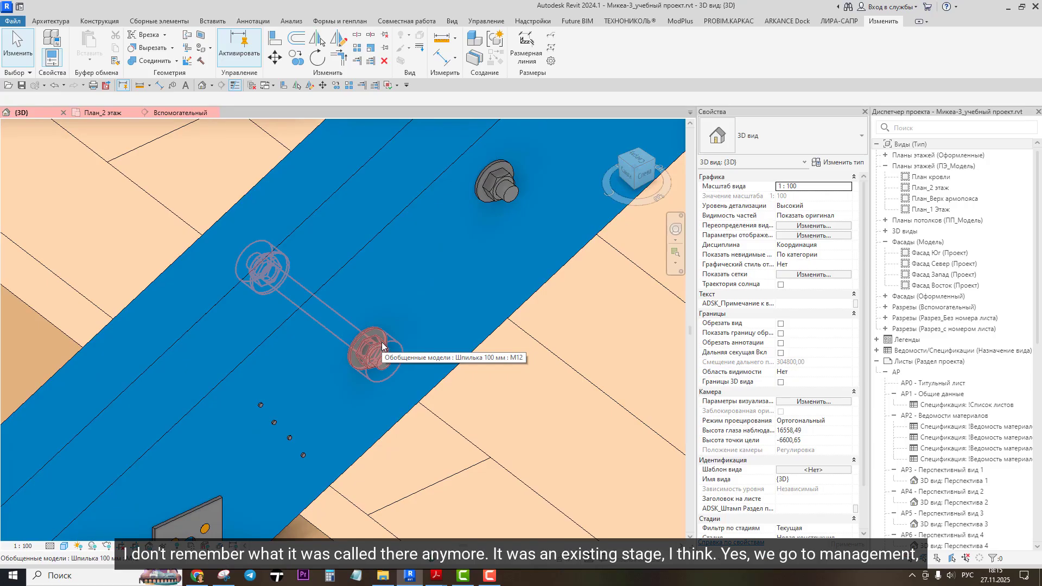
{"action": "left_click", "coordinate": [484, 22]}
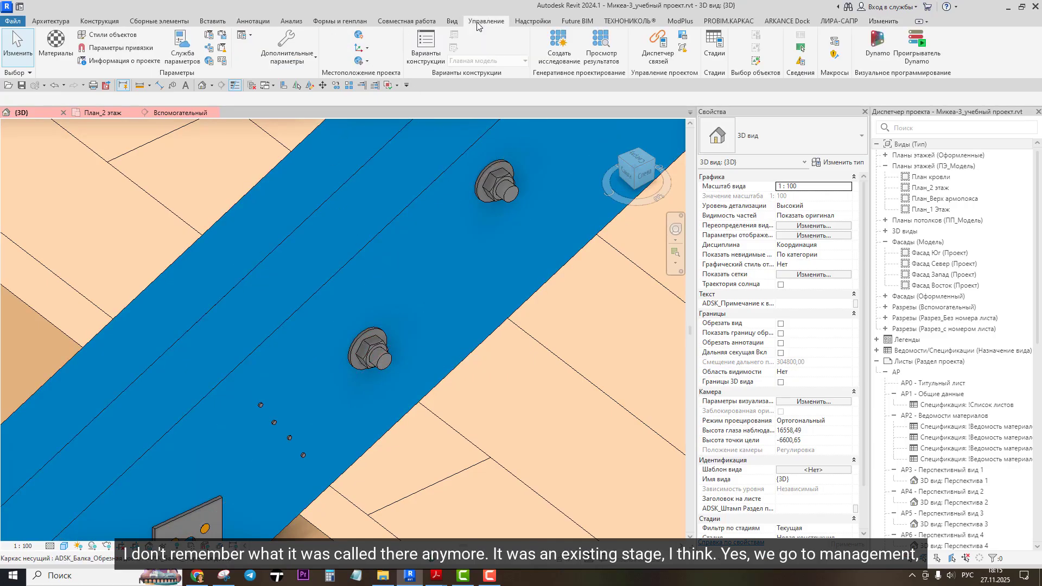
{"action": "left_click", "coordinate": [57, 57]}
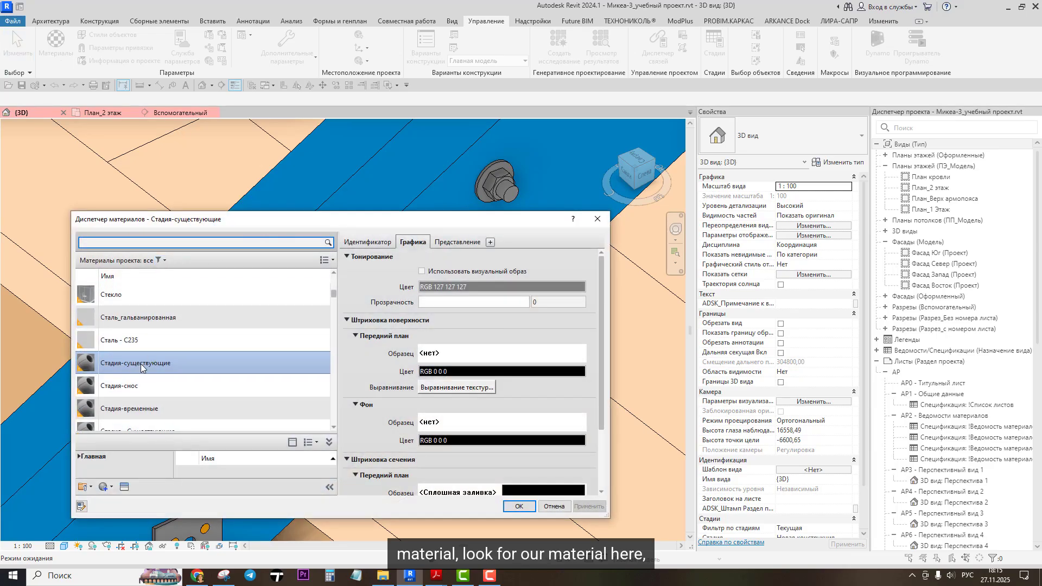
{"action": "left_click", "coordinate": [442, 287]}
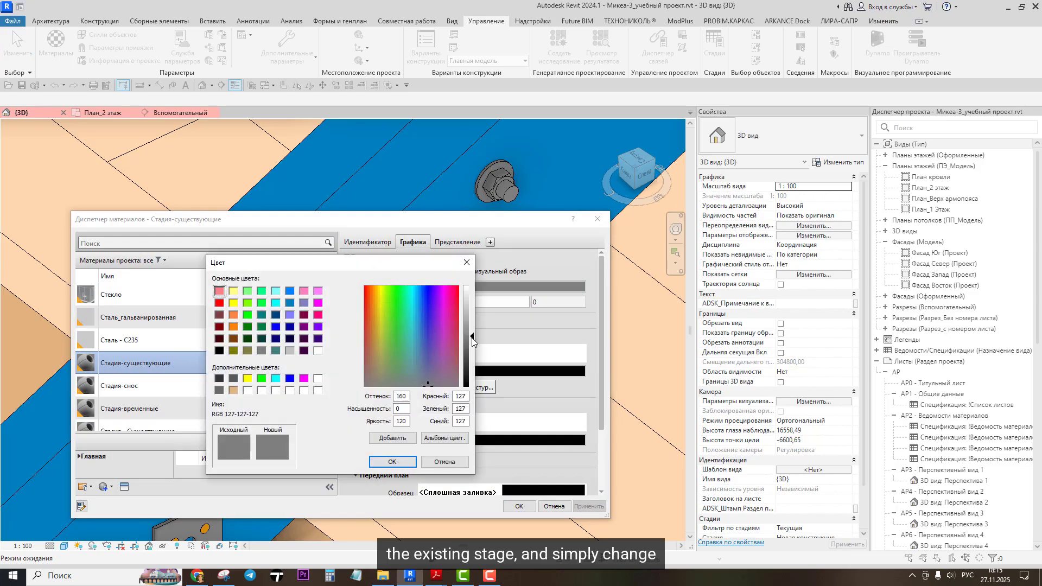
{"action": "left_click_drag", "start_coordinate": [473, 307], "coordinate": [473, 309]}
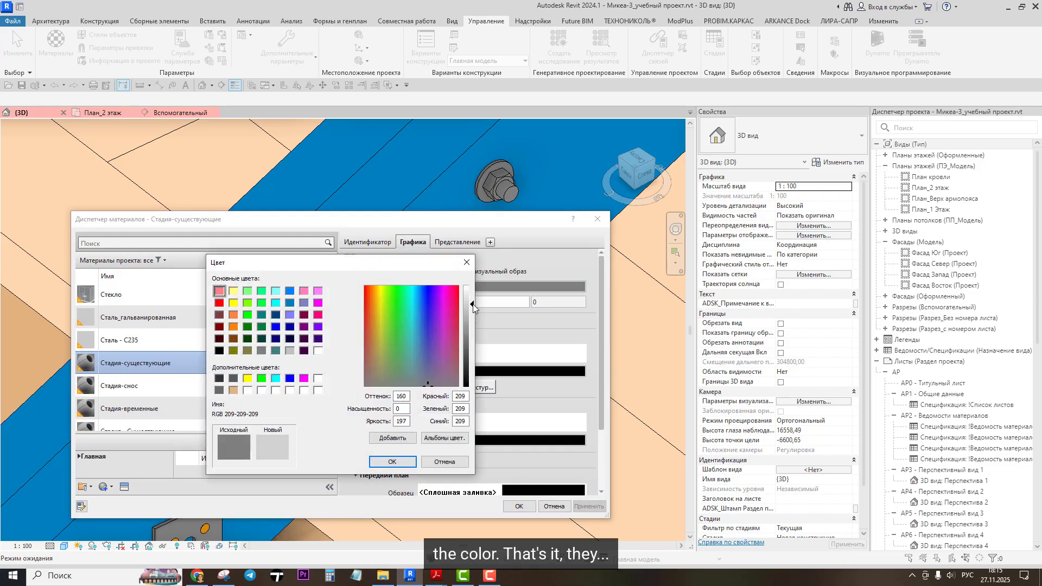
{"action": "left_click", "coordinate": [391, 462]}
{"action": "left_click", "coordinate": [516, 508]}
Step: Examine the recoloured nuts and washers on the rafter splice and the neighbouring rafters that still lack fasteners
{"action": "scroll", "coordinate": [456, 281], "scroll_direction": "down", "scroll_amount": 4}
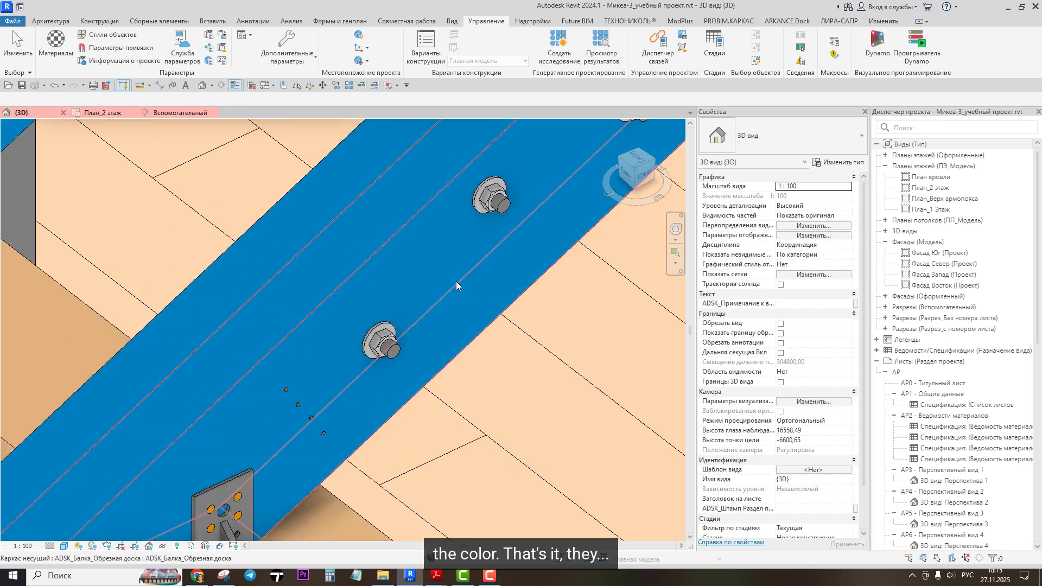
{"action": "scroll", "coordinate": [472, 247], "scroll_direction": "down", "scroll_amount": 2}
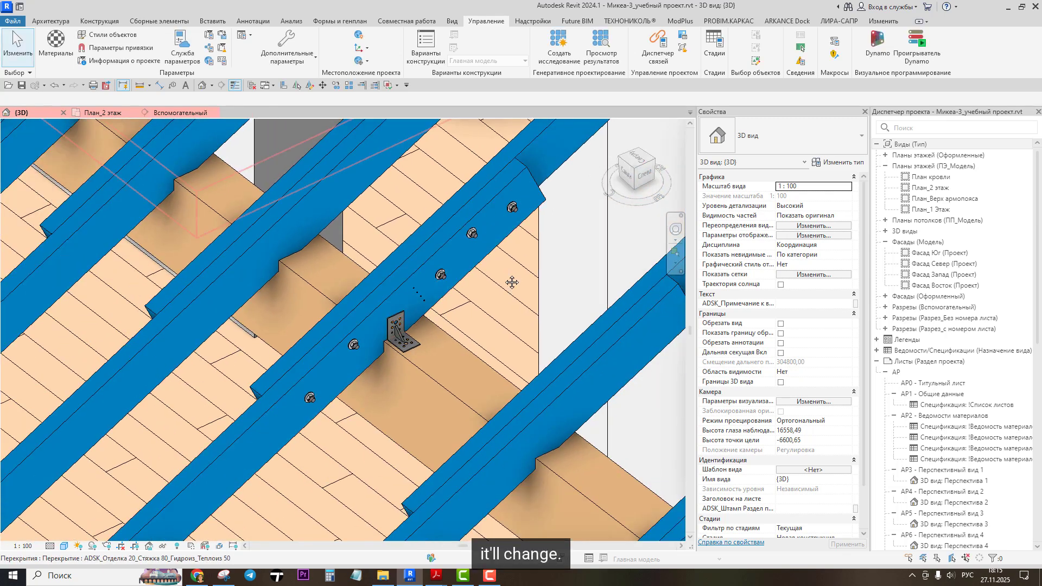
{"action": "scroll", "coordinate": [512, 283], "scroll_direction": "up", "scroll_amount": 3}
{"action": "scroll", "coordinate": [473, 279], "scroll_direction": "up", "scroll_amount": 1}
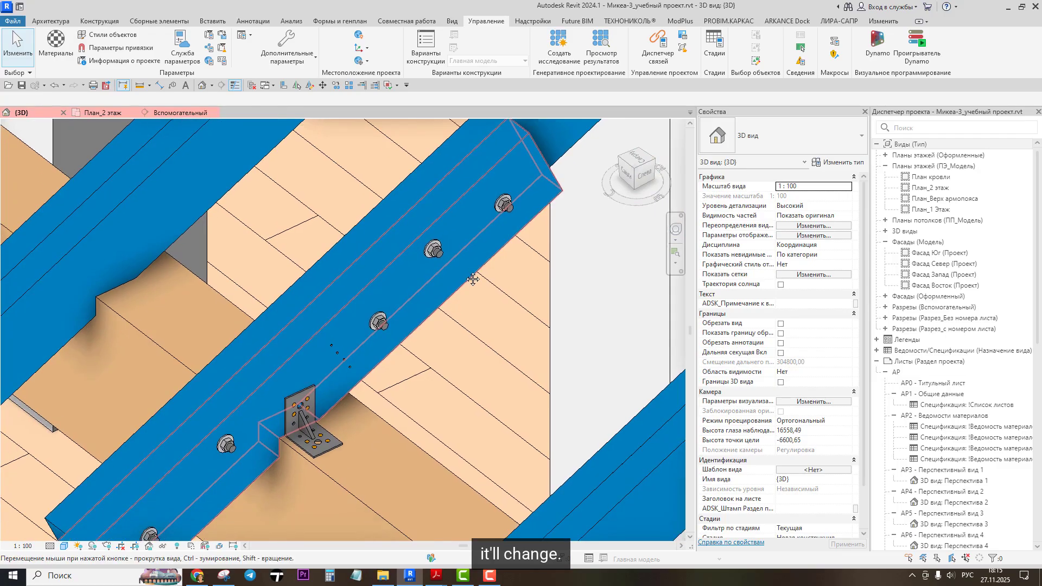
{"action": "middle_click_drag", "start_coordinate": [473, 279], "coordinate": [483, 247]}
{"action": "middle_click_drag", "start_coordinate": [383, 361], "coordinate": [426, 331]}
{"action": "scroll", "coordinate": [418, 331], "scroll_direction": "up", "scroll_amount": 3}
{"action": "scroll", "coordinate": [414, 332], "scroll_direction": "down", "scroll_amount": 2}
{"action": "middle_click_drag", "start_coordinate": [489, 313], "coordinate": [418, 372]}
{"action": "scroll", "coordinate": [437, 333], "scroll_direction": "down", "scroll_amount": 4}
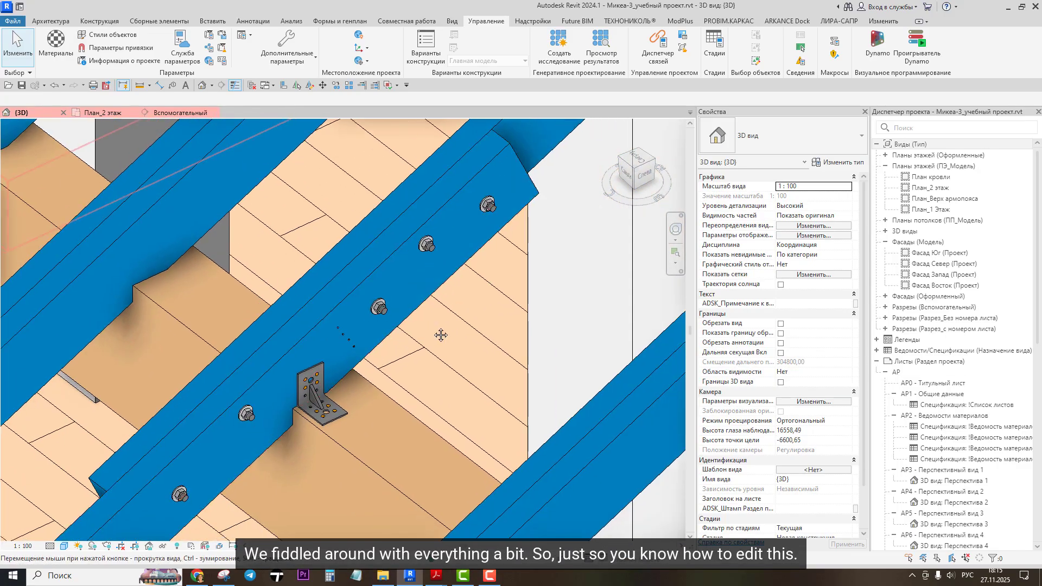
{"action": "scroll", "coordinate": [441, 347], "scroll_direction": "up", "scroll_amount": 2}
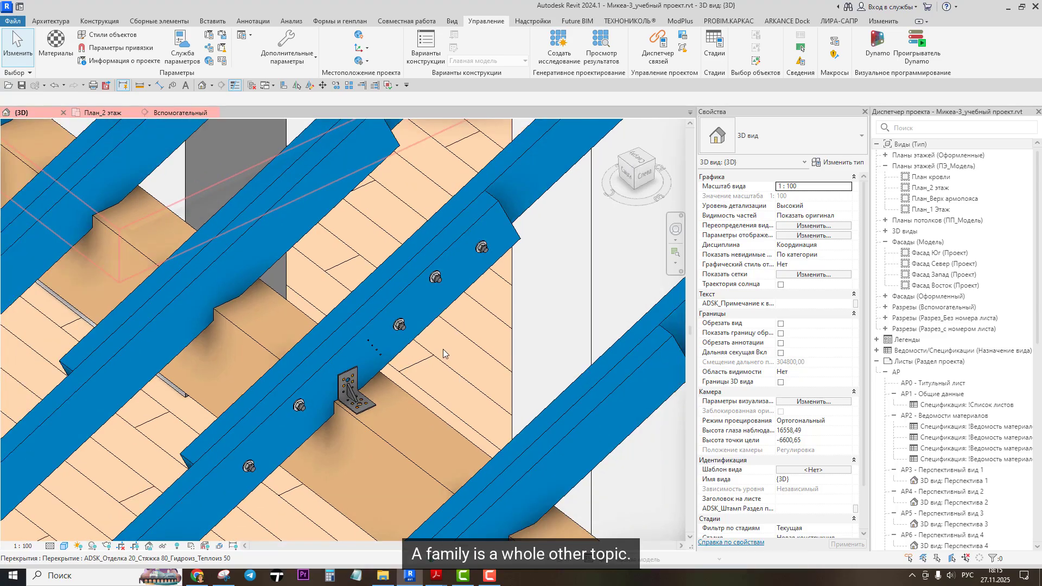
{"action": "middle_click_drag", "start_coordinate": [443, 353], "coordinate": [453, 341], "text": "shift"}
{"action": "scroll", "coordinate": [444, 341], "scroll_direction": "down", "scroll_amount": 2}
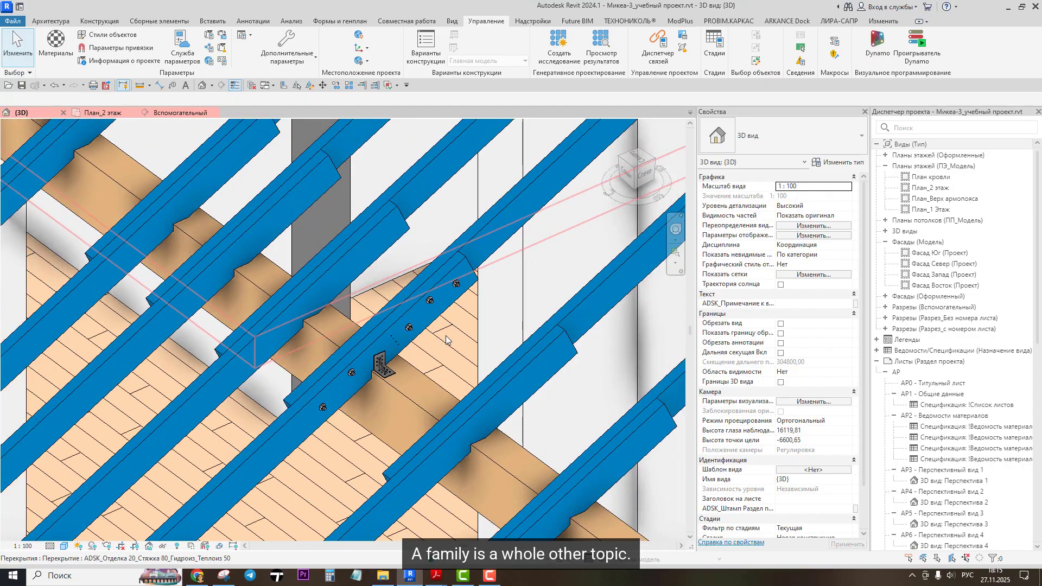
{"action": "middle_click_drag", "start_coordinate": [462, 331], "coordinate": [483, 353]}
{"action": "scroll", "coordinate": [458, 344], "scroll_direction": "up", "scroll_amount": 2}
{"action": "scroll", "coordinate": [459, 344], "scroll_direction": "down", "scroll_amount": 3}
{"action": "scroll", "coordinate": [359, 391], "scroll_direction": "up", "scroll_amount": 3}
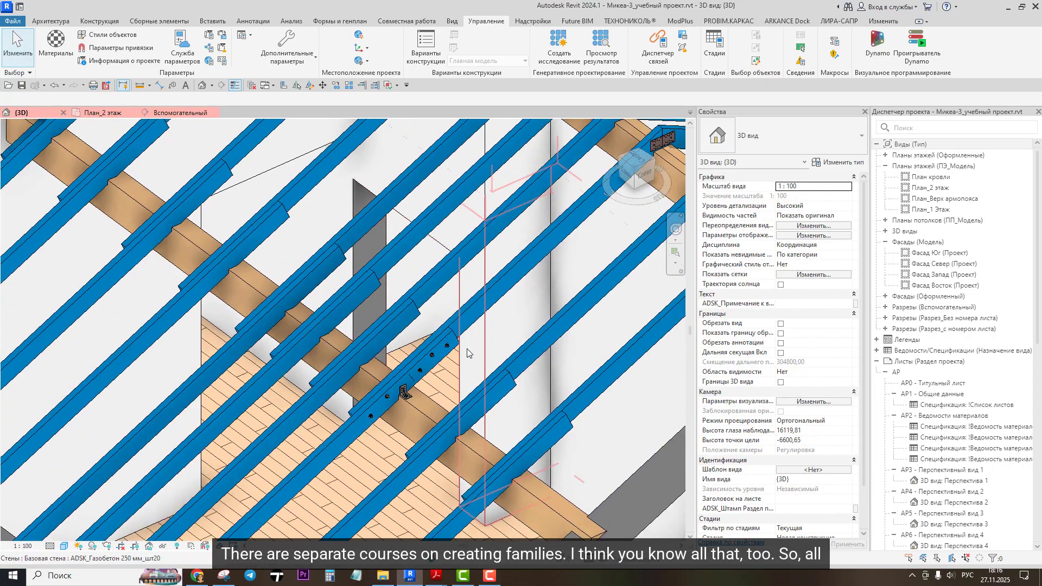
{"action": "scroll", "coordinate": [451, 366], "scroll_direction": "down", "scroll_amount": 2}
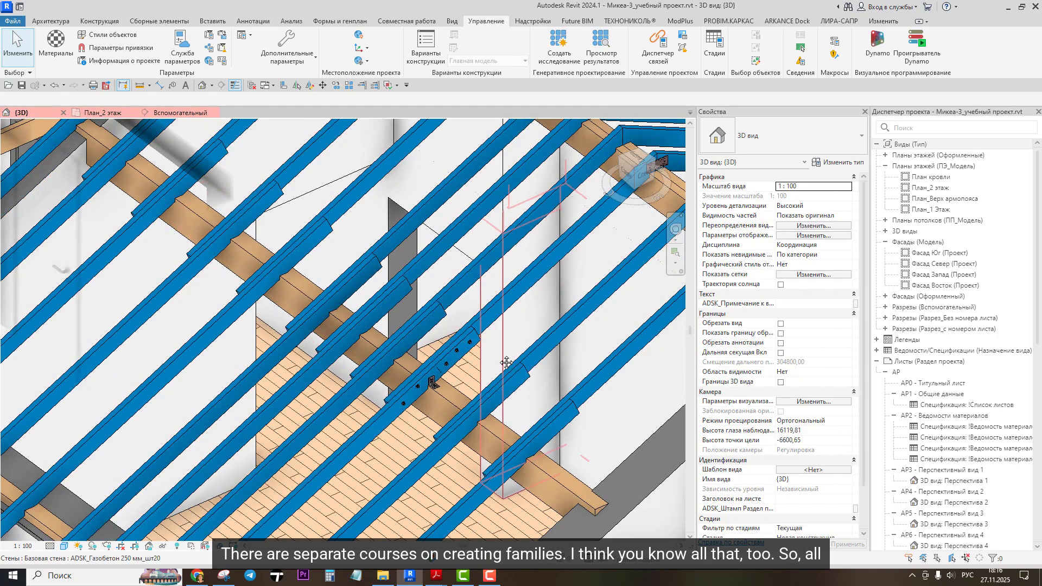
{"action": "scroll", "coordinate": [429, 389], "scroll_direction": "up", "scroll_amount": 4}
{"action": "scroll", "coordinate": [431, 389], "scroll_direction": "down", "scroll_amount": 5}
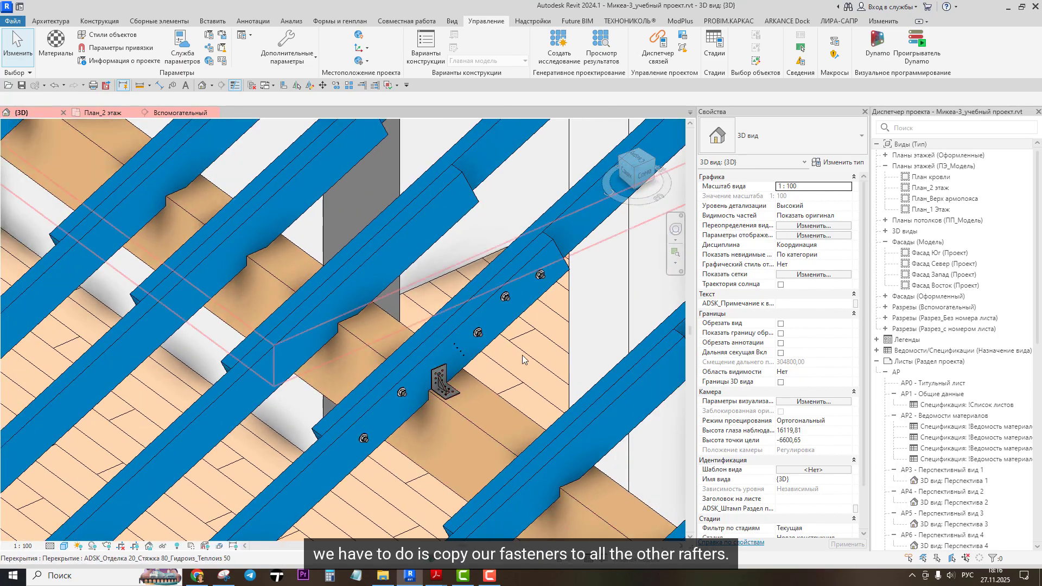
Step: Select the 210x90x2 mm connecting plate on the ridge in the 3D view and open the План_2 этаж floor plan
{"action": "middle_click_drag", "start_coordinate": [568, 312], "coordinate": [393, 416]}
{"action": "scroll", "coordinate": [562, 216], "scroll_direction": "up", "scroll_amount": 4}
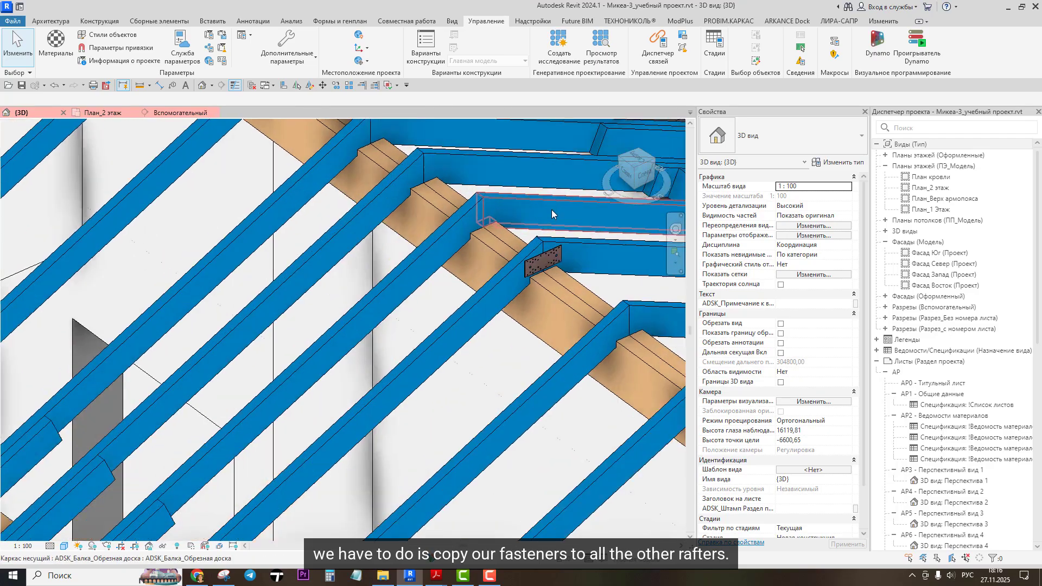
{"action": "scroll", "coordinate": [570, 226], "scroll_direction": "down", "scroll_amount": 3}
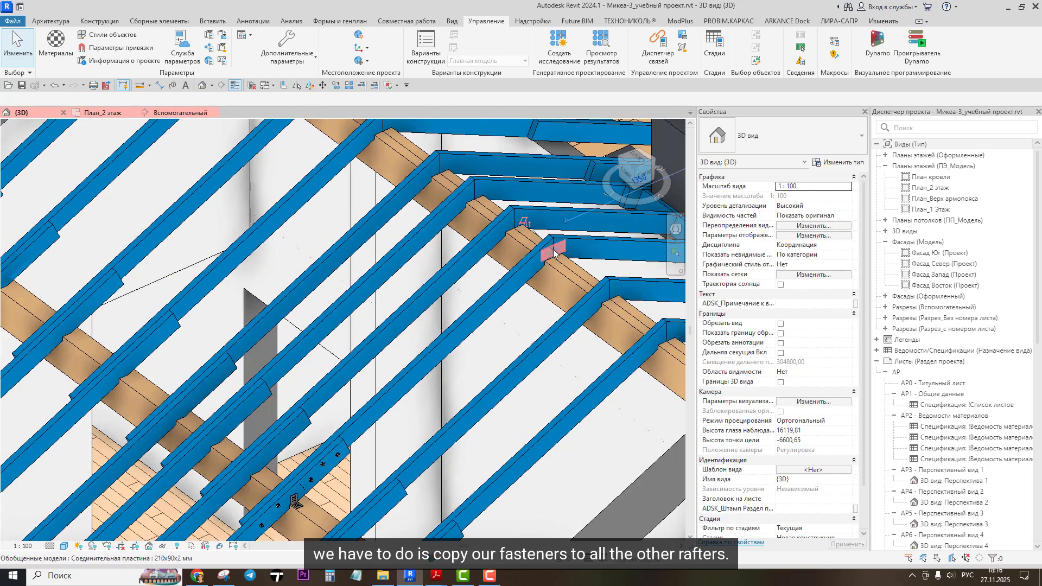
{"action": "left_click", "coordinate": [554, 253]}
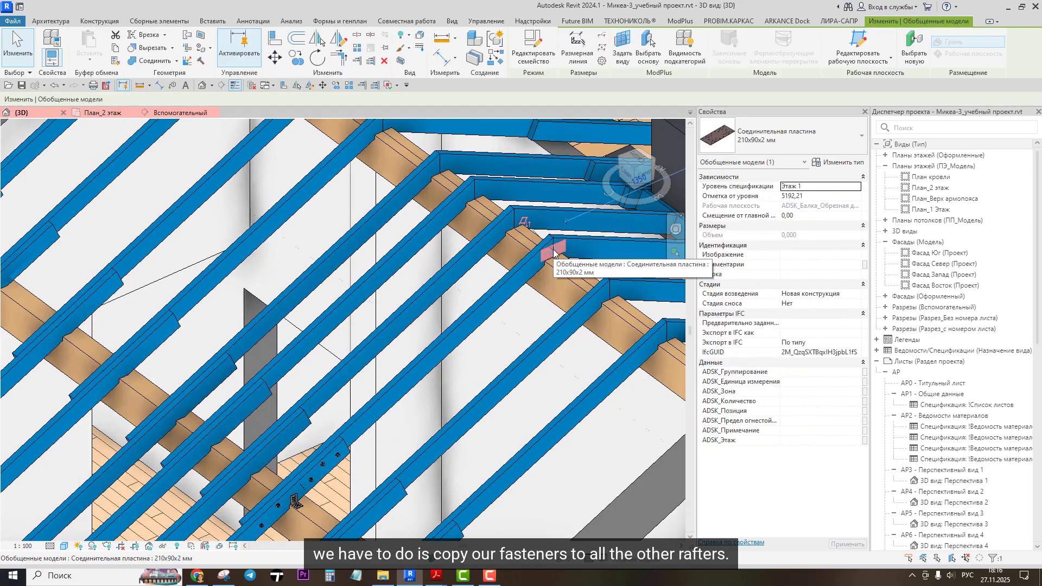
{"action": "scroll", "coordinate": [554, 253], "scroll_direction": "down", "scroll_amount": 2}
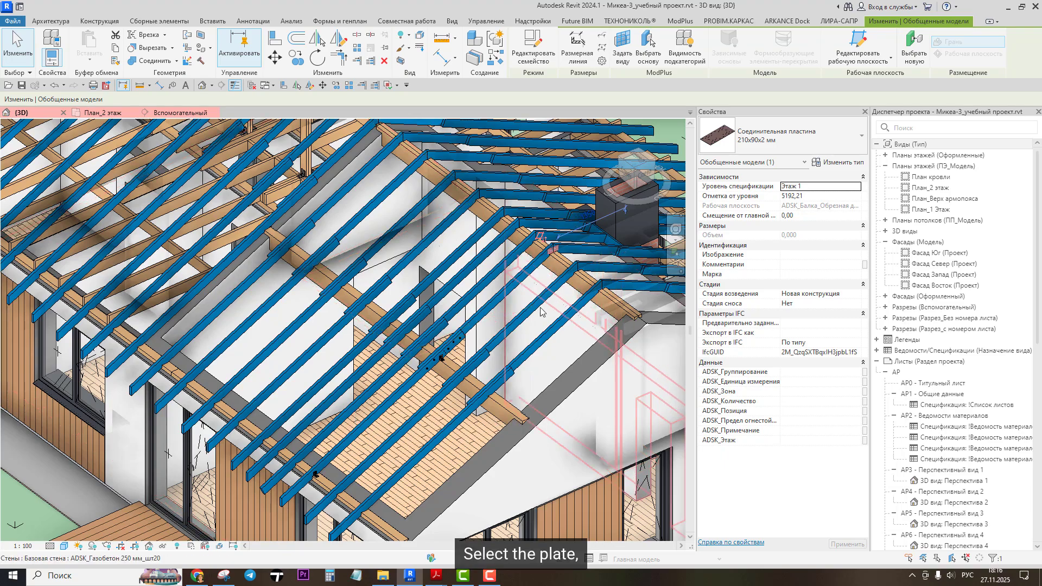
{"action": "double_click", "coordinate": [928, 187]}
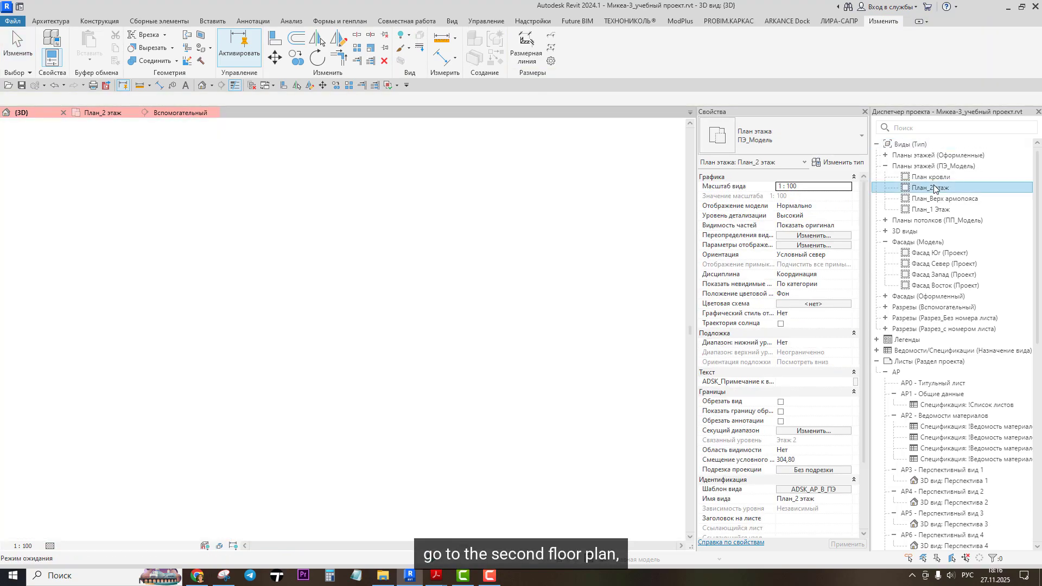
{"action": "scroll", "coordinate": [424, 362], "scroll_direction": "down", "scroll_amount": 2}
{"action": "scroll", "coordinate": [425, 363], "scroll_direction": "down", "scroll_amount": 2}
{"action": "scroll", "coordinate": [425, 362], "scroll_direction": "up", "scroll_amount": 5}
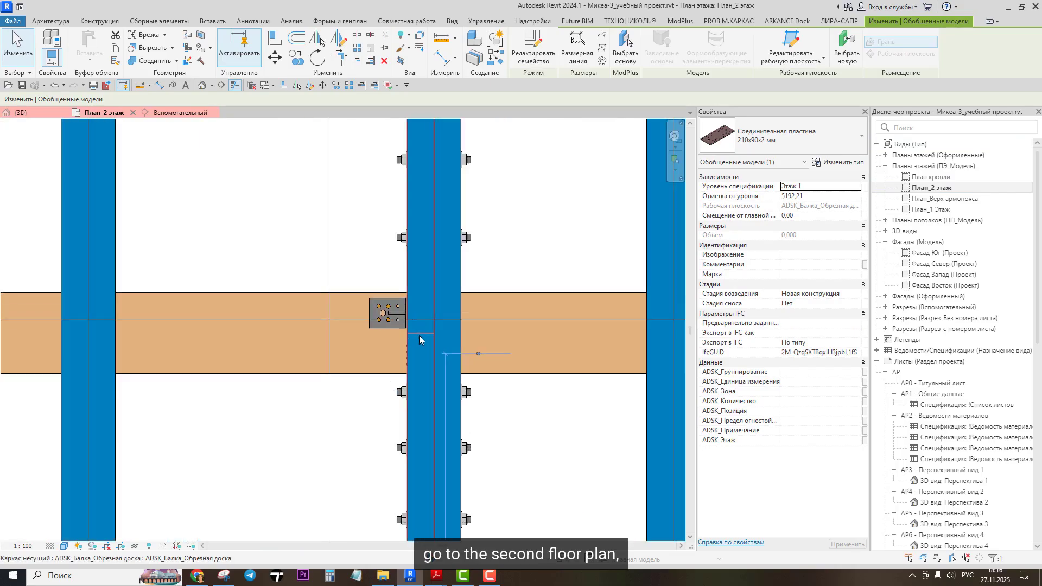
{"action": "scroll", "coordinate": [261, 283], "scroll_direction": "down", "scroll_amount": 5}
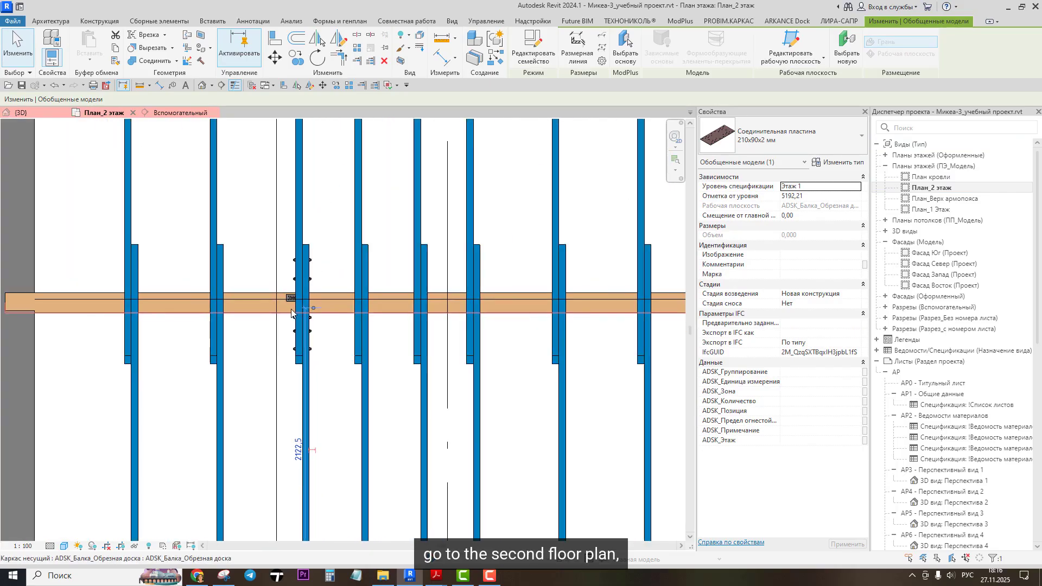
{"action": "scroll", "coordinate": [289, 464], "scroll_direction": "up", "scroll_amount": 5}
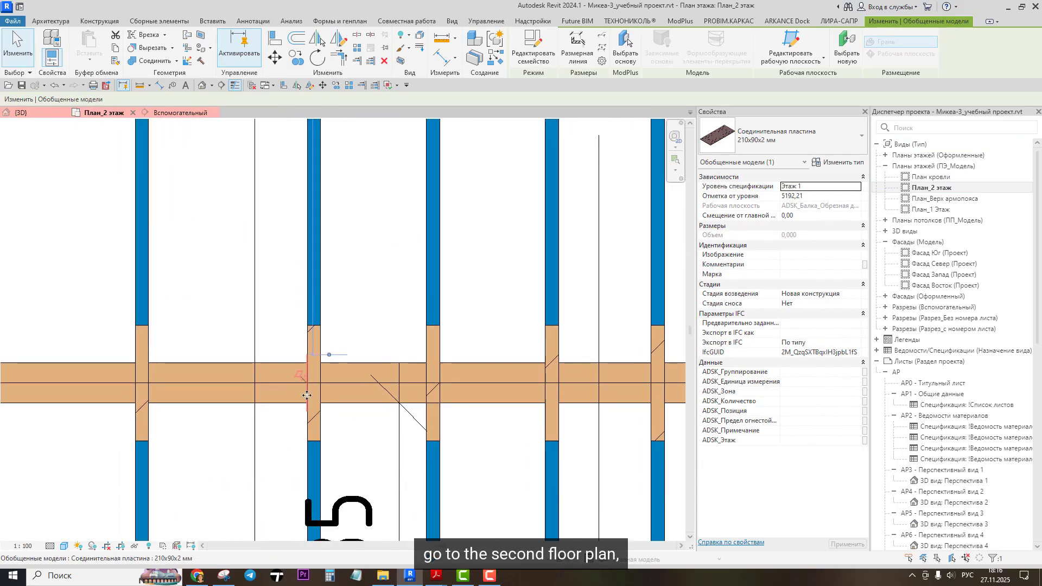
Step: Start copying the selected plate with Режим ОРТО on and place copies on the next three rafters to its right along the ridge
{"action": "left_click", "coordinate": [296, 56]}
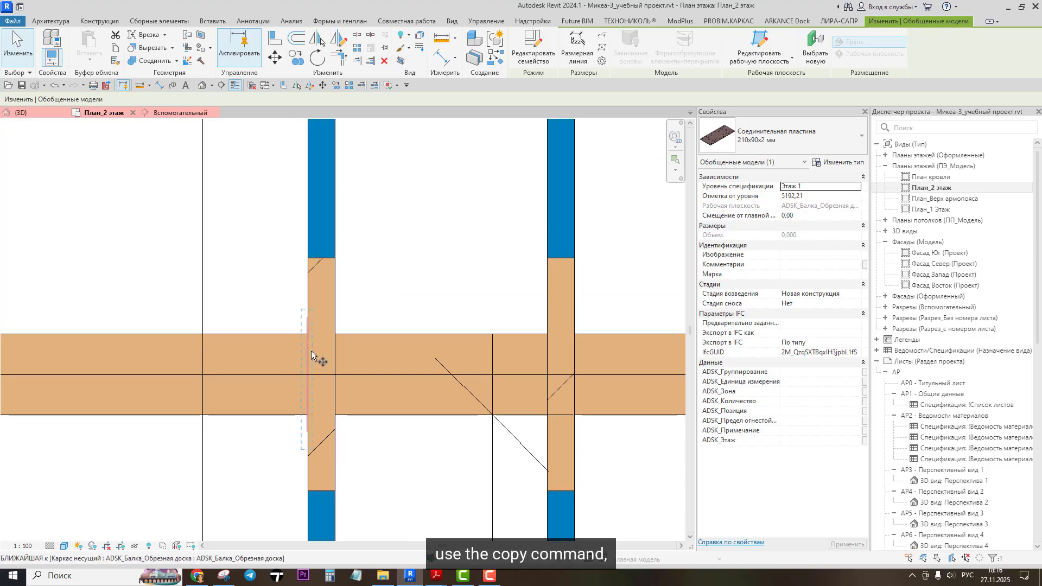
{"action": "scroll", "coordinate": [314, 353], "scroll_direction": "up", "scroll_amount": 2}
{"action": "left_click", "coordinate": [135, 102]}
{"action": "left_click", "coordinate": [311, 404]}
{"action": "scroll", "coordinate": [314, 406], "scroll_direction": "down", "scroll_amount": 3}
{"action": "left_click", "coordinate": [517, 405]}
{"action": "middle_click_drag", "start_coordinate": [517, 406], "coordinate": [290, 403]}
{"action": "left_click", "coordinate": [498, 402]}
{"action": "middle_click_drag", "start_coordinate": [547, 403], "coordinate": [304, 390]}
{"action": "left_click", "coordinate": [436, 389]}
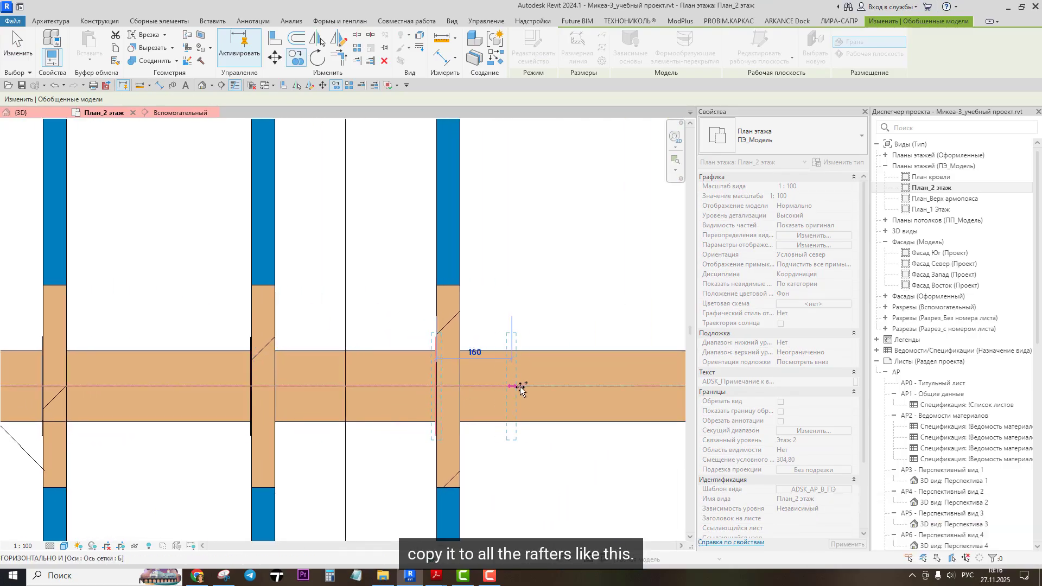
Step: Continue the copies of the connecting plate along the ridge onto every remaining rafter up to the far right wall and finish copying
{"action": "middle_click_drag", "start_coordinate": [554, 389], "coordinate": [294, 389]}
{"action": "left_click", "coordinate": [519, 383]}
{"action": "middle_click_drag", "start_coordinate": [520, 383], "coordinate": [269, 384]}
{"action": "middle_click_drag", "start_coordinate": [583, 383], "coordinate": [297, 367]}
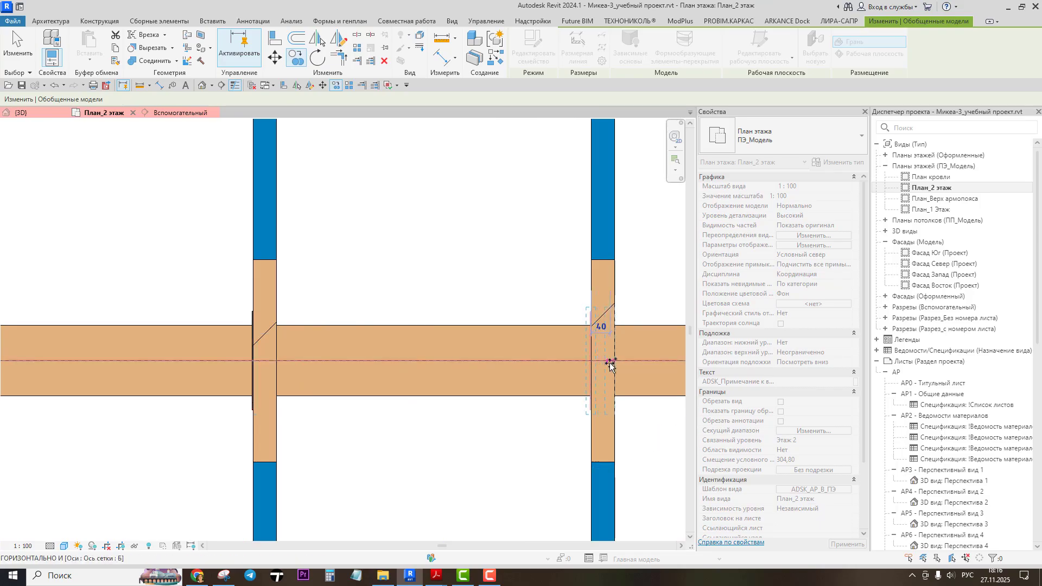
{"action": "middle_click_drag", "start_coordinate": [610, 366], "coordinate": [290, 361]}
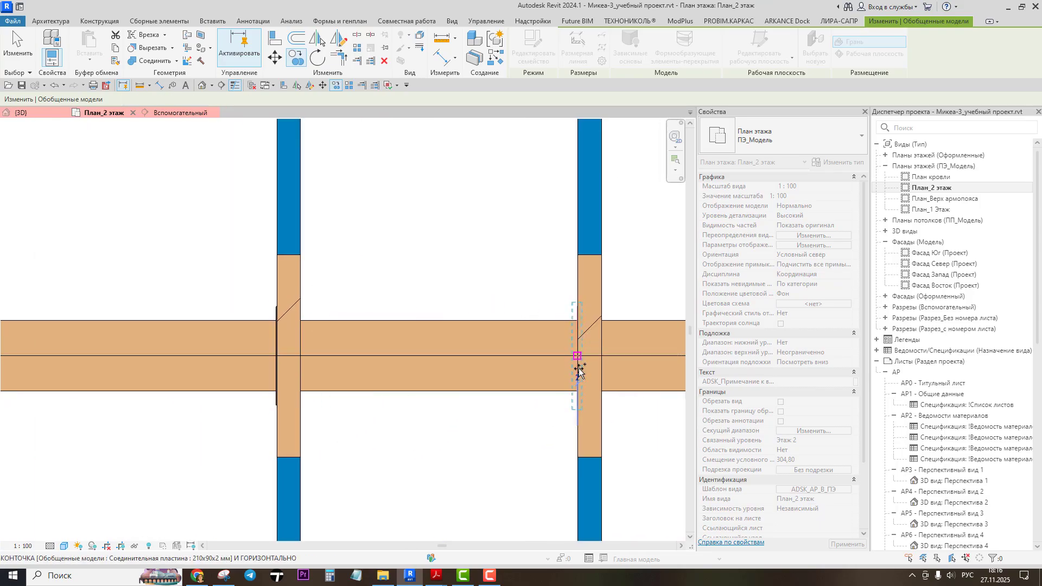
{"action": "middle_click_drag", "start_coordinate": [619, 356], "coordinate": [278, 342]}
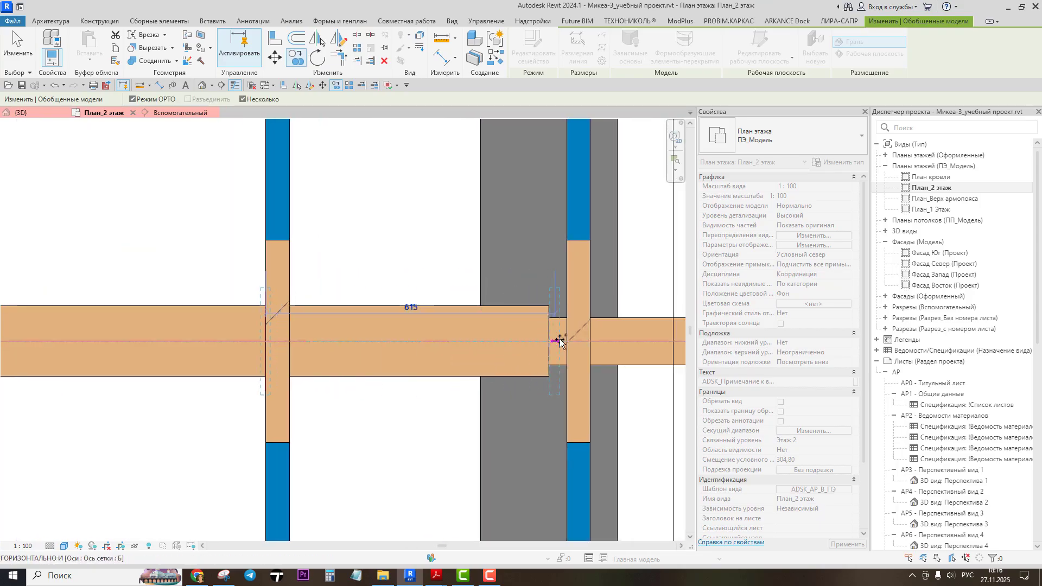
{"action": "middle_click_drag", "start_coordinate": [563, 345], "coordinate": [250, 331]}
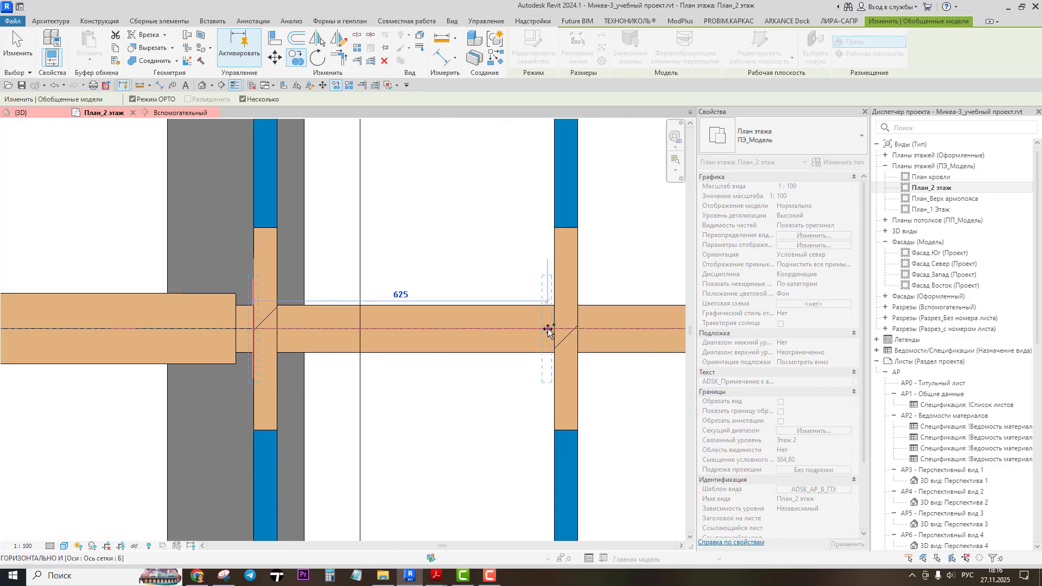
{"action": "middle_click_drag", "start_coordinate": [600, 331], "coordinate": [344, 327]}
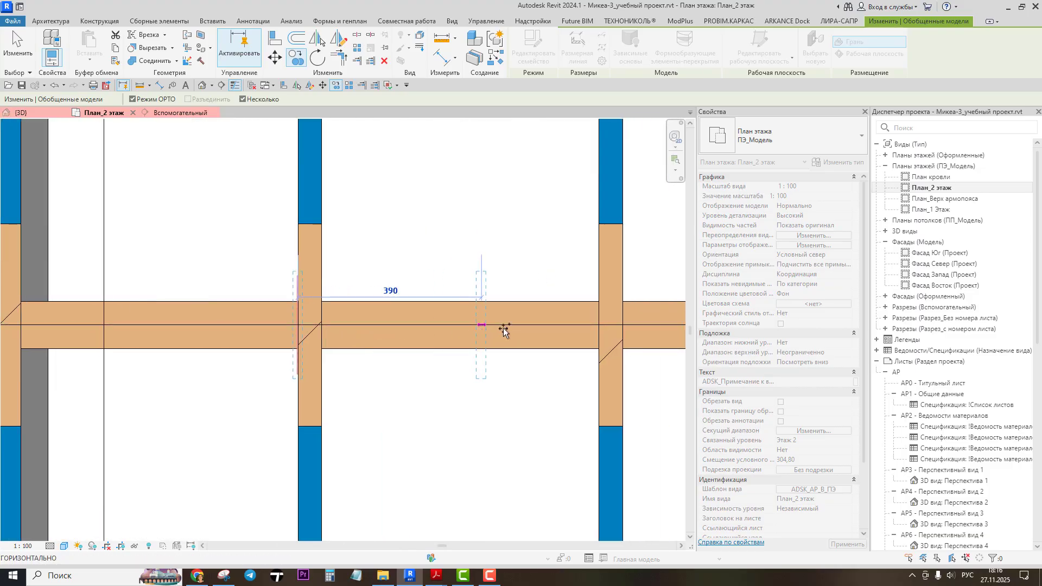
{"action": "middle_click_drag", "start_coordinate": [657, 328], "coordinate": [403, 315]}
{"action": "left_click", "coordinate": [644, 315]}
{"action": "middle_click_drag", "start_coordinate": [619, 322], "coordinate": [310, 311]}
{"action": "left_click", "coordinate": [638, 303]}
{"action": "middle_click_drag", "start_coordinate": [644, 298], "coordinate": [312, 309]}
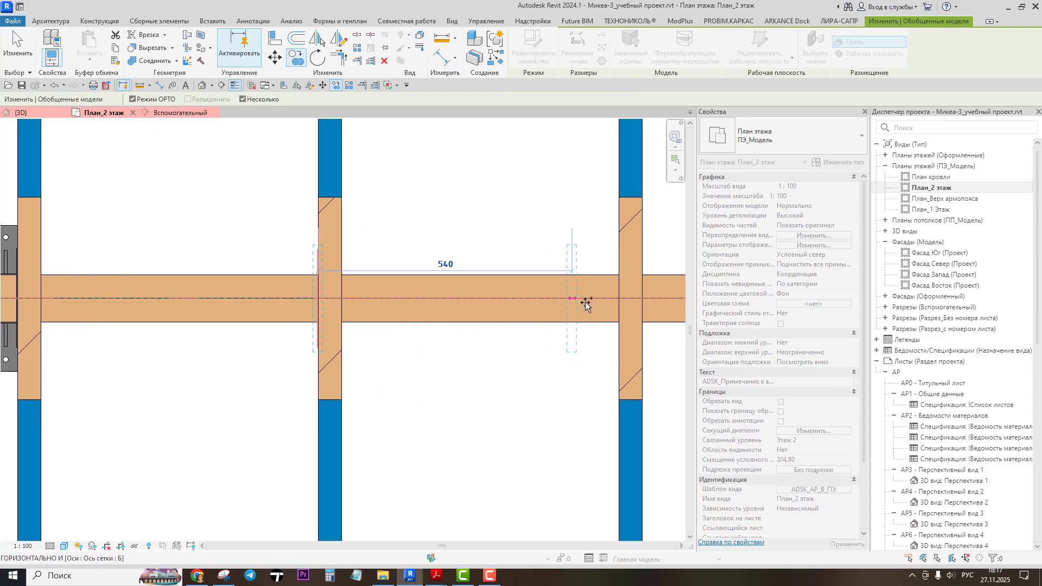
{"action": "left_click", "coordinate": [618, 299]}
{"action": "middle_click_drag", "start_coordinate": [646, 310], "coordinate": [386, 301]}
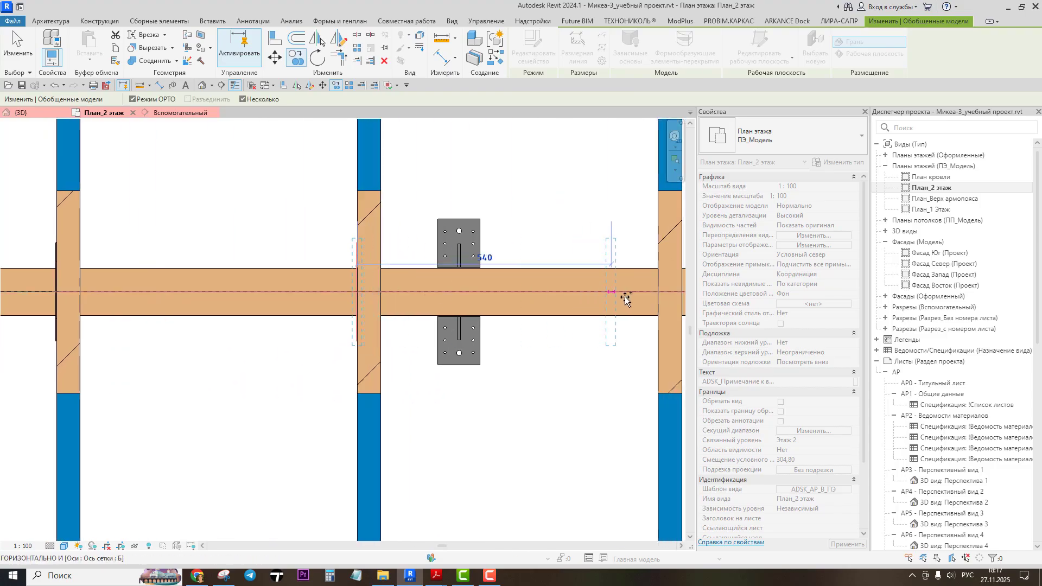
{"action": "left_click", "coordinate": [656, 296]}
{"action": "middle_click_drag", "start_coordinate": [632, 307], "coordinate": [347, 303]}
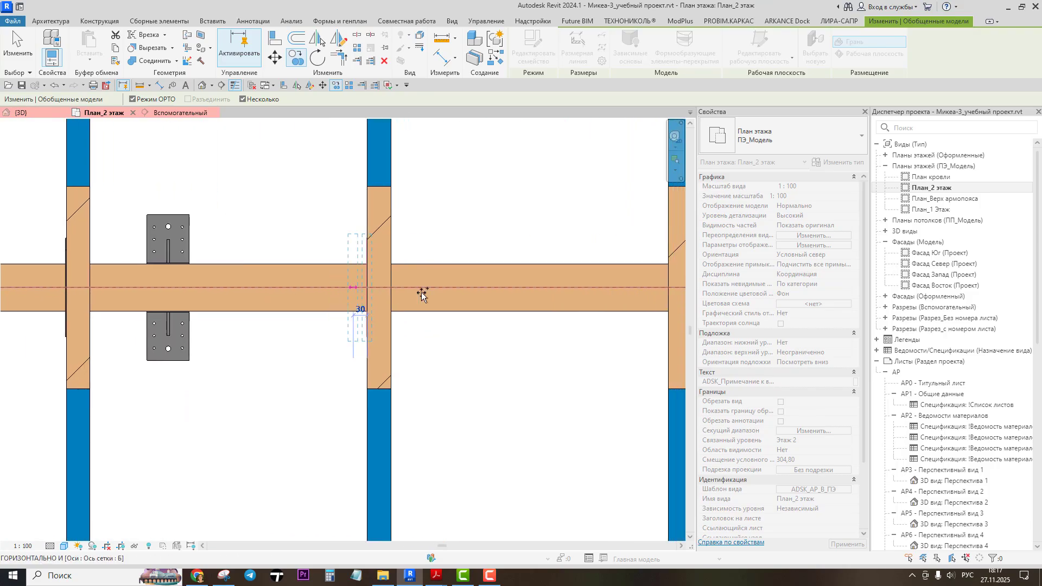
{"action": "scroll", "coordinate": [520, 296], "scroll_direction": "down", "scroll_amount": 2}
{"action": "middle_click_drag", "start_coordinate": [592, 298], "coordinate": [396, 308]}
{"action": "left_click", "coordinate": [421, 303]}
{"action": "left_click", "coordinate": [621, 302]}
{"action": "middle_click_drag", "start_coordinate": [609, 310], "coordinate": [221, 310]}
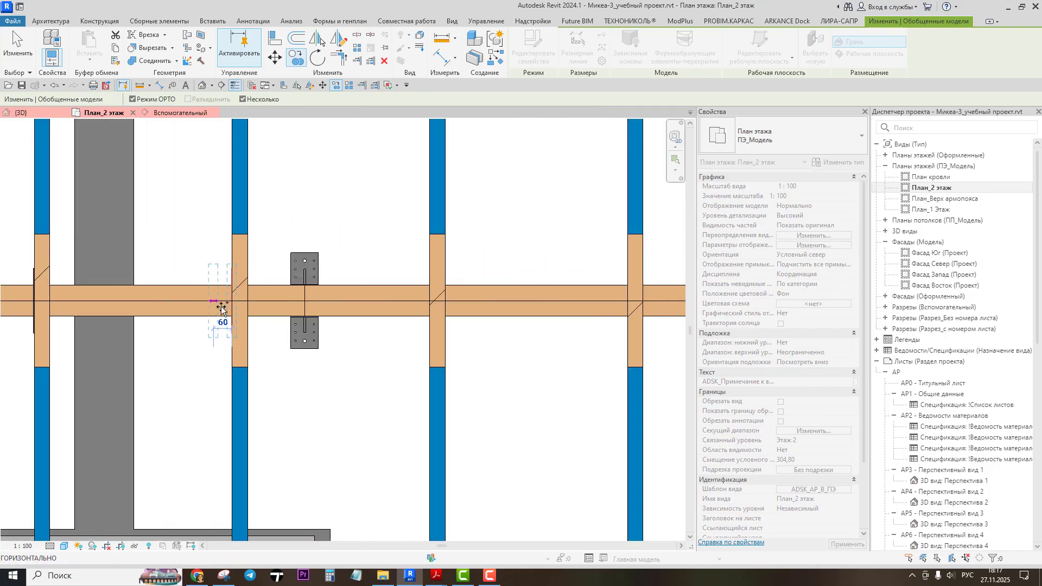
{"action": "left_click", "coordinate": [431, 303]}
{"action": "left_click", "coordinate": [624, 303]}
{"action": "middle_click_drag", "start_coordinate": [599, 309], "coordinate": [271, 309]}
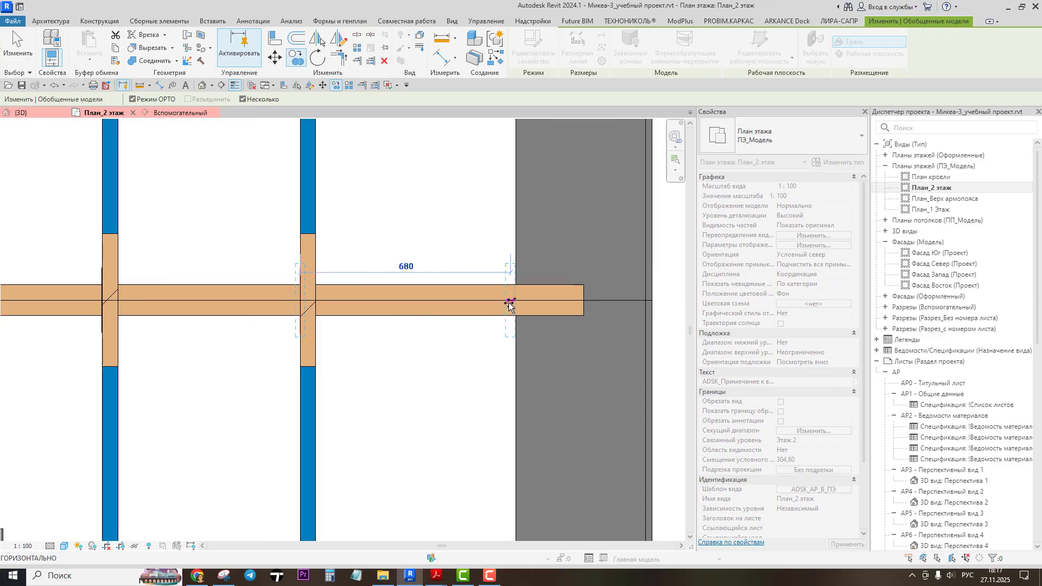
{"action": "scroll", "coordinate": [511, 302], "scroll_direction": "down", "scroll_amount": 1}
{"action": "key", "text": "Escape"}
{"action": "key", "text": "Escape"}
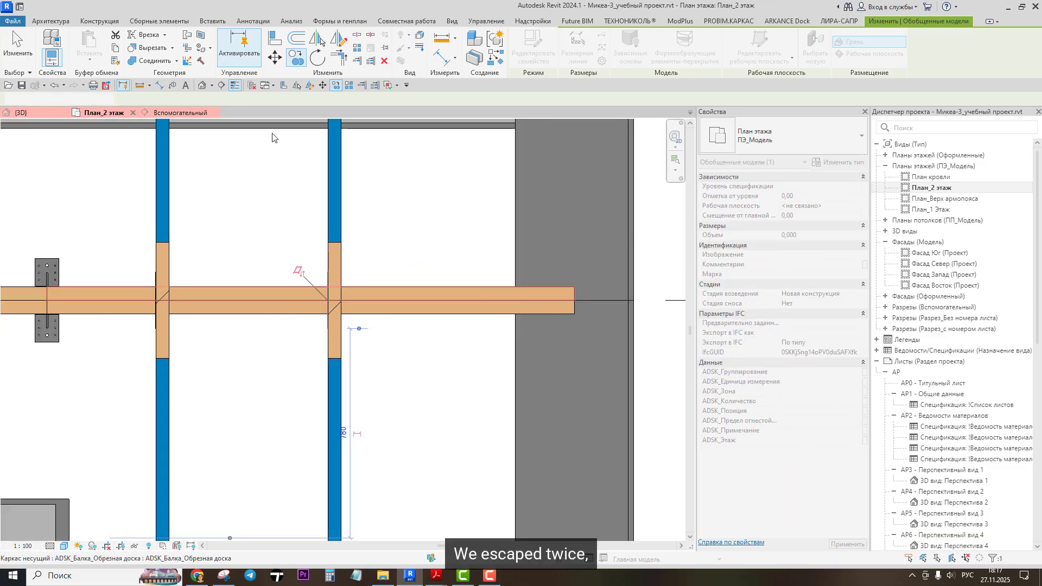
Step: Examine the copied connecting plates along the roof ridge in the 3D view
{"action": "left_click", "coordinate": [21, 112]}
{"action": "scroll", "coordinate": [380, 298], "scroll_direction": "down", "scroll_amount": 1}
{"action": "middle_click_drag", "start_coordinate": [379, 282], "coordinate": [381, 423]}
{"action": "scroll", "coordinate": [216, 230], "scroll_direction": "up", "scroll_amount": 2}
{"action": "scroll", "coordinate": [216, 227], "scroll_direction": "down", "scroll_amount": 2}
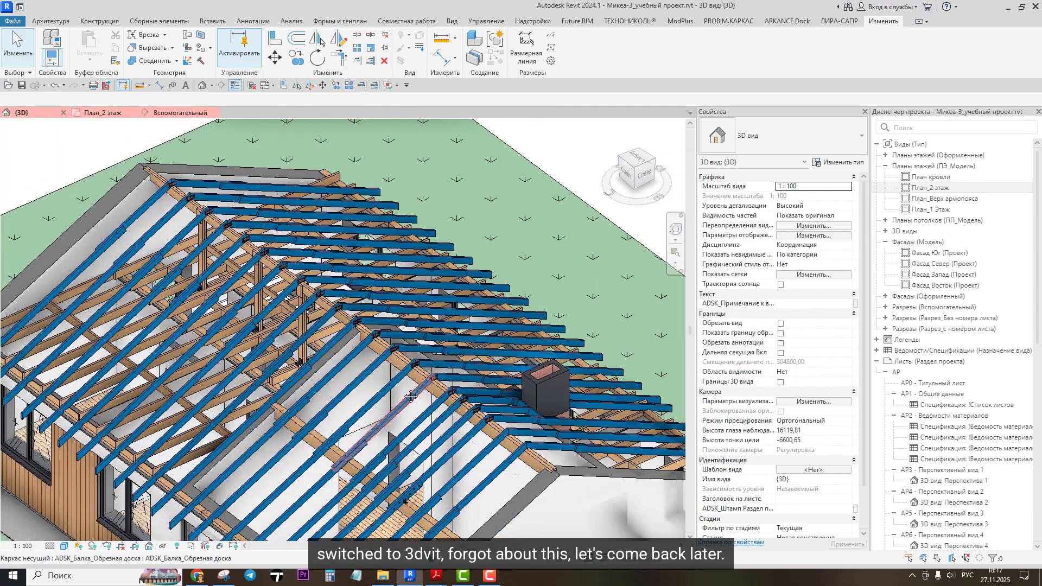
{"action": "middle_click_drag", "start_coordinate": [488, 442], "coordinate": [439, 393]}
{"action": "scroll", "coordinate": [439, 392], "scroll_direction": "up", "scroll_amount": 3}
Step: In the План_2 этаж plan, copy the original connecting plate onto the two rafters to its left along the ridge
{"action": "double_click", "coordinate": [939, 188]}
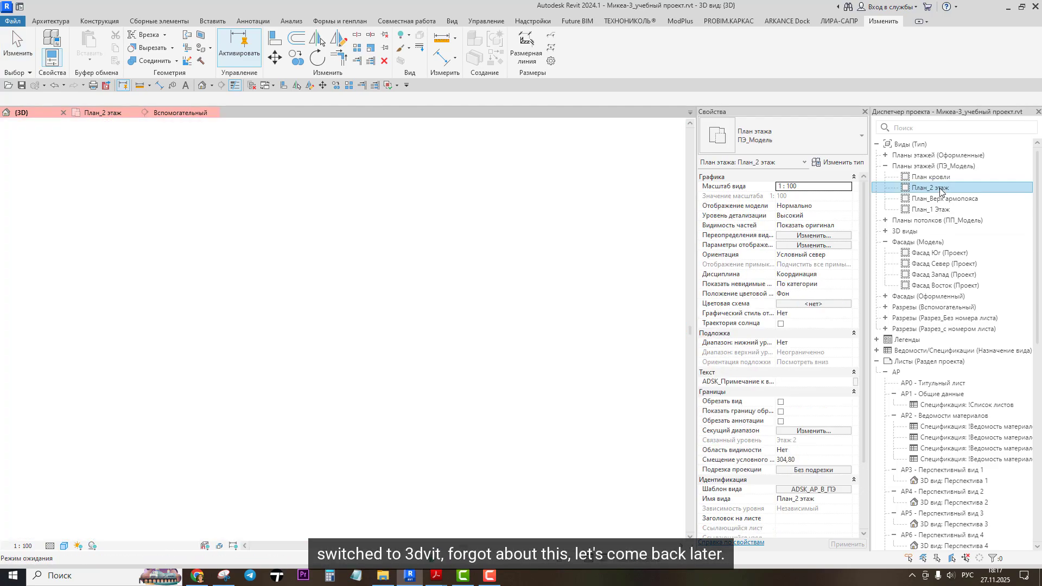
{"action": "scroll", "coordinate": [321, 325], "scroll_direction": "down", "scroll_amount": 4}
{"action": "middle_click_drag", "start_coordinate": [240, 311], "coordinate": [760, 340]}
{"action": "scroll", "coordinate": [411, 335], "scroll_direction": "up", "scroll_amount": 6}
{"action": "middle_click_drag", "start_coordinate": [543, 371], "coordinate": [344, 373]}
{"action": "scroll", "coordinate": [336, 355], "scroll_direction": "up", "scroll_amount": 5}
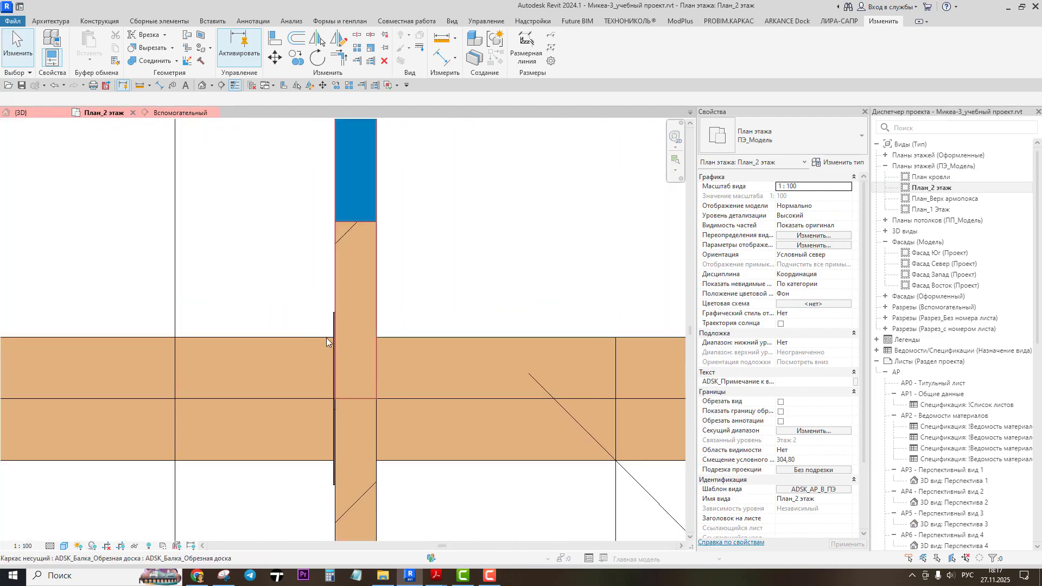
{"action": "left_click", "coordinate": [335, 317]}
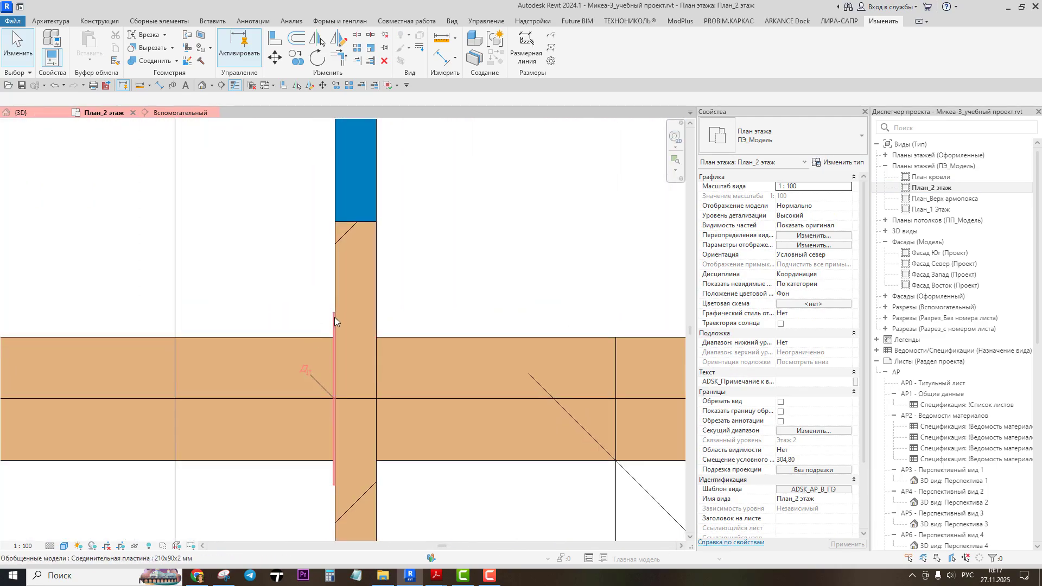
{"action": "left_click", "coordinate": [296, 58]}
{"action": "scroll", "coordinate": [344, 403], "scroll_direction": "down", "scroll_amount": 1}
{"action": "left_click", "coordinate": [348, 404]}
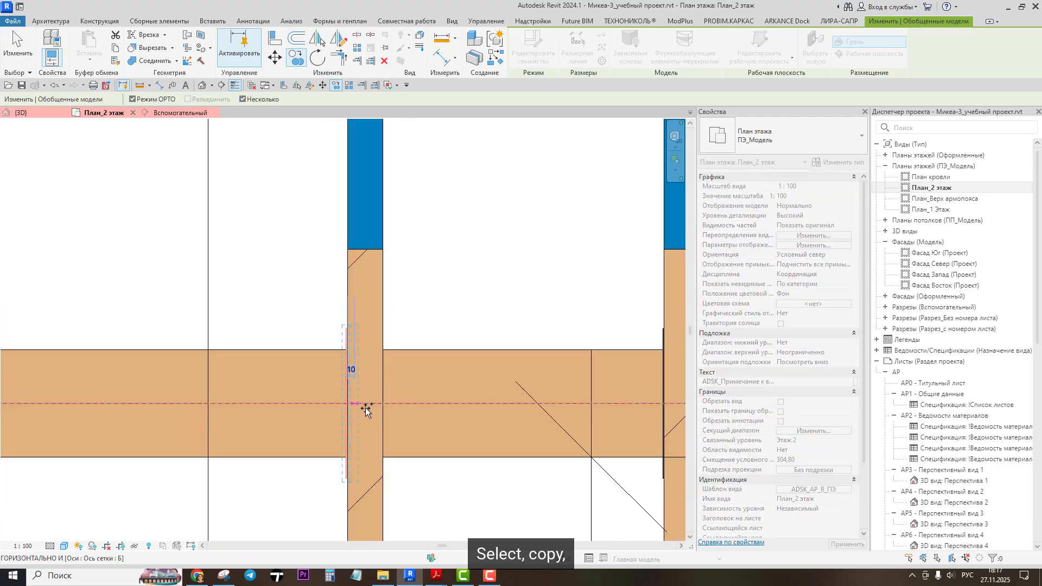
{"action": "scroll", "coordinate": [361, 407], "scroll_direction": "down", "scroll_amount": 4}
{"action": "scroll", "coordinate": [215, 409], "scroll_direction": "up", "scroll_amount": 3}
{"action": "left_click", "coordinate": [207, 409]}
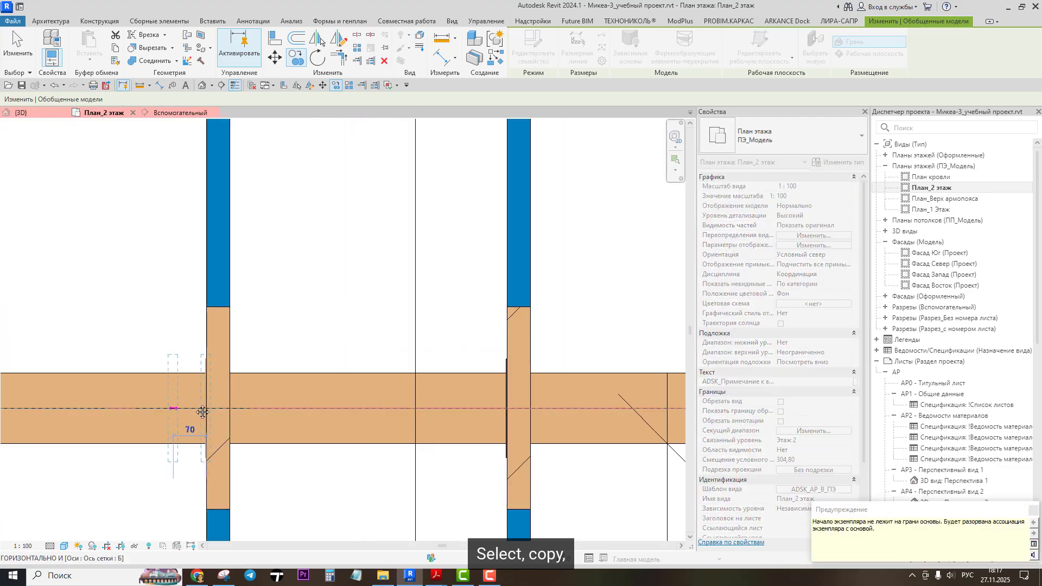
{"action": "middle_click_drag", "start_coordinate": [136, 402], "coordinate": [402, 411]}
{"action": "left_click", "coordinate": [174, 419]}
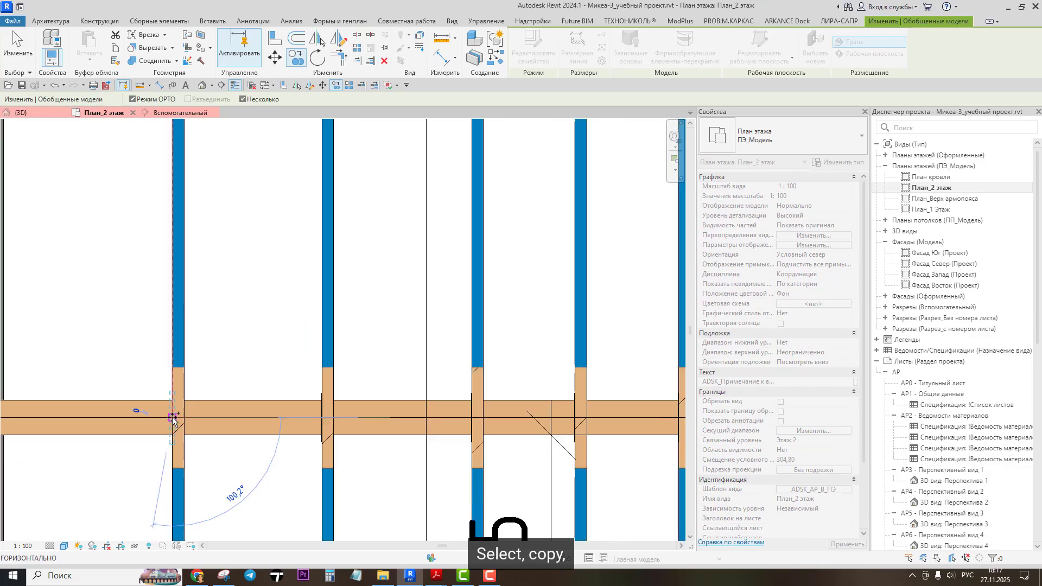
{"action": "scroll", "coordinate": [179, 407], "scroll_direction": "down", "scroll_amount": 2}
{"action": "key", "text": "Escape"}
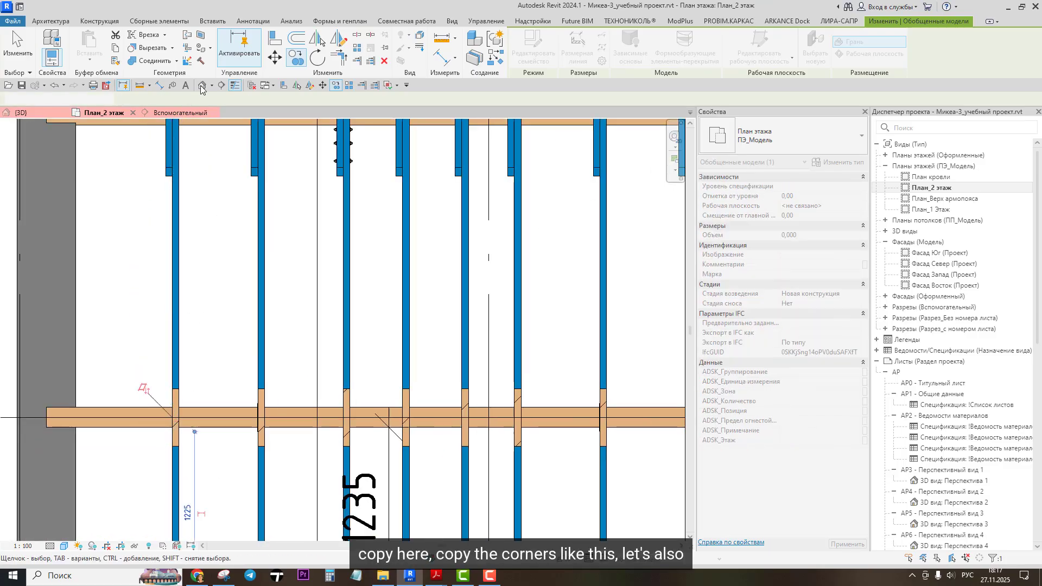
Step: Select the ОМ_Уголок 70x55x2.5 mm corner bracket at the spliced rafter in 3D and return to the План_2 этаж plan
{"action": "left_click", "coordinate": [202, 85]}
{"action": "key", "text": "Escape"}
{"action": "scroll", "coordinate": [271, 239], "scroll_direction": "down", "scroll_amount": 2}
{"action": "middle_click_drag", "start_coordinate": [317, 273], "coordinate": [376, 317]}
{"action": "scroll", "coordinate": [375, 317], "scroll_direction": "down", "scroll_amount": 1}
{"action": "scroll", "coordinate": [483, 369], "scroll_direction": "up", "scroll_amount": 3}
{"action": "scroll", "coordinate": [505, 397], "scroll_direction": "down", "scroll_amount": 1}
{"action": "middle_click_drag", "start_coordinate": [355, 471], "coordinate": [432, 347]}
{"action": "scroll", "coordinate": [396, 347], "scroll_direction": "up", "scroll_amount": 2}
{"action": "scroll", "coordinate": [396, 346], "scroll_direction": "up", "scroll_amount": 2}
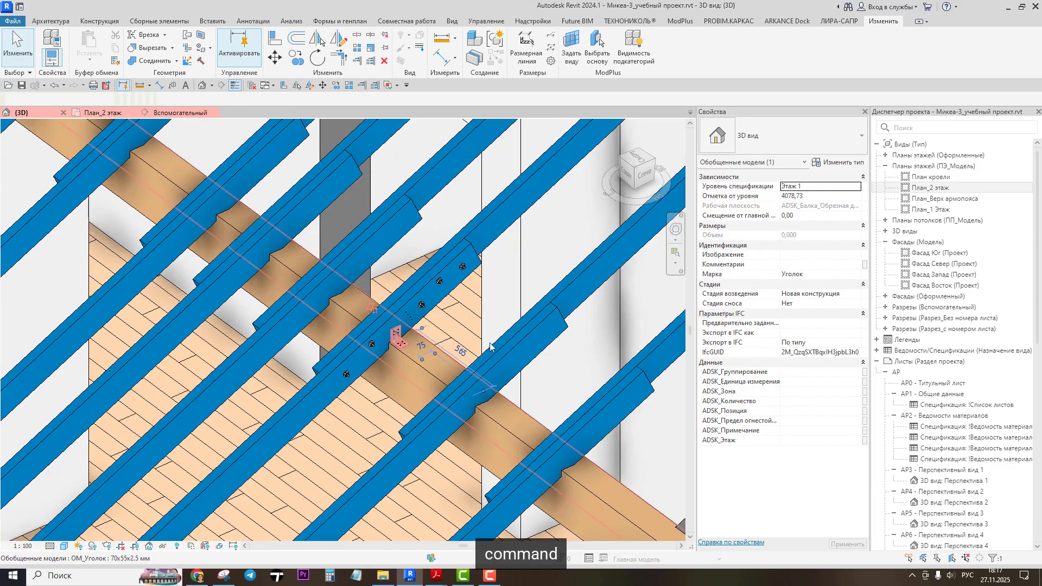
{"action": "double_click", "coordinate": [919, 189]}
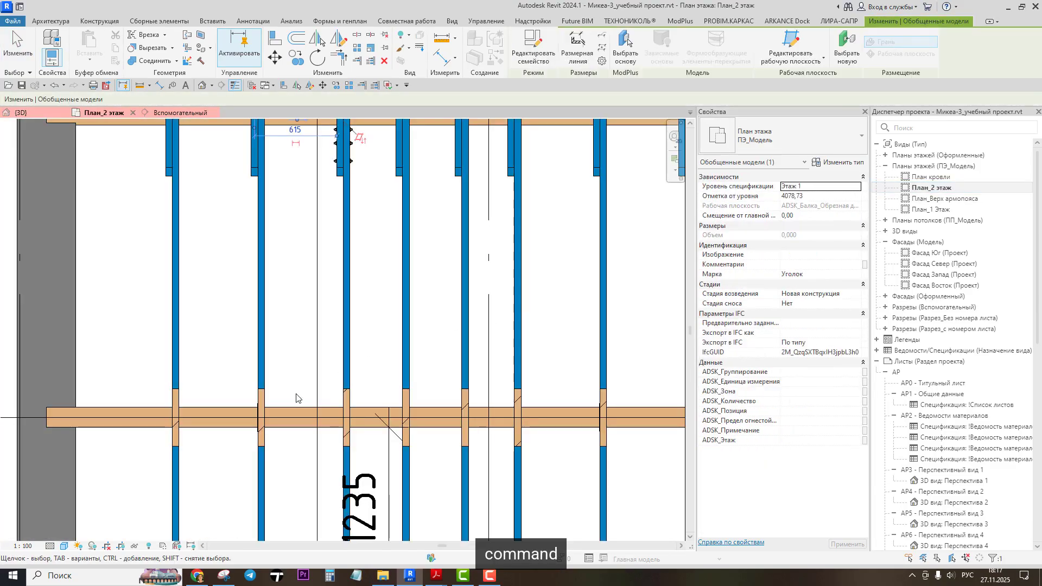
Step: Copy the ОМ_Уголок corner bracket at the spliced rafter onto the next three rafters to its right, with multiple copies enabled
{"action": "middle_click_drag", "start_coordinate": [354, 245], "coordinate": [321, 391]}
{"action": "scroll", "coordinate": [298, 241], "scroll_direction": "up", "scroll_amount": 4}
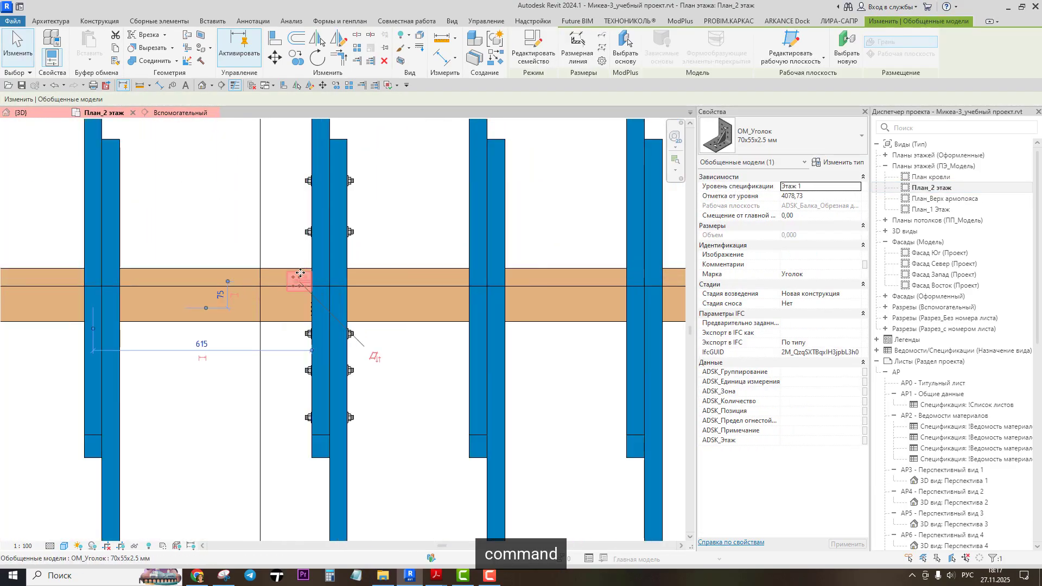
{"action": "left_click", "coordinate": [337, 86]}
{"action": "scroll", "coordinate": [293, 280], "scroll_direction": "up", "scroll_amount": 4}
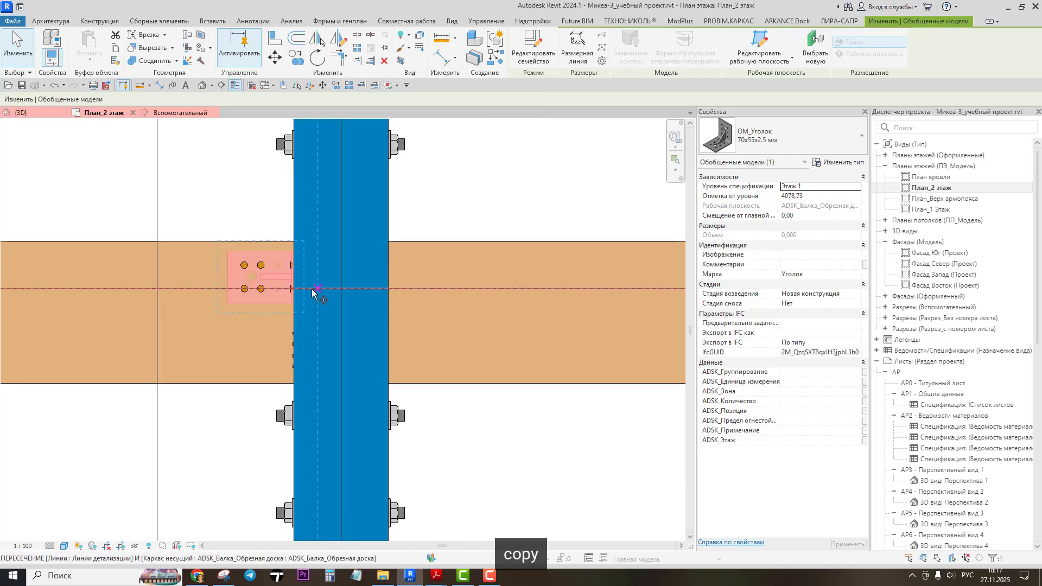
{"action": "scroll", "coordinate": [283, 273], "scroll_direction": "down", "scroll_amount": 3}
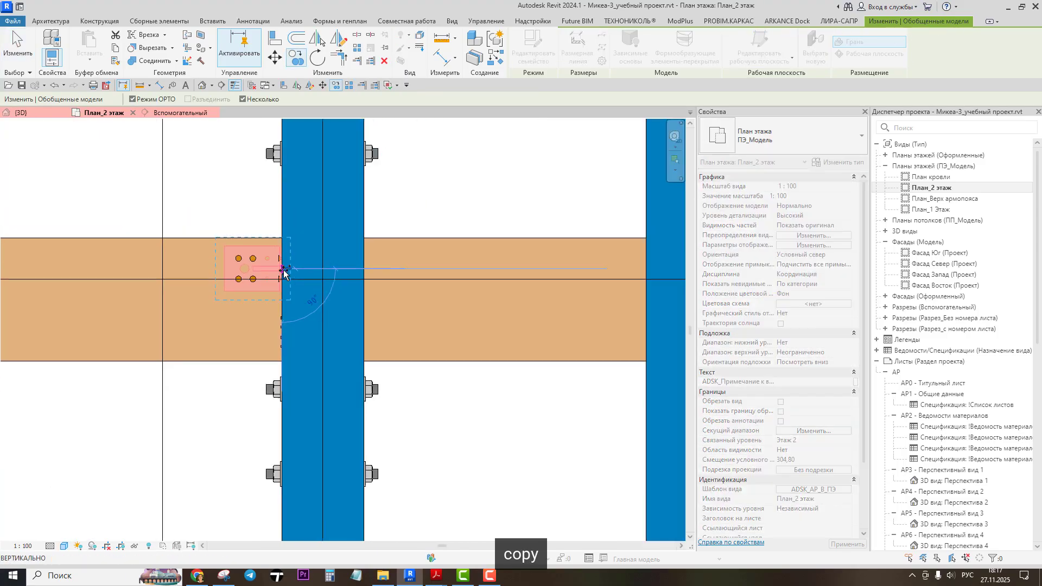
{"action": "left_click", "coordinate": [282, 269]}
{"action": "left_click", "coordinate": [597, 270]}
{"action": "middle_click_drag", "start_coordinate": [486, 274], "coordinate": [147, 267]}
{"action": "left_click", "coordinate": [571, 260]}
{"action": "middle_click_drag", "start_coordinate": [478, 258], "coordinate": [136, 247]}
{"action": "left_click", "coordinate": [517, 247]}
{"action": "middle_click_drag", "start_coordinate": [433, 253], "coordinate": [133, 249]}
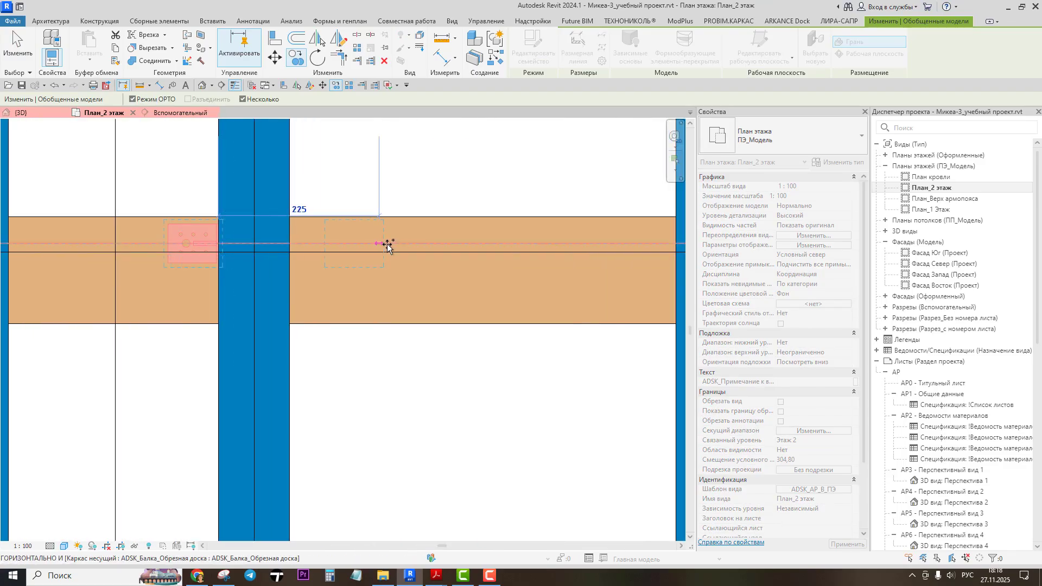
Step: Continue copying the corner bracket along the same beam onto every remaining rafter up to the right-hand wall
{"action": "scroll", "coordinate": [383, 245], "scroll_direction": "down", "scroll_amount": 4}
{"action": "left_click", "coordinate": [478, 246]}
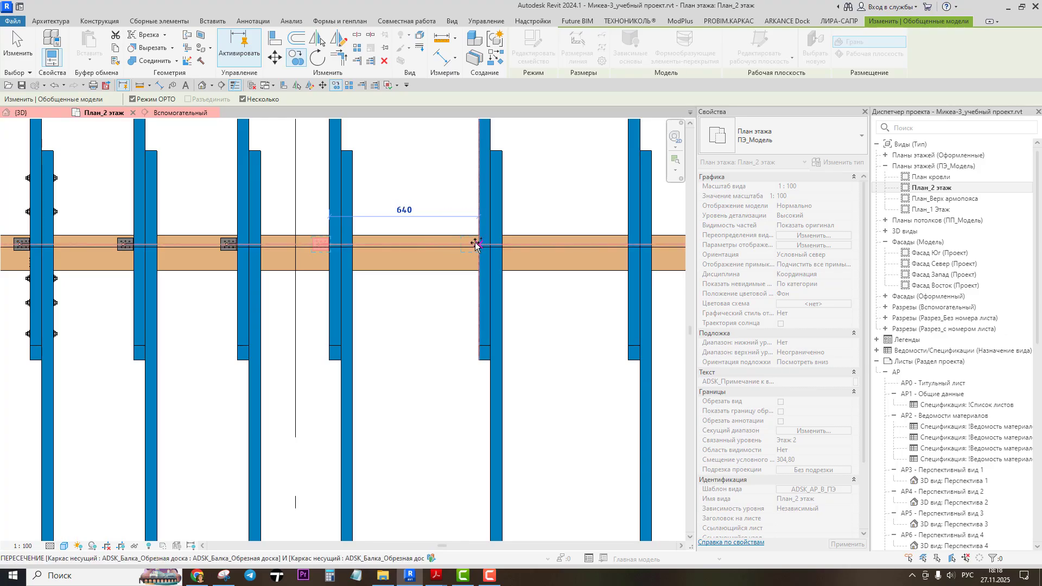
{"action": "middle_click_drag", "start_coordinate": [622, 232], "coordinate": [347, 234]}
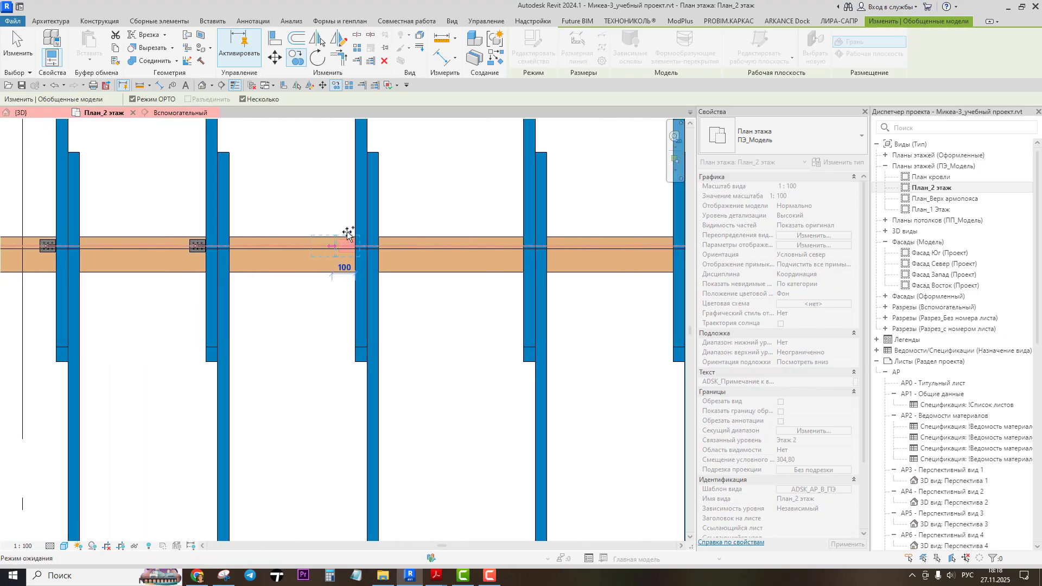
{"action": "left_click", "coordinate": [520, 227]}
{"action": "middle_click_drag", "start_coordinate": [661, 231], "coordinate": [481, 228]}
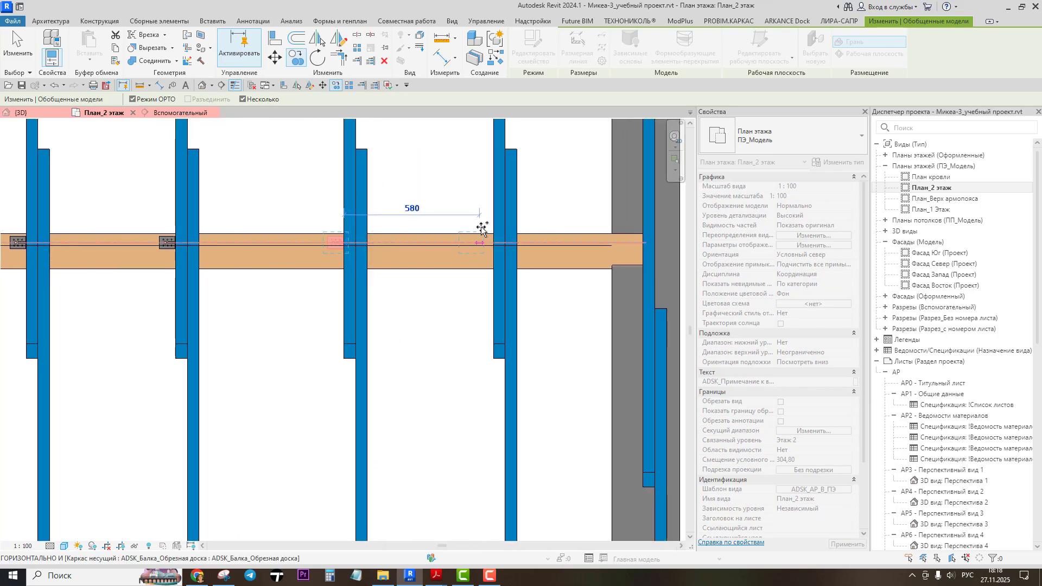
{"action": "left_click", "coordinate": [493, 229]}
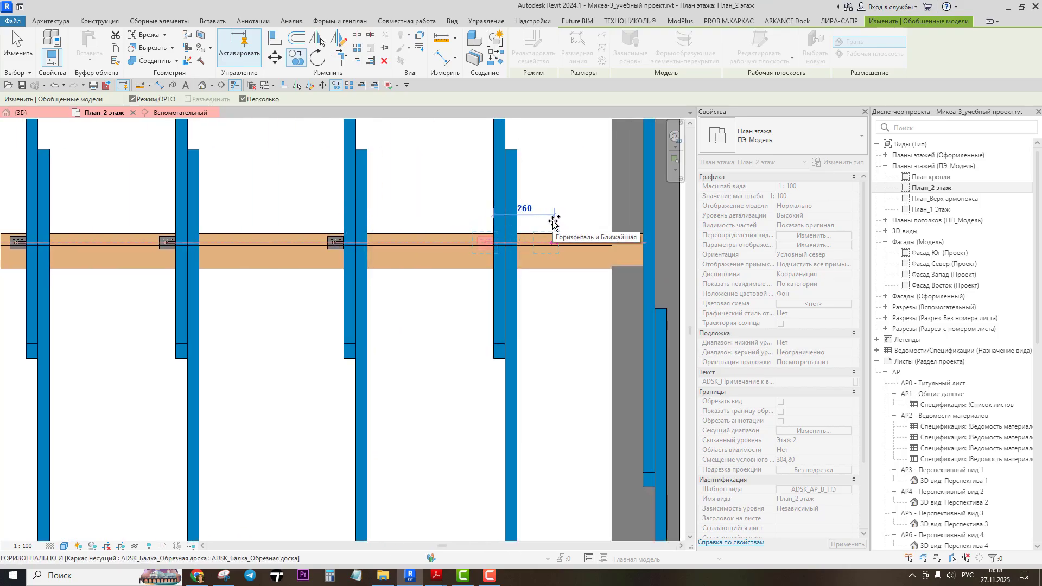
{"action": "left_click", "coordinate": [641, 224]}
Step: Copy the corner bracket onto the two rafters left of the original along the beam and finish copying
{"action": "scroll", "coordinate": [635, 224], "scroll_direction": "down", "scroll_amount": 4}
{"action": "scroll", "coordinate": [81, 222], "scroll_direction": "up", "scroll_amount": 3}
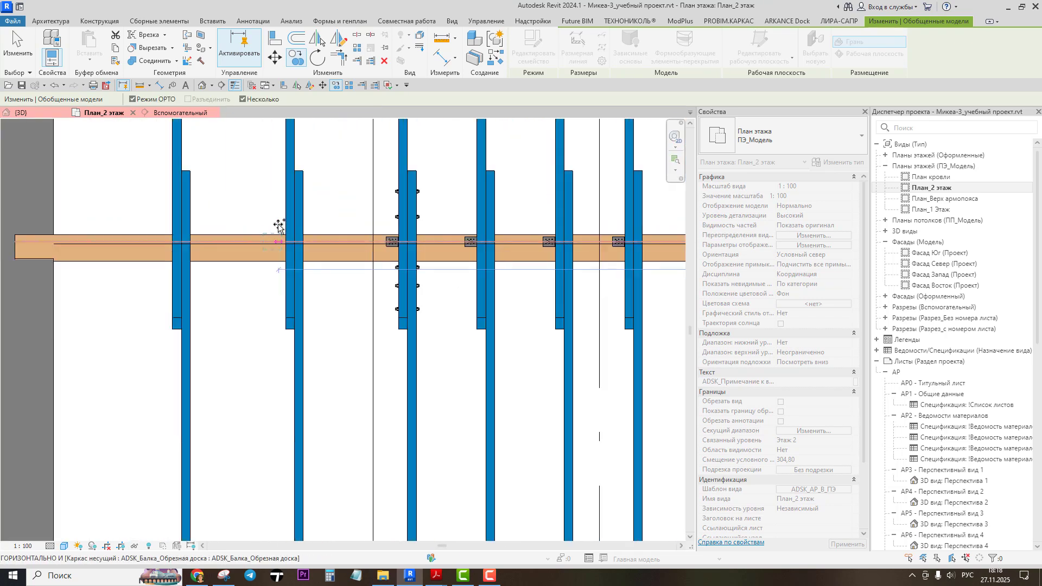
{"action": "scroll", "coordinate": [278, 226], "scroll_direction": "up", "scroll_amount": 2}
{"action": "left_click", "coordinate": [289, 223]}
{"action": "left_click", "coordinate": [118, 223]}
{"action": "scroll", "coordinate": [247, 221], "scroll_direction": "down", "scroll_amount": 3}
{"action": "middle_click_drag", "start_coordinate": [253, 221], "coordinate": [242, 285]}
{"action": "key", "text": "Escape"}
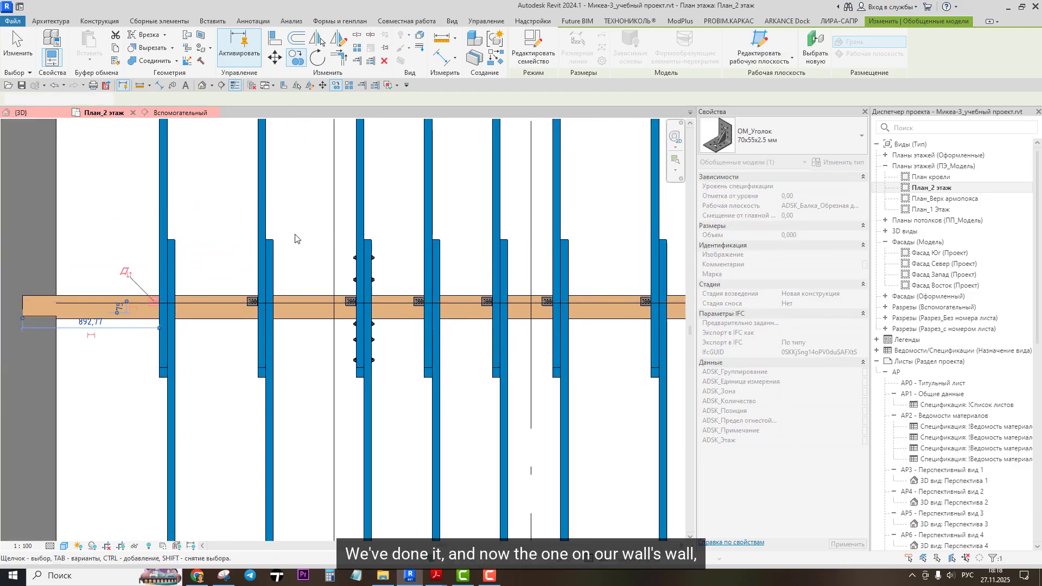
{"action": "key", "text": "Escape"}
Step: Select the ОМ_Уголок 70x55x2.5 mm corner bracket on the mauerlat of the outer wall beside the auxiliary section line
{"action": "scroll", "coordinate": [296, 235], "scroll_direction": "down", "scroll_amount": 4}
{"action": "middle_click_drag", "start_coordinate": [315, 231], "coordinate": [344, 428]}
{"action": "scroll", "coordinate": [257, 237], "scroll_direction": "up", "scroll_amount": 5}
{"action": "scroll", "coordinate": [277, 277], "scroll_direction": "down", "scroll_amount": 2}
{"action": "scroll", "coordinate": [359, 291], "scroll_direction": "down", "scroll_amount": 1}
{"action": "middle_click_drag", "start_coordinate": [361, 293], "coordinate": [298, 279]}
{"action": "scroll", "coordinate": [343, 255], "scroll_direction": "up", "scroll_amount": 3}
{"action": "scroll", "coordinate": [338, 256], "scroll_direction": "down", "scroll_amount": 2}
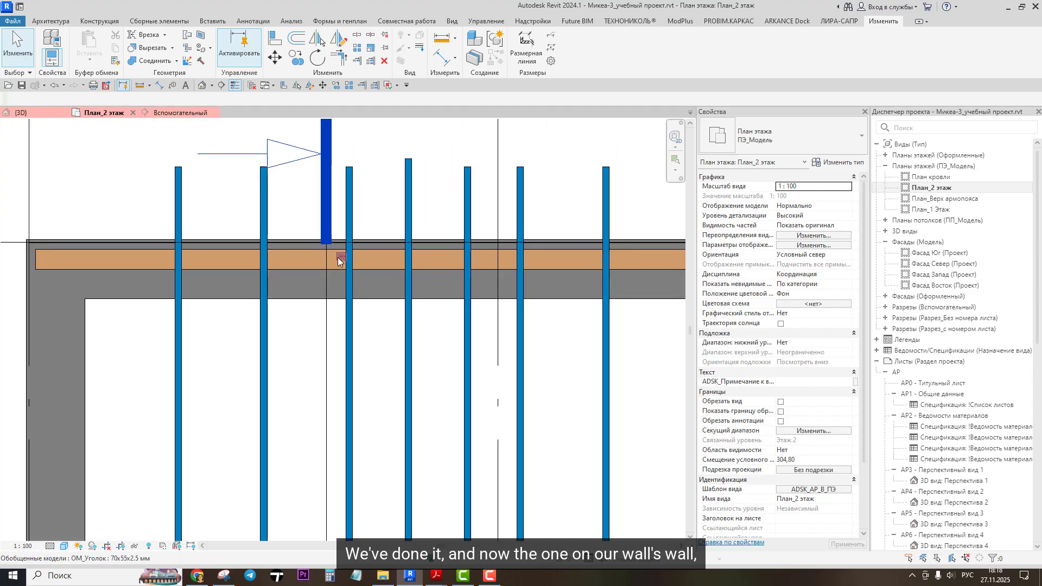
{"action": "middle_click_drag", "start_coordinate": [369, 280], "coordinate": [264, 296]}
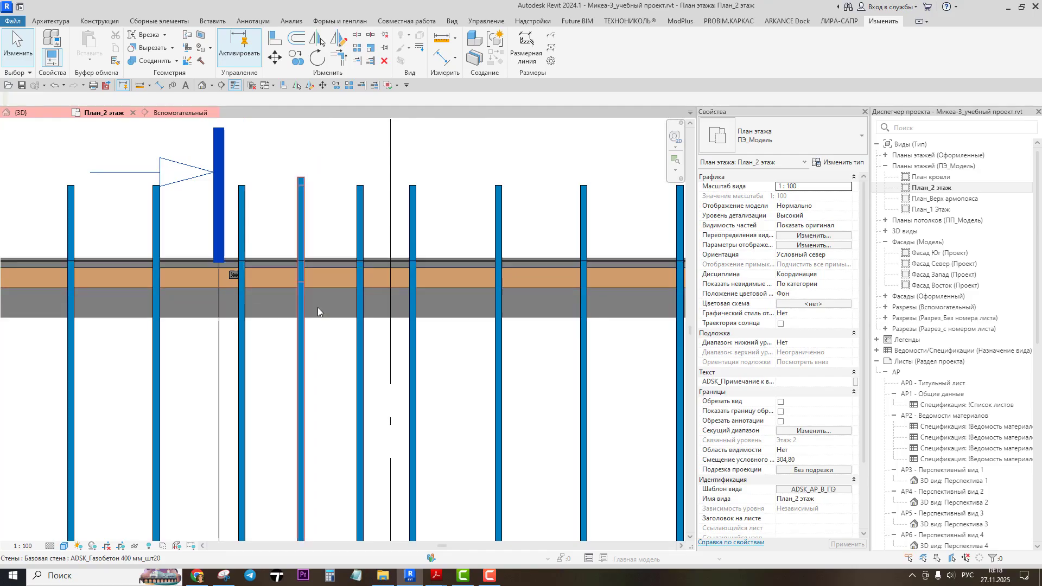
{"action": "left_click", "coordinate": [230, 279]}
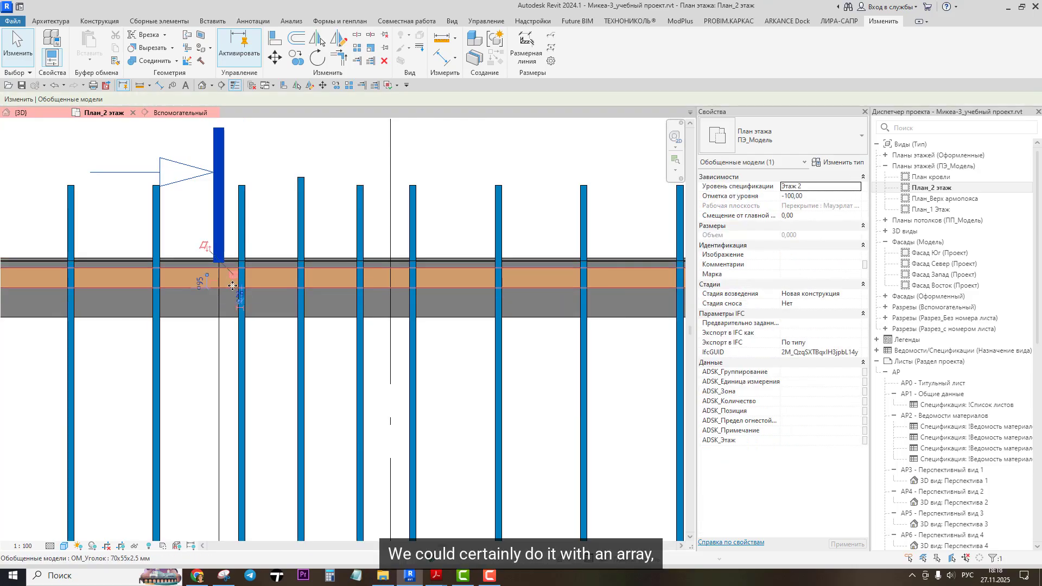
{"action": "scroll", "coordinate": [233, 286], "scroll_direction": "down", "scroll_amount": 5}
{"action": "scroll", "coordinate": [303, 226], "scroll_direction": "up", "scroll_amount": 6}
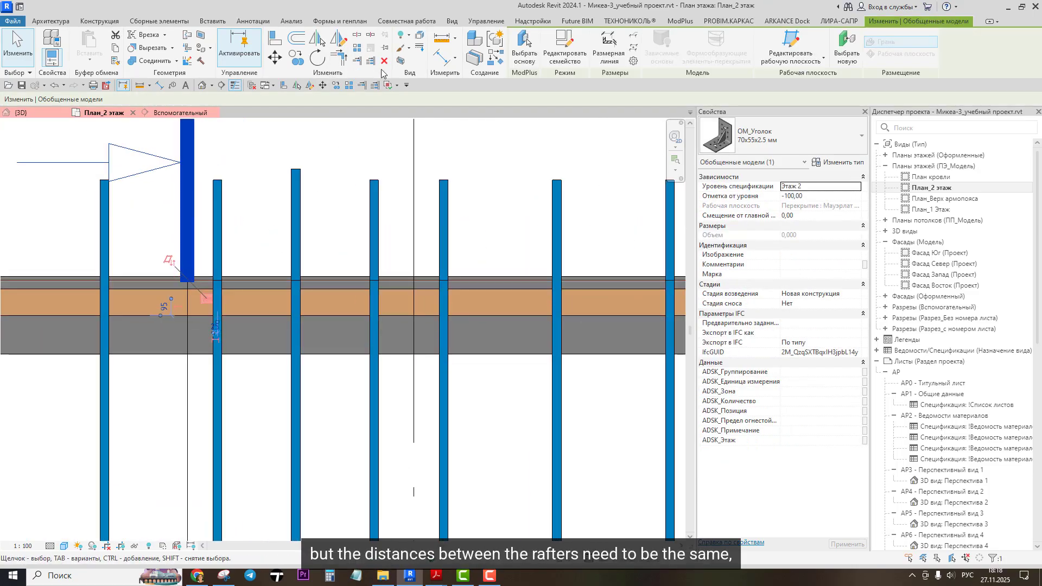
Step: Measure the spacing between the rafters along the mauerlat with a chained aligned dimension, discard it, and review the rafter layout across the plan
{"action": "left_click", "coordinate": [441, 57]}
{"action": "left_click", "coordinate": [225, 261]}
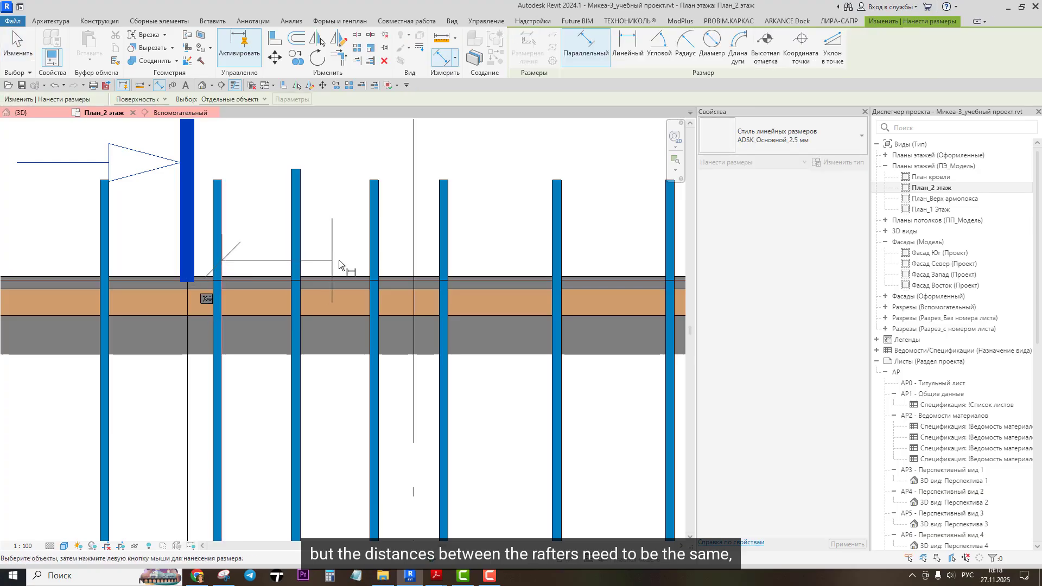
{"action": "left_click", "coordinate": [369, 265]}
{"action": "left_click", "coordinate": [443, 252]}
{"action": "left_click", "coordinate": [552, 254]}
{"action": "middle_click_drag", "start_coordinate": [585, 259], "coordinate": [473, 260]}
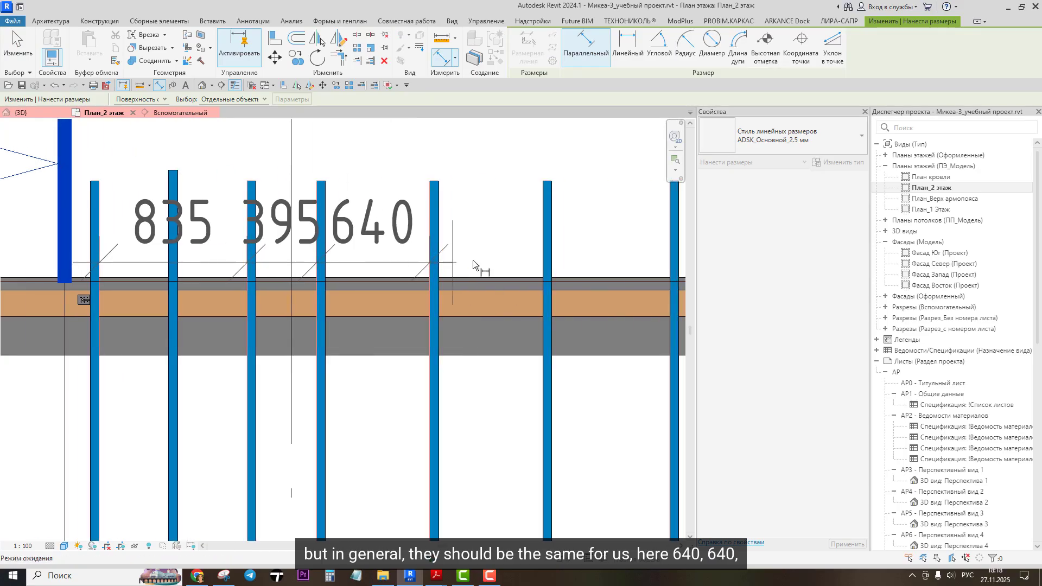
{"action": "left_click", "coordinate": [540, 262]}
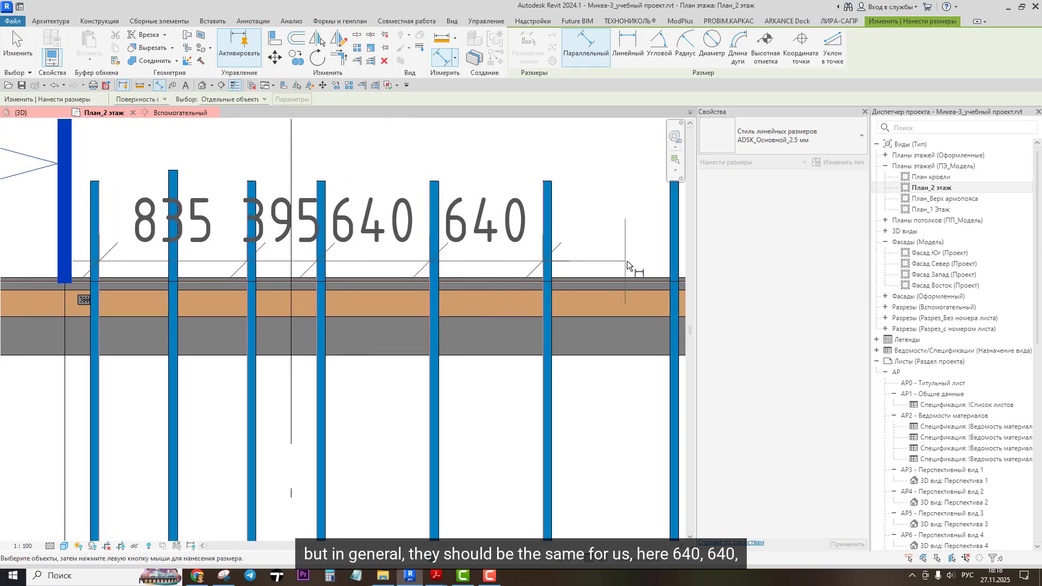
{"action": "left_click", "coordinate": [669, 262]}
{"action": "scroll", "coordinate": [669, 263], "scroll_direction": "down", "scroll_amount": 3}
{"action": "middle_click_drag", "start_coordinate": [668, 264], "coordinate": [567, 259]}
{"action": "key", "text": "Escape"}
{"action": "key", "text": "Escape"}
{"action": "scroll", "coordinate": [535, 261], "scroll_direction": "down", "scroll_amount": 5}
{"action": "middle_click_drag", "start_coordinate": [555, 342], "coordinate": [513, 157]}
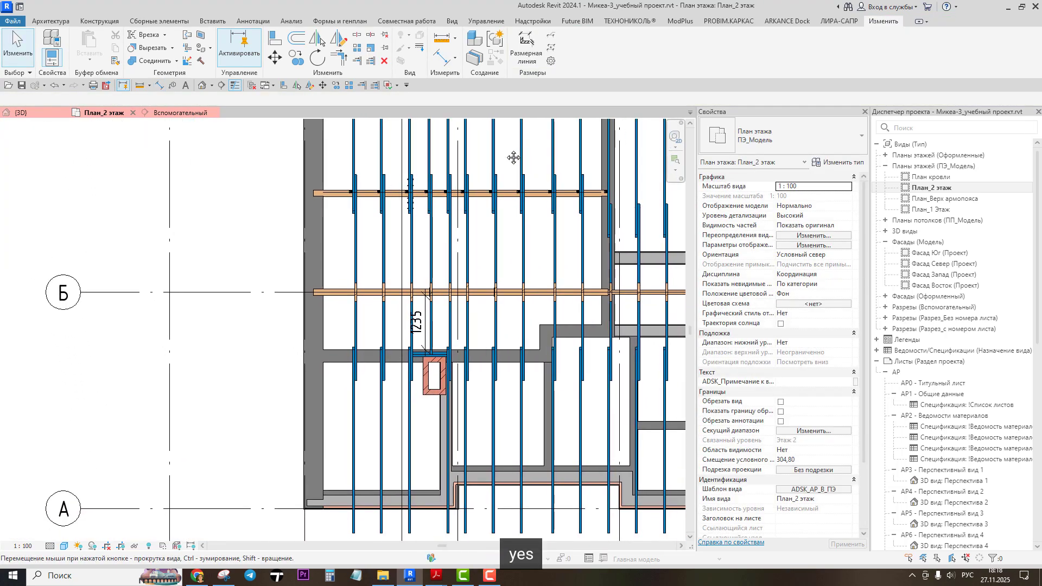
{"action": "middle_click_drag", "start_coordinate": [512, 386], "coordinate": [468, 480]}
{"action": "scroll", "coordinate": [468, 341], "scroll_direction": "down", "scroll_amount": 4}
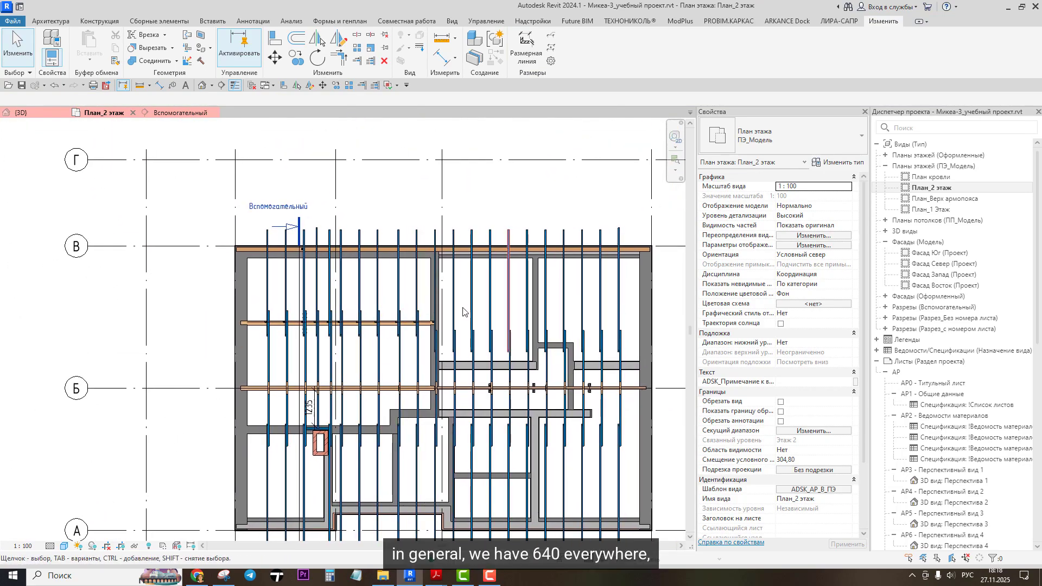
Step: Array the mauerlat corner bracket to the right as 20 ungrouped items spaced 640 mm apart, accepting that they detach from the host
{"action": "scroll", "coordinate": [365, 244], "scroll_direction": "up", "scroll_amount": 6}
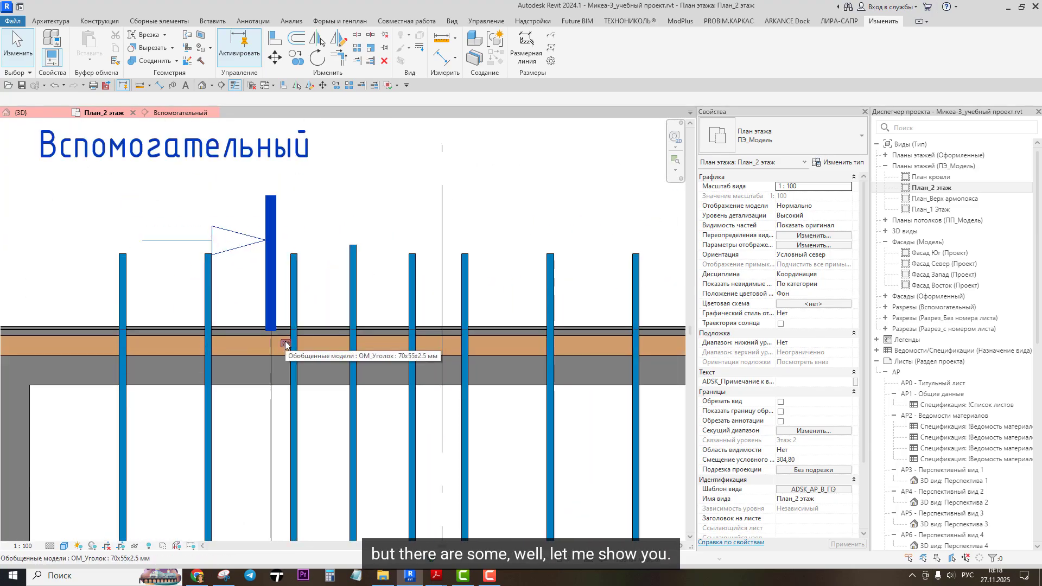
{"action": "left_click", "coordinate": [286, 345]}
{"action": "scroll", "coordinate": [234, 360], "scroll_direction": "up", "scroll_amount": 4}
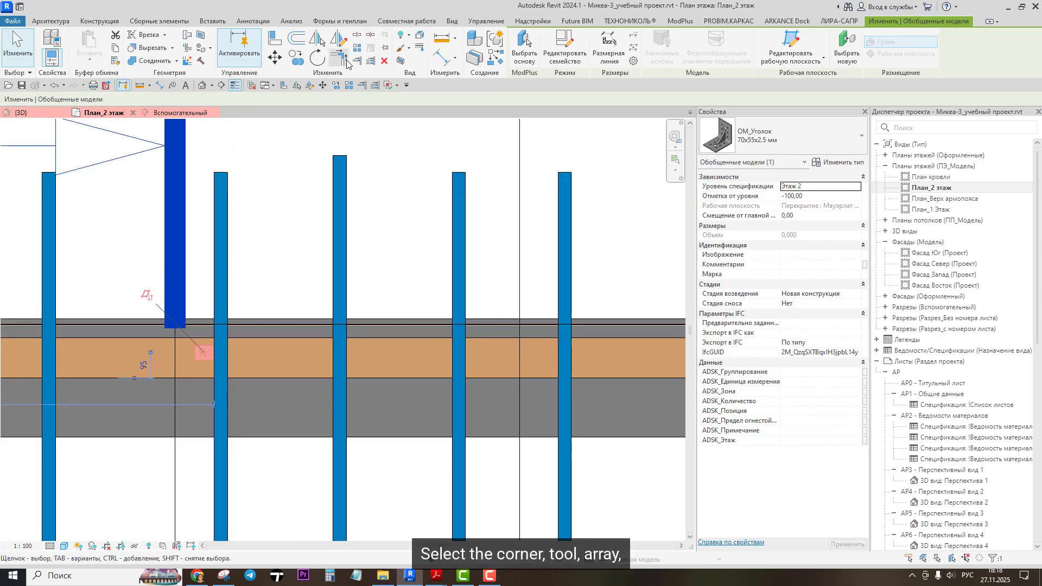
{"action": "key", "text": "a"}
{"action": "key", "text": "r"}
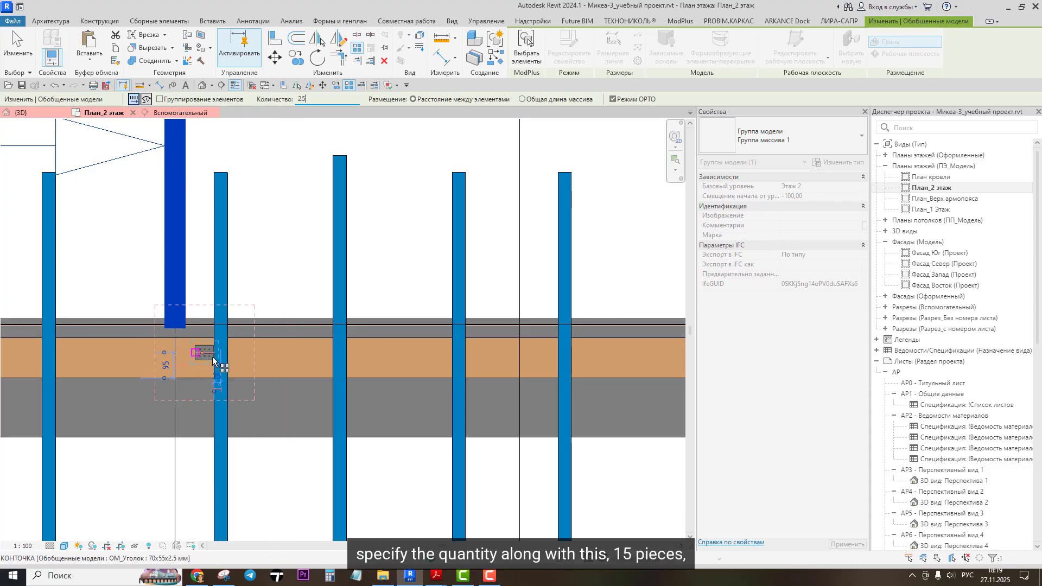
{"action": "type", "text": "15"}
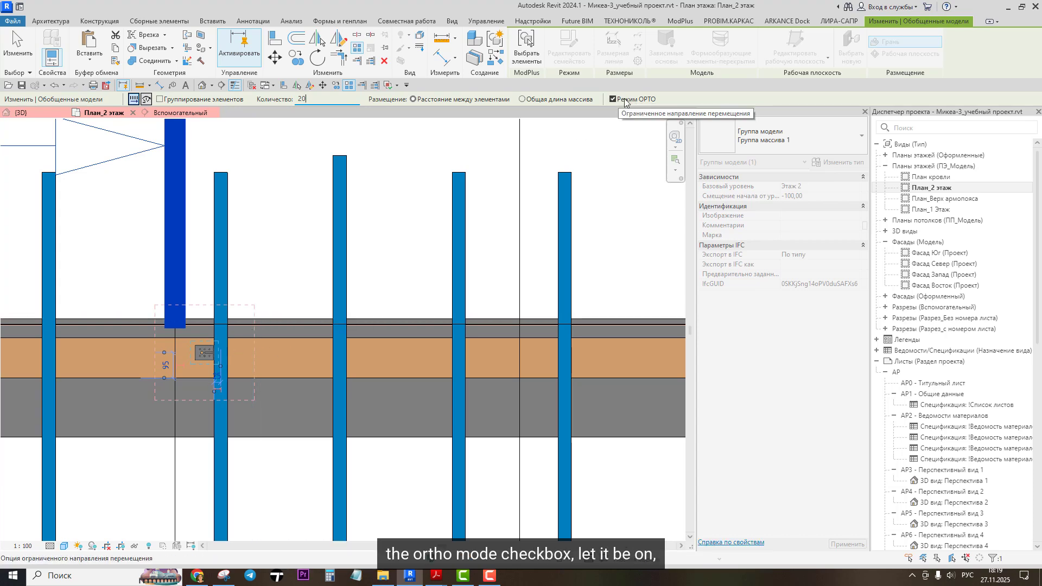
{"action": "scroll", "coordinate": [263, 358], "scroll_direction": "up", "scroll_amount": 3}
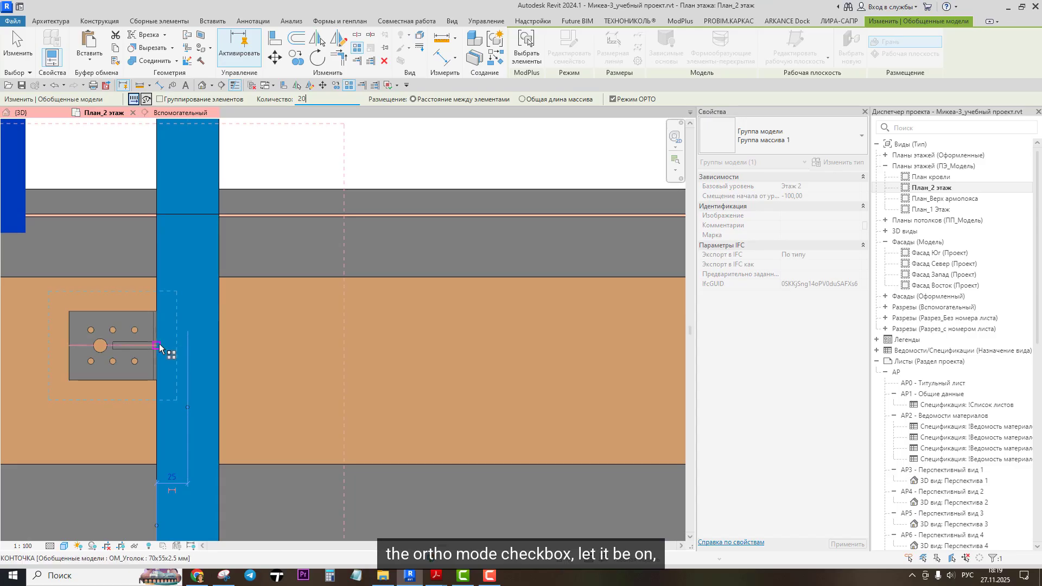
{"action": "left_click", "coordinate": [159, 345]}
{"action": "scroll", "coordinate": [158, 345], "scroll_direction": "down", "scroll_amount": 2}
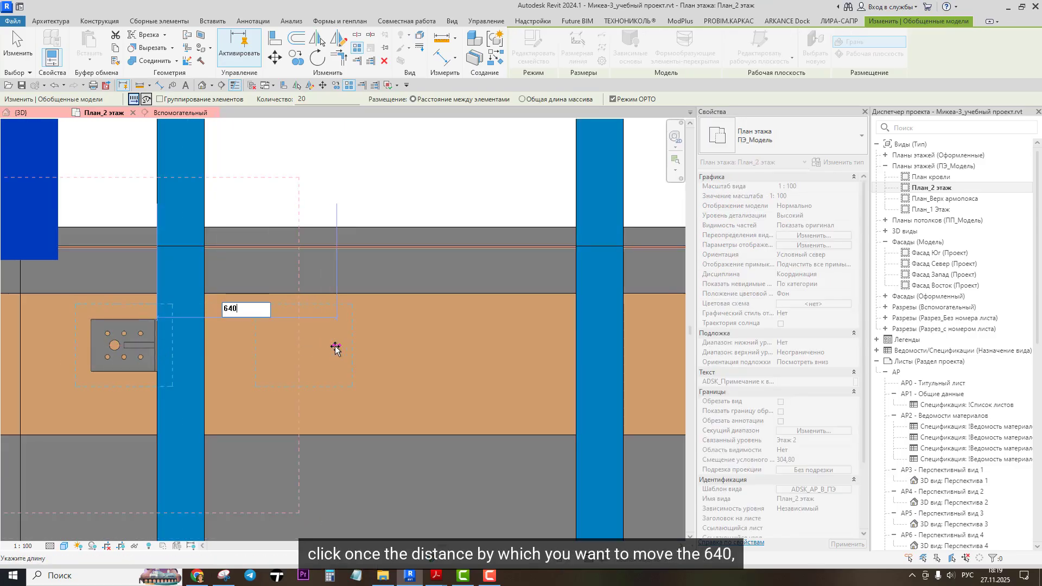
{"action": "key", "text": "Return"}
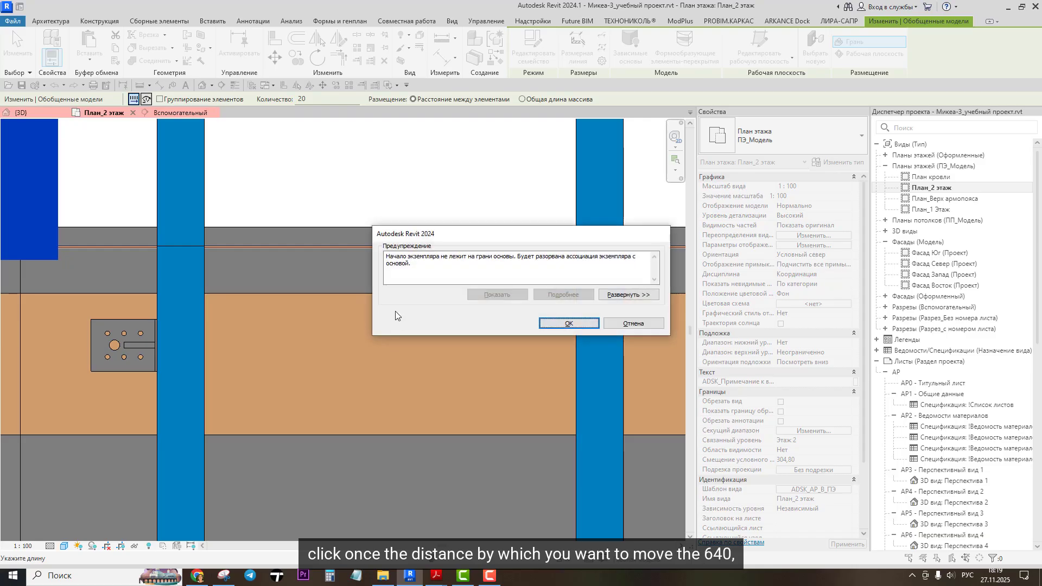
{"action": "left_click", "coordinate": [552, 324]}
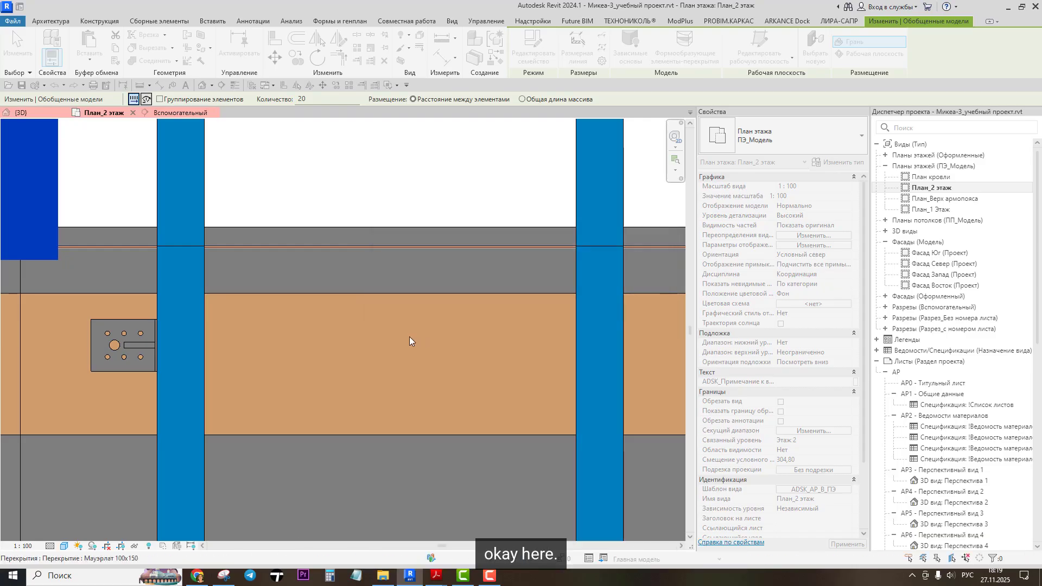
Step: Examine the arrayed corner brackets along the mauerlat against the rafter positions
{"action": "scroll", "coordinate": [412, 338], "scroll_direction": "down", "scroll_amount": 1}
{"action": "scroll", "coordinate": [420, 339], "scroll_direction": "down", "scroll_amount": 4}
{"action": "middle_click_drag", "start_coordinate": [540, 351], "coordinate": [233, 338]}
{"action": "scroll", "coordinate": [235, 339], "scroll_direction": "down", "scroll_amount": 2}
{"action": "middle_click_drag", "start_coordinate": [492, 356], "coordinate": [228, 355]}
{"action": "middle_click_drag", "start_coordinate": [548, 350], "coordinate": [269, 342]}
{"action": "scroll", "coordinate": [429, 331], "scroll_direction": "up", "scroll_amount": 2}
{"action": "middle_click_drag", "start_coordinate": [357, 332], "coordinate": [529, 343]}
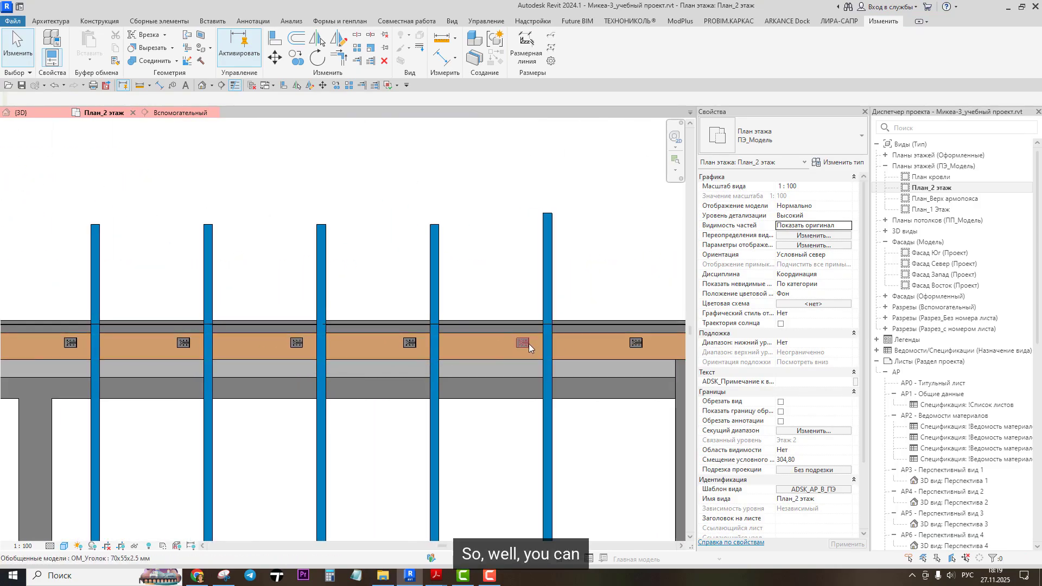
Step: Select the thirteen arrayed corner brackets along the mauerlat that stand off their rafters by the same distance
{"action": "left_click", "coordinate": [523, 343]}
{"action": "left_click", "coordinate": [408, 350], "text": "ctrl"}
{"action": "scroll", "coordinate": [409, 348], "scroll_direction": "up", "scroll_amount": 2}
{"action": "middle_click_drag", "start_coordinate": [433, 355], "coordinate": [573, 387]}
{"action": "left_click", "coordinate": [383, 373], "text": "ctrl"}
{"action": "left_click", "coordinate": [216, 373], "text": "ctrl"}
{"action": "middle_click_drag", "start_coordinate": [272, 392], "coordinate": [657, 409]}
{"action": "left_click", "coordinate": [420, 388], "text": "ctrl"}
{"action": "middle_click_drag", "start_coordinate": [361, 380], "coordinate": [889, 330]}
{"action": "left_click", "coordinate": [604, 337], "text": "ctrl"}
{"action": "left_click", "coordinate": [433, 338], "text": "ctrl"}
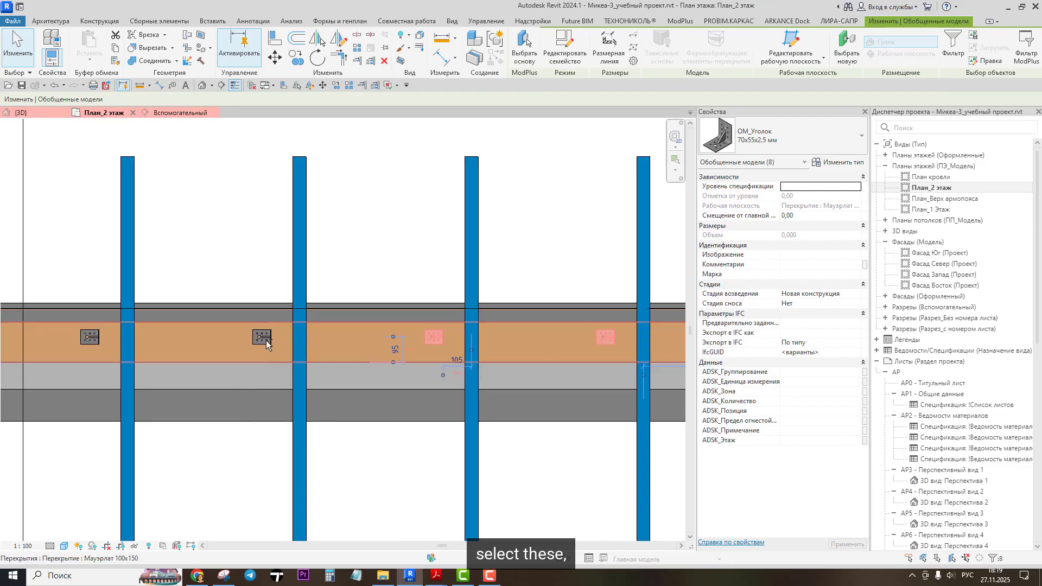
{"action": "middle_click_drag", "start_coordinate": [434, 352], "coordinate": [621, 359]}
{"action": "left_click", "coordinate": [280, 352], "text": "ctrl"}
{"action": "left_click", "coordinate": [100, 346], "text": "ctrl"}
{"action": "middle_click_drag", "start_coordinate": [138, 359], "coordinate": [313, 370]}
{"action": "left_click", "coordinate": [277, 347], "text": "ctrl"}
{"action": "scroll", "coordinate": [330, 339], "scroll_direction": "up", "scroll_amount": 2}
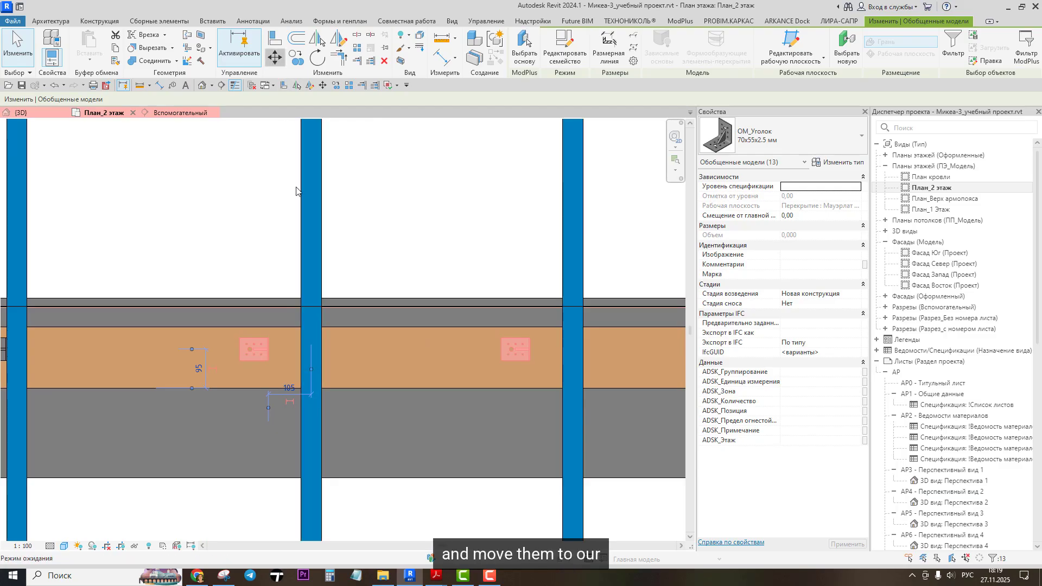
Step: Move the selected corner brackets horizontally so that they sit against the left faces of their rafters
{"action": "key", "text": "m"}
{"action": "key", "text": "v"}
{"action": "scroll", "coordinate": [267, 354], "scroll_direction": "up", "scroll_amount": 6}
{"action": "left_click", "coordinate": [259, 356]}
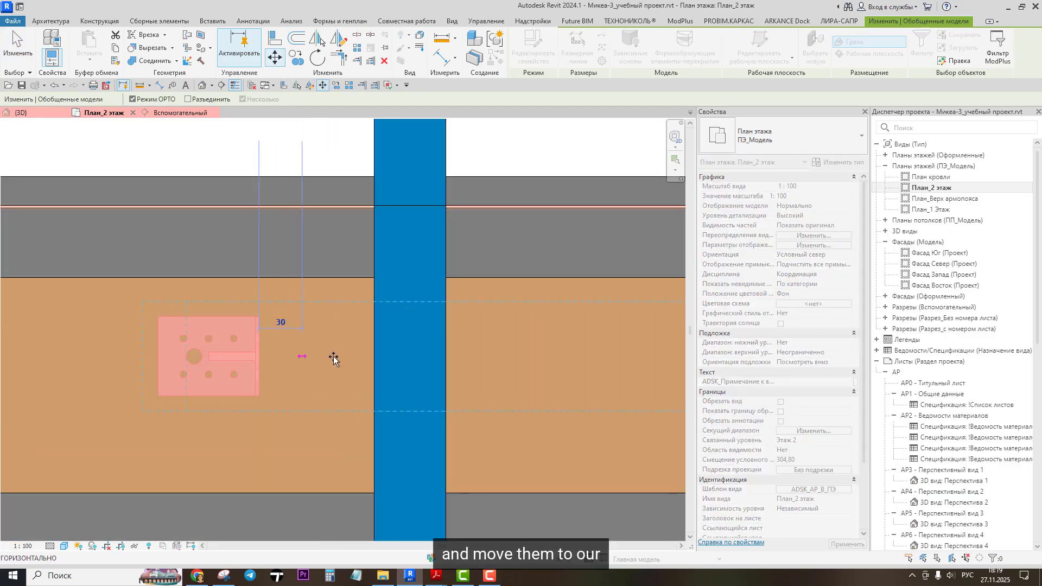
{"action": "left_click", "coordinate": [373, 358]}
{"action": "scroll", "coordinate": [374, 359], "scroll_direction": "down", "scroll_amount": 6}
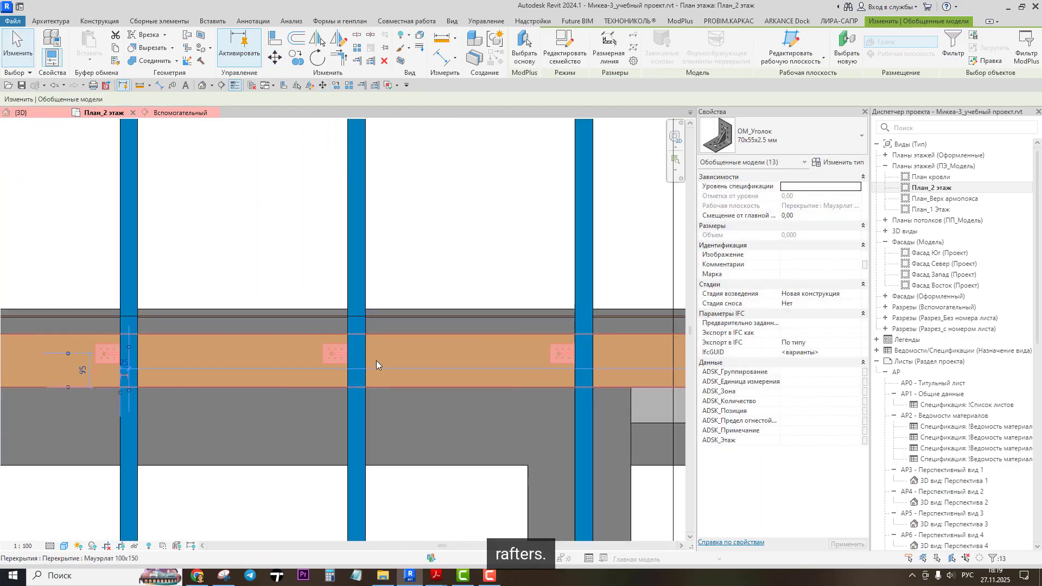
Step: Check the moved corner brackets against the rafters along the mauerlat
{"action": "scroll", "coordinate": [358, 358], "scroll_direction": "up", "scroll_amount": 4}
{"action": "scroll", "coordinate": [337, 359], "scroll_direction": "down", "scroll_amount": 4}
{"action": "middle_click_drag", "start_coordinate": [478, 377], "coordinate": [170, 377]}
{"action": "middle_click_drag", "start_coordinate": [534, 374], "coordinate": [235, 378]}
{"action": "middle_click_drag", "start_coordinate": [421, 376], "coordinate": [191, 374]}
{"action": "middle_click_drag", "start_coordinate": [507, 377], "coordinate": [226, 376]}
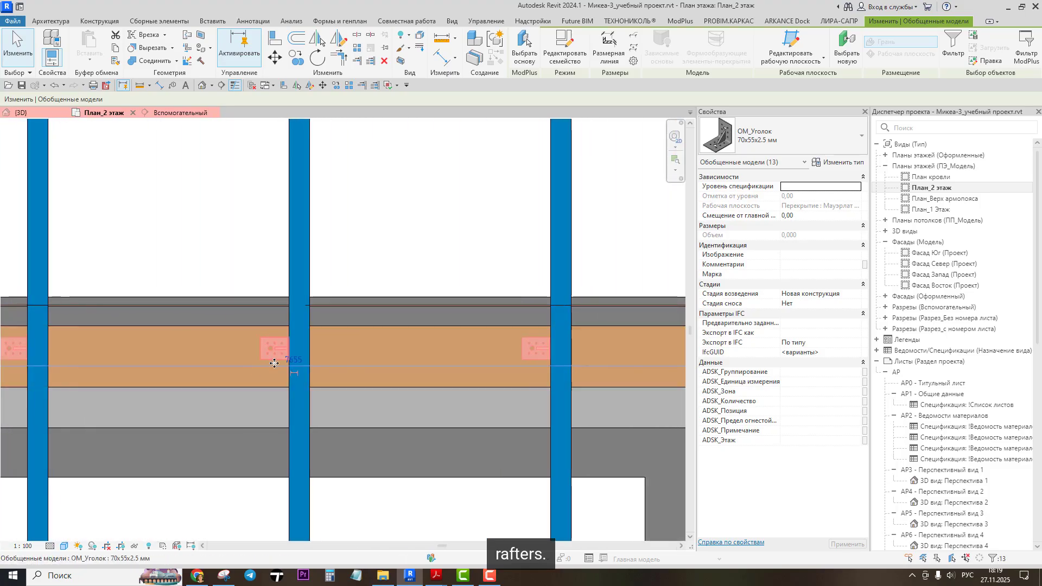
Step: Delete the two surplus corner brackets that stand beyond the last rafter at the right end of the mauerlat
{"action": "scroll", "coordinate": [274, 363], "scroll_direction": "down", "scroll_amount": 6}
{"action": "scroll", "coordinate": [542, 366], "scroll_direction": "up", "scroll_amount": 6}
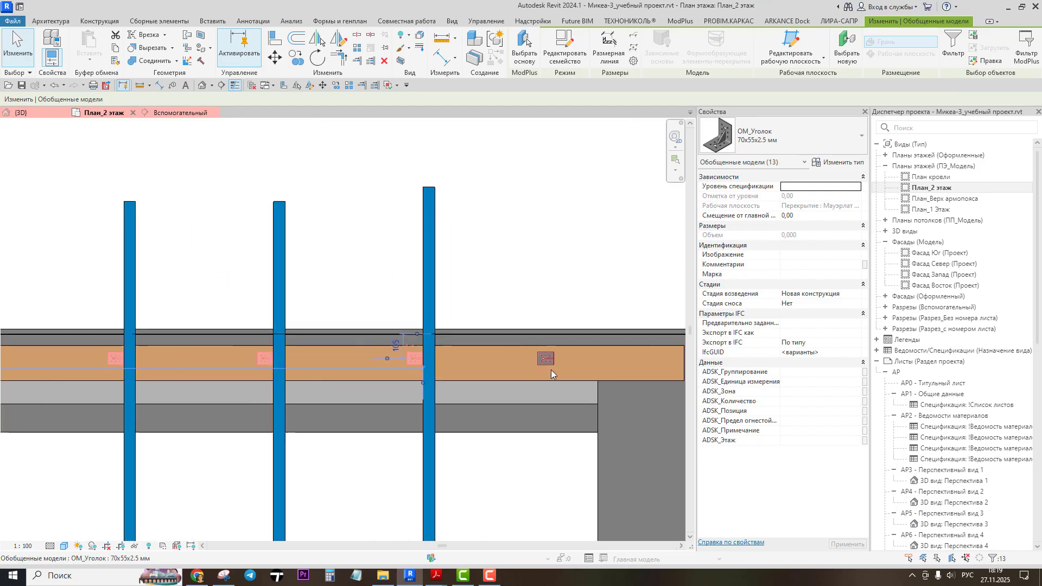
{"action": "key", "text": "Escape"}
{"action": "left_click", "coordinate": [547, 359]}
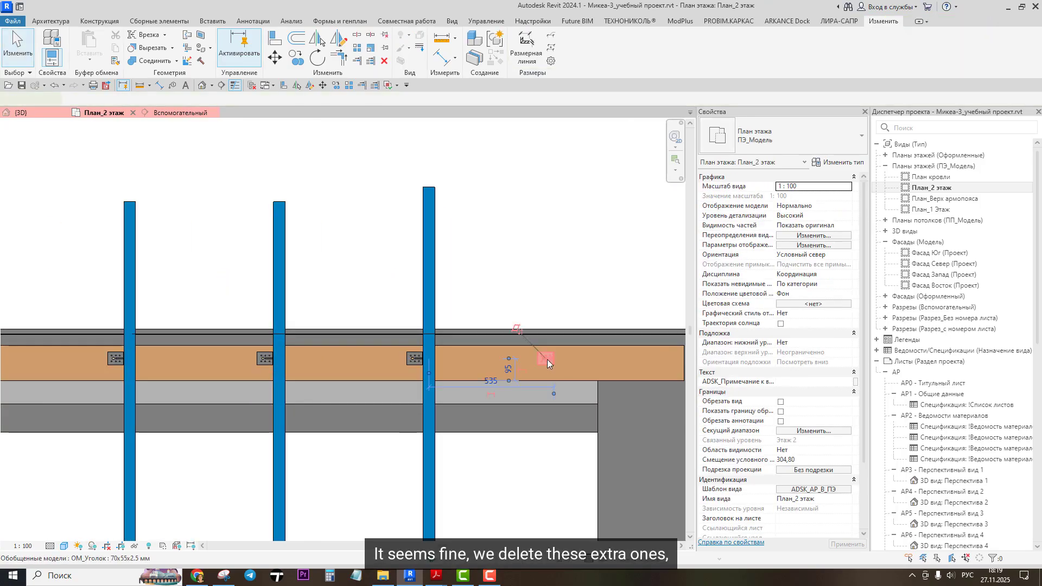
{"action": "key", "text": "Delete"}
{"action": "scroll", "coordinate": [568, 362], "scroll_direction": "up", "scroll_amount": 2}
{"action": "left_click", "coordinate": [587, 358]}
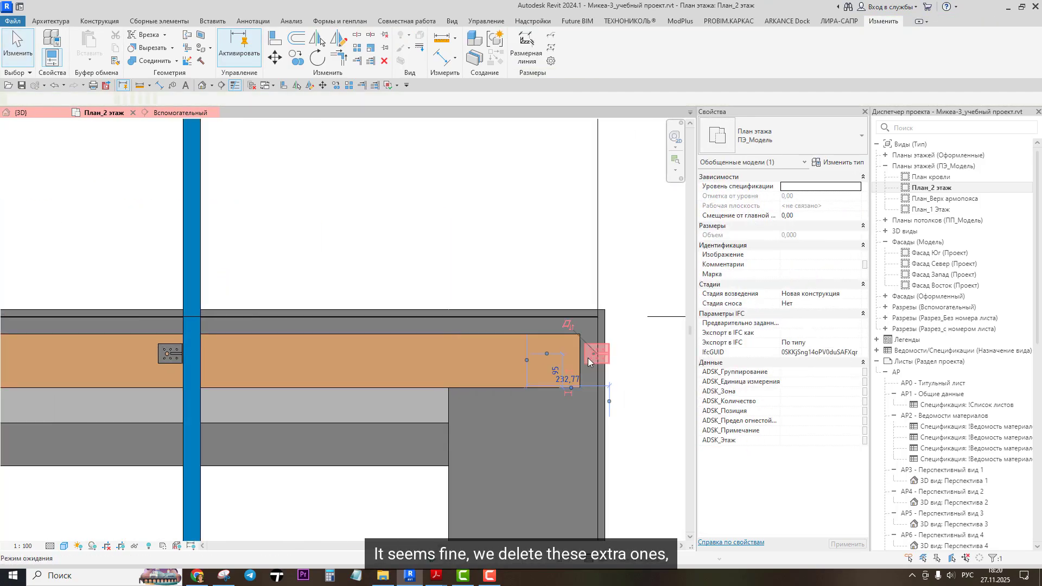
{"action": "key", "text": "Delete"}
Step: Move the corner bracket standing between two rafters on the mauerlat against the left face of the next rafter to its right
{"action": "scroll", "coordinate": [602, 361], "scroll_direction": "down", "scroll_amount": 4}
{"action": "middle_click_drag", "start_coordinate": [300, 369], "coordinate": [555, 373]}
{"action": "scroll", "coordinate": [266, 360], "scroll_direction": "up", "scroll_amount": 4}
{"action": "scroll", "coordinate": [237, 366], "scroll_direction": "up", "scroll_amount": 2}
{"action": "left_click", "coordinate": [230, 368]}
{"action": "scroll", "coordinate": [219, 354], "scroll_direction": "up", "scroll_amount": 2}
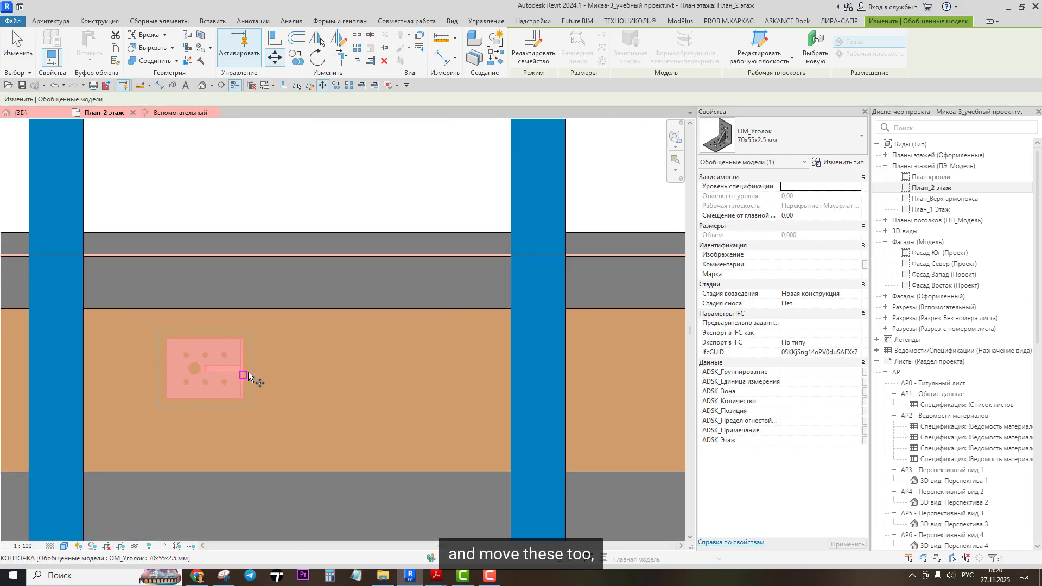
{"action": "key", "text": "m"}
{"action": "key", "text": "v"}
{"action": "left_click", "coordinate": [244, 369]}
{"action": "left_click", "coordinate": [509, 373]}
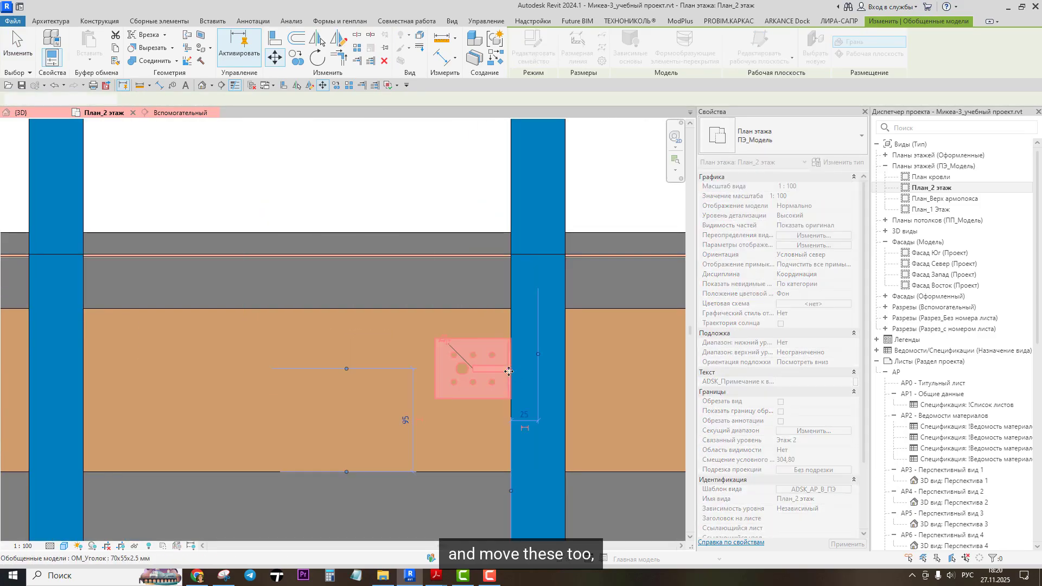
Step: Copy the moved corner bracket horizontally to the left faces of the three rafters towards the left end of the mauerlat that lack one
{"action": "scroll", "coordinate": [510, 375], "scroll_direction": "down", "scroll_amount": 4}
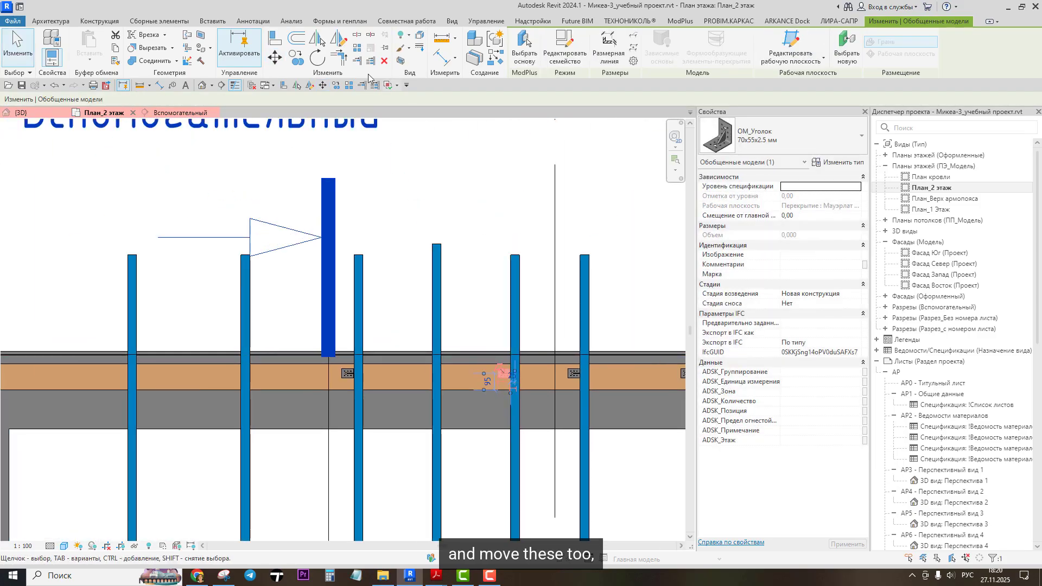
{"action": "key", "text": "c"}
{"action": "key", "text": "o"}
{"action": "scroll", "coordinate": [513, 383], "scroll_direction": "up", "scroll_amount": 5}
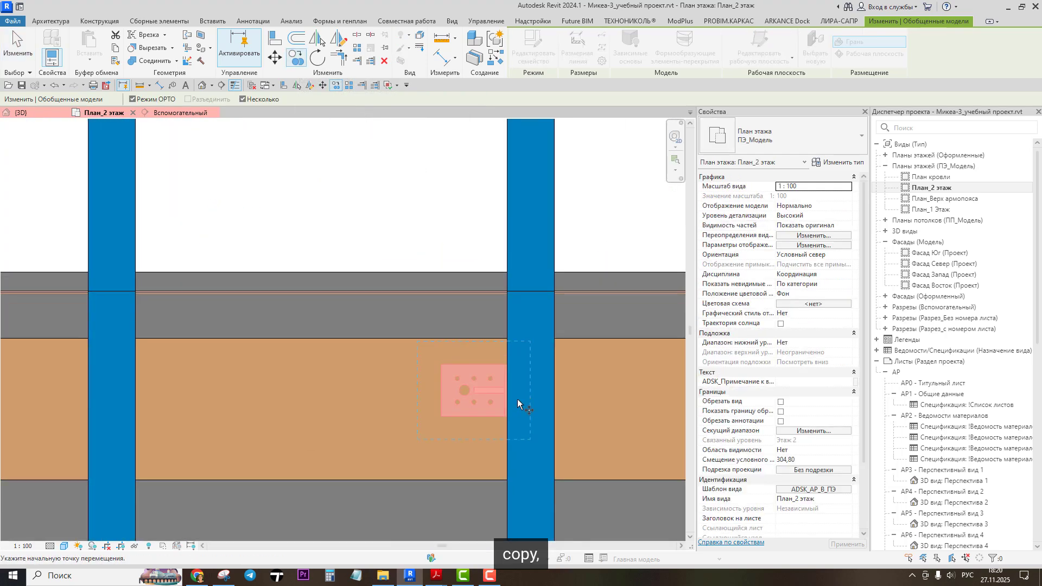
{"action": "left_click", "coordinate": [502, 386]}
{"action": "scroll", "coordinate": [503, 387], "scroll_direction": "down", "scroll_amount": 5}
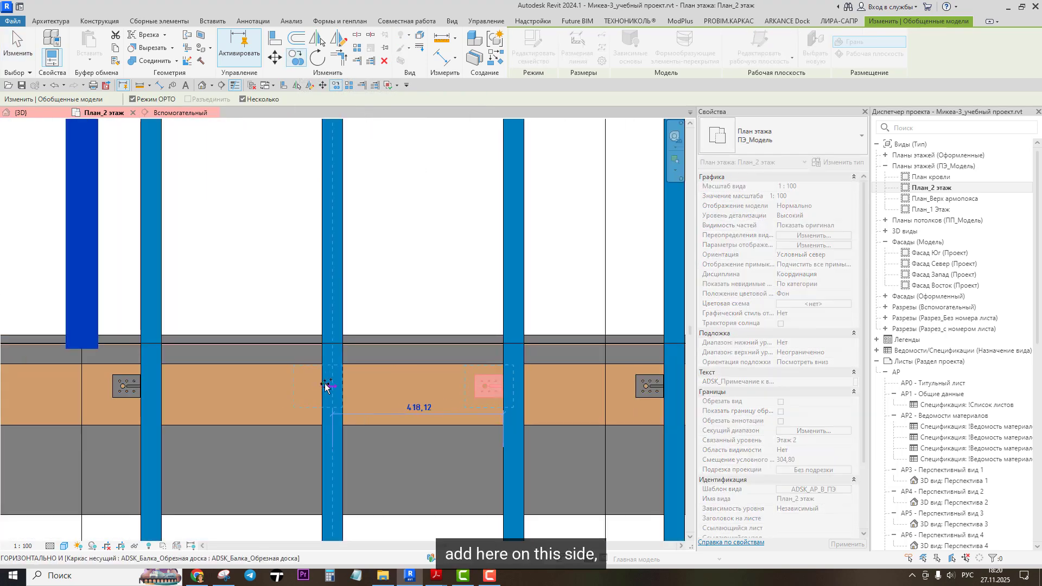
{"action": "left_click", "coordinate": [323, 385]}
{"action": "scroll", "coordinate": [325, 386], "scroll_direction": "down", "scroll_amount": 2}
{"action": "middle_click_drag", "start_coordinate": [293, 388], "coordinate": [561, 387]}
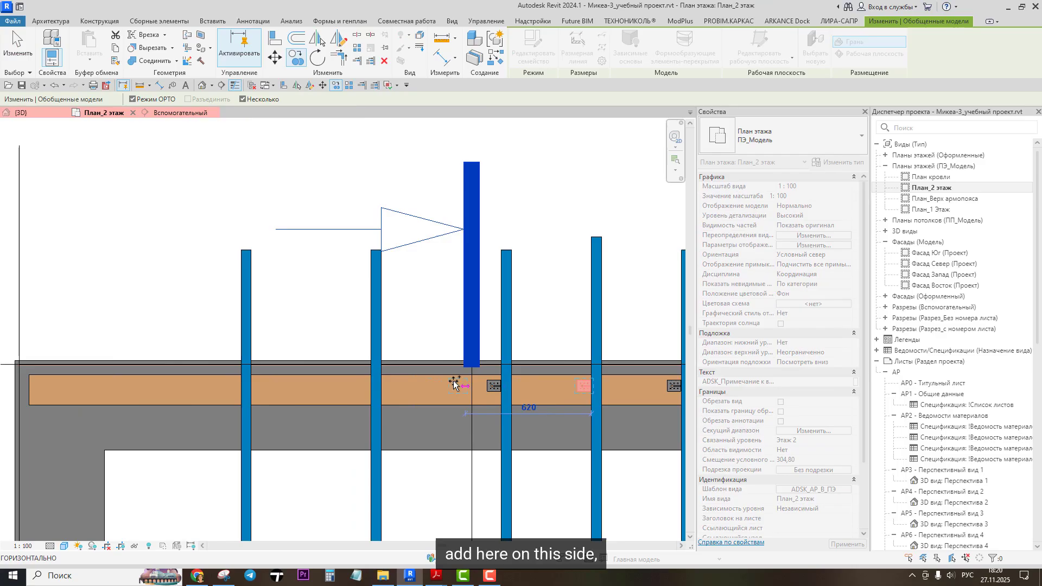
{"action": "left_click", "coordinate": [371, 384]}
{"action": "left_click", "coordinate": [238, 384]}
{"action": "scroll", "coordinate": [245, 380], "scroll_direction": "down", "scroll_amount": 4}
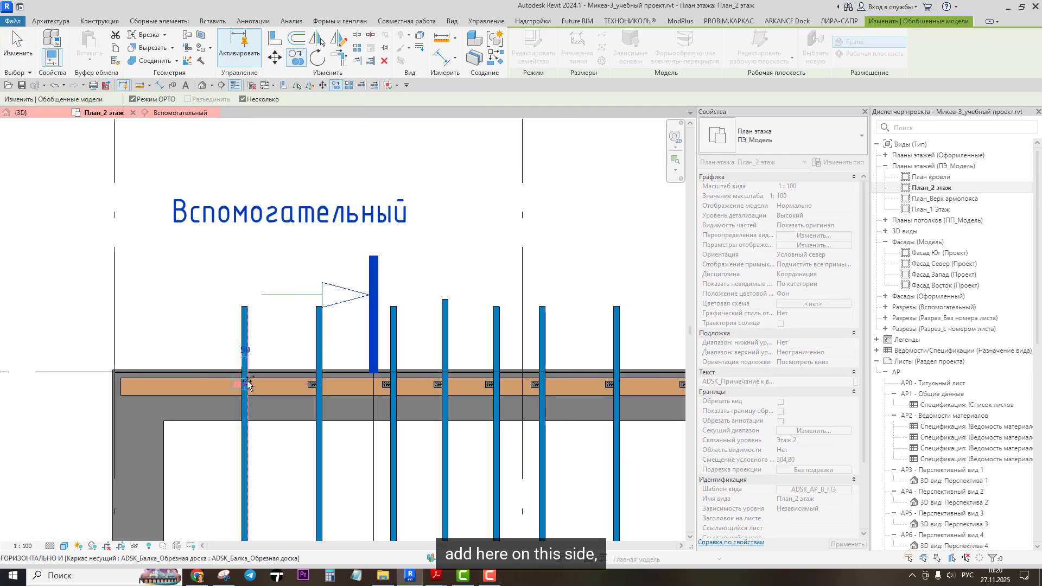
{"action": "key", "text": "Escape"}
Step: Select all corner brackets along the upper mauerlat and check with the Filter that only generic models are selected
{"action": "middle_click_drag", "start_coordinate": [392, 405], "coordinate": [202, 371]}
{"action": "scroll", "coordinate": [163, 350], "scroll_direction": "up", "scroll_amount": 6}
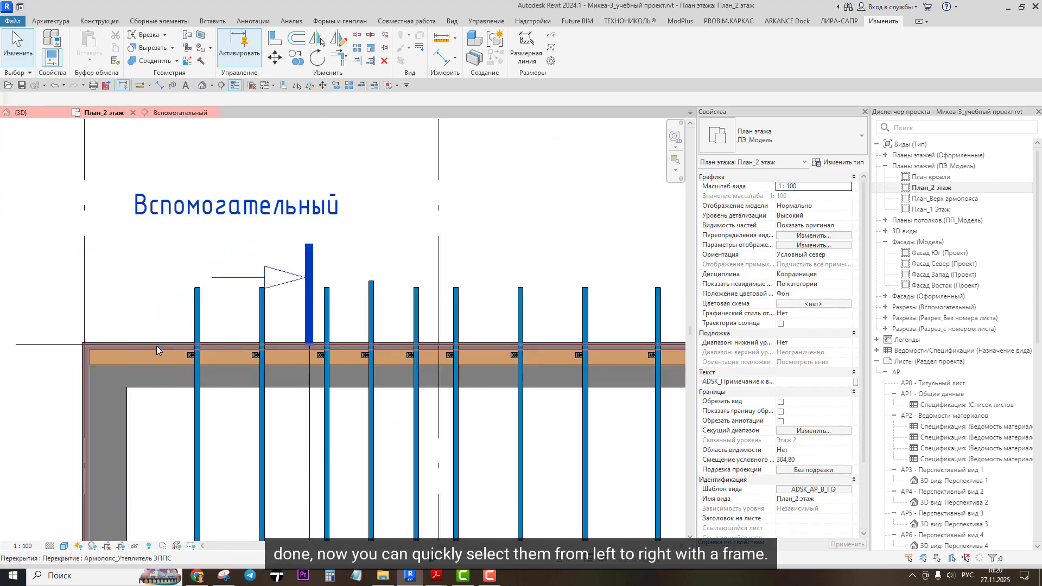
{"action": "left_click_drag", "start_coordinate": [175, 344], "coordinate": [513, 373]}
{"action": "scroll", "coordinate": [232, 369], "scroll_direction": "down", "scroll_amount": 3}
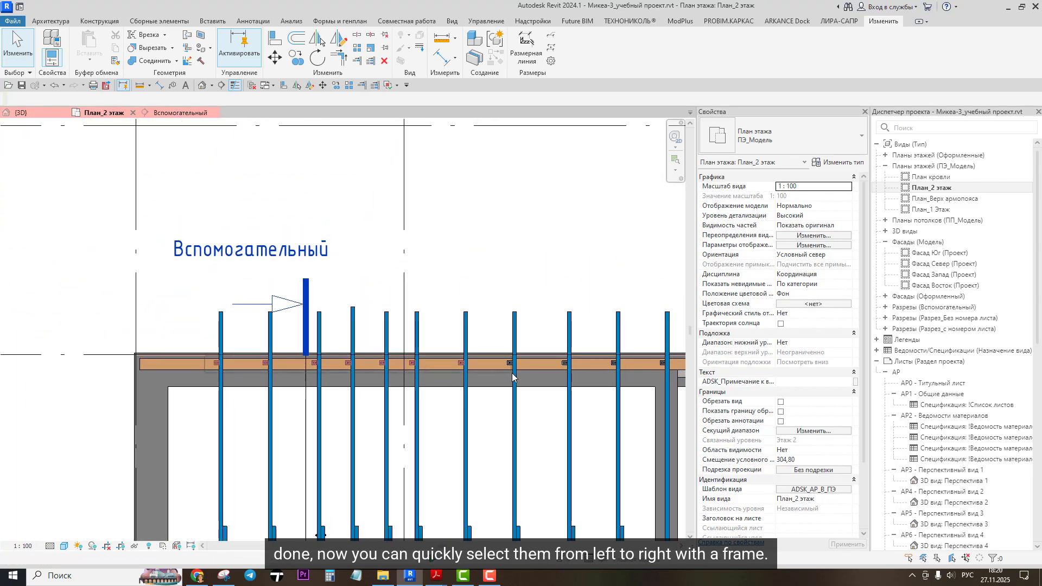
{"action": "middle_click_drag", "start_coordinate": [514, 373], "coordinate": [112, 349]}
{"action": "left_click_drag", "start_coordinate": [112, 349], "coordinate": [518, 350]}
{"action": "middle_click_drag", "start_coordinate": [519, 350], "coordinate": [474, 358]}
{"action": "scroll", "coordinate": [427, 340], "scroll_direction": "up", "scroll_amount": 4}
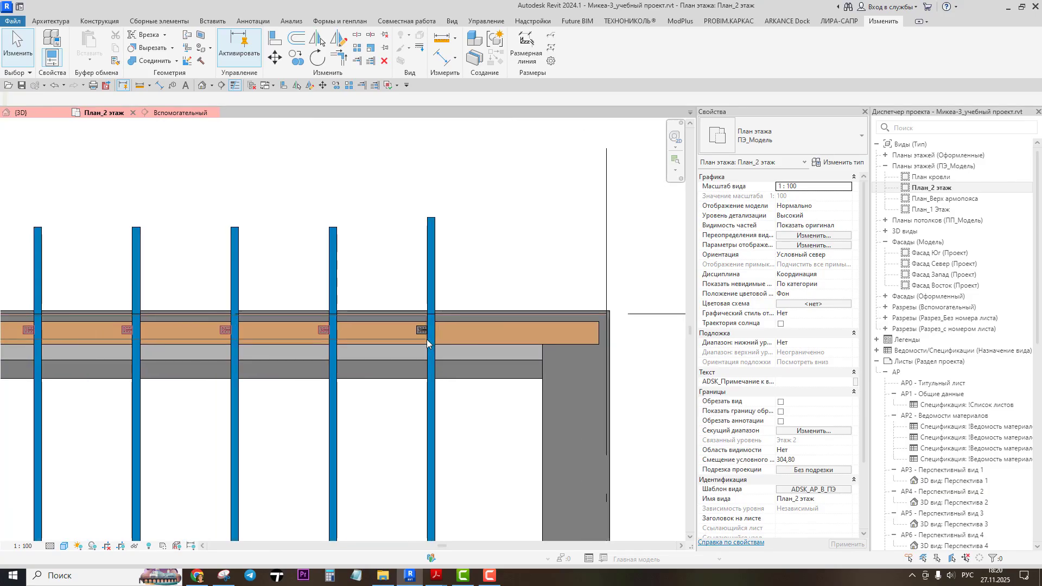
{"action": "left_click_drag", "start_coordinate": [432, 339], "coordinate": [432, 339]}
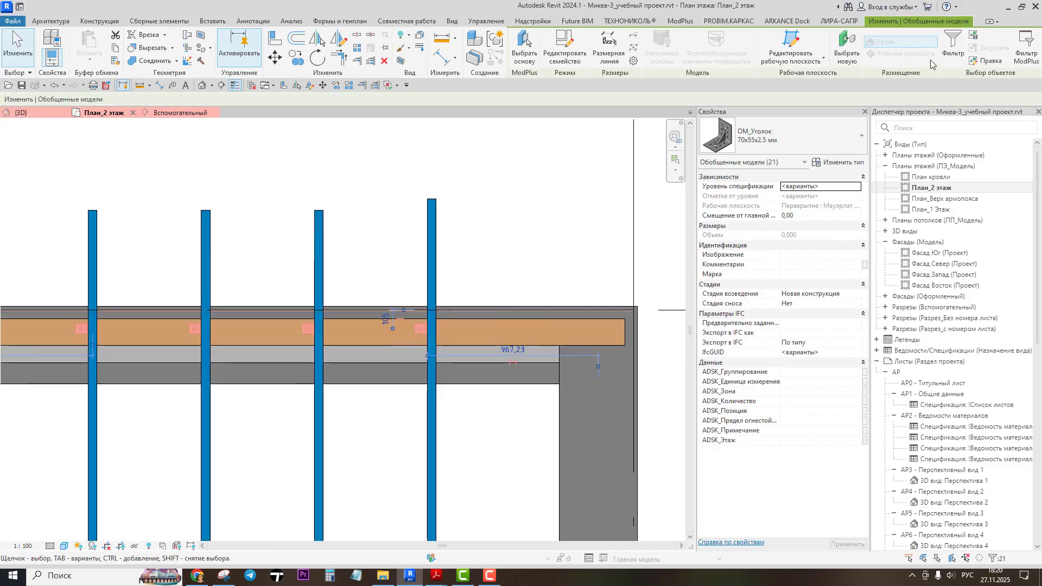
{"action": "left_click", "coordinate": [953, 45]}
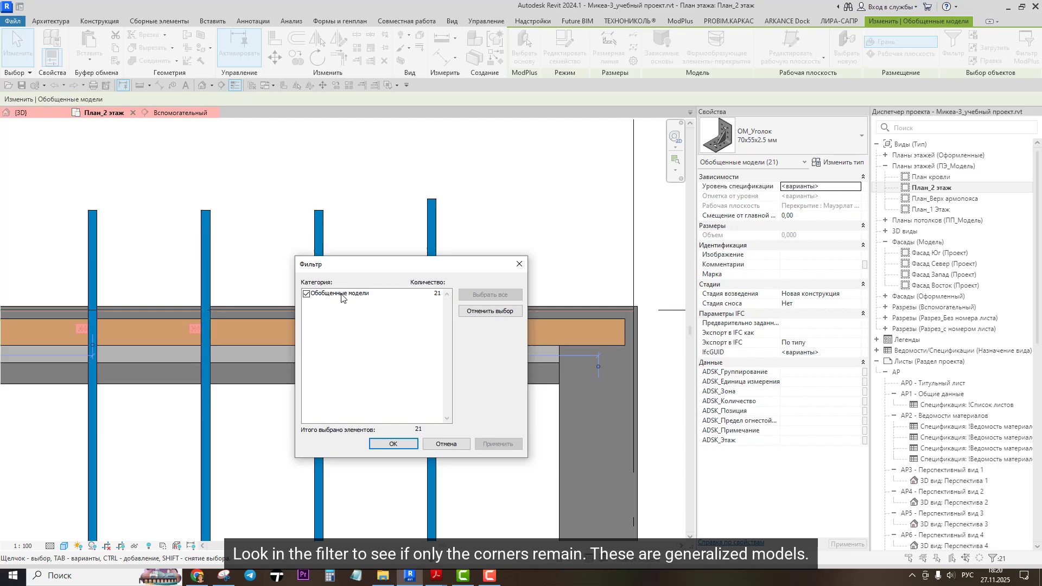
{"action": "left_click", "coordinate": [381, 445]}
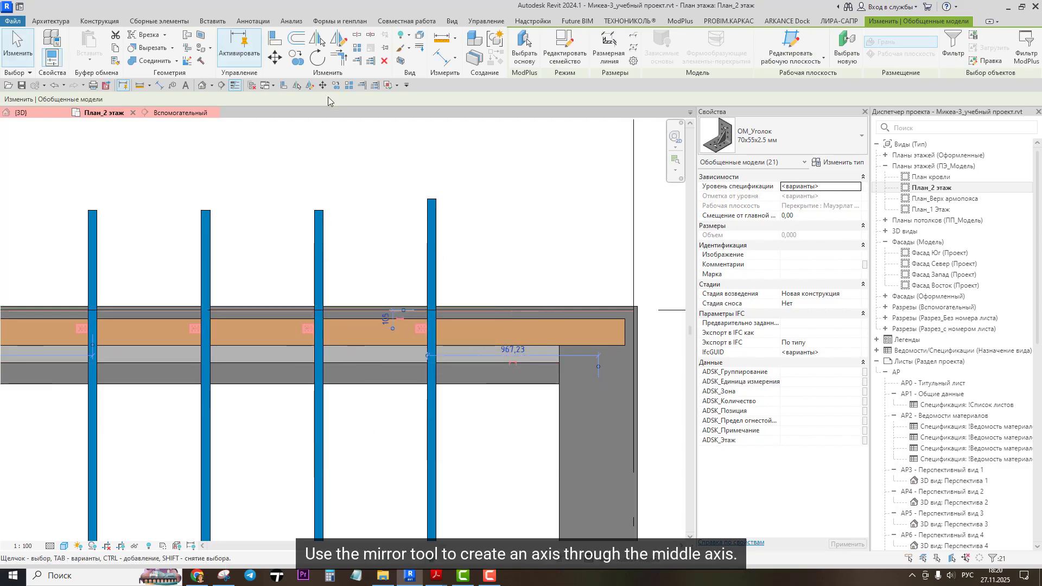
Step: Mirror copies of the selected corner brackets about the middle grid axis Б onto the opposite side of the roof
{"action": "left_click", "coordinate": [339, 39]}
{"action": "scroll", "coordinate": [472, 303], "scroll_direction": "down", "scroll_amount": 5}
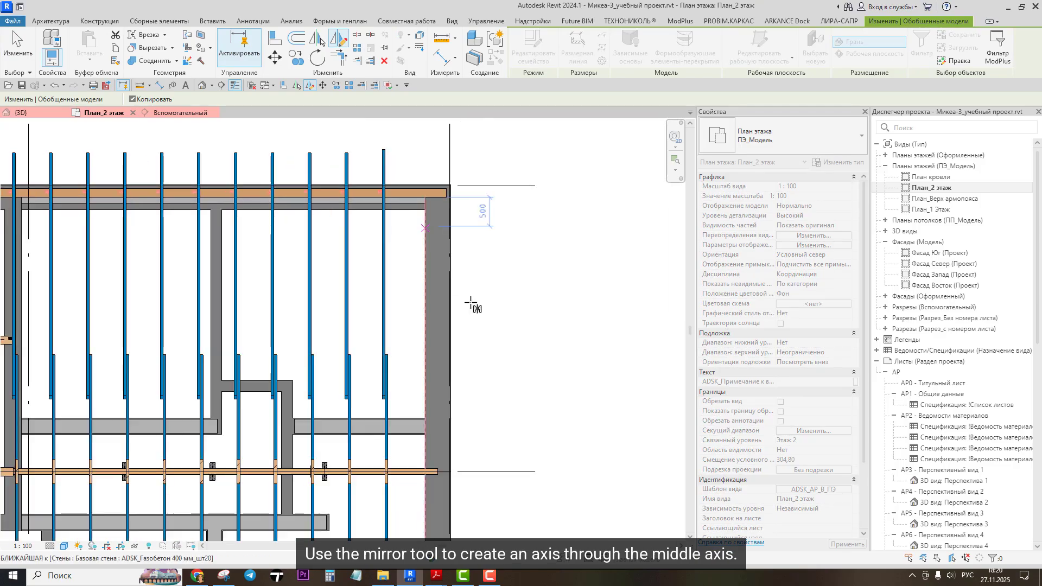
{"action": "scroll", "coordinate": [425, 335], "scroll_direction": "up", "scroll_amount": 2}
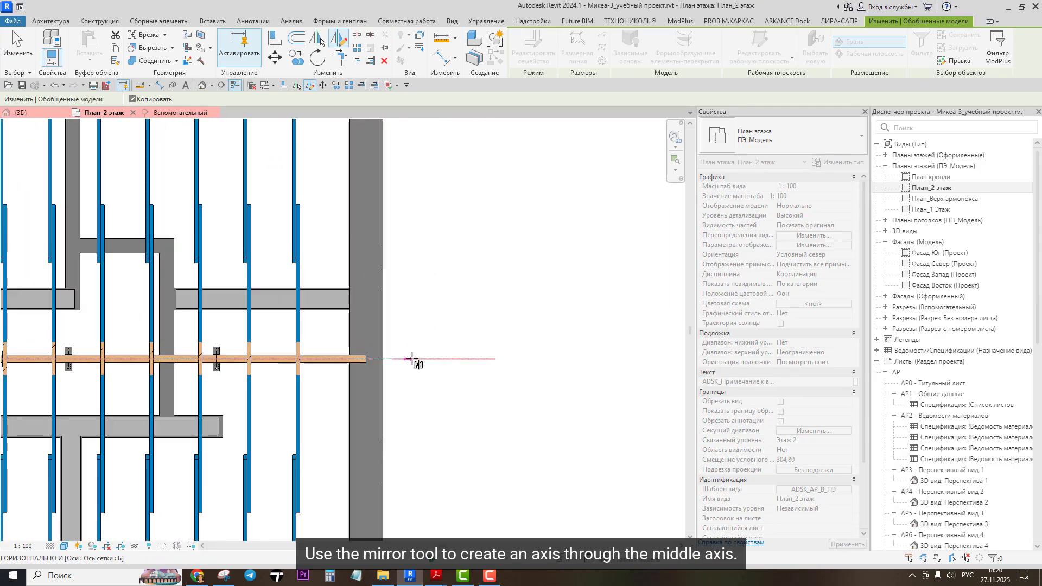
{"action": "left_click", "coordinate": [437, 360]}
{"action": "scroll", "coordinate": [445, 367], "scroll_direction": "down", "scroll_amount": 2}
{"action": "middle_click_drag", "start_coordinate": [436, 426], "coordinate": [491, 278]}
{"action": "middle_click_drag", "start_coordinate": [426, 382], "coordinate": [496, 372]}
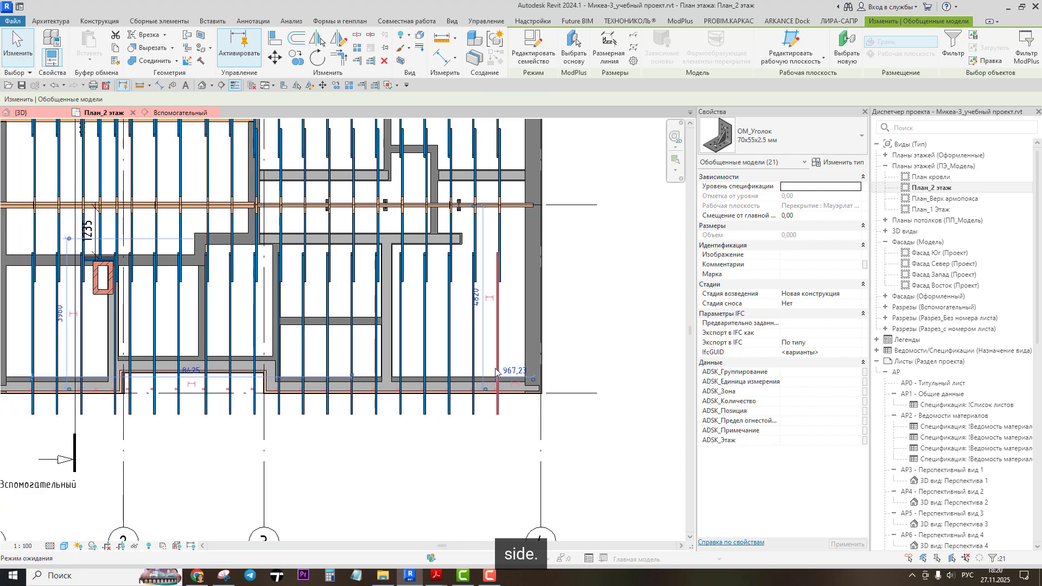
{"action": "scroll", "coordinate": [369, 404], "scroll_direction": "up", "scroll_amount": 2}
{"action": "middle_click_drag", "start_coordinate": [357, 395], "coordinate": [430, 395]}
{"action": "scroll", "coordinate": [283, 295], "scroll_direction": "down", "scroll_amount": 2}
{"action": "middle_click_drag", "start_coordinate": [282, 298], "coordinate": [253, 398]}
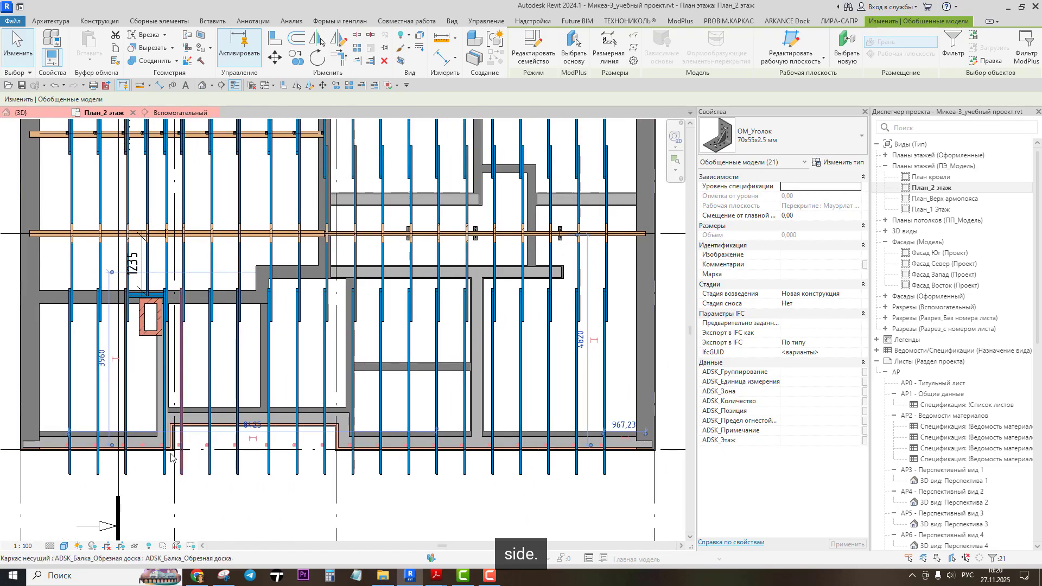
{"action": "key", "text": "Escape"}
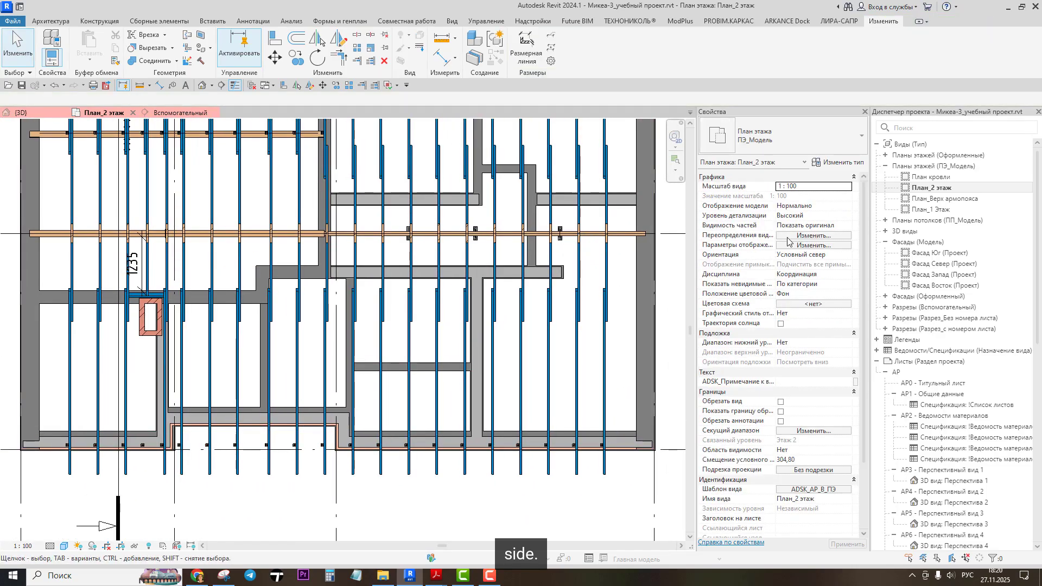
{"action": "left_click", "coordinate": [788, 237]}
{"action": "left_click", "coordinate": [445, 208]}
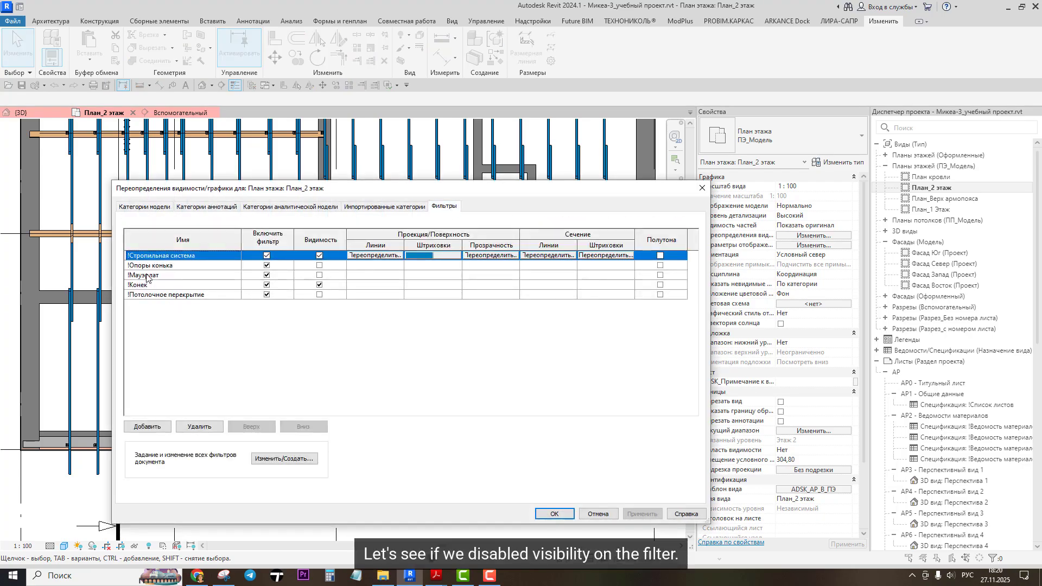
{"action": "left_click", "coordinate": [319, 276]}
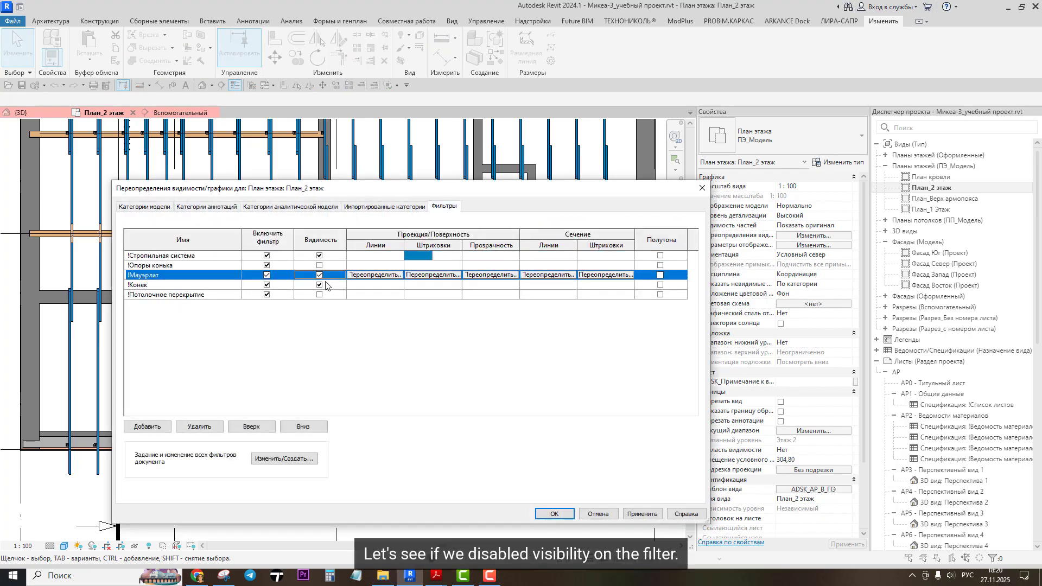
{"action": "left_click", "coordinate": [319, 284]}
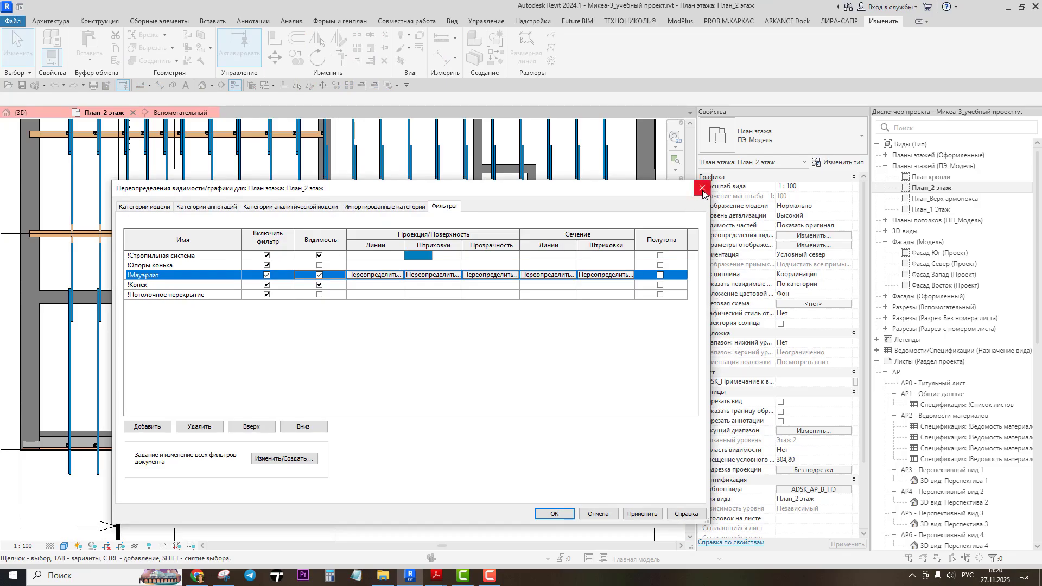
{"action": "left_click", "coordinate": [703, 189]}
Step: Unpin and delete the old mauerlat modelled as the floor "Мауэрлат 100x150" along the upper wall
{"action": "scroll", "coordinate": [270, 290], "scroll_direction": "down", "scroll_amount": 3}
{"action": "scroll", "coordinate": [269, 289], "scroll_direction": "up", "scroll_amount": 5}
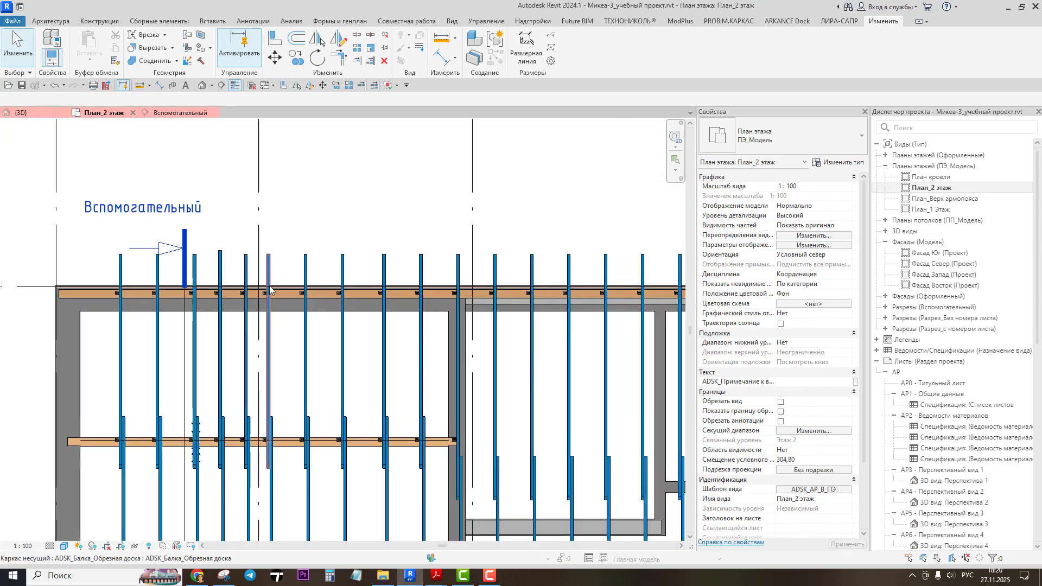
{"action": "scroll", "coordinate": [270, 290], "scroll_direction": "up", "scroll_amount": 2}
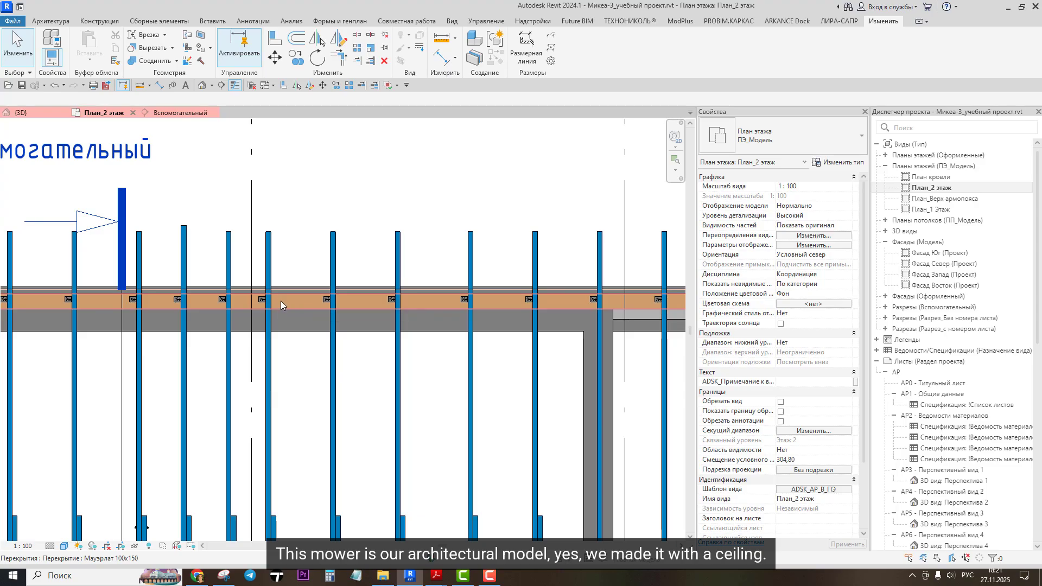
{"action": "left_click", "coordinate": [281, 301]}
{"action": "key", "text": "Delete"}
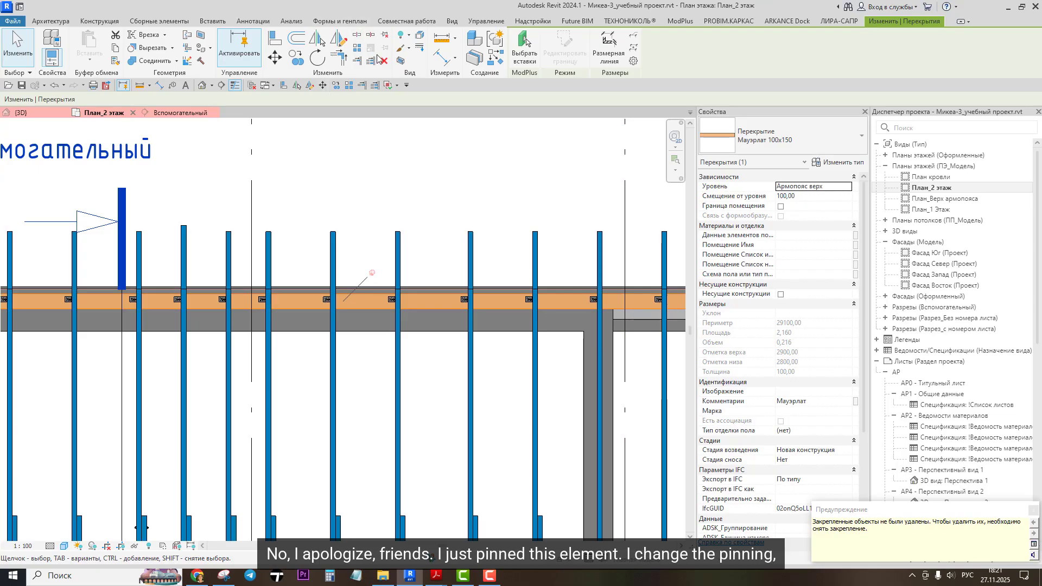
{"action": "scroll", "coordinate": [313, 295], "scroll_direction": "up", "scroll_amount": 1}
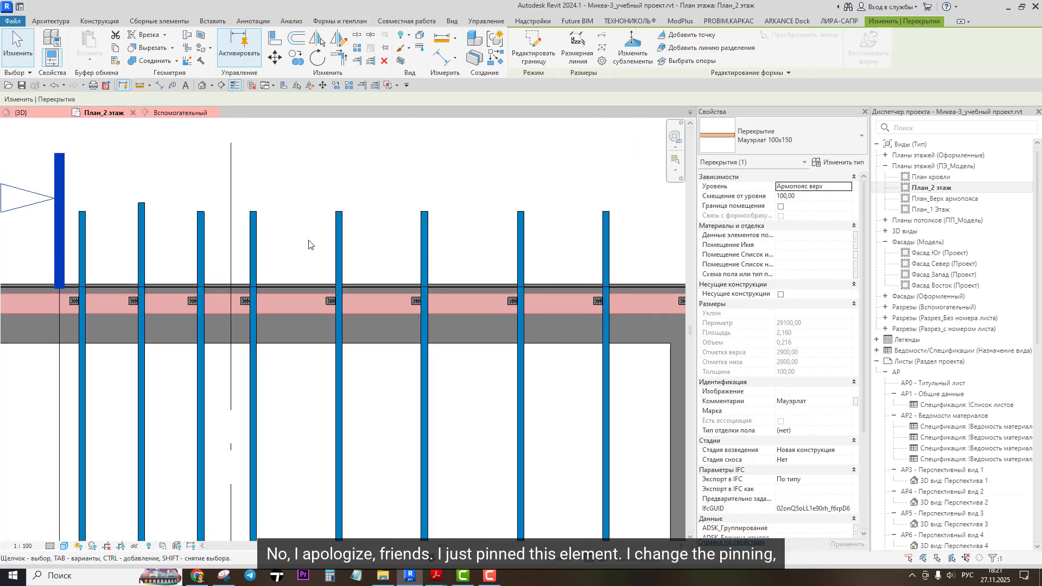
{"action": "key", "text": "Delete"}
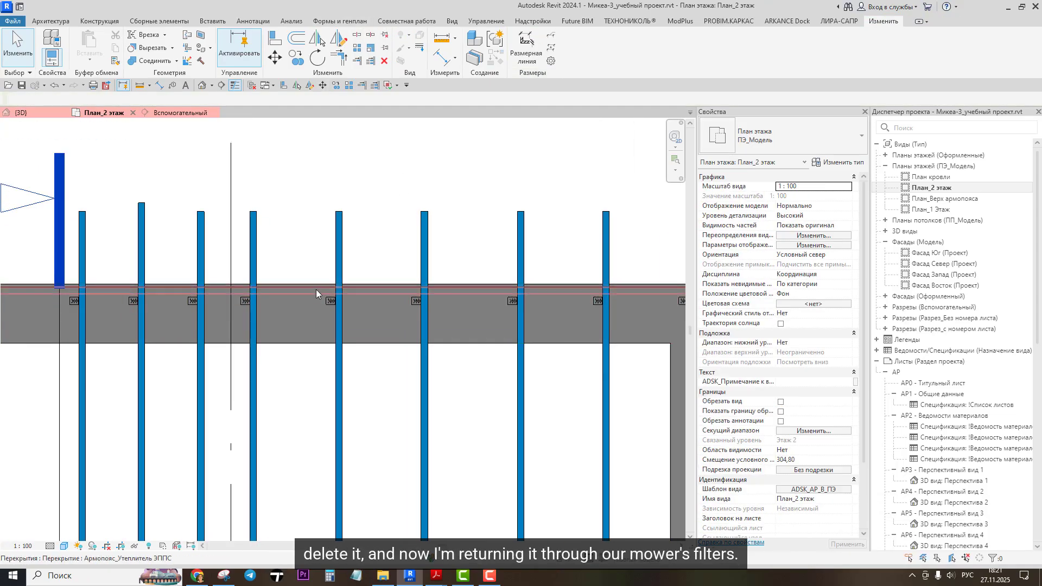
Step: Turn on the visibility of the "!Мауэрлат" filter in the floor plan's graphic overrides
{"action": "left_click", "coordinate": [789, 239]}
{"action": "left_click", "coordinate": [445, 206]}
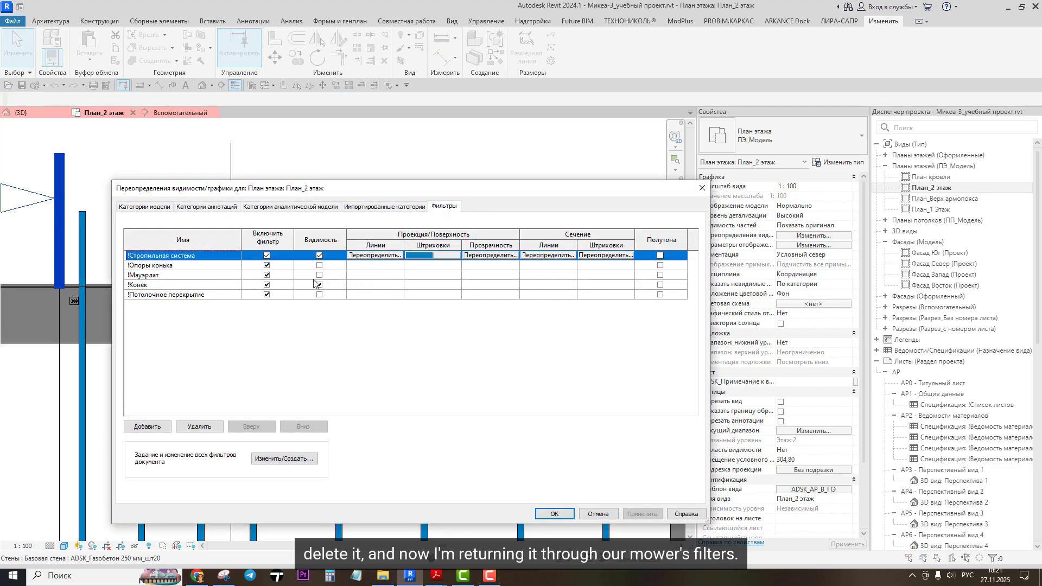
{"action": "left_click", "coordinate": [320, 275]}
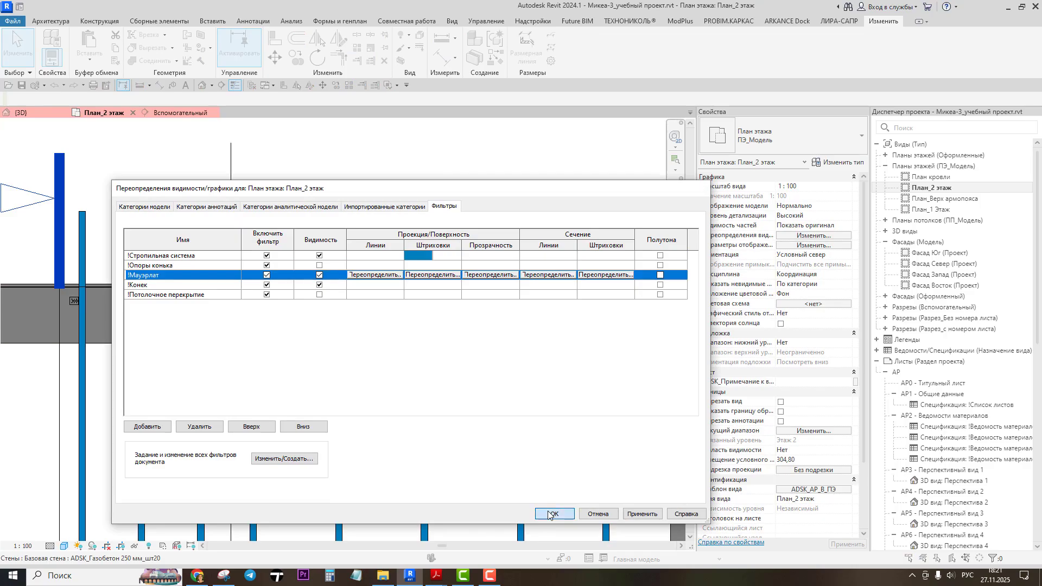
{"action": "left_click", "coordinate": [548, 514]}
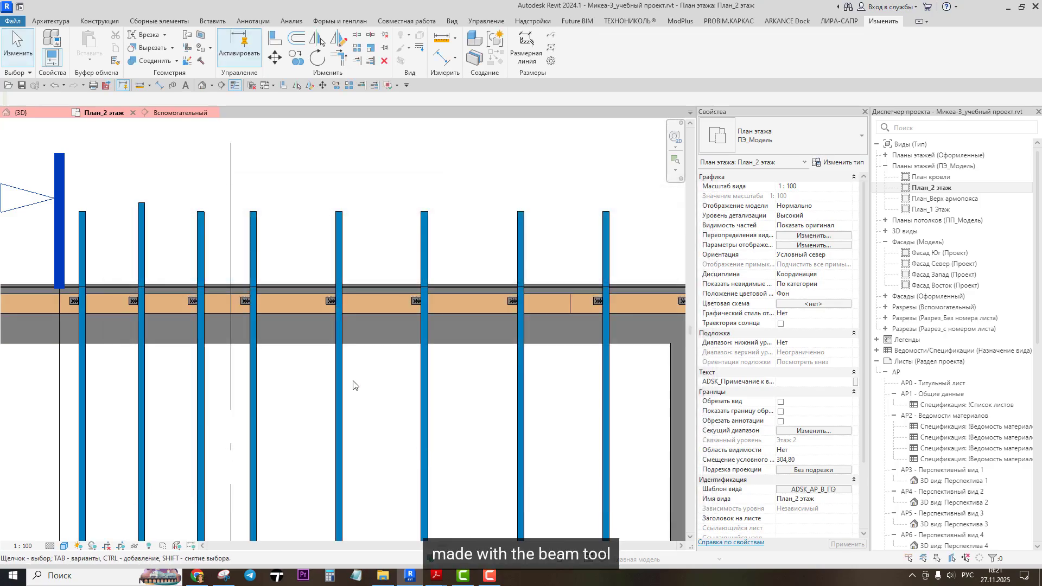
Step: In the 3D view, select the five "Шпилька 100 мм" M12 studs on one rafter splice above the beam
{"action": "scroll", "coordinate": [353, 385], "scroll_direction": "down", "scroll_amount": 5}
{"action": "scroll", "coordinate": [343, 285], "scroll_direction": "down", "scroll_amount": 2}
{"action": "mouse_move", "coordinate": [383, 339]}
{"action": "middle_mouse_down"}
{"action": "mouse_move", "coordinate": [368, 323]}
{"action": "mouse_move", "coordinate": [374, 343]}
{"action": "middle_mouse_up"}
{"action": "left_click", "coordinate": [201, 86]}
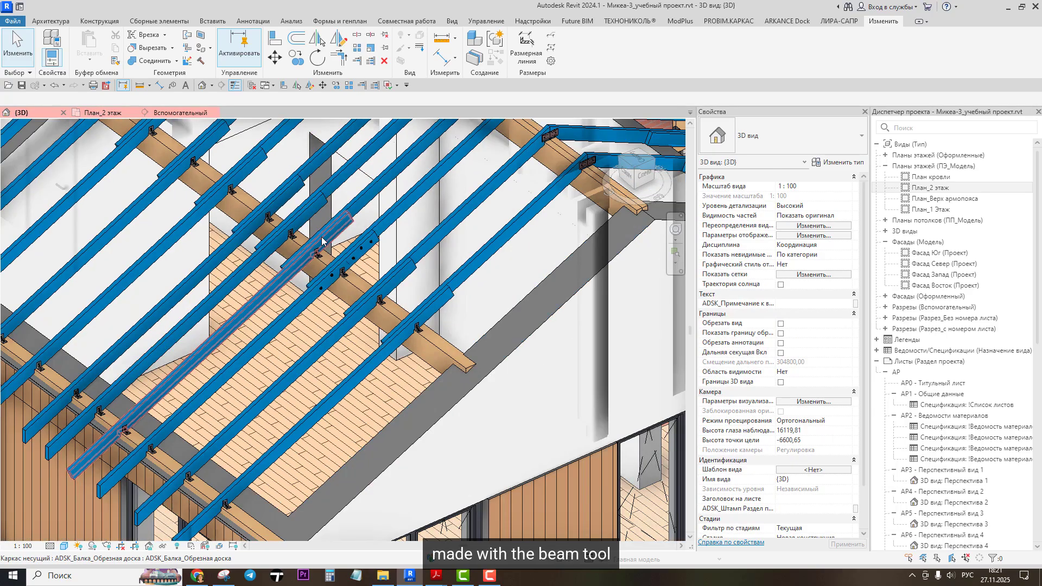
{"action": "middle_click_drag", "start_coordinate": [322, 241], "coordinate": [403, 233]}
{"action": "scroll", "coordinate": [393, 239], "scroll_direction": "down", "scroll_amount": 2}
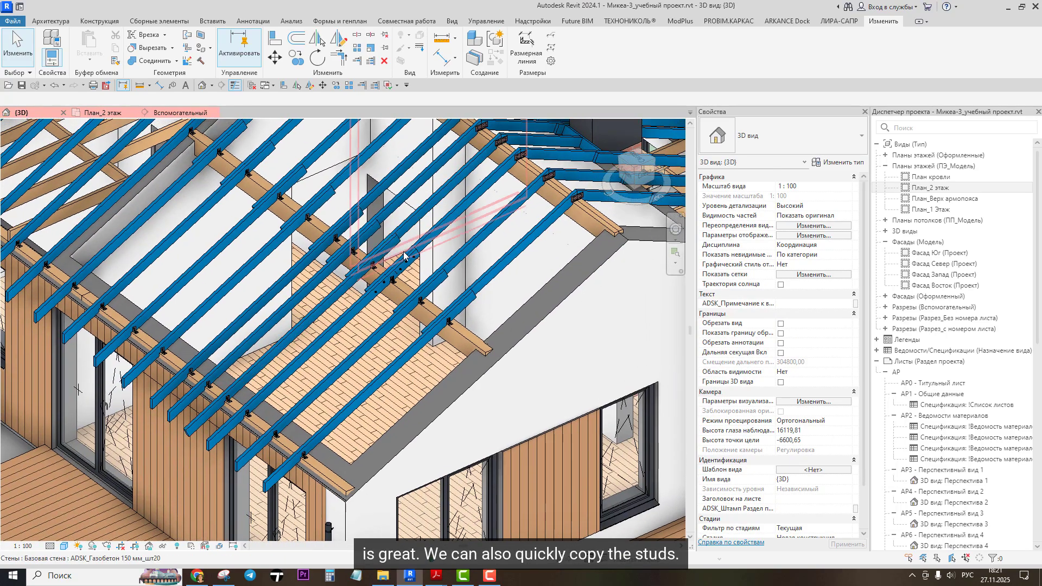
{"action": "scroll", "coordinate": [404, 252], "scroll_direction": "up", "scroll_amount": 3}
{"action": "left_click", "coordinate": [432, 269]}
{"action": "scroll", "coordinate": [422, 284], "scroll_direction": "up", "scroll_amount": 3}
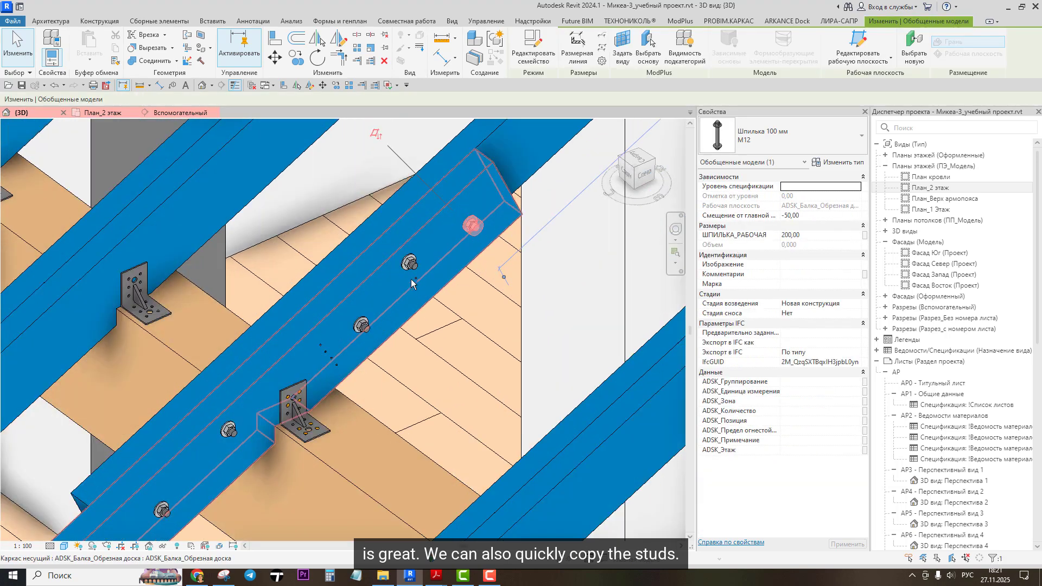
{"action": "left_click", "coordinate": [411, 264], "text": "ctrl"}
{"action": "left_click", "coordinate": [234, 429], "text": "ctrl"}
{"action": "middle_click_drag", "start_coordinate": [165, 513], "coordinate": [243, 408]}
{"action": "left_click", "coordinate": [244, 407], "text": "ctrl"}
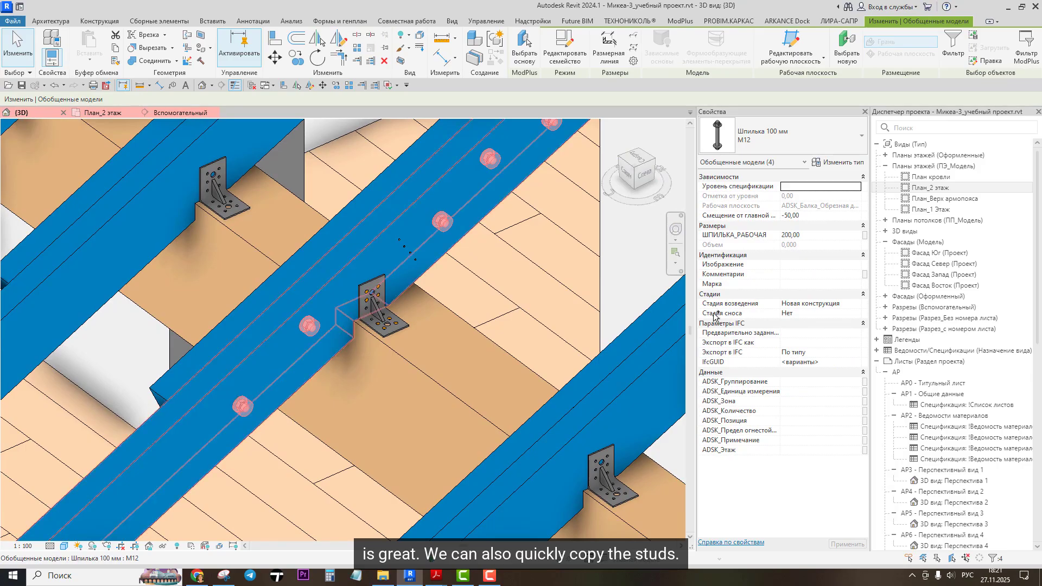
Step: In the floor plan "План_2 этаж", copy the selected studs in multiple mode onto the rafter splices left of the original
{"action": "double_click", "coordinate": [941, 188]}
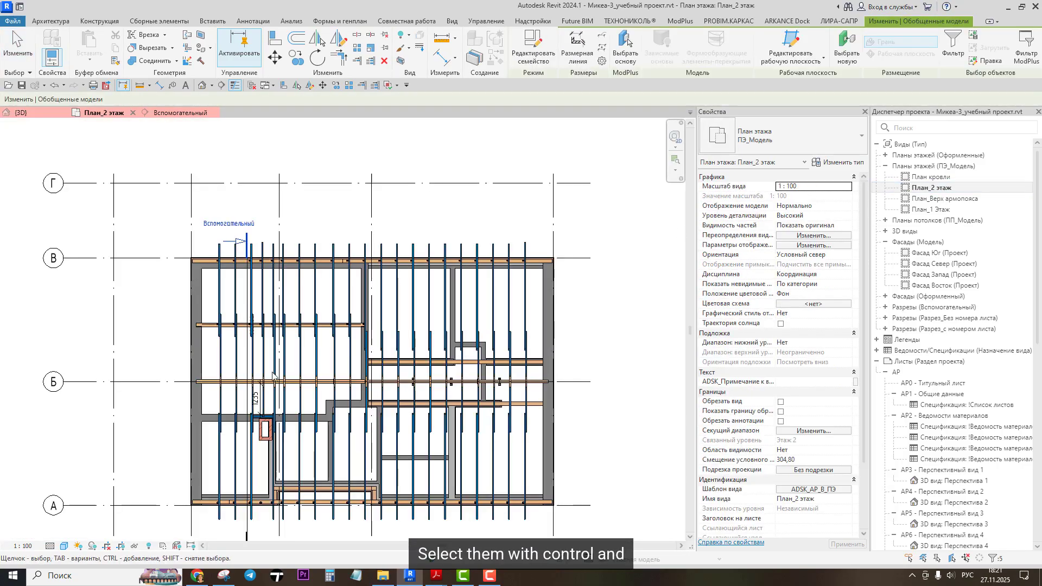
{"action": "scroll", "coordinate": [273, 375], "scroll_direction": "up", "scroll_amount": 8}
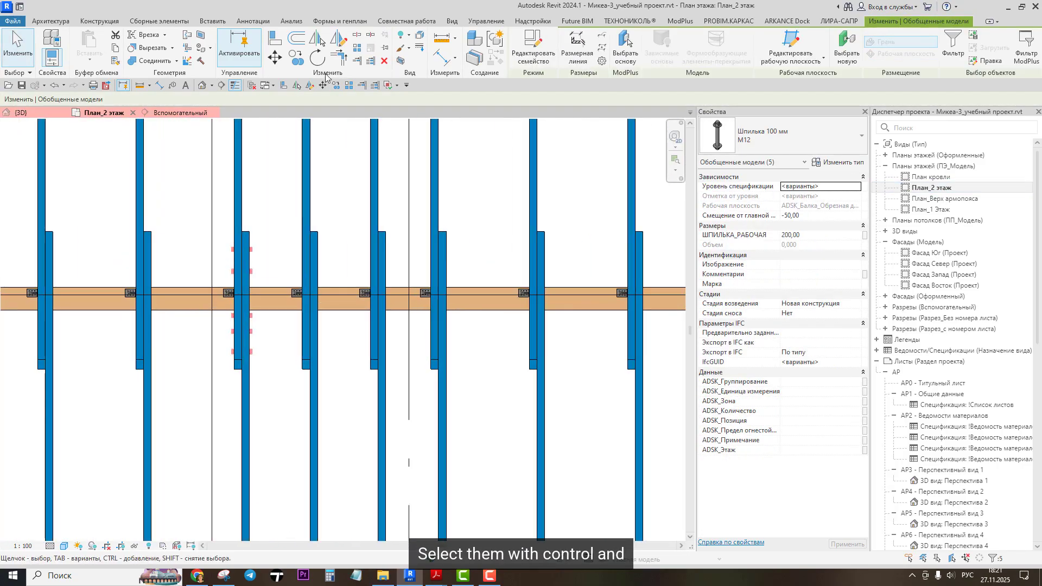
{"action": "left_click", "coordinate": [302, 64]}
{"action": "scroll", "coordinate": [245, 244], "scroll_direction": "up", "scroll_amount": 3}
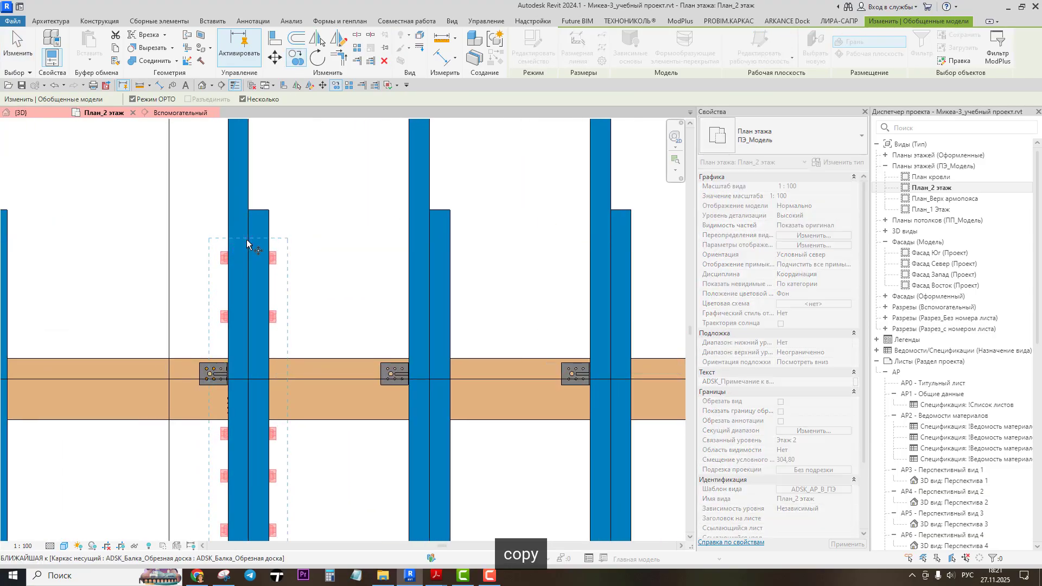
{"action": "scroll", "coordinate": [246, 243], "scroll_direction": "down", "scroll_amount": 3}
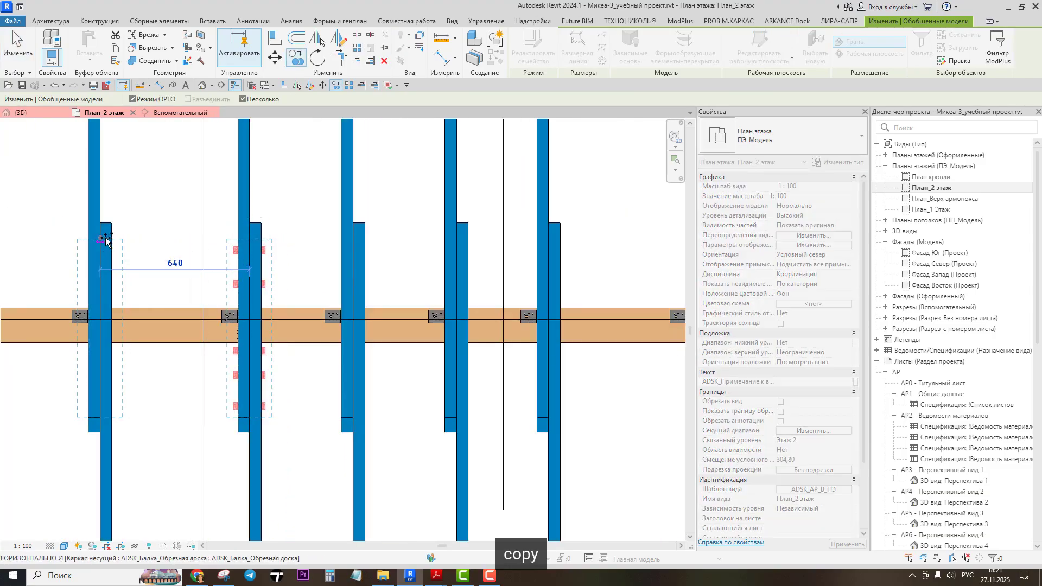
{"action": "scroll", "coordinate": [100, 237], "scroll_direction": "up", "scroll_amount": 3}
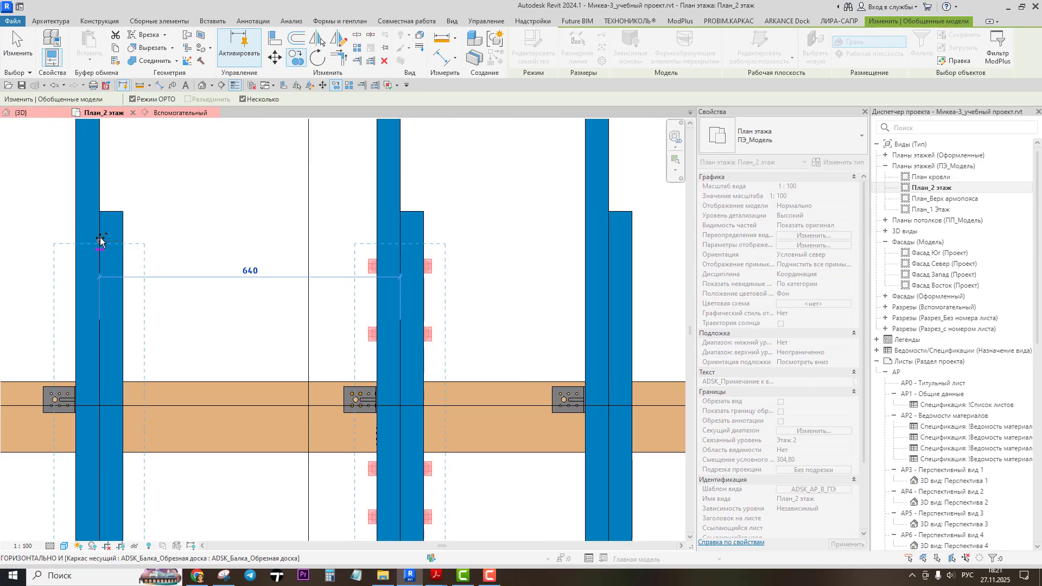
{"action": "left_click", "coordinate": [101, 237]}
{"action": "scroll", "coordinate": [103, 247], "scroll_direction": "down", "scroll_amount": 4}
{"action": "scroll", "coordinate": [103, 258], "scroll_direction": "up", "scroll_amount": 6}
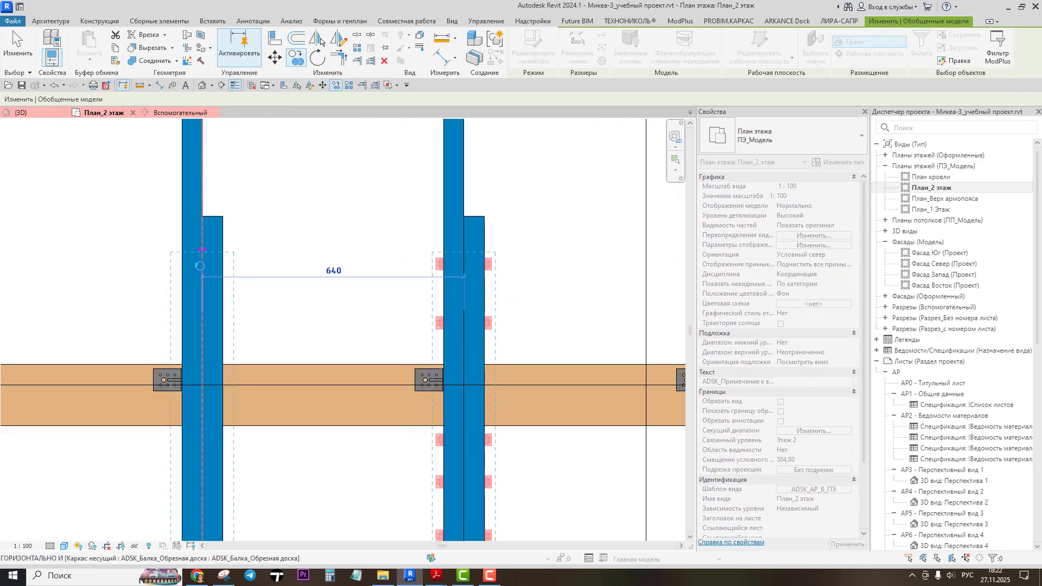
{"action": "left_click", "coordinate": [201, 266]}
Step: Continue the multiple copy, placing stud sets on the next four rafter splices to the right of the original
{"action": "scroll", "coordinate": [202, 267], "scroll_direction": "down", "scroll_amount": 5}
{"action": "middle_click_drag", "start_coordinate": [393, 267], "coordinate": [235, 266]}
{"action": "scroll", "coordinate": [274, 269], "scroll_direction": "up", "scroll_amount": 3}
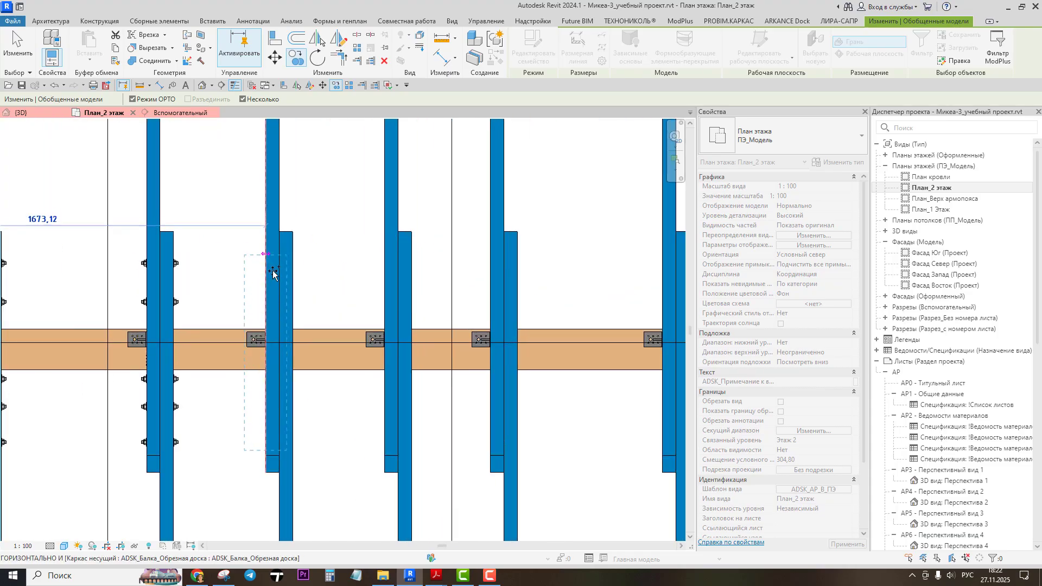
{"action": "left_click", "coordinate": [281, 272]}
{"action": "left_click", "coordinate": [399, 268]}
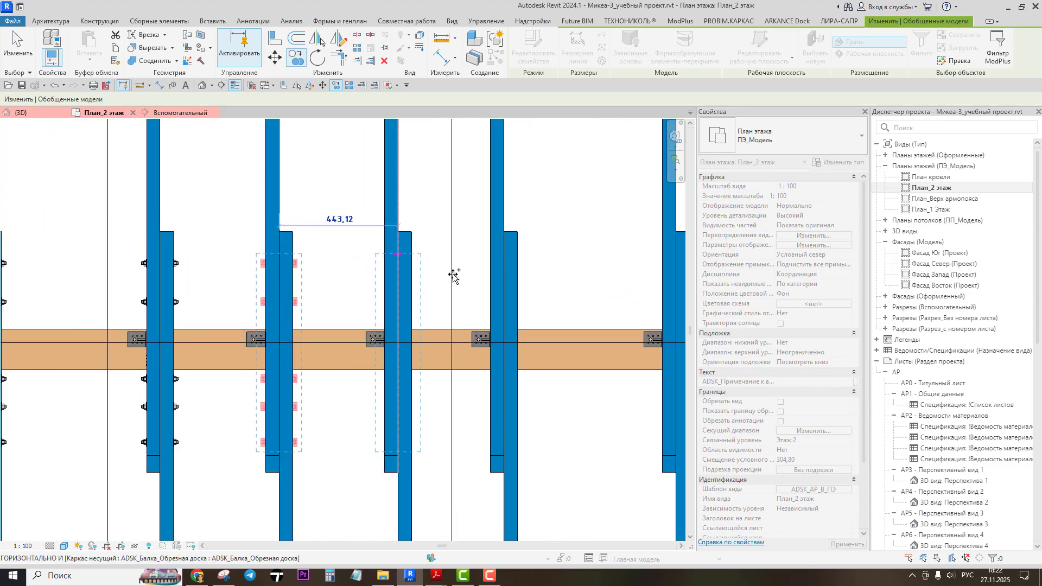
{"action": "left_click", "coordinate": [526, 281]}
{"action": "middle_click_drag", "start_coordinate": [470, 288], "coordinate": [262, 284]}
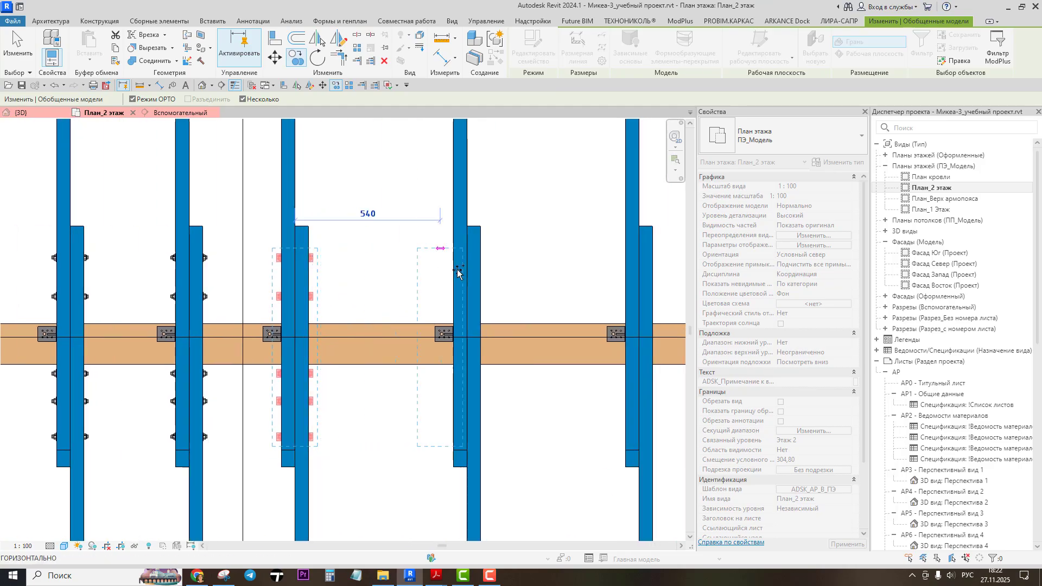
{"action": "scroll", "coordinate": [465, 272], "scroll_direction": "up", "scroll_amount": 1}
{"action": "left_click", "coordinate": [505, 276]}
Step: Copy the stud set onto the last three rafter splices before the interior wall and finish copying
{"action": "middle_click_drag", "start_coordinate": [501, 275], "coordinate": [234, 255]}
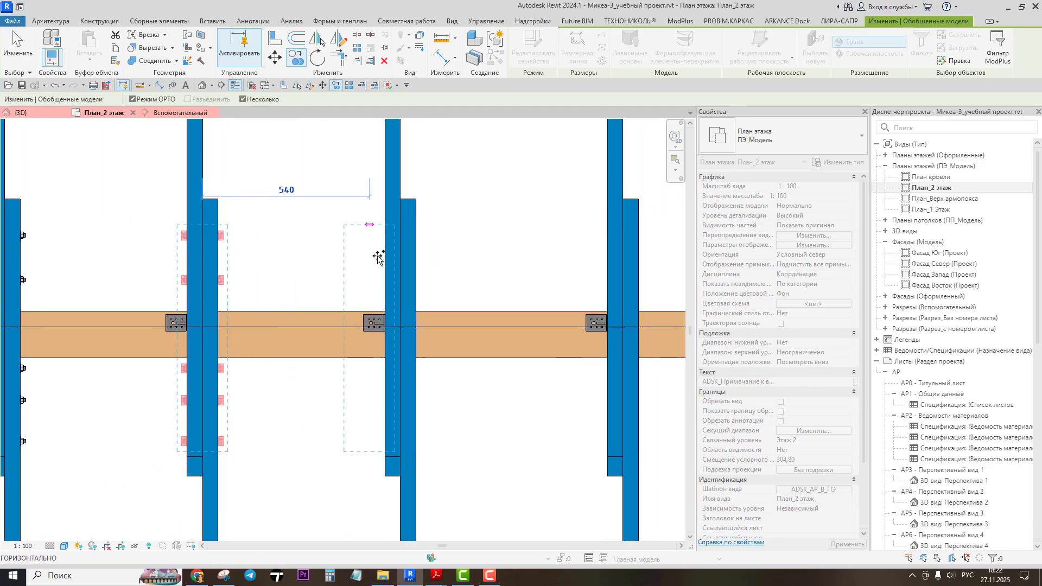
{"action": "left_click", "coordinate": [400, 259]}
{"action": "middle_click_drag", "start_coordinate": [498, 267], "coordinate": [253, 249]}
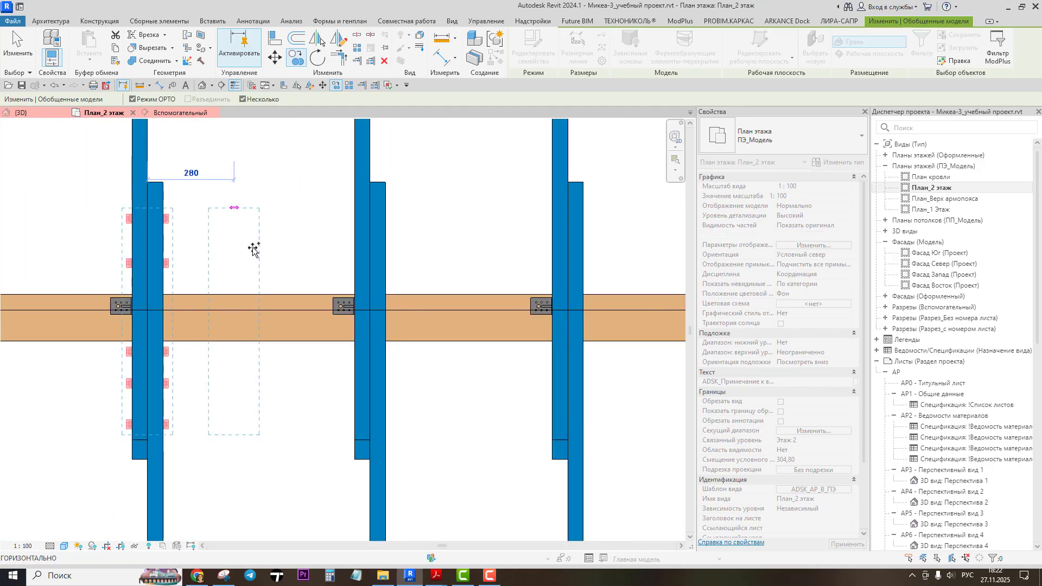
{"action": "left_click", "coordinate": [372, 252]}
{"action": "left_click", "coordinate": [573, 252]}
{"action": "middle_click_drag", "start_coordinate": [575, 253], "coordinate": [329, 266]}
{"action": "scroll", "coordinate": [181, 230], "scroll_direction": "down", "scroll_amount": 2}
{"action": "scroll", "coordinate": [329, 266], "scroll_direction": "down", "scroll_amount": 2}
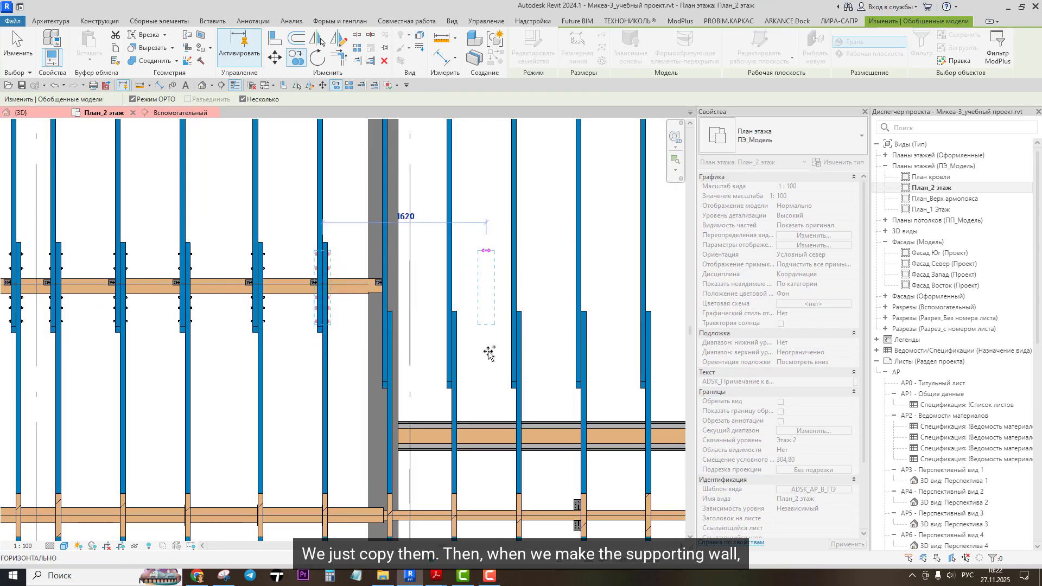
{"action": "key", "text": "Escape"}
{"action": "key", "text": "Escape"}
{"action": "scroll", "coordinate": [489, 354], "scroll_direction": "down", "scroll_amount": 3}
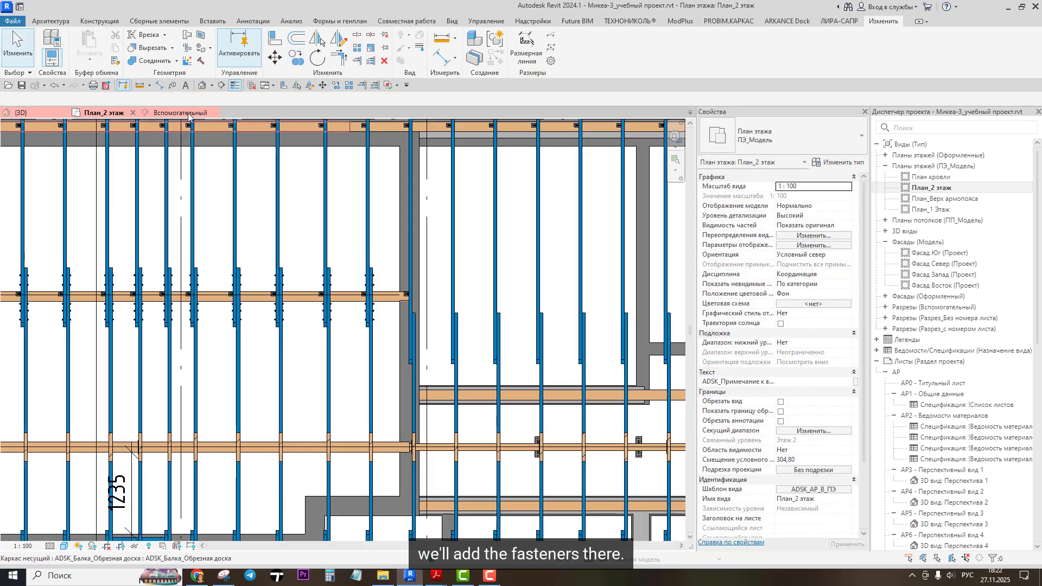
Step: Examine the copied studs on the rafter splices in the default 3D view
{"action": "scroll", "coordinate": [238, 130], "scroll_direction": "down", "scroll_amount": 2}
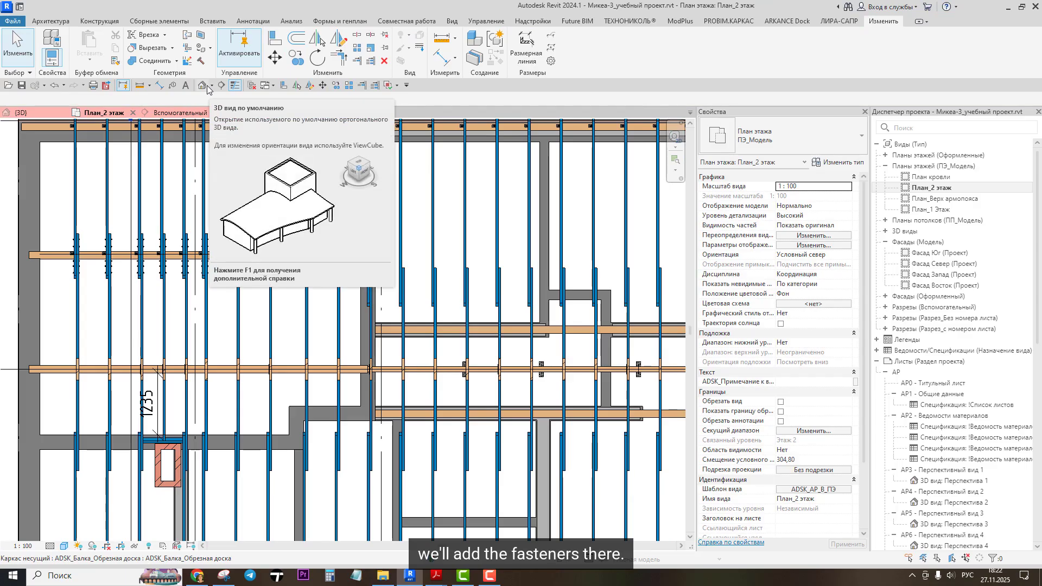
{"action": "left_click", "coordinate": [207, 85]}
{"action": "middle_click_drag", "start_coordinate": [393, 201], "coordinate": [402, 302]}
{"action": "scroll", "coordinate": [402, 302], "scroll_direction": "down", "scroll_amount": 2}
{"action": "middle_click_drag", "start_coordinate": [398, 254], "coordinate": [449, 295]}
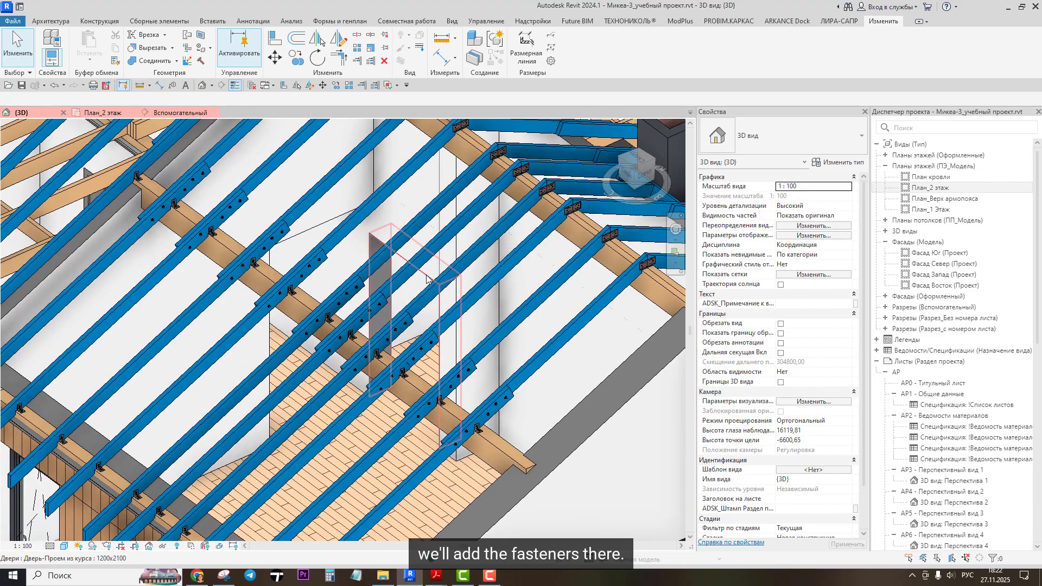
{"action": "scroll", "coordinate": [432, 251], "scroll_direction": "down", "scroll_amount": 2}
{"action": "middle_click_drag", "start_coordinate": [462, 243], "coordinate": [434, 287]}
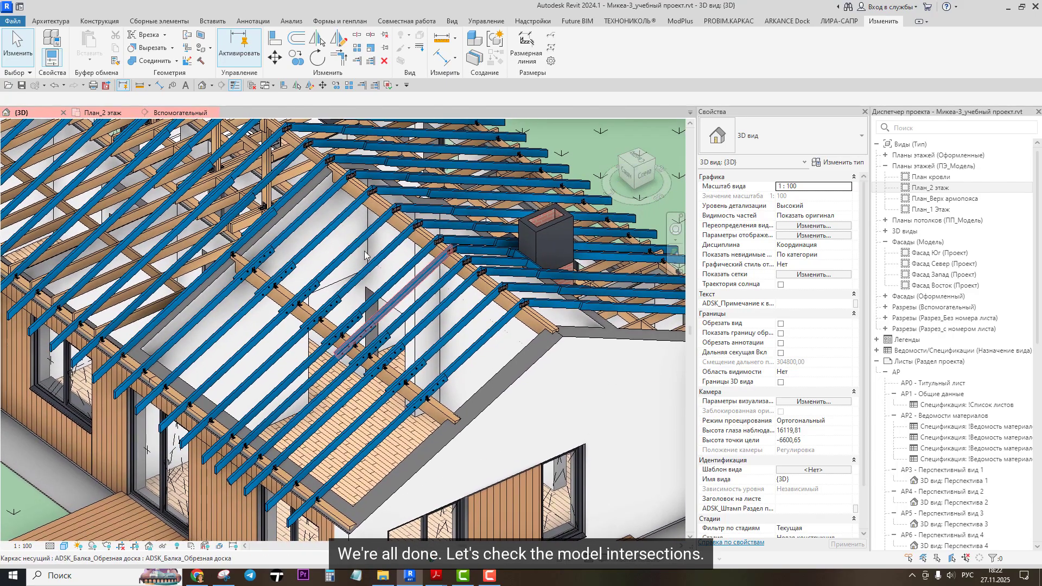
Step: Run an interference check with "Каркас несущий" and "Обобщенные модели" chosen as categories on both sides of the current project
{"action": "left_click", "coordinate": [388, 87]}
{"action": "left_click", "coordinate": [417, 102]}
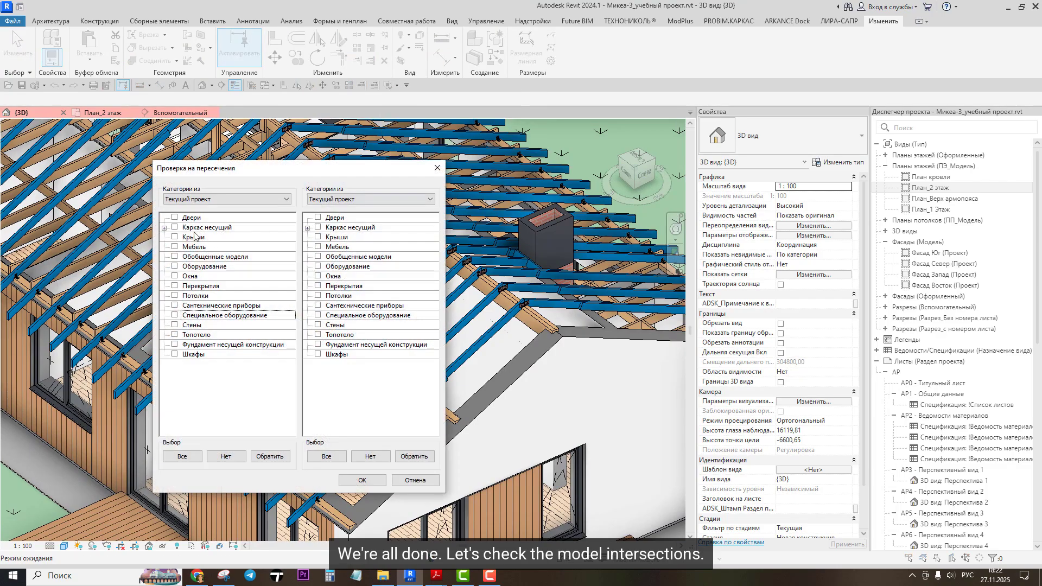
{"action": "left_click", "coordinate": [176, 227]}
{"action": "left_click", "coordinate": [319, 228]}
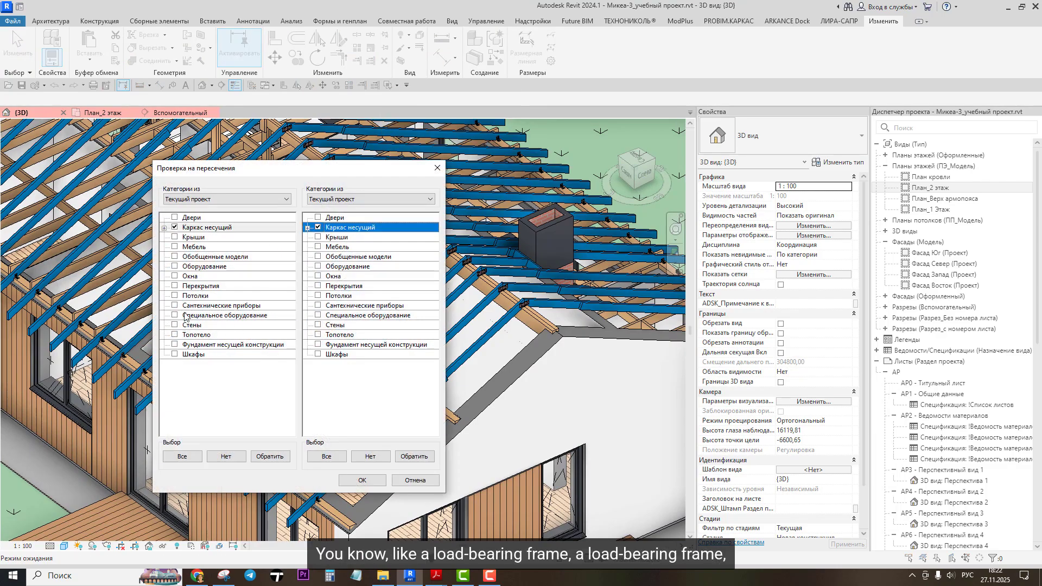
{"action": "left_click", "coordinate": [174, 257]}
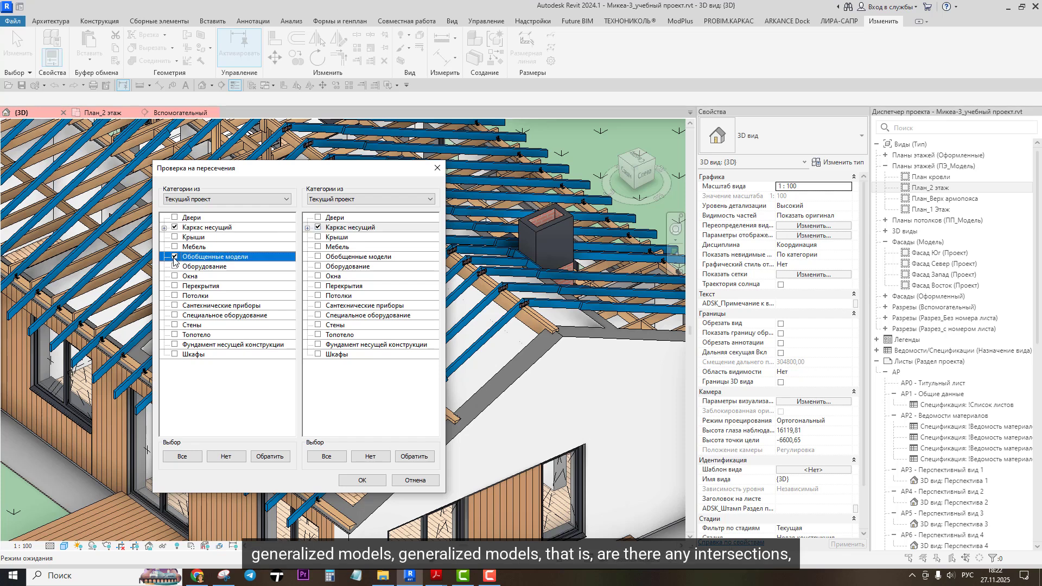
{"action": "left_click", "coordinate": [318, 257]}
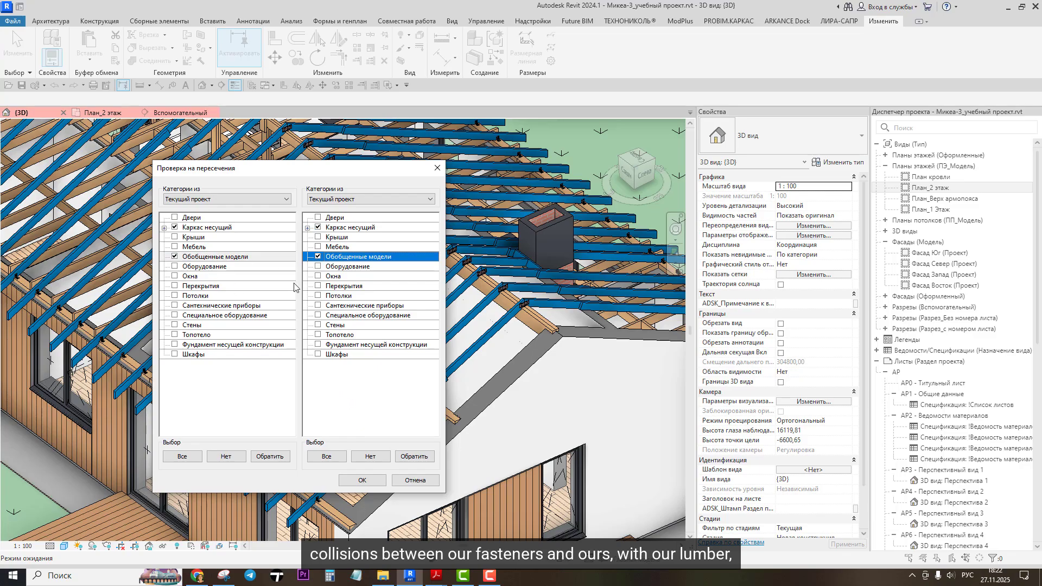
{"action": "left_click", "coordinate": [363, 480]}
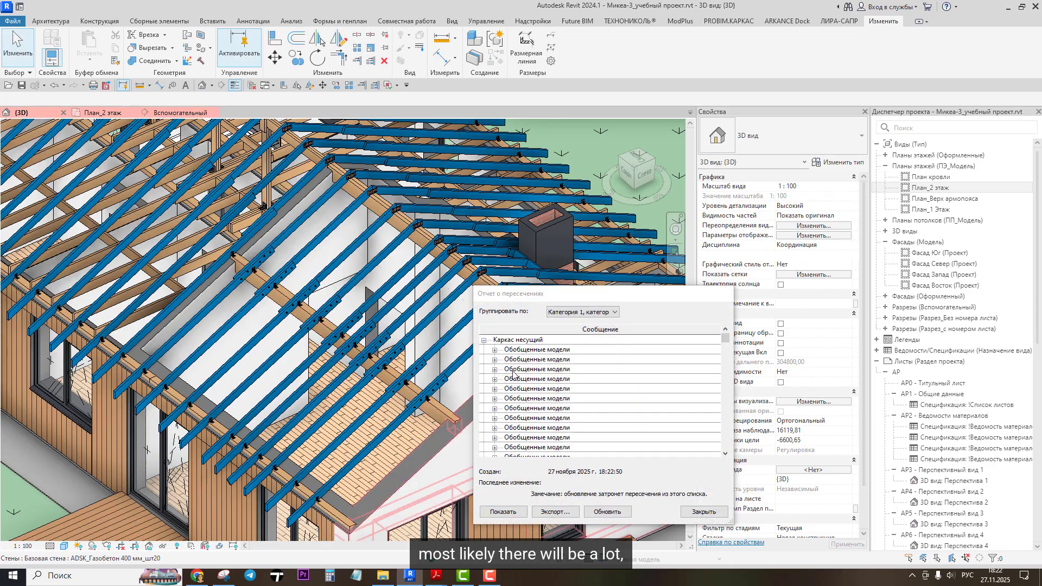
Step: Highlight generic model entries from the interference report and examine the clashing stud and rafter up close in the model
{"action": "left_click", "coordinate": [529, 350]}
{"action": "left_click", "coordinate": [519, 371]}
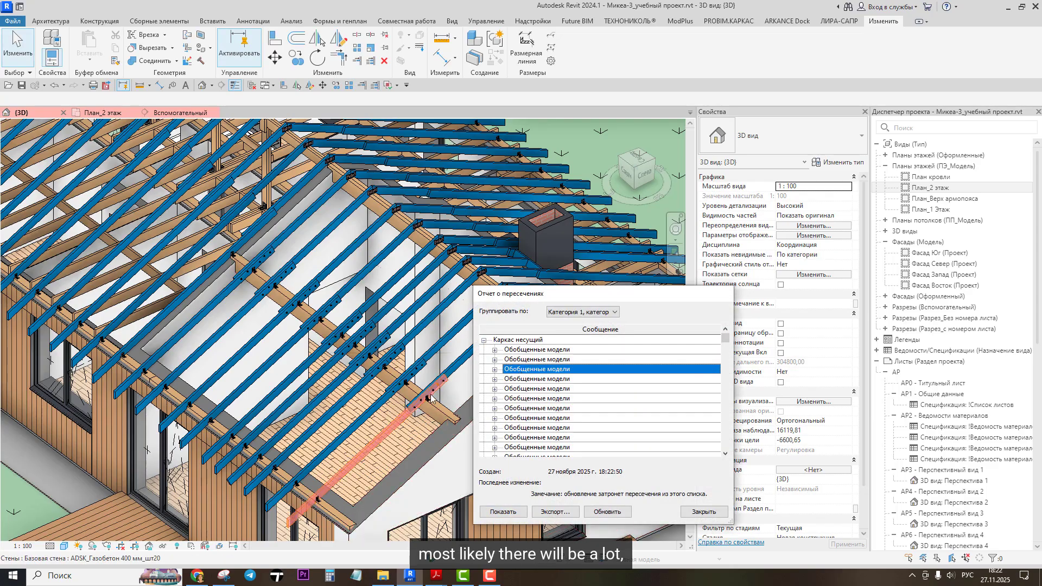
{"action": "scroll", "coordinate": [429, 399], "scroll_direction": "up", "scroll_amount": 5}
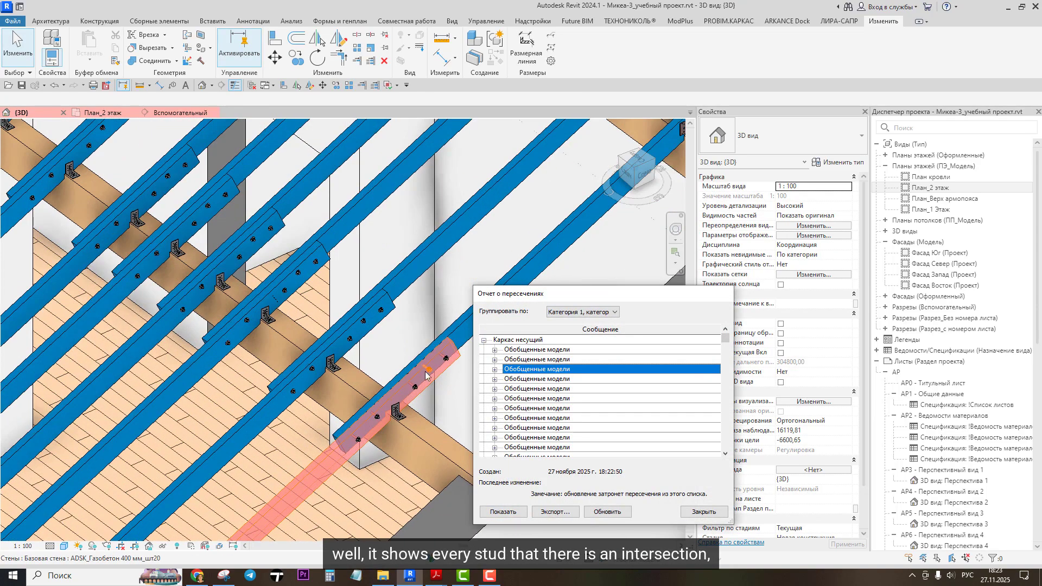
{"action": "left_click_drag", "start_coordinate": [505, 293], "coordinate": [550, 282]}
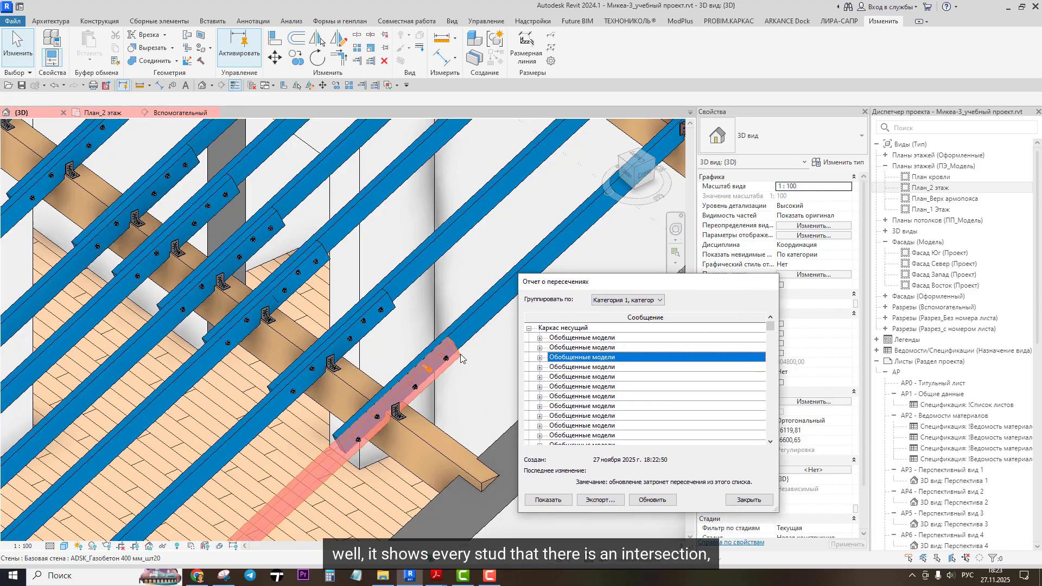
{"action": "scroll", "coordinate": [450, 360], "scroll_direction": "up", "scroll_amount": 5}
Step: Try to join the geometry of the highlighted stud with its rafter board
{"action": "left_click", "coordinate": [163, 61]}
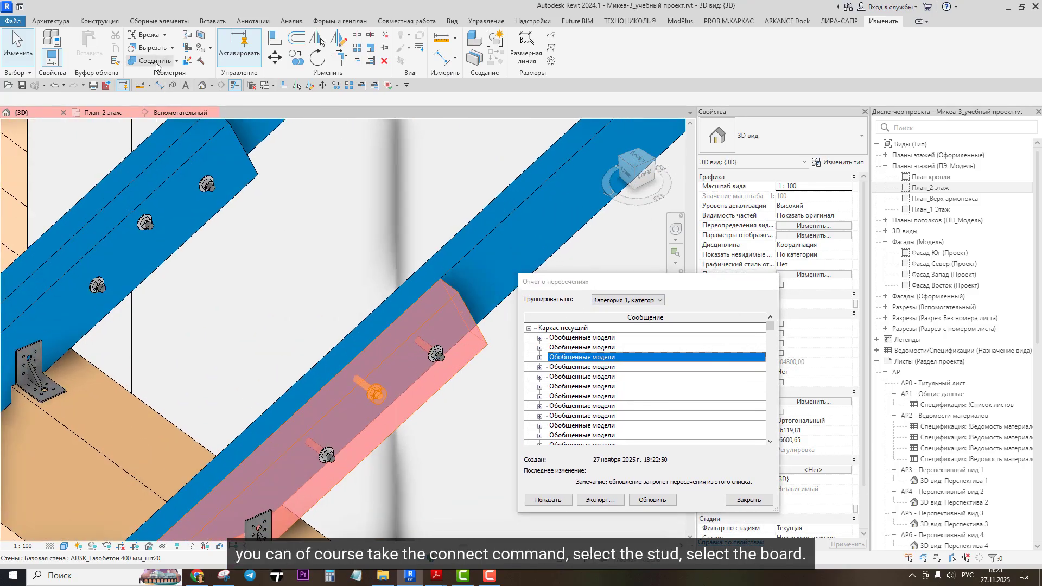
{"action": "scroll", "coordinate": [387, 302], "scroll_direction": "up", "scroll_amount": 3}
{"action": "left_click", "coordinate": [363, 468]}
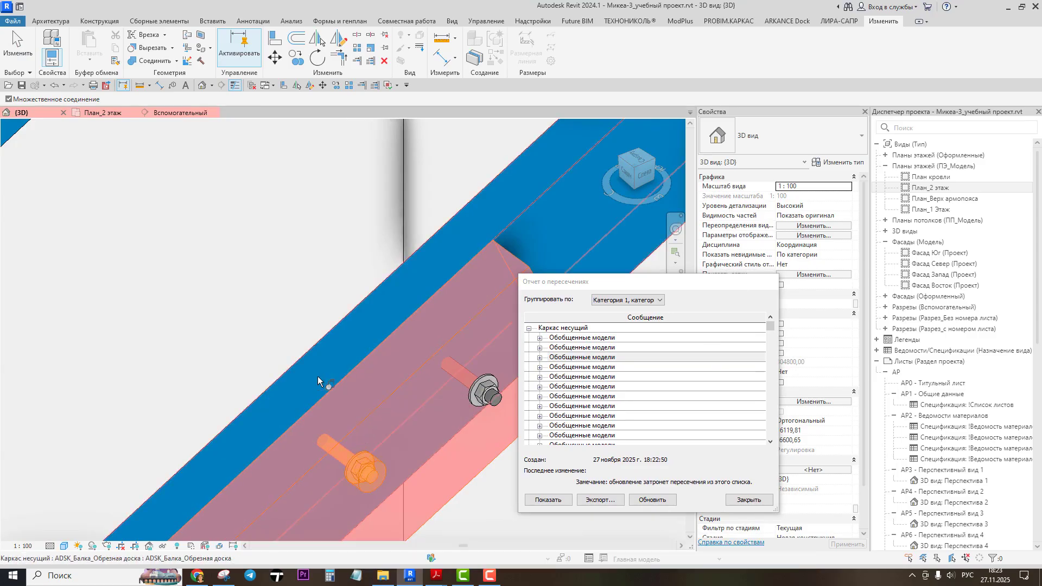
Step: Examine the corner brackets along the mauerlat for places where they sink into the rafters or boards
{"action": "scroll", "coordinate": [353, 440], "scroll_direction": "down", "scroll_amount": 3}
{"action": "scroll", "coordinate": [509, 363], "scroll_direction": "down", "scroll_amount": 5}
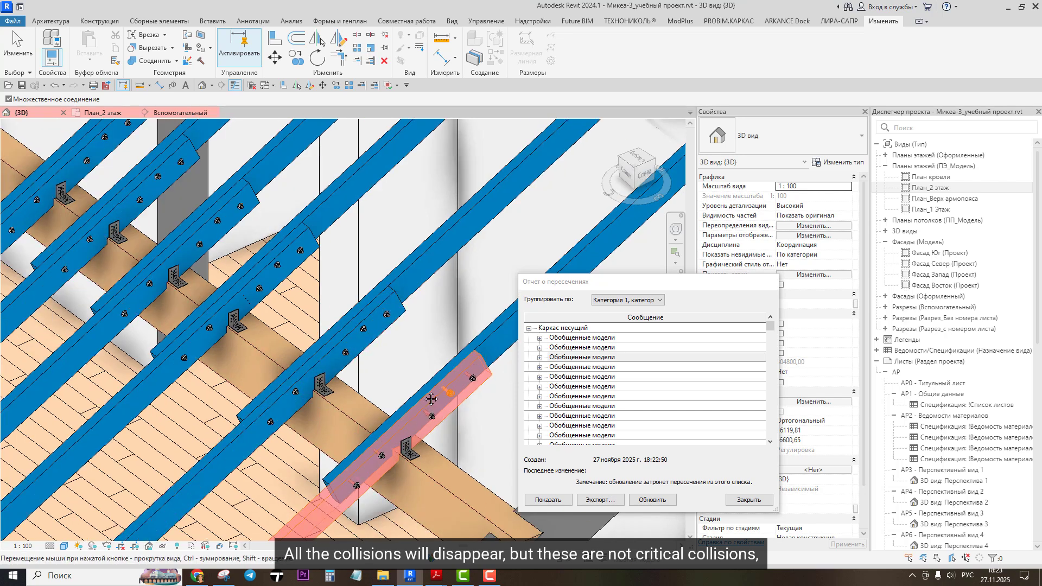
{"action": "scroll", "coordinate": [434, 331], "scroll_direction": "down", "scroll_amount": 4}
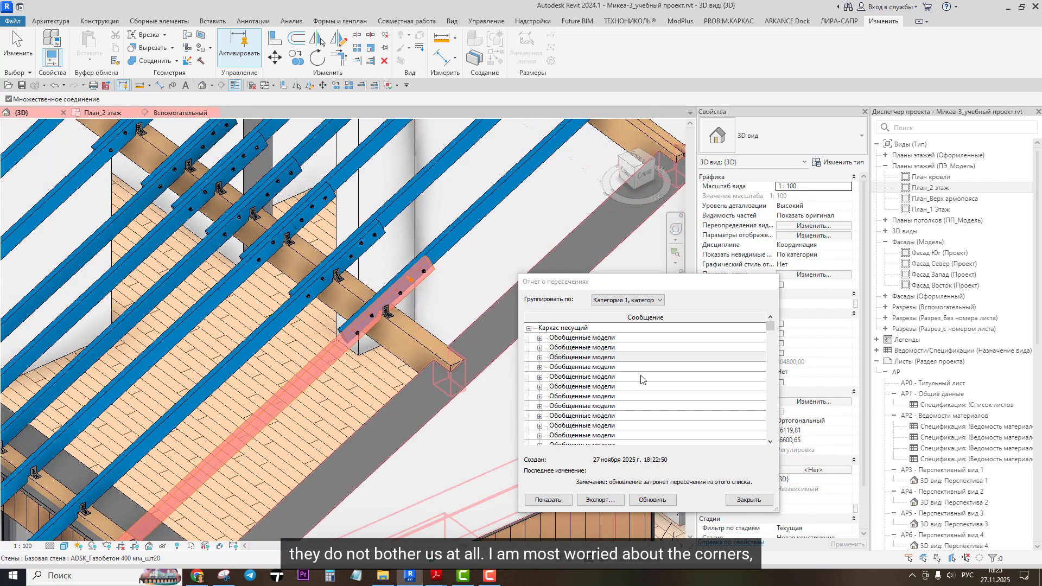
{"action": "scroll", "coordinate": [401, 320], "scroll_direction": "down", "scroll_amount": 4}
{"action": "scroll", "coordinate": [385, 337], "scroll_direction": "up", "scroll_amount": 8}
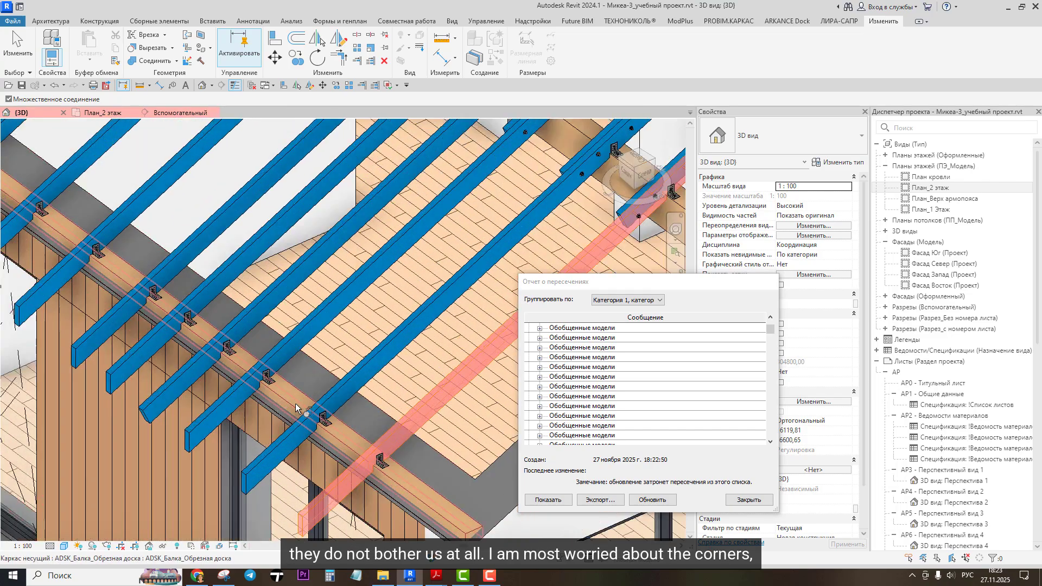
{"action": "scroll", "coordinate": [157, 273], "scroll_direction": "down", "scroll_amount": 5}
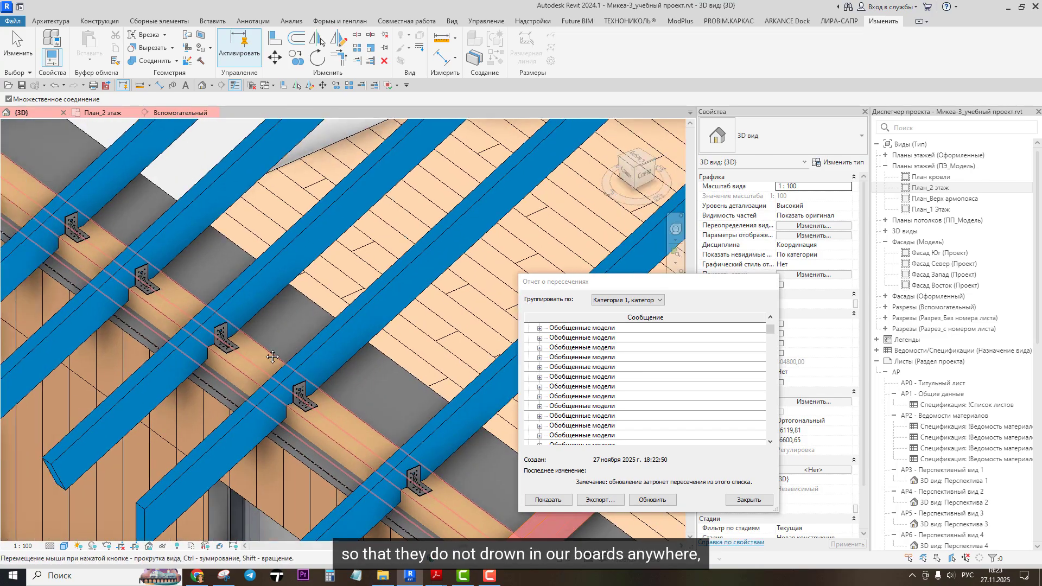
{"action": "middle_click_drag", "start_coordinate": [273, 357], "coordinate": [347, 412]}
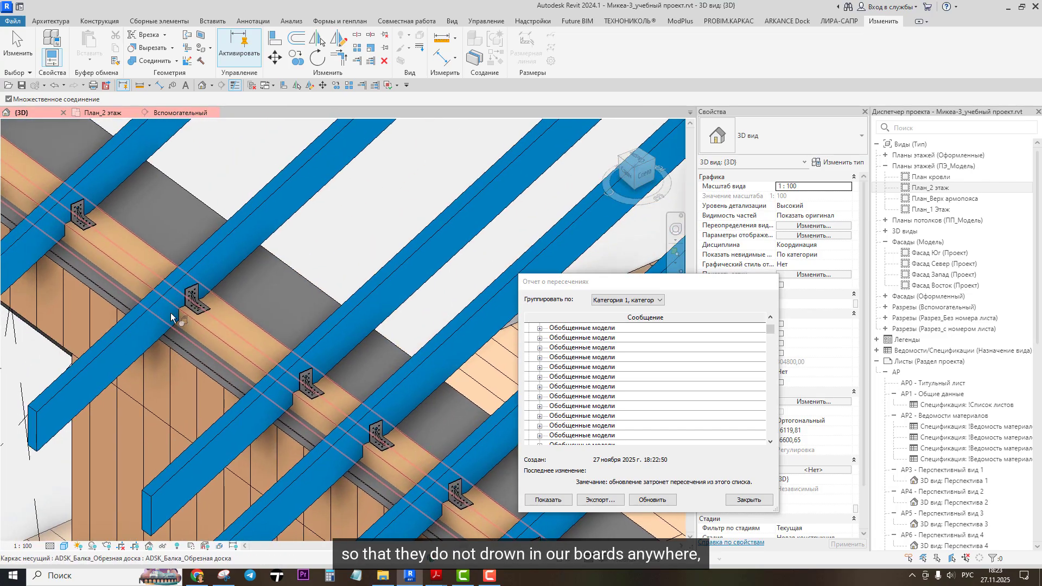
Step: Examine the corner brackets along the mauerlat where the horizontal boards adjoin the rafters
{"action": "middle_click_drag", "start_coordinate": [174, 319], "coordinate": [361, 442]}
{"action": "middle_click_drag", "start_coordinate": [162, 271], "coordinate": [145, 288]}
{"action": "scroll", "coordinate": [141, 290], "scroll_direction": "up", "scroll_amount": 3}
{"action": "scroll", "coordinate": [142, 293], "scroll_direction": "down", "scroll_amount": 3}
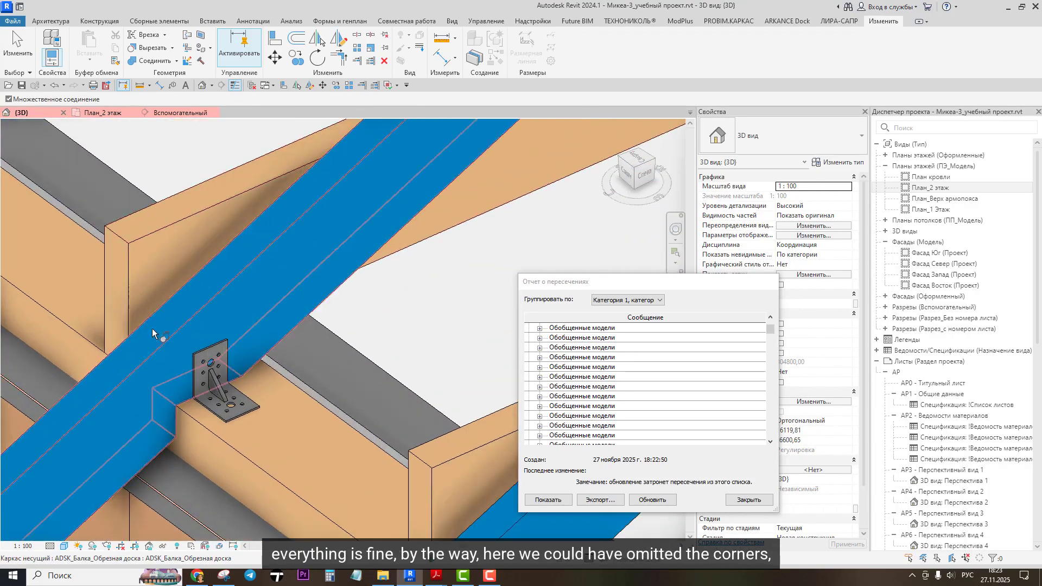
{"action": "scroll", "coordinate": [151, 282], "scroll_direction": "up", "scroll_amount": 3}
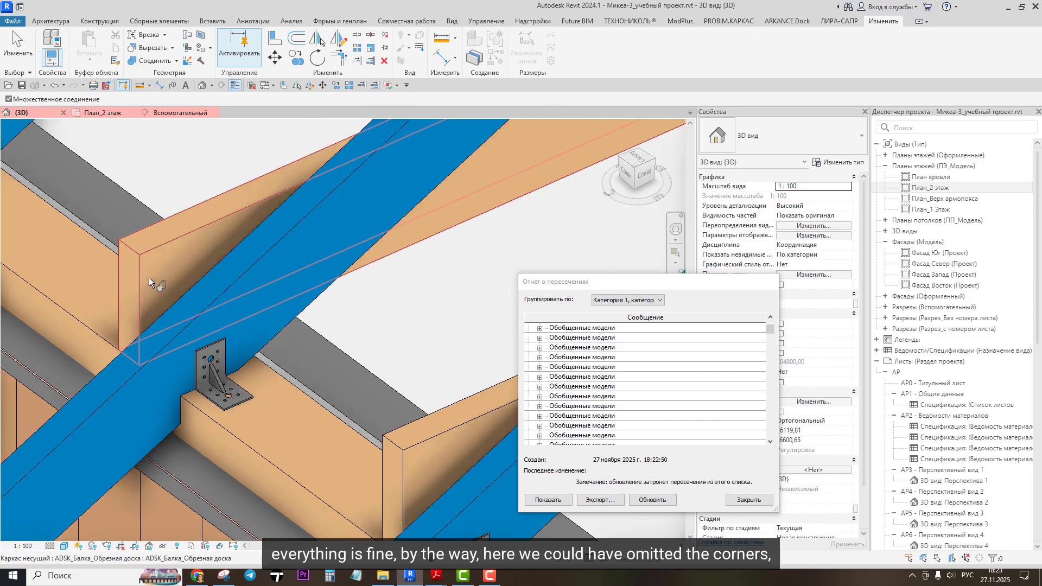
{"action": "scroll", "coordinate": [163, 277], "scroll_direction": "down", "scroll_amount": 4}
{"action": "scroll", "coordinate": [207, 260], "scroll_direction": "up", "scroll_amount": 3}
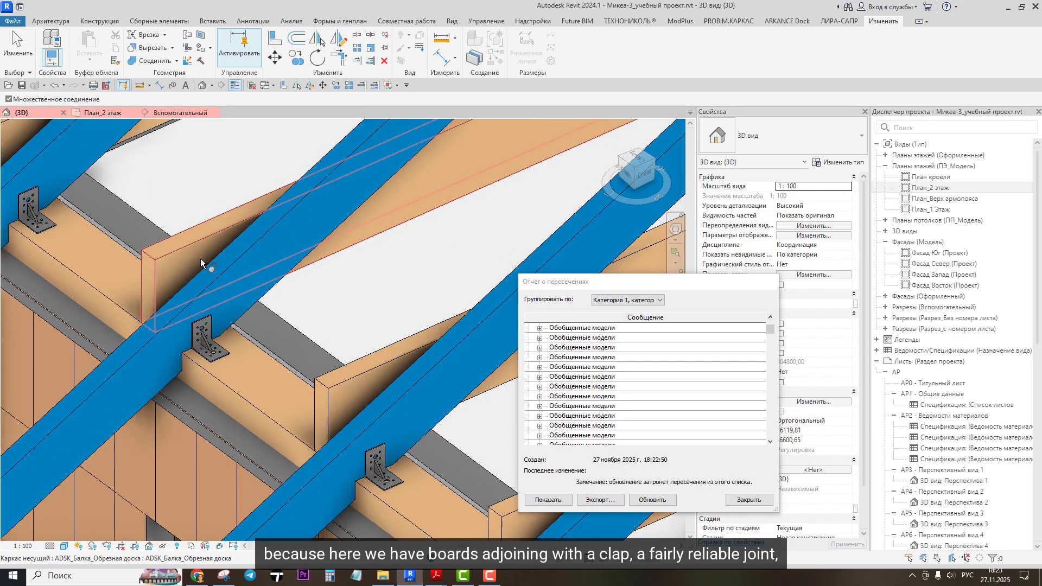
{"action": "scroll", "coordinate": [200, 258], "scroll_direction": "down", "scroll_amount": 2}
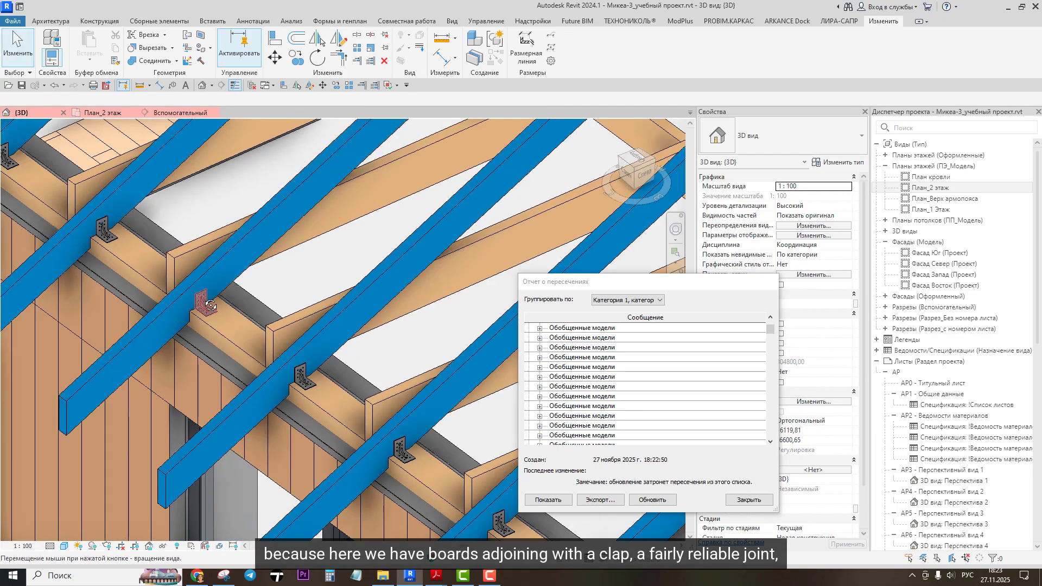
Step: Select a board beside the rafters and examine from several sides how the horizontal boards overlap the rafters across the roof
{"action": "middle_click_drag", "start_coordinate": [221, 284], "coordinate": [220, 310], "text": "shift"}
{"action": "left_click", "coordinate": [159, 344]}
{"action": "middle_click_drag", "start_coordinate": [159, 345], "coordinate": [223, 421], "text": "shift"}
{"action": "mouse_move", "coordinate": [325, 408]}
{"action": "middle_mouse_down"}
{"action": "mouse_move", "coordinate": [311, 412]}
{"action": "mouse_move", "coordinate": [312, 400]}
{"action": "middle_mouse_up"}
{"action": "scroll", "coordinate": [315, 339], "scroll_direction": "down", "scroll_amount": 5}
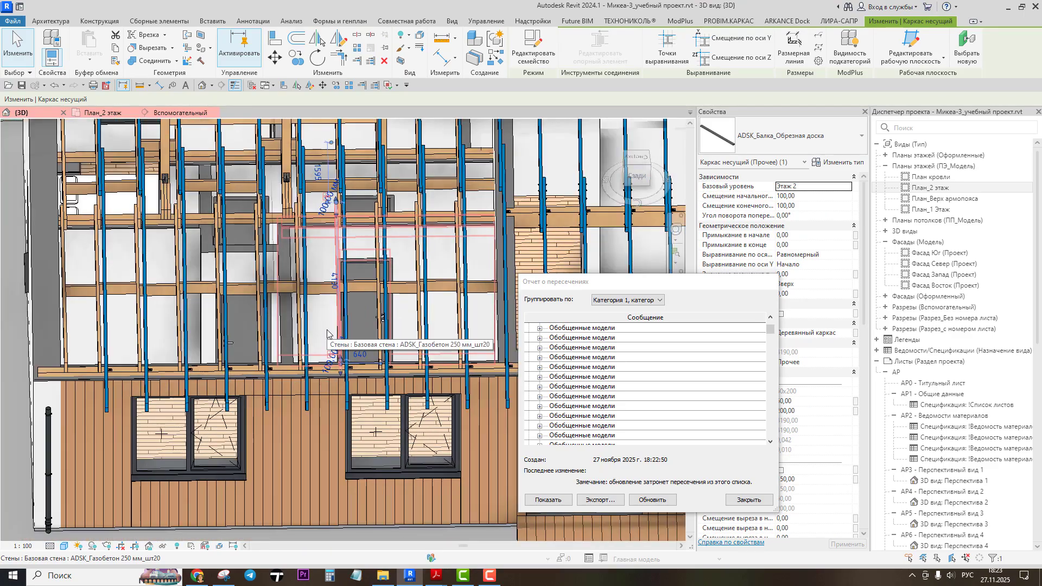
{"action": "scroll", "coordinate": [328, 334], "scroll_direction": "down", "scroll_amount": 5}
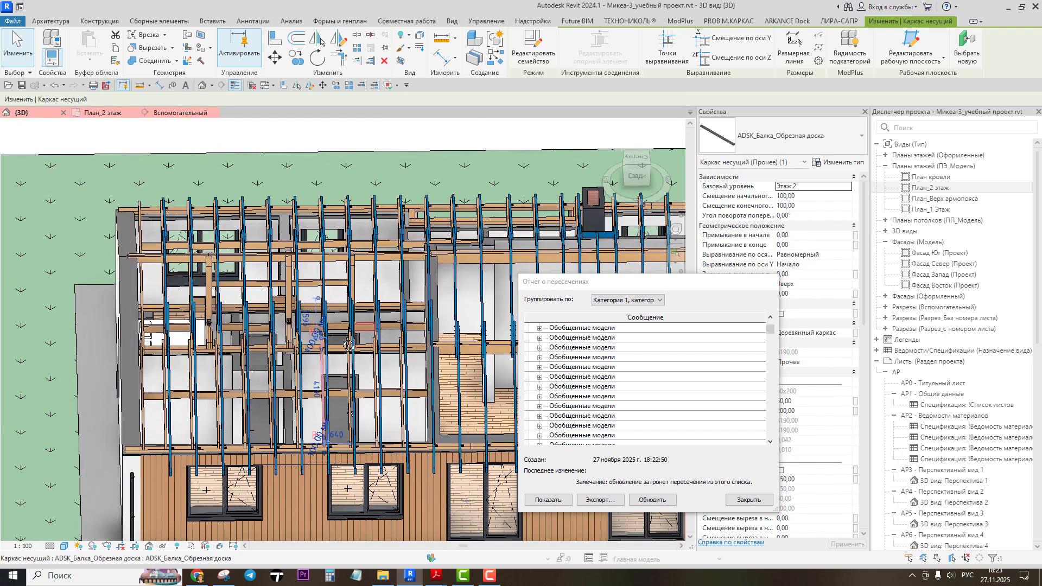
{"action": "middle_click_drag", "start_coordinate": [348, 346], "coordinate": [246, 350], "text": "shift"}
{"action": "middle_click_drag", "start_coordinate": [378, 340], "coordinate": [157, 347]}
{"action": "scroll", "coordinate": [332, 271], "scroll_direction": "up", "scroll_amount": 5}
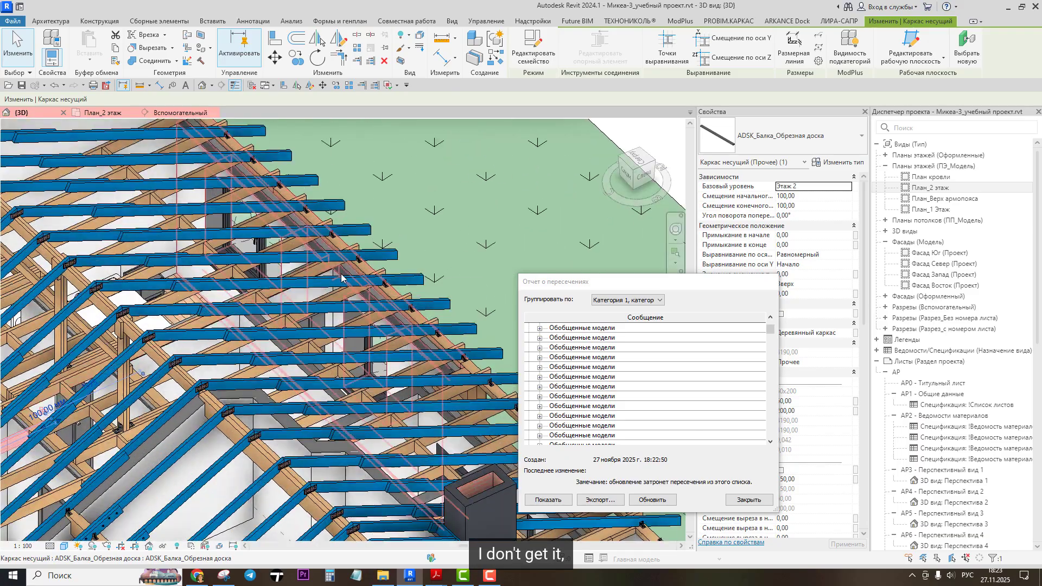
{"action": "middle_click_drag", "start_coordinate": [351, 297], "coordinate": [391, 282], "text": "shift"}
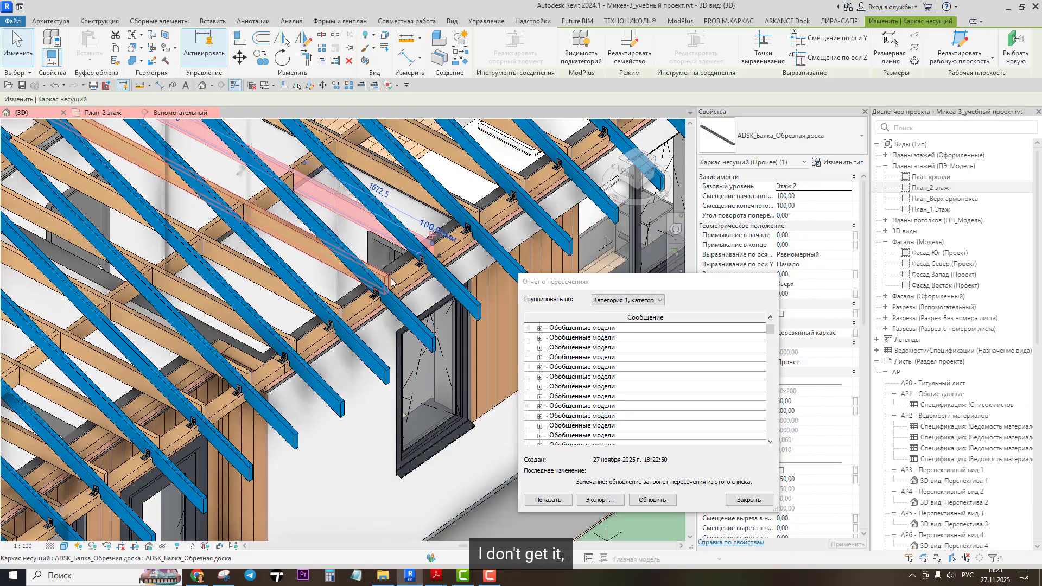
{"action": "middle_click_drag", "start_coordinate": [345, 309], "coordinate": [307, 308], "text": "shift"}
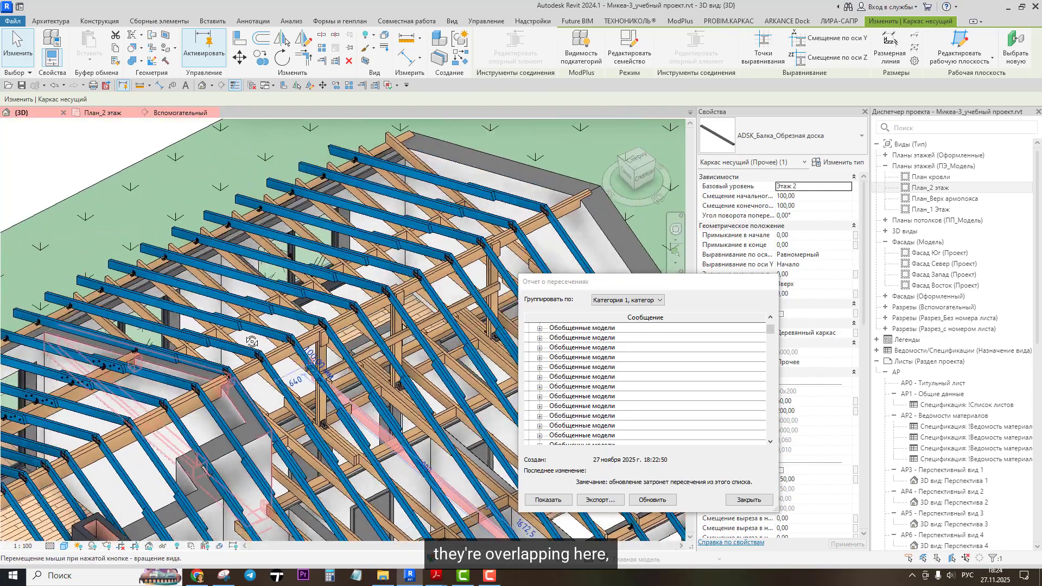
{"action": "middle_click_drag", "start_coordinate": [287, 342], "coordinate": [315, 342], "text": "shift"}
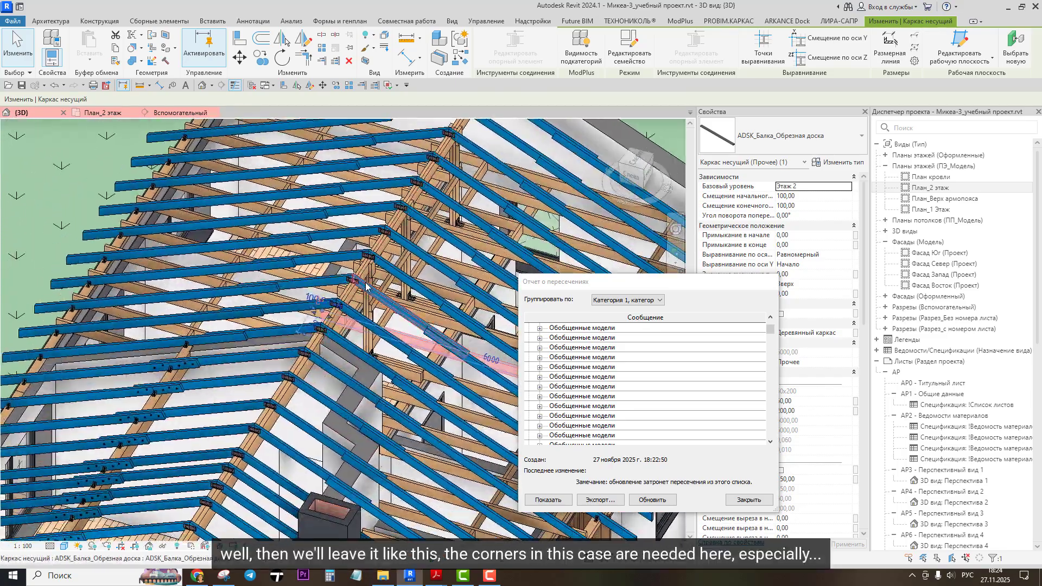
{"action": "middle_click_drag", "start_coordinate": [365, 286], "coordinate": [227, 299], "text": "shift"}
{"action": "middle_click_drag", "start_coordinate": [314, 303], "coordinate": [355, 303], "text": "shift"}
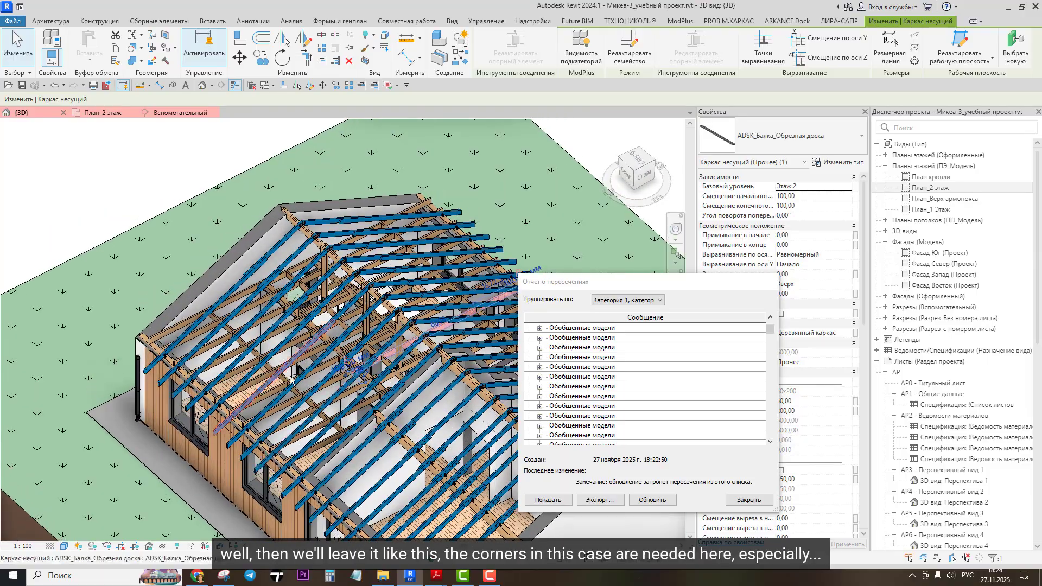
Step: Check the eaves and the boards near the gable wall for room to place the corner brackets on the rafters' other side
{"action": "scroll", "coordinate": [228, 395], "scroll_direction": "up", "scroll_amount": 5}
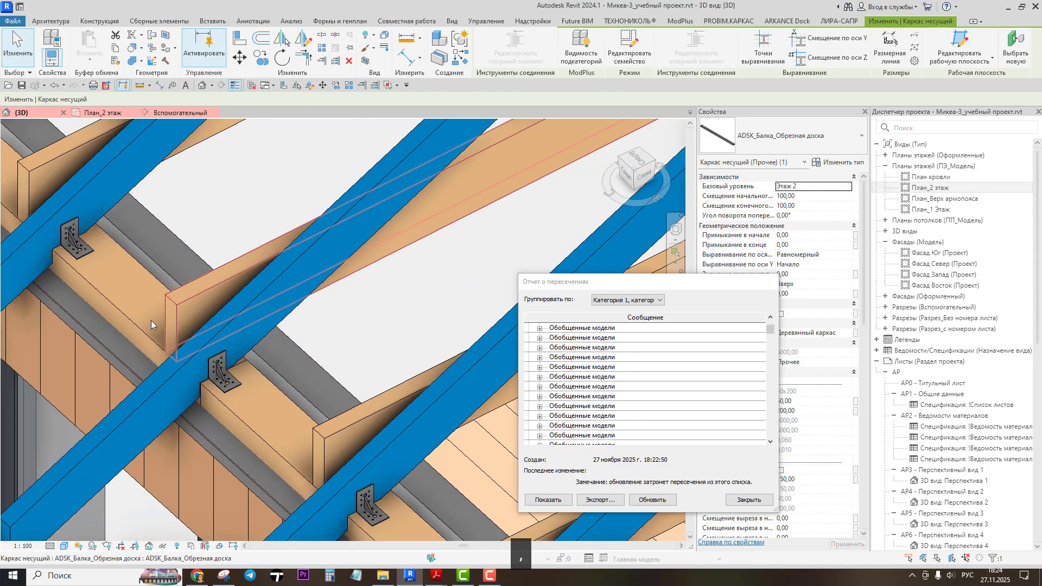
{"action": "scroll", "coordinate": [151, 324], "scroll_direction": "down", "scroll_amount": 4}
{"action": "middle_click_drag", "start_coordinate": [74, 240], "coordinate": [488, 391], "text": "shift"}
{"action": "scroll", "coordinate": [322, 309], "scroll_direction": "up", "scroll_amount": 5}
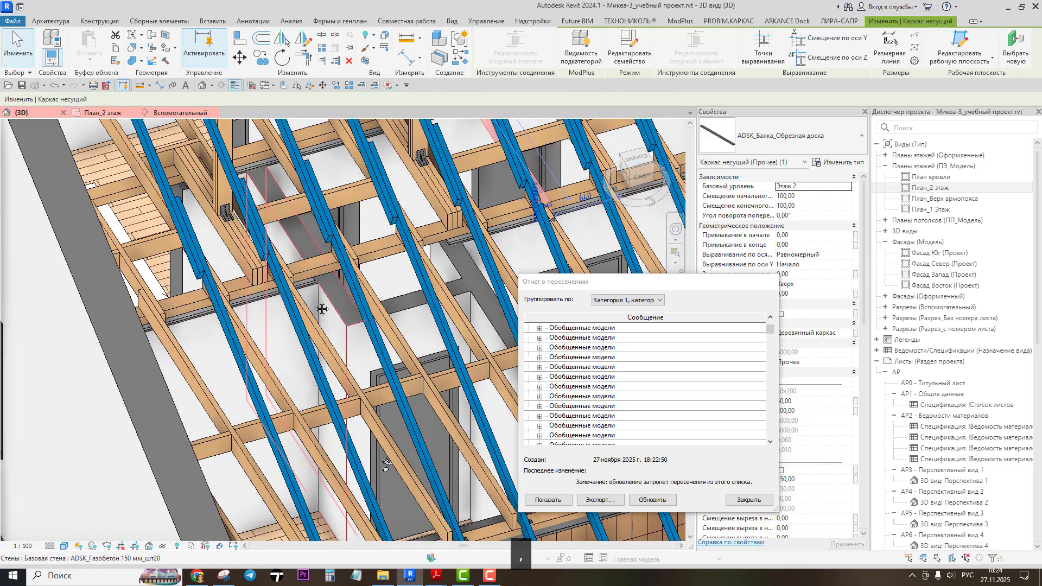
{"action": "middle_click_drag", "start_coordinate": [322, 309], "coordinate": [258, 239]}
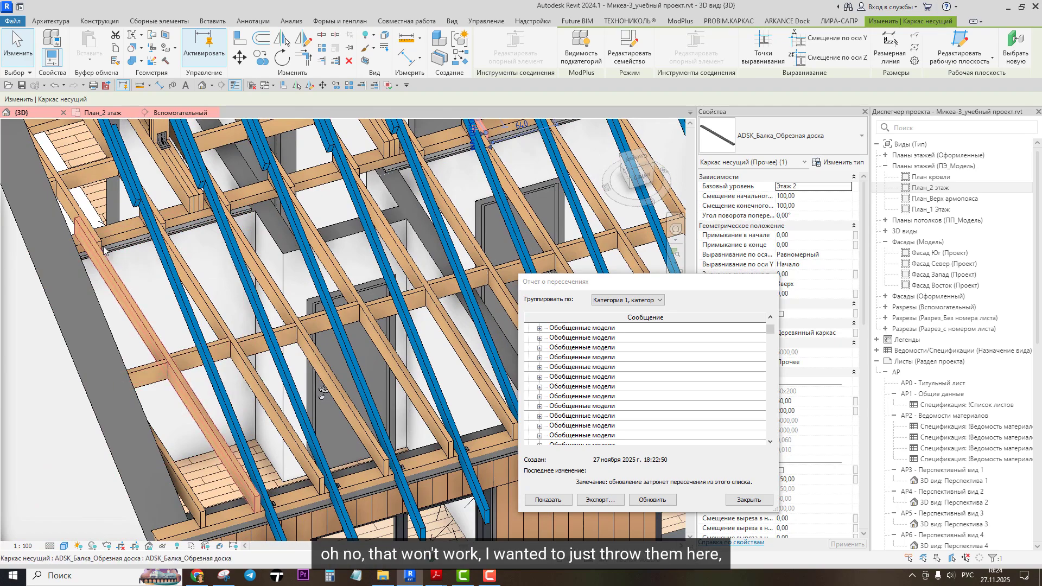
{"action": "scroll", "coordinate": [98, 253], "scroll_direction": "up", "scroll_amount": 3}
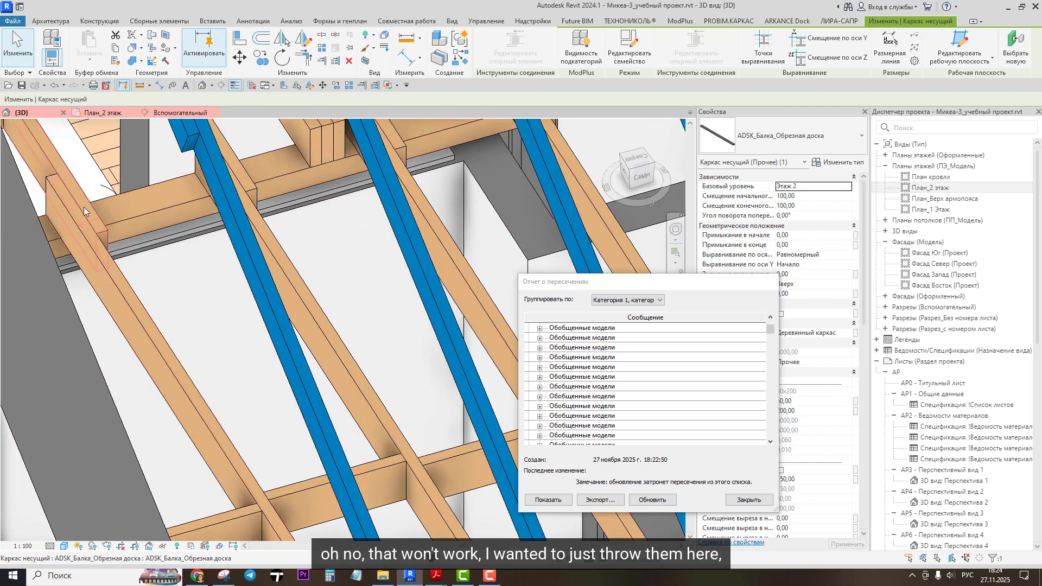
{"action": "scroll", "coordinate": [134, 320], "scroll_direction": "down", "scroll_amount": 3}
{"action": "middle_click_drag", "start_coordinate": [172, 328], "coordinate": [144, 203]}
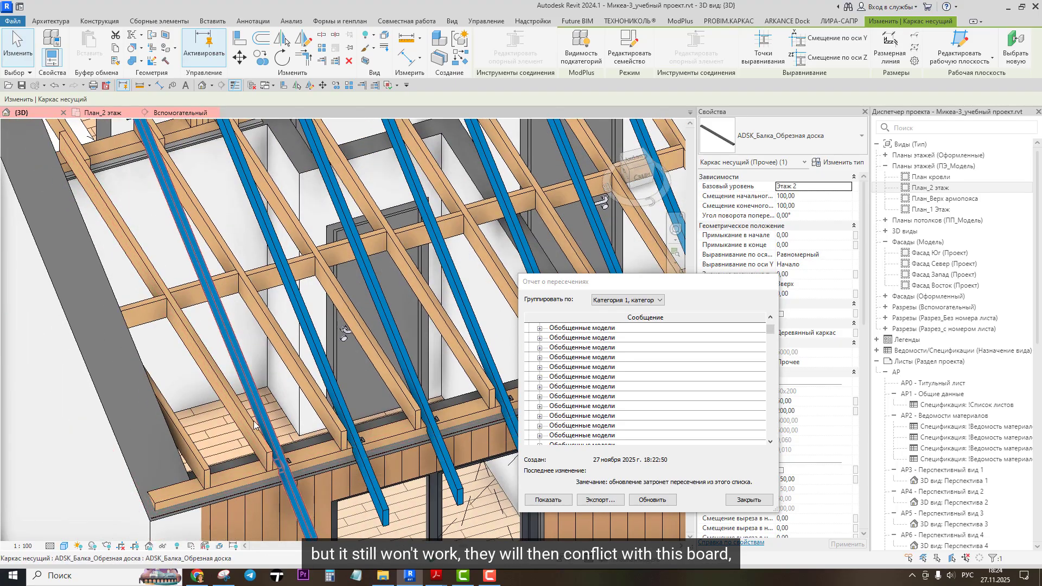
{"action": "scroll", "coordinate": [259, 406], "scroll_direction": "up", "scroll_amount": 3}
{"action": "scroll", "coordinate": [269, 403], "scroll_direction": "down", "scroll_amount": 5}
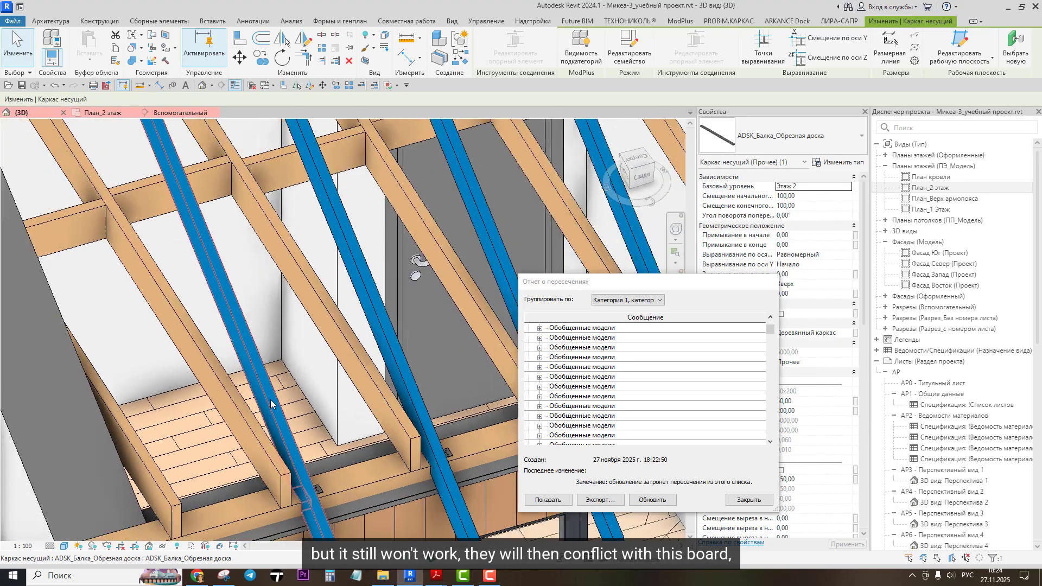
{"action": "middle_click_drag", "start_coordinate": [340, 370], "coordinate": [353, 374]}
{"action": "scroll", "coordinate": [354, 373], "scroll_direction": "down", "scroll_amount": 3}
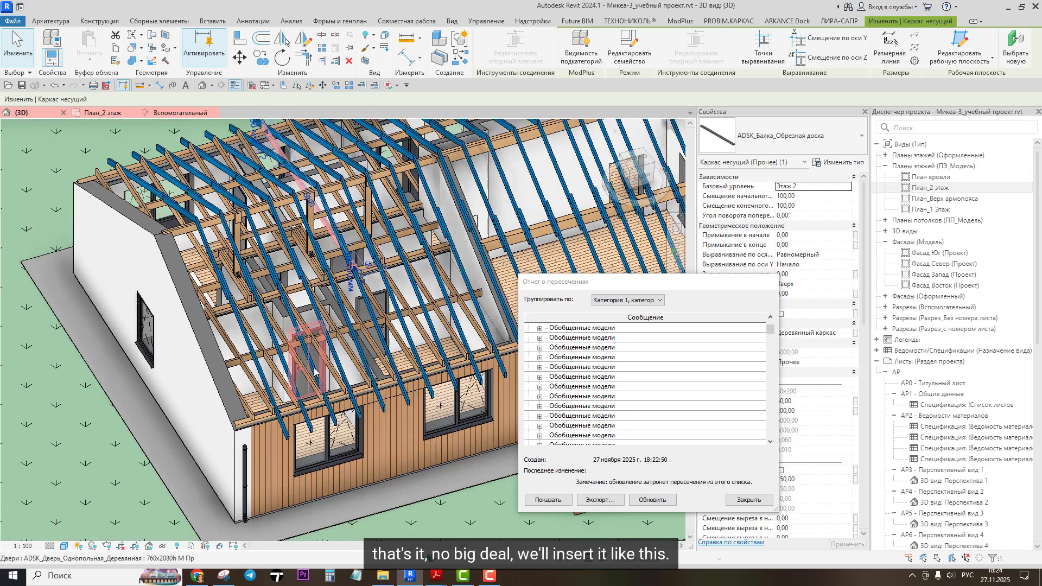
{"action": "middle_click_drag", "start_coordinate": [419, 335], "coordinate": [273, 279]}
{"action": "scroll", "coordinate": [288, 356], "scroll_direction": "up", "scroll_amount": 3}
{"action": "scroll", "coordinate": [273, 280], "scroll_direction": "up", "scroll_amount": 1}
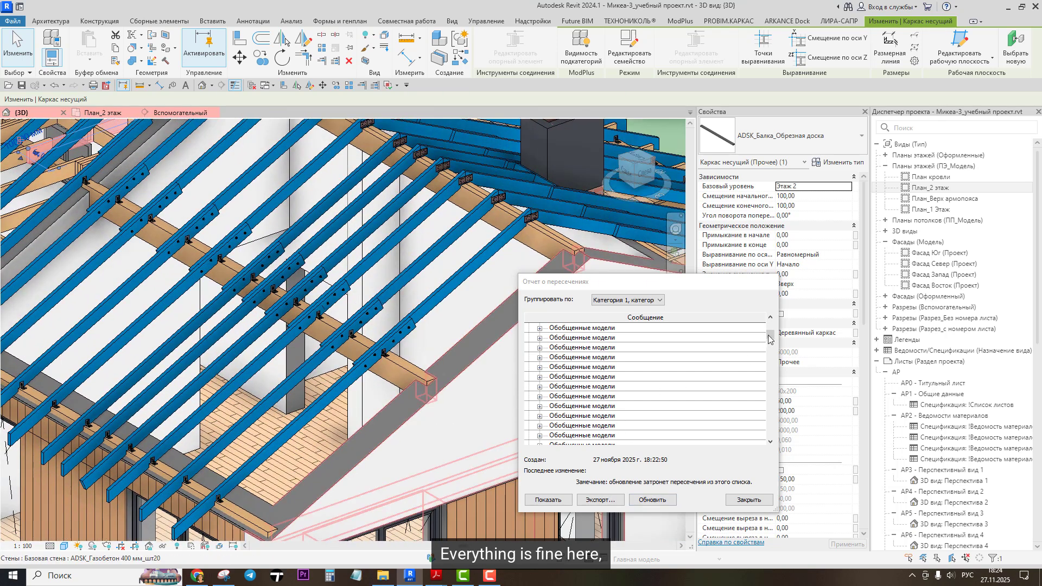
Step: Skim through the listed collisions and close the interference report
{"action": "left_click", "coordinate": [768, 340]}
{"action": "left_click_drag", "start_coordinate": [774, 416], "coordinate": [757, 327]}
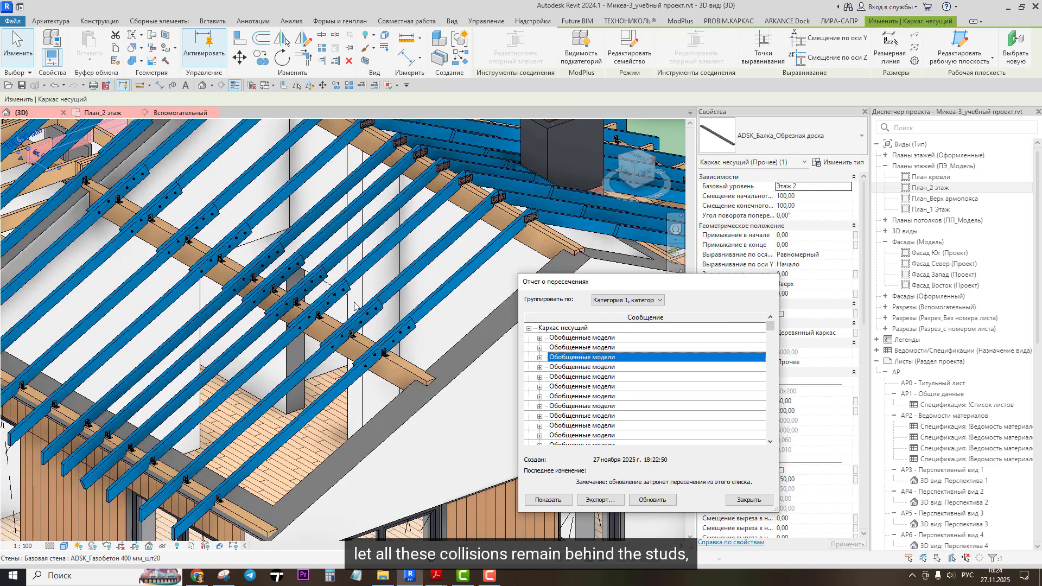
{"action": "left_click", "coordinate": [749, 499]}
{"action": "scroll", "coordinate": [488, 358], "scroll_direction": "down", "scroll_amount": 2}
{"action": "middle_click_drag", "start_coordinate": [488, 358], "coordinate": [427, 367]}
{"action": "scroll", "coordinate": [428, 367], "scroll_direction": "up", "scroll_amount": 2}
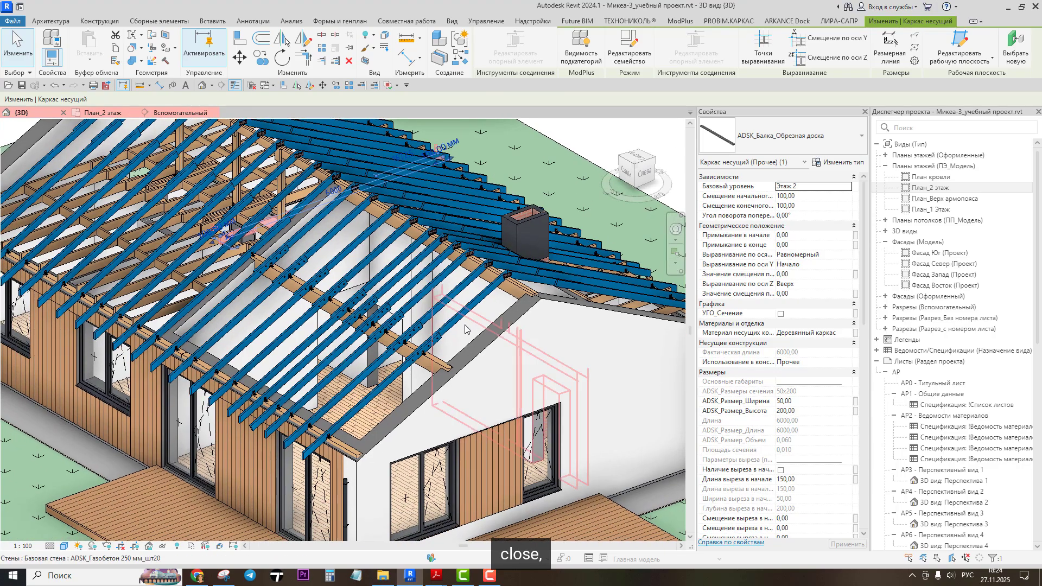
{"action": "scroll", "coordinate": [358, 294], "scroll_direction": "up", "scroll_amount": 3}
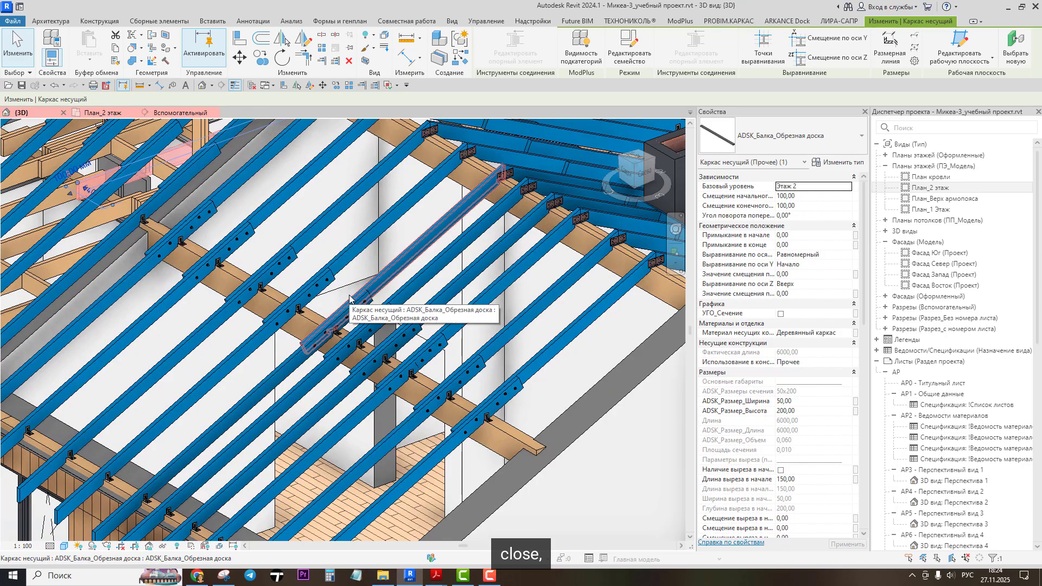
Step: Clear the beam selection and enable the "Доски больше 6000м" filter in the 3D view's visibility/graphics overrides
{"action": "left_click", "coordinate": [829, 167]}
{"action": "left_click", "coordinate": [972, 180]}
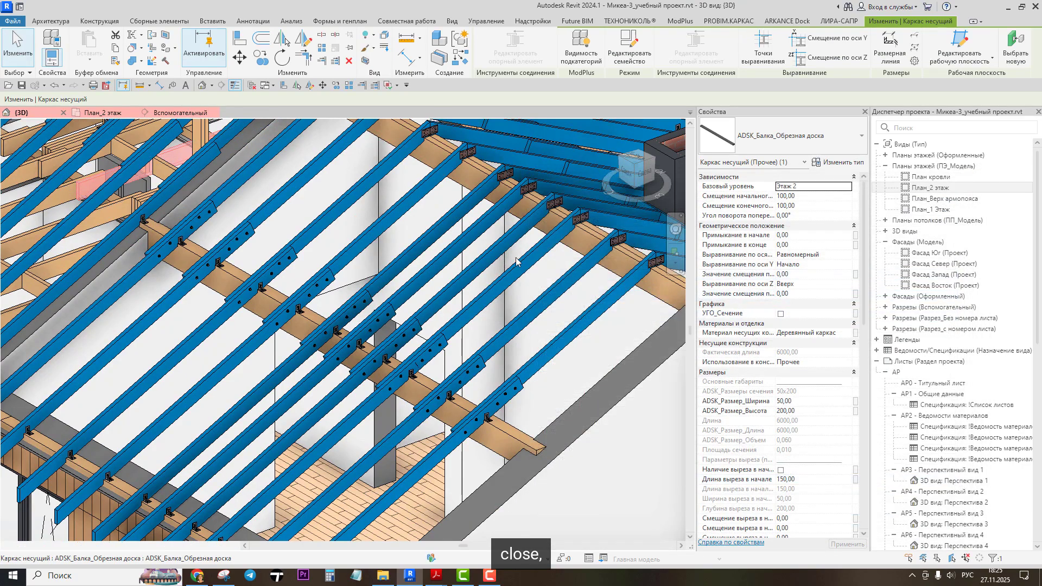
{"action": "scroll", "coordinate": [587, 225], "scroll_direction": "down", "scroll_amount": 4}
{"action": "left_click", "coordinate": [587, 225]}
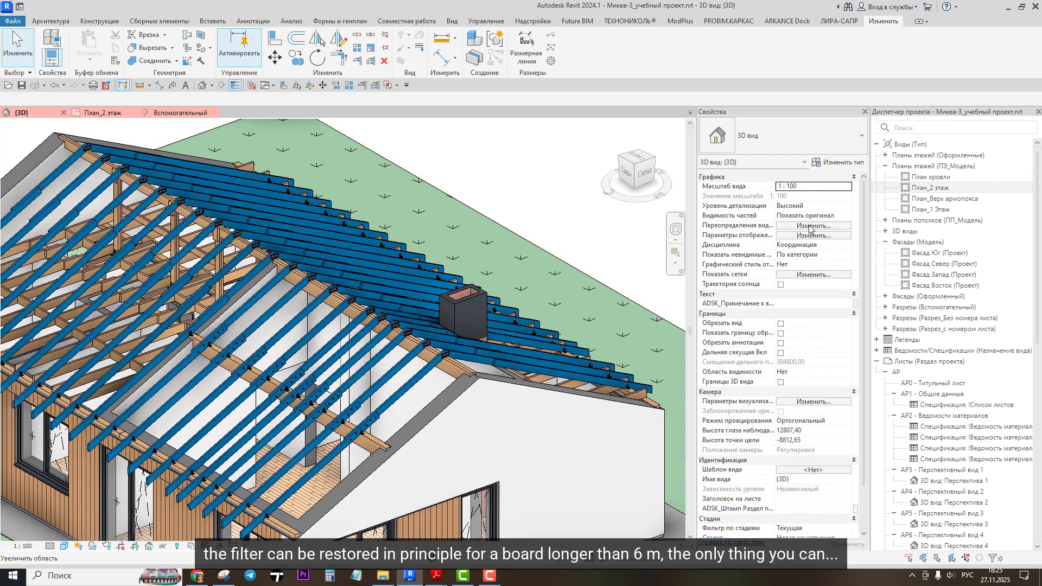
{"action": "key", "text": "v"}
{"action": "key", "text": "v"}
{"action": "left_click", "coordinate": [444, 206]}
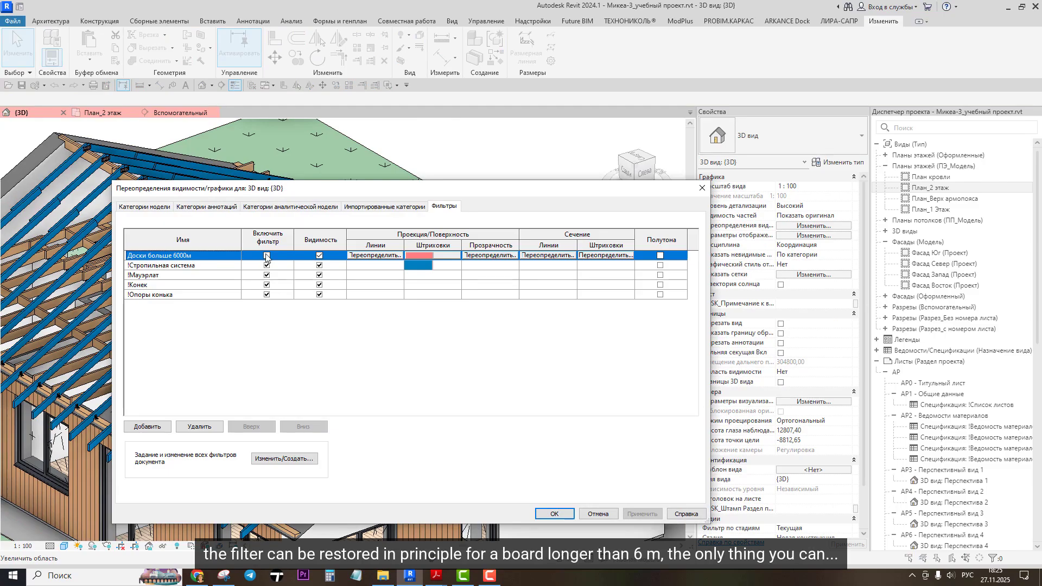
Step: Set the surface foreground pattern colour of the "Доски больше 6000м" filter to pale yellow RGB 255-255-130 and apply the overrides
{"action": "left_click", "coordinate": [424, 256]}
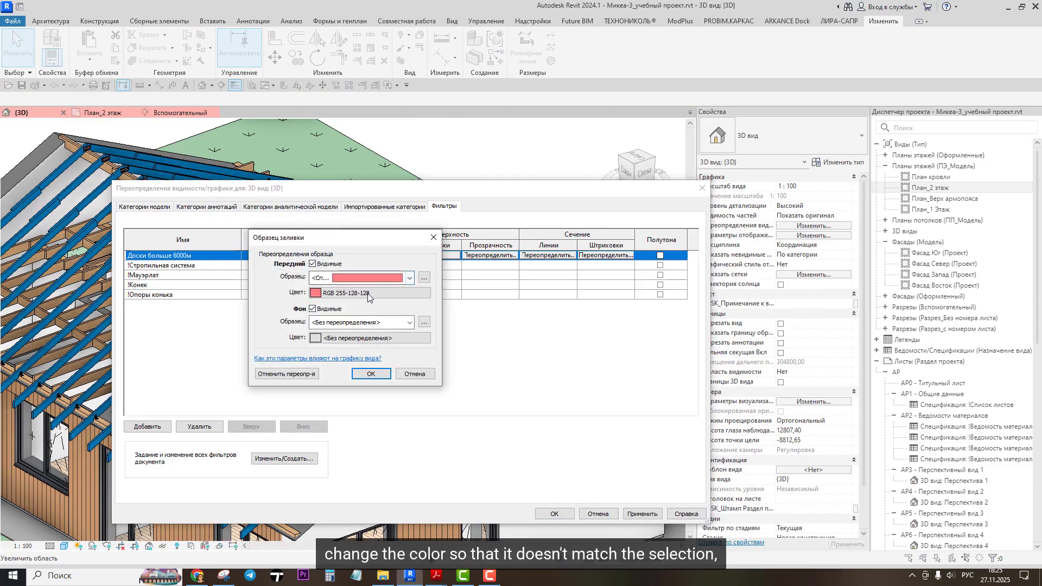
{"action": "left_click", "coordinate": [317, 293]}
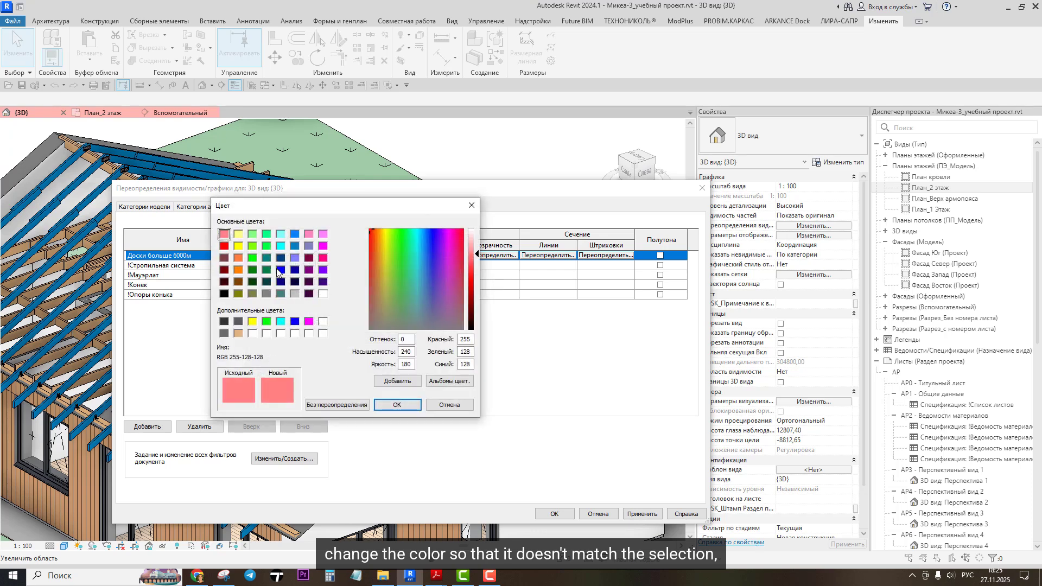
{"action": "left_click", "coordinate": [238, 235]}
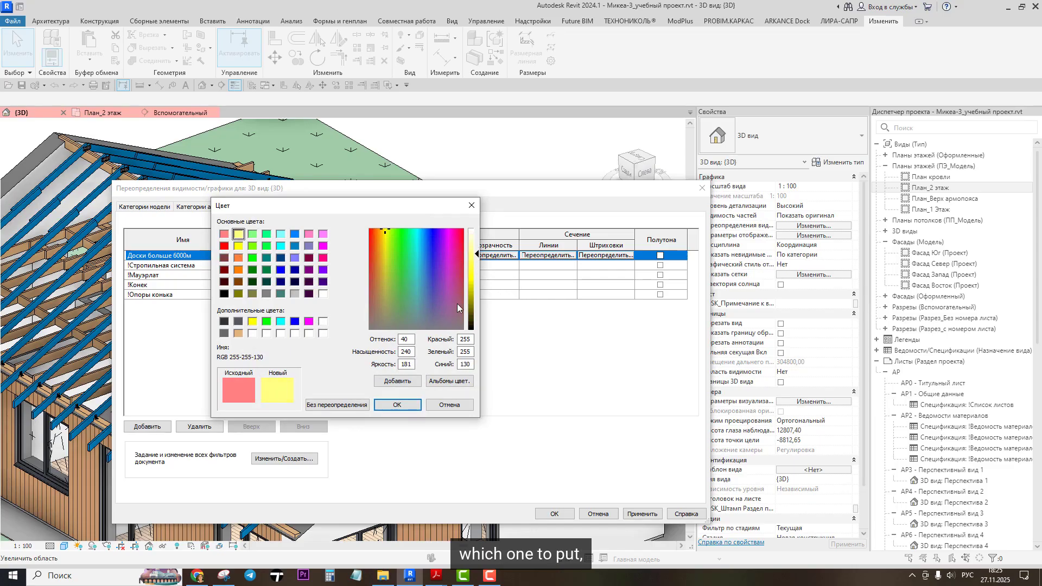
{"action": "left_click", "coordinate": [409, 405]}
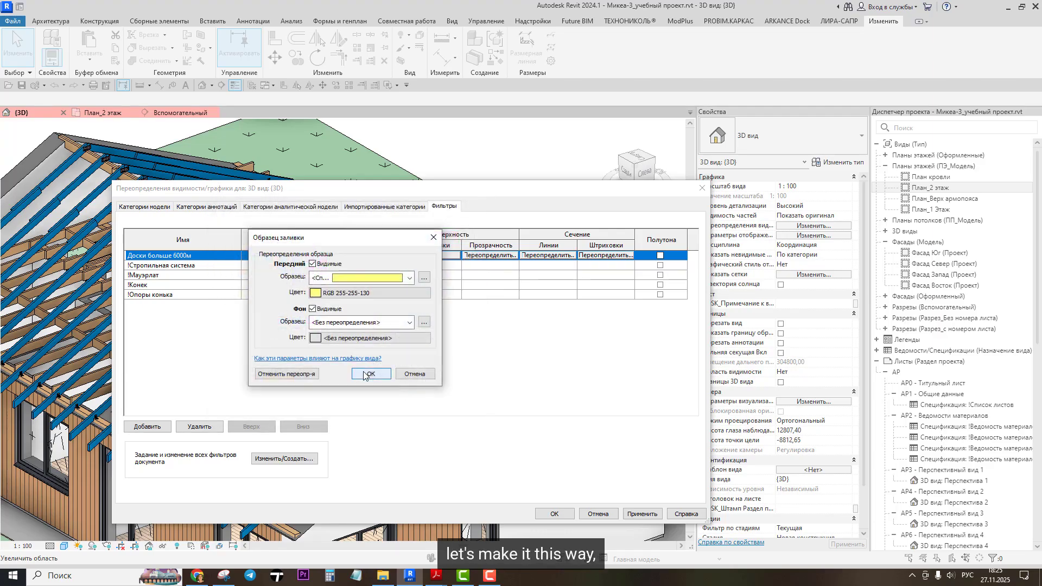
{"action": "left_click", "coordinate": [372, 377]}
{"action": "left_click", "coordinate": [554, 513]}
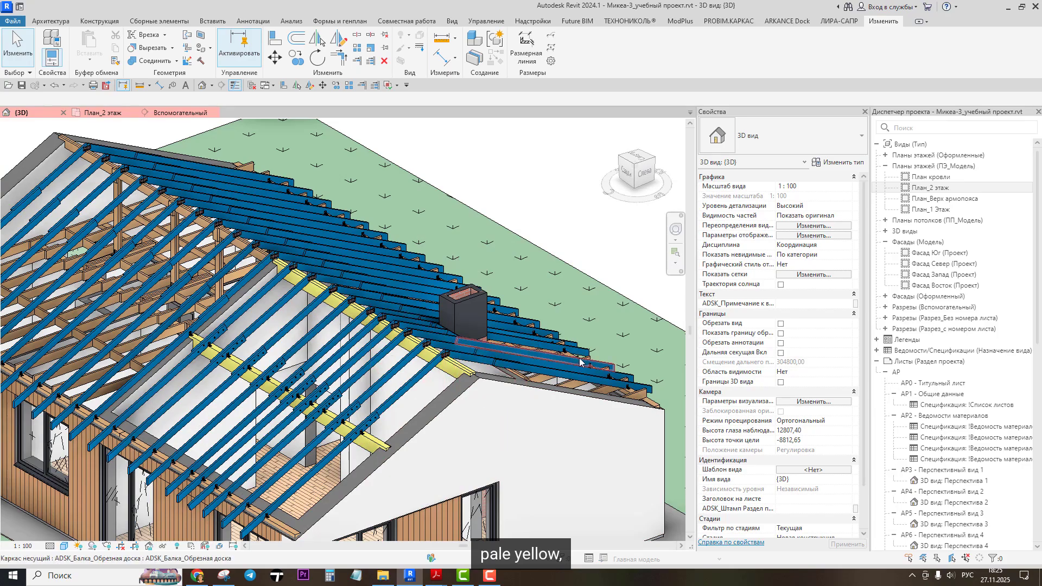
Step: Examine the yellow-highlighted long boards and the plates, studs and brackets on the rafters across the roof
{"action": "scroll", "coordinate": [301, 384], "scroll_direction": "up", "scroll_amount": 4}
{"action": "scroll", "coordinate": [301, 391], "scroll_direction": "up", "scroll_amount": 5}
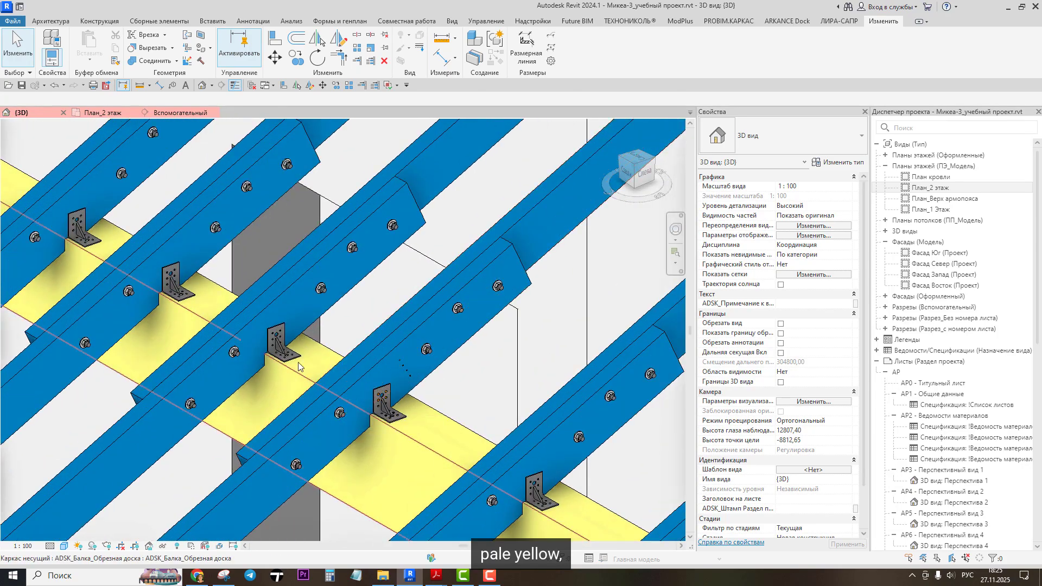
{"action": "scroll", "coordinate": [289, 339], "scroll_direction": "down", "scroll_amount": 5}
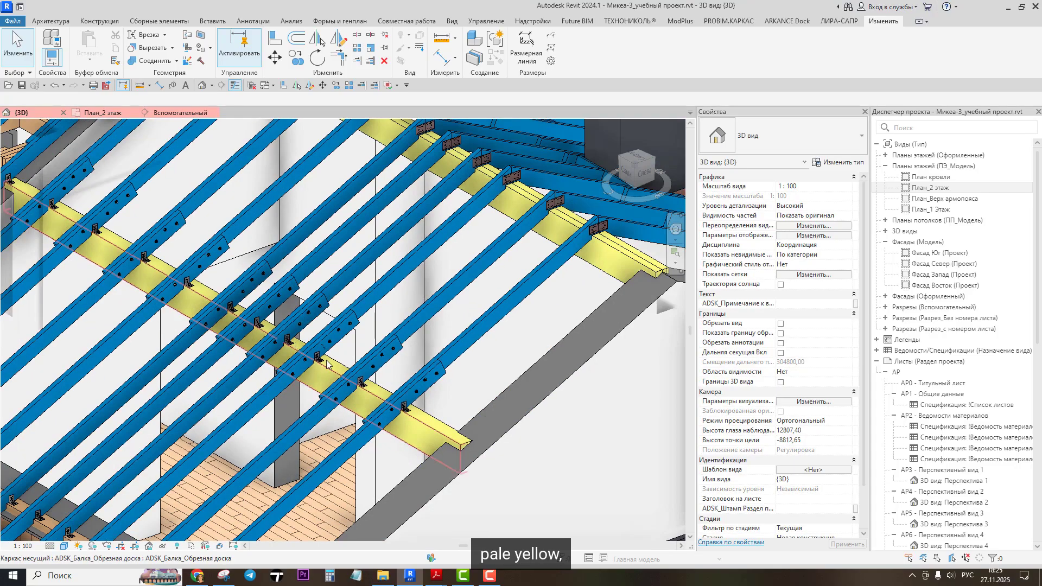
{"action": "middle_click_drag", "start_coordinate": [344, 363], "coordinate": [363, 339]}
{"action": "scroll", "coordinate": [364, 338], "scroll_direction": "down", "scroll_amount": 3}
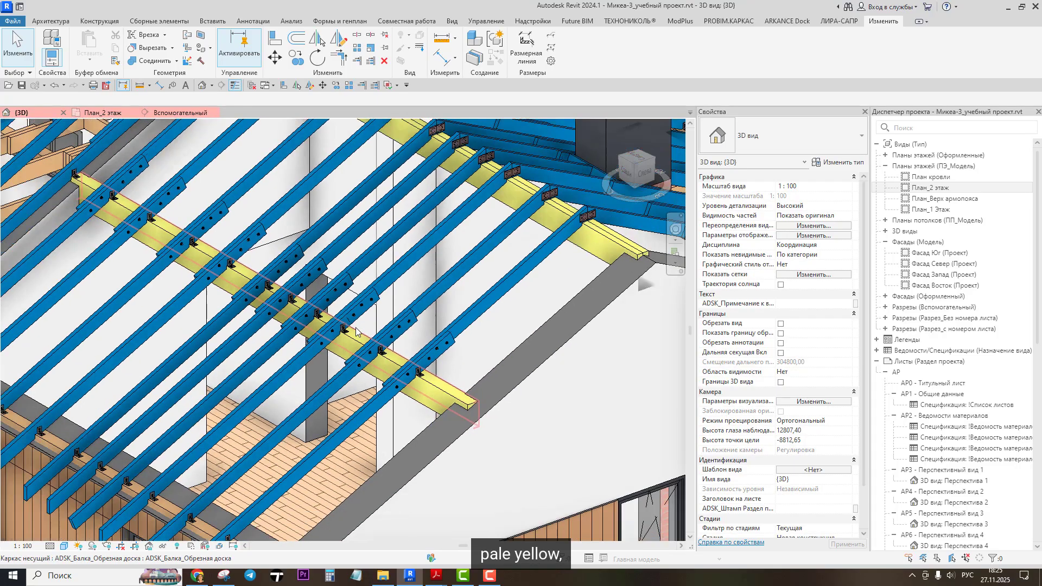
{"action": "middle_click_drag", "start_coordinate": [168, 357], "coordinate": [276, 414]}
{"action": "scroll", "coordinate": [277, 414], "scroll_direction": "down", "scroll_amount": 2}
{"action": "middle_click_drag", "start_coordinate": [231, 320], "coordinate": [147, 354]}
{"action": "scroll", "coordinate": [435, 339], "scroll_direction": "up", "scroll_amount": 1}
{"action": "scroll", "coordinate": [434, 341], "scroll_direction": "down", "scroll_amount": 2}
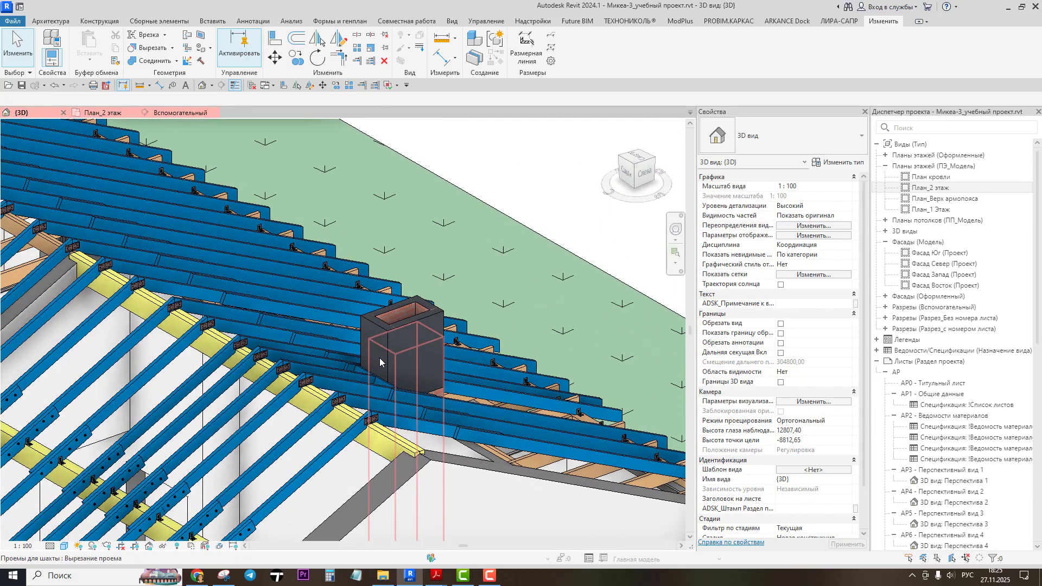
{"action": "scroll", "coordinate": [249, 304], "scroll_direction": "up", "scroll_amount": 2}
{"action": "scroll", "coordinate": [249, 304], "scroll_direction": "down", "scroll_amount": 2}
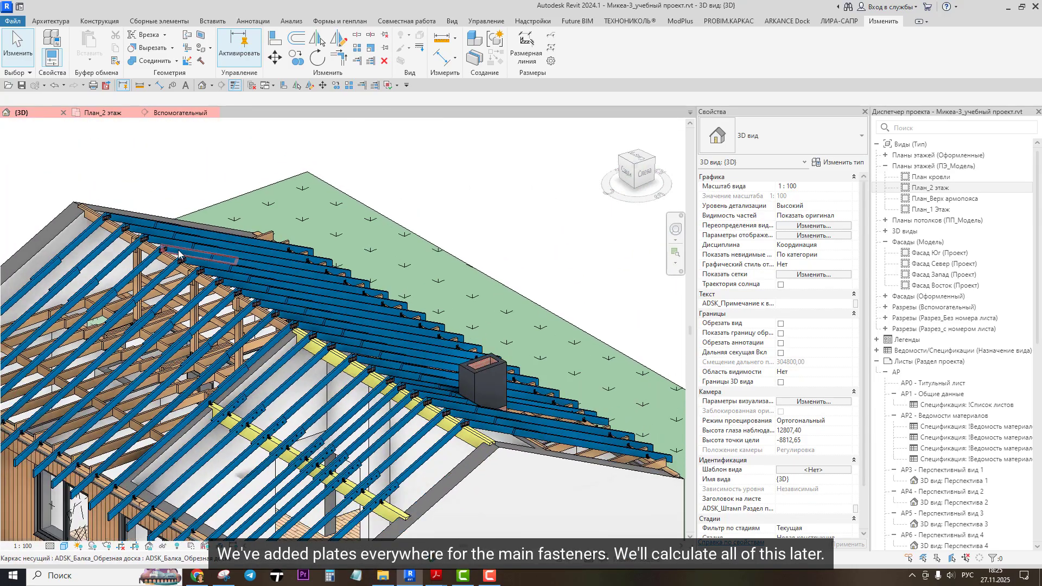
Step: Close all inactive views, keeping only the 3D view of the roof framing open
{"action": "middle_click_drag", "start_coordinate": [249, 304], "coordinate": [296, 202]}
{"action": "middle_click_drag", "start_coordinate": [315, 302], "coordinate": [371, 330], "text": "shift"}
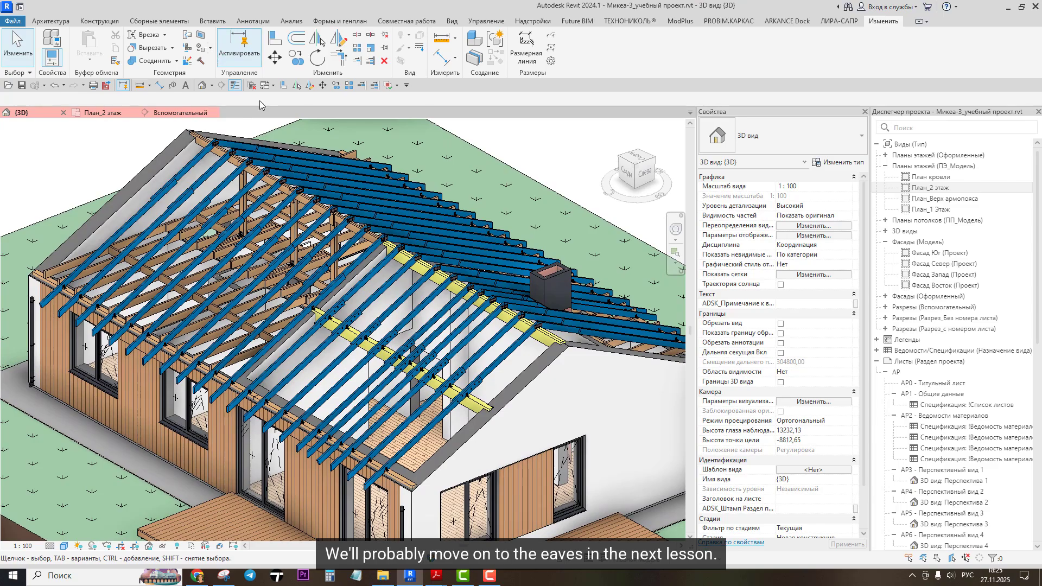
{"action": "left_click", "coordinate": [210, 50]}
{"action": "left_click", "coordinate": [219, 85]}
{"action": "scroll", "coordinate": [60, 316], "scroll_direction": "up", "scroll_amount": 3}
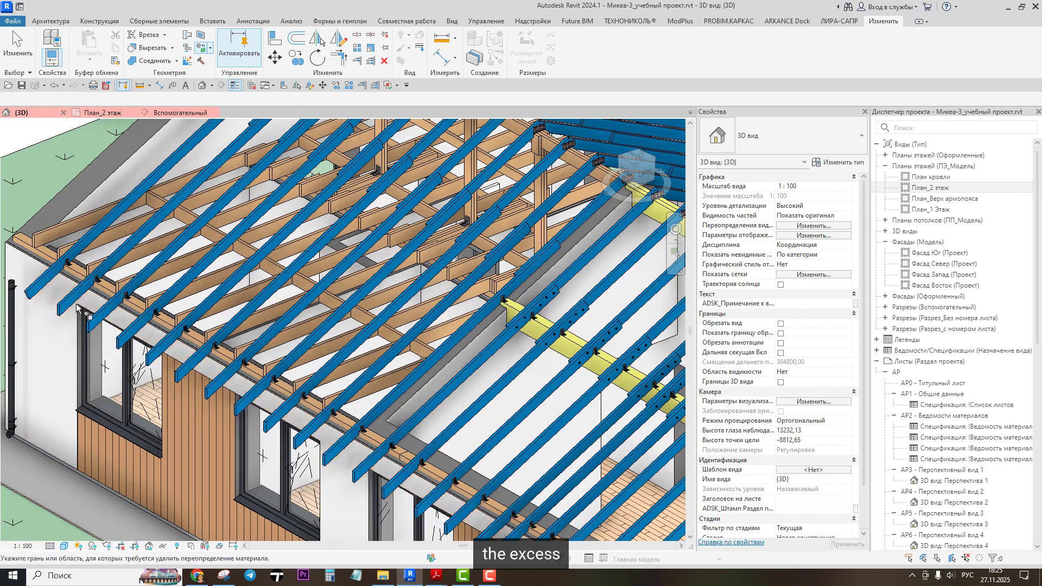
{"action": "scroll", "coordinate": [77, 308], "scroll_direction": "down", "scroll_amount": 5}
{"action": "scroll", "coordinate": [297, 368], "scroll_direction": "up", "scroll_amount": 5}
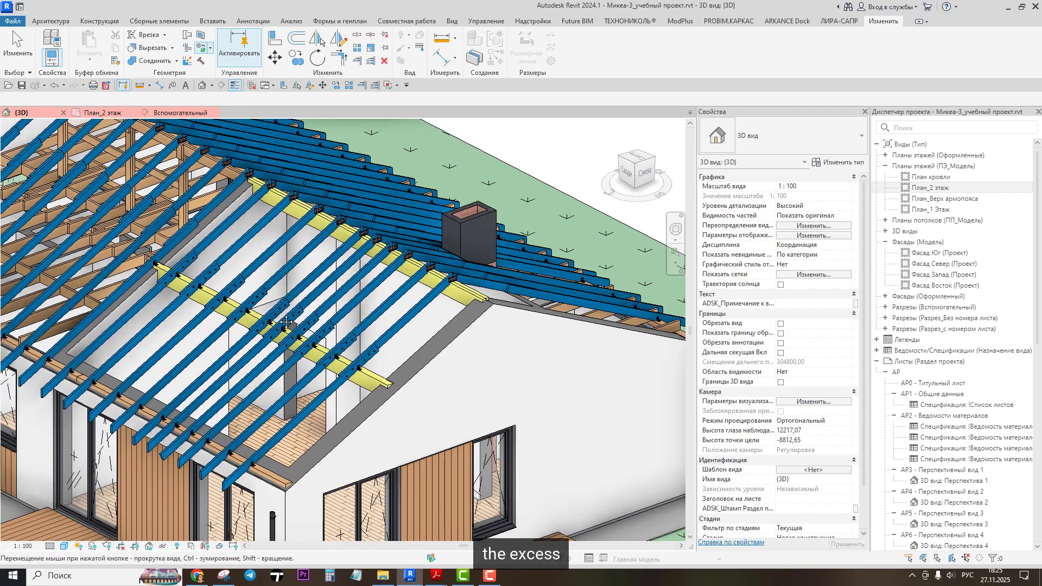
{"action": "middle_click_drag", "start_coordinate": [286, 322], "coordinate": [341, 343]}
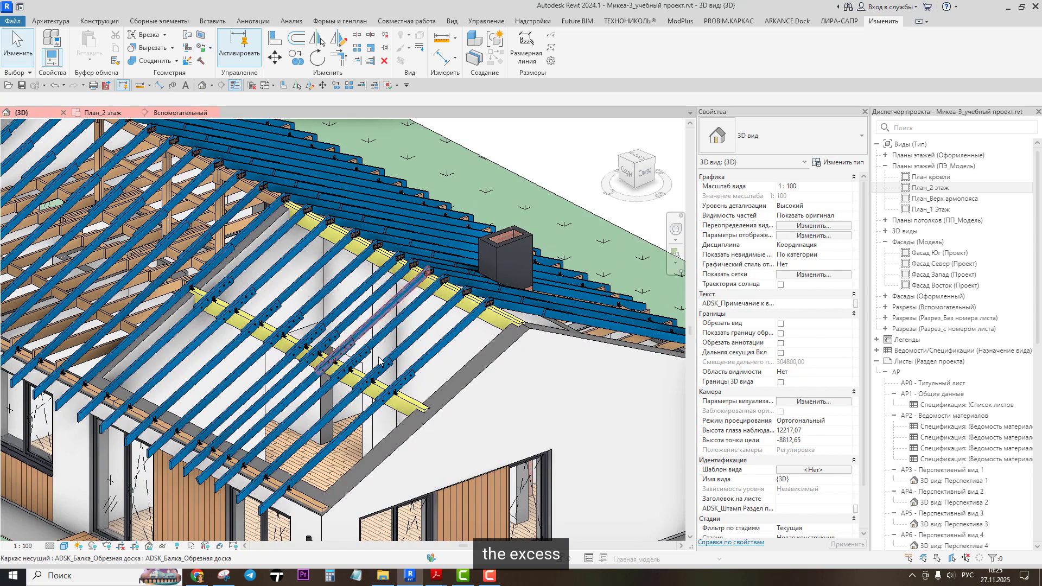
{"action": "scroll", "coordinate": [400, 367], "scroll_direction": "up", "scroll_amount": 5}
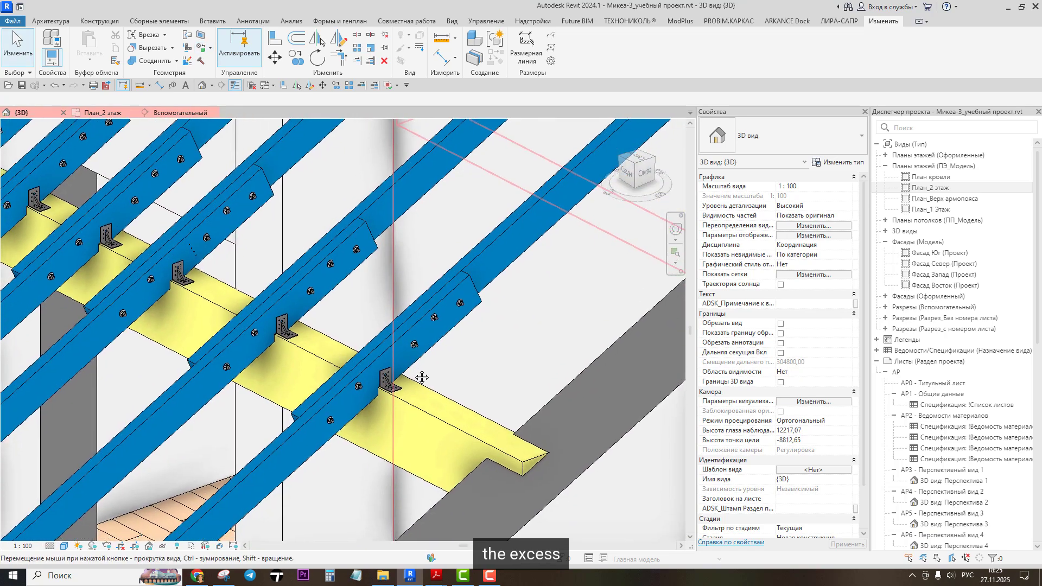
{"action": "left_click", "coordinate": [251, 85]}
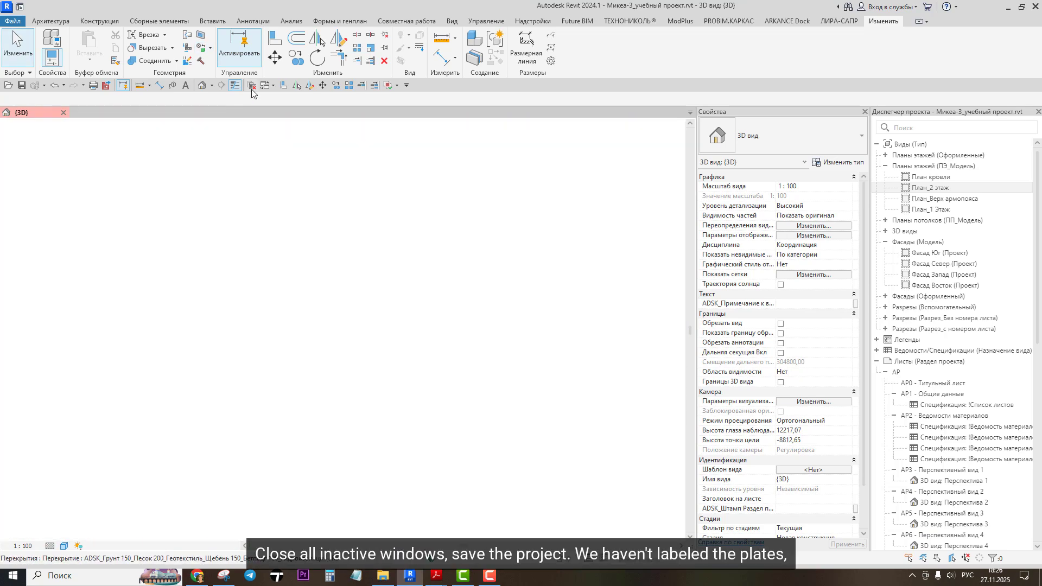
Step: Examine the connecting plates where the rafters meet along the yellow ridge beam near the chimney
{"action": "scroll", "coordinate": [93, 157], "scroll_direction": "down", "scroll_amount": 2}
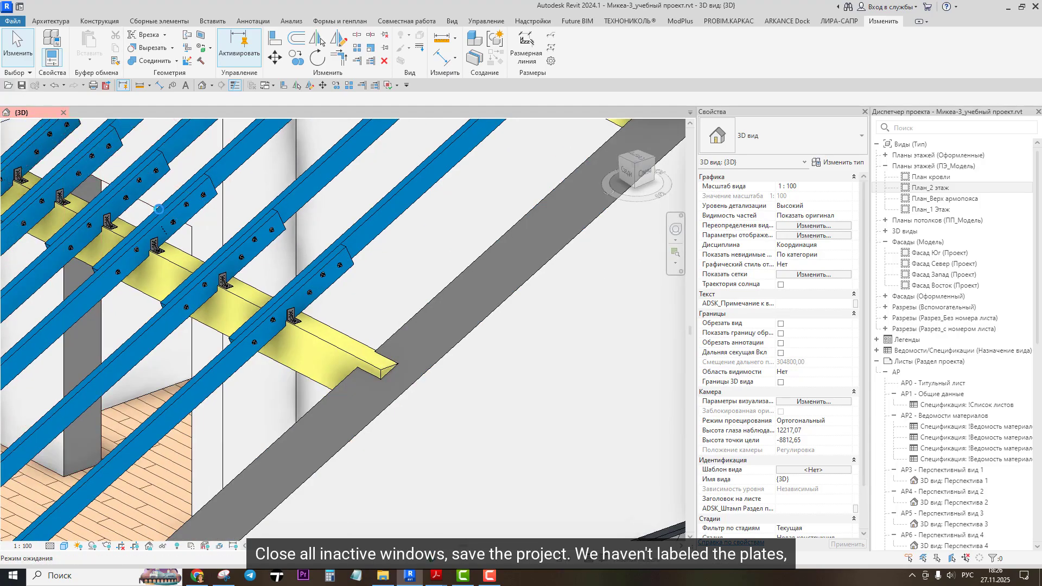
{"action": "scroll", "coordinate": [158, 209], "scroll_direction": "down", "scroll_amount": 3}
{"action": "middle_click_drag", "start_coordinate": [286, 295], "coordinate": [342, 407]}
{"action": "scroll", "coordinate": [439, 298], "scroll_direction": "up", "scroll_amount": 2}
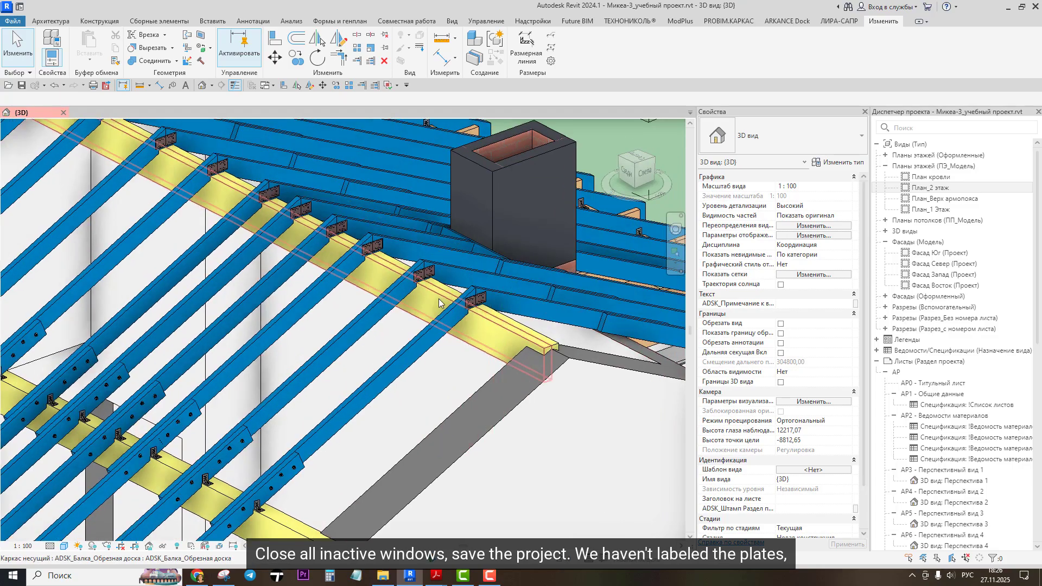
{"action": "scroll", "coordinate": [439, 298], "scroll_direction": "up", "scroll_amount": 3}
{"action": "scroll", "coordinate": [343, 216], "scroll_direction": "up", "scroll_amount": 3}
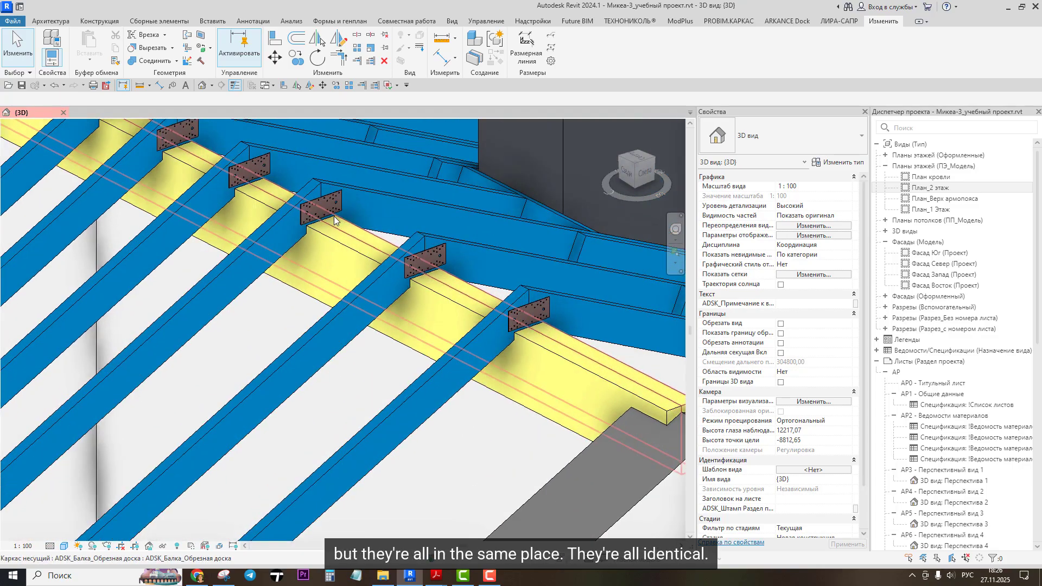
{"action": "scroll", "coordinate": [446, 274], "scroll_direction": "down", "scroll_amount": 1}
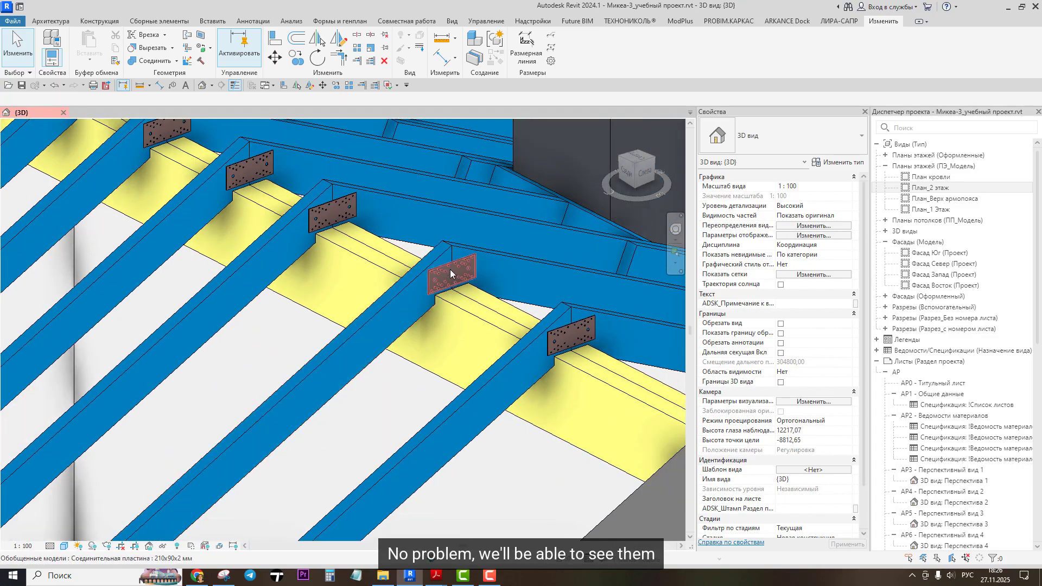
Step: Check the properties of one connecting plate on the ridge beam near the gable, and clear the selection
{"action": "left_click", "coordinate": [450, 269]}
{"action": "scroll", "coordinate": [539, 336], "scroll_direction": "down", "scroll_amount": 1}
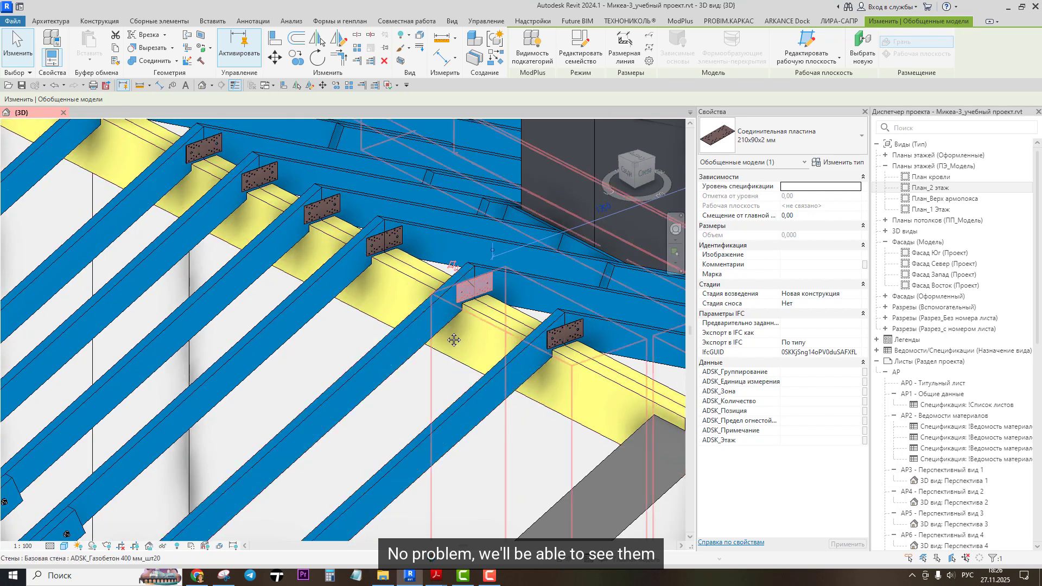
{"action": "middle_click_drag", "start_coordinate": [453, 339], "coordinate": [504, 301]}
{"action": "scroll", "coordinate": [502, 300], "scroll_direction": "down", "scroll_amount": 2}
{"action": "middle_click_drag", "start_coordinate": [442, 331], "coordinate": [524, 271]}
{"action": "scroll", "coordinate": [525, 271], "scroll_direction": "down", "scroll_amount": 1}
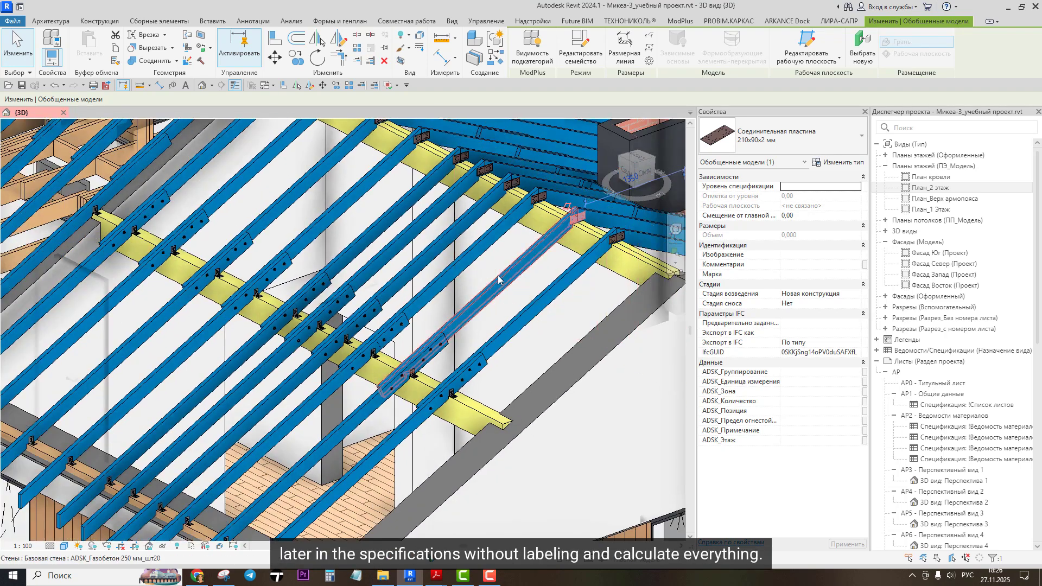
{"action": "scroll", "coordinate": [505, 319], "scroll_direction": "down", "scroll_amount": 1}
{"action": "scroll", "coordinate": [426, 343], "scroll_direction": "up", "scroll_amount": 1}
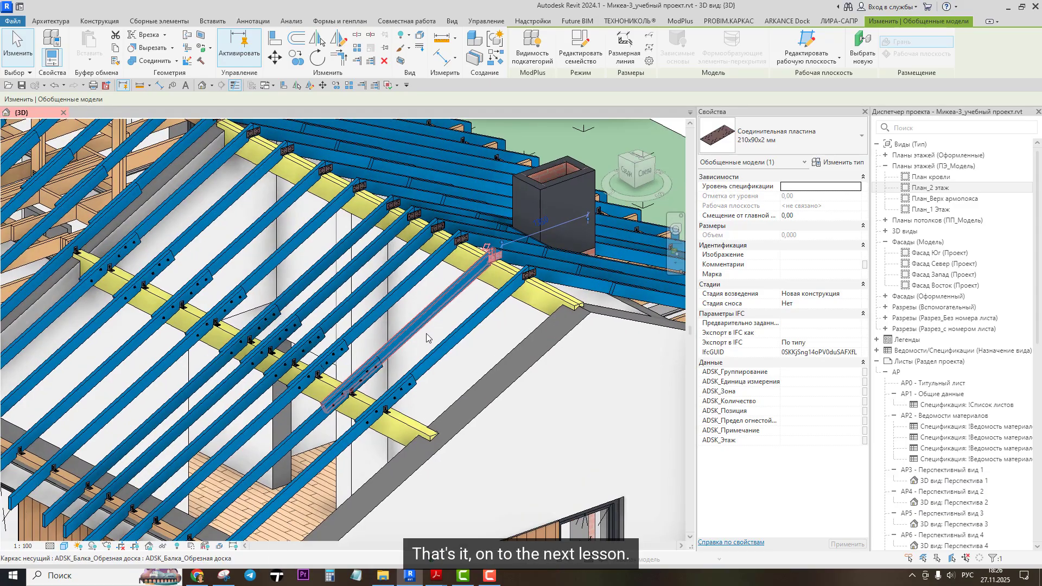
{"action": "key", "text": "Escape"}
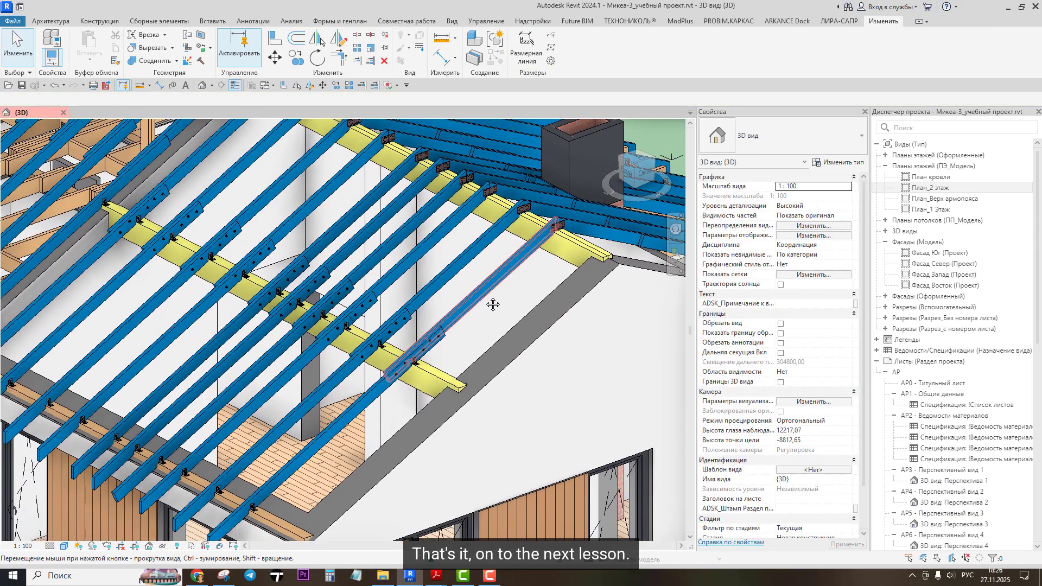